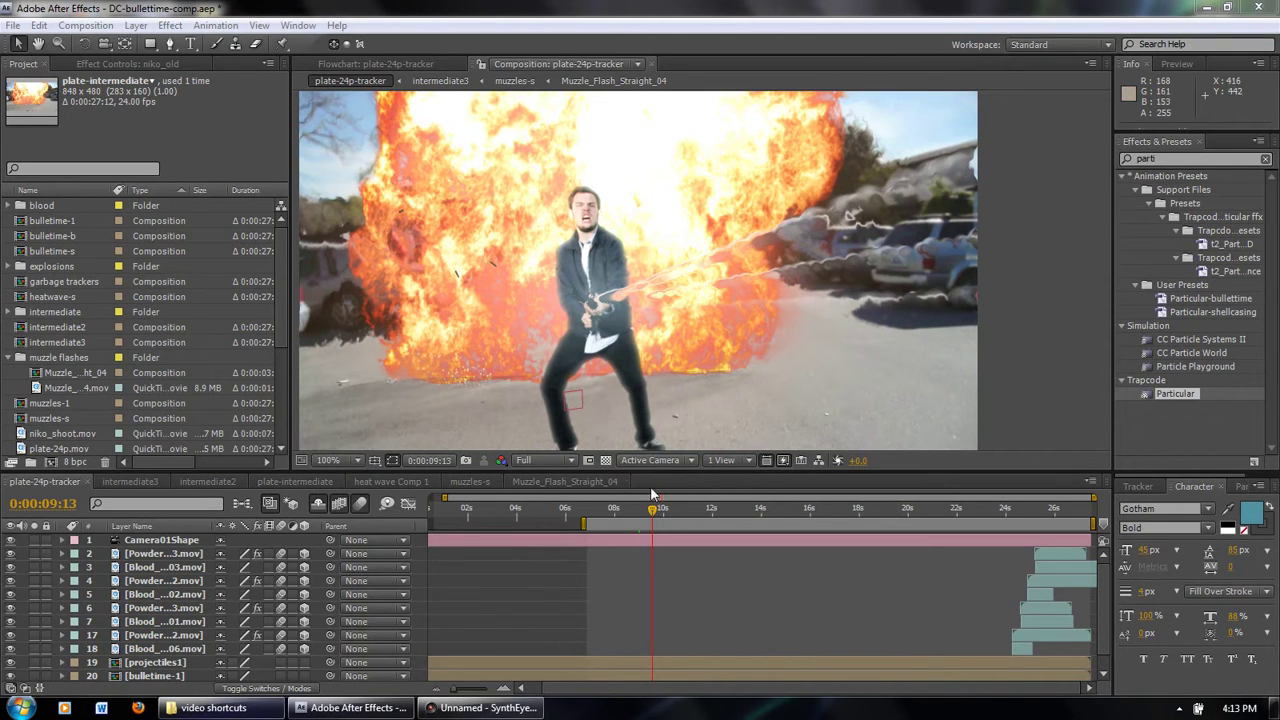
- Move the plate-24p-tracker comp to 0:00:09:19, where the actor fires before the explosion
{"action": "left_click_drag", "start_coordinate": [652, 515], "coordinate": [660, 517]}
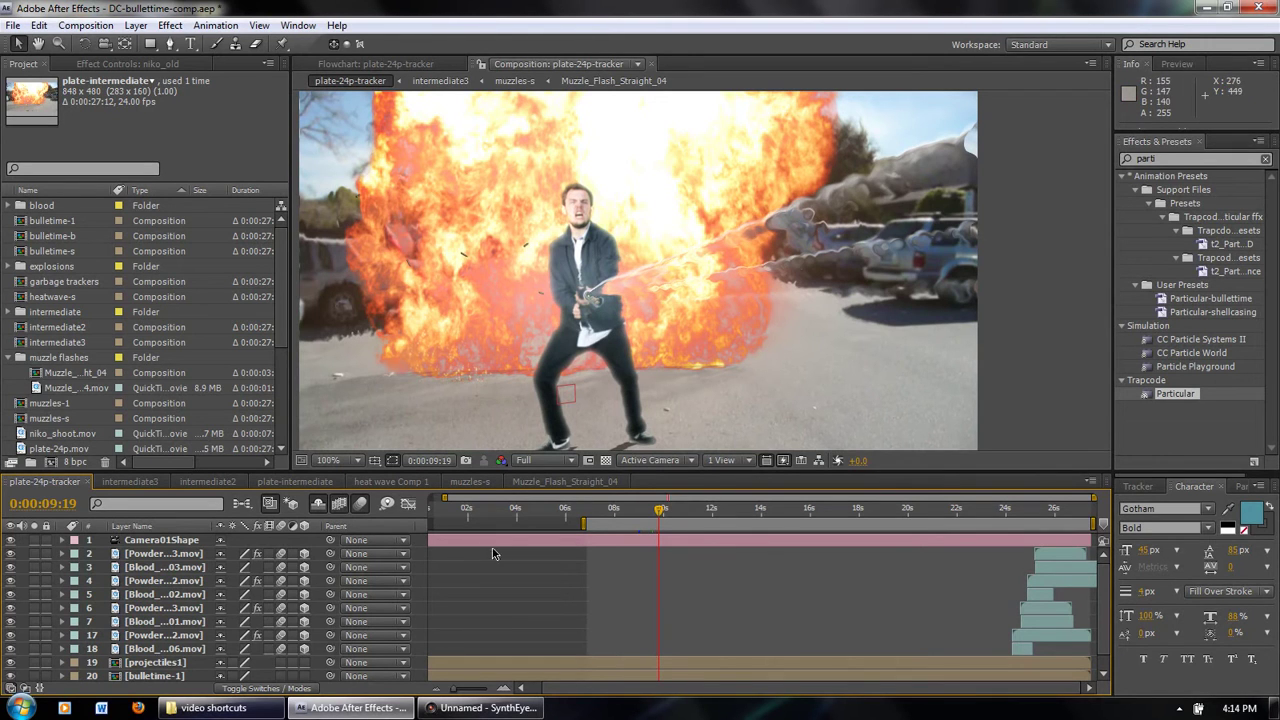
{"action": "left_click", "coordinate": [210, 707]}
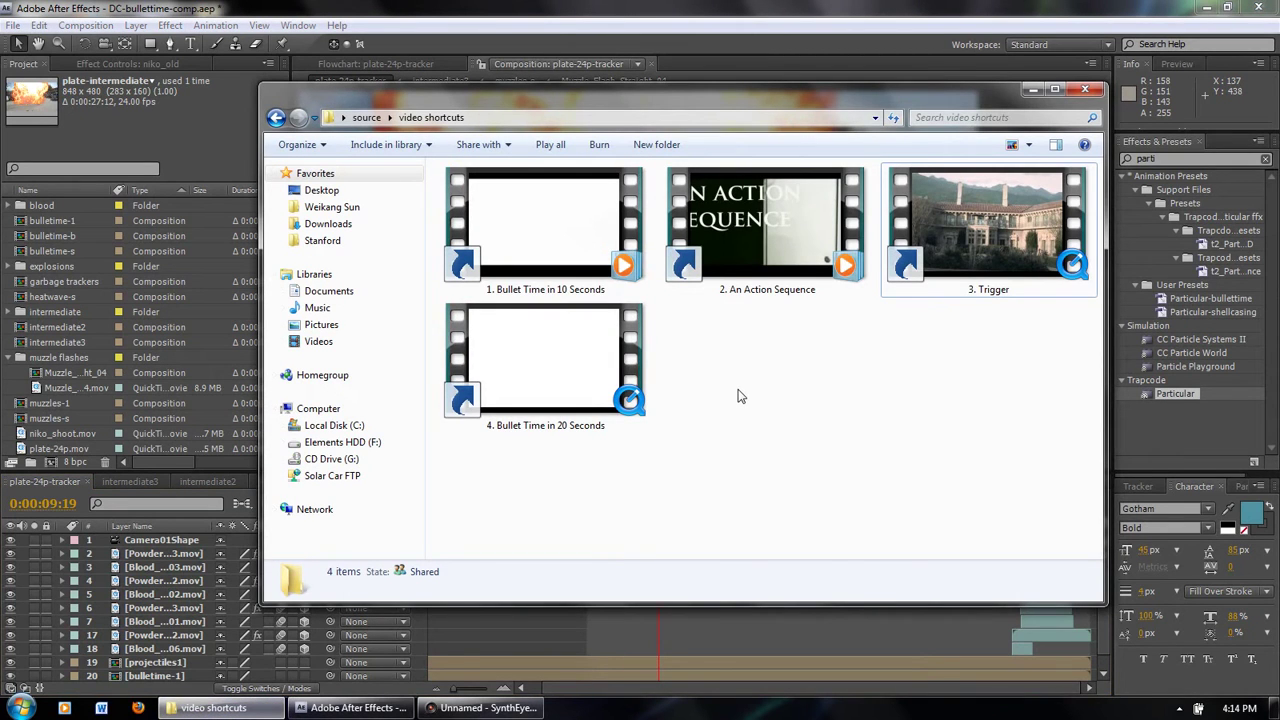
{"action": "key", "text": "Right"}
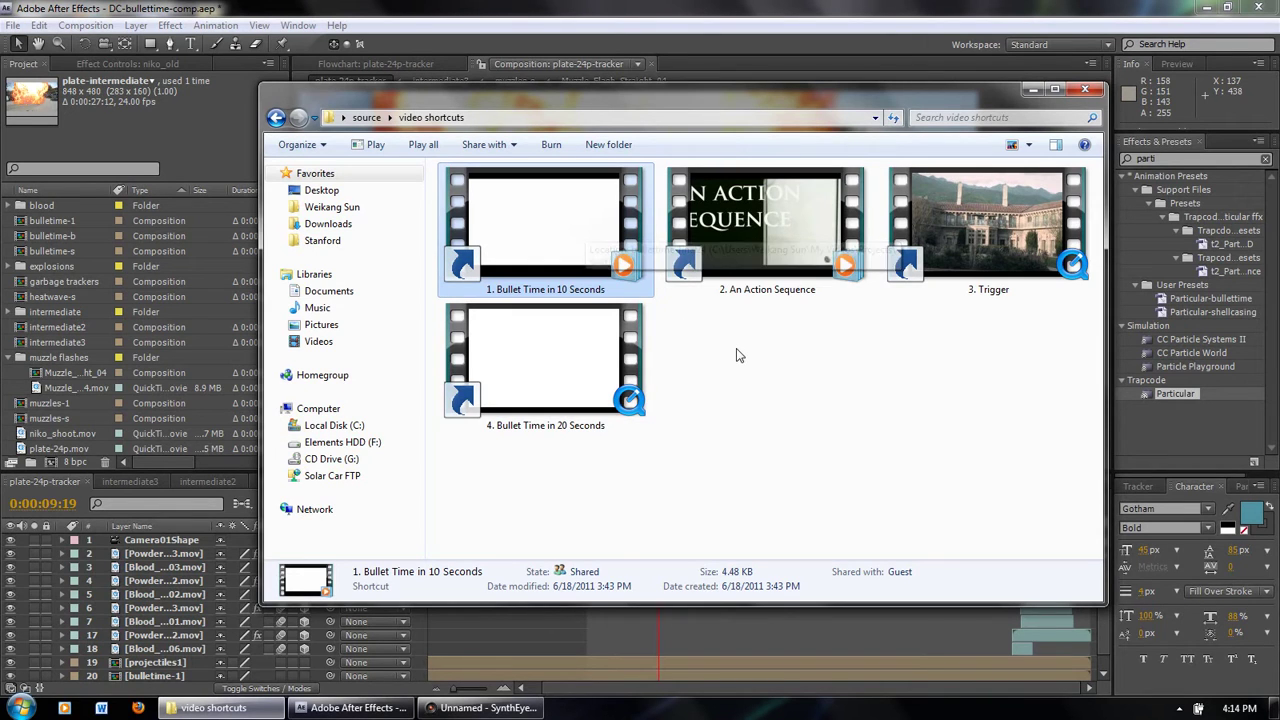
{"action": "key", "text": "Right"}
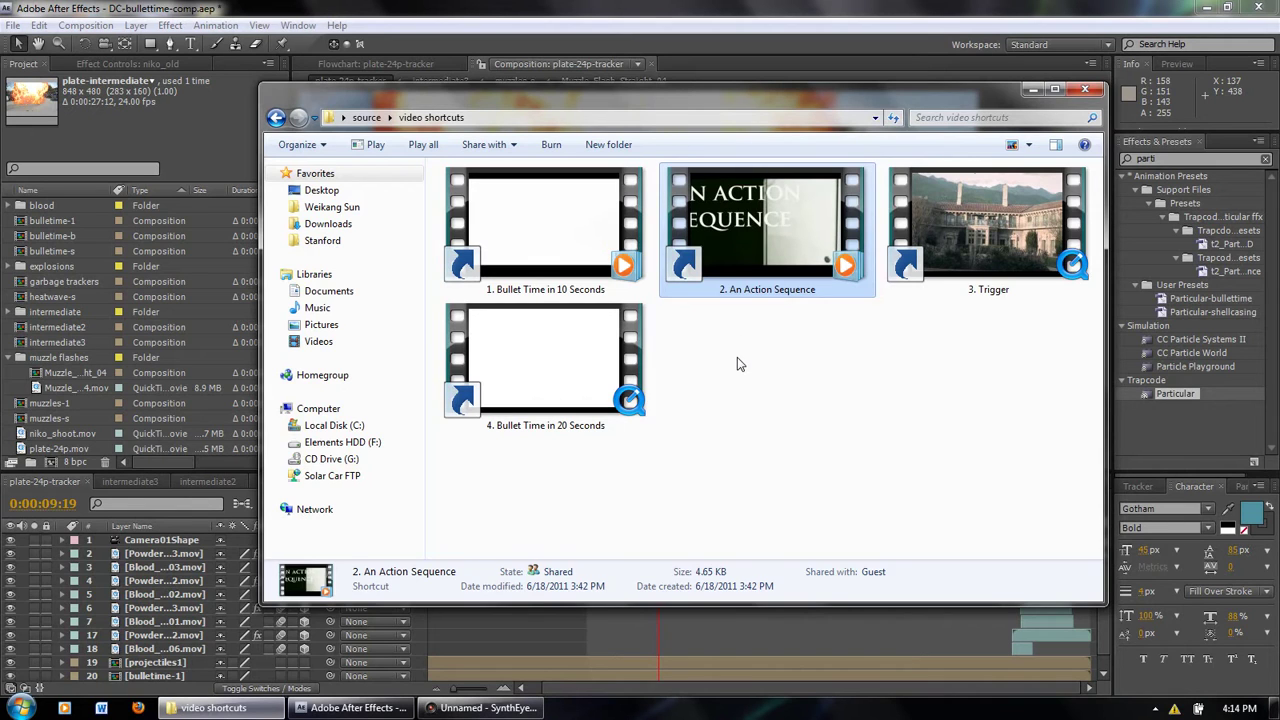
{"action": "left_click", "coordinate": [737, 364]}
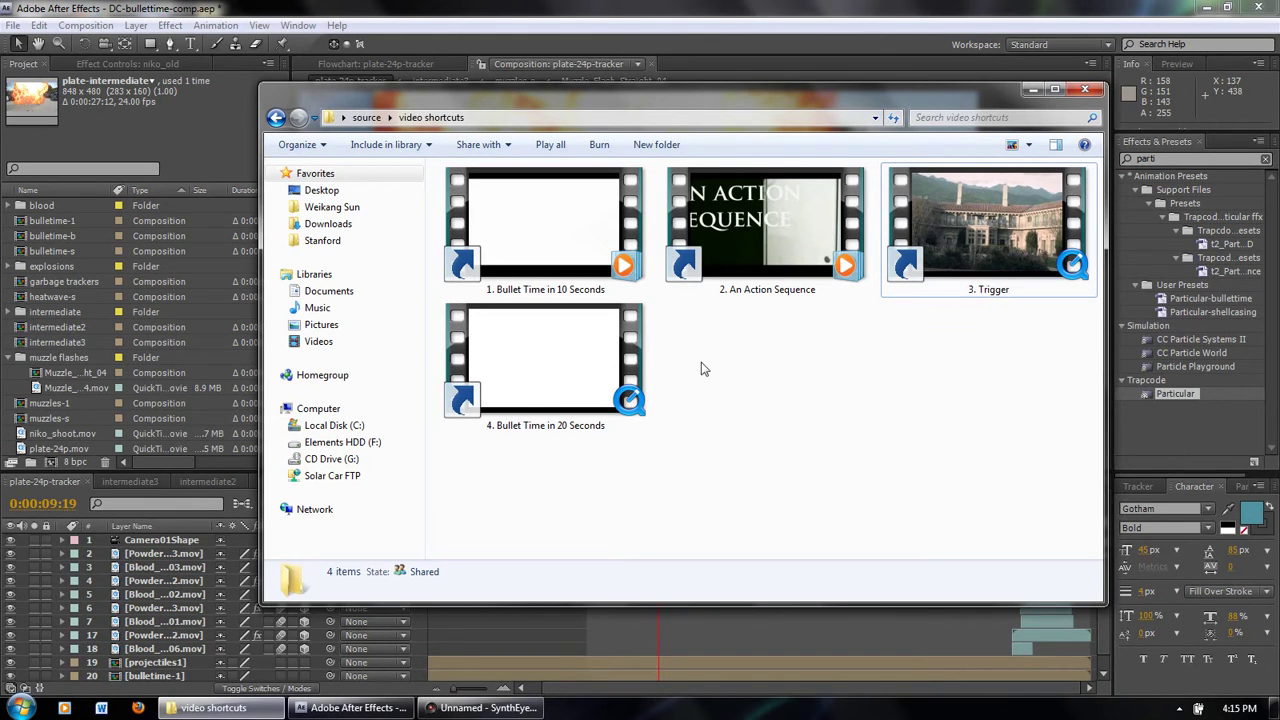
{"action": "left_click", "coordinate": [600, 370]}
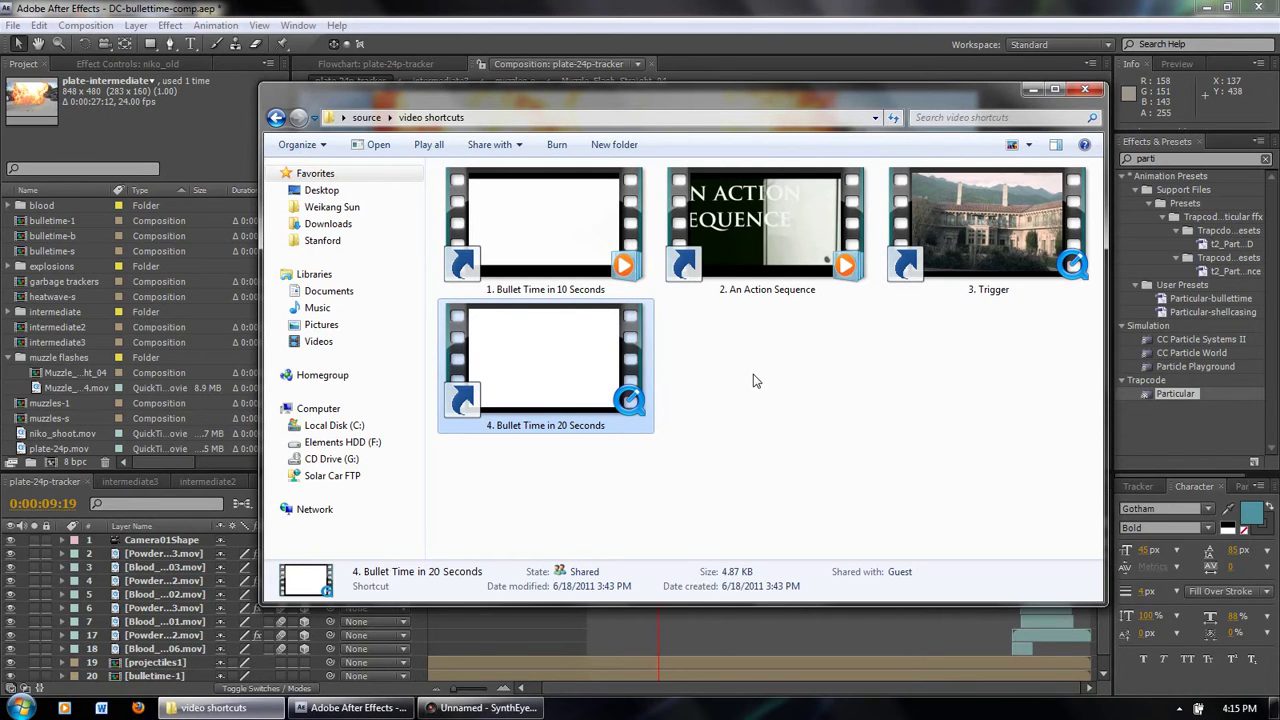
{"action": "key", "text": "alt+Tab"}
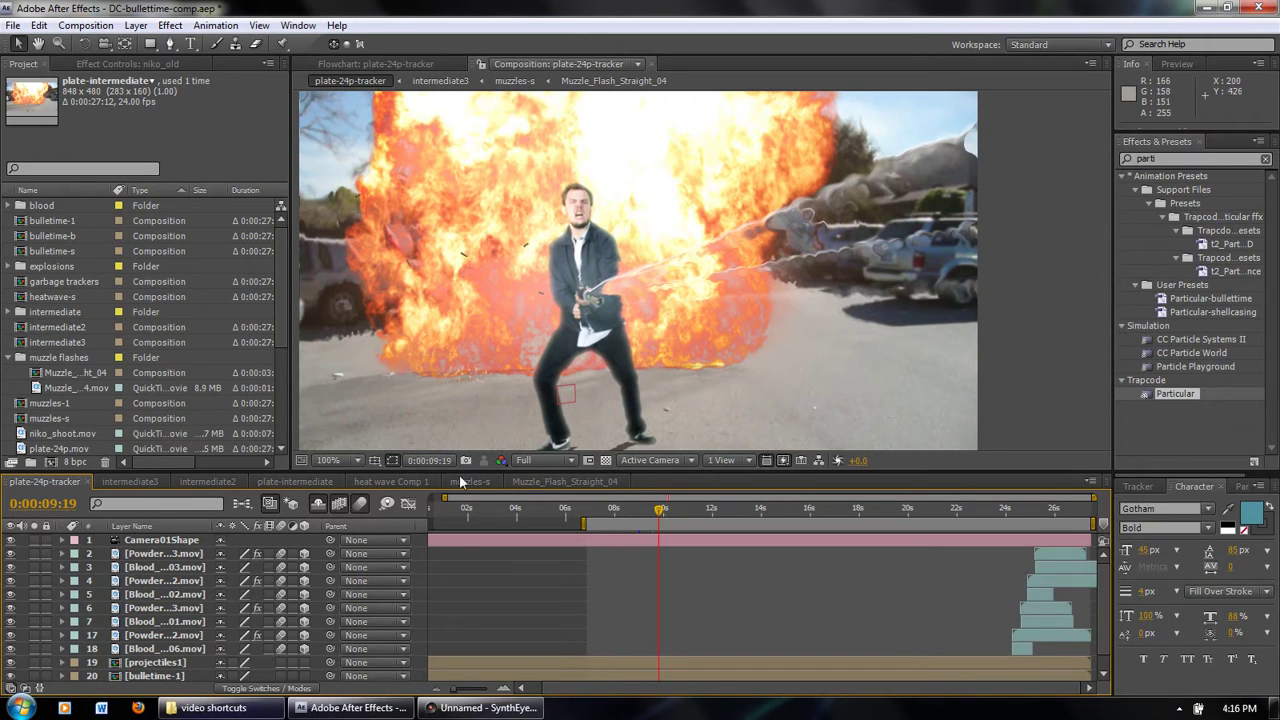
- In SynthEyes, load plate-24p as a new shot and accept its 660-frame, 24 fps settings
{"action": "left_click", "coordinate": [480, 707]}
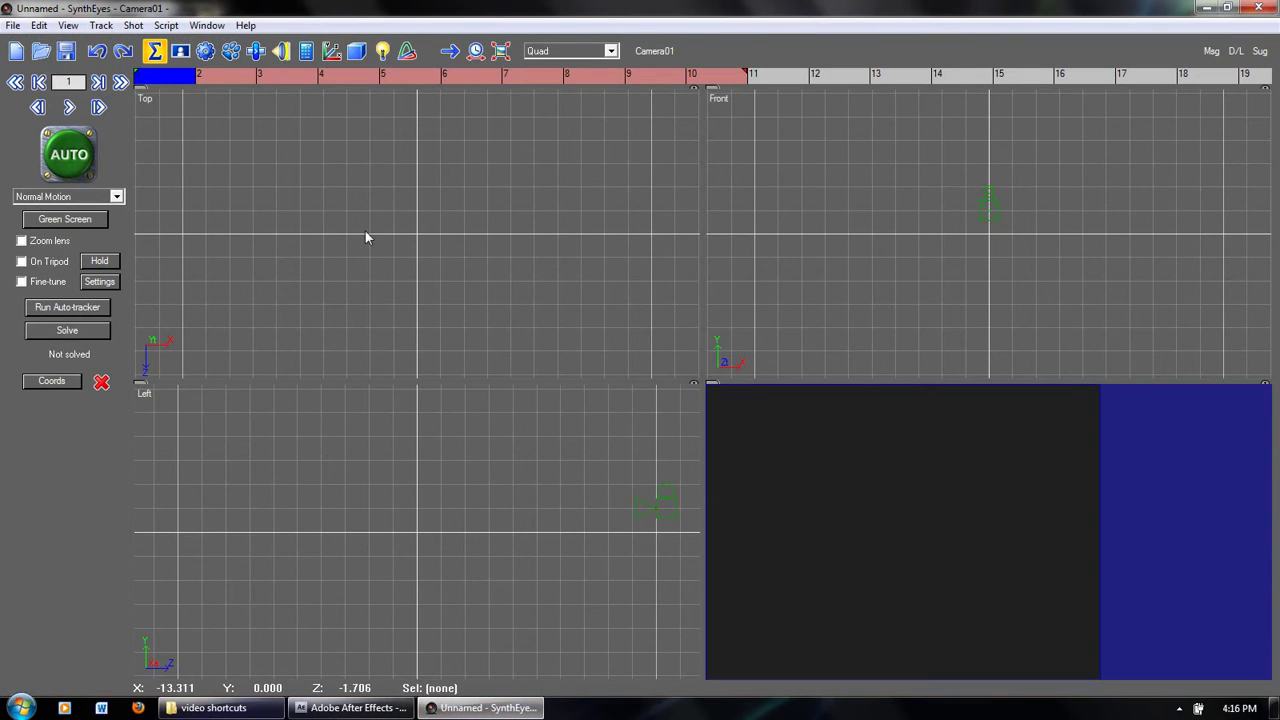
{"action": "key", "text": "ctrl+n"}
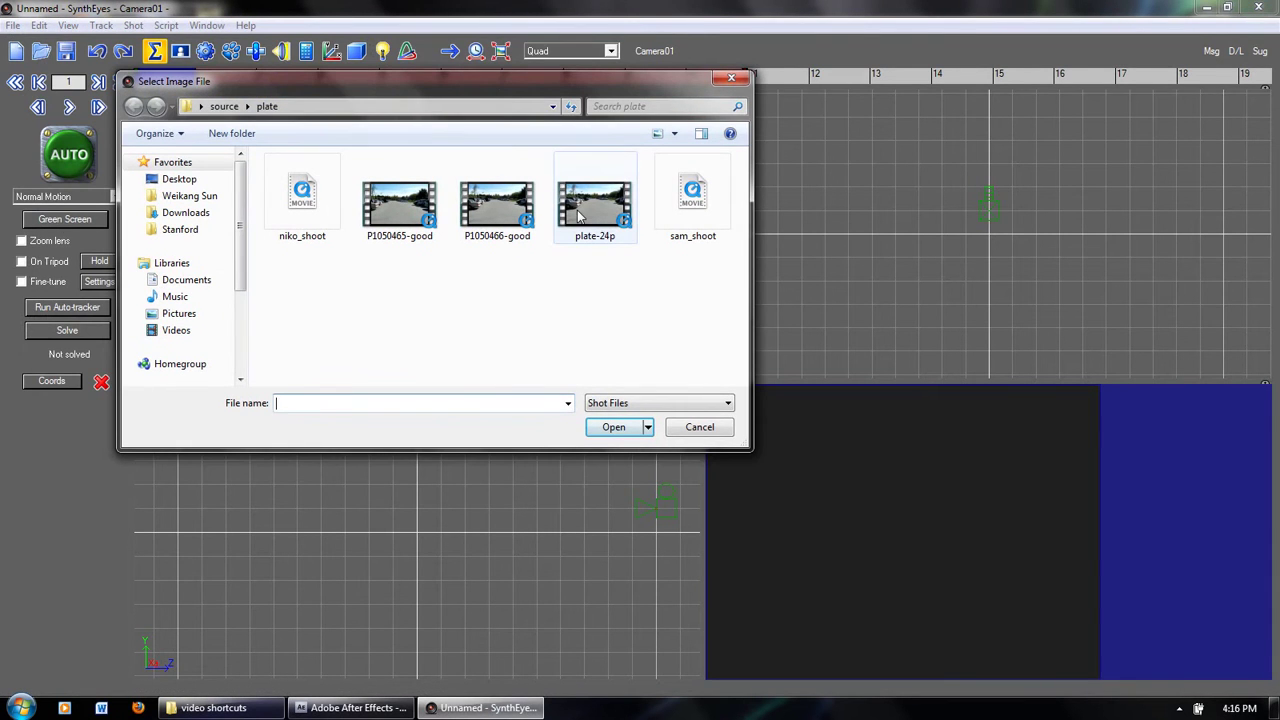
{"action": "left_click_drag", "start_coordinate": [565, 90], "coordinate": [634, 106]}
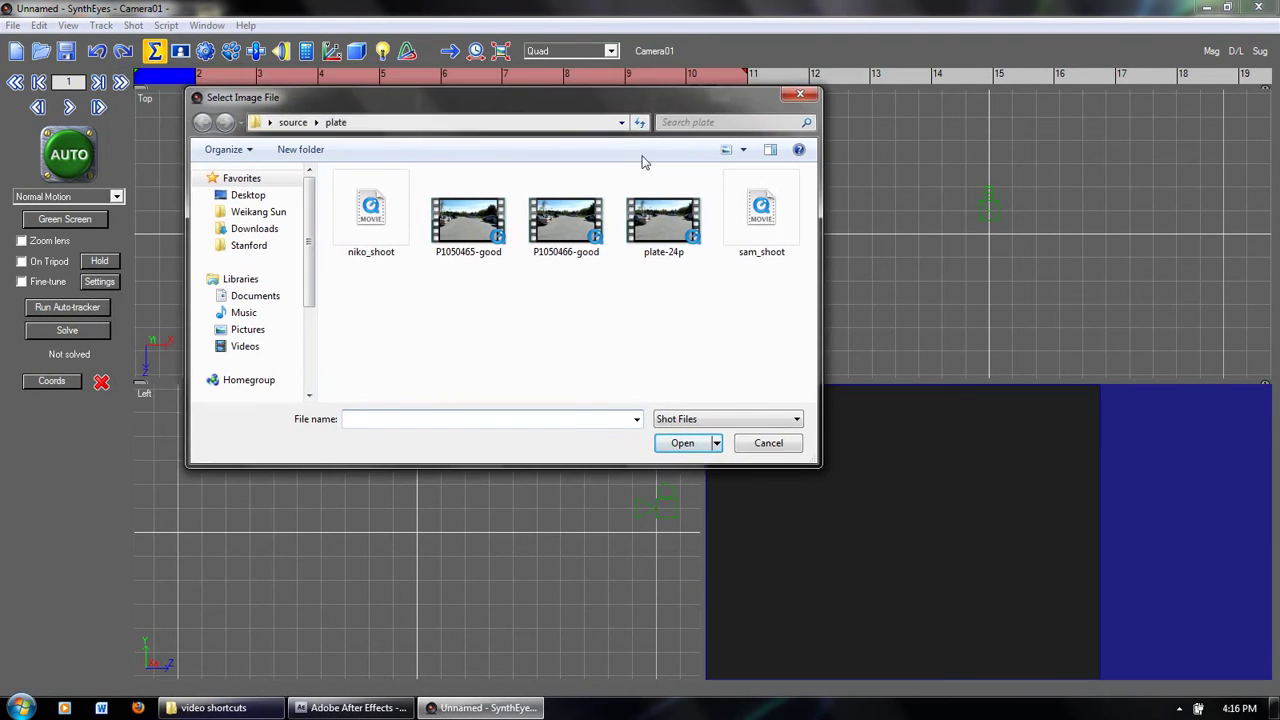
{"action": "double_click", "coordinate": [663, 240]}
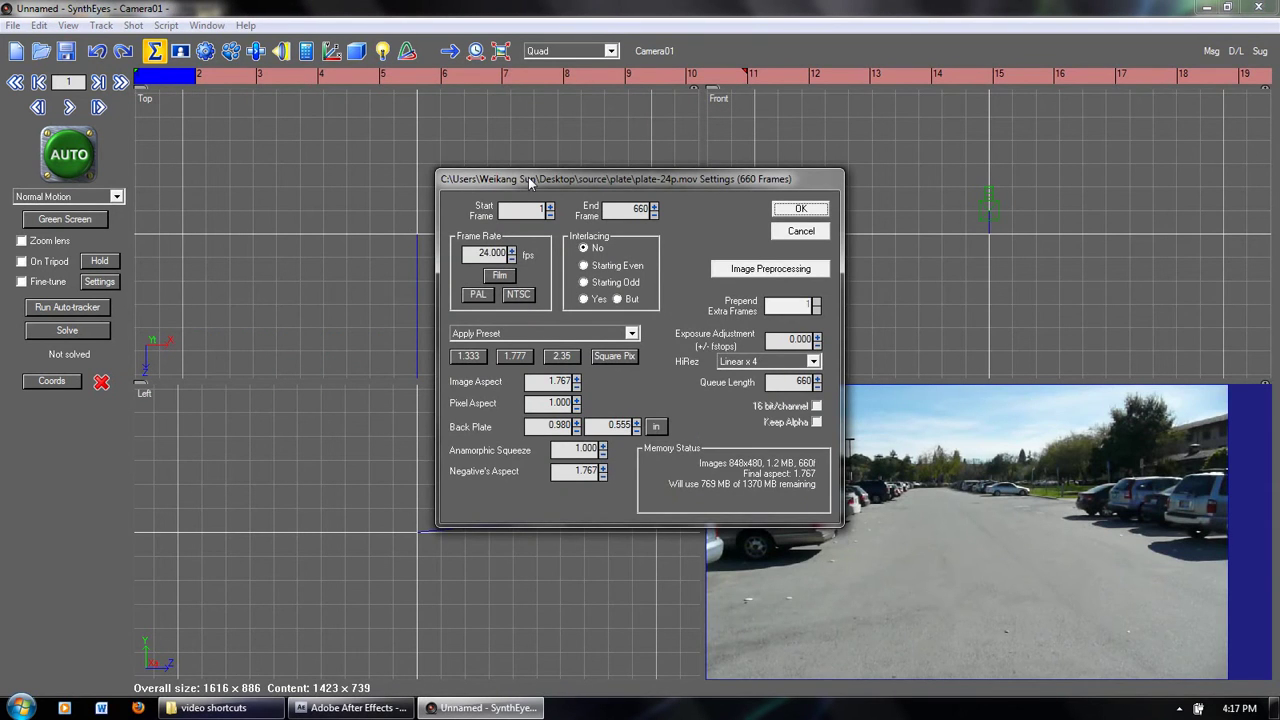
{"action": "left_click_drag", "start_coordinate": [527, 178], "coordinate": [537, 168]}
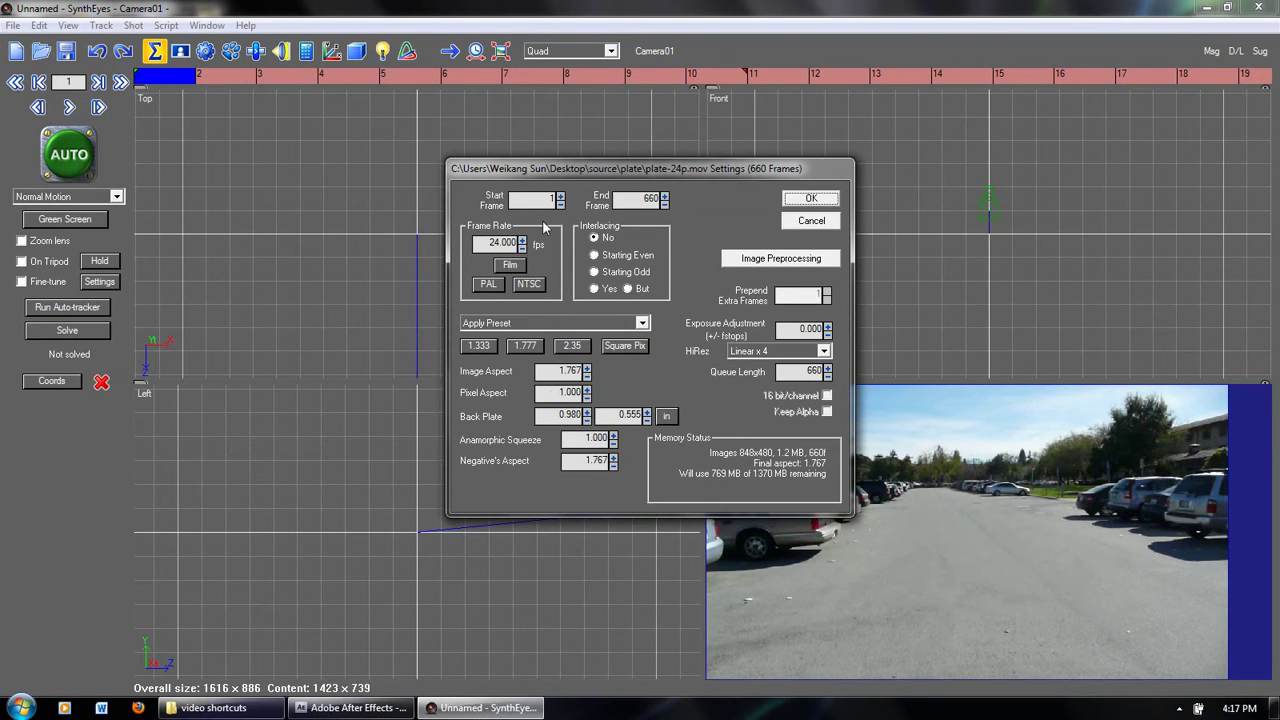
{"action": "key", "text": "Return"}
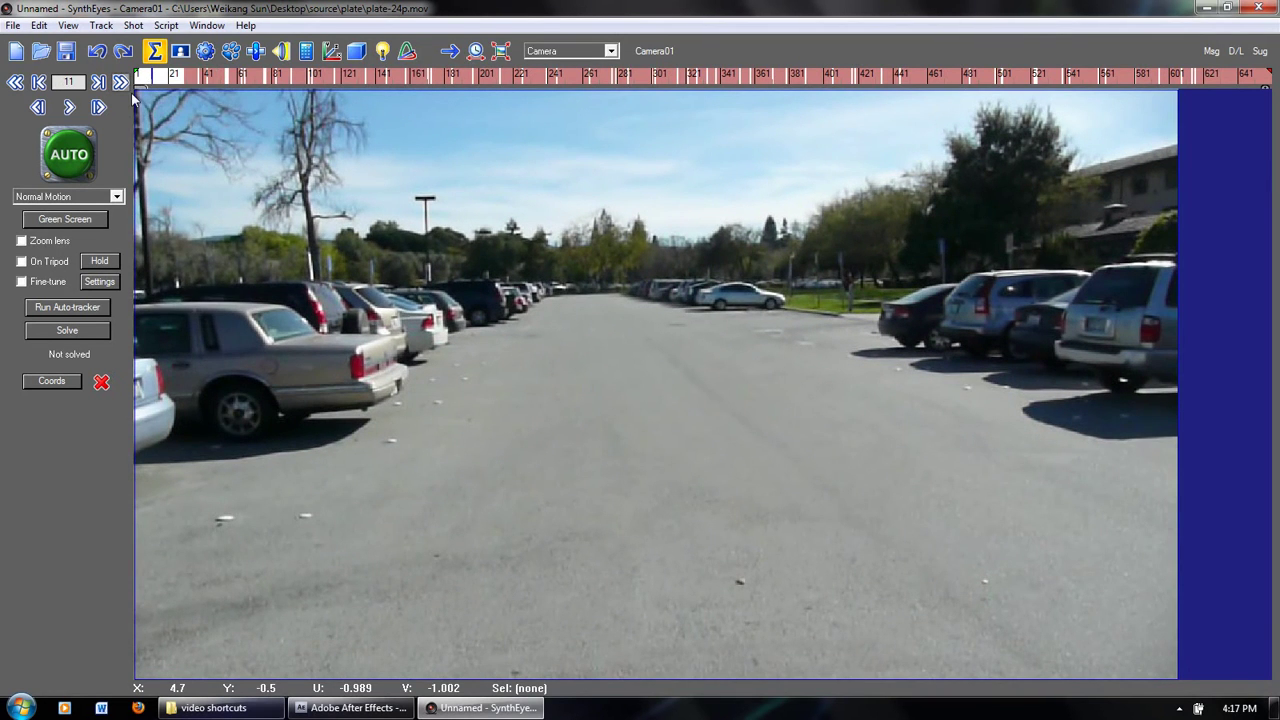
- Auto-track and solve the shot, then close the solve log reporting 0.565323 hpix error
{"action": "left_click", "coordinate": [68, 154]}
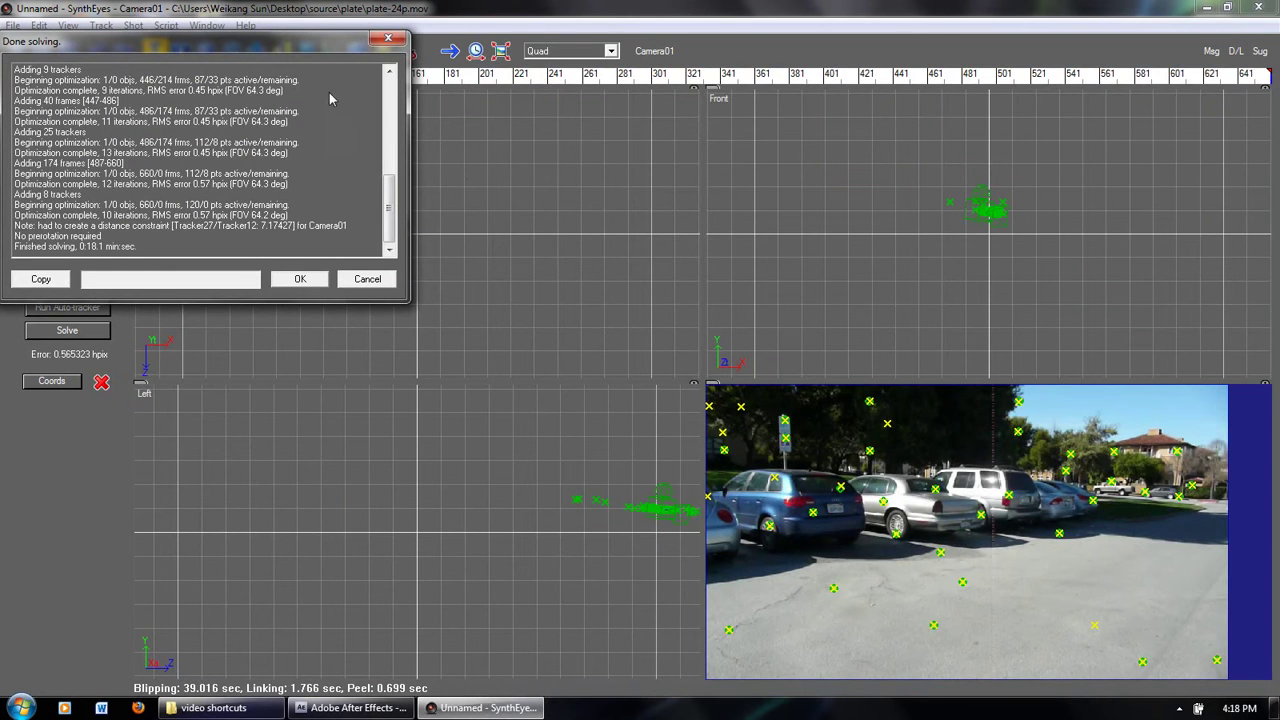
{"action": "left_click_drag", "start_coordinate": [305, 47], "coordinate": [384, 102]}
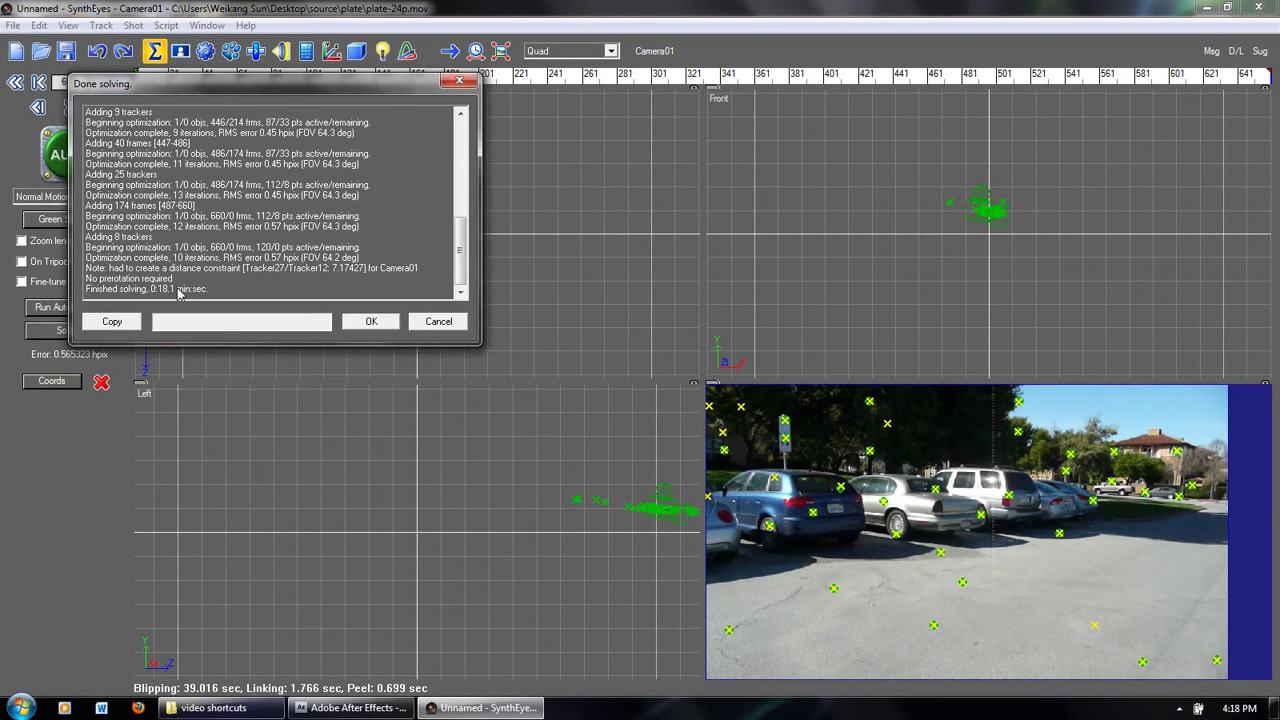
{"action": "mouse_move", "coordinate": [285, 91]}
{"action": "left_mouse_down"}
{"action": "mouse_move", "coordinate": [338, 113]}
{"action": "mouse_move", "coordinate": [300, 107]}
{"action": "left_mouse_up"}
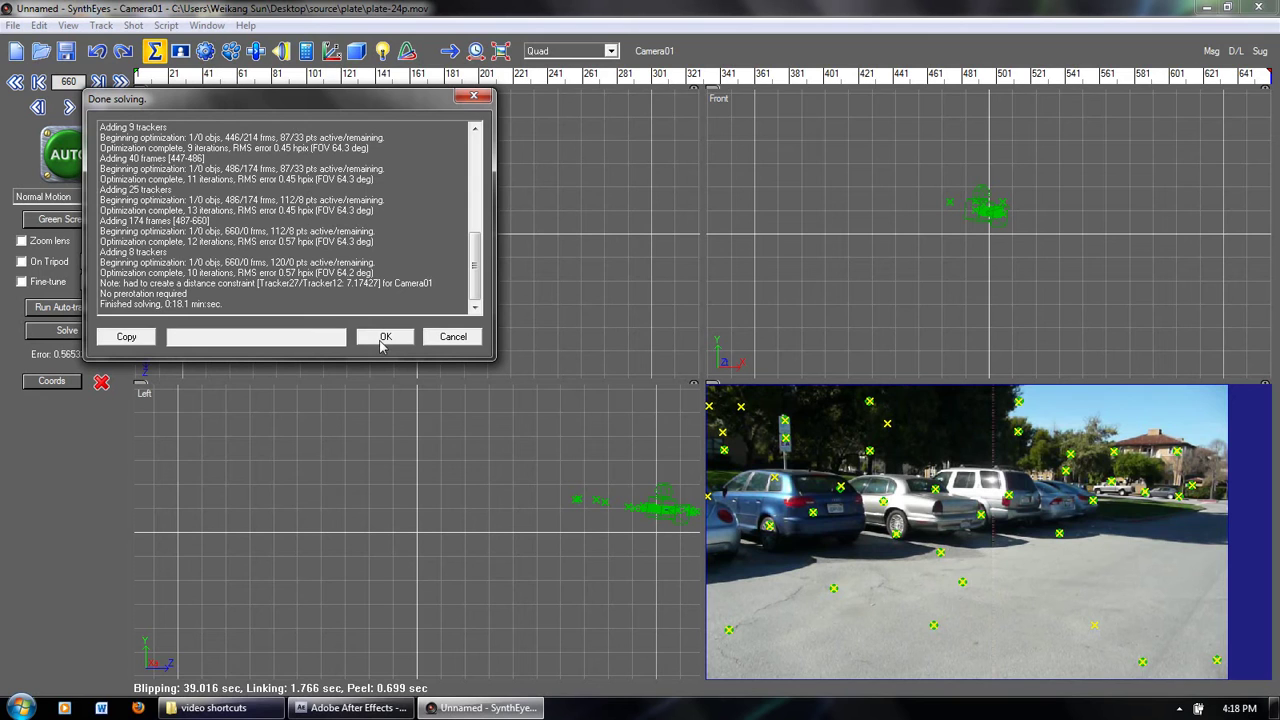
{"action": "left_click", "coordinate": [385, 337]}
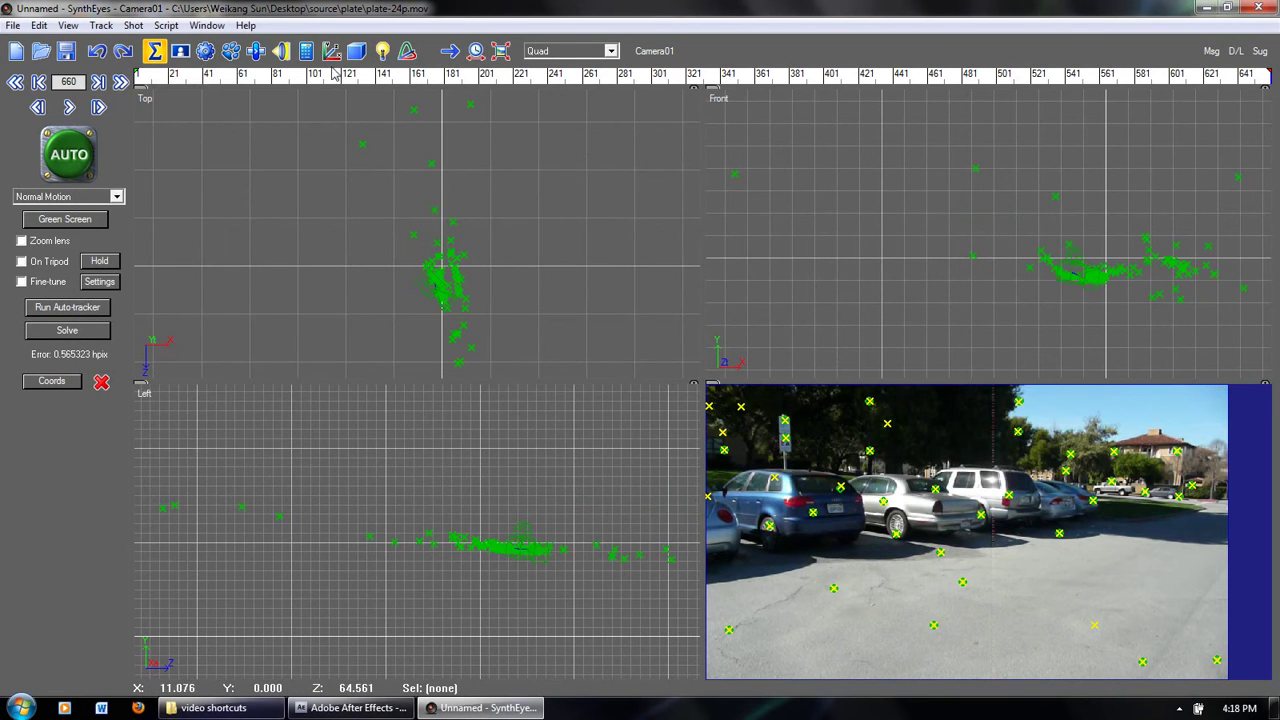
- Scrub through the solved shot to check the tracking, then bring up the Coordinate System panel
{"action": "left_click", "coordinate": [171, 78]}
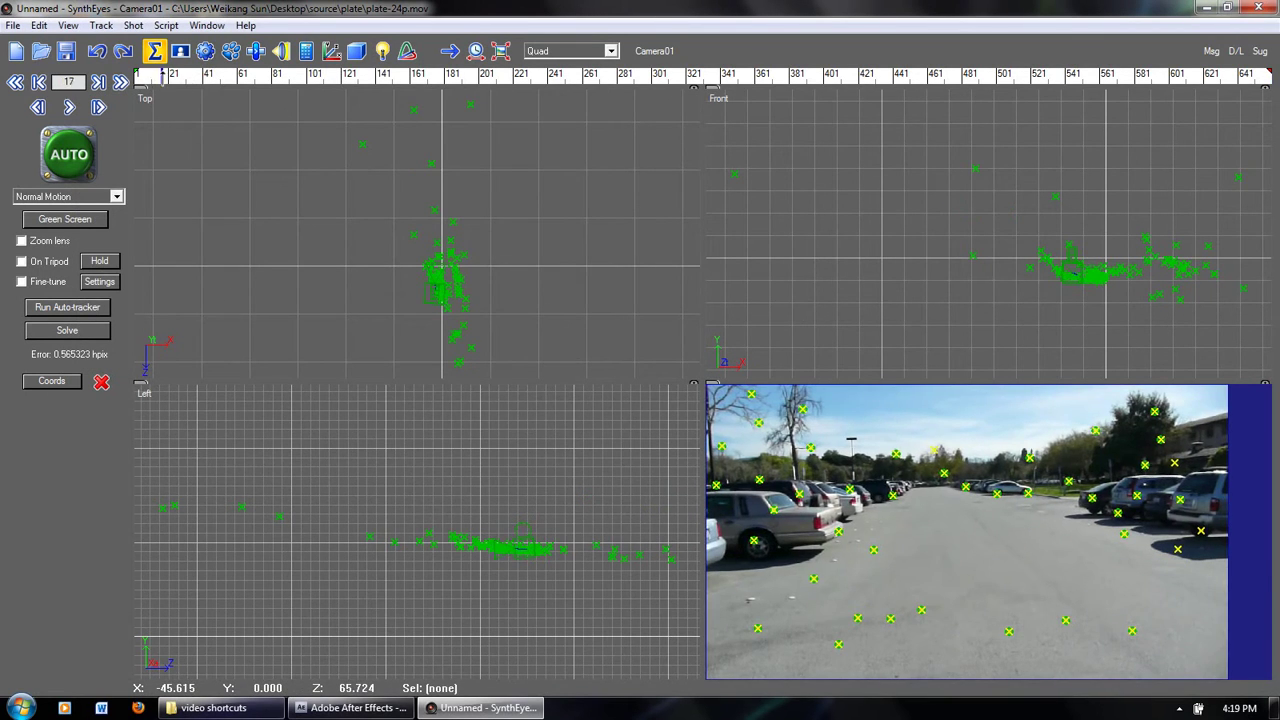
{"action": "left_click_drag", "start_coordinate": [173, 77], "coordinate": [520, 80]}
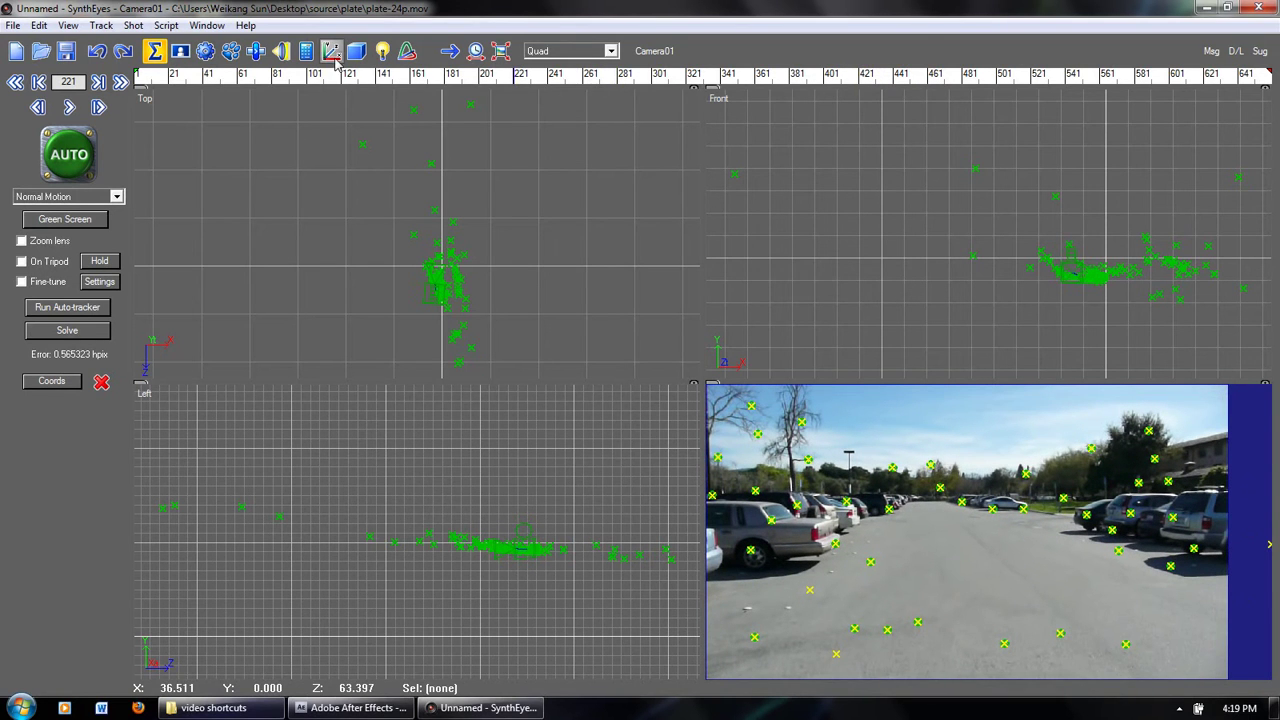
{"action": "left_click", "coordinate": [333, 56]}
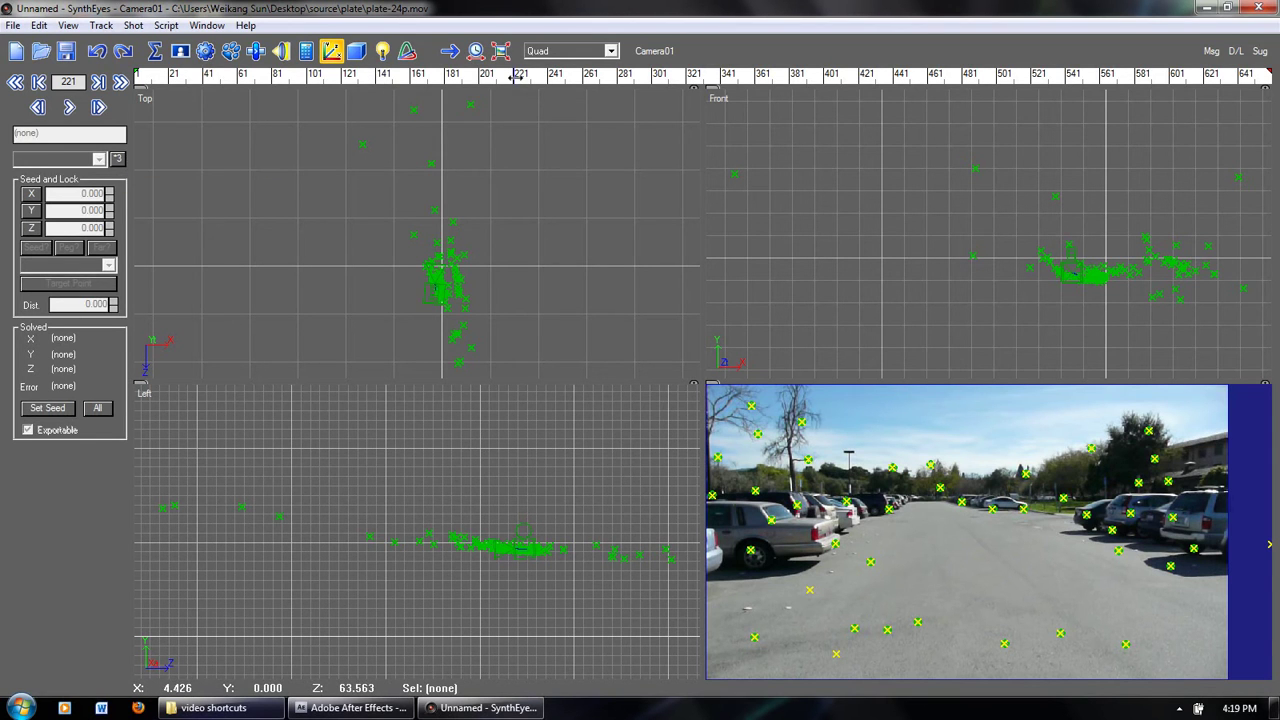
- Pick three ground trackers as origin, X locked at 20 and XZ plane, then re-solve
{"action": "left_click_drag", "start_coordinate": [516, 77], "coordinate": [1107, 79]}
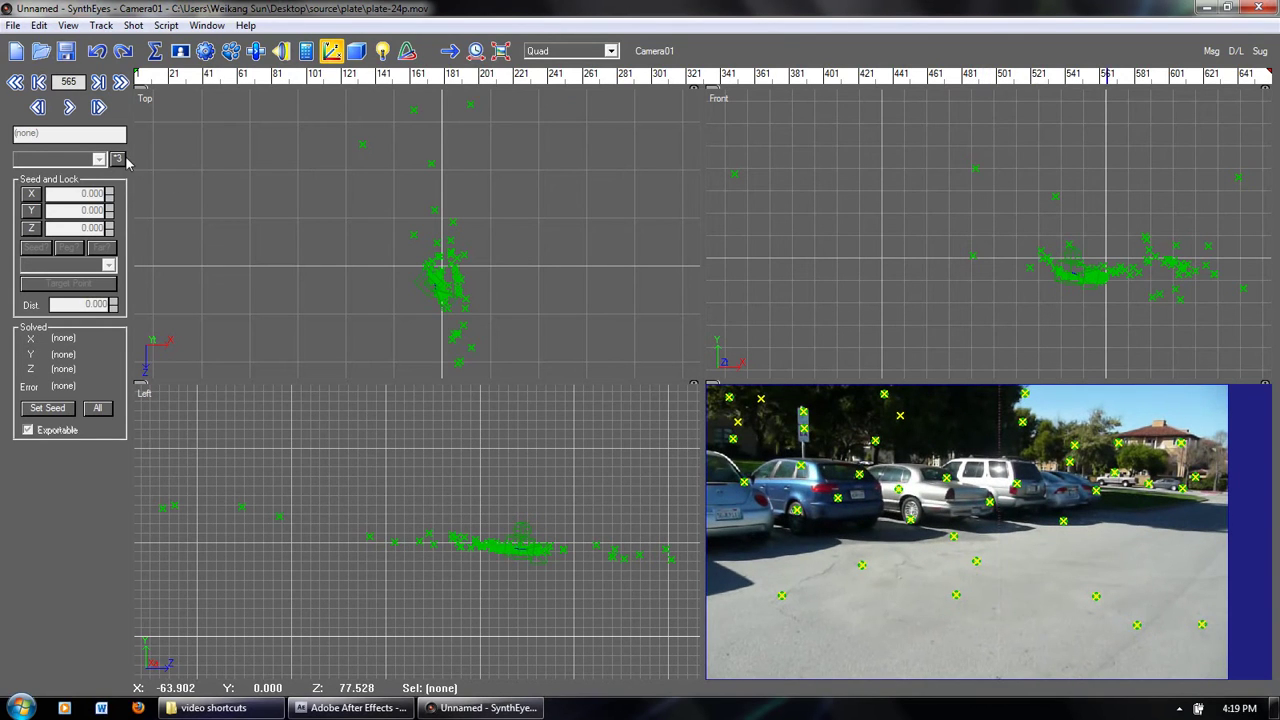
{"action": "left_click", "coordinate": [118, 160]}
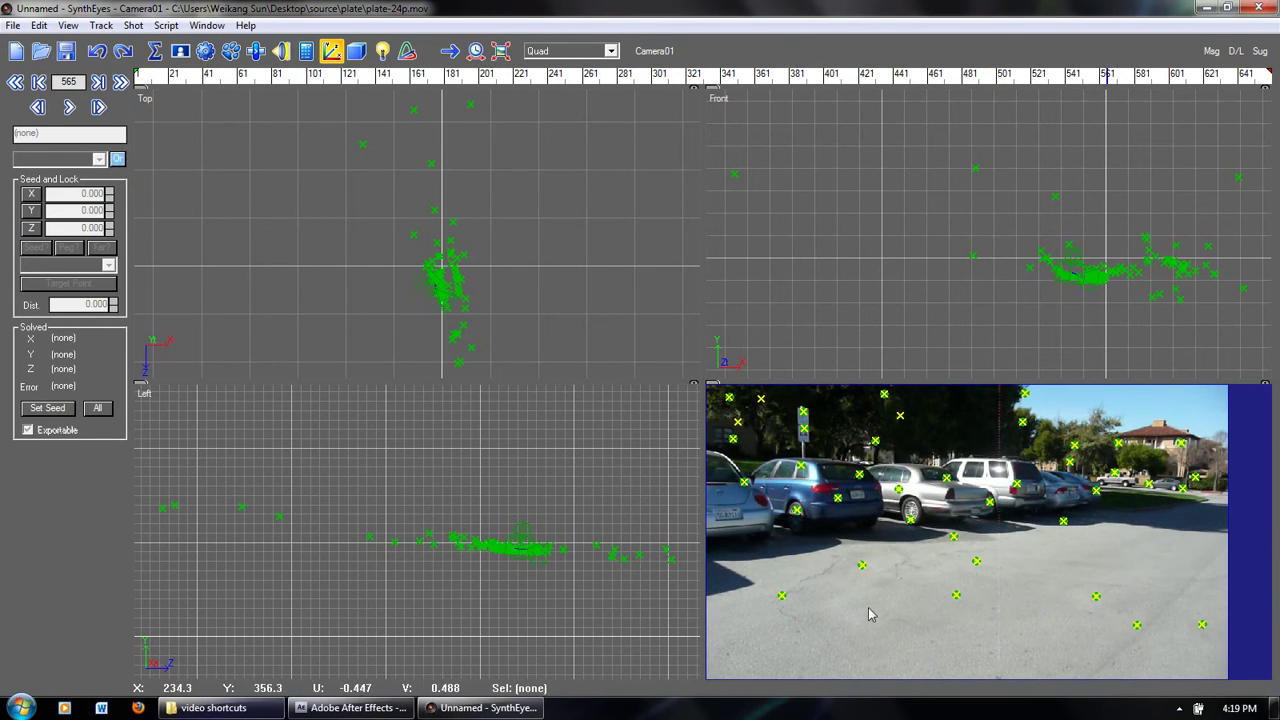
{"action": "left_click", "coordinate": [956, 594]}
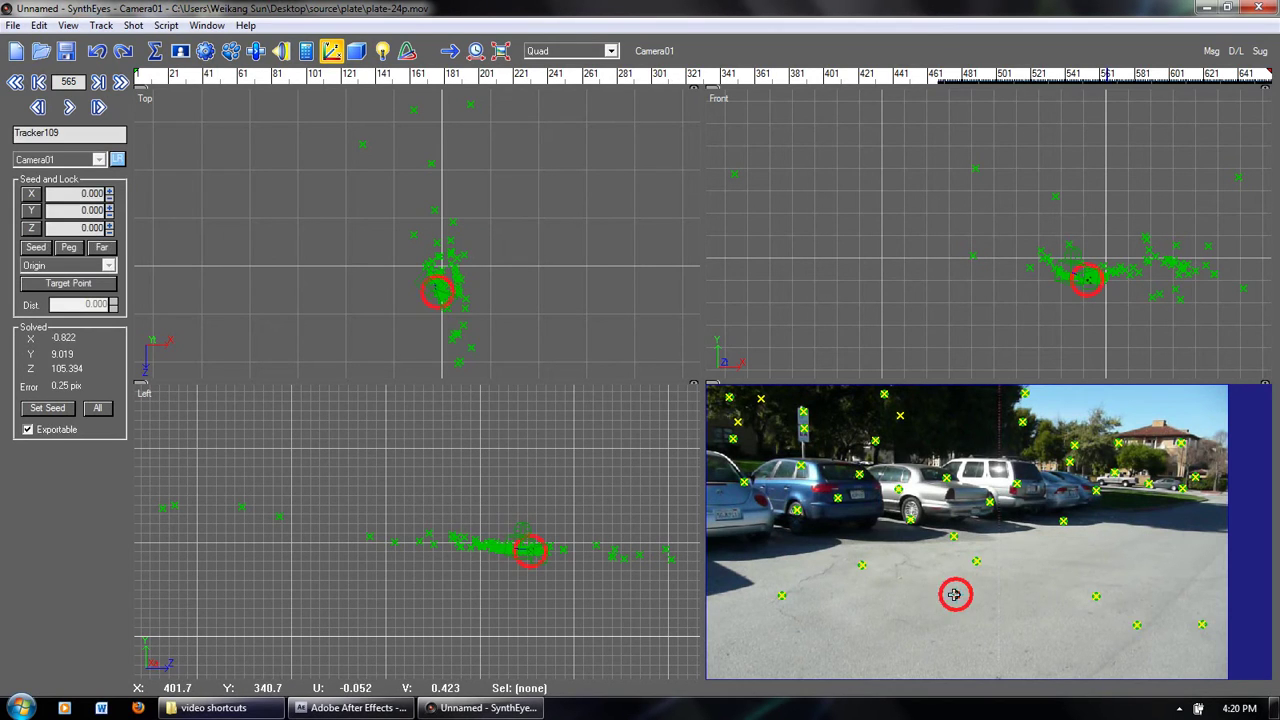
{"action": "left_click", "coordinate": [862, 565]}
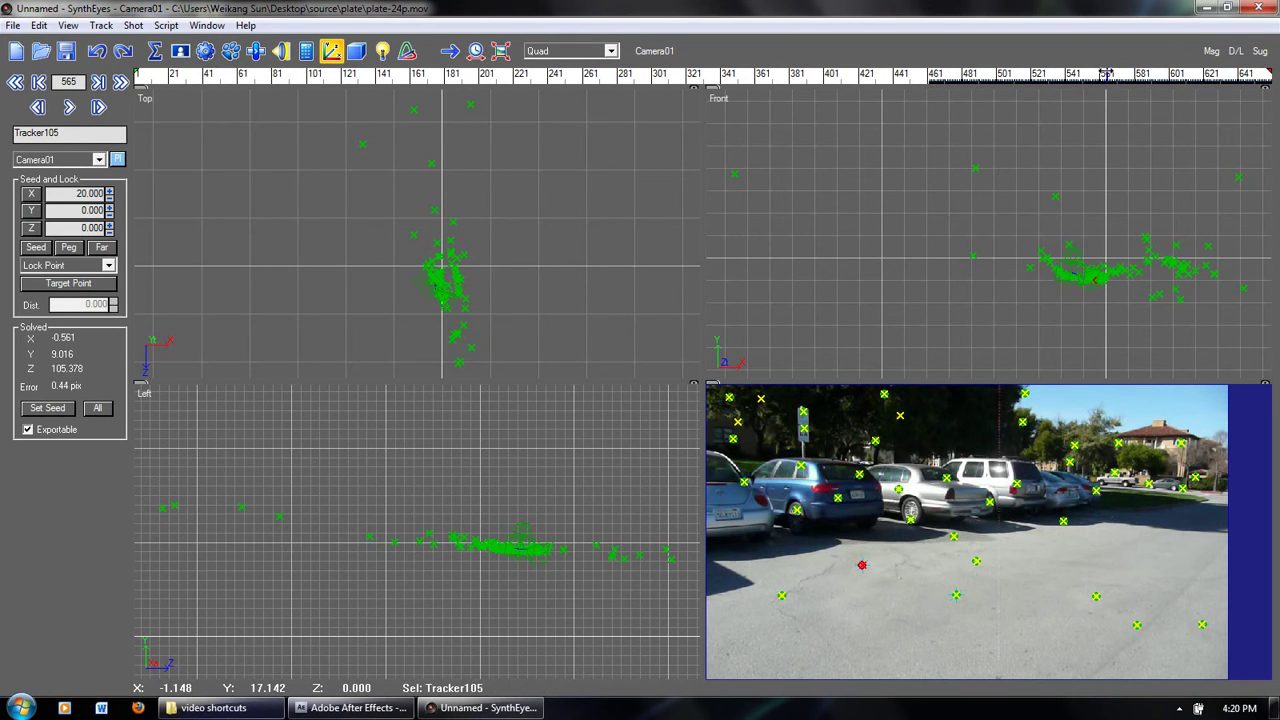
{"action": "left_click_drag", "start_coordinate": [1106, 74], "coordinate": [727, 74]}
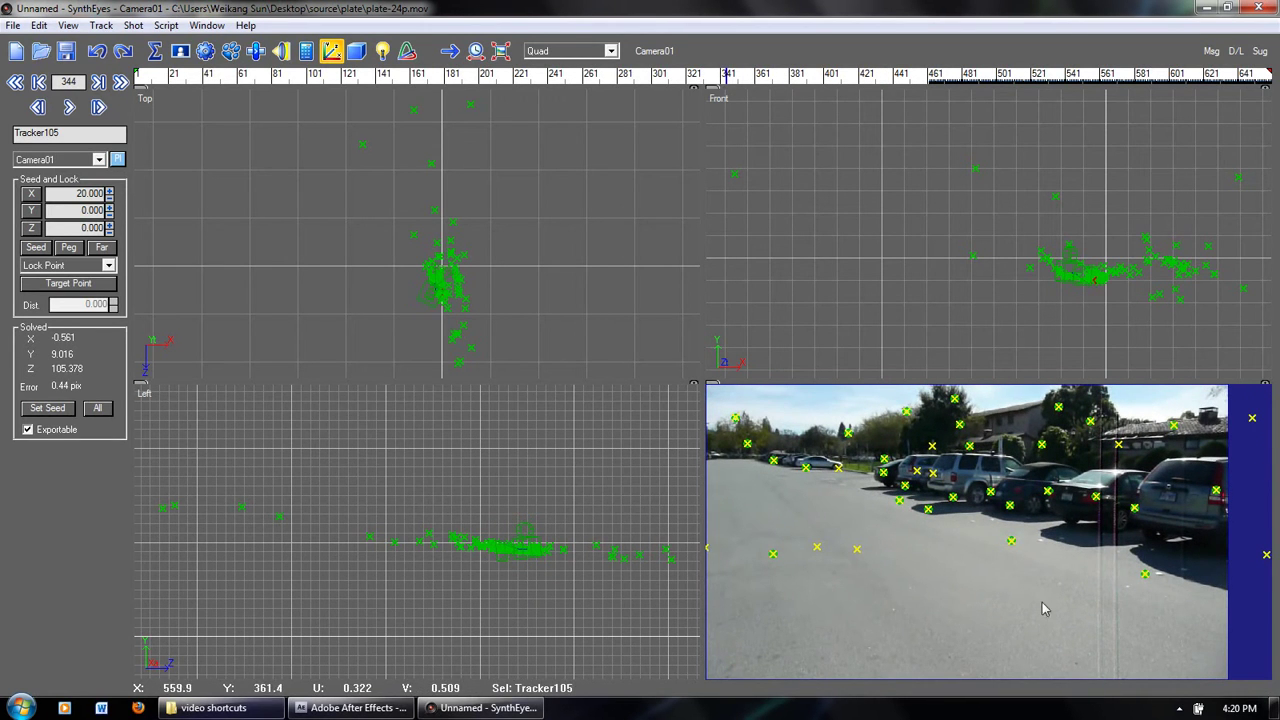
{"action": "left_click", "coordinate": [1008, 540]}
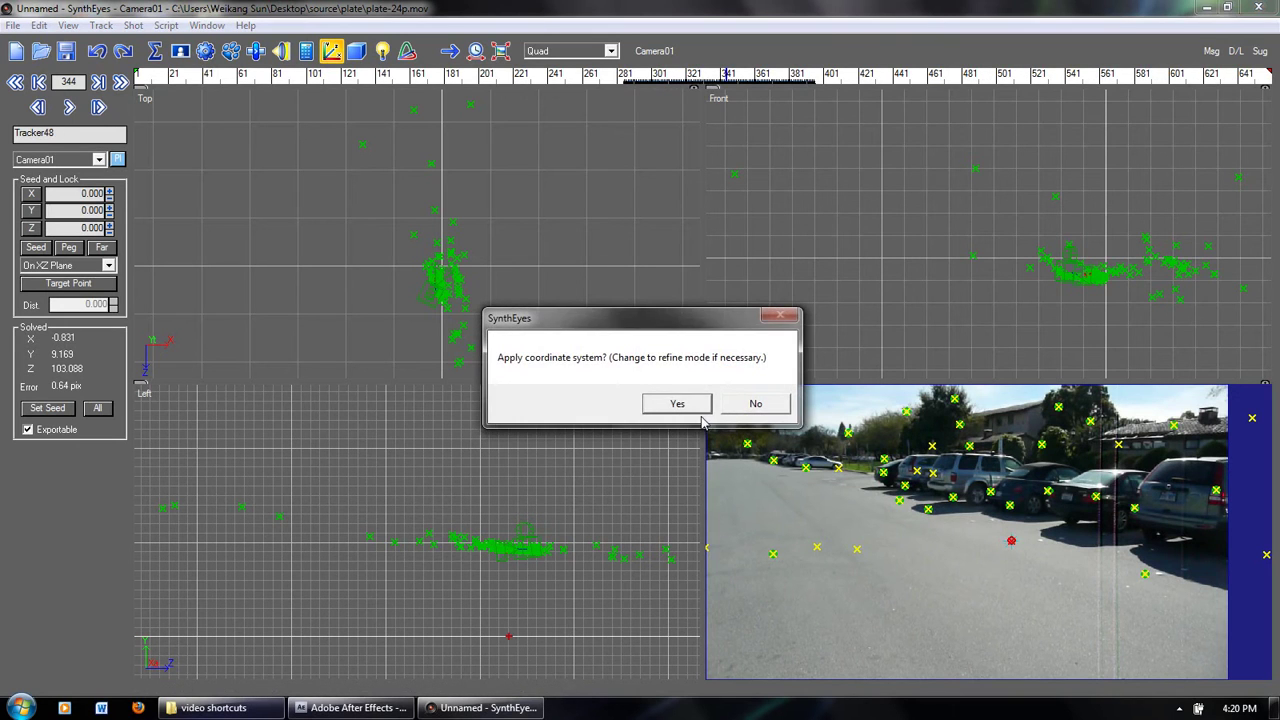
{"action": "left_click_drag", "start_coordinate": [660, 323], "coordinate": [677, 305]}
{"action": "left_click", "coordinate": [689, 385]}
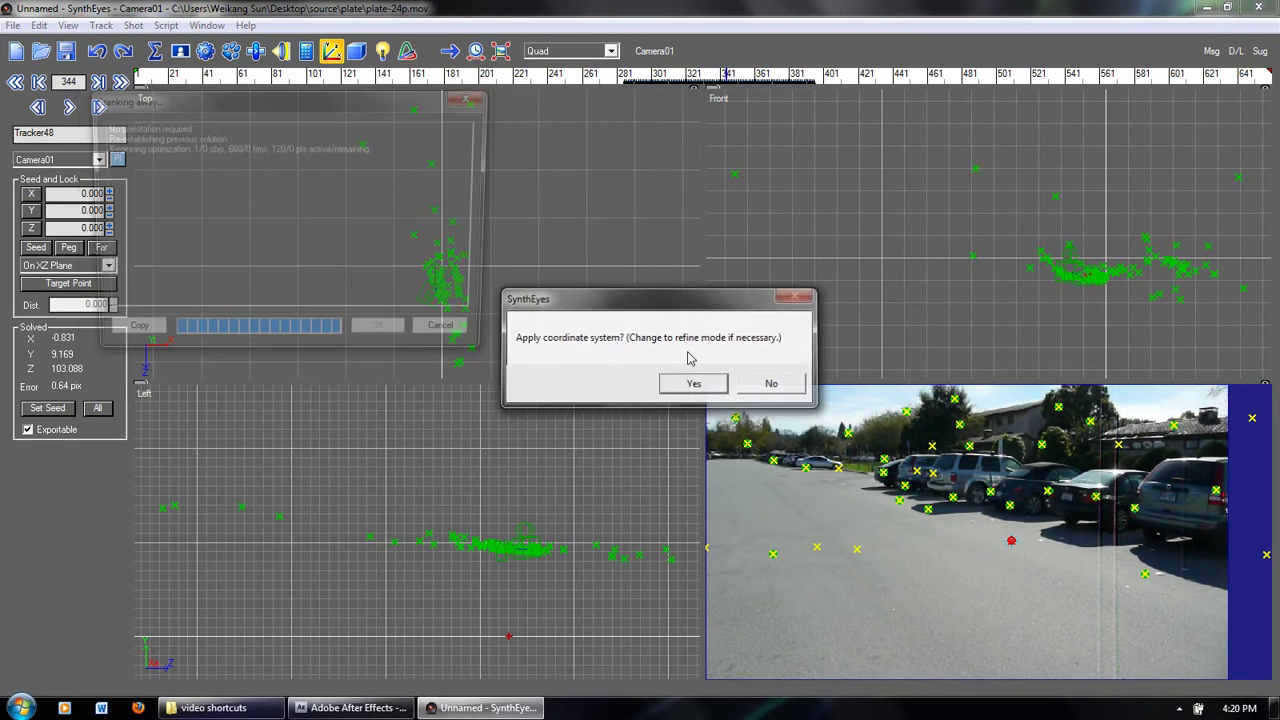
{"action": "left_click", "coordinate": [385, 337]}
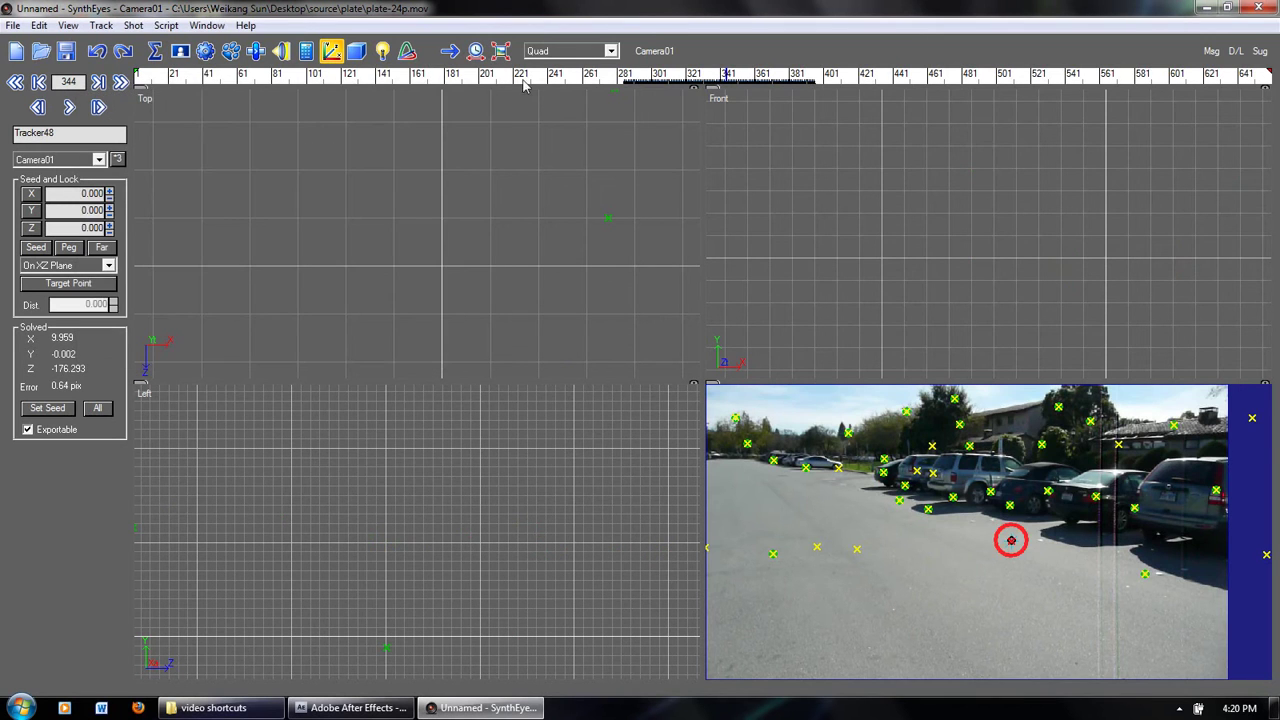
{"action": "left_click", "coordinate": [650, 76]}
{"action": "mouse_move", "coordinate": [652, 76]}
{"action": "left_mouse_down"}
{"action": "mouse_move", "coordinate": [705, 76]}
{"action": "mouse_move", "coordinate": [662, 76]}
{"action": "left_mouse_up"}
{"action": "scroll", "coordinate": [508, 268], "scroll_direction": "down", "scroll_amount": 3}
{"action": "left_click_drag", "start_coordinate": [508, 268], "coordinate": [560, 207]}
{"action": "scroll", "coordinate": [870, 222], "scroll_direction": "down", "scroll_amount": 3}
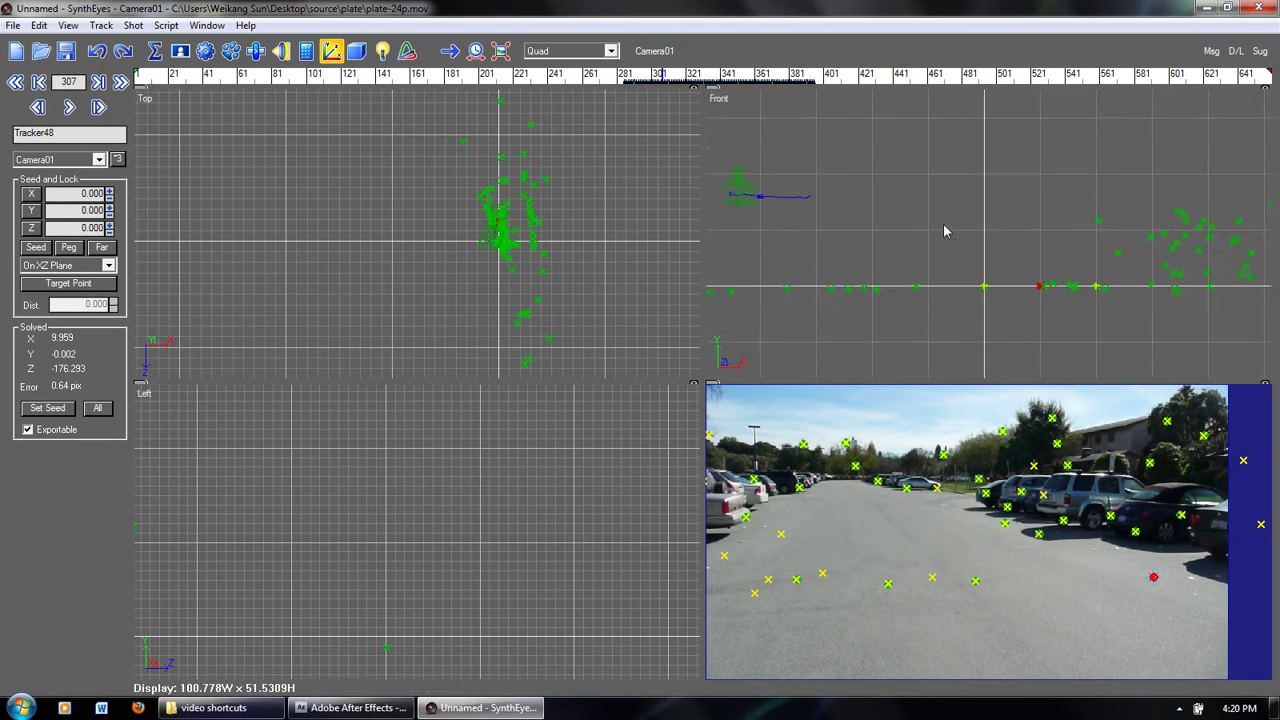
{"action": "left_click_drag", "start_coordinate": [943, 229], "coordinate": [900, 270]}
{"action": "scroll", "coordinate": [474, 529], "scroll_direction": "down", "scroll_amount": 3}
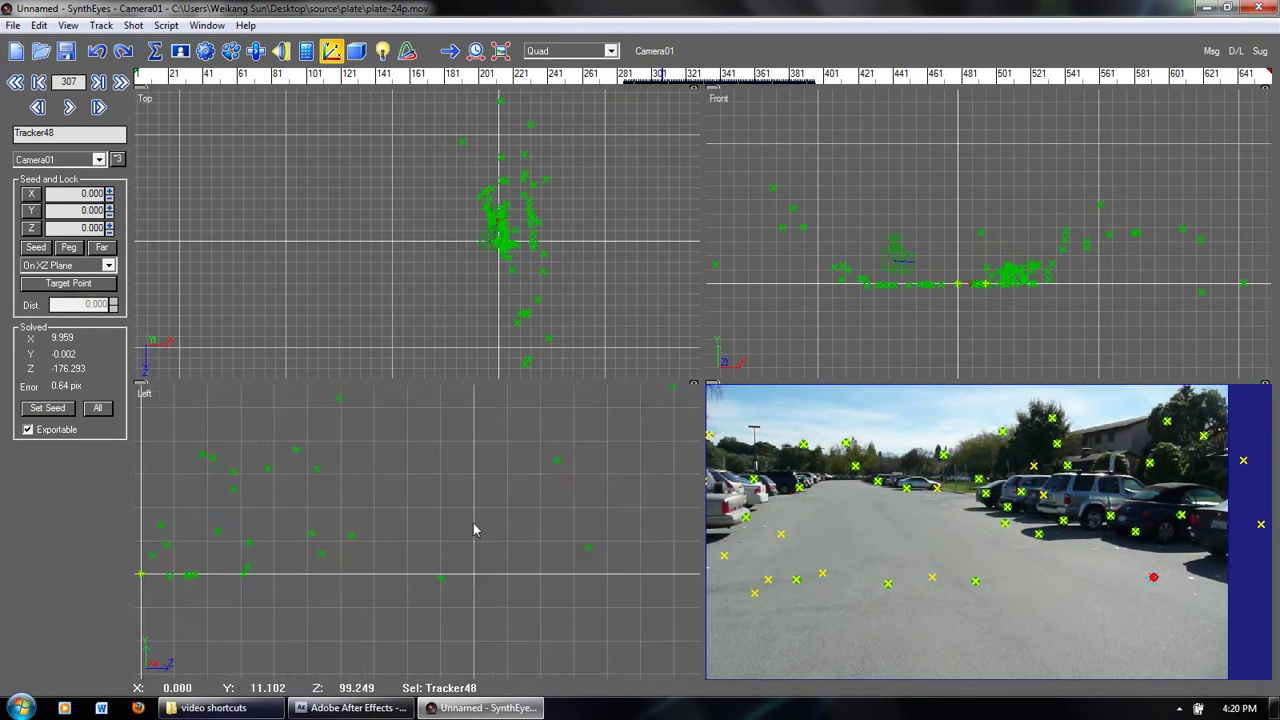
{"action": "left_click_drag", "start_coordinate": [474, 529], "coordinate": [352, 494]}
{"action": "scroll", "coordinate": [443, 251], "scroll_direction": "up", "scroll_amount": 3}
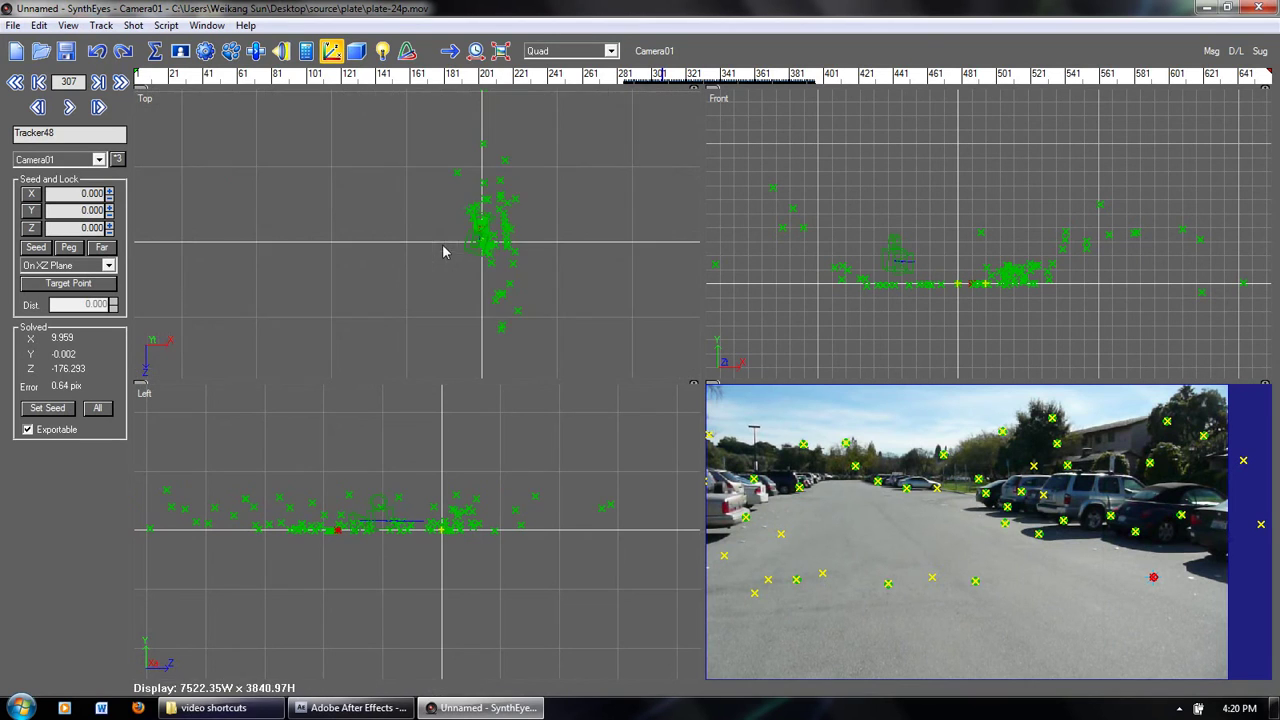
{"action": "left_click_drag", "start_coordinate": [443, 251], "coordinate": [514, 291]}
{"action": "scroll", "coordinate": [471, 263], "scroll_direction": "up", "scroll_amount": 2}
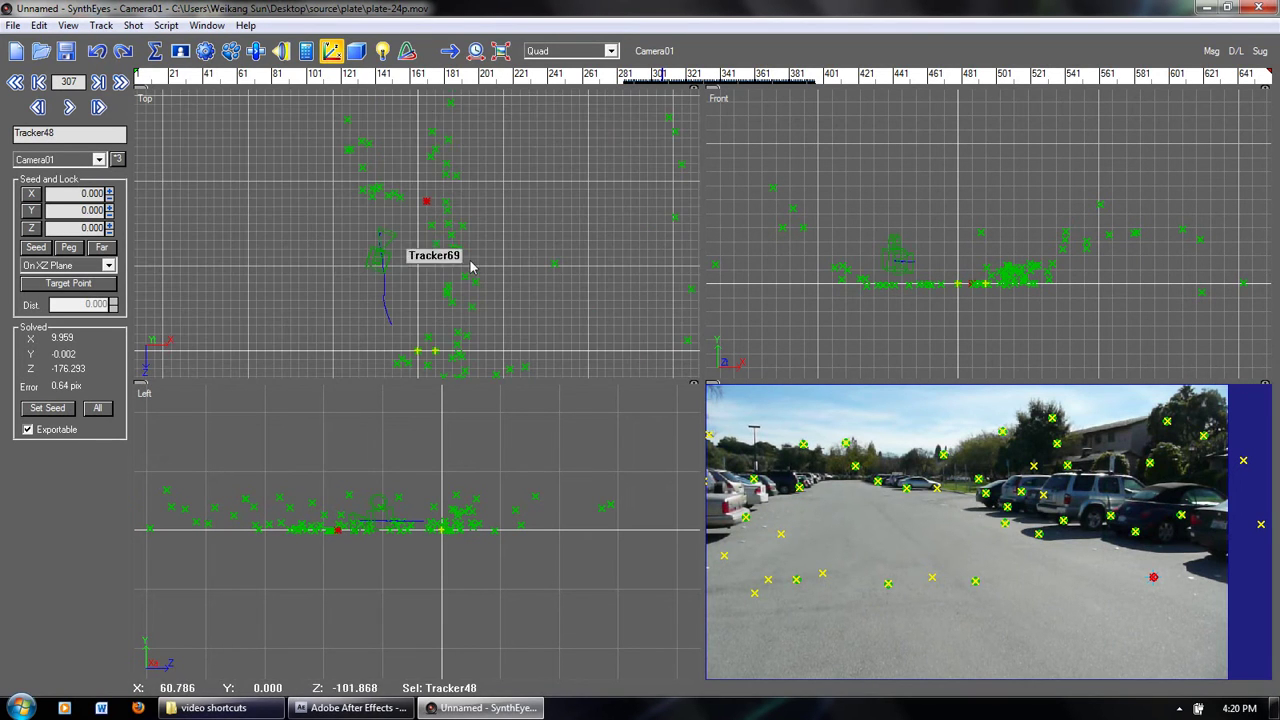
{"action": "left_click", "coordinate": [430, 78]}
{"action": "key", "text": "space"}
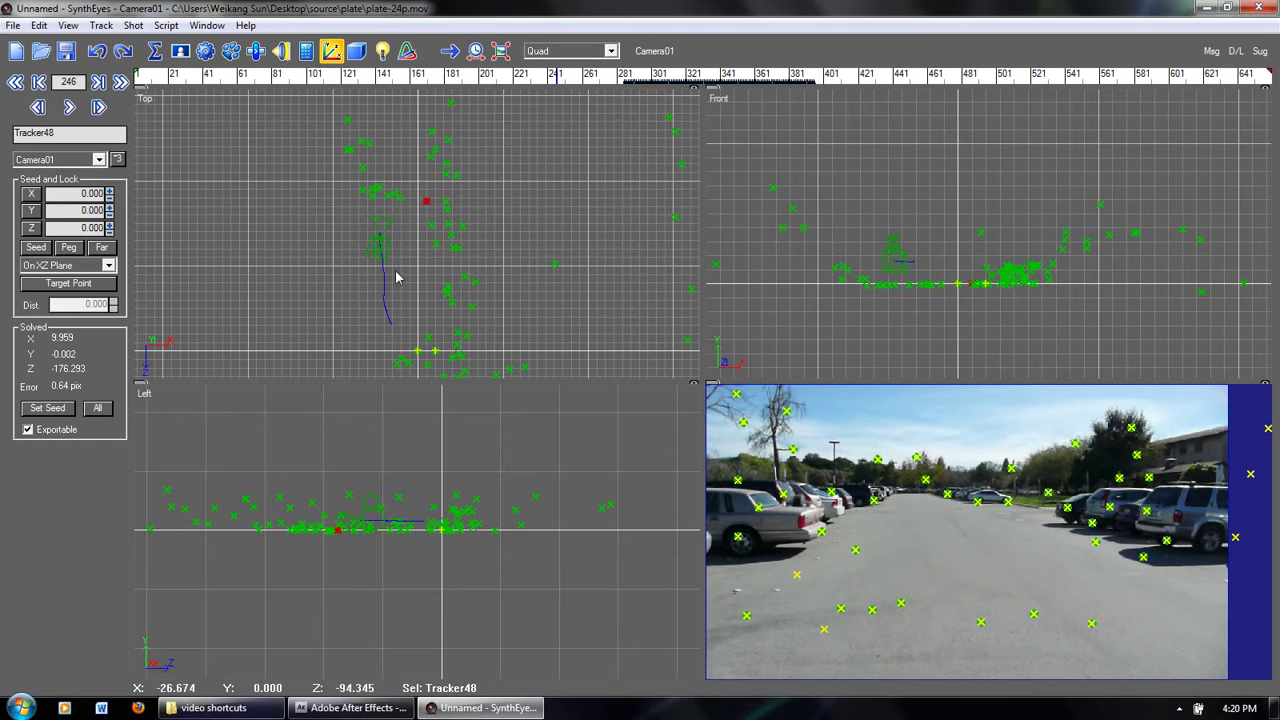
{"action": "left_click_drag", "start_coordinate": [597, 80], "coordinate": [349, 79]}
{"action": "key", "text": "space"}
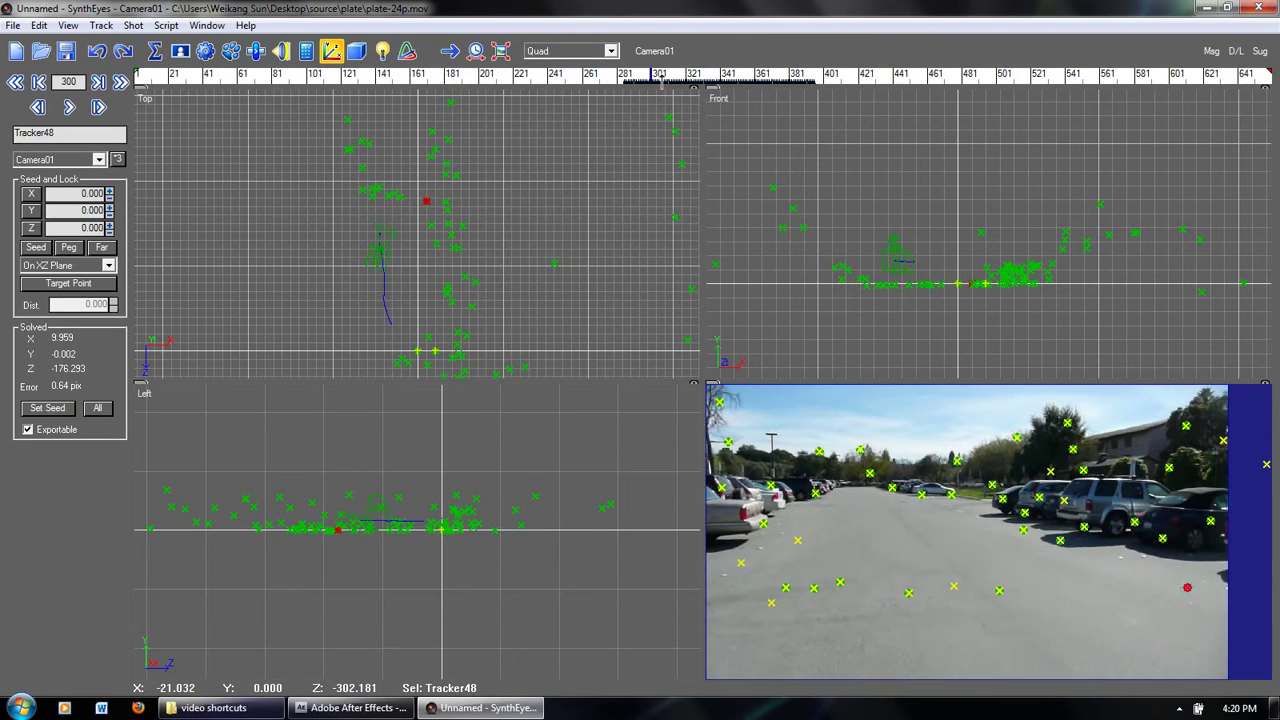
{"action": "left_click_drag", "start_coordinate": [760, 85], "coordinate": [1215, 93]}
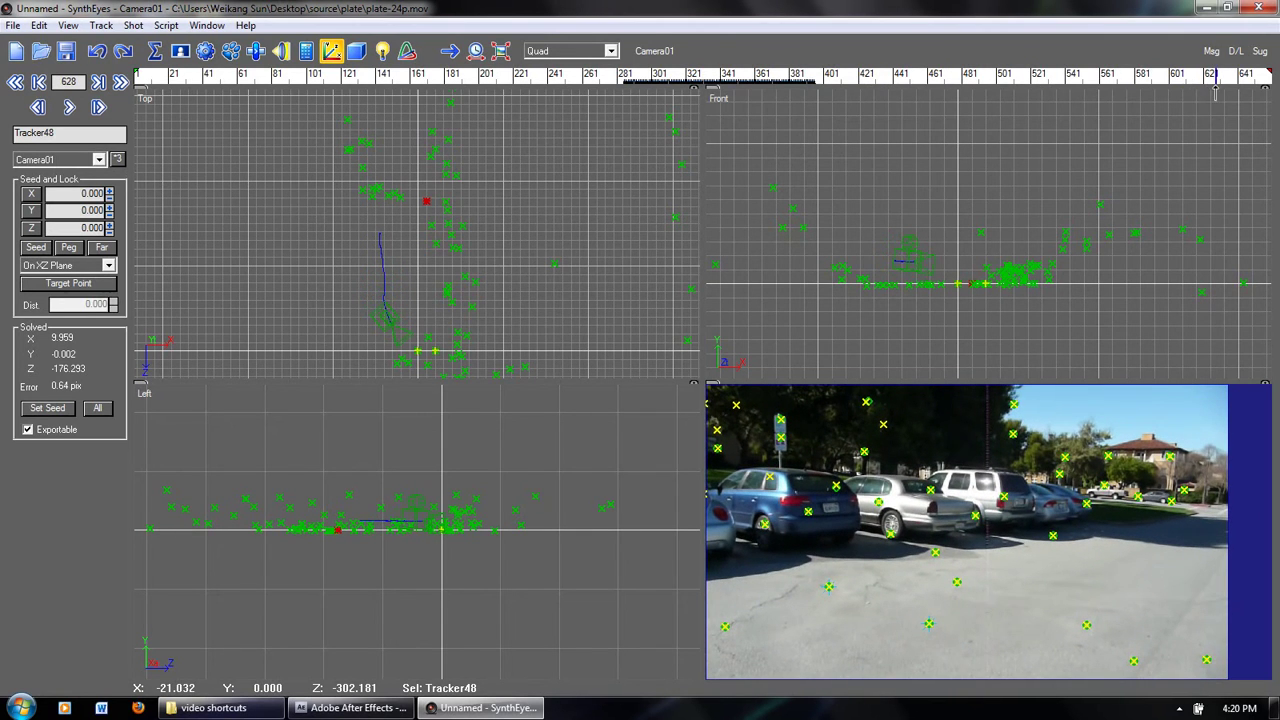
{"action": "left_click", "coordinate": [510, 80]}
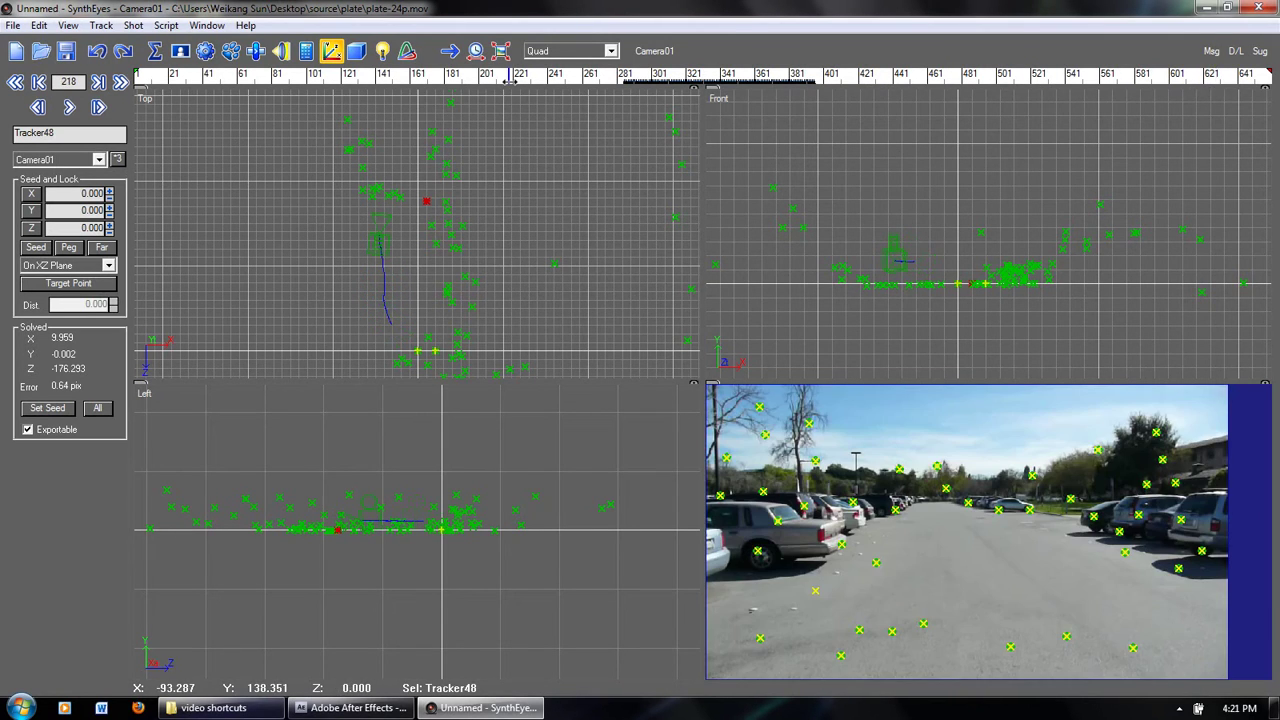
{"action": "left_click_drag", "start_coordinate": [510, 80], "coordinate": [983, 78]}
- Export the solved camera and trackers via AfterEffects .ma as plate-24p-tracker2.ma
{"action": "left_click", "coordinate": [14, 27]}
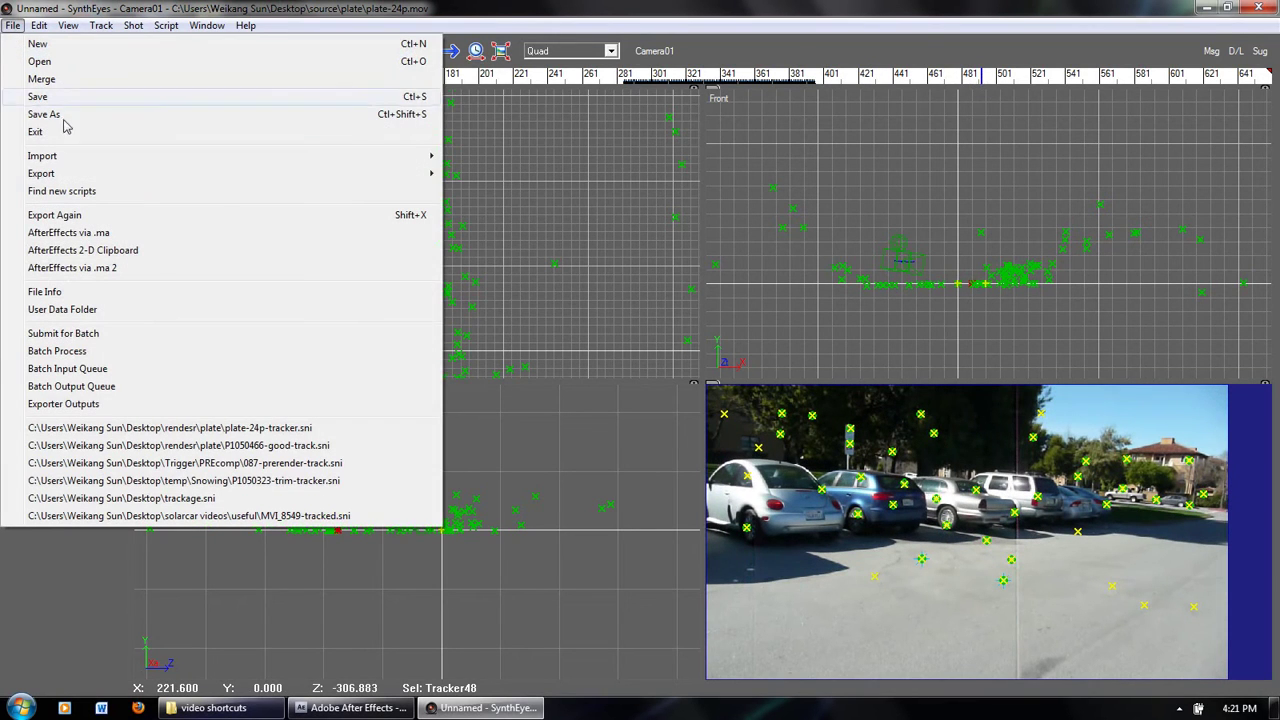
{"action": "mouse_move", "coordinate": [236, 174]}
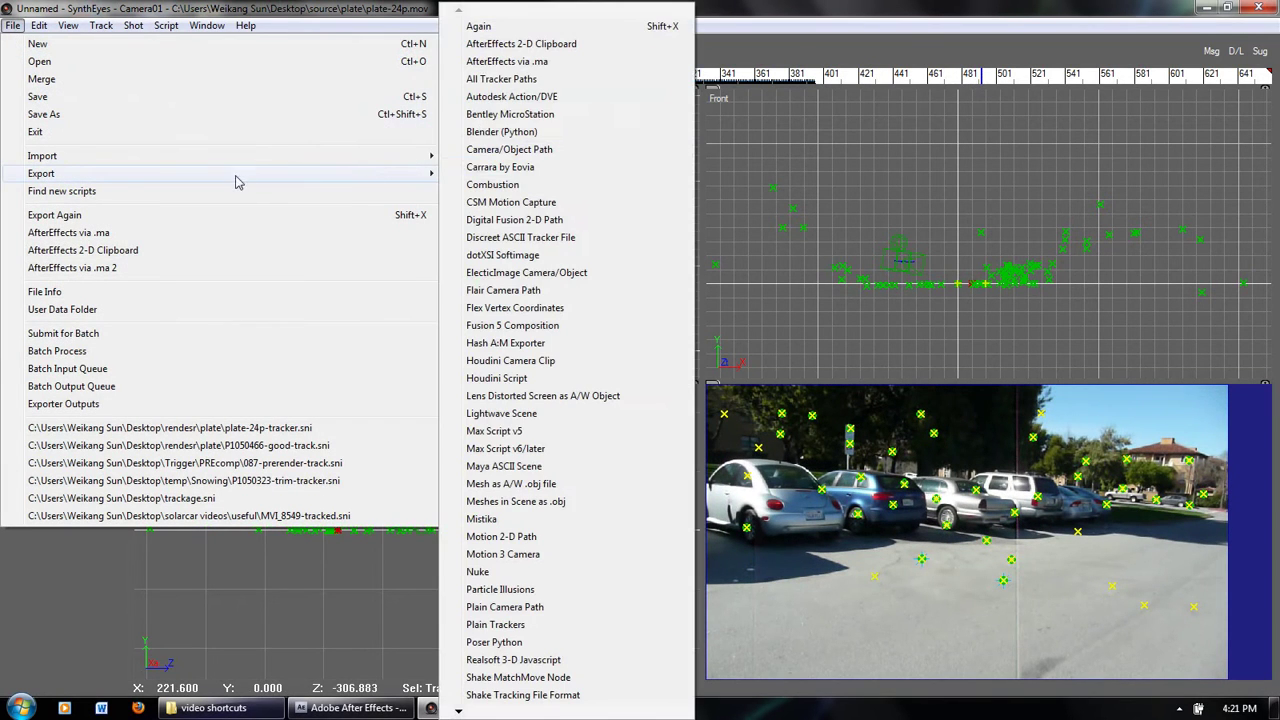
{"action": "left_click", "coordinate": [505, 62]}
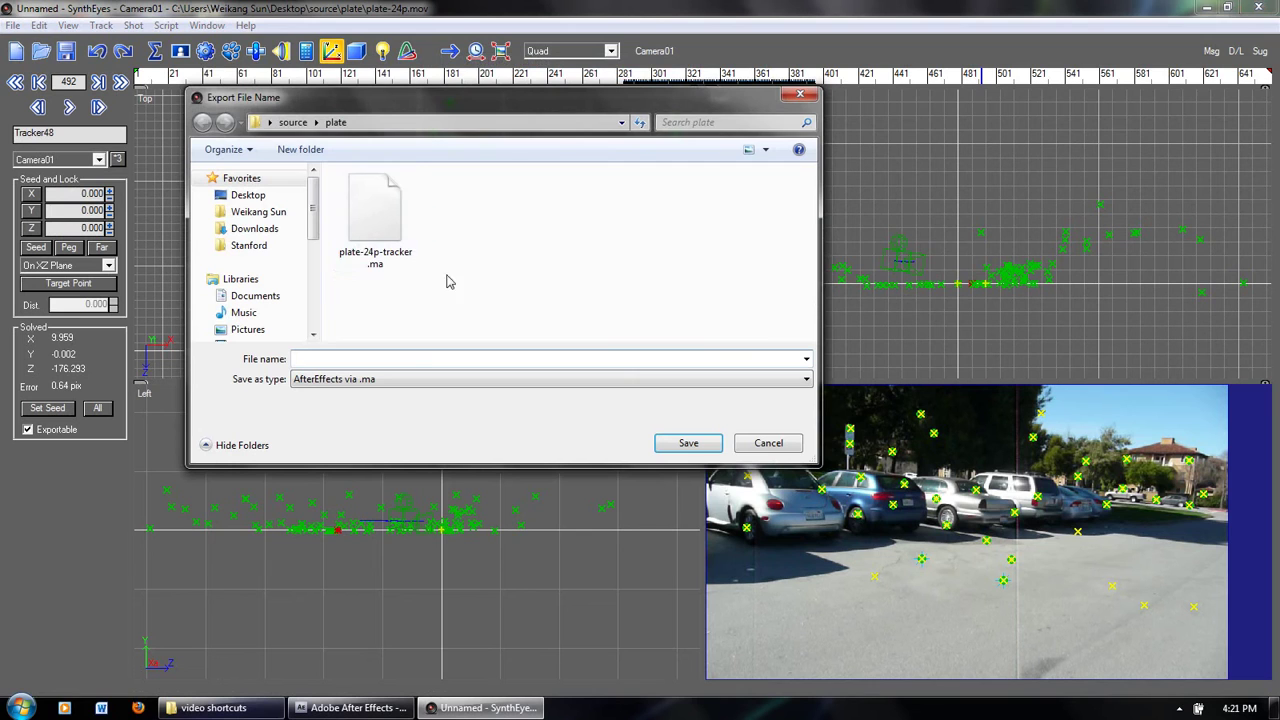
{"action": "left_click", "coordinate": [375, 215]}
{"action": "left_click", "coordinate": [406, 357]}
{"action": "left_click", "coordinate": [364, 359]}
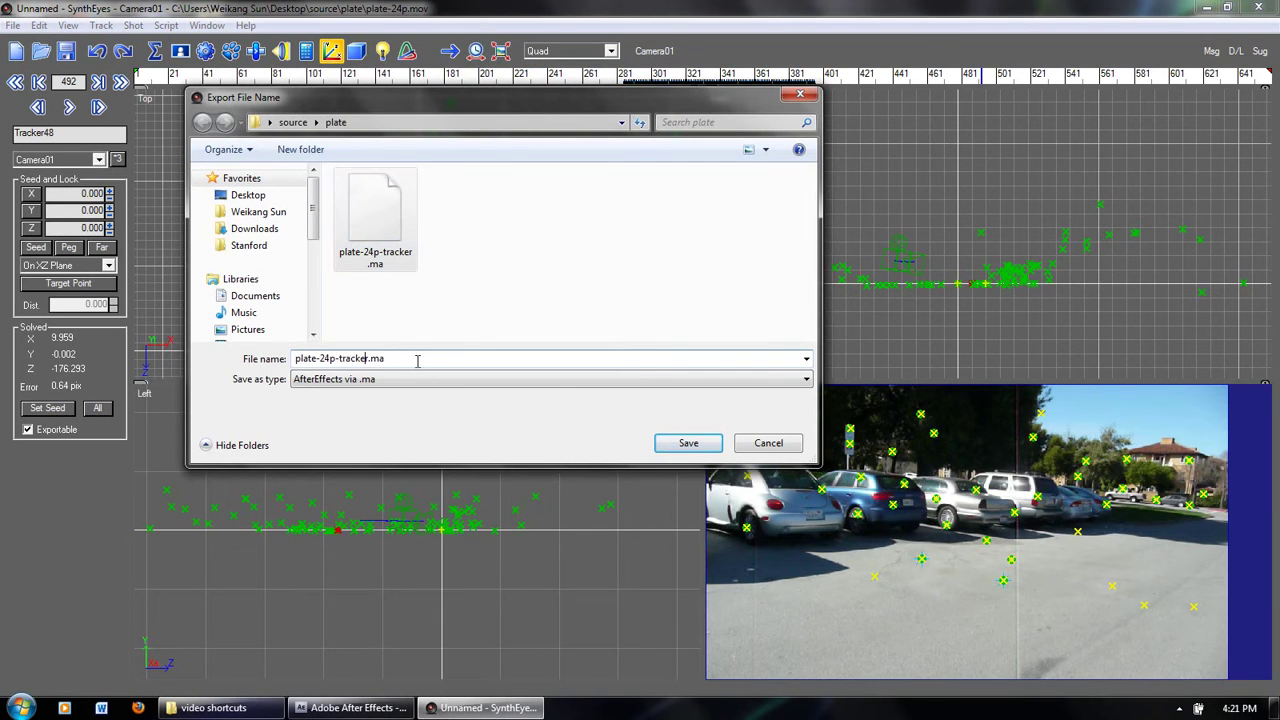
{"action": "type", "text": "2"}
{"action": "left_click", "coordinate": [688, 443]}
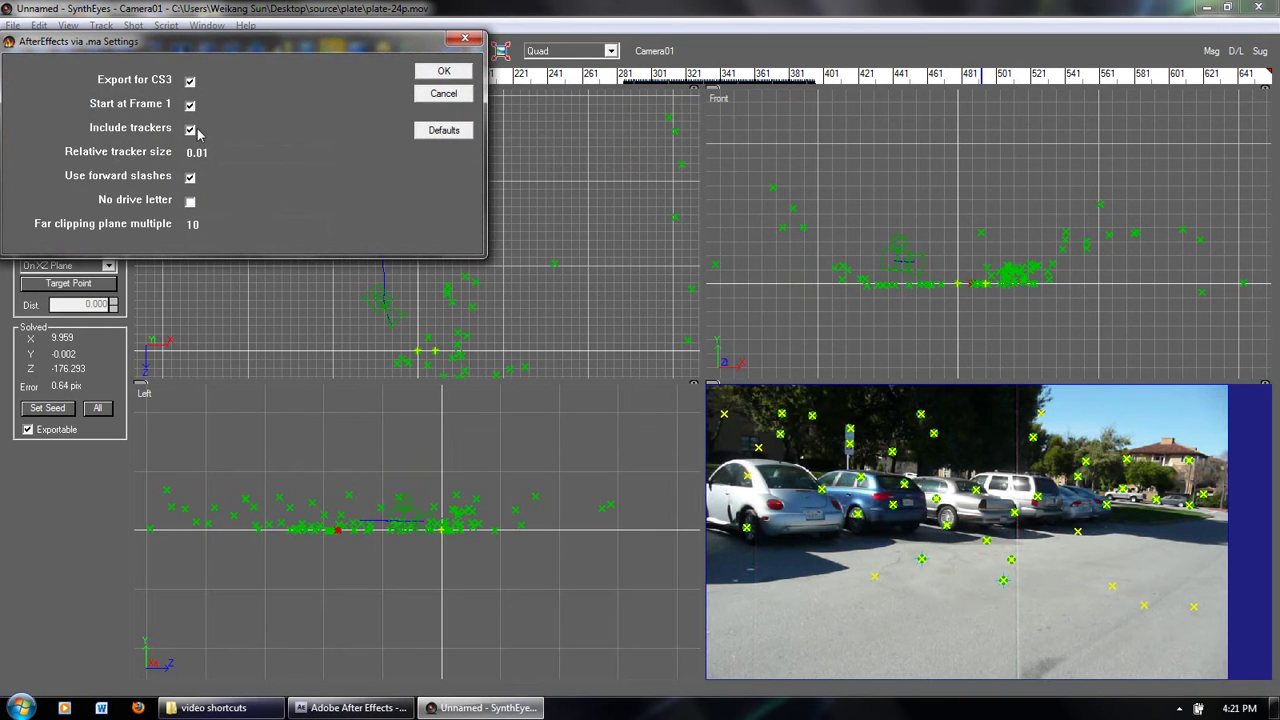
{"action": "left_click", "coordinate": [440, 72]}
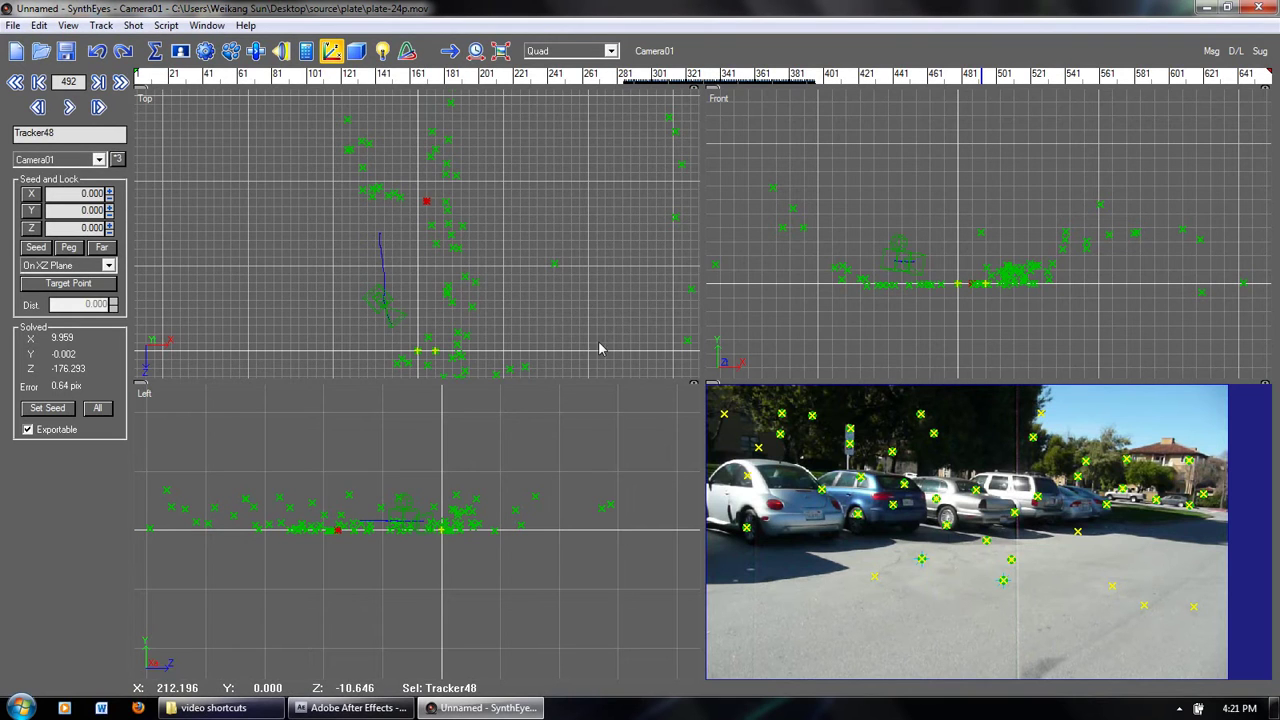
- Drag plate-24p-tracker.ma and plate-24p.mov from the source/plate folder into the After Effects project
{"action": "key", "text": "alt+Tab"}
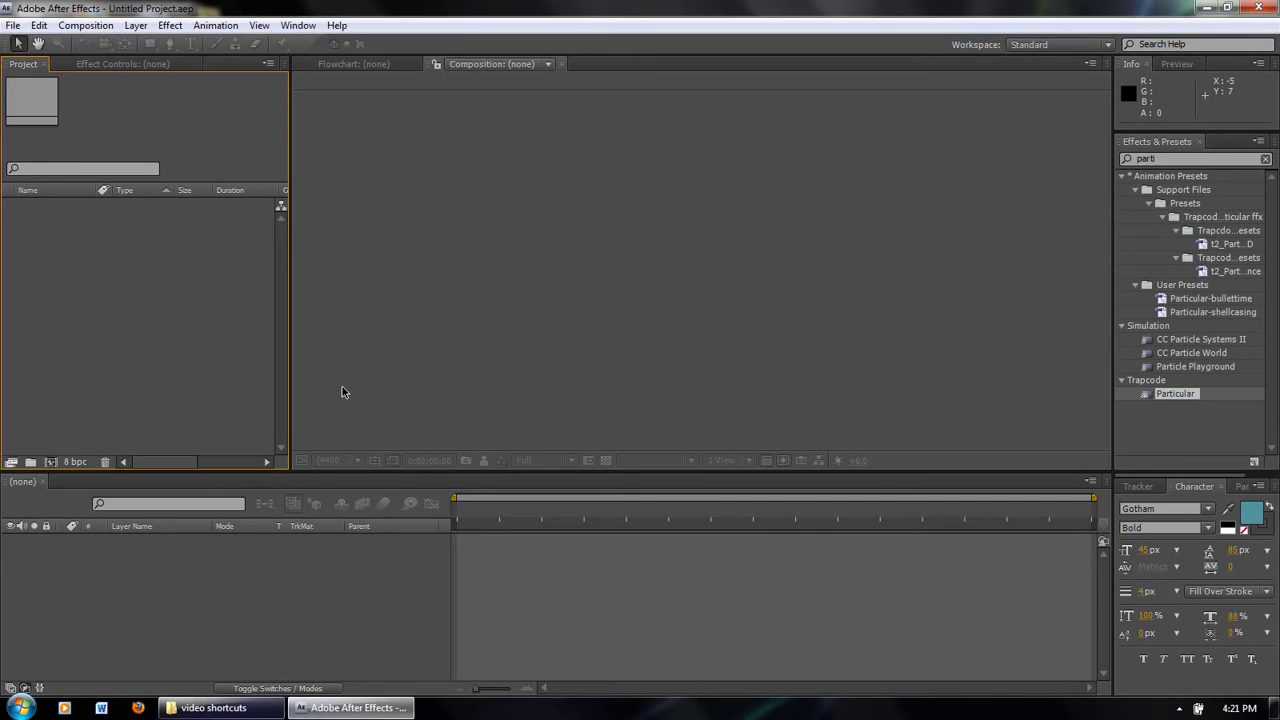
{"action": "left_click", "coordinate": [207, 707]}
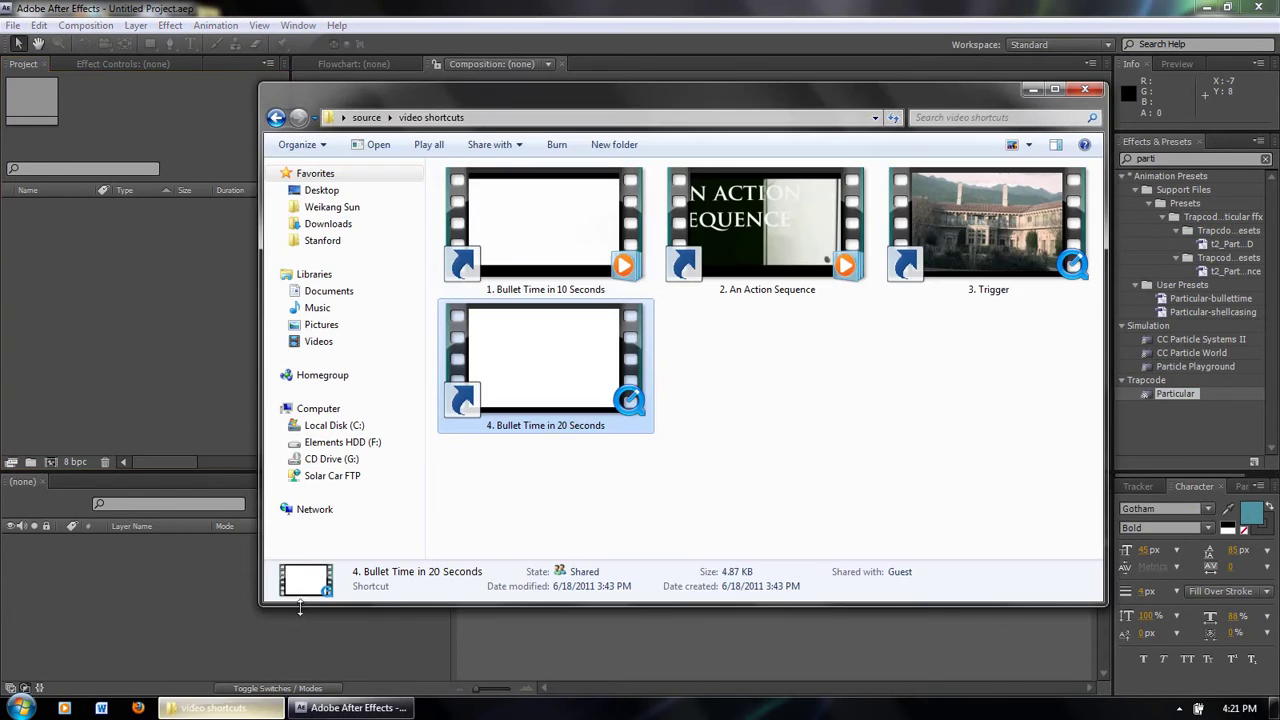
{"action": "left_click", "coordinate": [367, 118]}
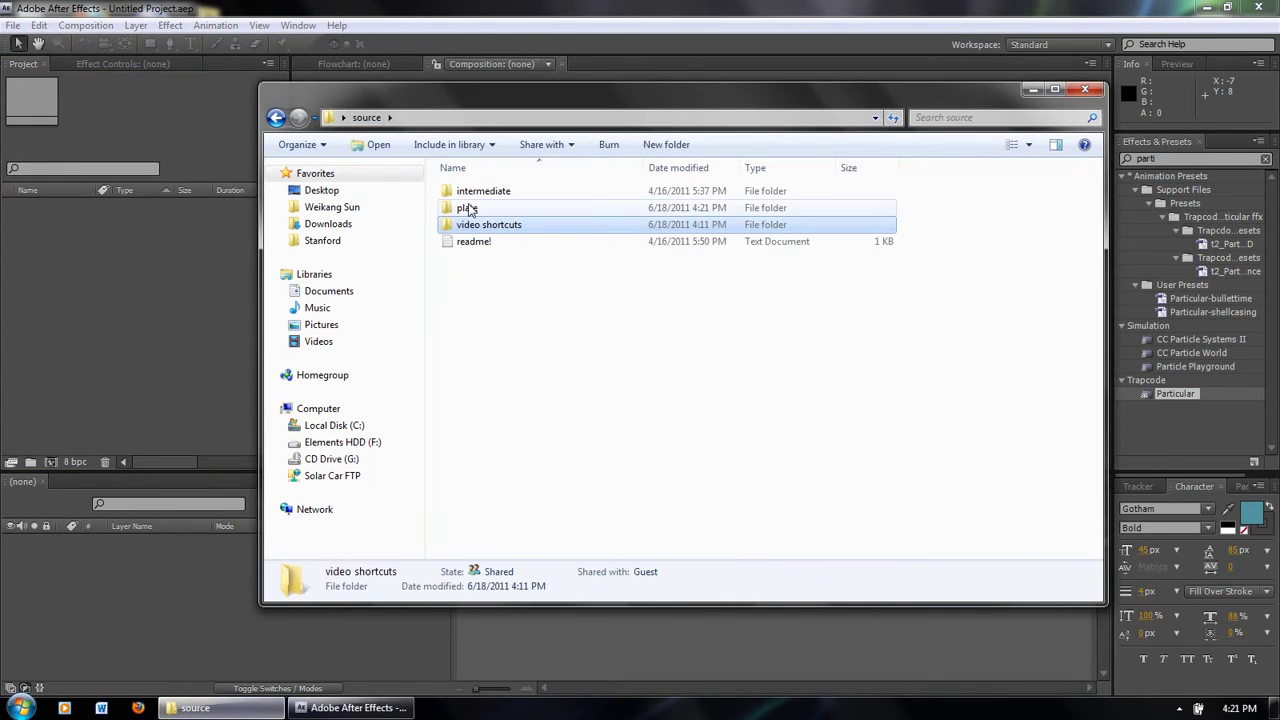
{"action": "double_click", "coordinate": [480, 210]}
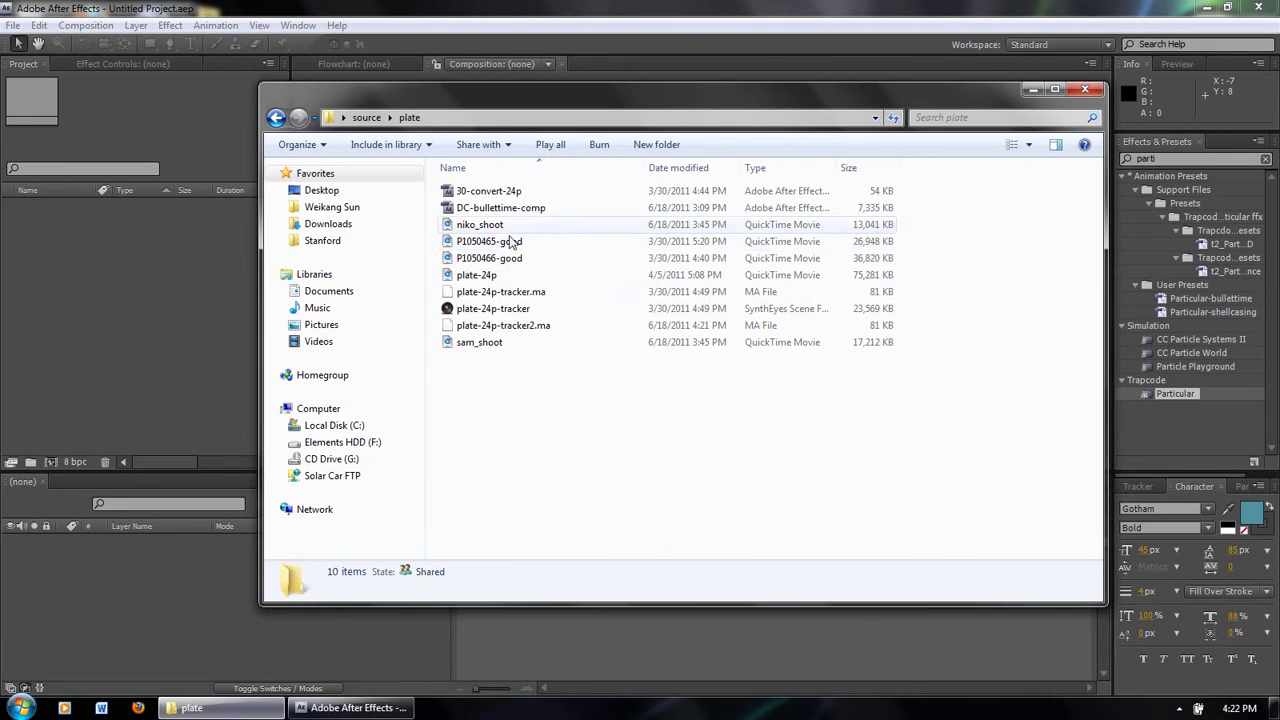
{"action": "left_click", "coordinate": [521, 294]}
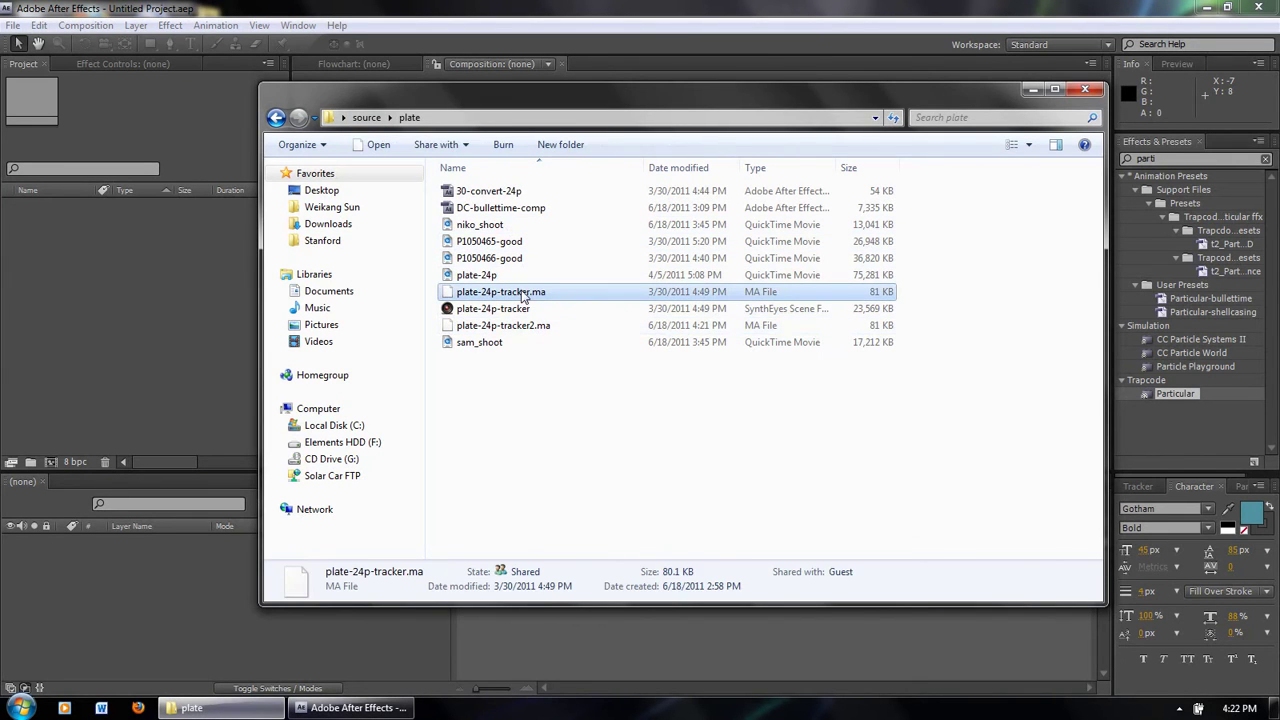
{"action": "left_click_drag", "start_coordinate": [195, 298], "coordinate": [159, 279]}
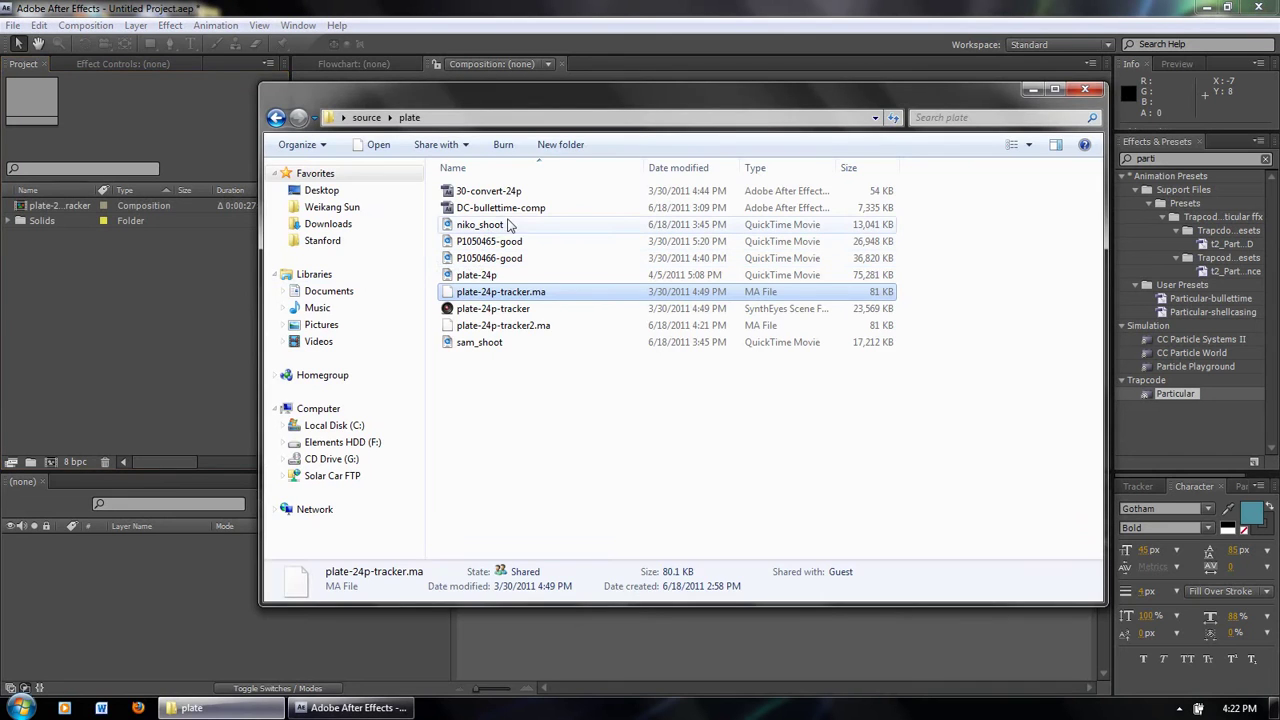
{"action": "left_click", "coordinate": [466, 277]}
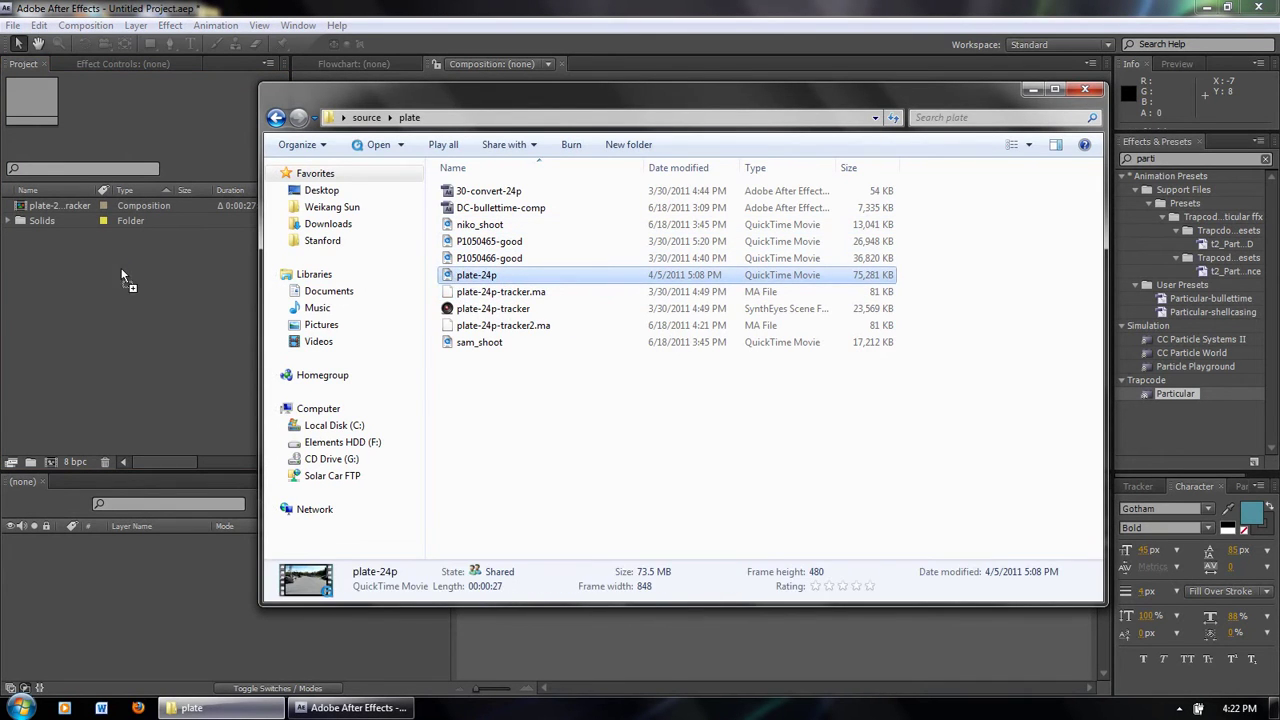
{"action": "left_click_drag", "start_coordinate": [122, 276], "coordinate": [134, 274]}
- Open the plate-24p-tracker comp, add plate-24p.mov as its top layer, and preview to about ten seconds
{"action": "double_click", "coordinate": [68, 222]}
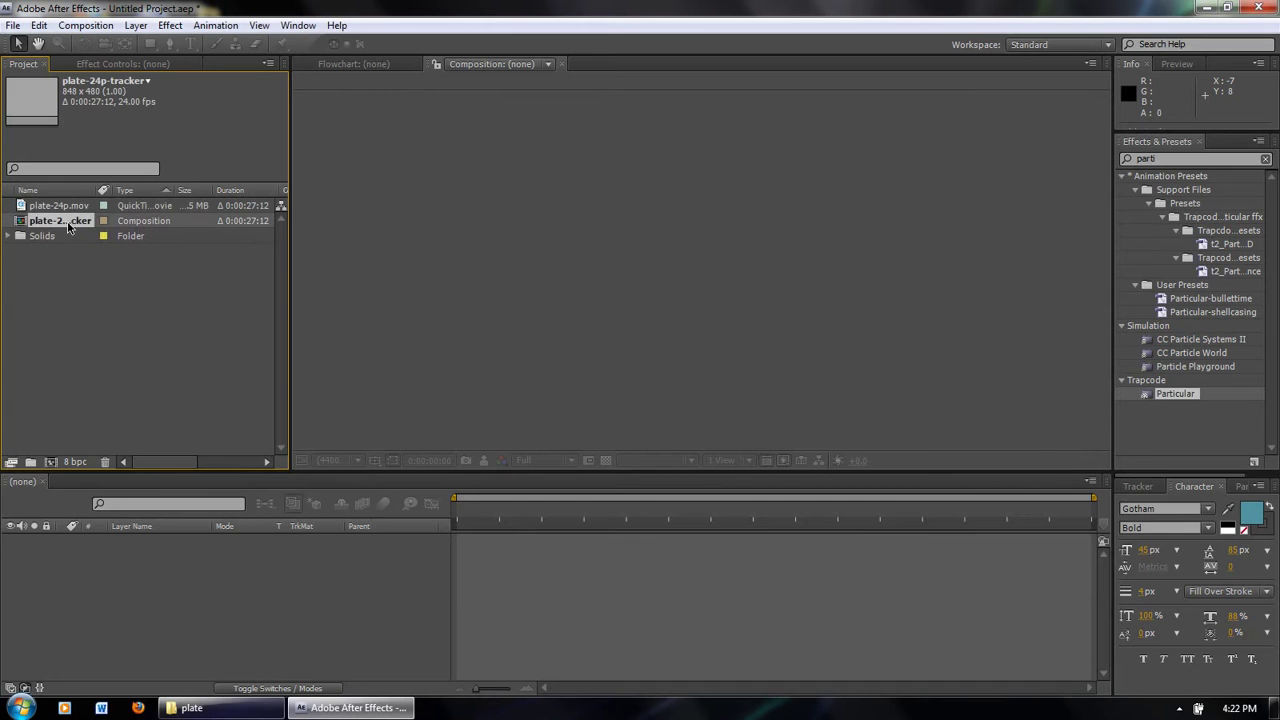
{"action": "left_click", "coordinate": [66, 206]}
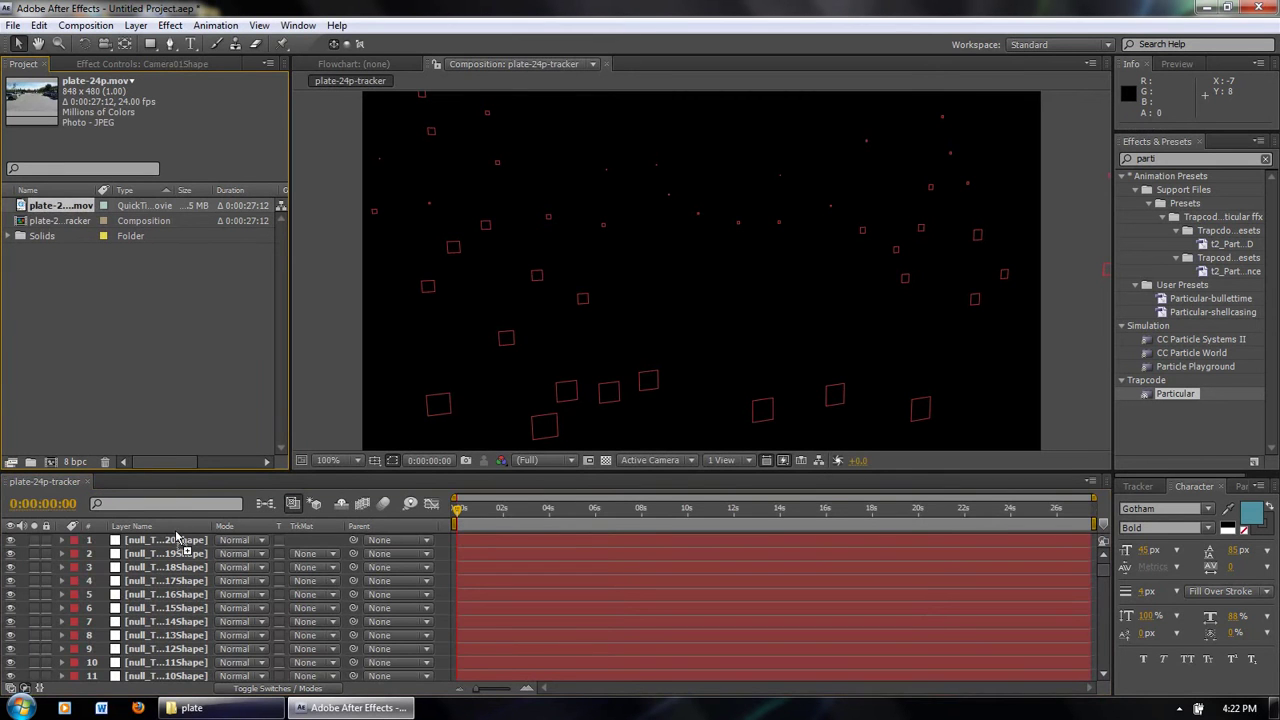
{"action": "left_click_drag", "start_coordinate": [175, 538], "coordinate": [234, 540]}
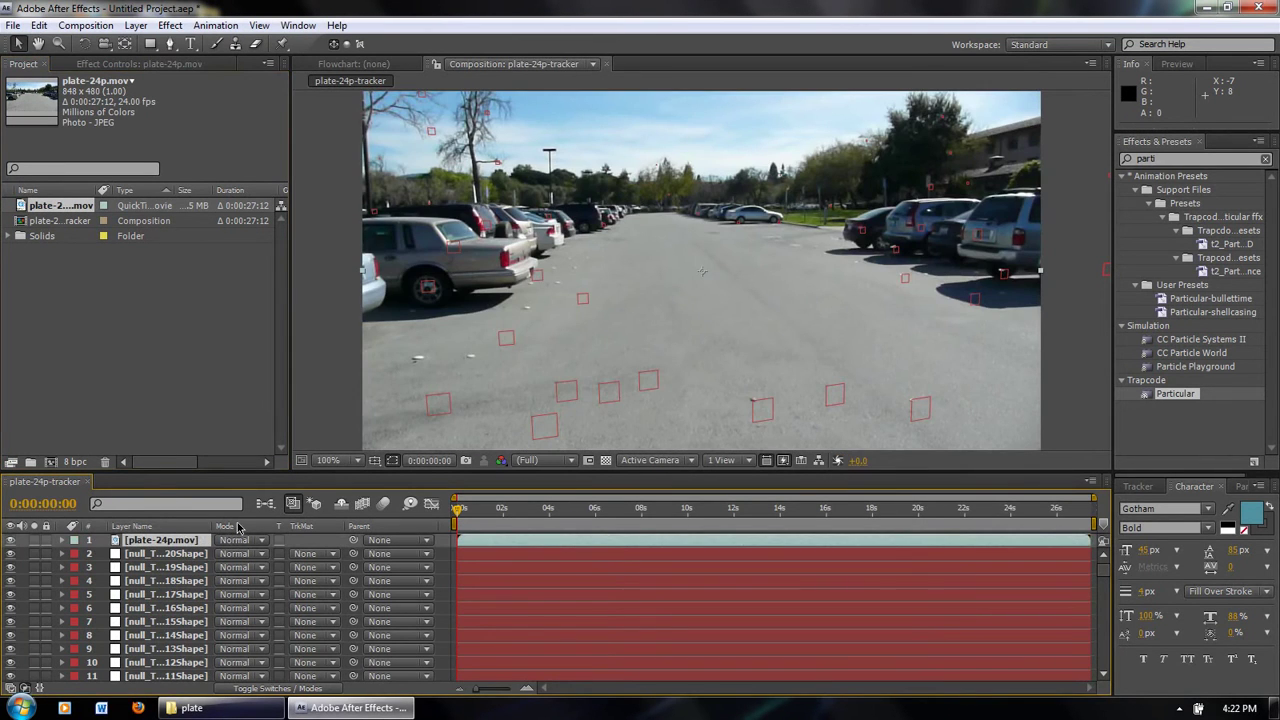
{"action": "key", "text": "space"}
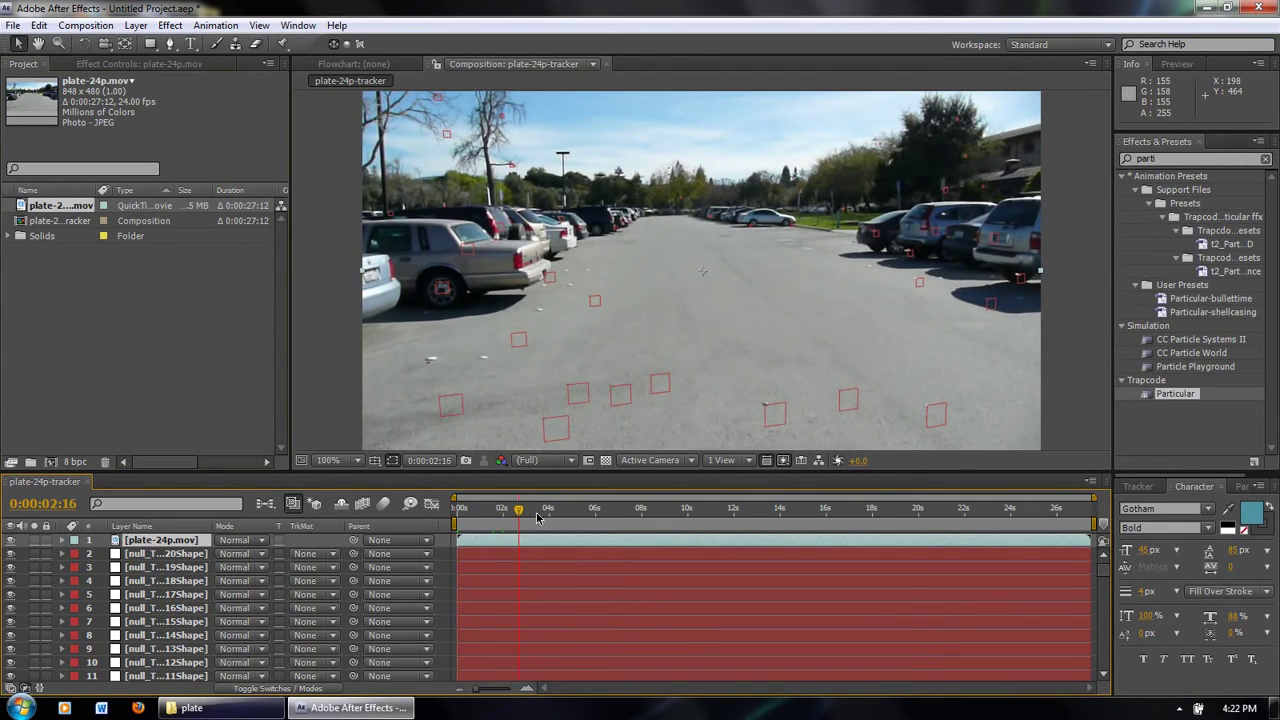
{"action": "left_click_drag", "start_coordinate": [537, 517], "coordinate": [459, 513]}
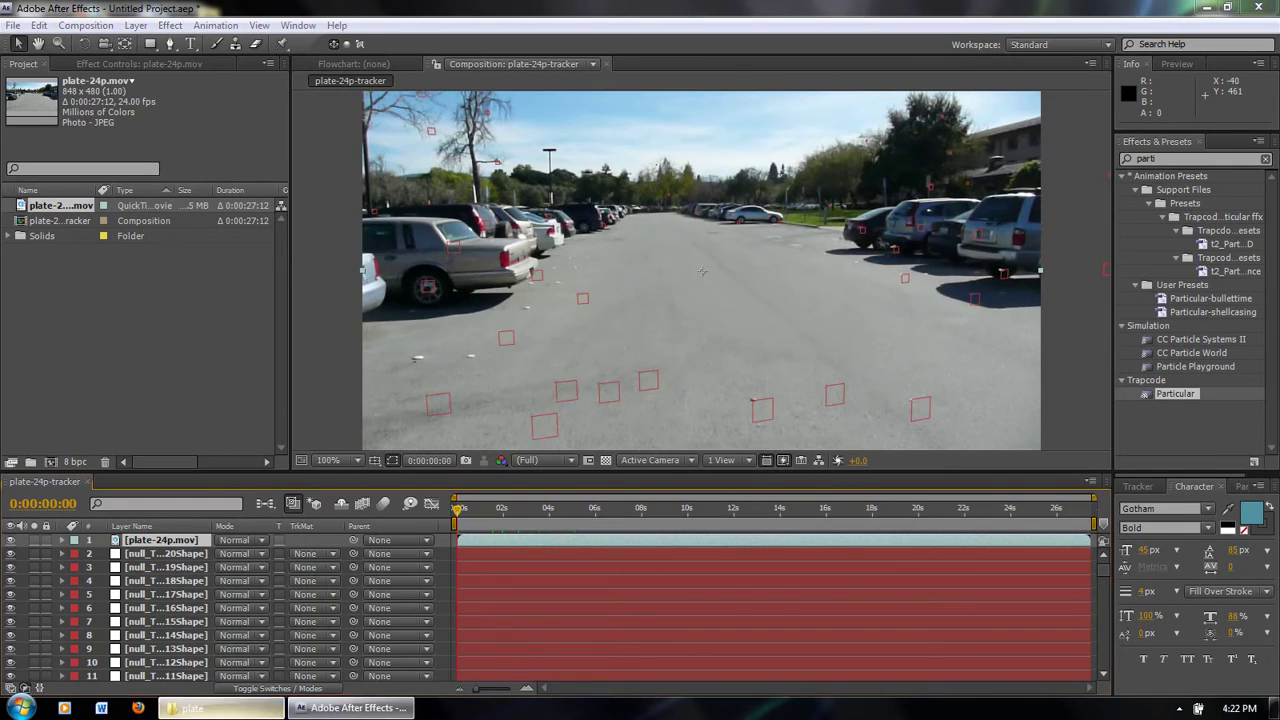
- Import the sam_shoot.mov actor footage from the plate folder into the project
{"action": "left_click", "coordinate": [190, 707]}
{"action": "left_click", "coordinate": [514, 427]}
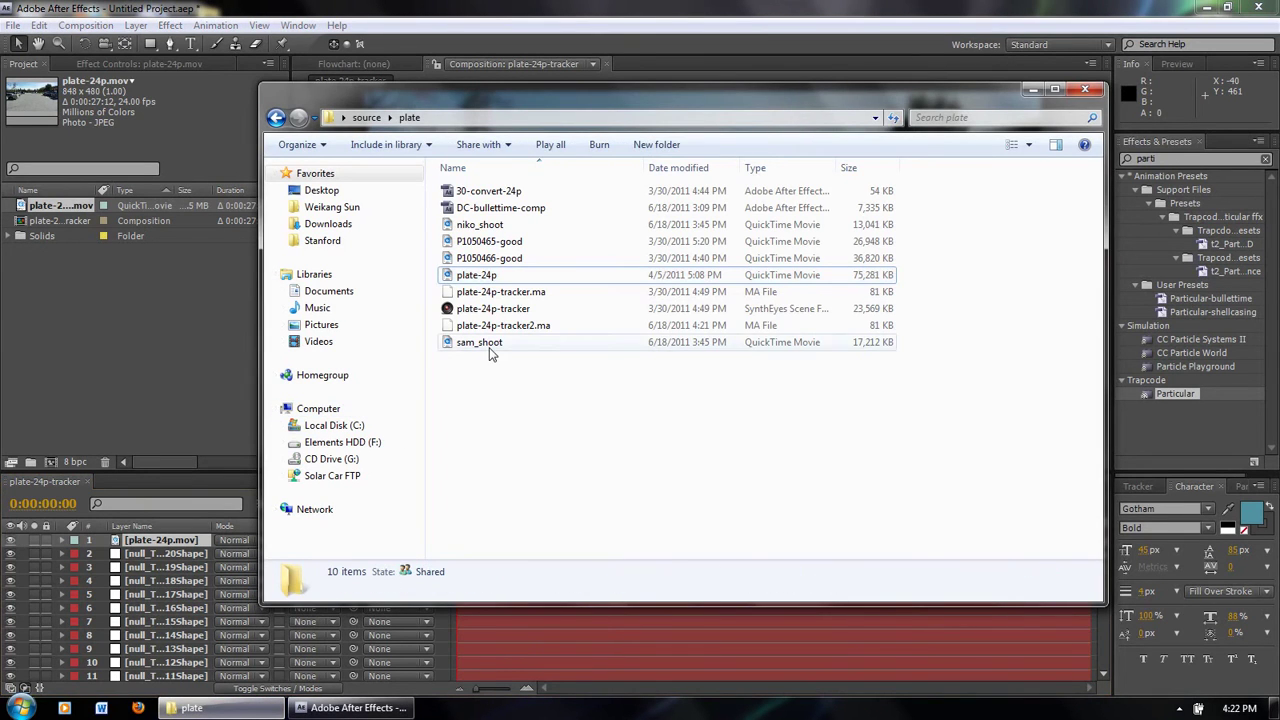
{"action": "left_click", "coordinate": [490, 343]}
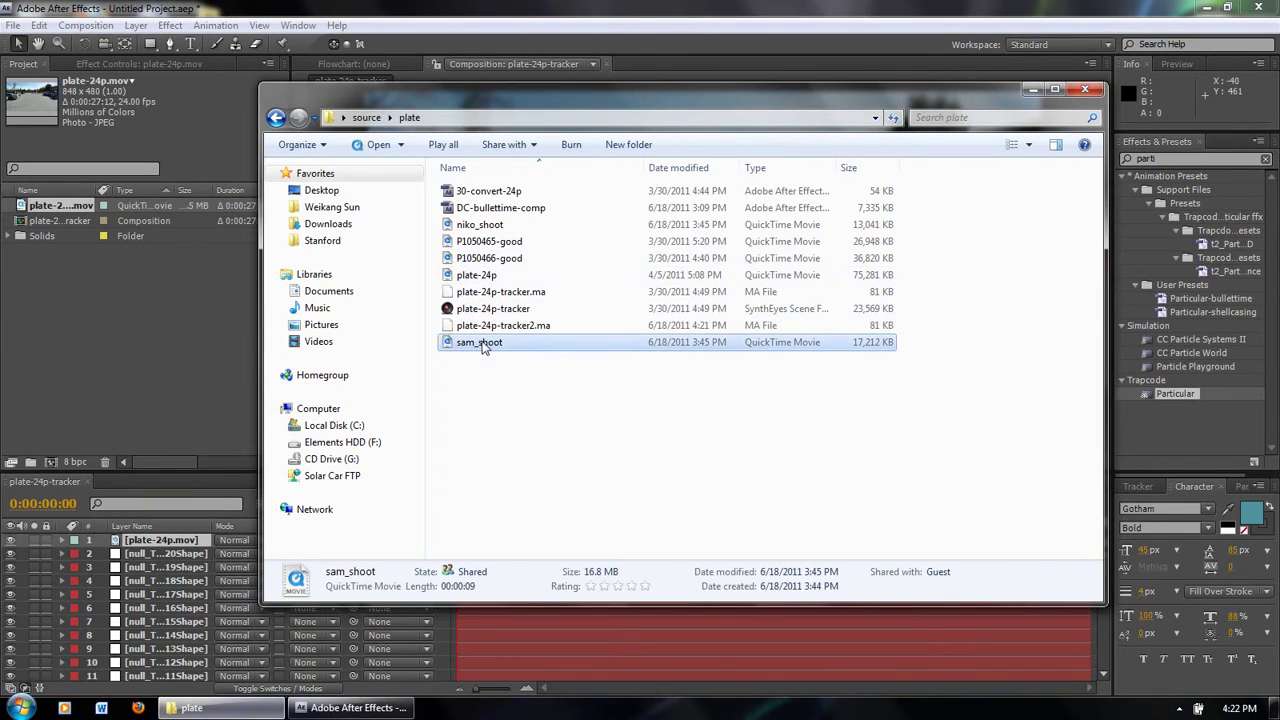
{"action": "left_click_drag", "start_coordinate": [484, 346], "coordinate": [127, 320]}
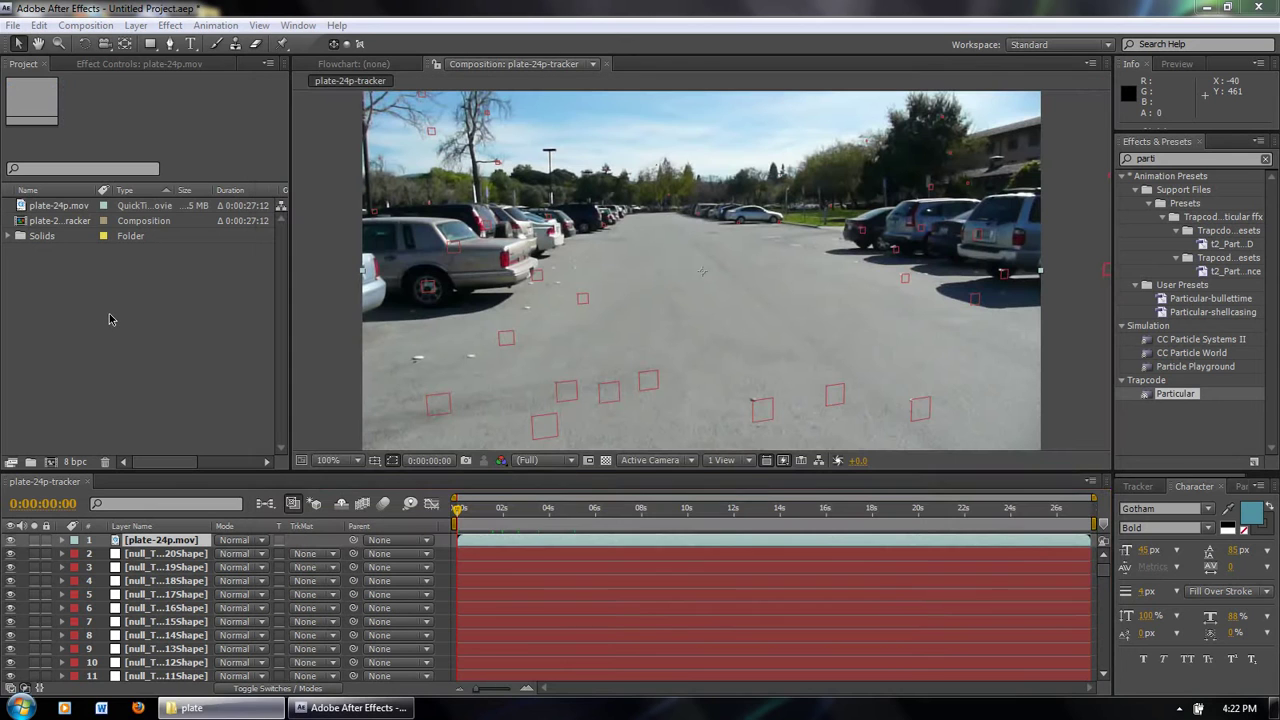
- Preview sam_shoot.mov, add it as the comp's top layer, and shift it to start near five seconds
{"action": "double_click", "coordinate": [238, 235]}
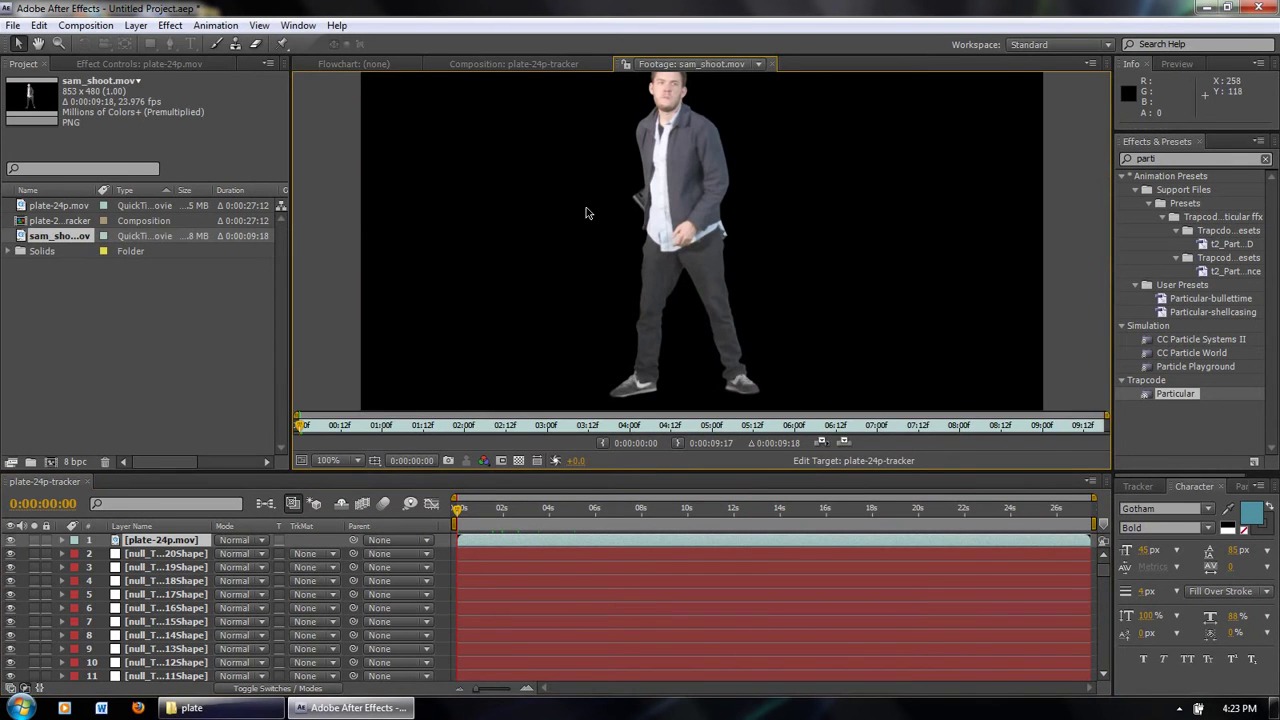
{"action": "left_click_drag", "start_coordinate": [305, 428], "coordinate": [722, 397]}
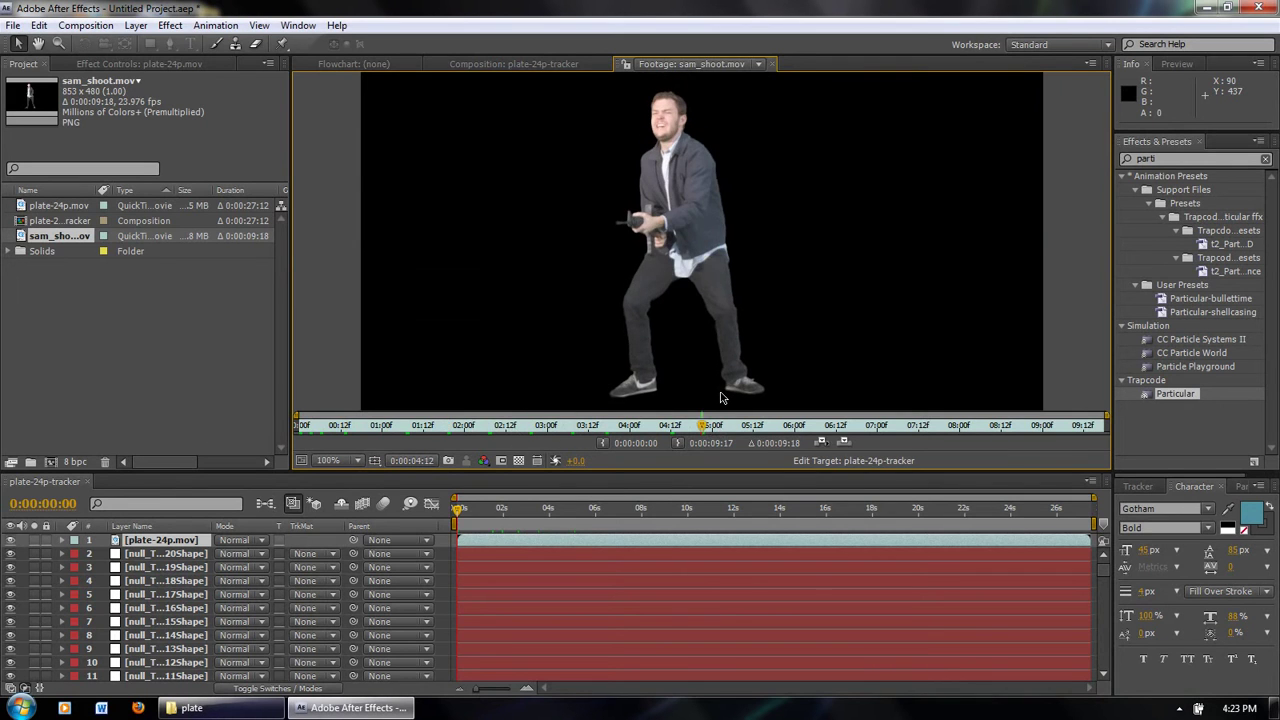
{"action": "key", "text": "ctrl+w"}
{"action": "left_click_drag", "start_coordinate": [93, 270], "coordinate": [193, 546]}
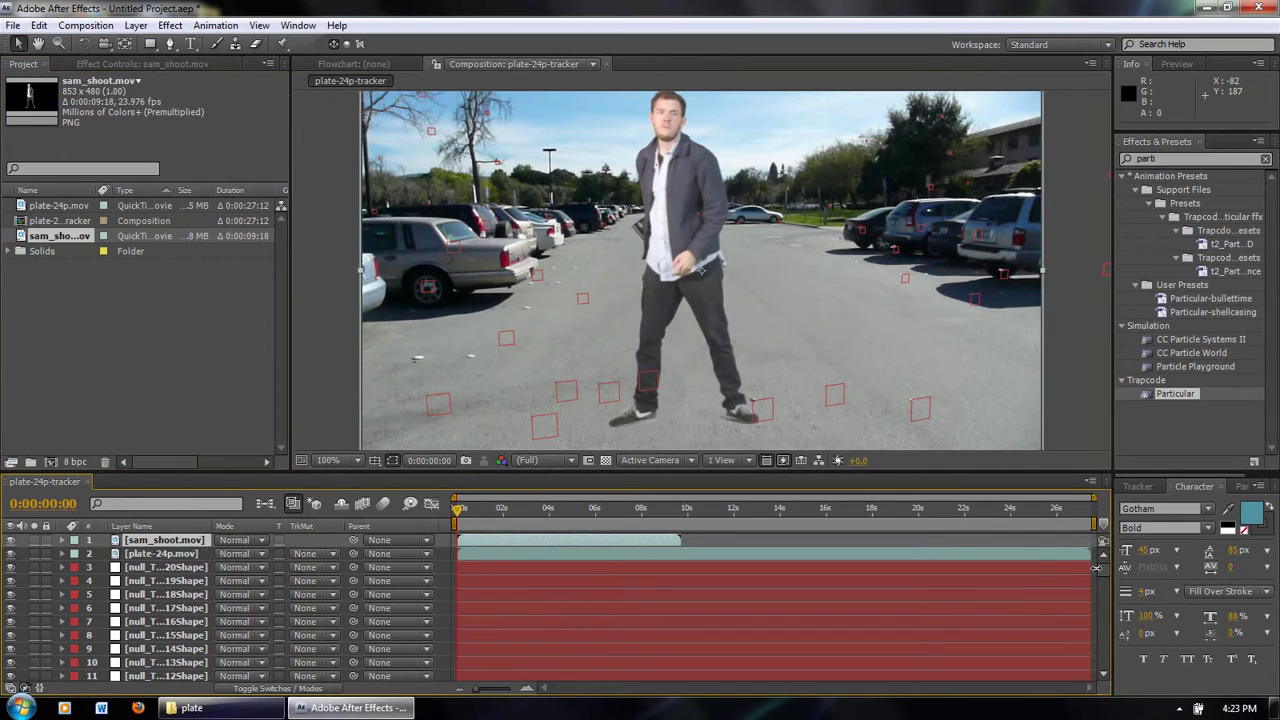
{"action": "left_click_drag", "start_coordinate": [587, 548], "coordinate": [709, 565]}
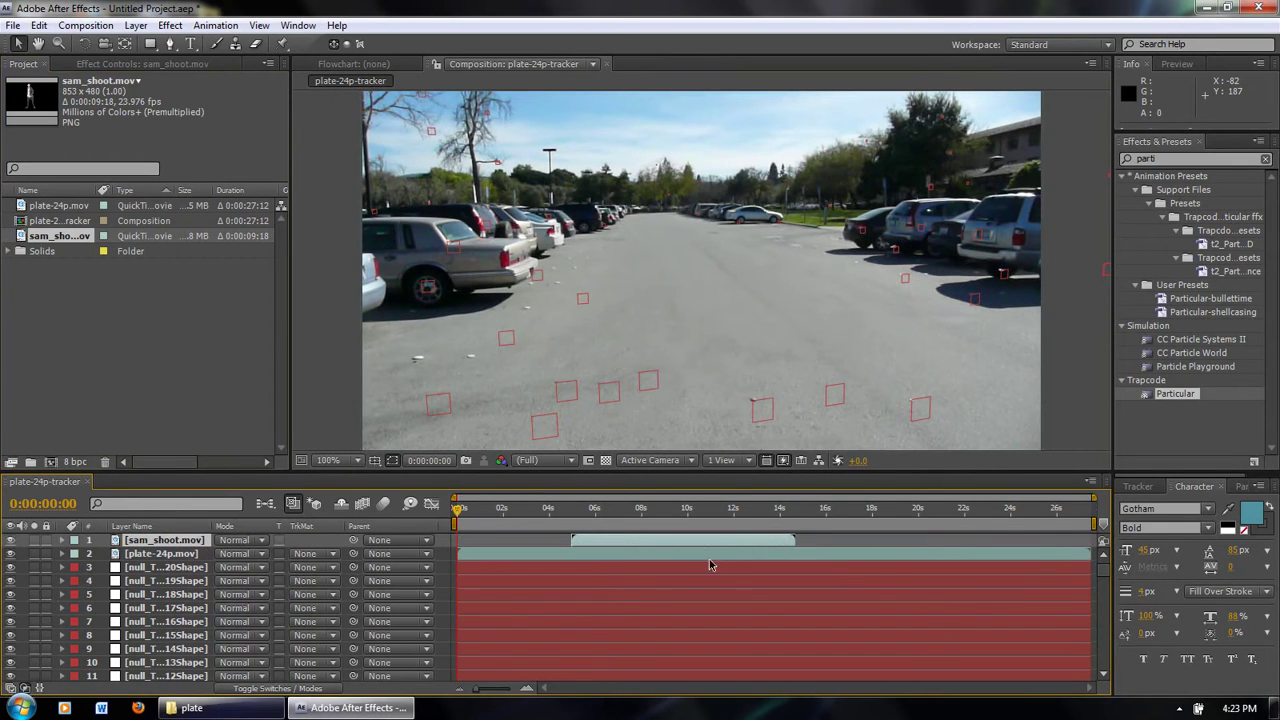
- At 0:00:06:22, set the sam_shoot.mov anchor point to 409.5, 422.0 at the actor's feet
{"action": "left_click", "coordinate": [617, 517]}
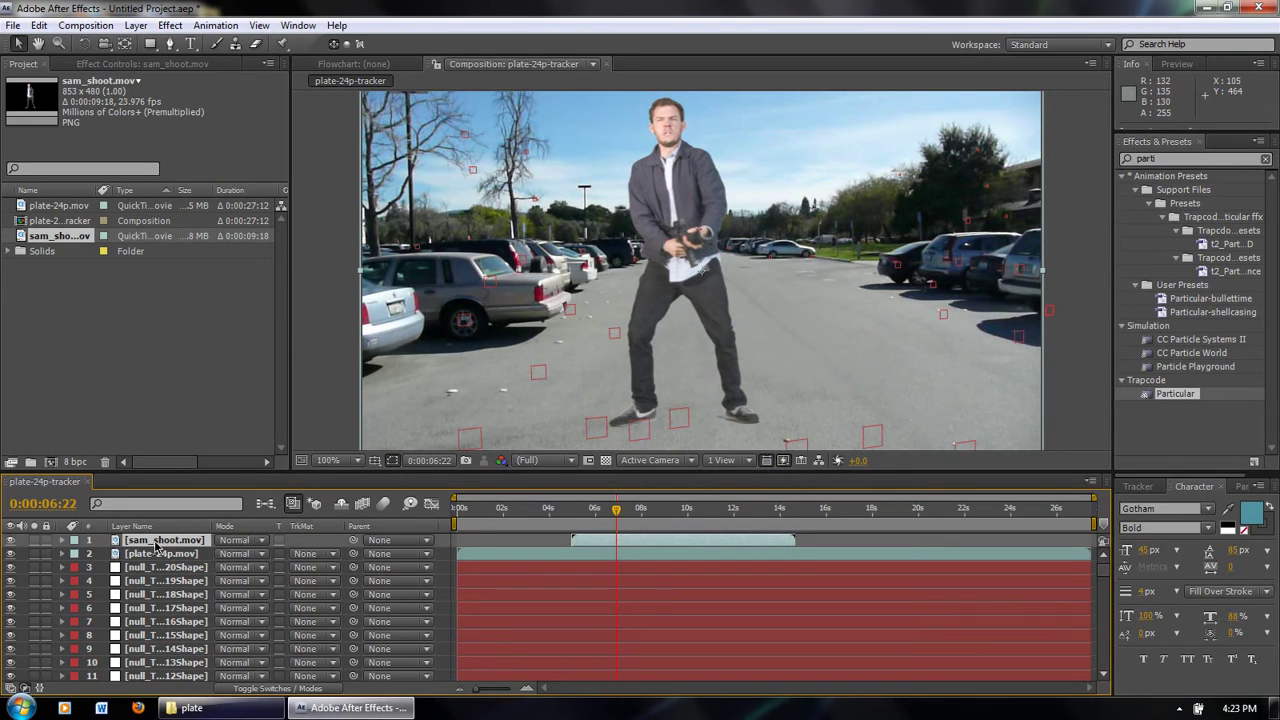
{"action": "key", "text": "a"}
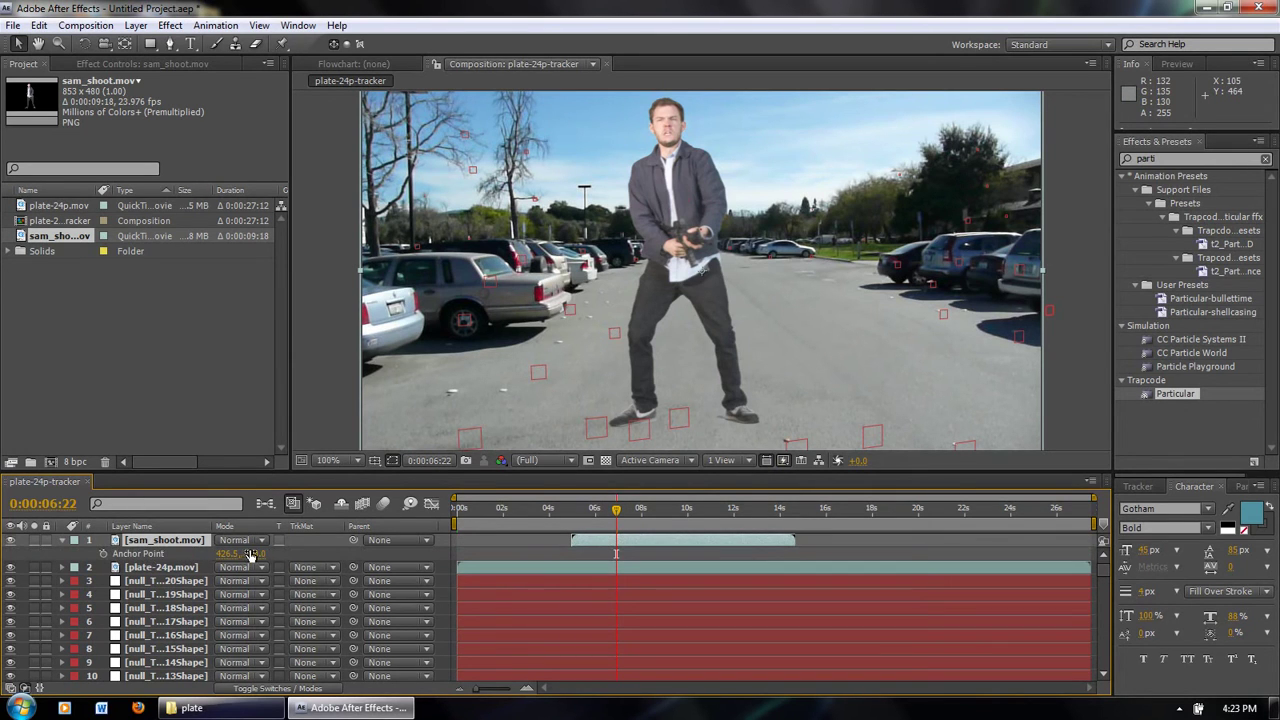
{"action": "left_click_drag", "start_coordinate": [250, 556], "coordinate": [714, 291]}
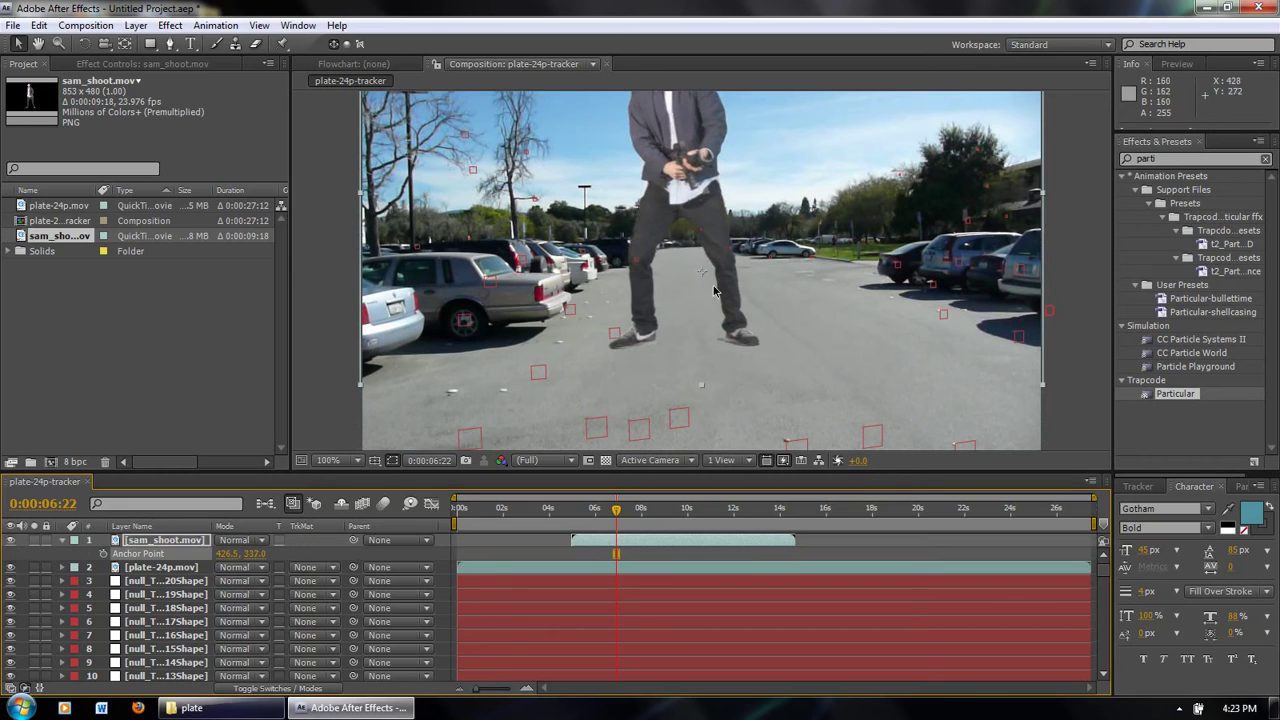
{"action": "left_click_drag", "start_coordinate": [258, 553], "coordinate": [330, 543]}
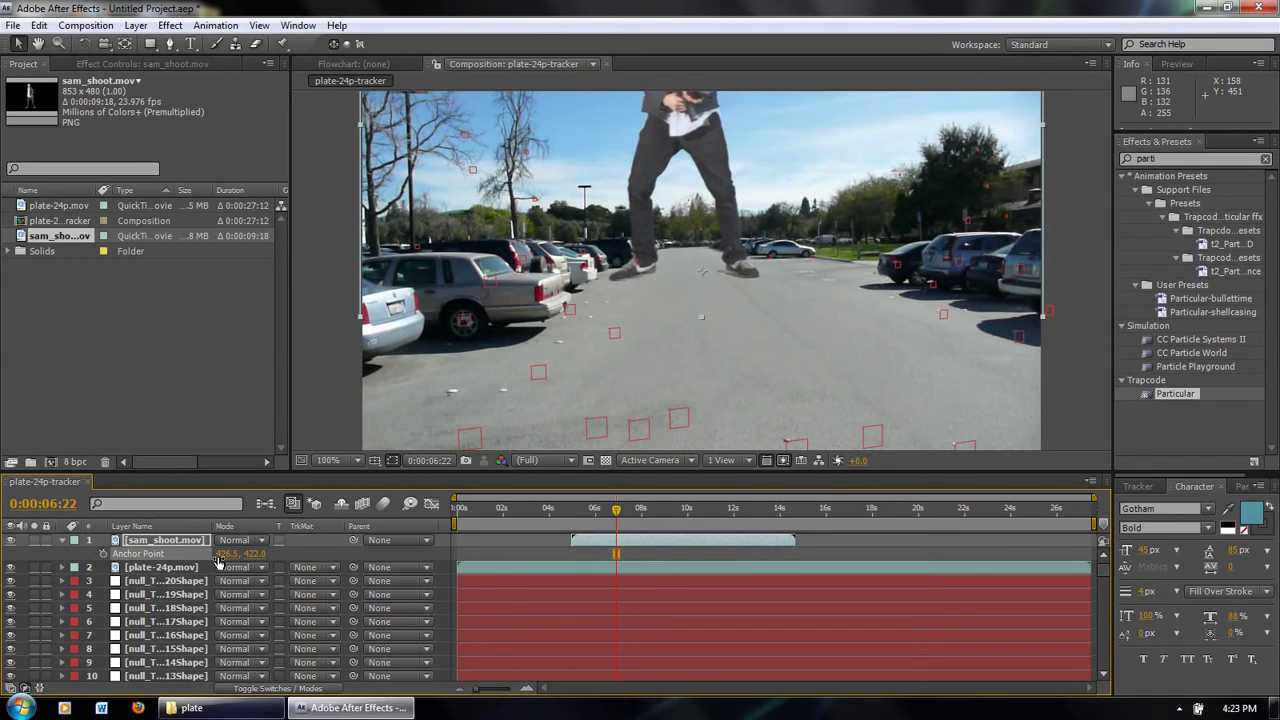
{"action": "left_click_drag", "start_coordinate": [220, 563], "coordinate": [210, 560]}
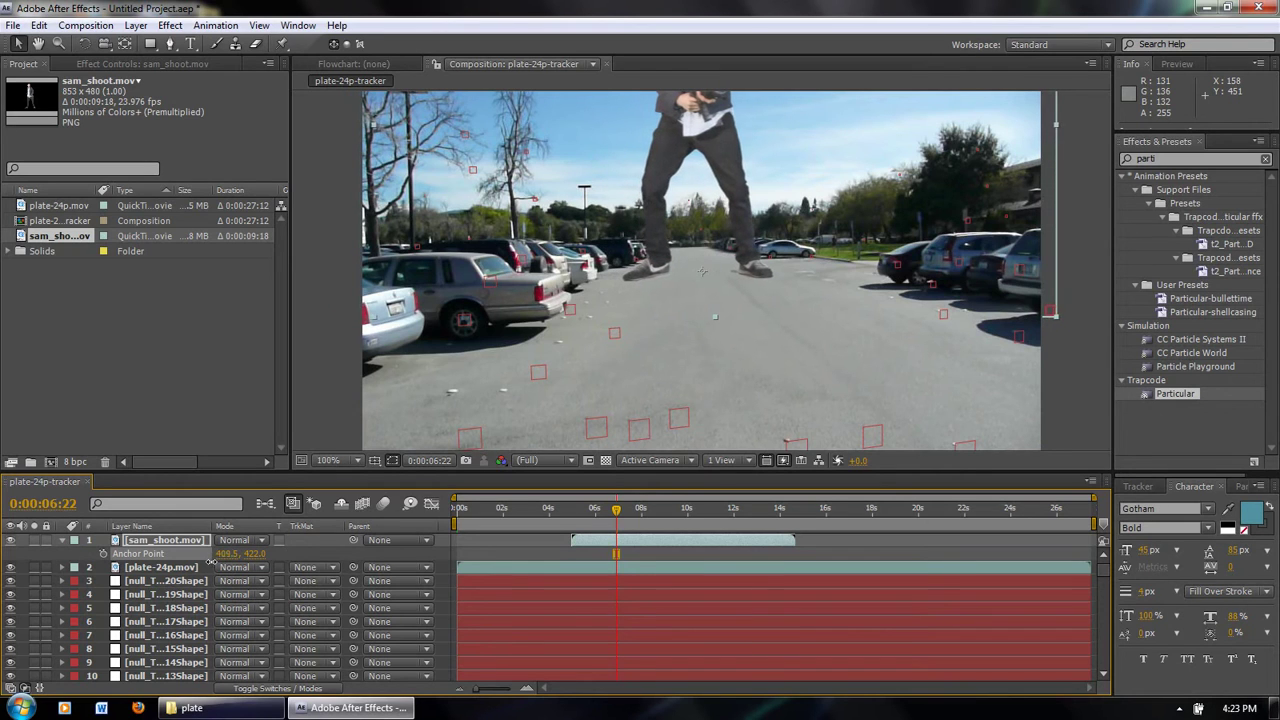
- Turn on the 3D Layer switch for the sam_shoot.mov layer
{"action": "left_click", "coordinate": [156, 541]}
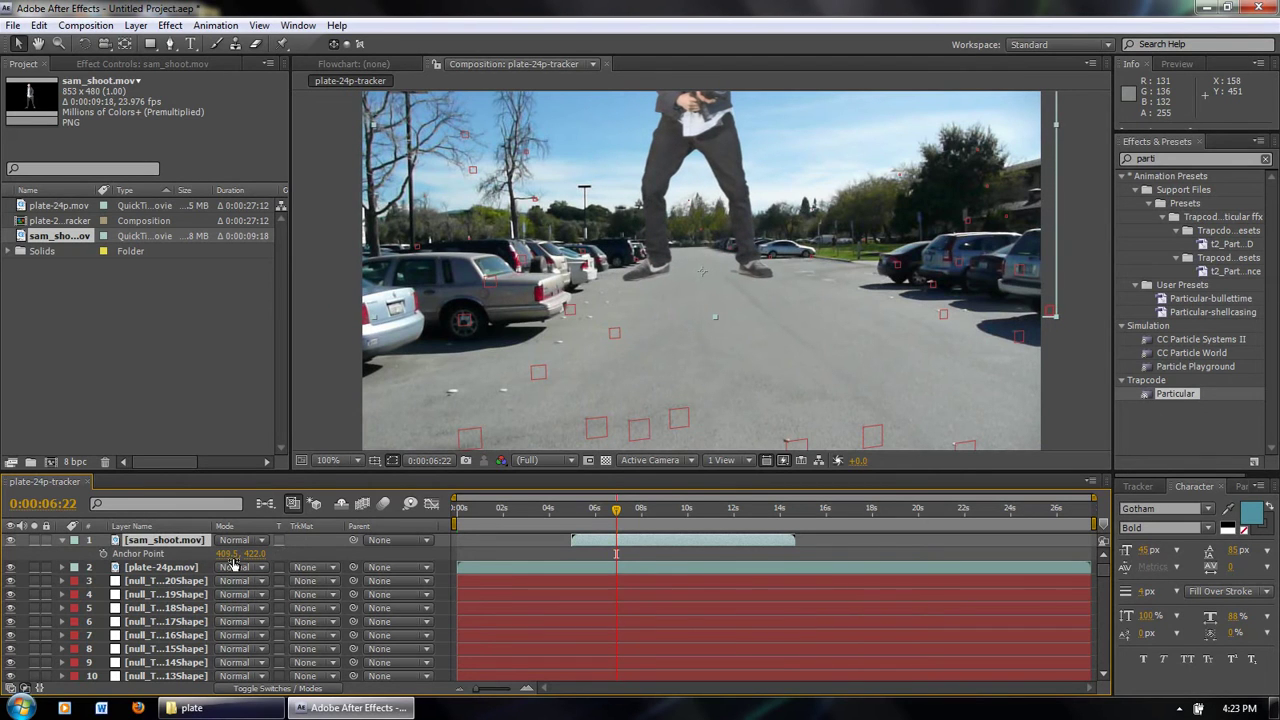
{"action": "left_click", "coordinate": [277, 689]}
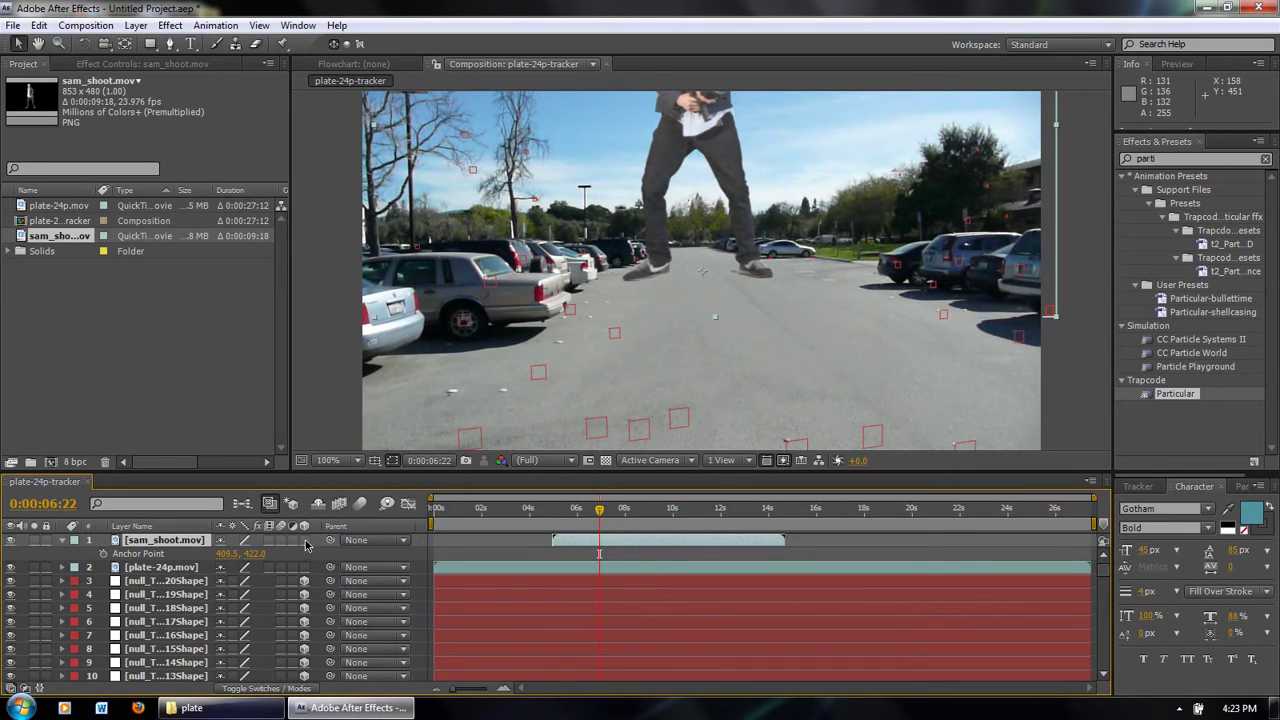
{"action": "left_click", "coordinate": [305, 541]}
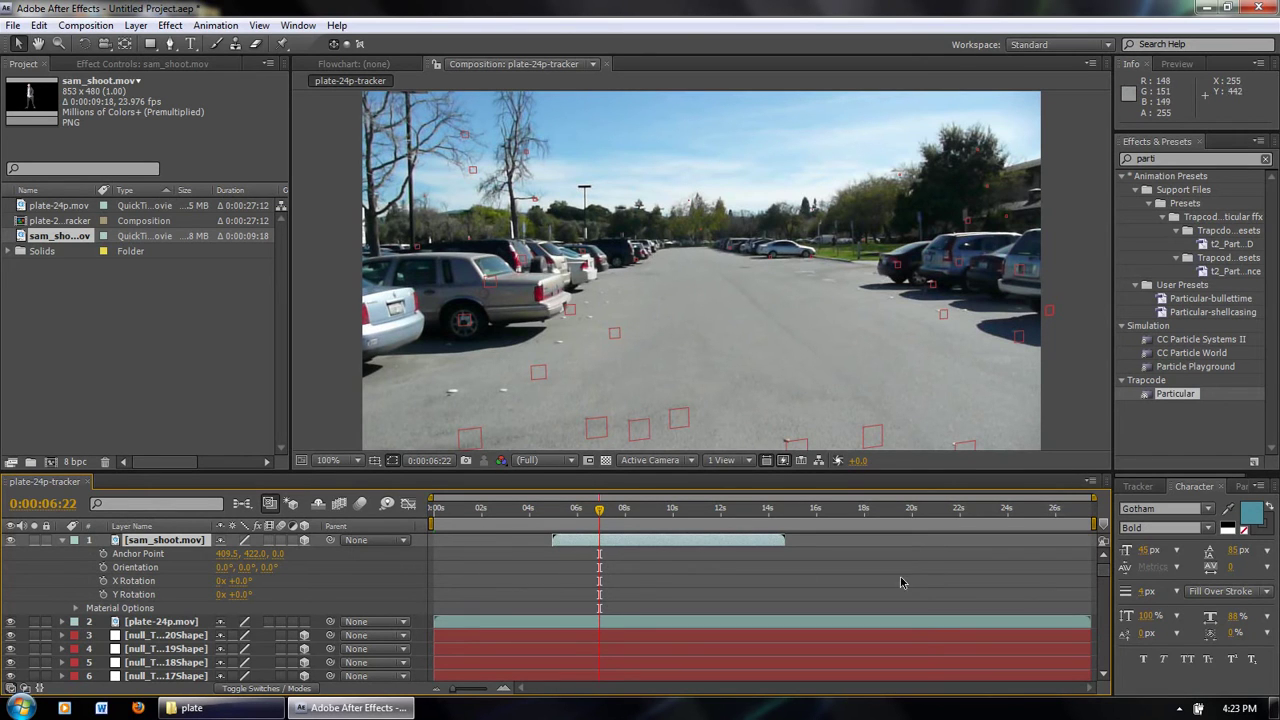
{"action": "scroll", "coordinate": [240, 635], "scroll_direction": "down", "scroll_amount": 3}
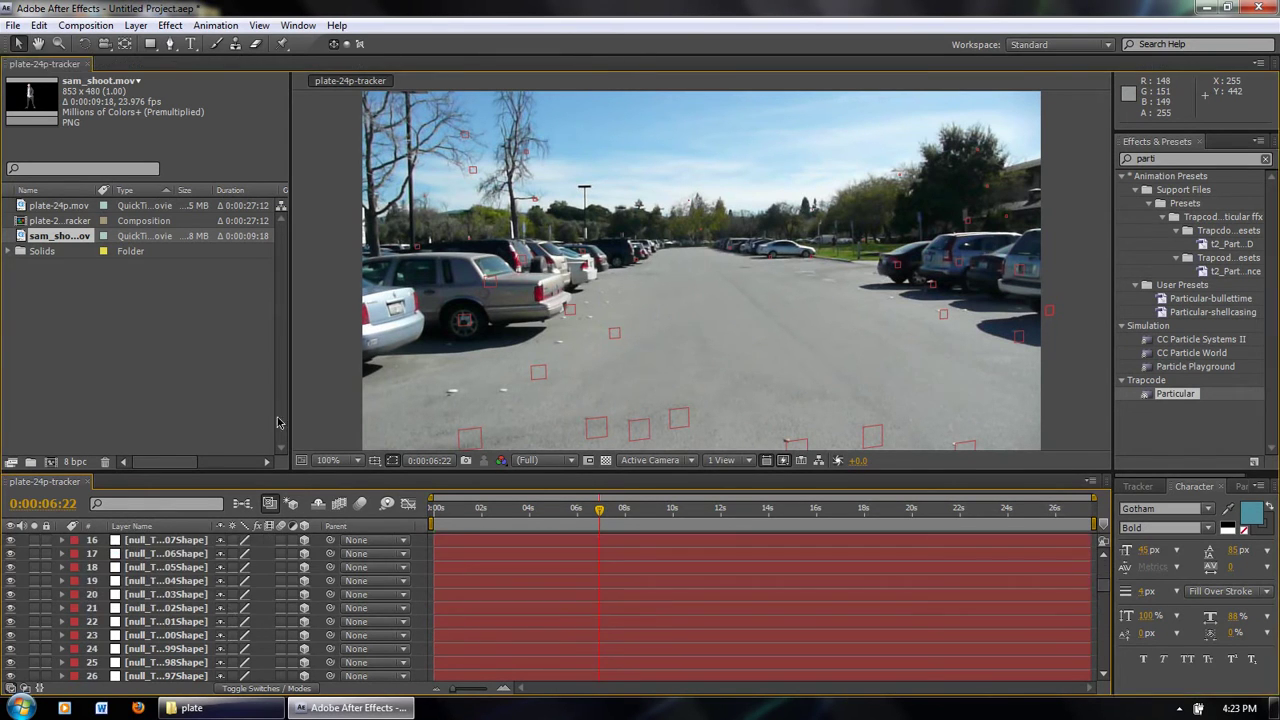
- Select null_Tracker1Shape and display its Position of 1.9, 0.1, 114.0
{"action": "key", "text": "grave"}
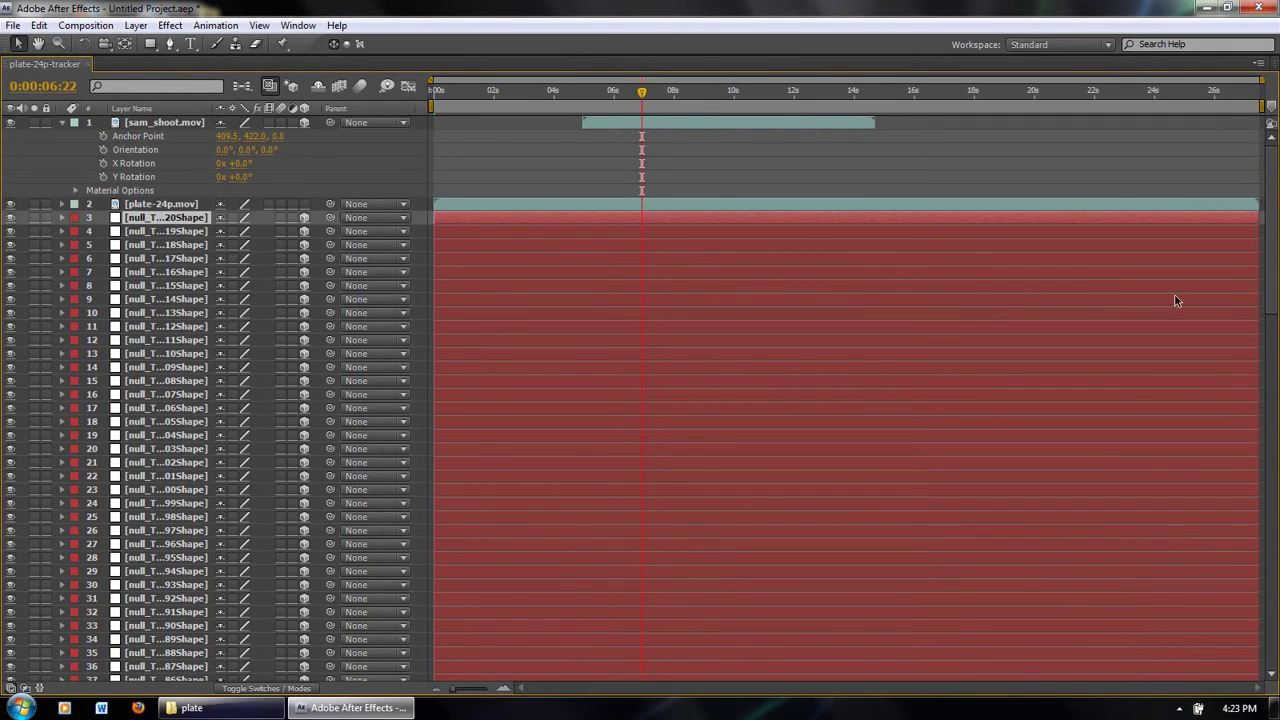
{"action": "left_click_drag", "start_coordinate": [1272, 252], "coordinate": [1266, 625]}
{"action": "key", "text": "grave"}
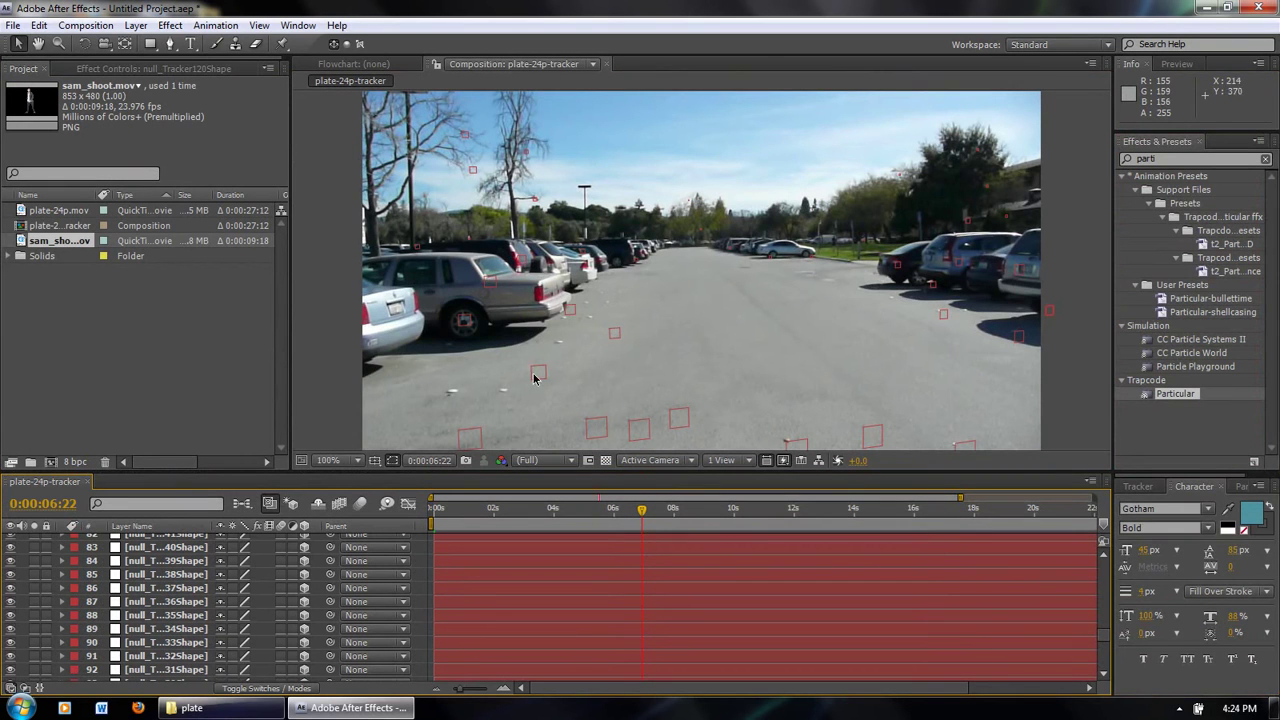
{"action": "key", "text": "grave"}
{"action": "key", "text": "grave"}
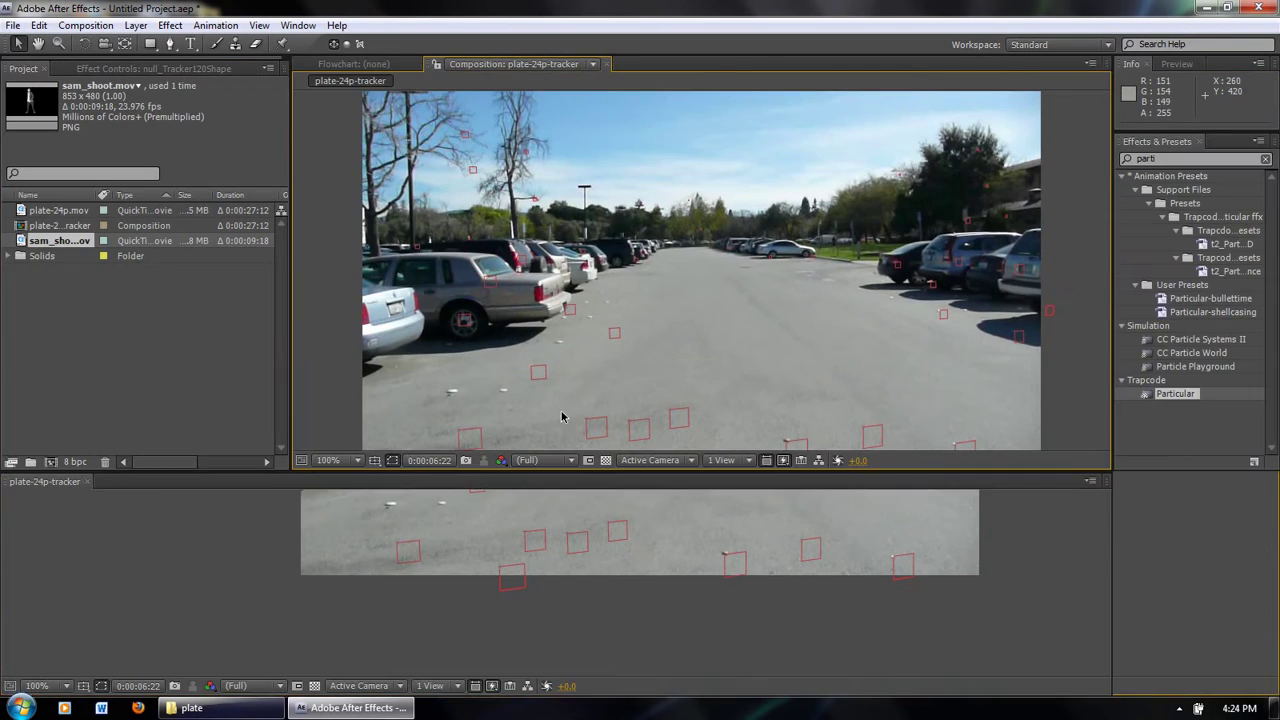
{"action": "left_click", "coordinate": [205, 575]}
{"action": "key", "text": "grave"}
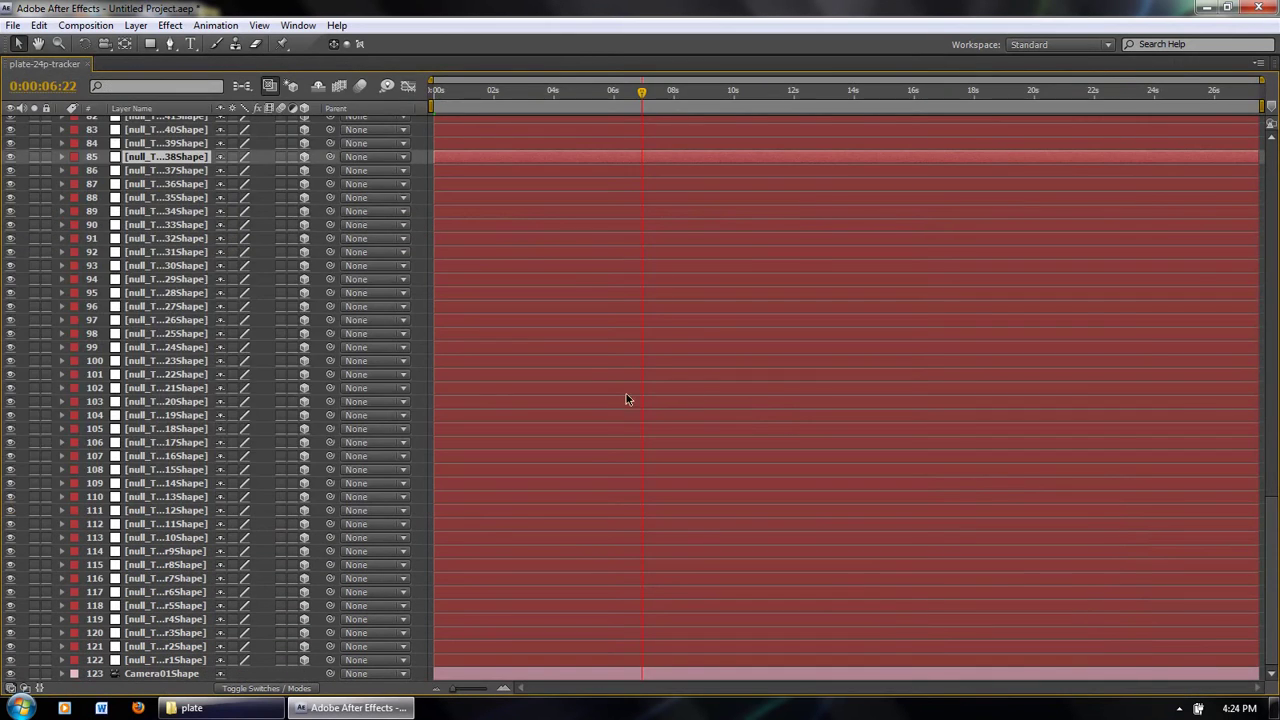
{"action": "key", "text": "grave"}
{"action": "left_click_drag", "start_coordinate": [1104, 637], "coordinate": [1104, 672]}
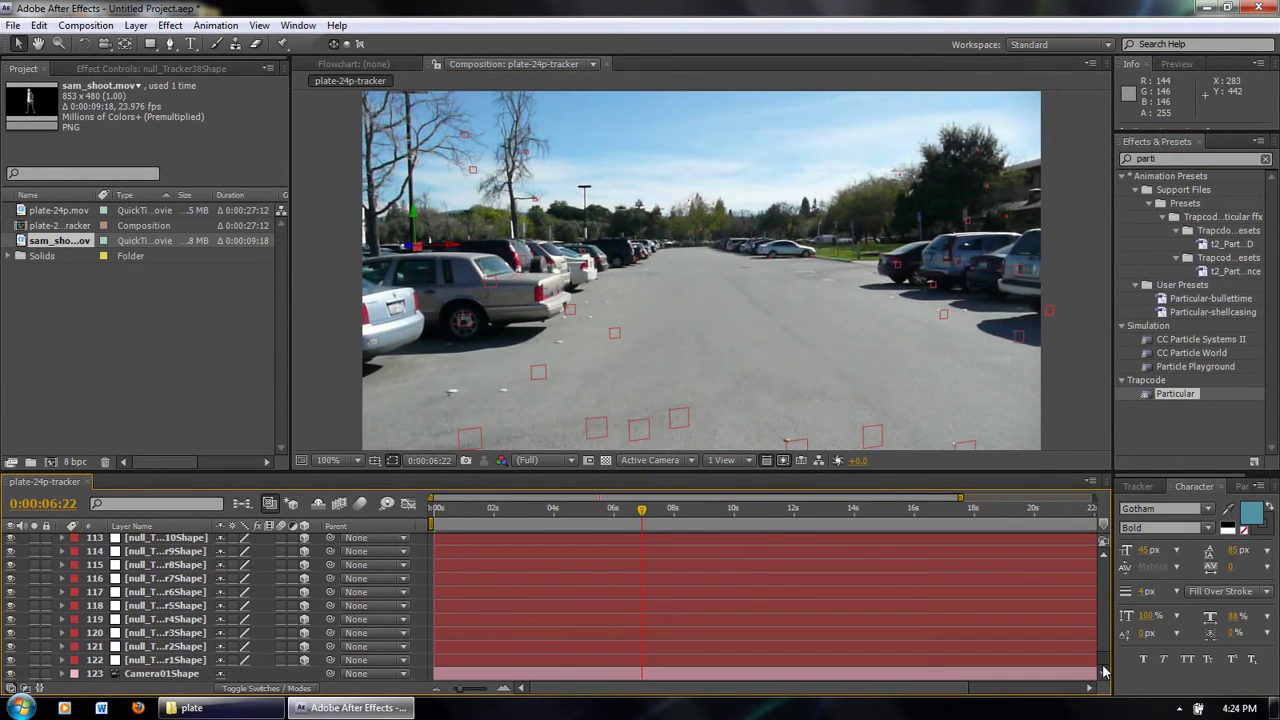
{"action": "left_click", "coordinate": [185, 661]}
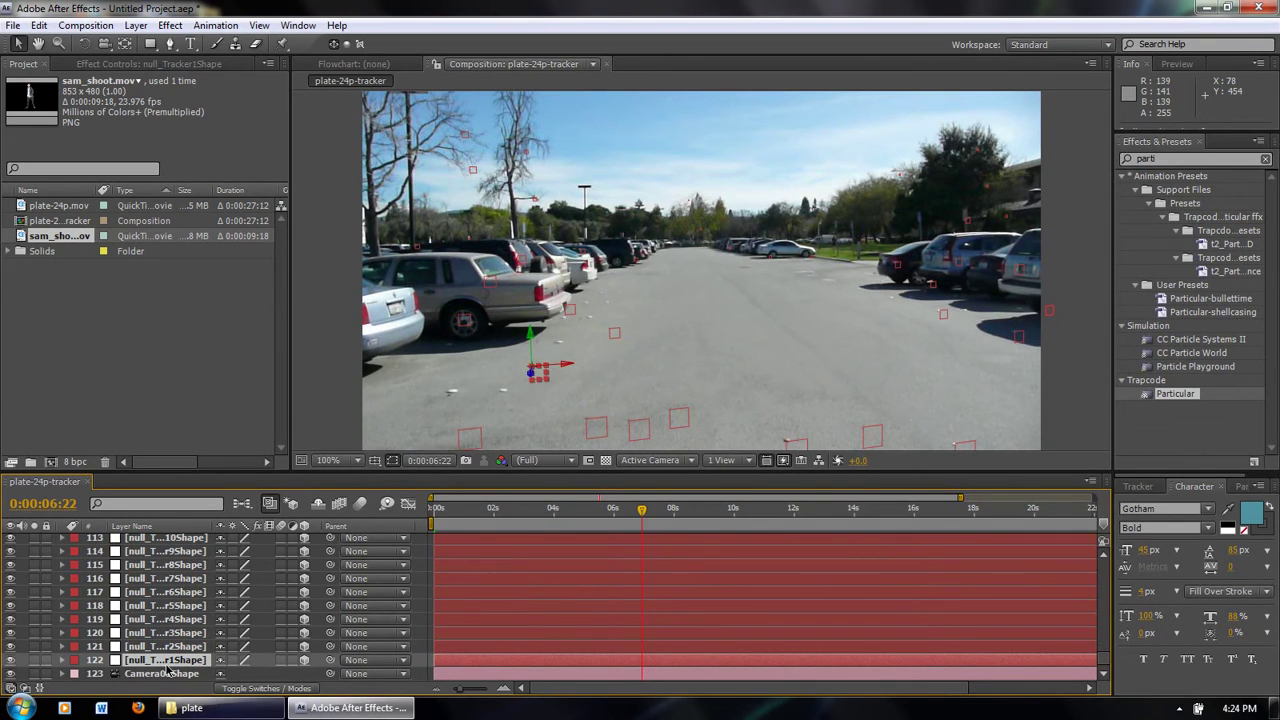
{"action": "key", "text": "p"}
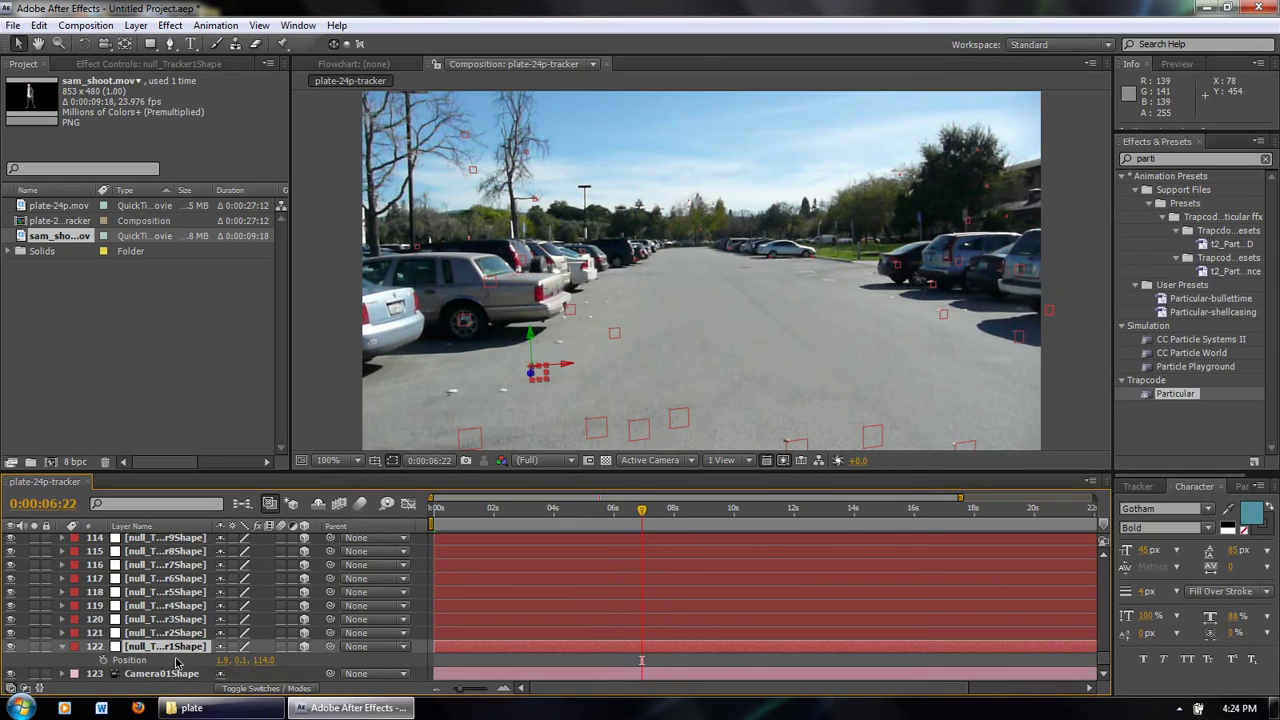
- Mark tracker nulls 3–121 as shy, switch off their visibility, and hide shy layers
{"action": "key", "text": "grave"}
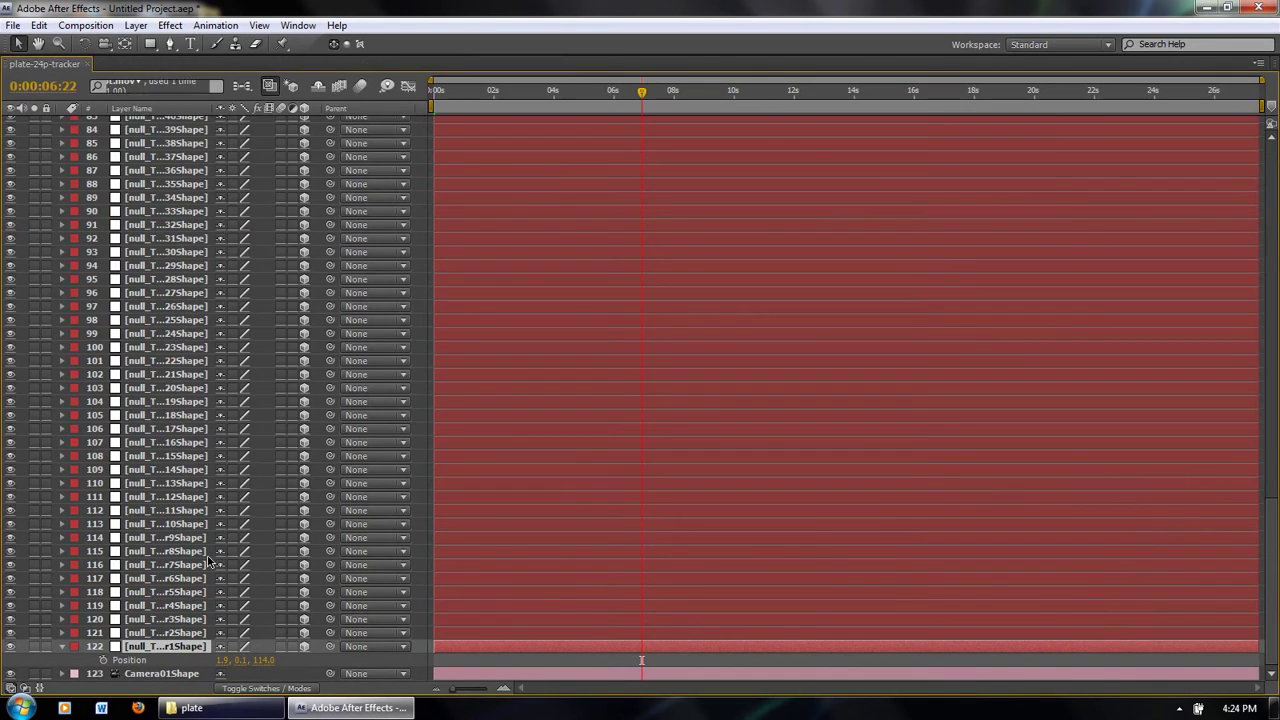
{"action": "left_click", "coordinate": [172, 634]}
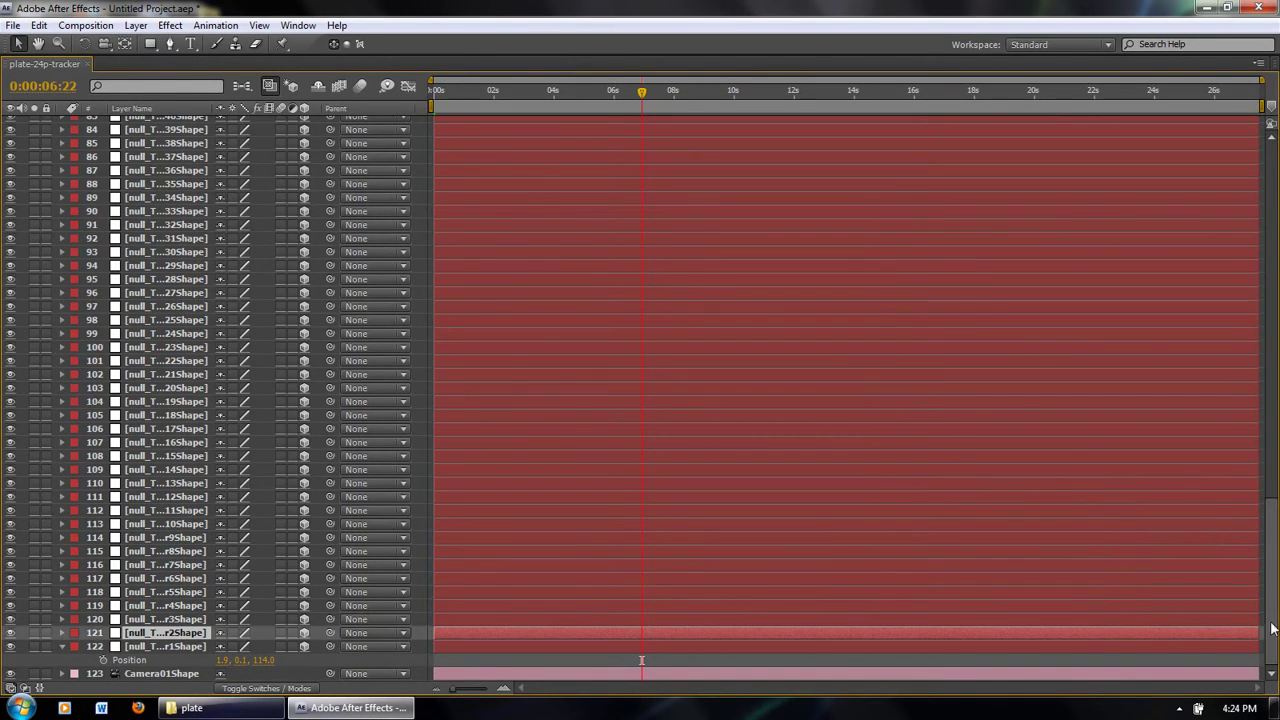
{"action": "left_click_drag", "start_coordinate": [1272, 620], "coordinate": [1272, 150]}
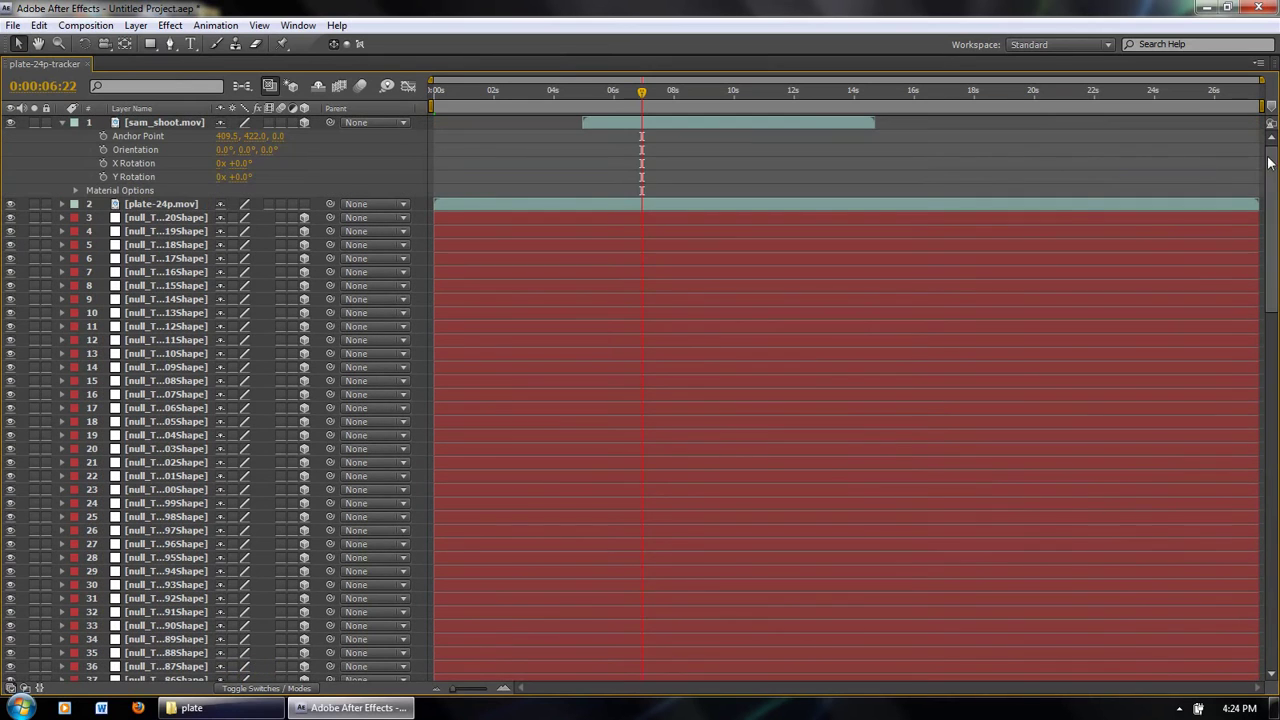
{"action": "left_click", "coordinate": [215, 221], "text": "shift"}
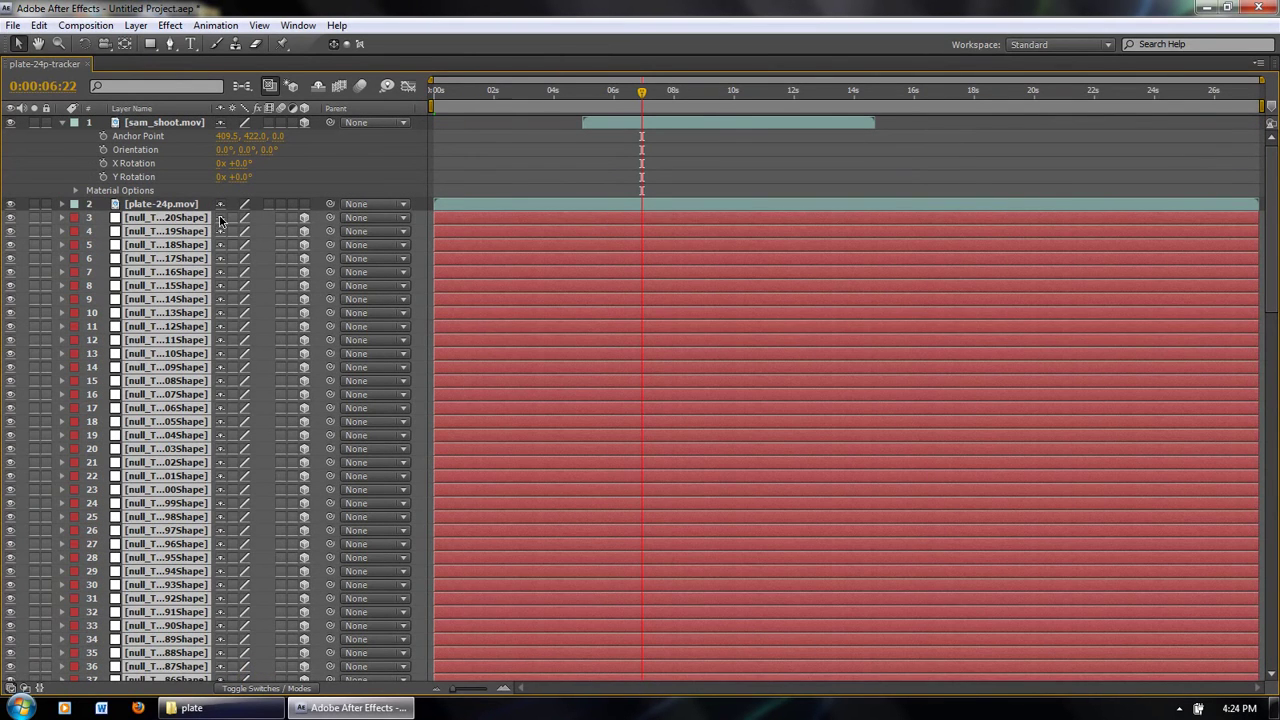
{"action": "left_click", "coordinate": [220, 221]}
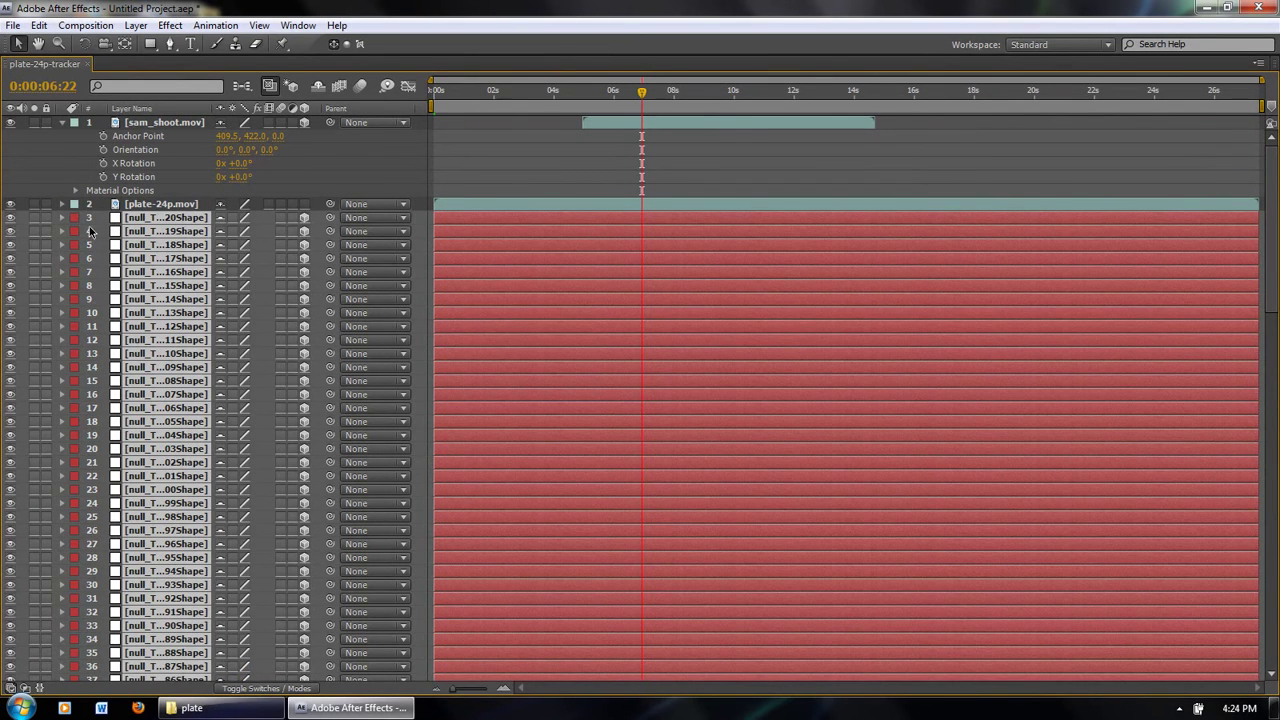
{"action": "left_click", "coordinate": [11, 218]}
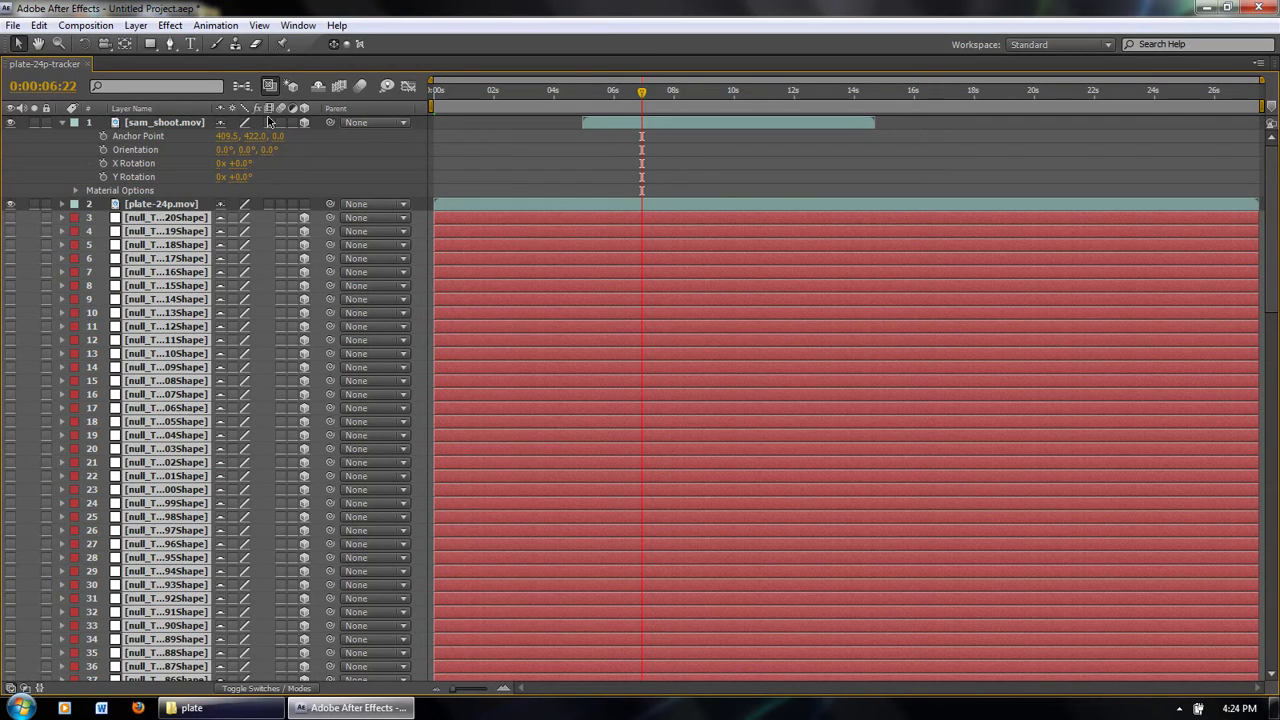
{"action": "left_click", "coordinate": [318, 86]}
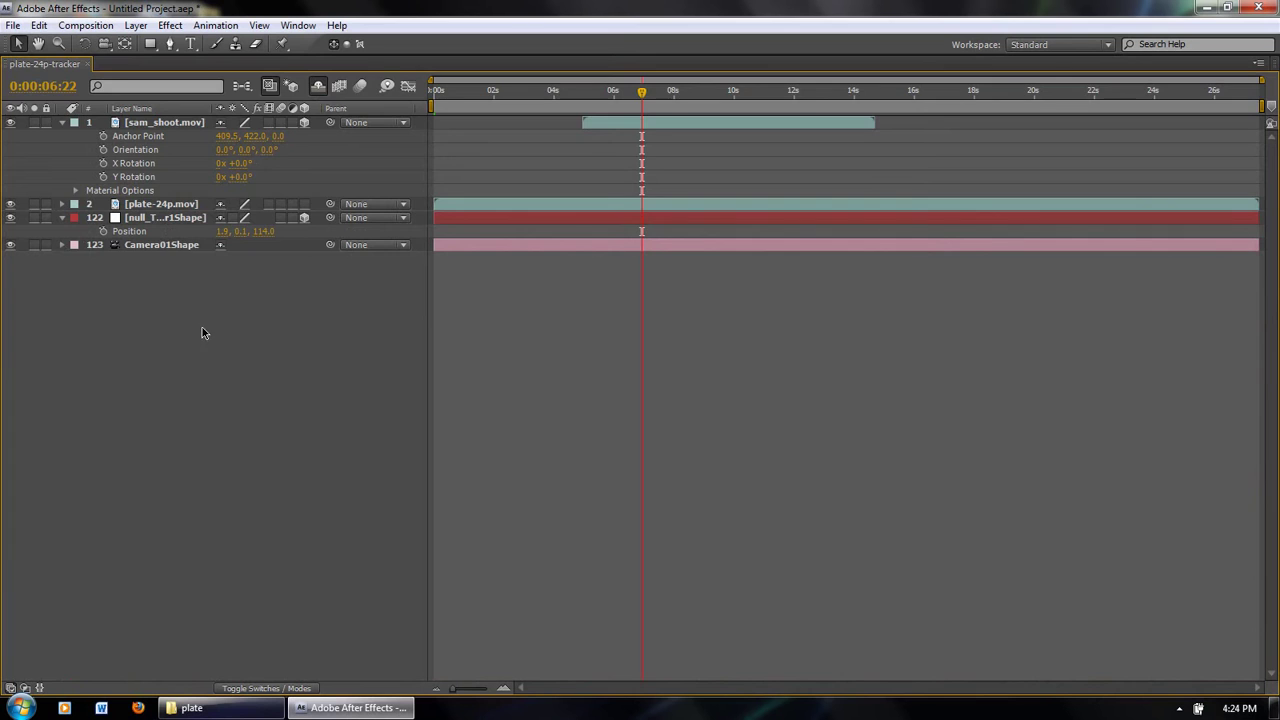
{"action": "key", "text": "grave"}
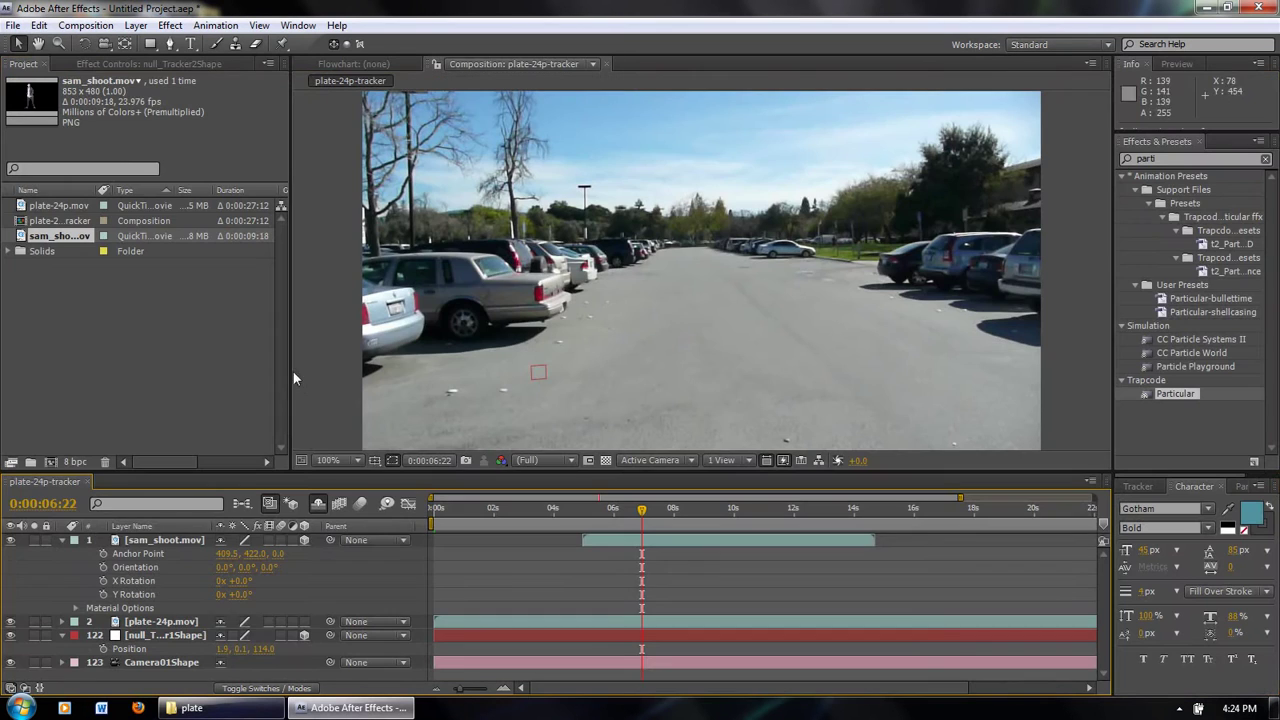
- Set the sam_shoot.mov actor layer's Position to 1.9, 0.1, 114.0
{"action": "left_click", "coordinate": [170, 543]}
{"action": "key", "text": "p"}
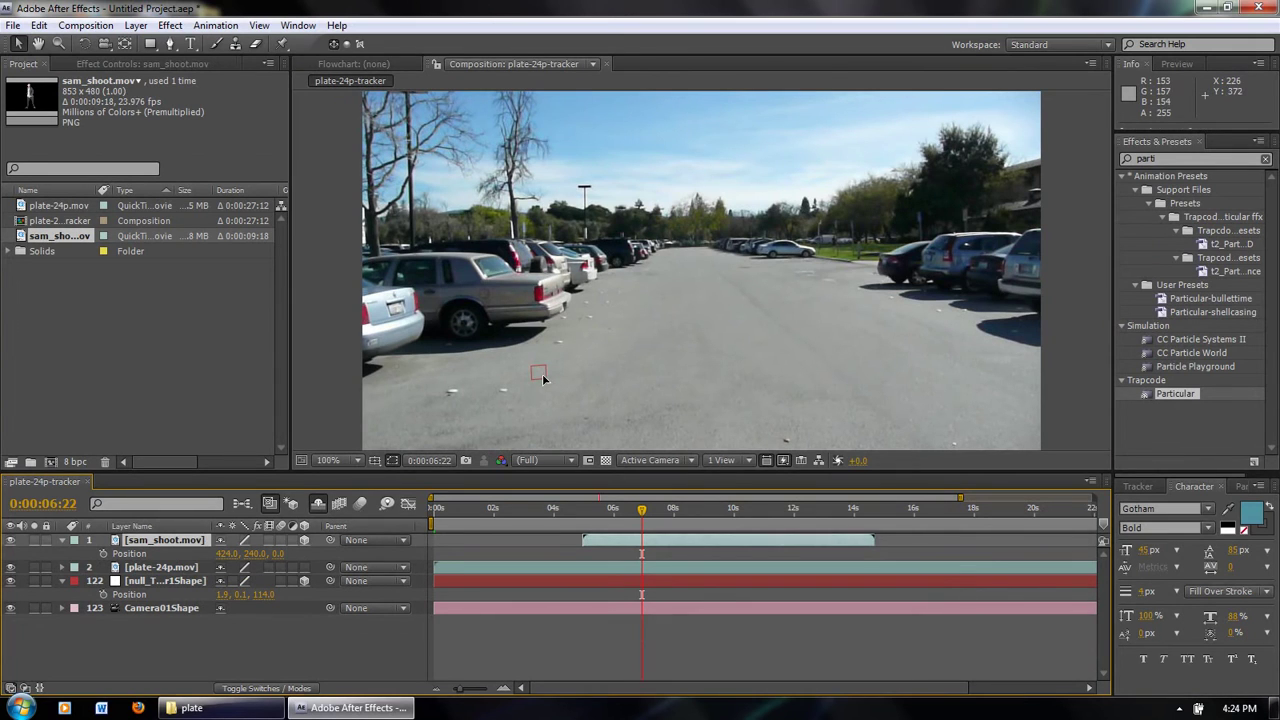
{"action": "left_click", "coordinate": [230, 567]}
{"action": "left_click", "coordinate": [228, 554]}
{"action": "type", "text": "1"}
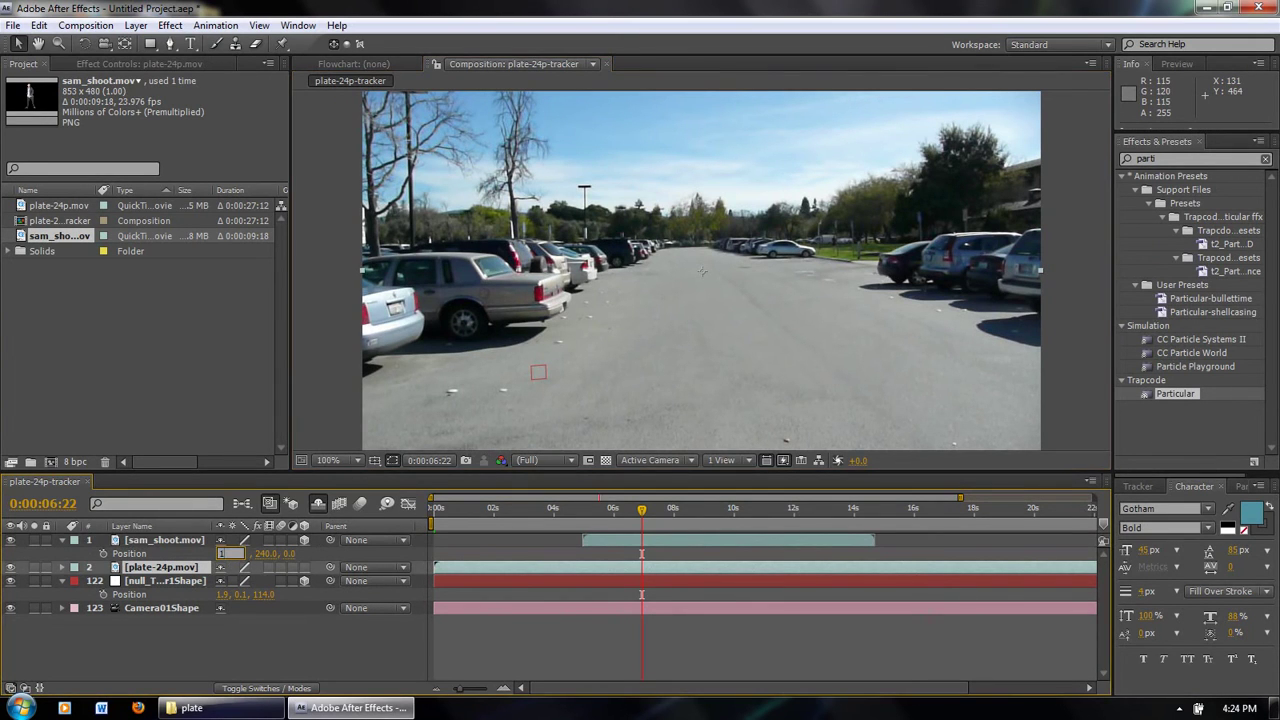
{"action": "type", "text": ".9"}
{"action": "key", "text": "Tab"}
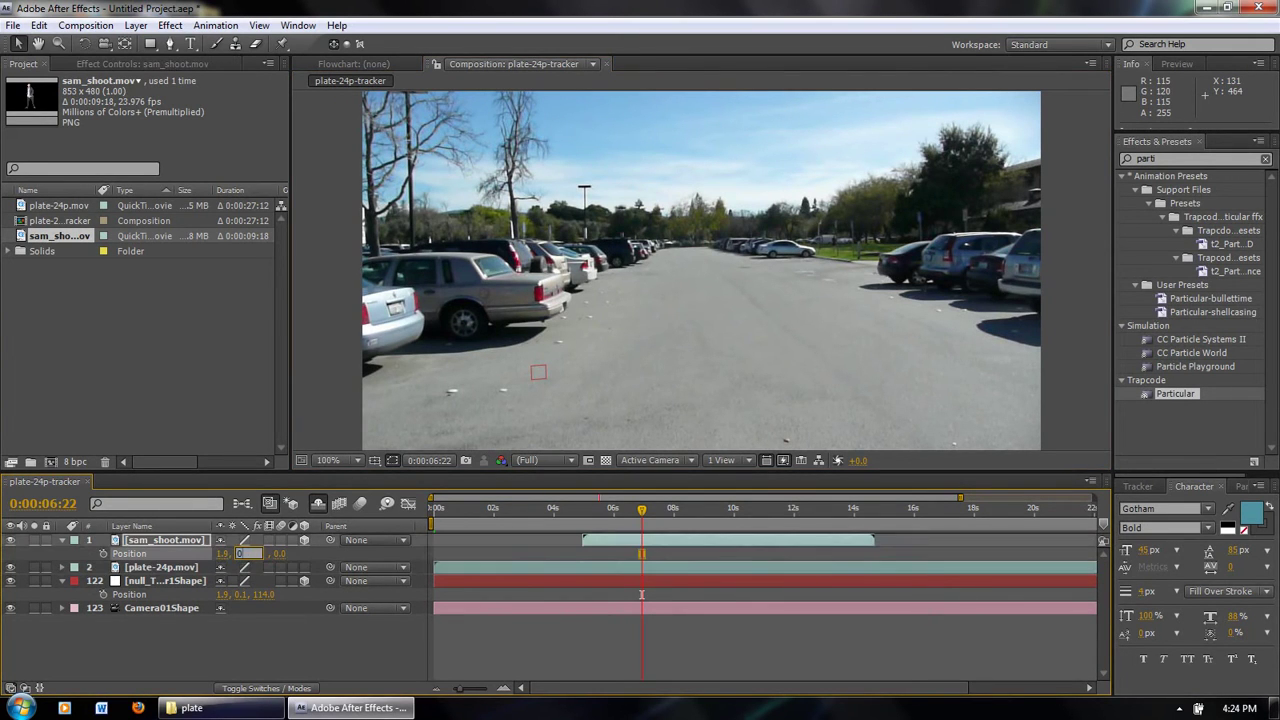
{"action": "type", "text": "0.1"}
{"action": "key", "text": "Return"}
{"action": "left_click", "coordinate": [262, 553]}
{"action": "type", "text": "114.0"}
{"action": "key", "text": "Return"}
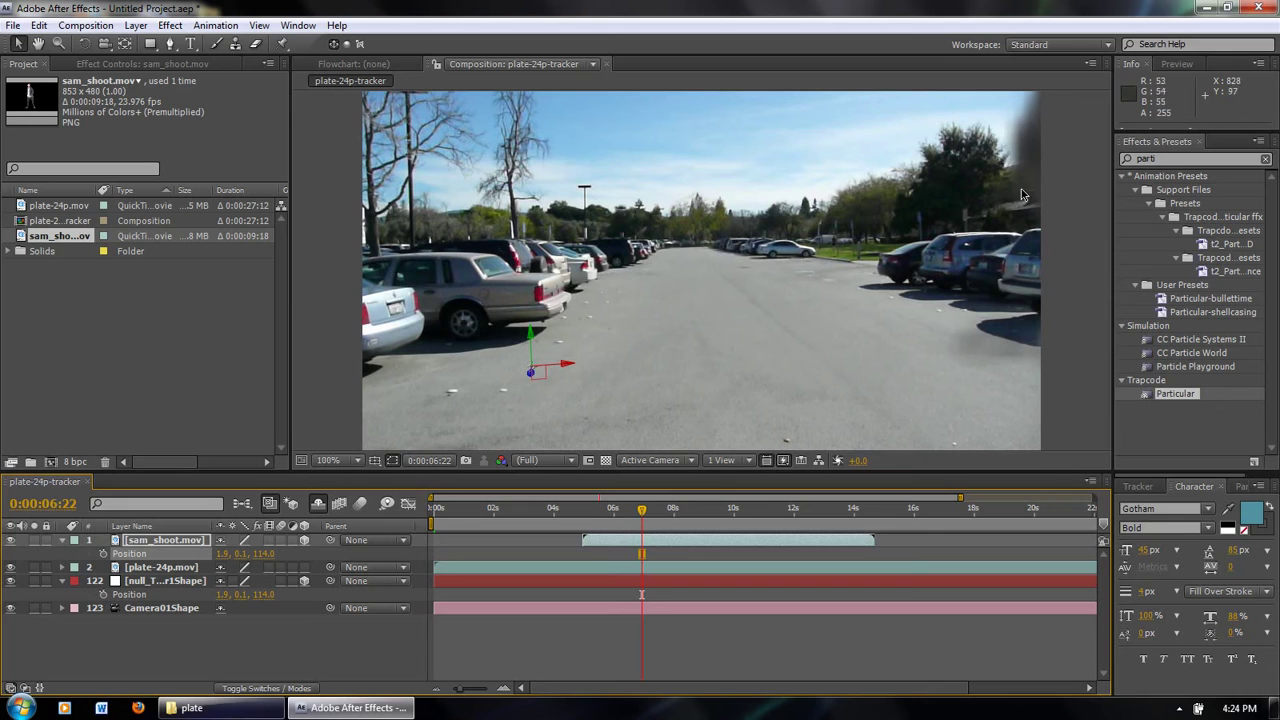
- Scale the actor layer down to 3%
{"action": "key", "text": "s"}
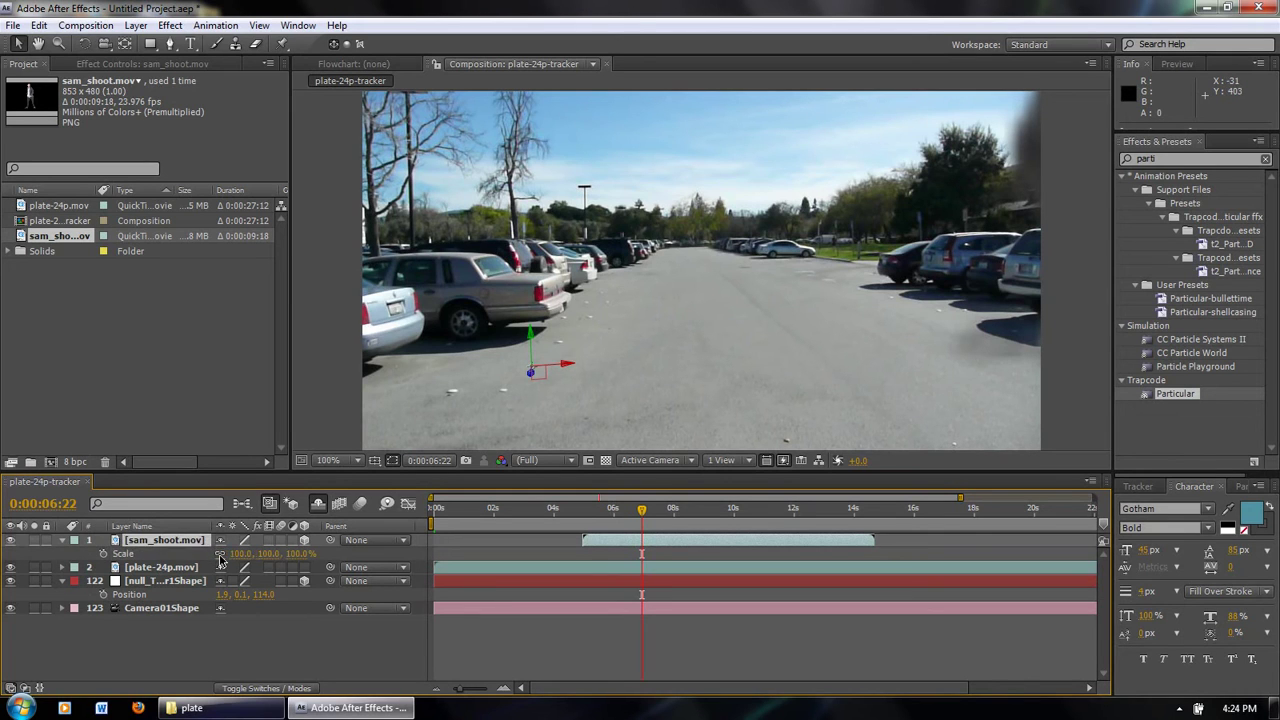
{"action": "left_click", "coordinate": [242, 554]}
{"action": "type", "text": "3"}
{"action": "key", "text": "Return"}
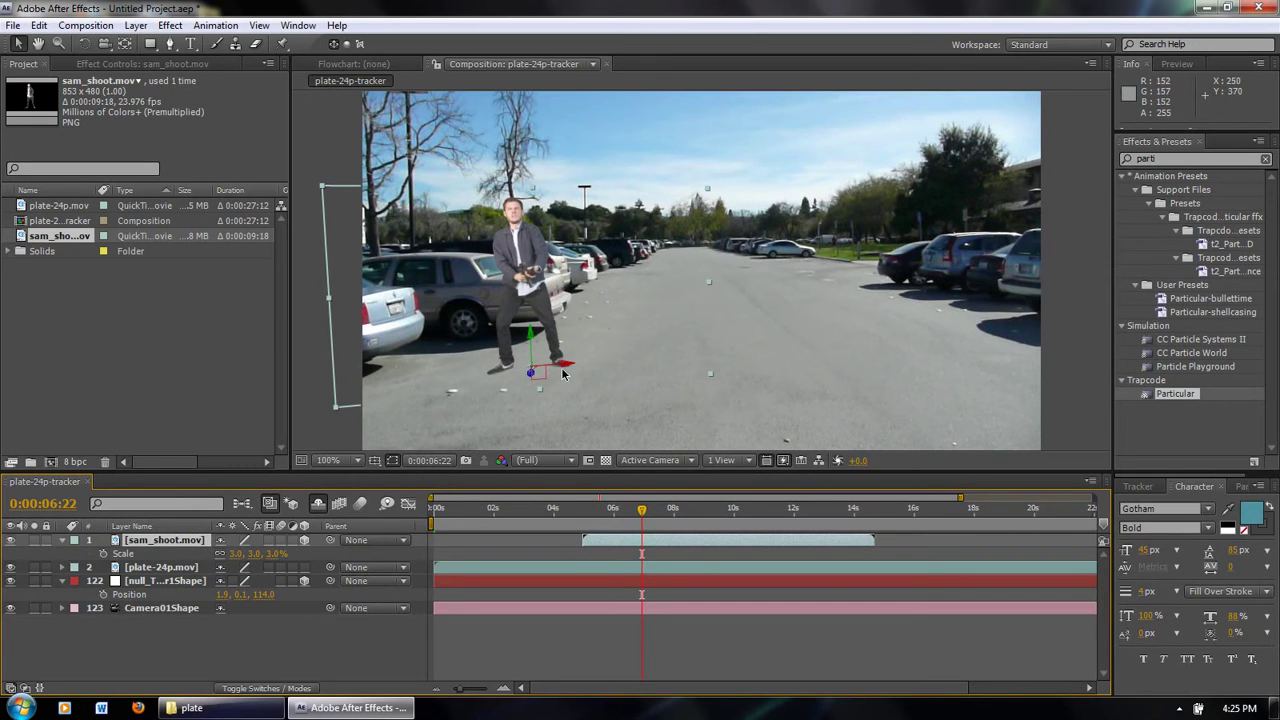
- Nudge the actor on the lot, then scrub and step frames with Page Up/Down to check the key
{"action": "left_click_drag", "start_coordinate": [569, 370], "coordinate": [580, 374]}
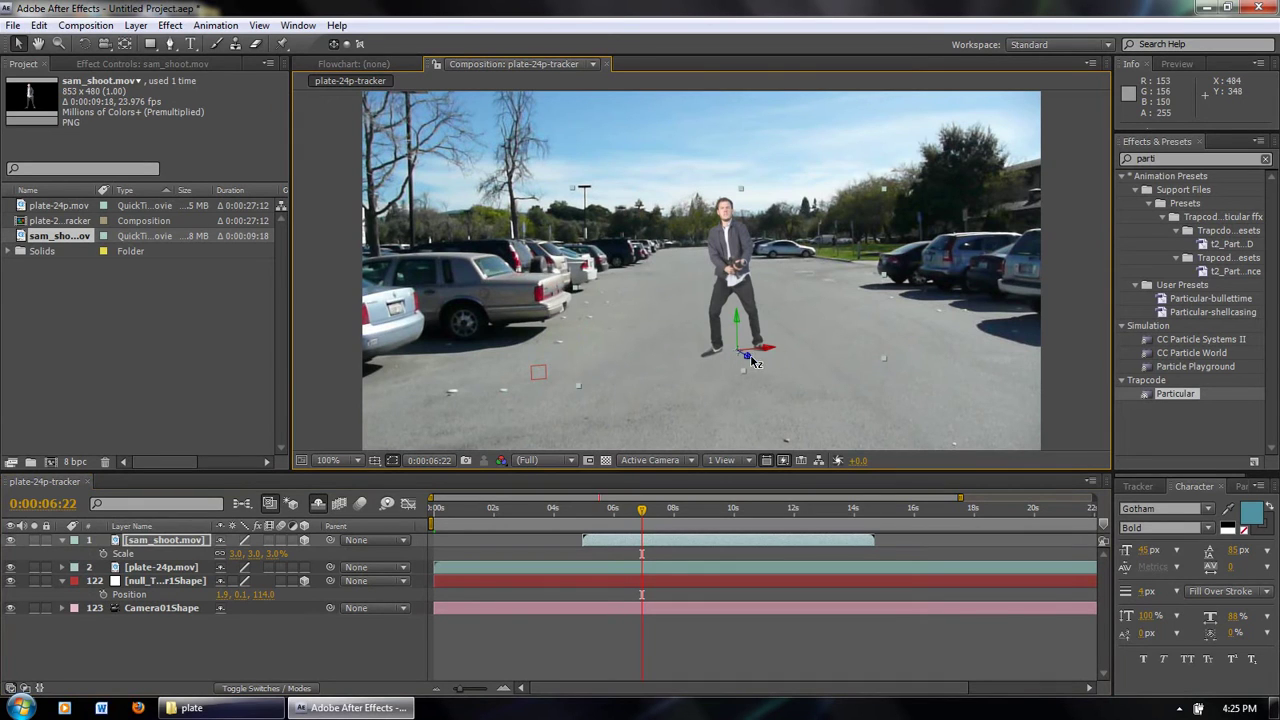
{"action": "mouse_move", "coordinate": [754, 363]}
{"action": "left_mouse_down"}
{"action": "mouse_move", "coordinate": [743, 375]}
{"action": "mouse_move", "coordinate": [763, 336]}
{"action": "mouse_move", "coordinate": [750, 335]}
{"action": "mouse_move", "coordinate": [817, 333]}
{"action": "mouse_move", "coordinate": [681, 342]}
{"action": "mouse_move", "coordinate": [843, 334]}
{"action": "mouse_move", "coordinate": [716, 348]}
{"action": "mouse_move", "coordinate": [762, 345]}
{"action": "left_mouse_up"}
{"action": "key", "text": "w"}
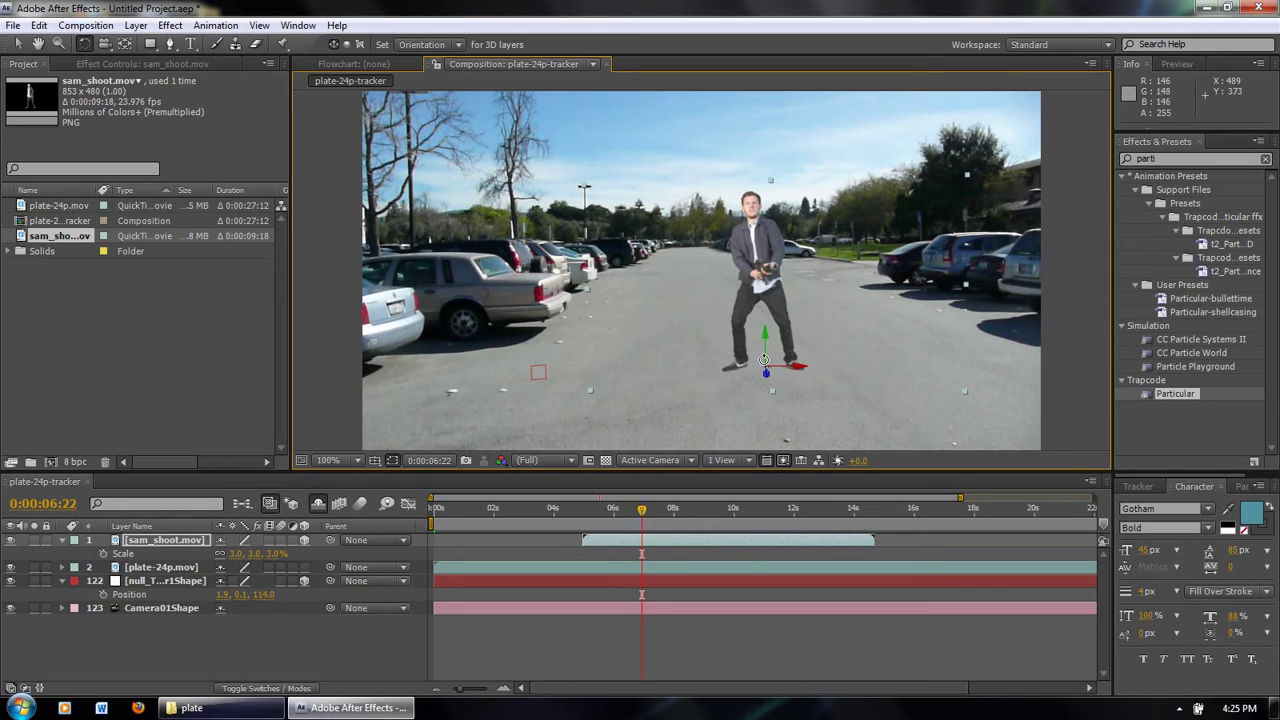
{"action": "mouse_move", "coordinate": [641, 513]}
{"action": "left_mouse_down"}
{"action": "mouse_move", "coordinate": [690, 512]}
{"action": "mouse_move", "coordinate": [571, 513]}
{"action": "mouse_move", "coordinate": [617, 515]}
{"action": "left_mouse_up"}
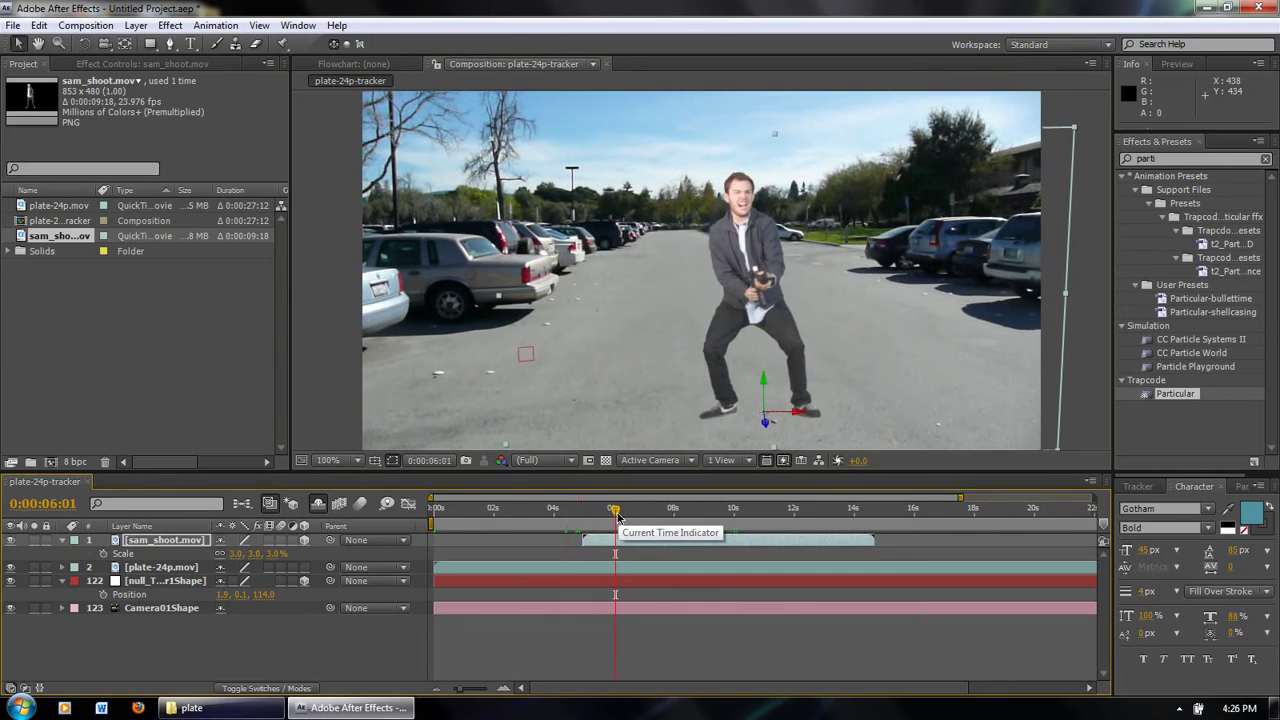
{"action": "key", "text": "Page_Up"}
{"action": "key", "text": "Page_Up"}
{"action": "key", "text": "Page_Up"}
{"action": "key", "text": "Page_Up"}
{"action": "key", "text": "Page_Up"}
{"action": "key", "text": "Page_Up"}
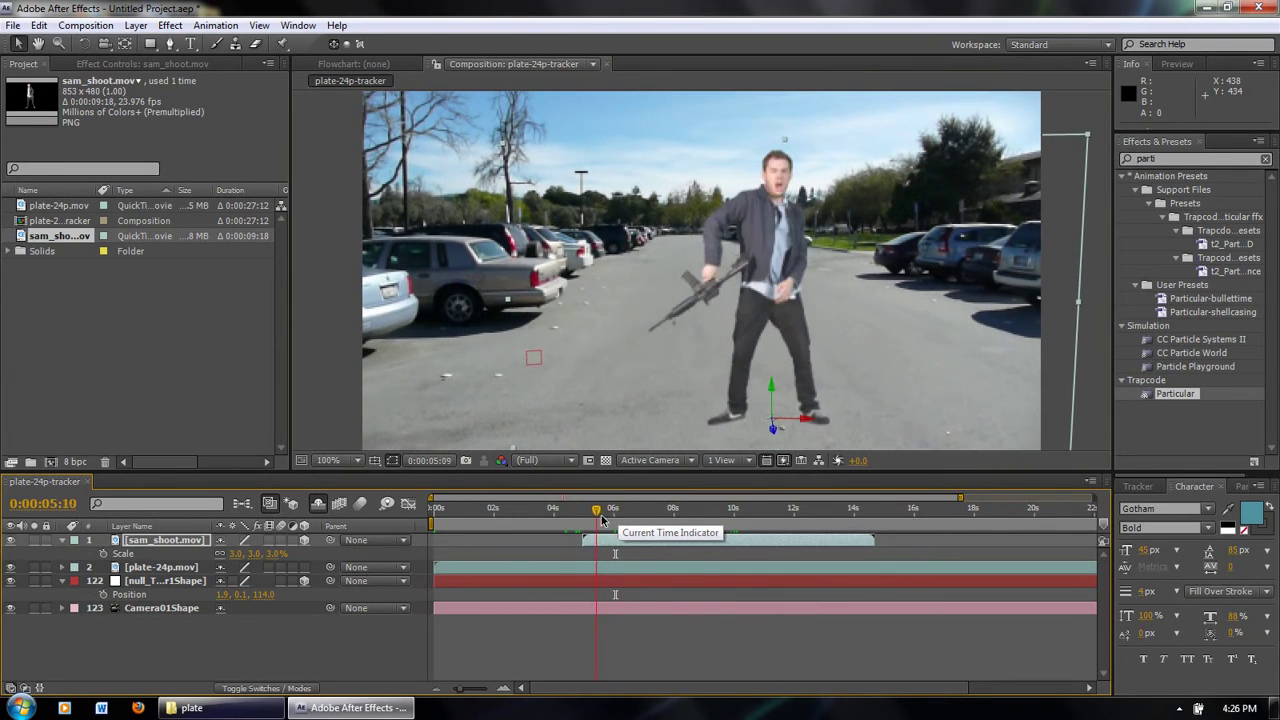
{"action": "key", "text": "Page_Down"}
{"action": "key", "text": "Page_Down"}
{"action": "key", "text": "Page_Down"}
{"action": "key", "text": "Page_Down"}
{"action": "key", "text": "Page_Down"}
{"action": "key", "text": "Page_Down"}
{"action": "key", "text": "Page_Down"}
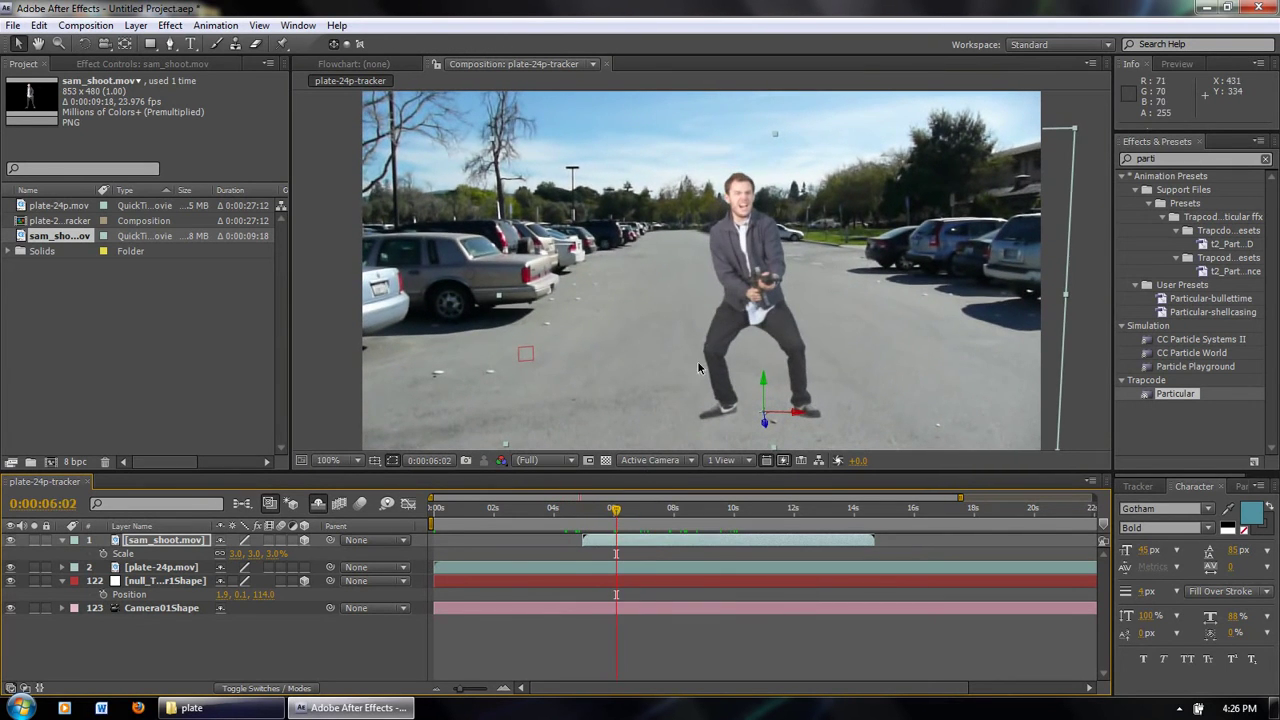
{"action": "mouse_move", "coordinate": [616, 512]}
{"action": "left_mouse_down"}
{"action": "mouse_move", "coordinate": [730, 508]}
{"action": "mouse_move", "coordinate": [866, 470]}
{"action": "mouse_move", "coordinate": [878, 482]}
{"action": "mouse_move", "coordinate": [870, 496]}
{"action": "mouse_move", "coordinate": [592, 519]}
{"action": "left_mouse_up"}
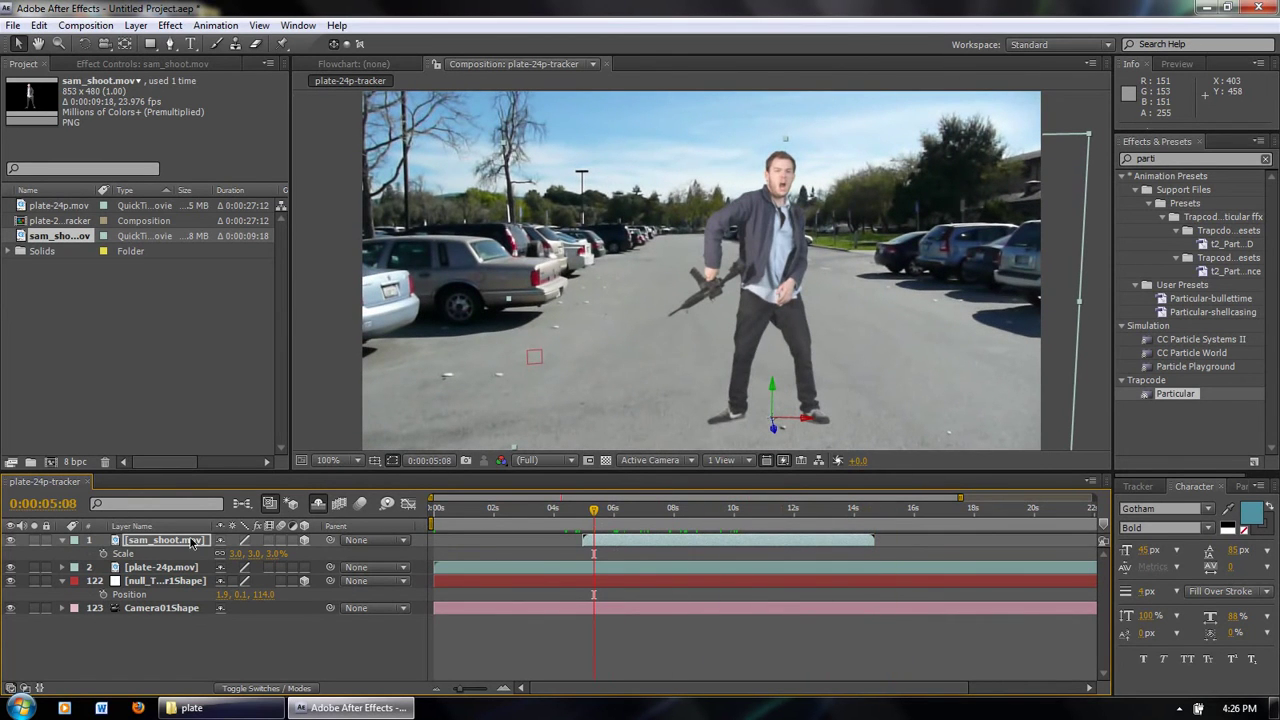
- Fold away the Scale and Position properties, then add a violet solid named 'bullet time effect'
{"action": "left_click", "coordinate": [63, 540]}
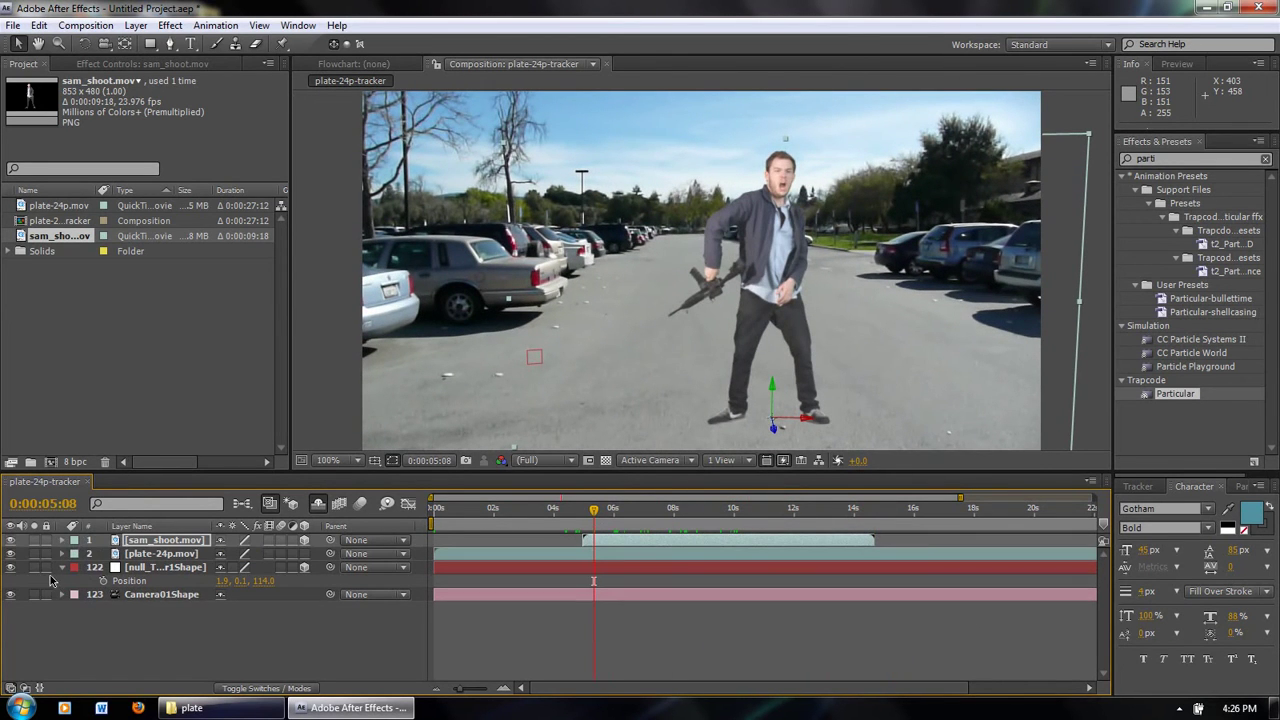
{"action": "left_click", "coordinate": [63, 567]}
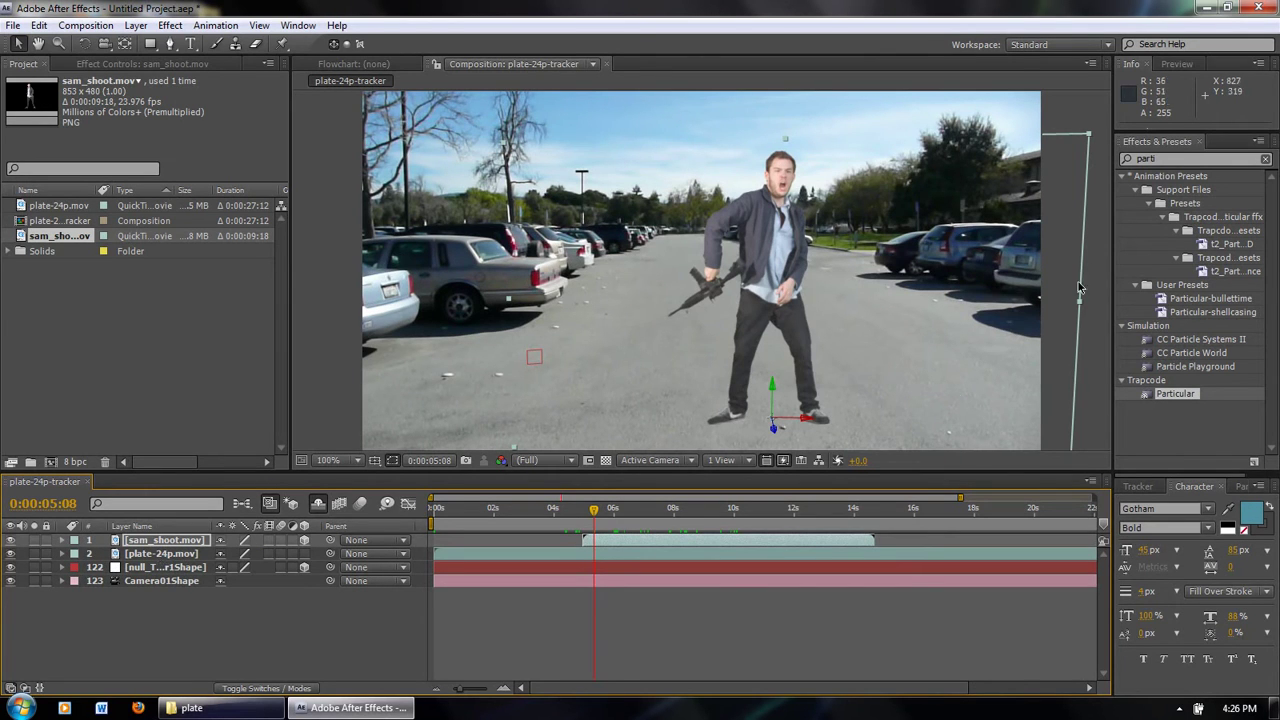
{"action": "left_click", "coordinate": [136, 25]}
{"action": "mouse_move", "coordinate": [350, 46]}
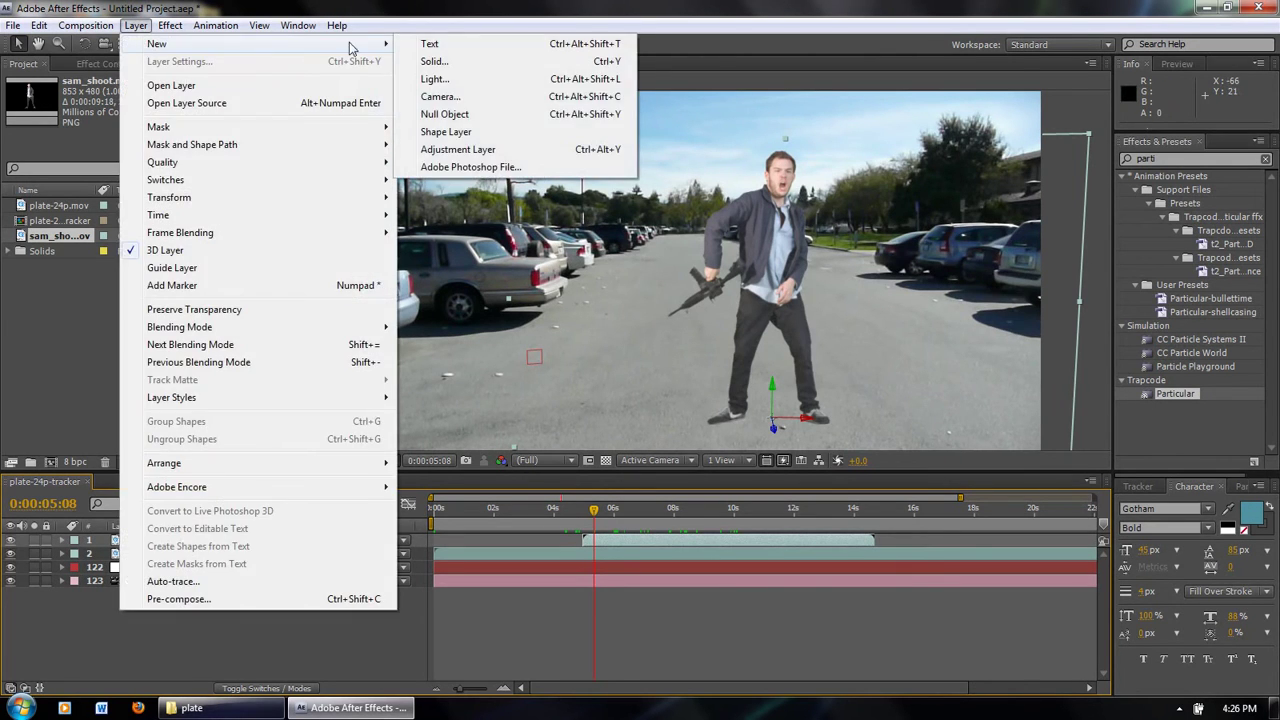
{"action": "left_click", "coordinate": [430, 60]}
{"action": "type", "text": "bullet time effect"}
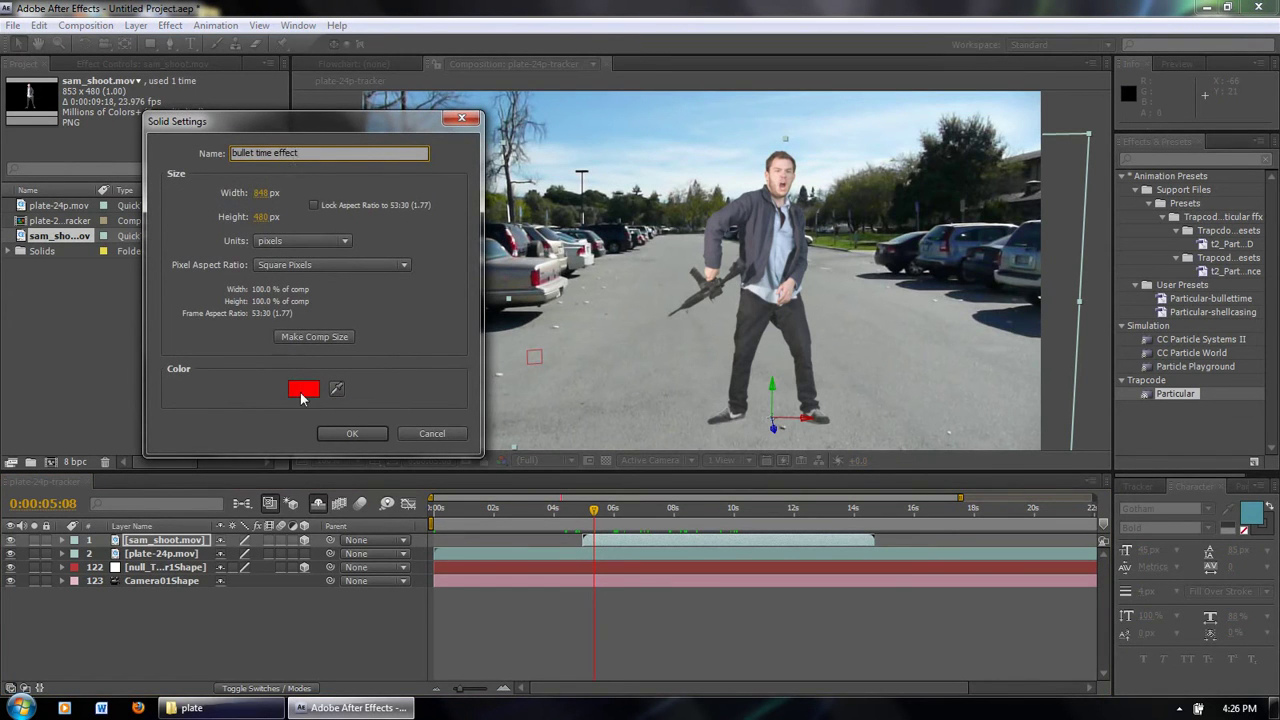
{"action": "left_click", "coordinate": [302, 392]}
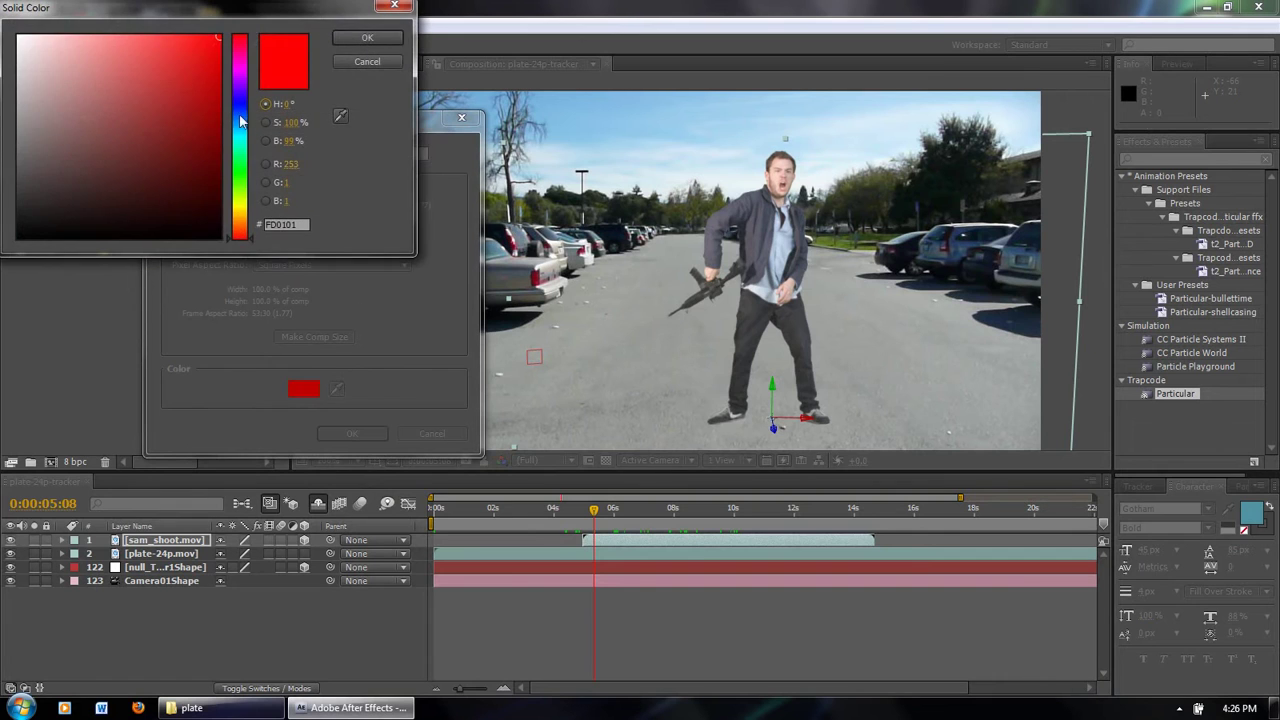
{"action": "left_click_drag", "start_coordinate": [241, 120], "coordinate": [241, 92]}
{"action": "left_click", "coordinate": [399, 37]}
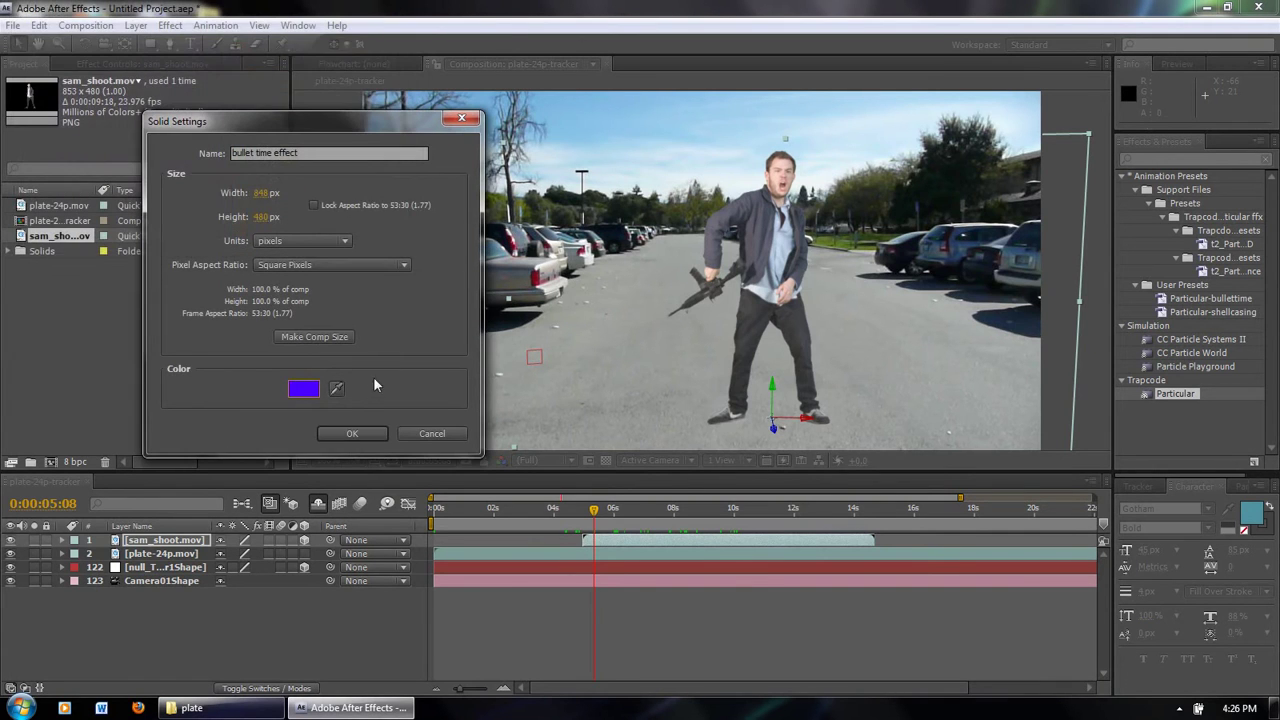
{"action": "left_click", "coordinate": [352, 433]}
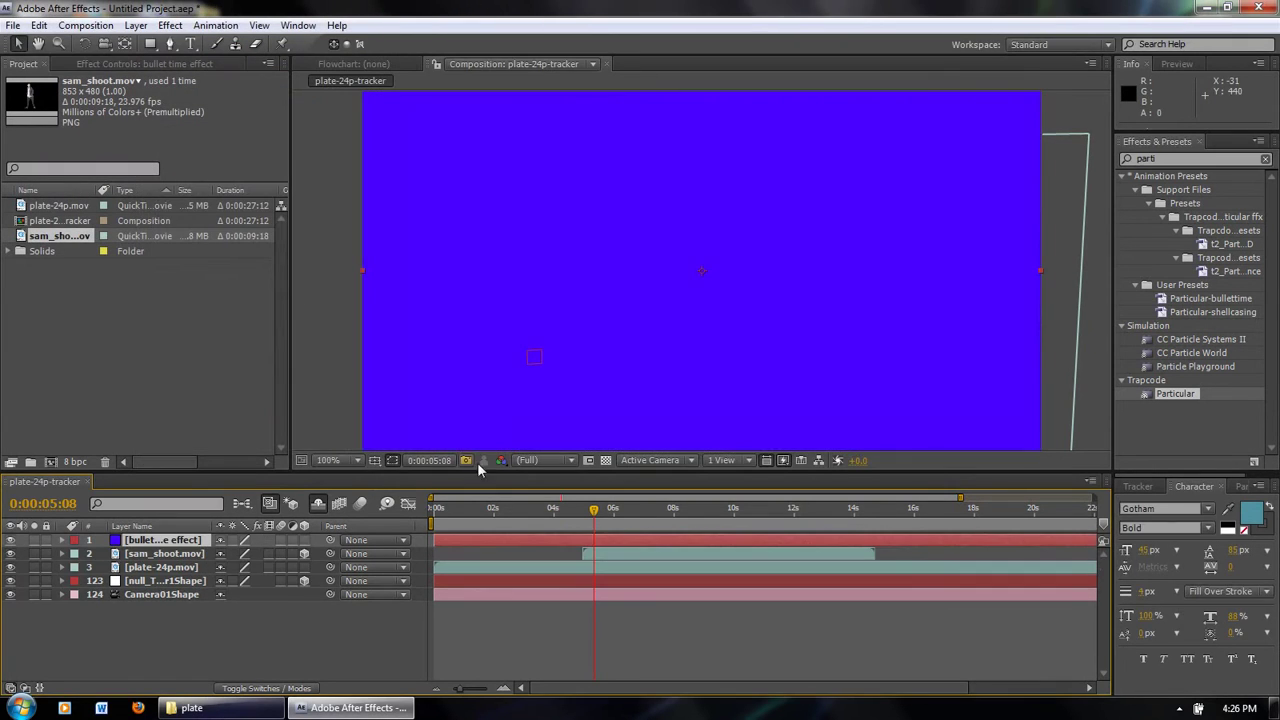
- Search Effects & Presets for 'particular' and apply Particular to the bullet time effect solid
{"action": "left_click", "coordinate": [1145, 158]}
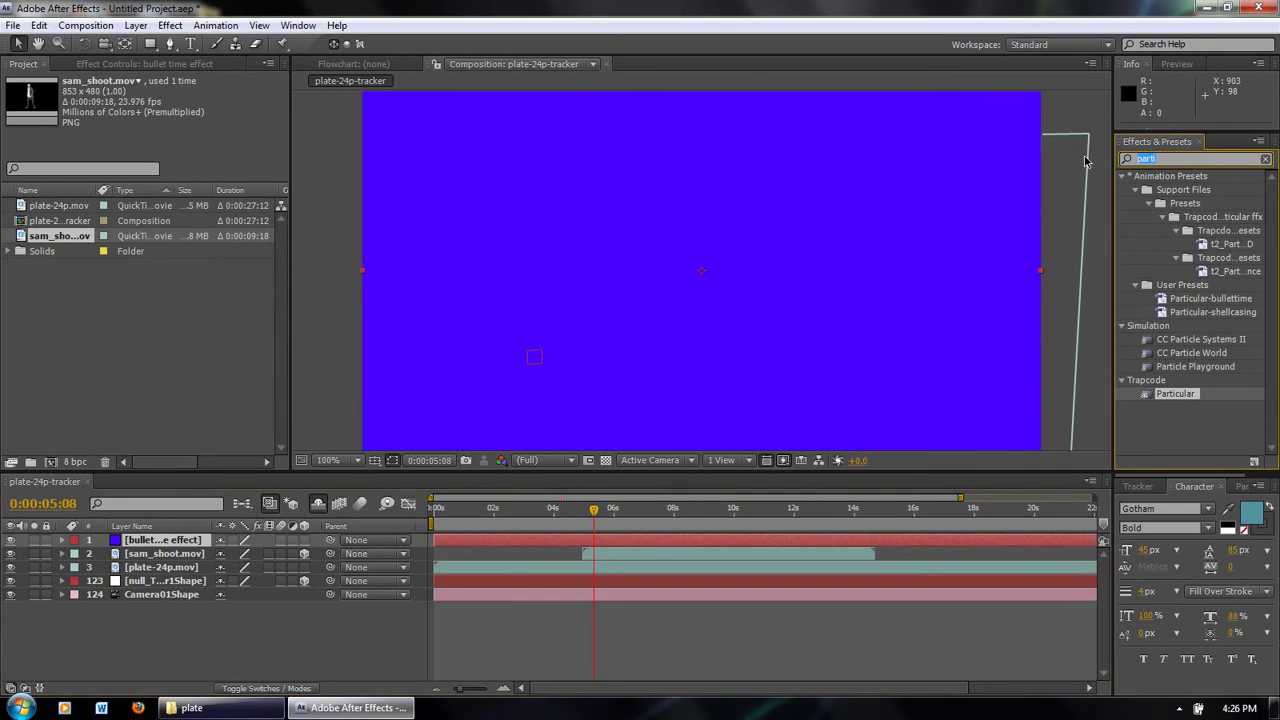
{"action": "type", "text": "partc"}
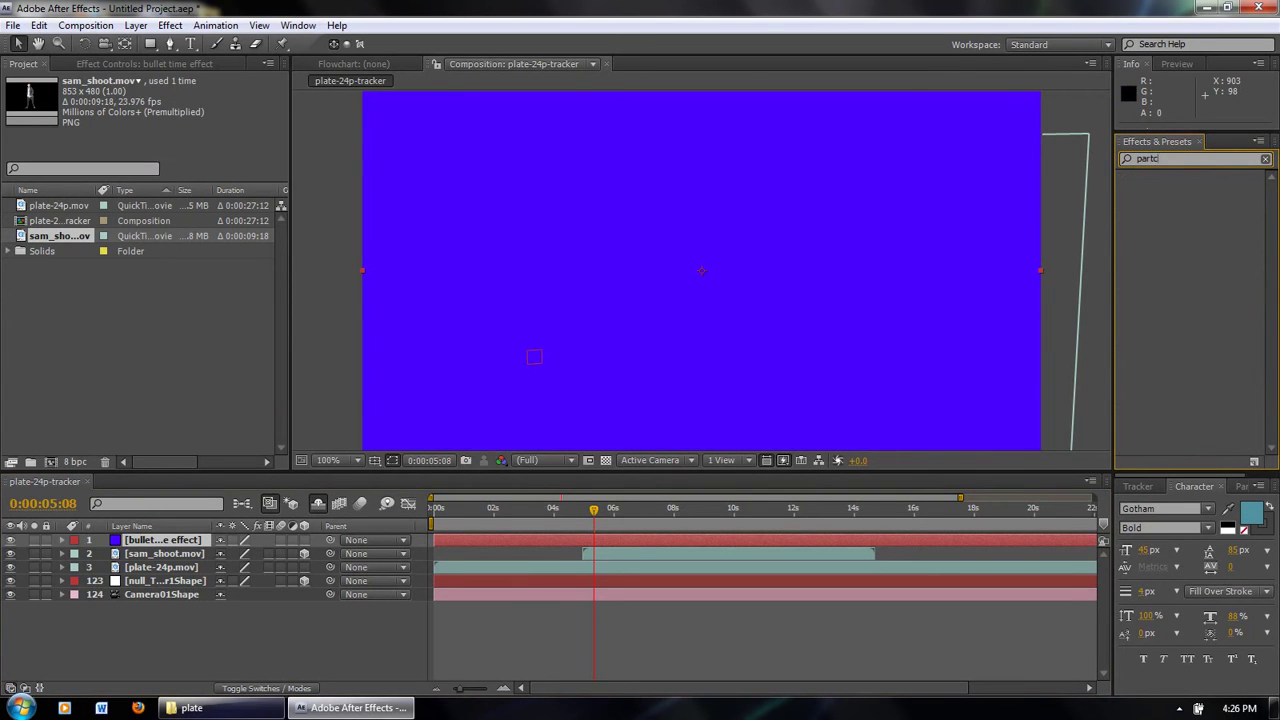
{"action": "key", "text": "BackSpace"}
{"action": "type", "text": "icular"}
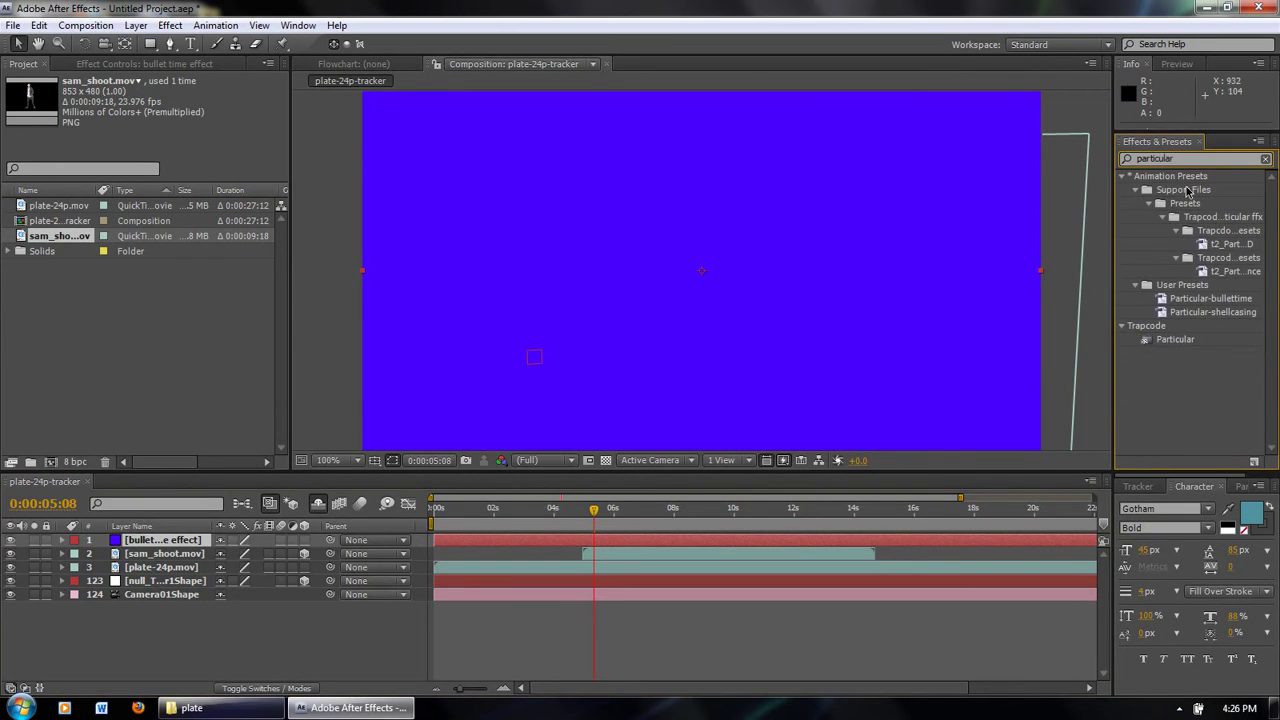
{"action": "left_click_drag", "start_coordinate": [1192, 345], "coordinate": [677, 326]}
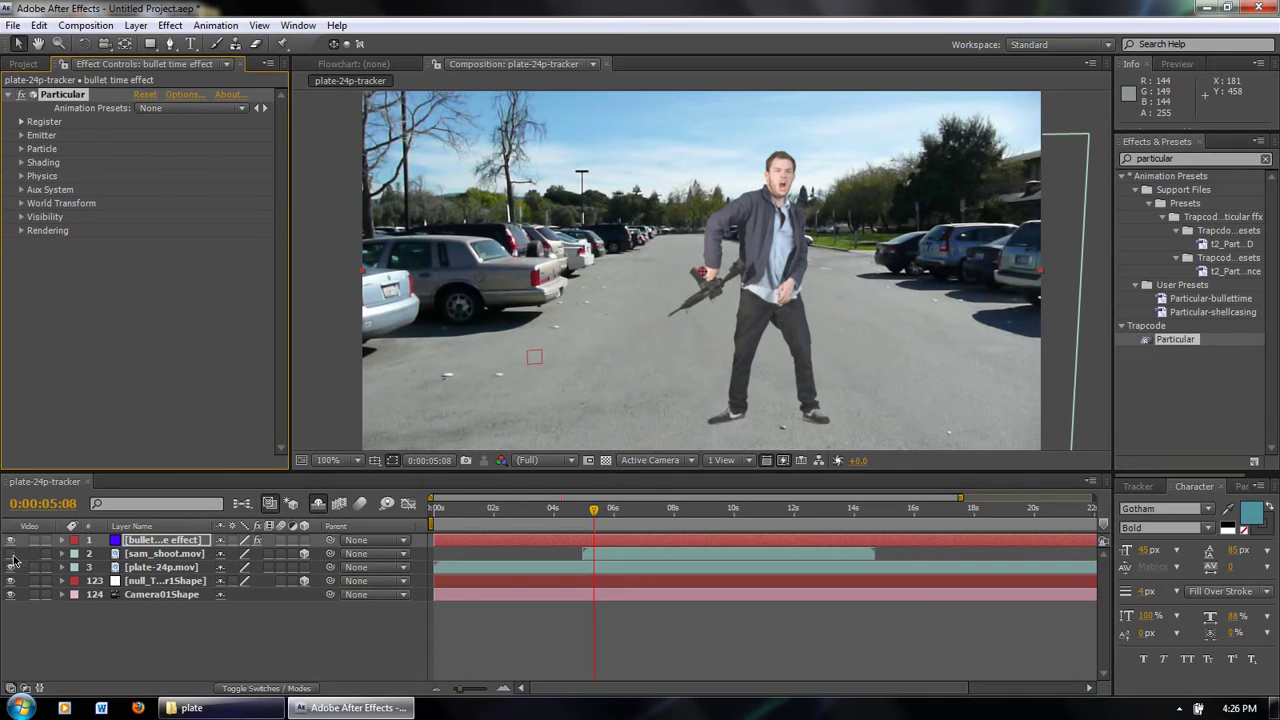
- Hide the actor, plate and null layers, preview the particles, and browse presets without applying one
{"action": "left_click_drag", "start_coordinate": [11, 554], "coordinate": [12, 581]}
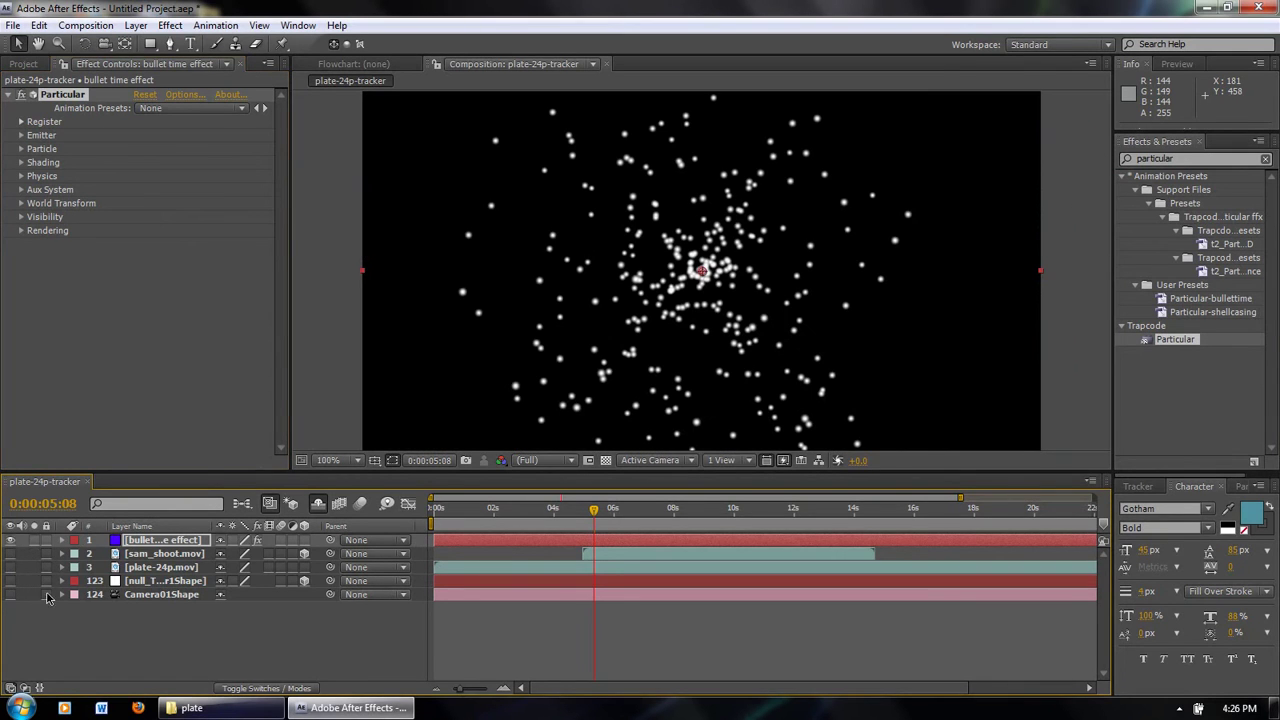
{"action": "left_click_drag", "start_coordinate": [590, 517], "coordinate": [491, 517]}
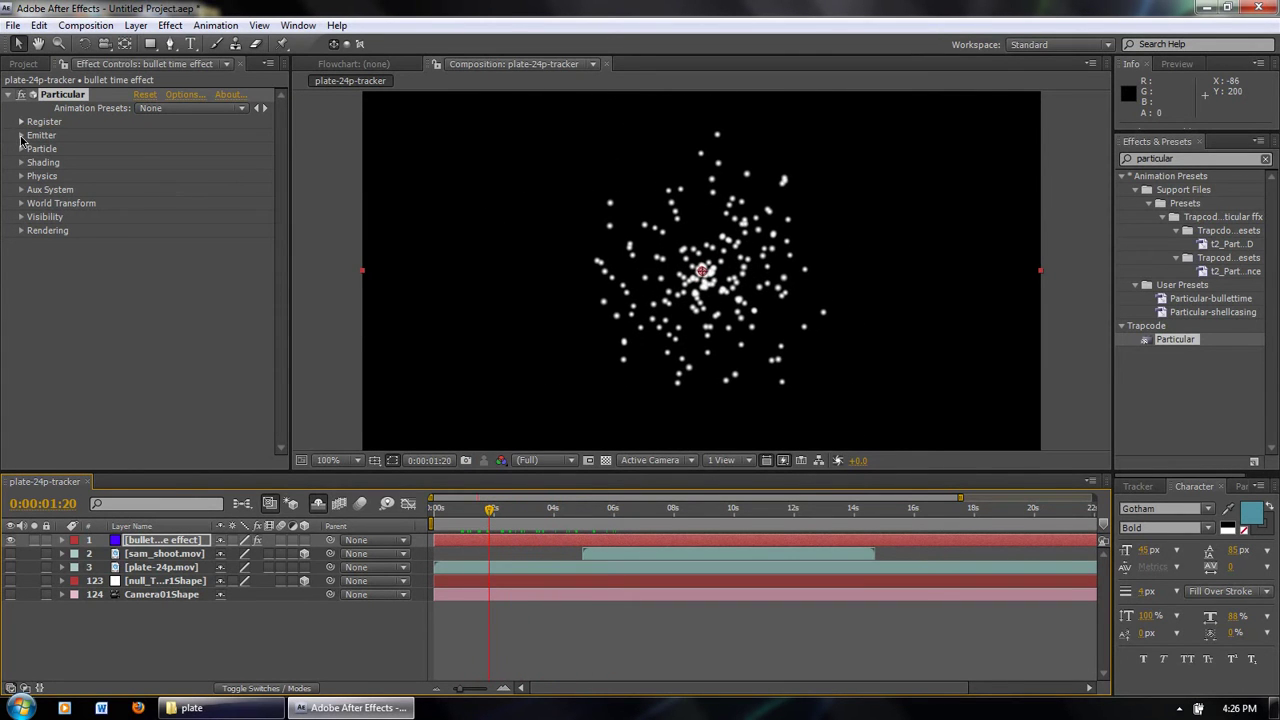
{"action": "left_click", "coordinate": [225, 108]}
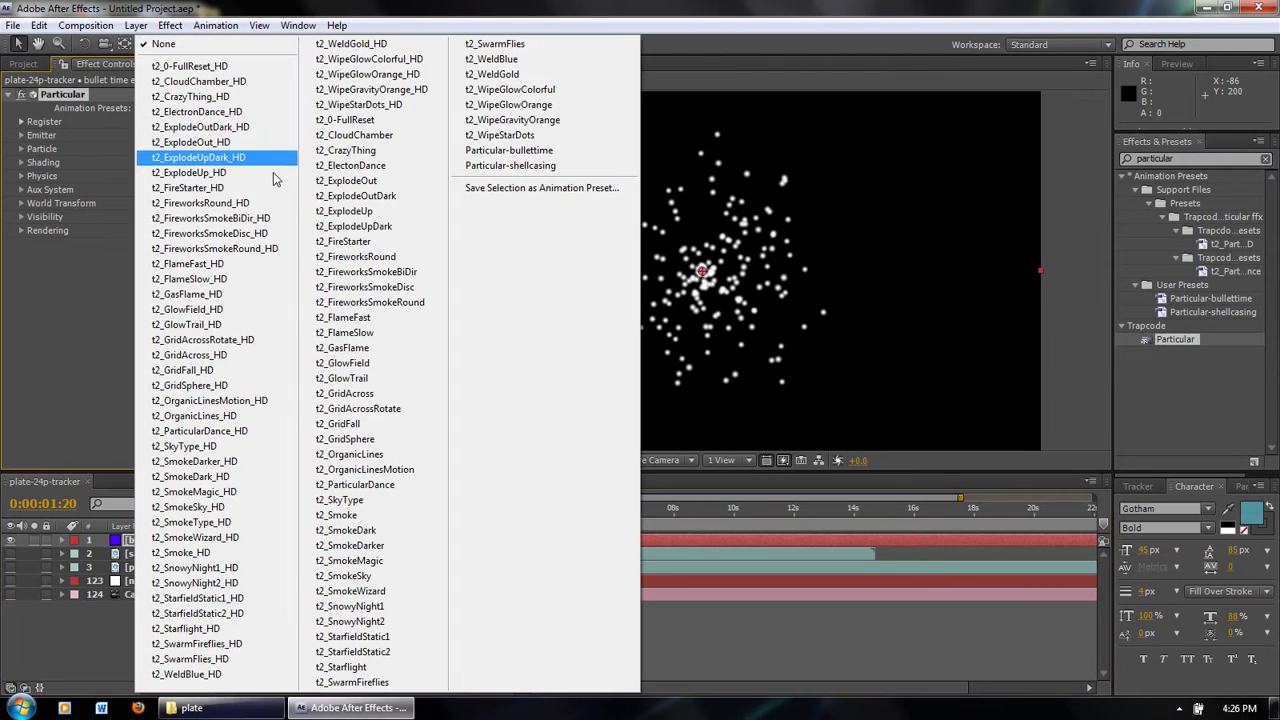
{"action": "left_click", "coordinate": [541, 152]}
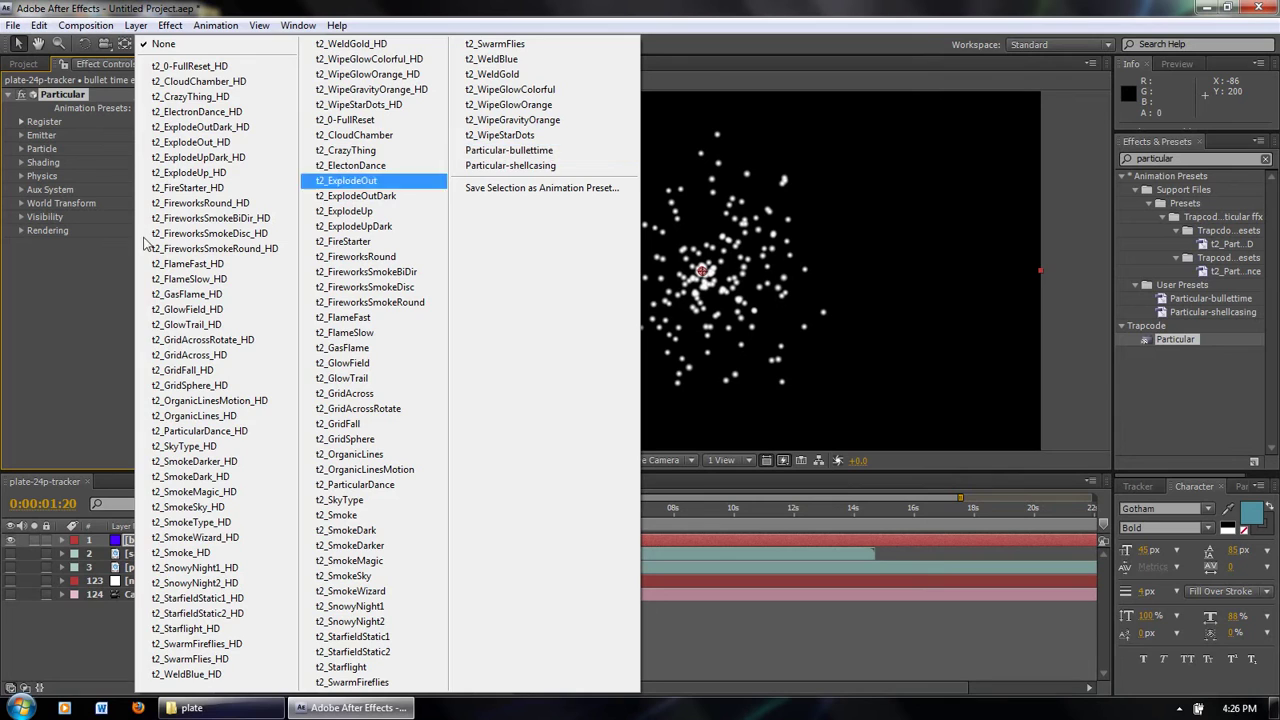
{"action": "left_click", "coordinate": [70, 257]}
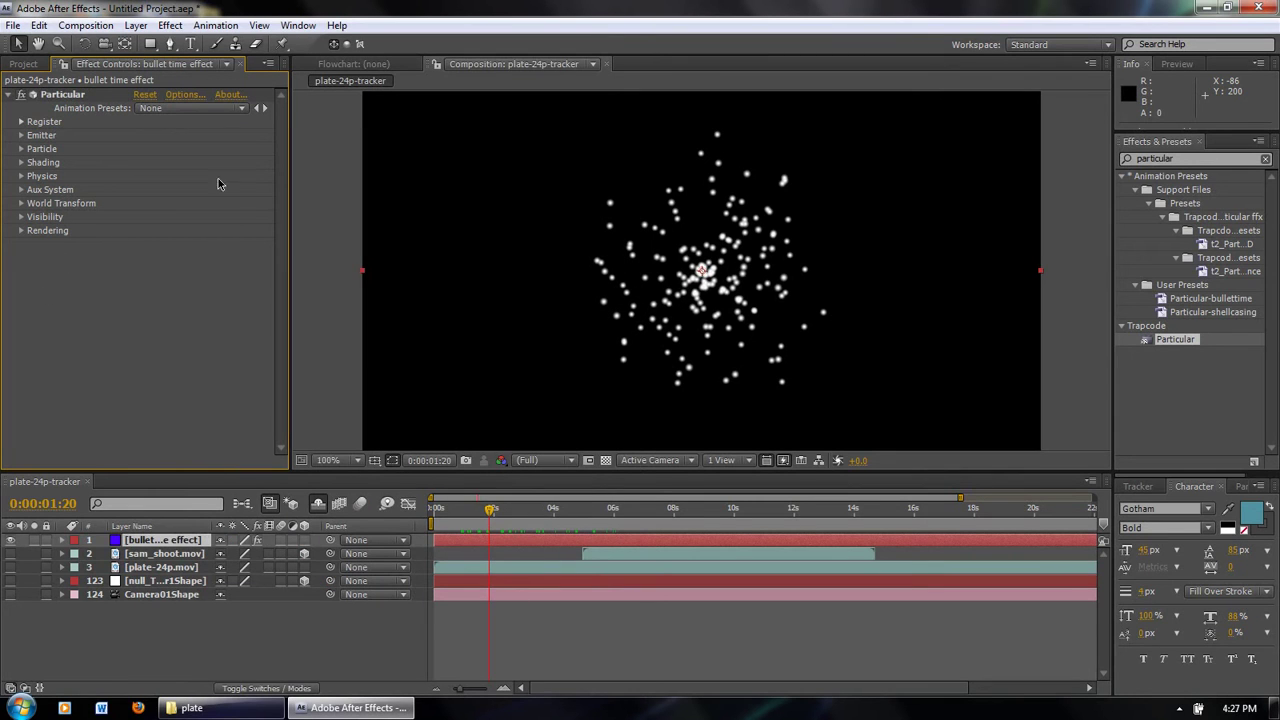
{"action": "left_click", "coordinate": [21, 135]}
- Set the emitter direction to Directional with Velocity and Velocity Random at 0
{"action": "scroll", "coordinate": [138, 185], "scroll_direction": "down", "scroll_amount": 1}
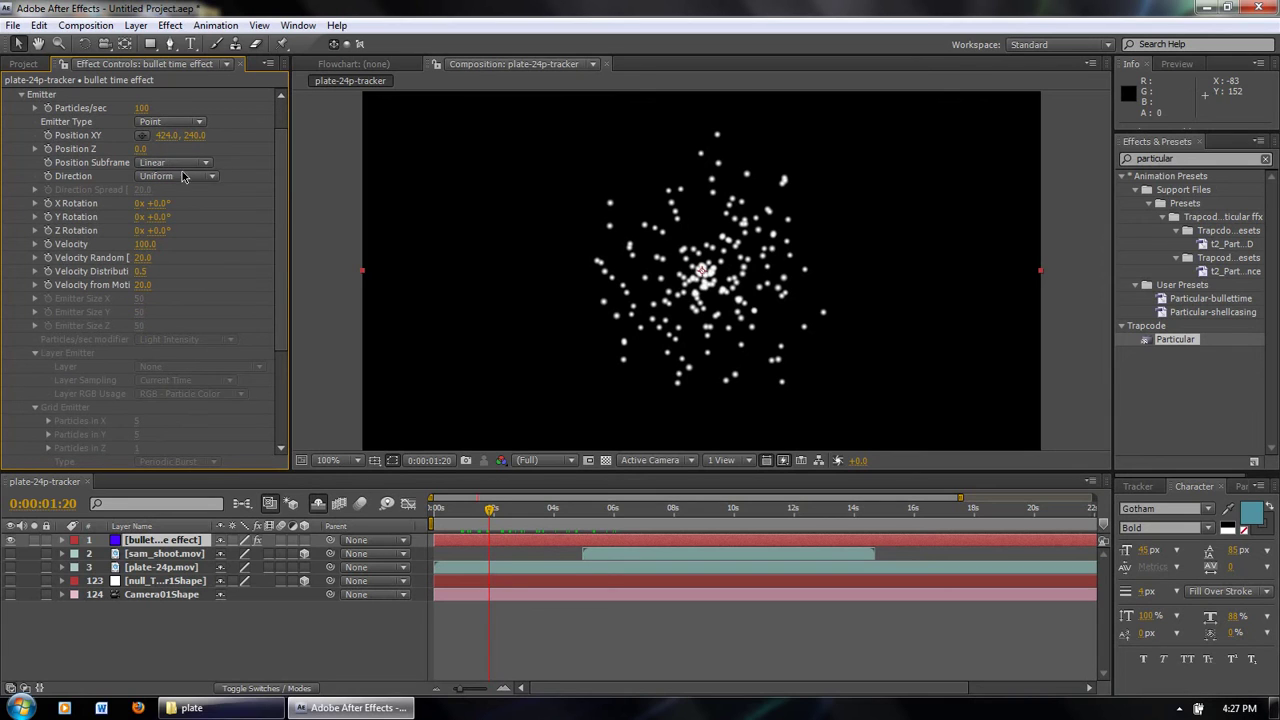
{"action": "left_click", "coordinate": [182, 176]}
{"action": "left_click", "coordinate": [184, 199]}
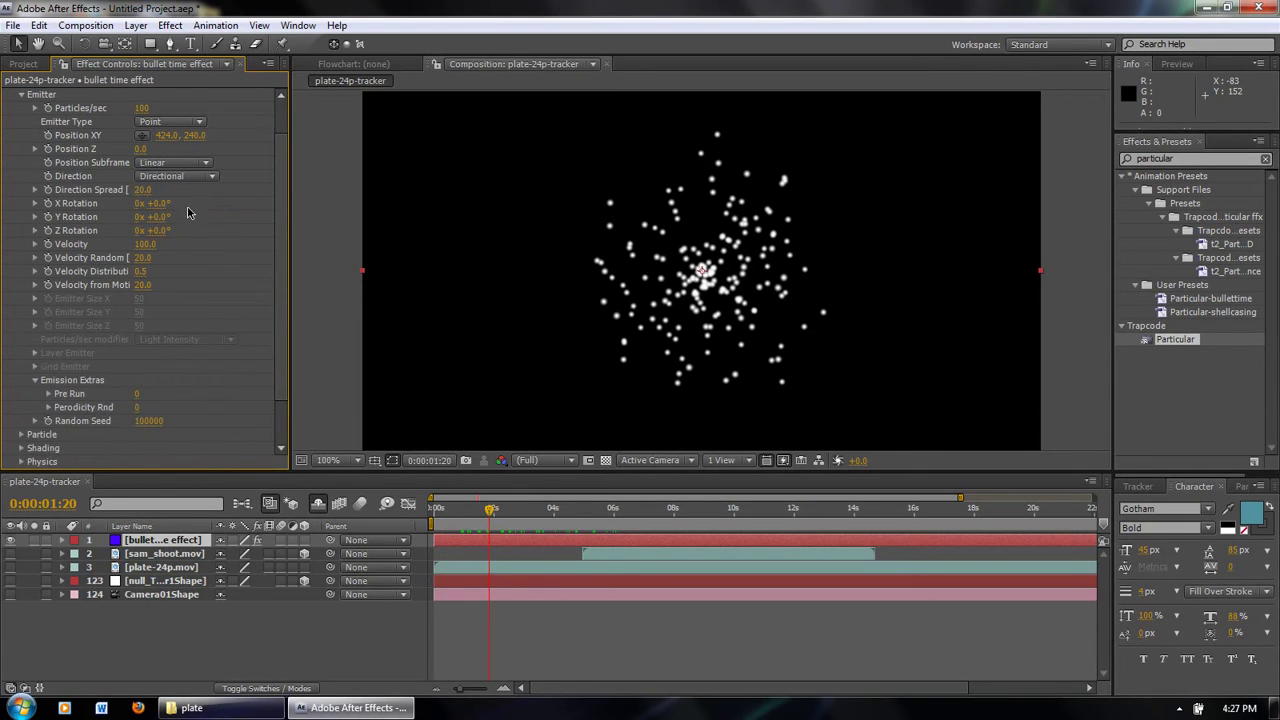
{"action": "left_click", "coordinate": [146, 245]}
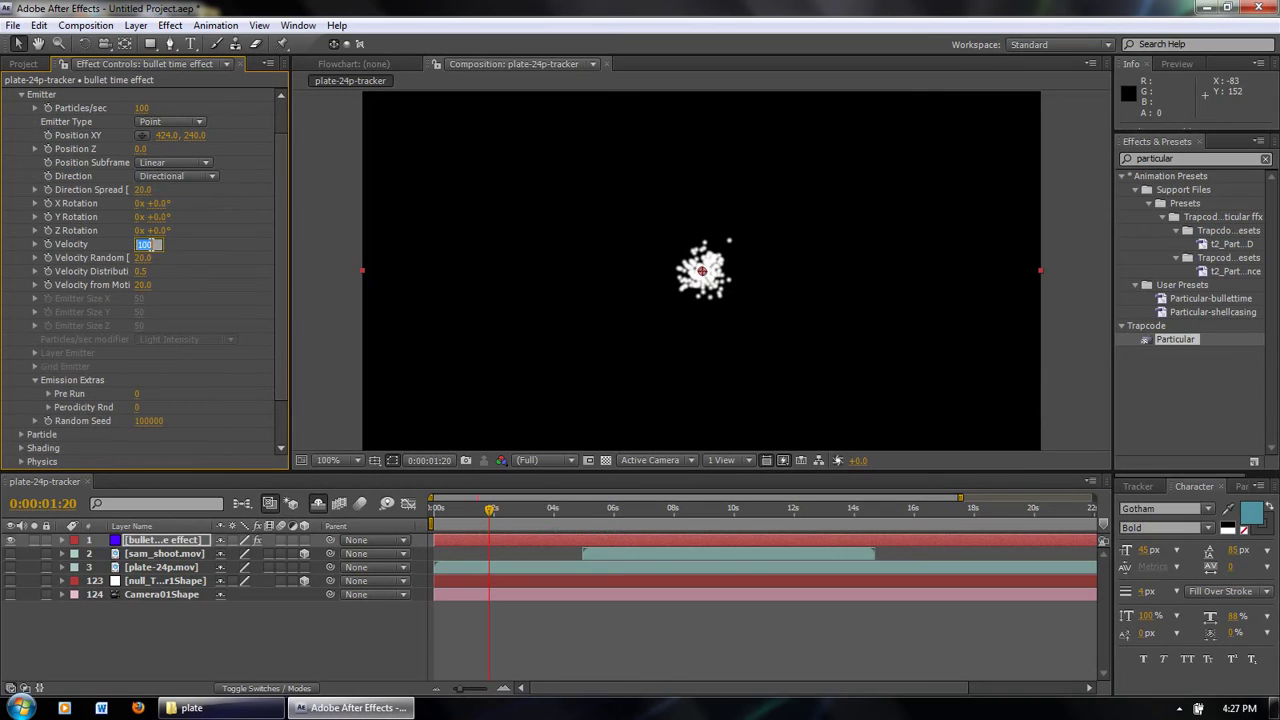
{"action": "left_click", "coordinate": [143, 258]}
{"action": "key", "text": "Return"}
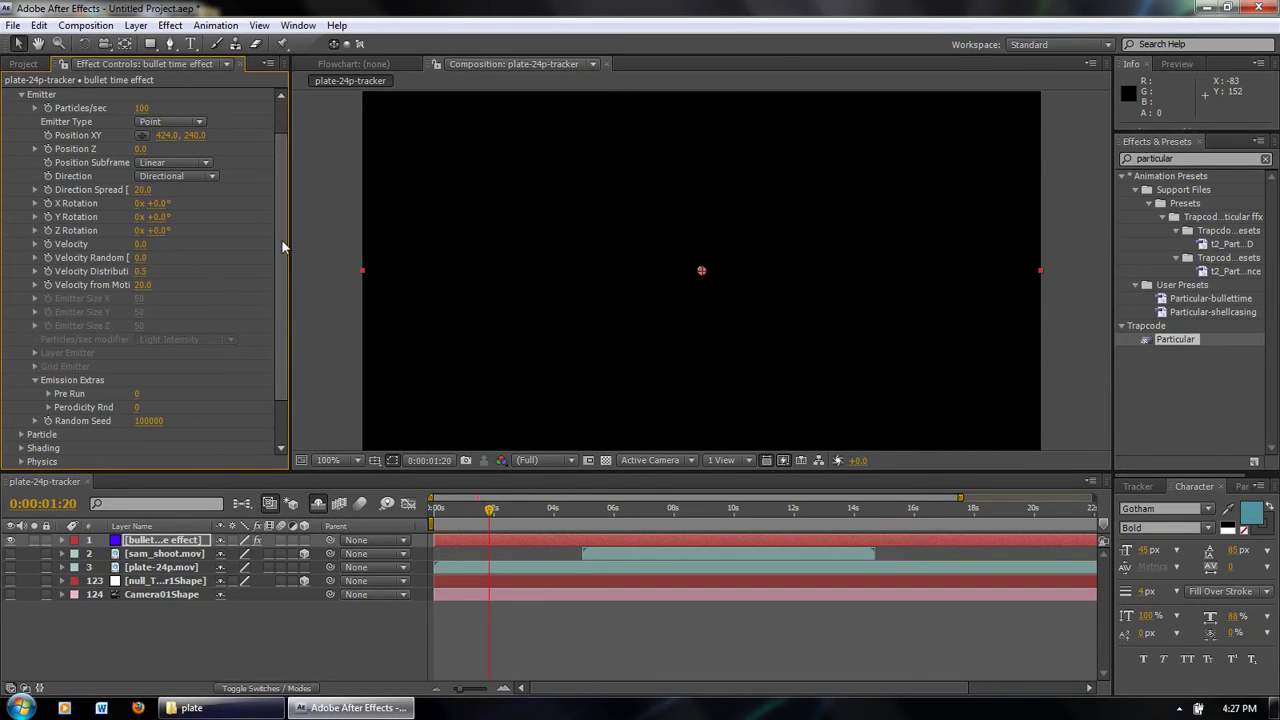
- Set the particle Size to 7 in Particular's Particle settings
{"action": "scroll", "coordinate": [283, 245], "scroll_direction": "down", "scroll_amount": 3}
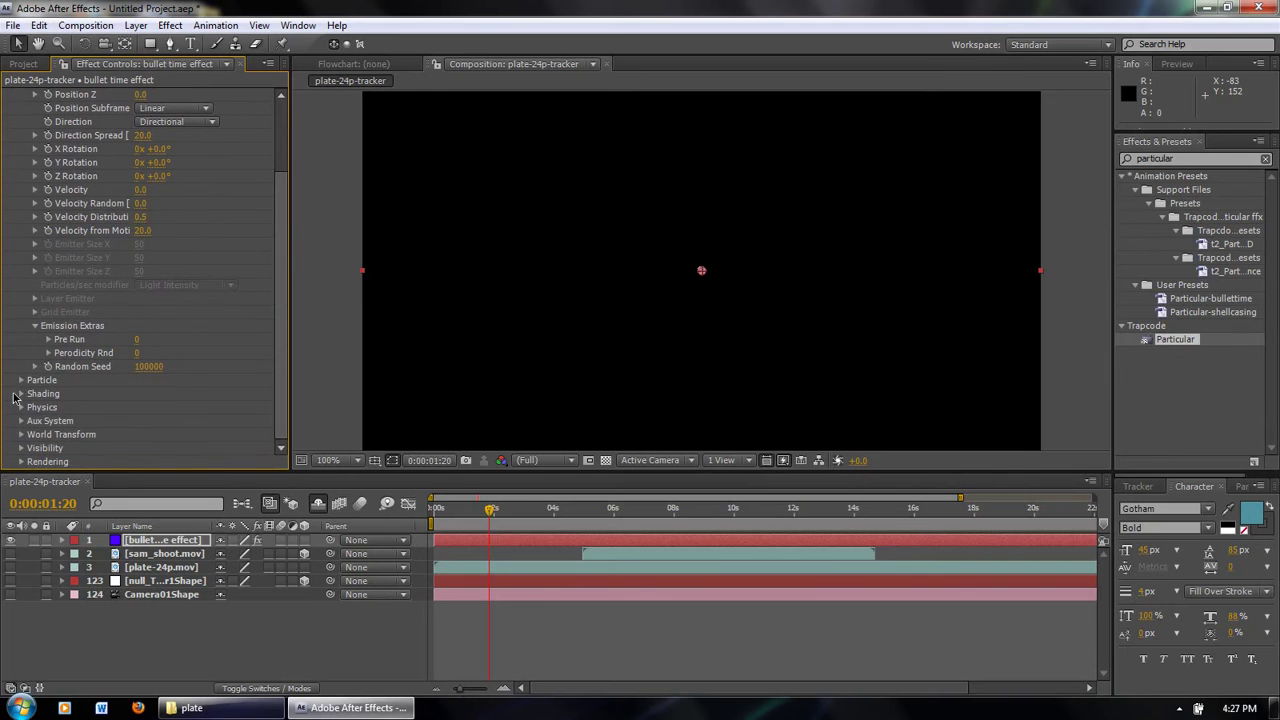
{"action": "left_click", "coordinate": [21, 380]}
{"action": "scroll", "coordinate": [280, 240], "scroll_direction": "down", "scroll_amount": 8}
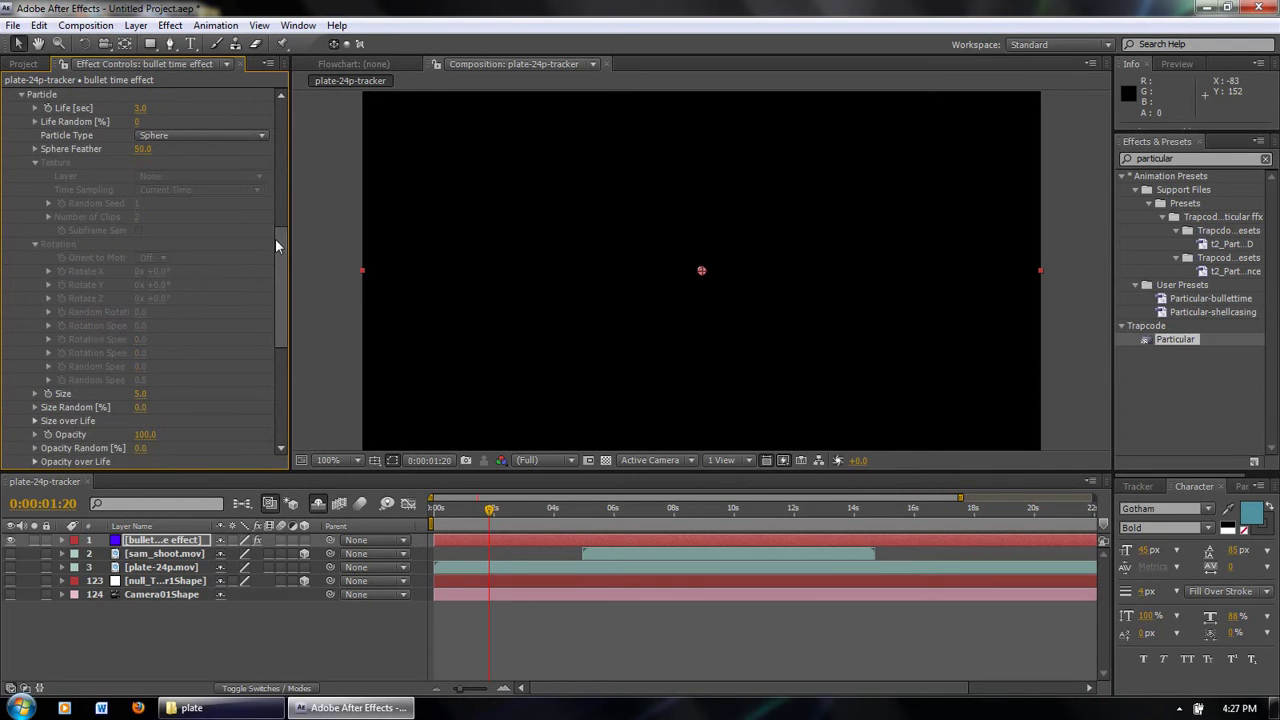
{"action": "left_click_drag", "start_coordinate": [277, 260], "coordinate": [281, 303]}
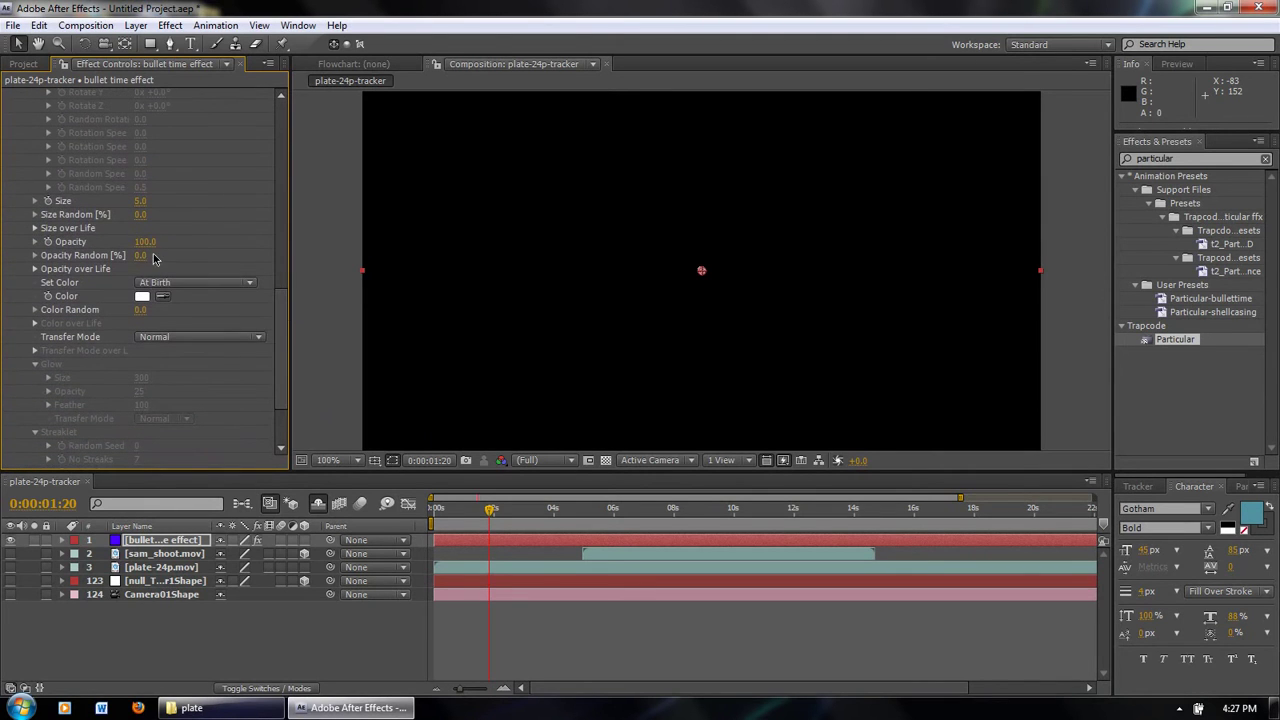
{"action": "left_click", "coordinate": [138, 204]}
{"action": "type", "text": "7"}
{"action": "key", "text": "Return"}
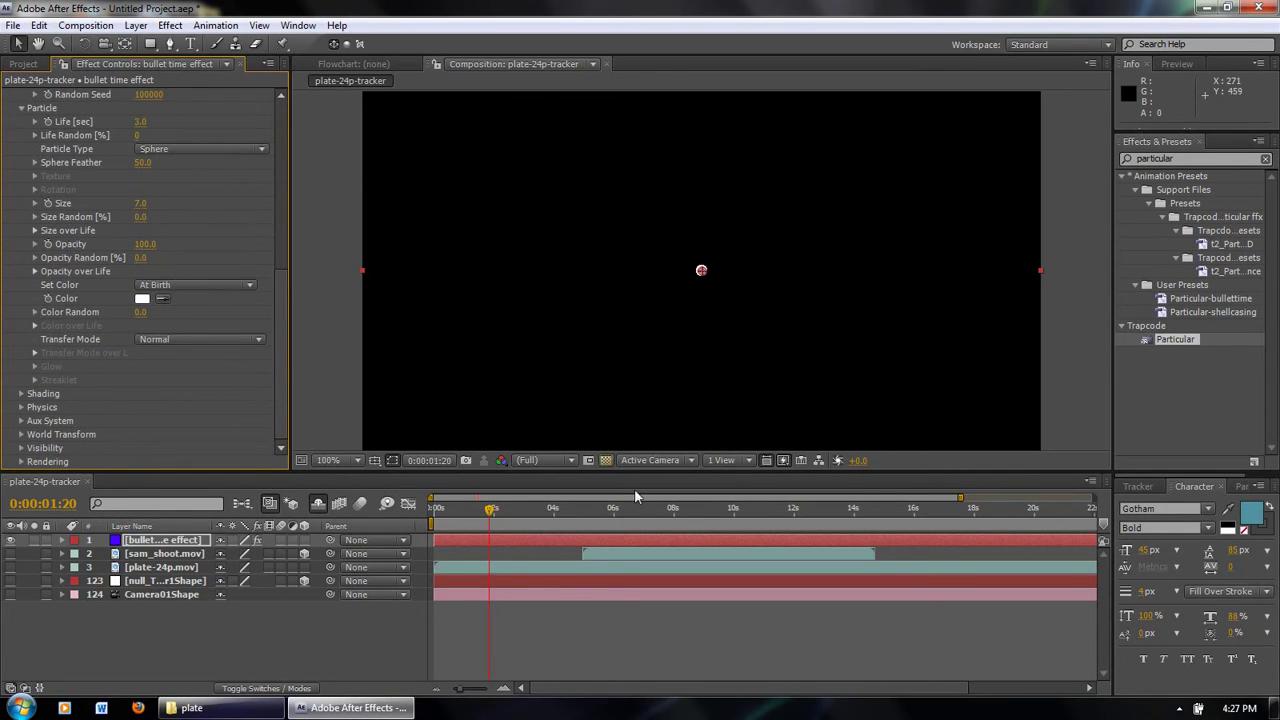
{"action": "mouse_move", "coordinate": [490, 510]}
{"action": "left_mouse_down"}
{"action": "mouse_move", "coordinate": [524, 510]}
{"action": "mouse_move", "coordinate": [501, 510]}
{"action": "left_mouse_up"}
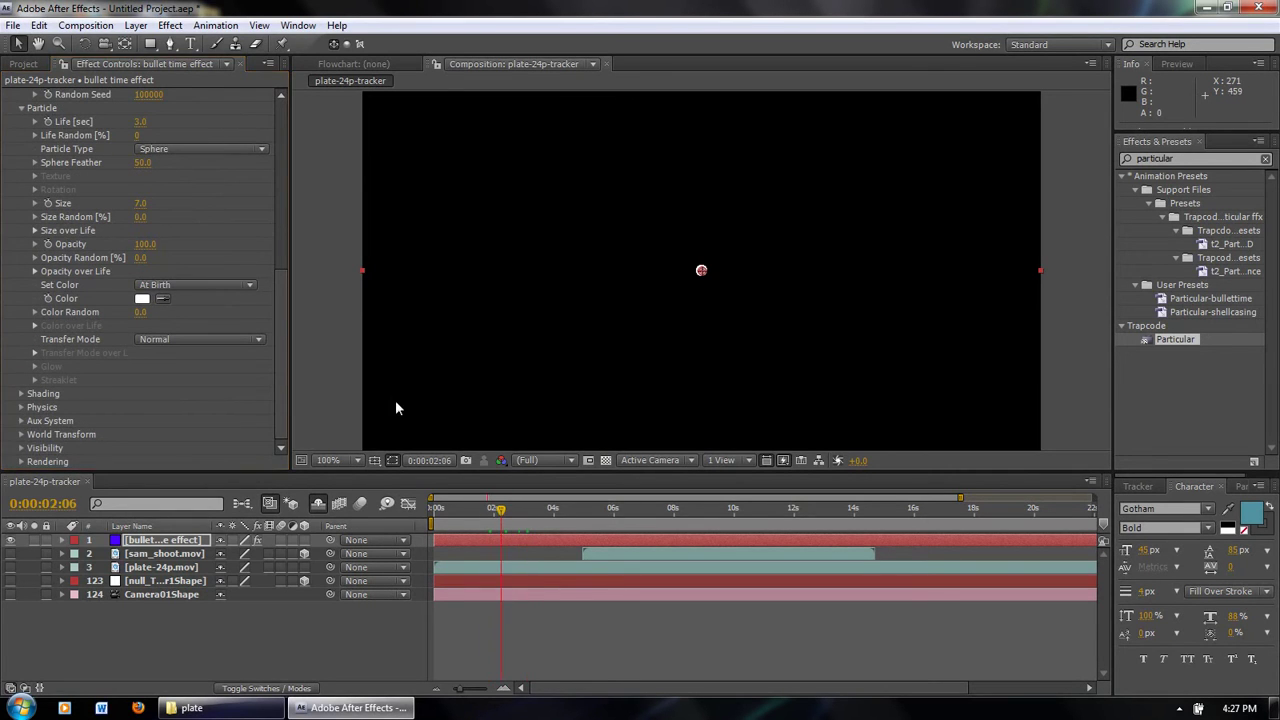
{"action": "left_click_drag", "start_coordinate": [281, 310], "coordinate": [285, 120]}
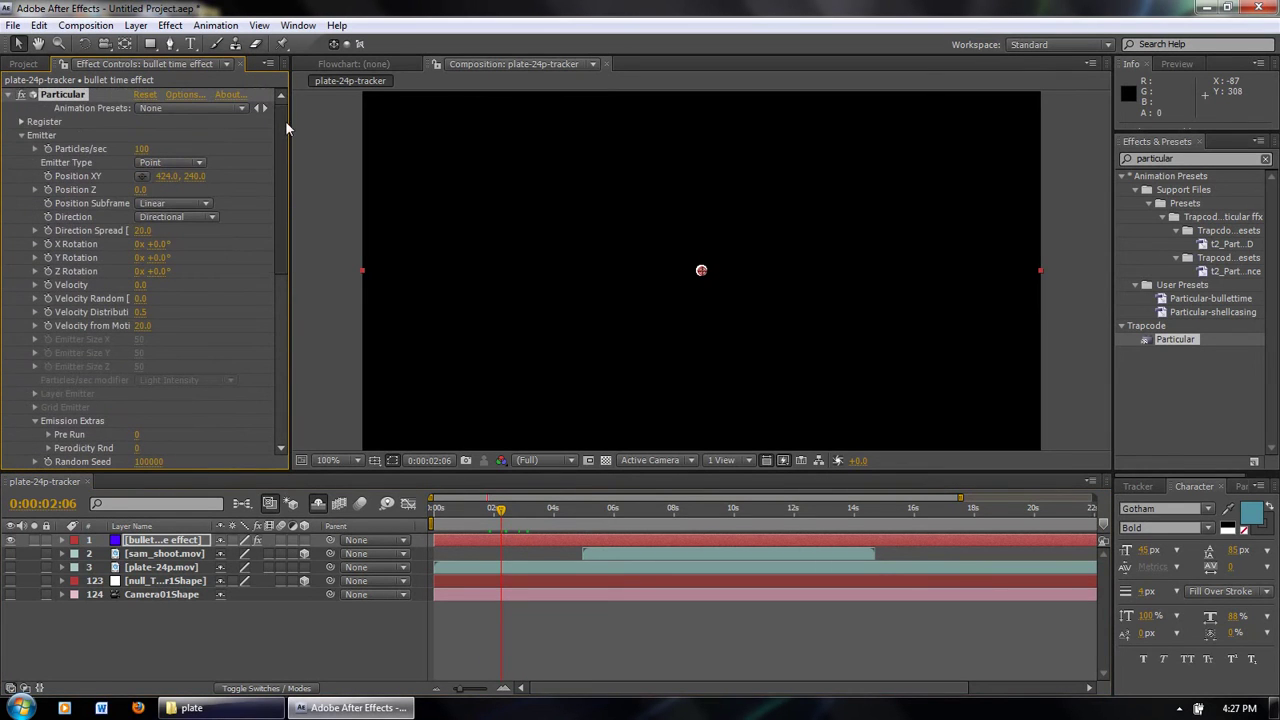
{"action": "left_click", "coordinate": [21, 135]}
{"action": "left_click", "coordinate": [21, 148]}
- Place the Particular emitter at the left of frame at 0:00:01:08
{"action": "left_click_drag", "start_coordinate": [502, 512], "coordinate": [525, 512]}
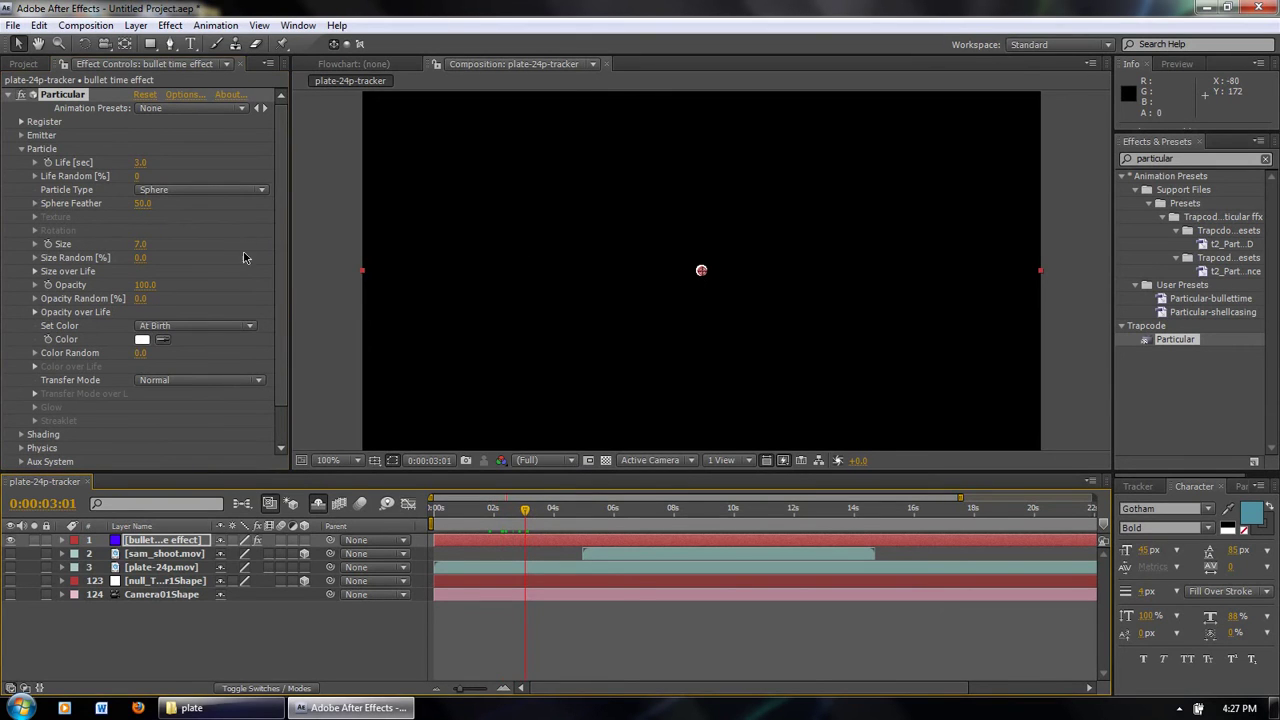
{"action": "left_click", "coordinate": [26, 136]}
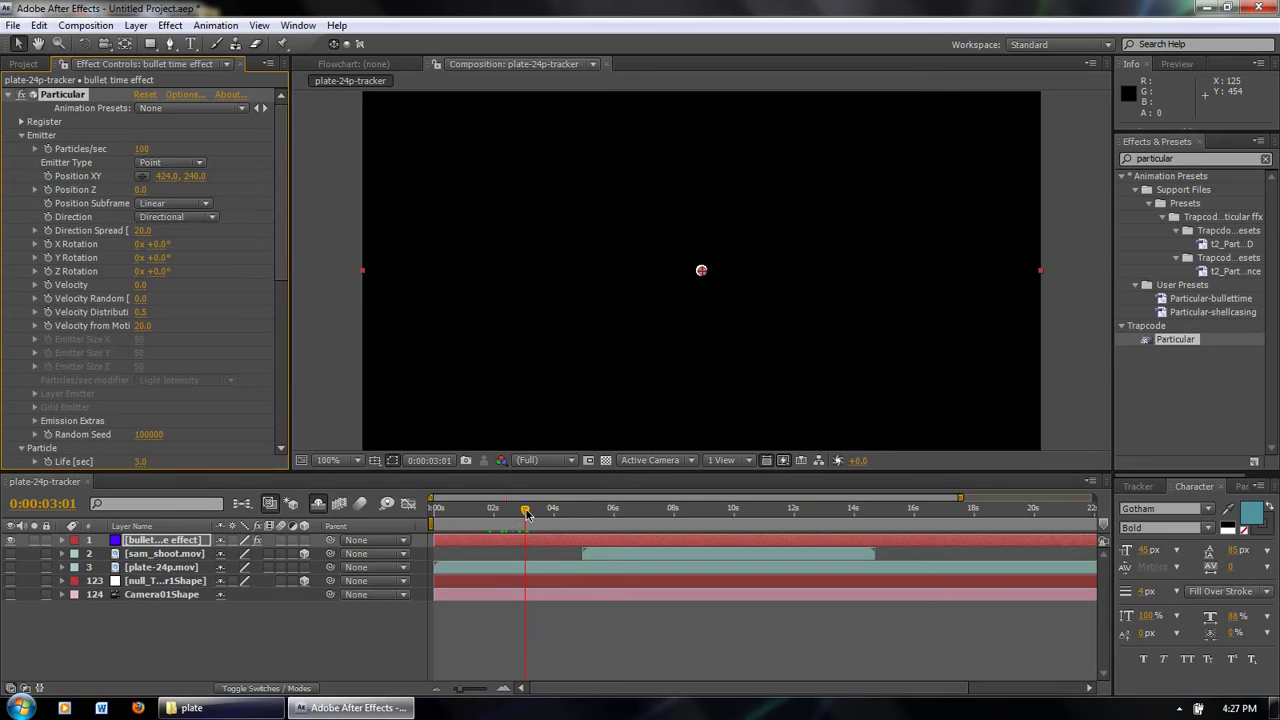
{"action": "left_click_drag", "start_coordinate": [527, 512], "coordinate": [466, 512]}
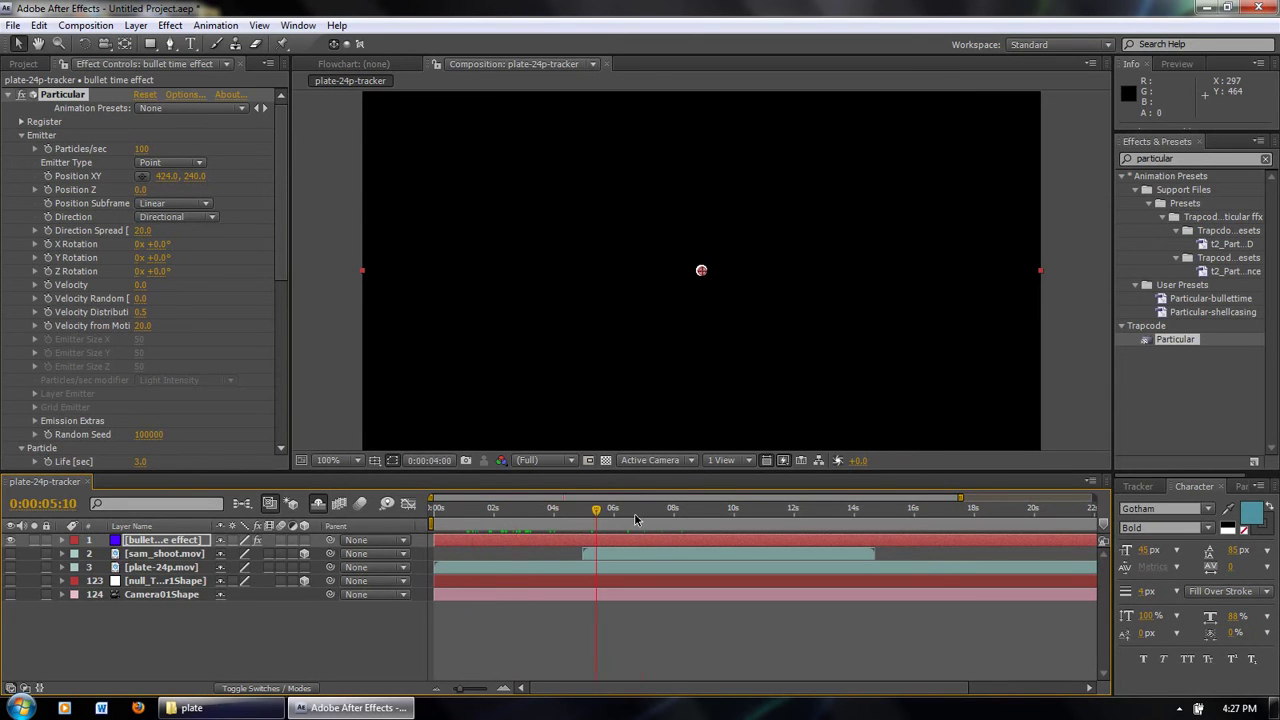
{"action": "left_click", "coordinate": [474, 512]}
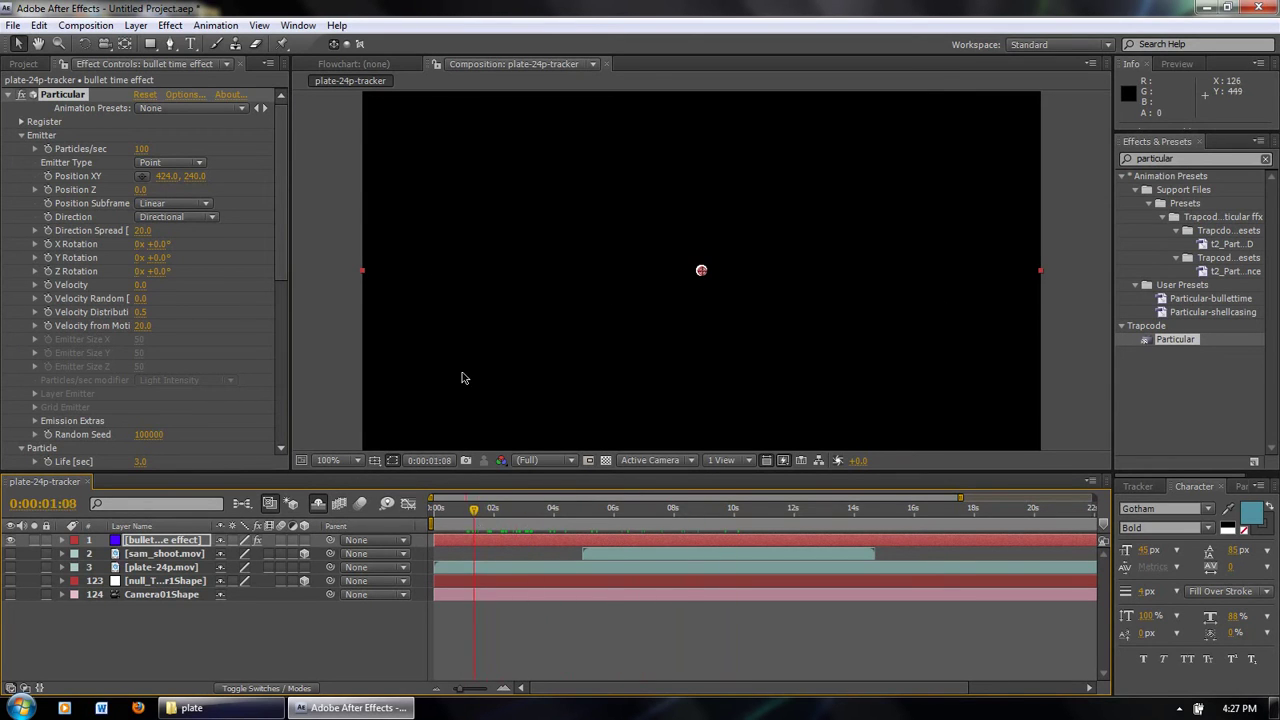
{"action": "left_click", "coordinate": [142, 175]}
{"action": "left_click", "coordinate": [447, 280]}
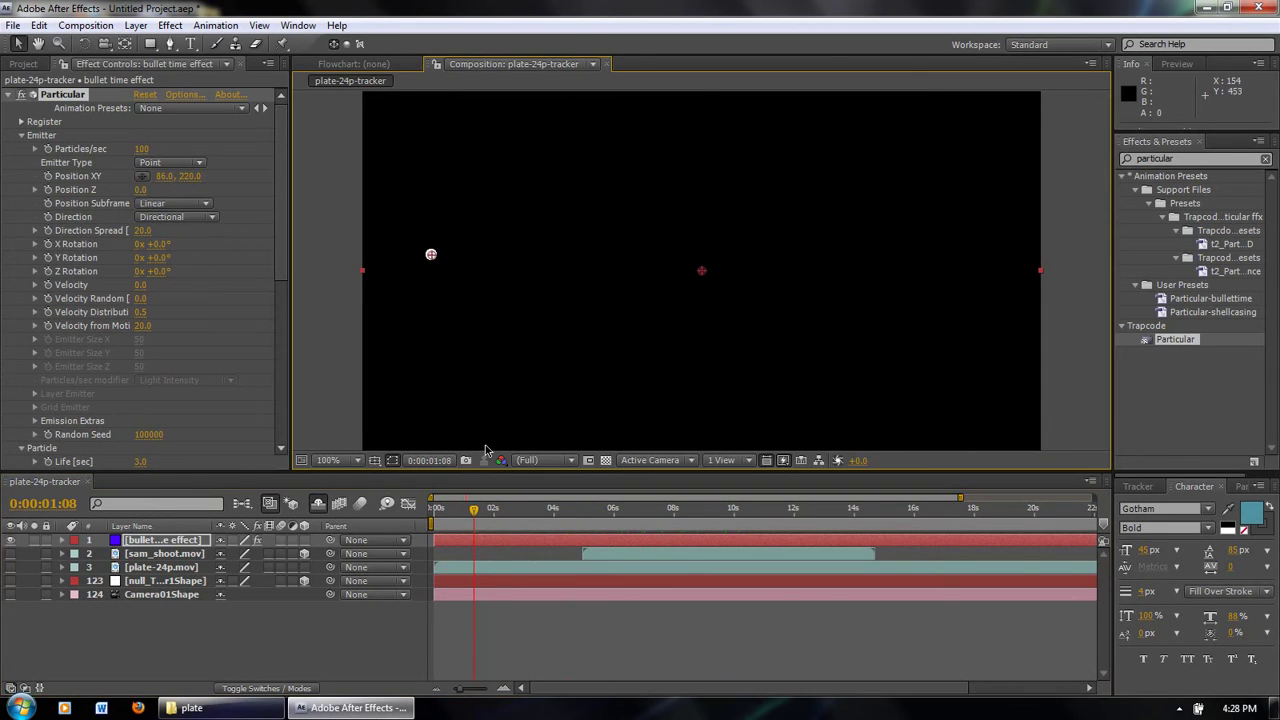
- Keyframe Position XY and drag the emitter right at 0:00:13:09 to draw the white trail
{"action": "left_click_drag", "start_coordinate": [477, 512], "coordinate": [668, 510]}
{"action": "mouse_move", "coordinate": [431, 254]}
{"action": "left_mouse_down"}
{"action": "mouse_move", "coordinate": [734, 300]}
{"action": "mouse_move", "coordinate": [925, 300]}
{"action": "left_mouse_up"}
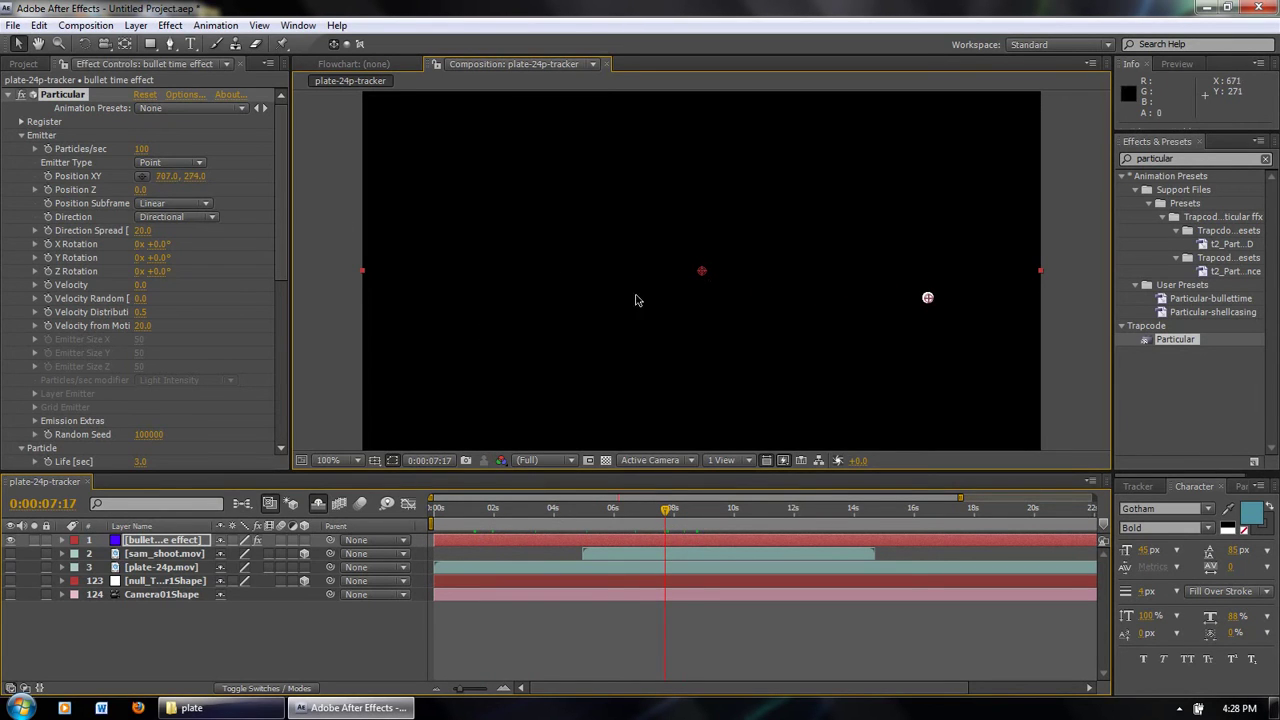
{"action": "key", "text": "ctrl+z"}
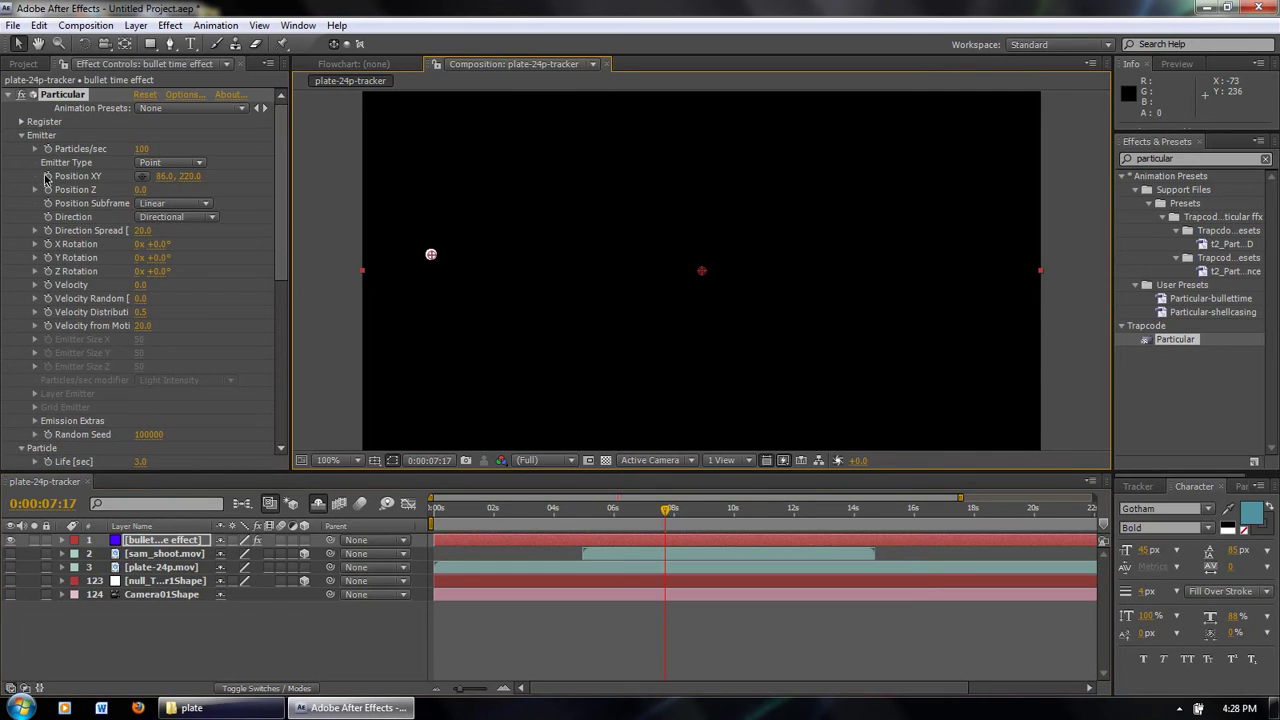
{"action": "left_click", "coordinate": [83, 216]}
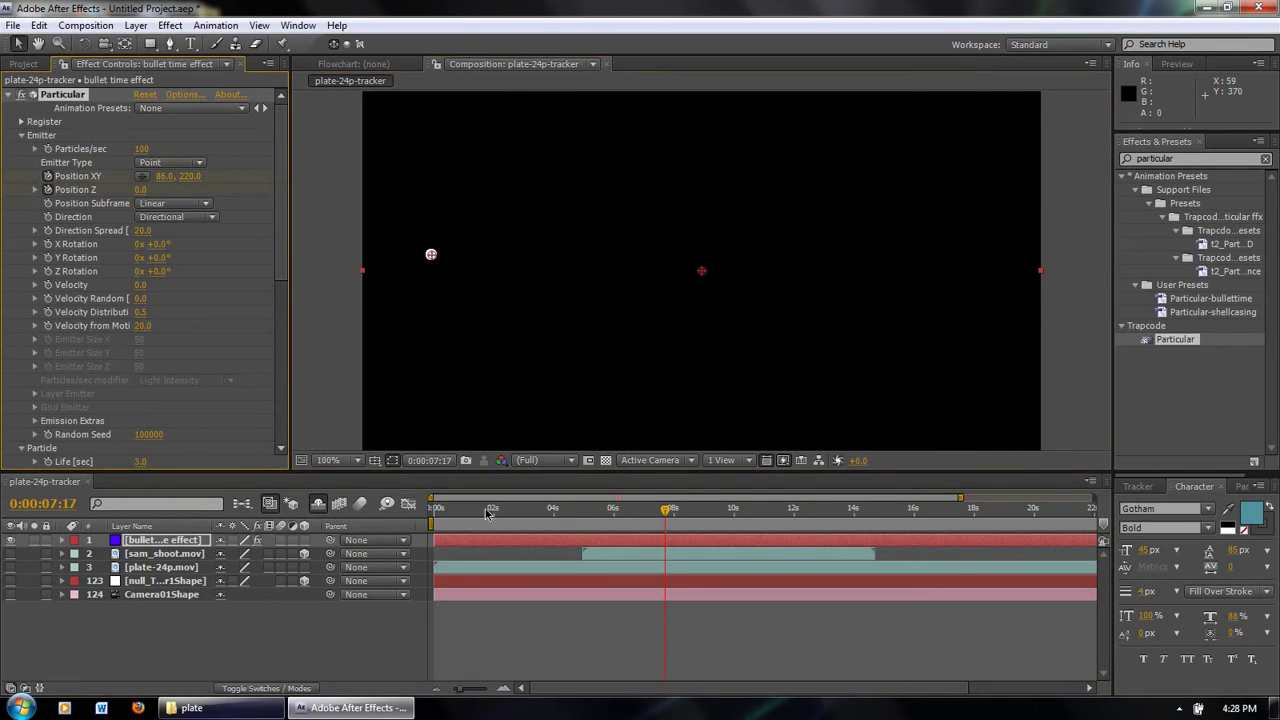
{"action": "left_click_drag", "start_coordinate": [666, 509], "coordinate": [834, 510]}
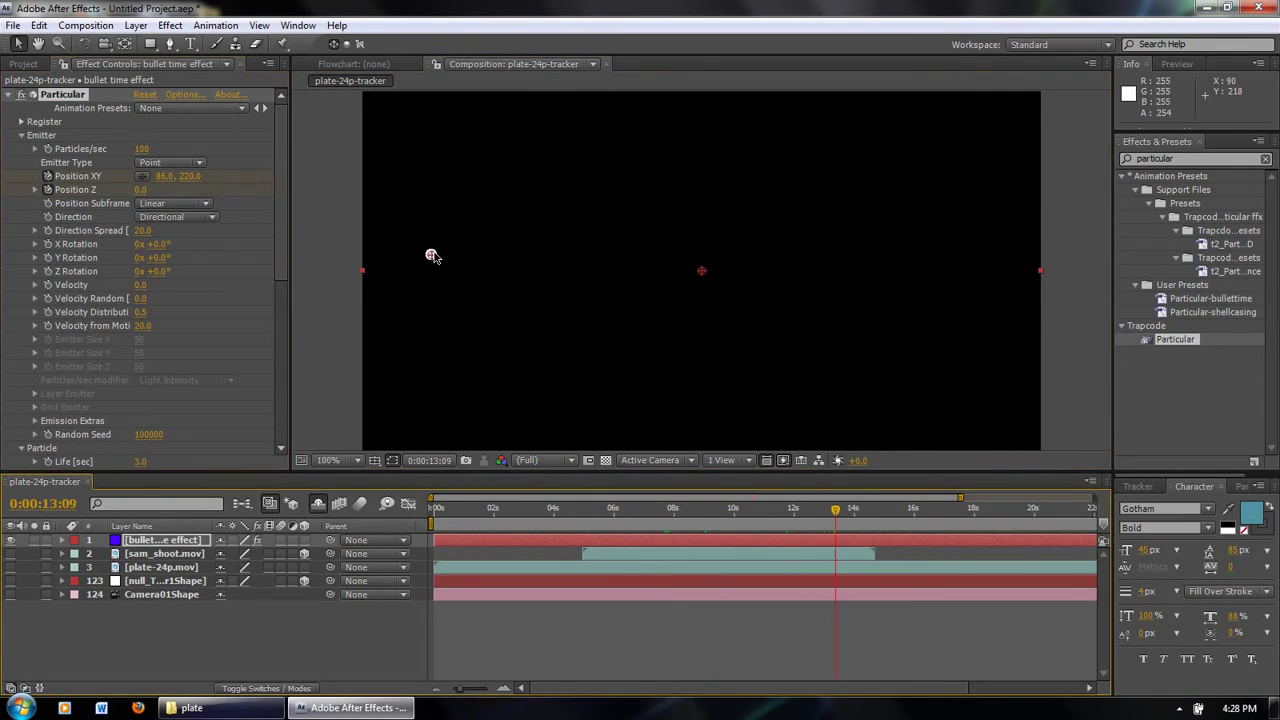
{"action": "mouse_move", "coordinate": [431, 254]}
{"action": "left_mouse_down"}
{"action": "mouse_move", "coordinate": [680, 283]}
{"action": "mouse_move", "coordinate": [923, 289]}
{"action": "left_mouse_up"}
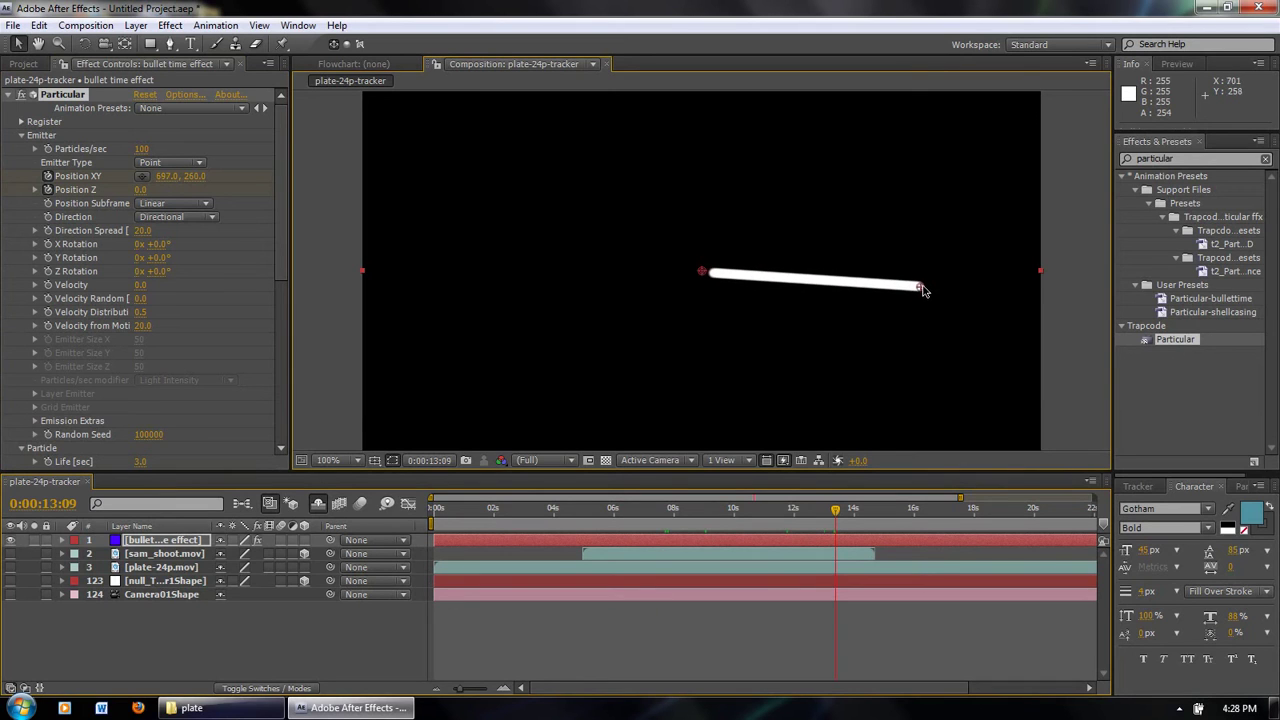
{"action": "mouse_move", "coordinate": [836, 510]}
{"action": "left_mouse_down"}
{"action": "mouse_move", "coordinate": [593, 510]}
{"action": "mouse_move", "coordinate": [805, 508]}
{"action": "mouse_move", "coordinate": [759, 513]}
{"action": "left_mouse_up"}
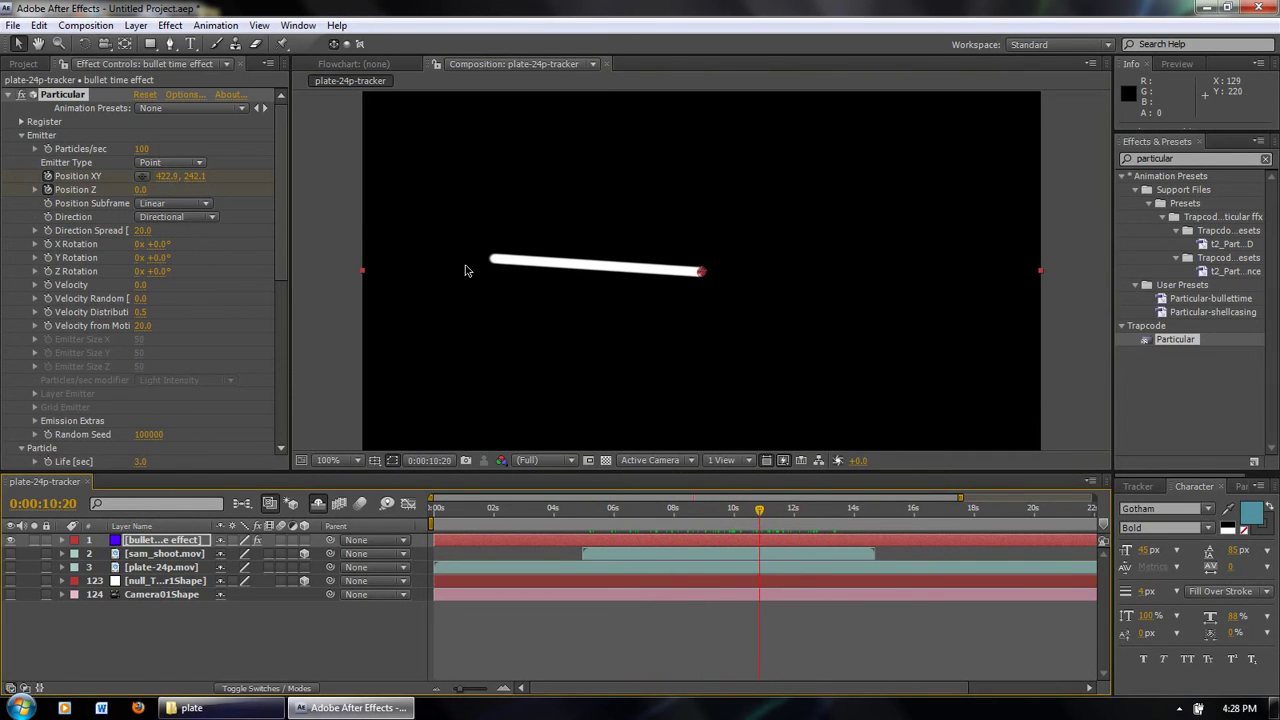
- Raise particle Life to 13.2 seconds to lengthen the trail
{"action": "left_click", "coordinate": [283, 224]}
{"action": "scroll", "coordinate": [283, 224], "scroll_direction": "down", "scroll_amount": 3}
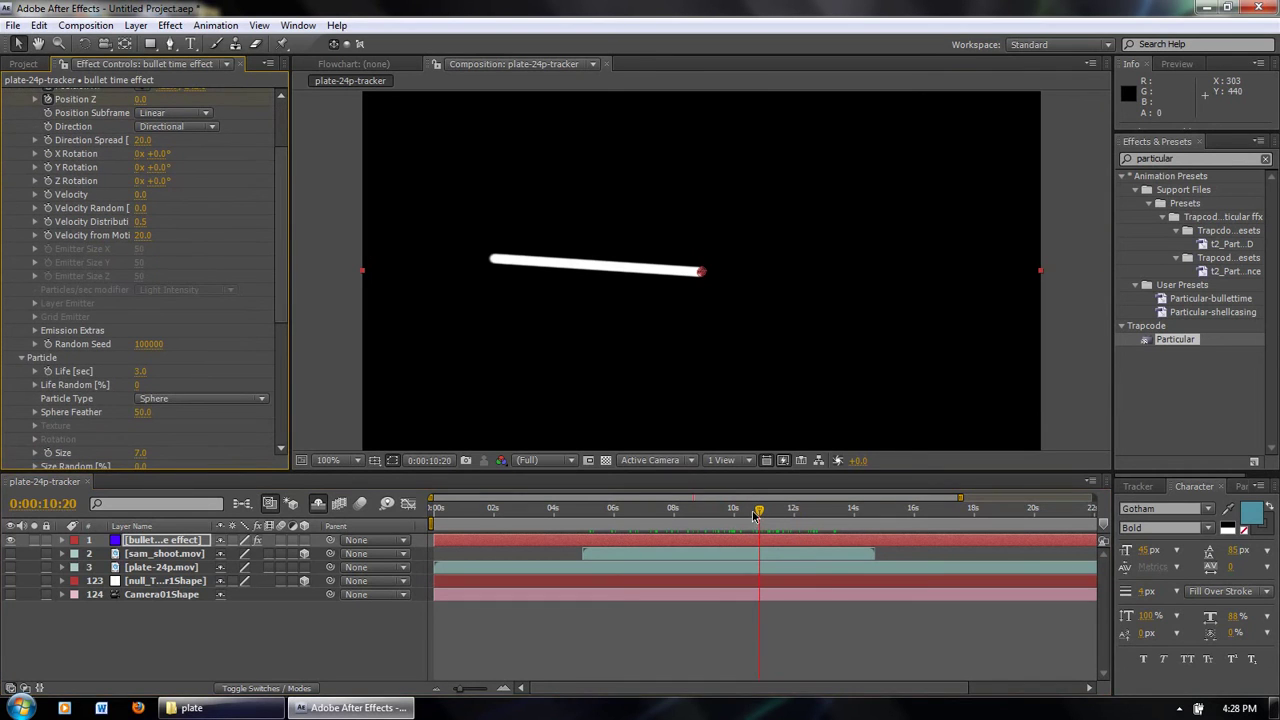
{"action": "left_click_drag", "start_coordinate": [757, 516], "coordinate": [771, 510]}
{"action": "left_click_drag", "start_coordinate": [281, 214], "coordinate": [268, 262]}
{"action": "scroll", "coordinate": [200, 264], "scroll_direction": "down", "scroll_amount": 1}
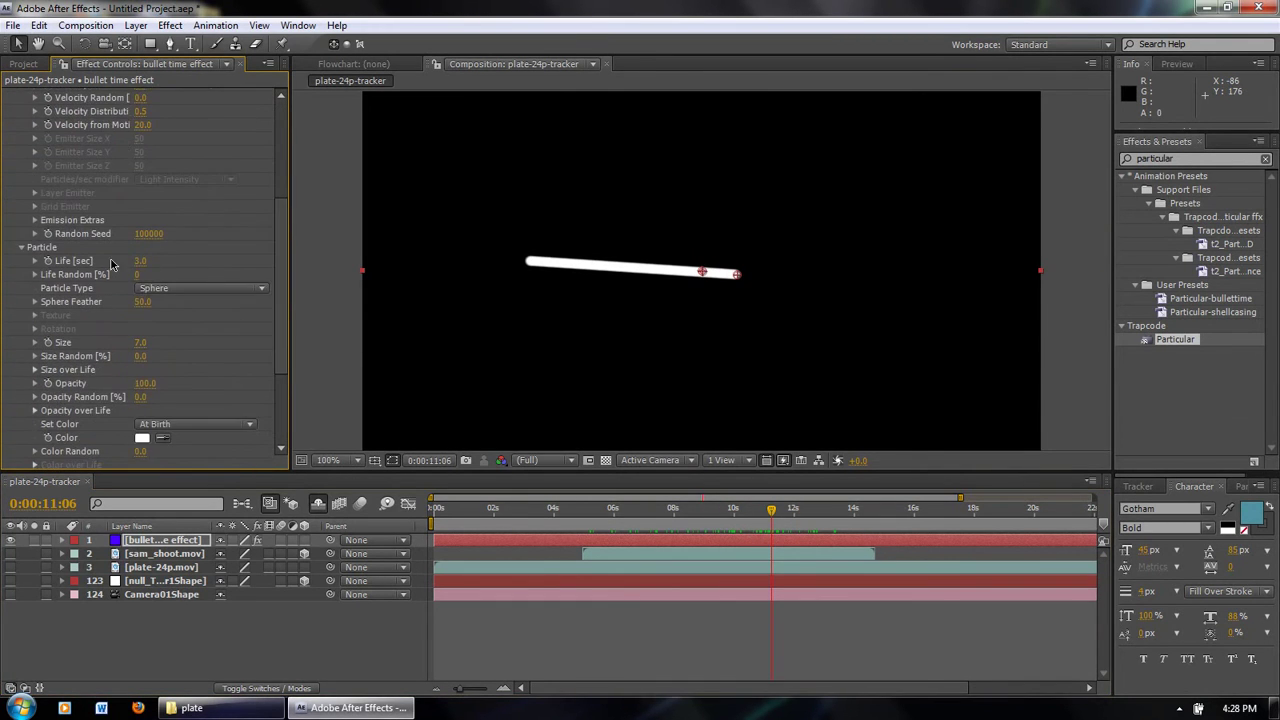
{"action": "left_click_drag", "start_coordinate": [143, 264], "coordinate": [172, 255]}
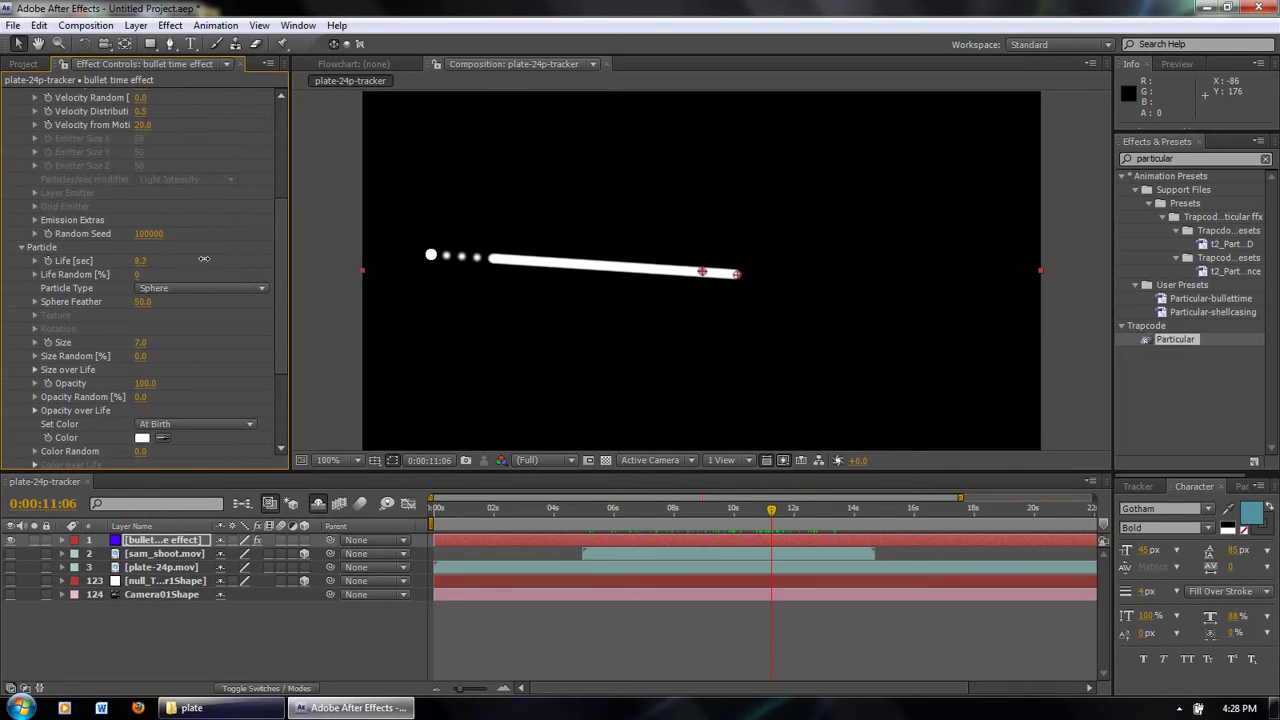
{"action": "mouse_move", "coordinate": [775, 514]}
{"action": "left_mouse_down"}
{"action": "mouse_move", "coordinate": [885, 509]}
{"action": "mouse_move", "coordinate": [783, 530]}
{"action": "left_mouse_up"}
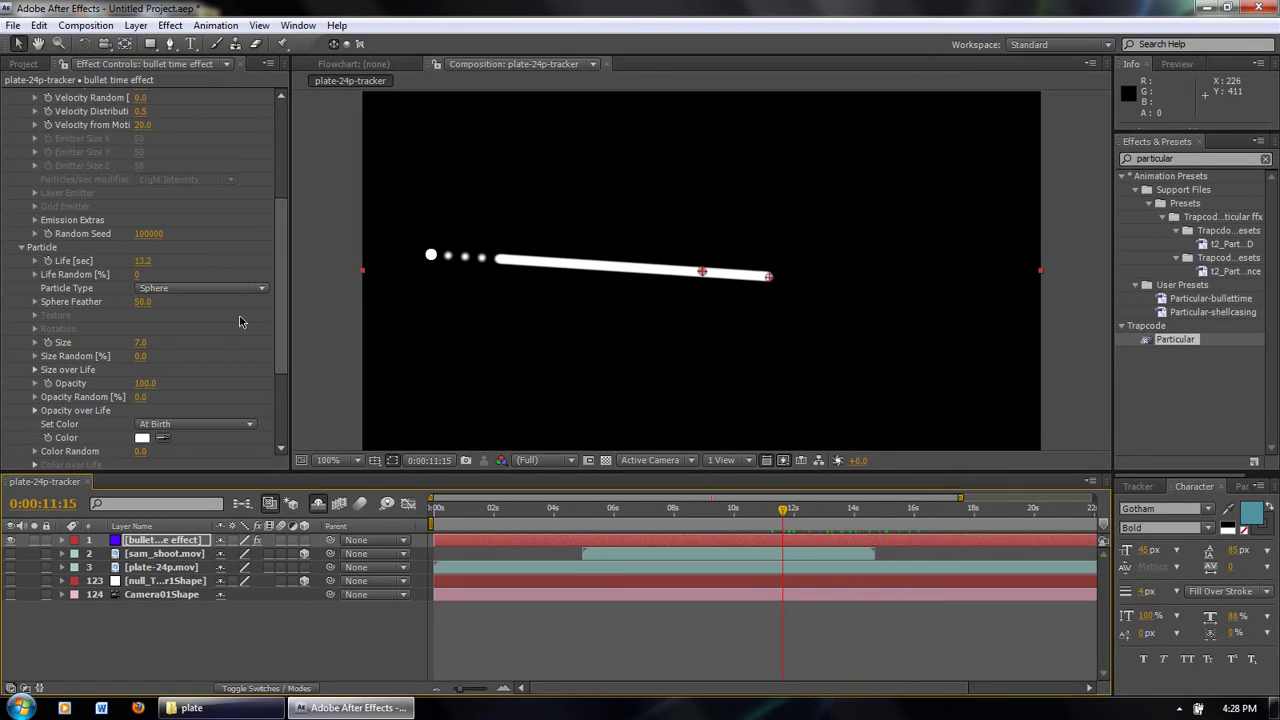
- Set Size Random to 62 and particle Size to 4, then review the trail
{"action": "left_click_drag", "start_coordinate": [281, 332], "coordinate": [281, 358]}
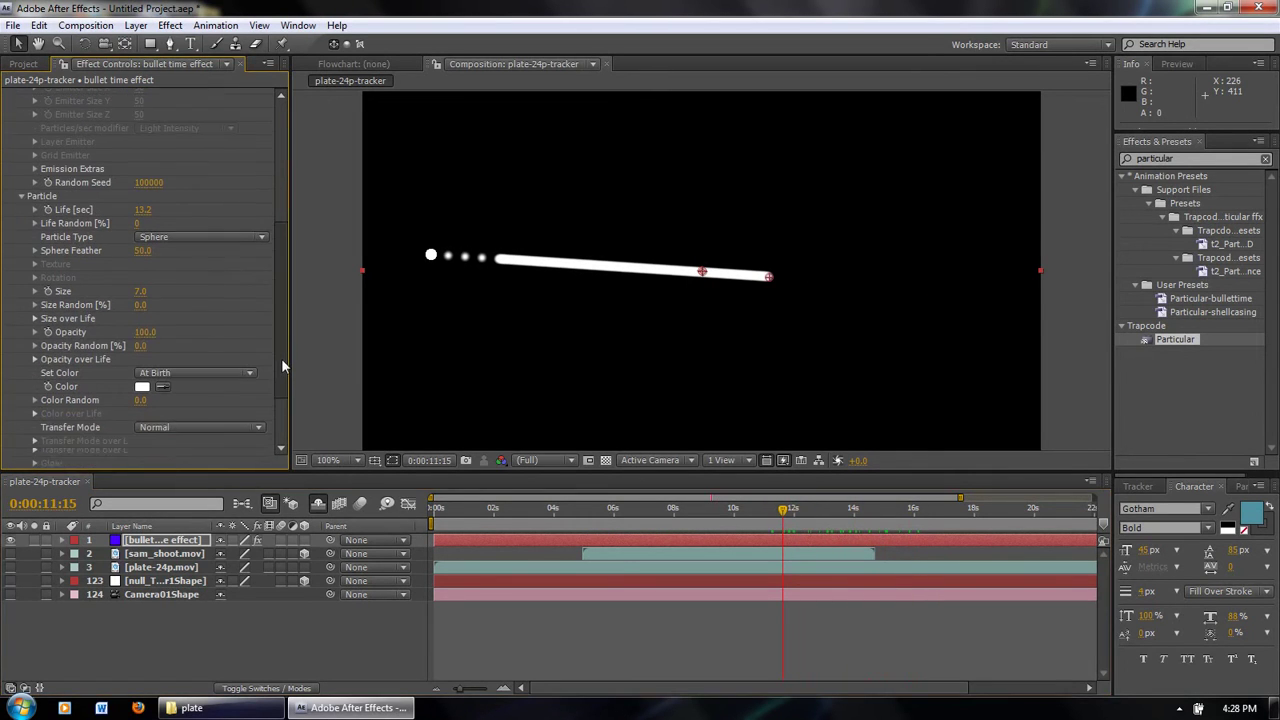
{"action": "left_click_drag", "start_coordinate": [139, 303], "coordinate": [197, 310]}
{"action": "left_click", "coordinate": [141, 288]}
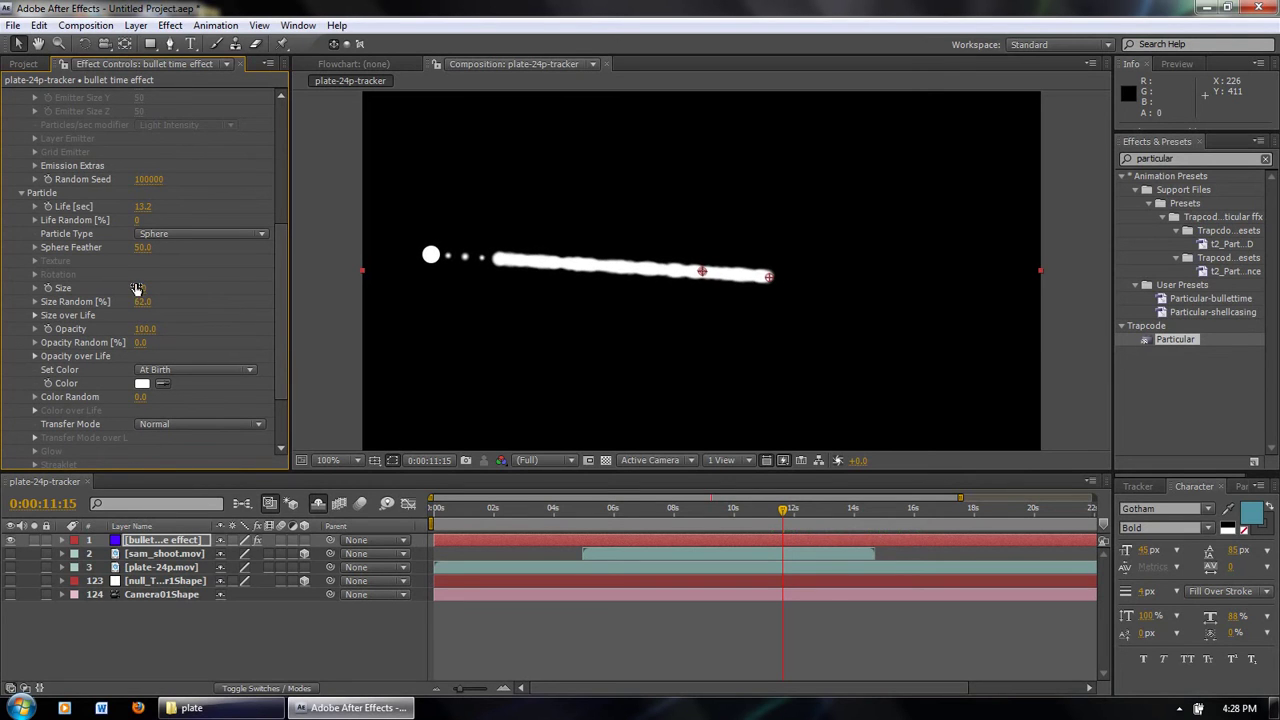
{"action": "type", "text": "4"}
{"action": "key", "text": "Return"}
{"action": "left_click_drag", "start_coordinate": [788, 513], "coordinate": [735, 520]}
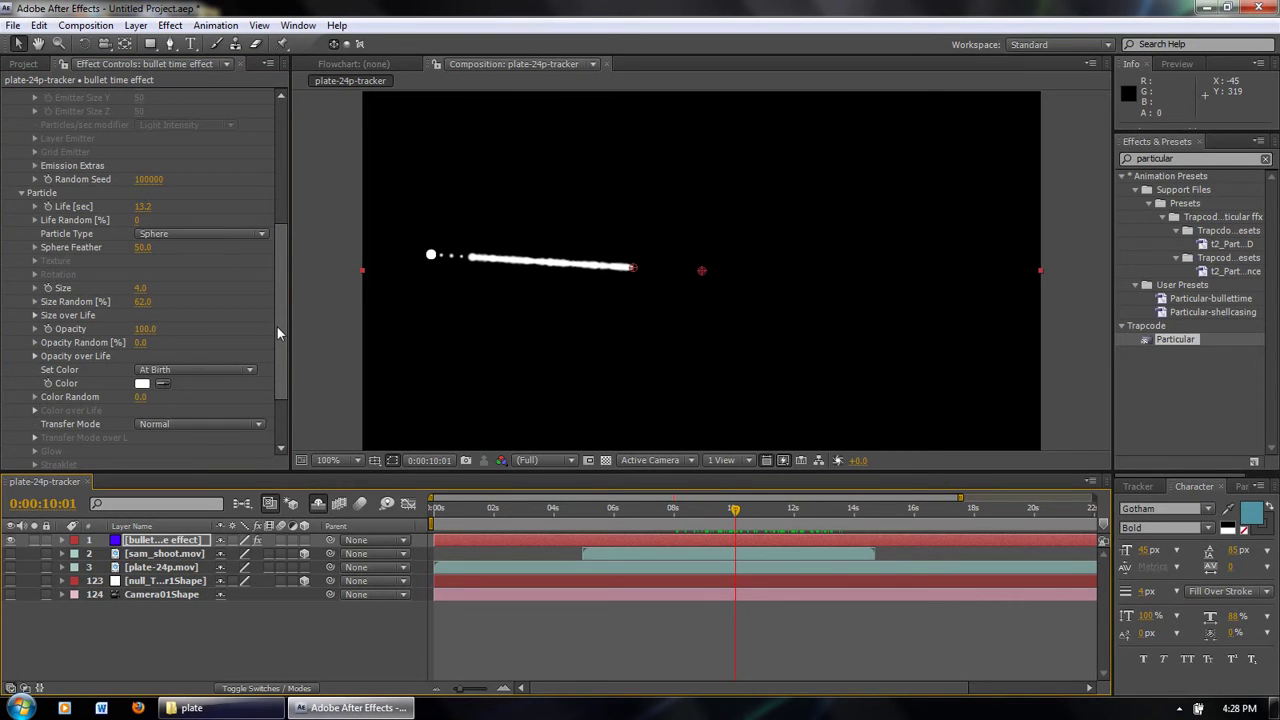
{"action": "left_click_drag", "start_coordinate": [277, 327], "coordinate": [271, 180]}
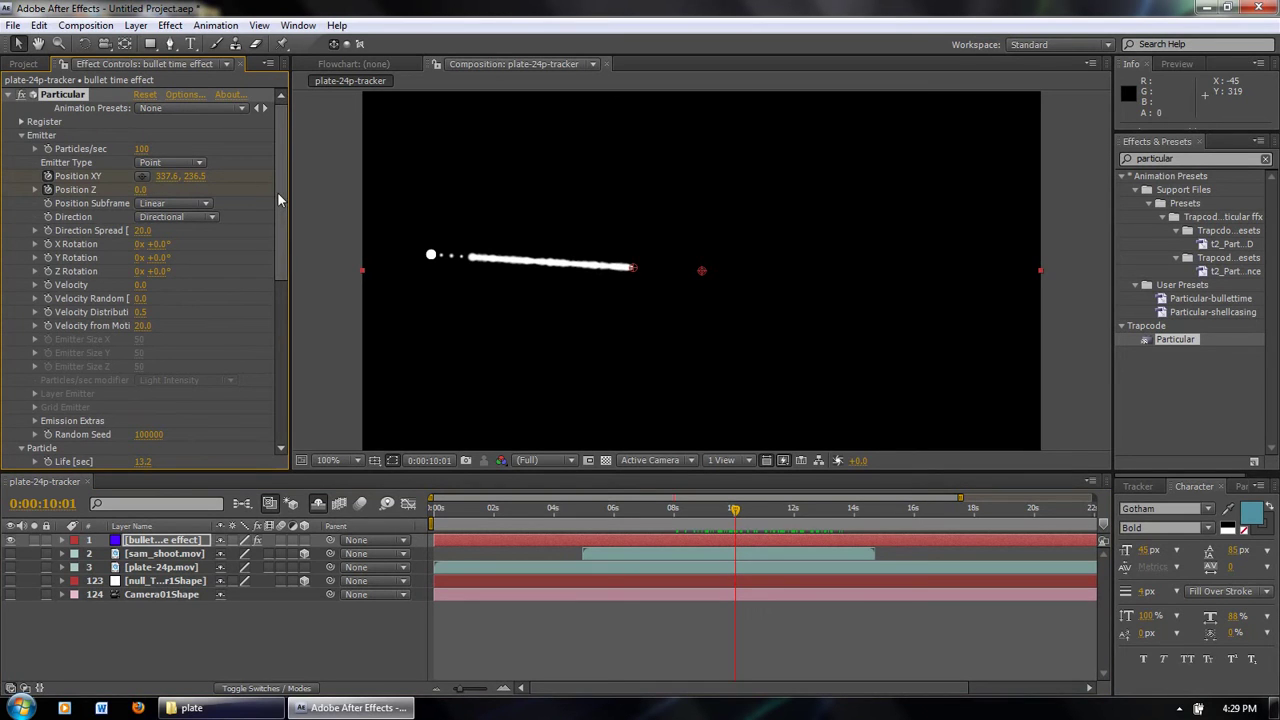
- Set Particular's emission rate to 30 particles per second
{"action": "left_click_drag", "start_coordinate": [736, 512], "coordinate": [773, 512]}
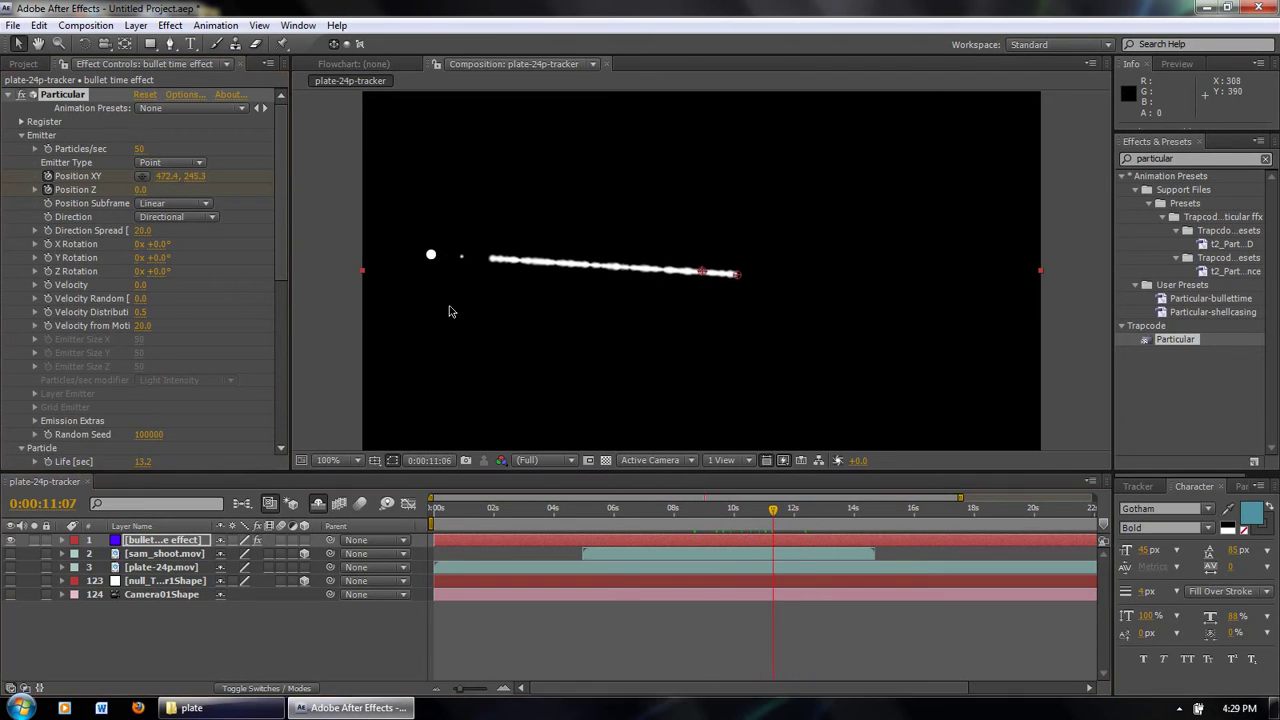
{"action": "left_click_drag", "start_coordinate": [743, 512], "coordinate": [802, 511]}
{"action": "left_click", "coordinate": [141, 149]}
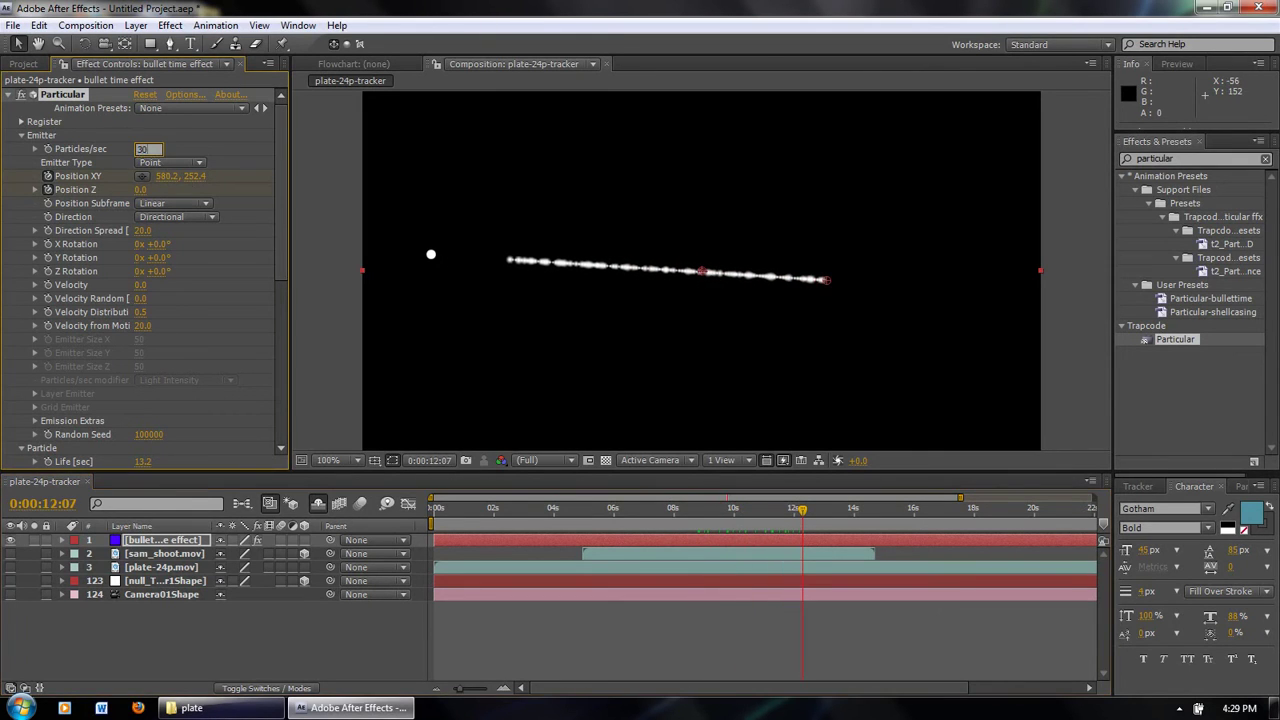
{"action": "type", "text": "30"}
{"action": "key", "text": "Return"}
- Scrub around 0:00:11 to review the row of separate white dots
{"action": "left_click", "coordinate": [766, 510]}
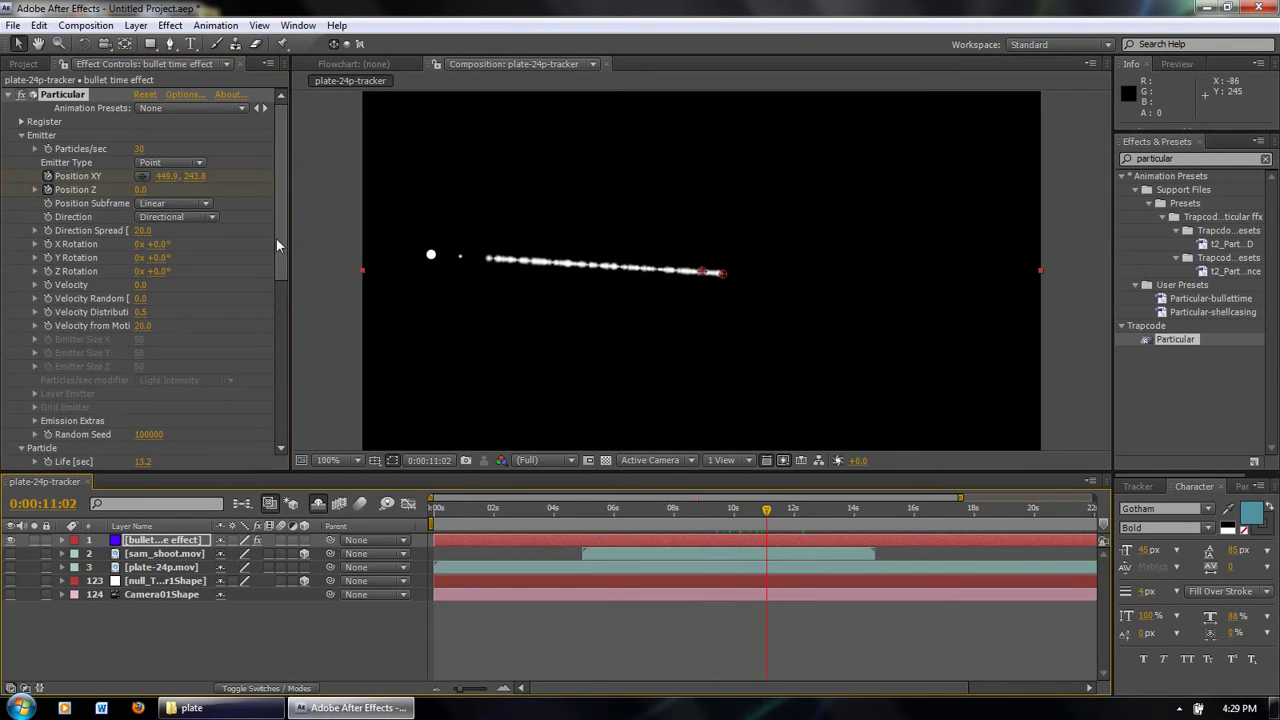
{"action": "scroll", "coordinate": [276, 238], "scroll_direction": "down", "scroll_amount": 2}
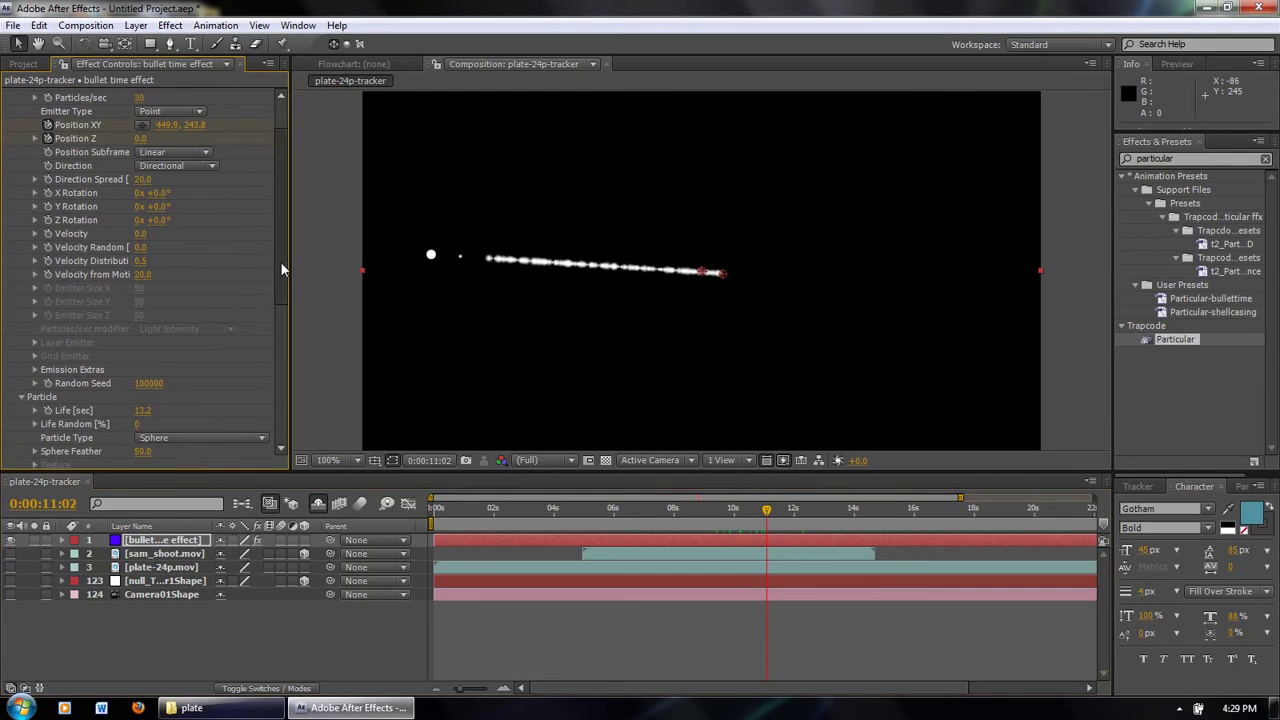
{"action": "scroll", "coordinate": [279, 270], "scroll_direction": "down", "scroll_amount": 1}
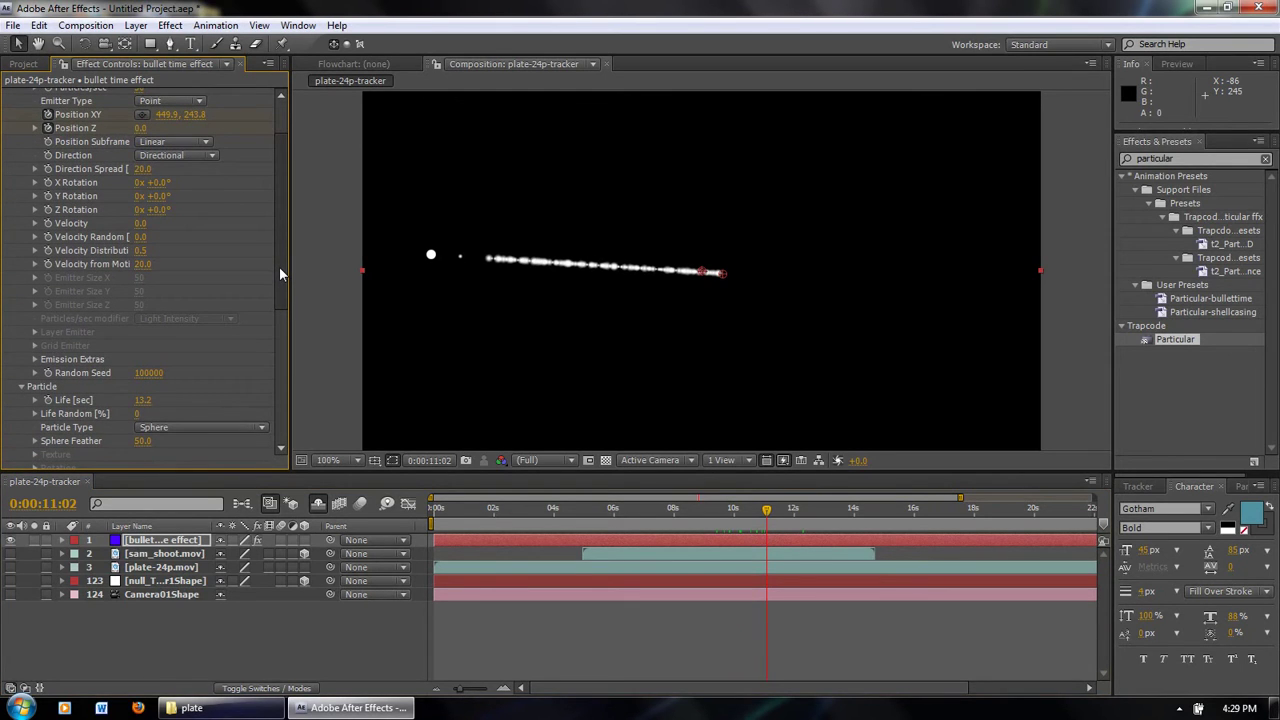
{"action": "scroll", "coordinate": [280, 270], "scroll_direction": "down", "scroll_amount": 2}
{"action": "scroll", "coordinate": [282, 300], "scroll_direction": "up", "scroll_amount": 4}
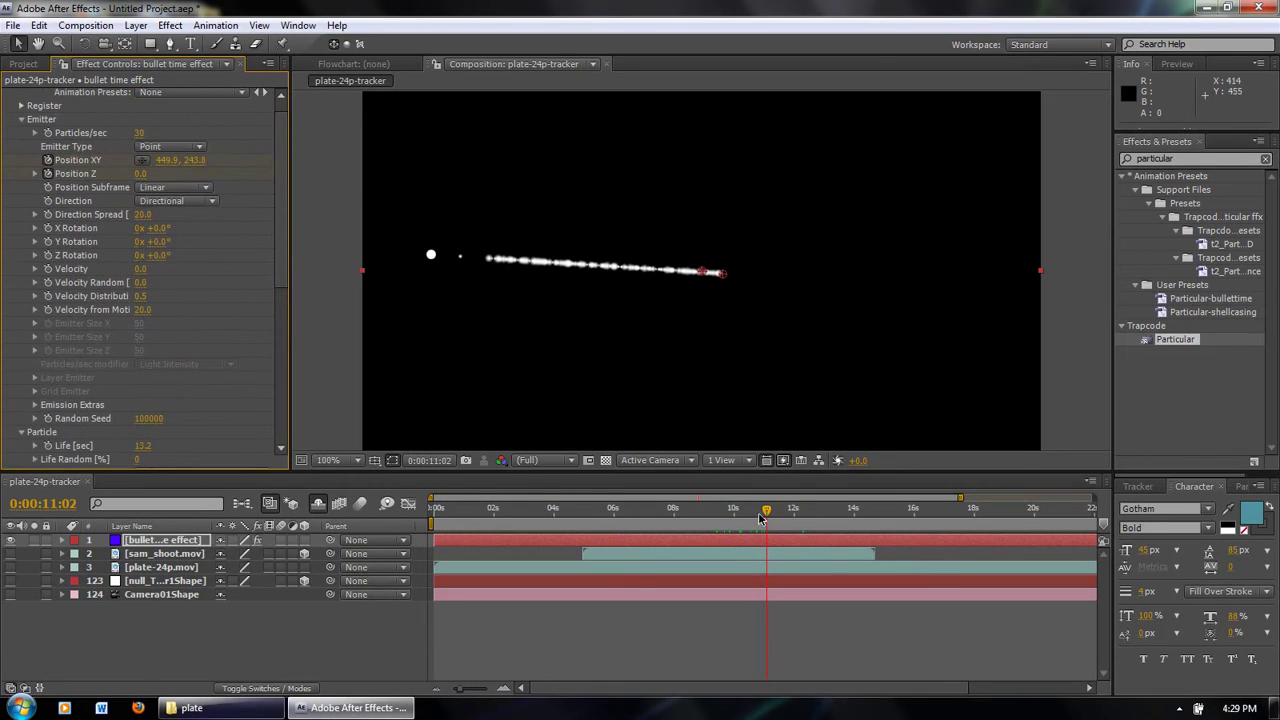
{"action": "mouse_move", "coordinate": [766, 509]}
{"action": "left_mouse_down"}
{"action": "mouse_move", "coordinate": [729, 509]}
{"action": "mouse_move", "coordinate": [830, 510]}
{"action": "mouse_move", "coordinate": [725, 512]}
{"action": "mouse_move", "coordinate": [790, 510]}
{"action": "left_mouse_up"}
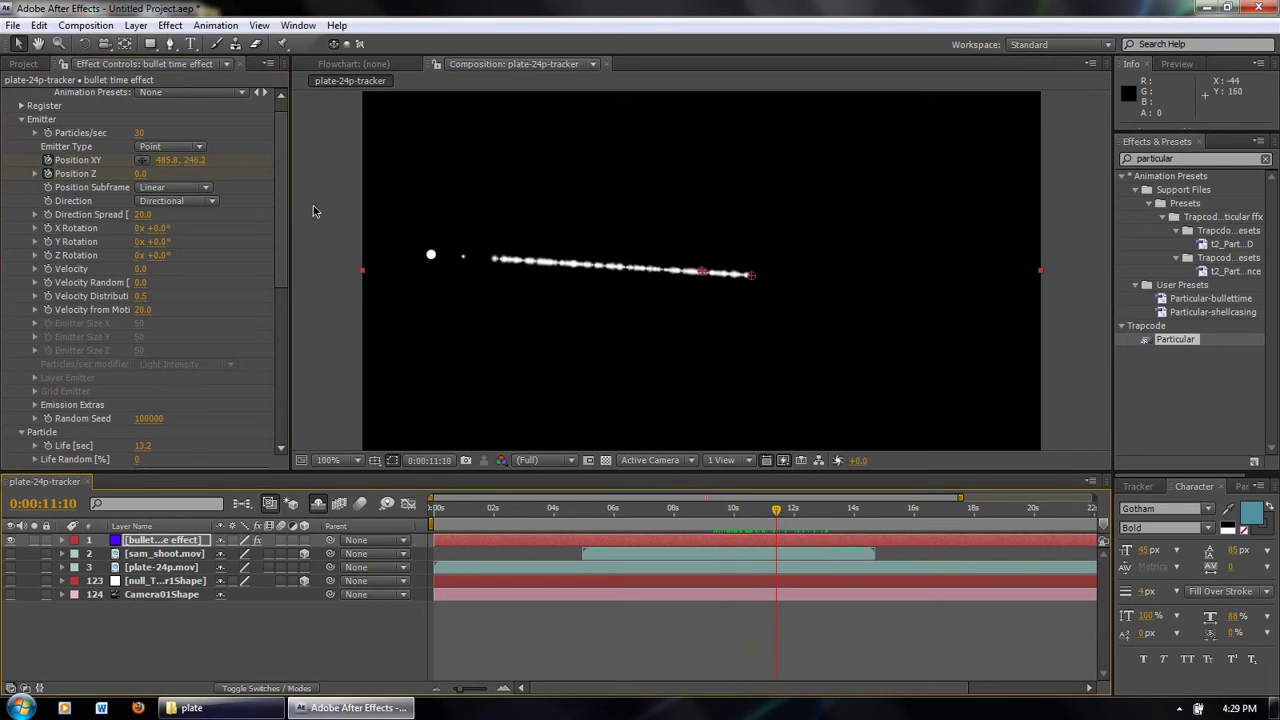
{"action": "scroll", "coordinate": [284, 224], "scroll_direction": "down", "scroll_amount": 3}
{"action": "scroll", "coordinate": [286, 240], "scroll_direction": "up", "scroll_amount": 4}
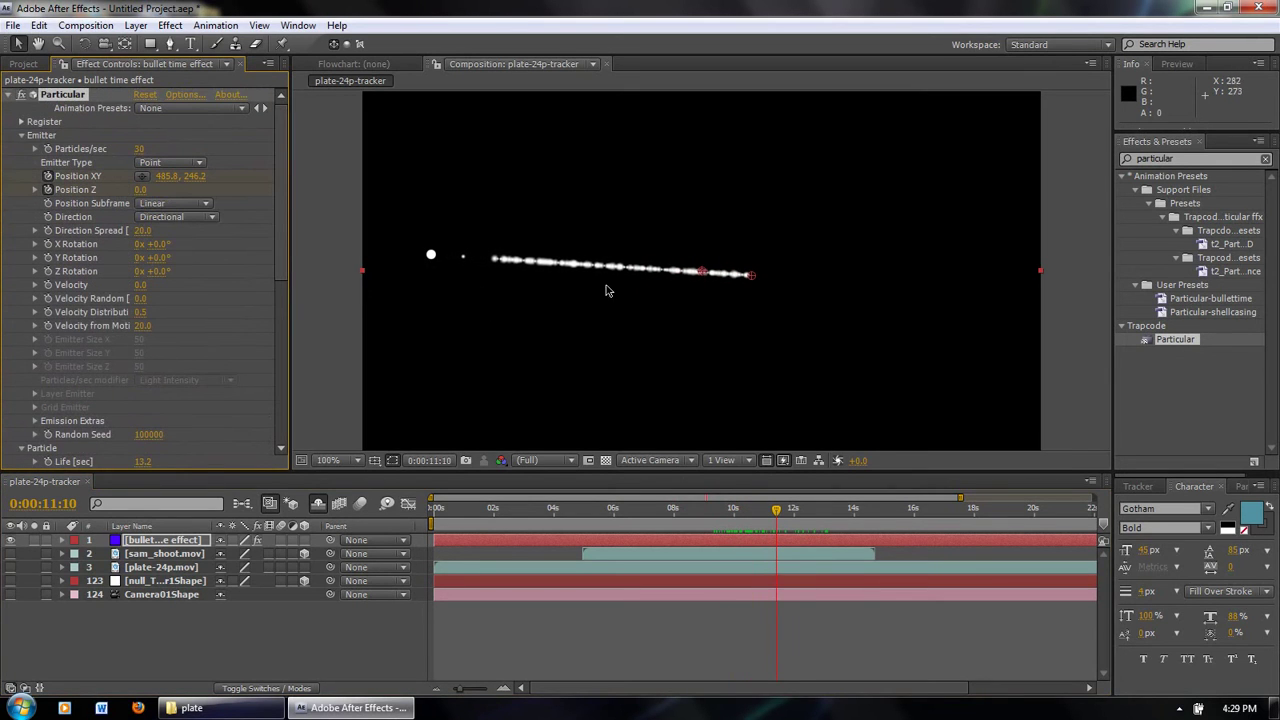
{"action": "mouse_move", "coordinate": [779, 510]}
{"action": "left_mouse_down"}
{"action": "mouse_move", "coordinate": [740, 510]}
{"action": "mouse_move", "coordinate": [790, 510]}
{"action": "left_mouse_up"}
- Zero Size Random, scrub particle Size to 5.0, and add an expression to Size
{"action": "scroll", "coordinate": [282, 217], "scroll_direction": "down", "scroll_amount": 3}
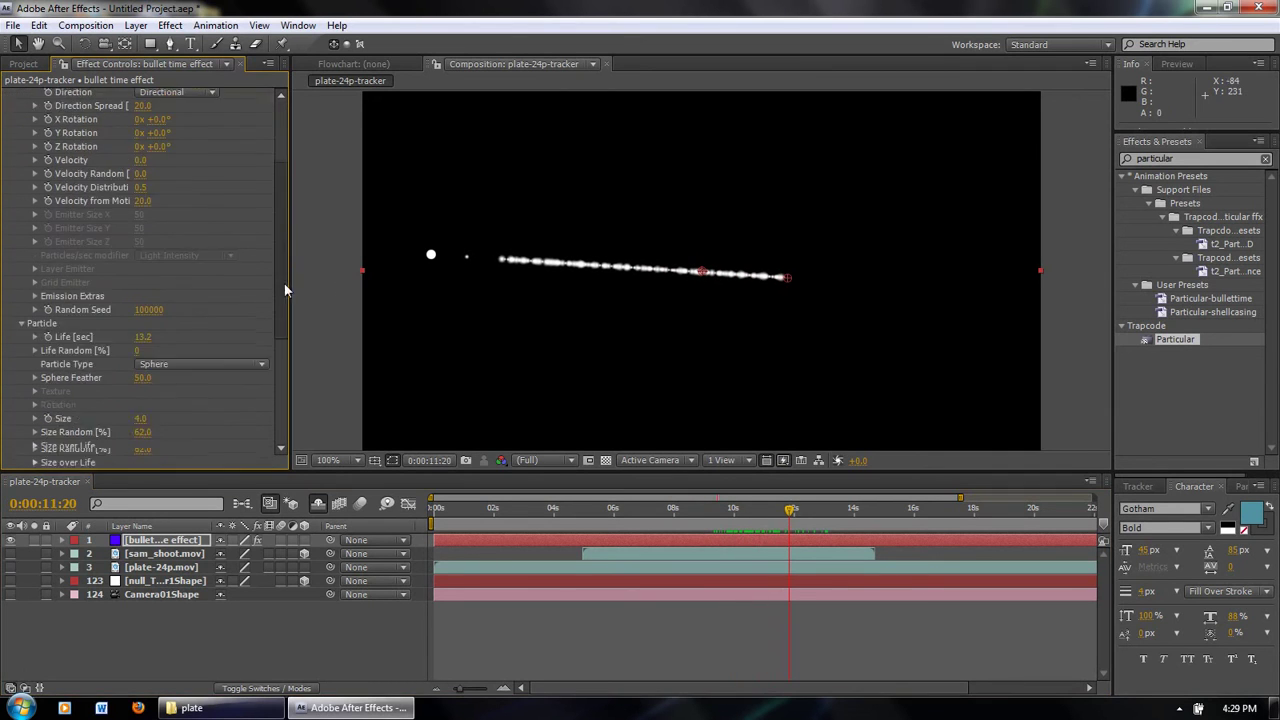
{"action": "scroll", "coordinate": [284, 283], "scroll_direction": "up", "scroll_amount": 3}
{"action": "left_click_drag", "start_coordinate": [729, 512], "coordinate": [762, 508]}
{"action": "left_click_drag", "start_coordinate": [282, 242], "coordinate": [281, 371]}
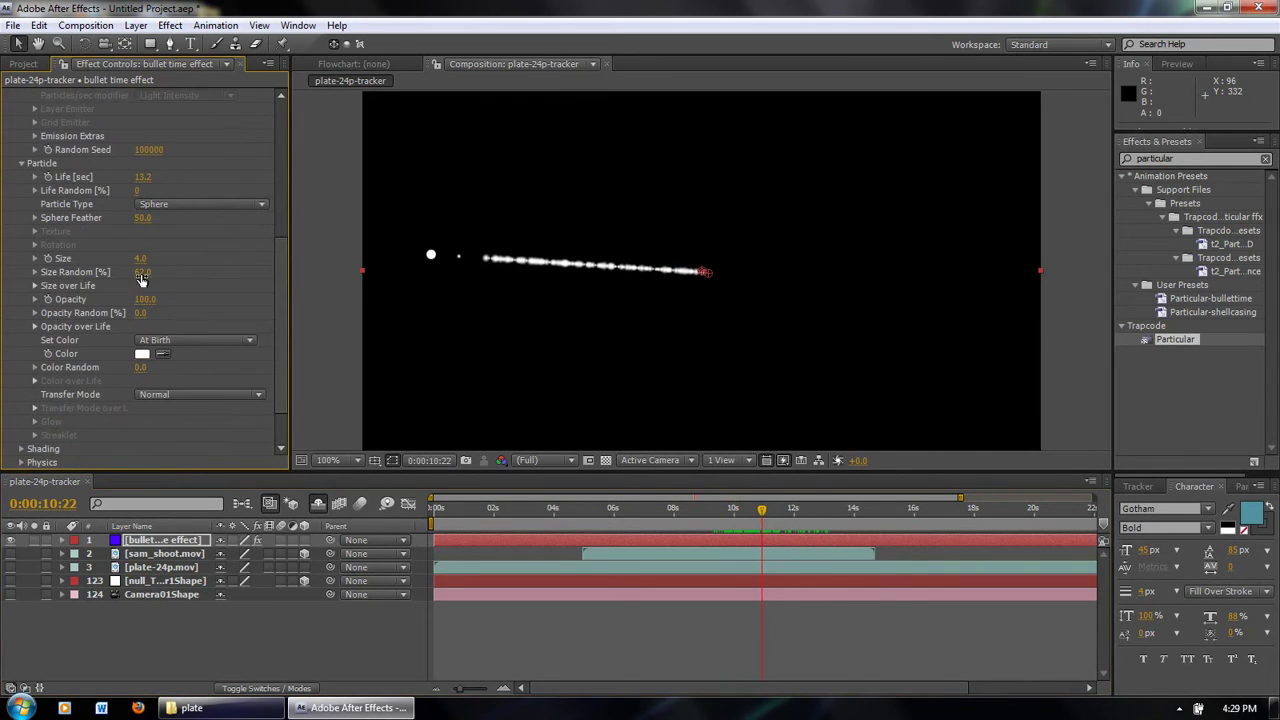
{"action": "left_click", "coordinate": [142, 272]}
{"action": "type", "text": "0"}
{"action": "key", "text": "Return"}
{"action": "left_click_drag", "start_coordinate": [722, 512], "coordinate": [788, 510]}
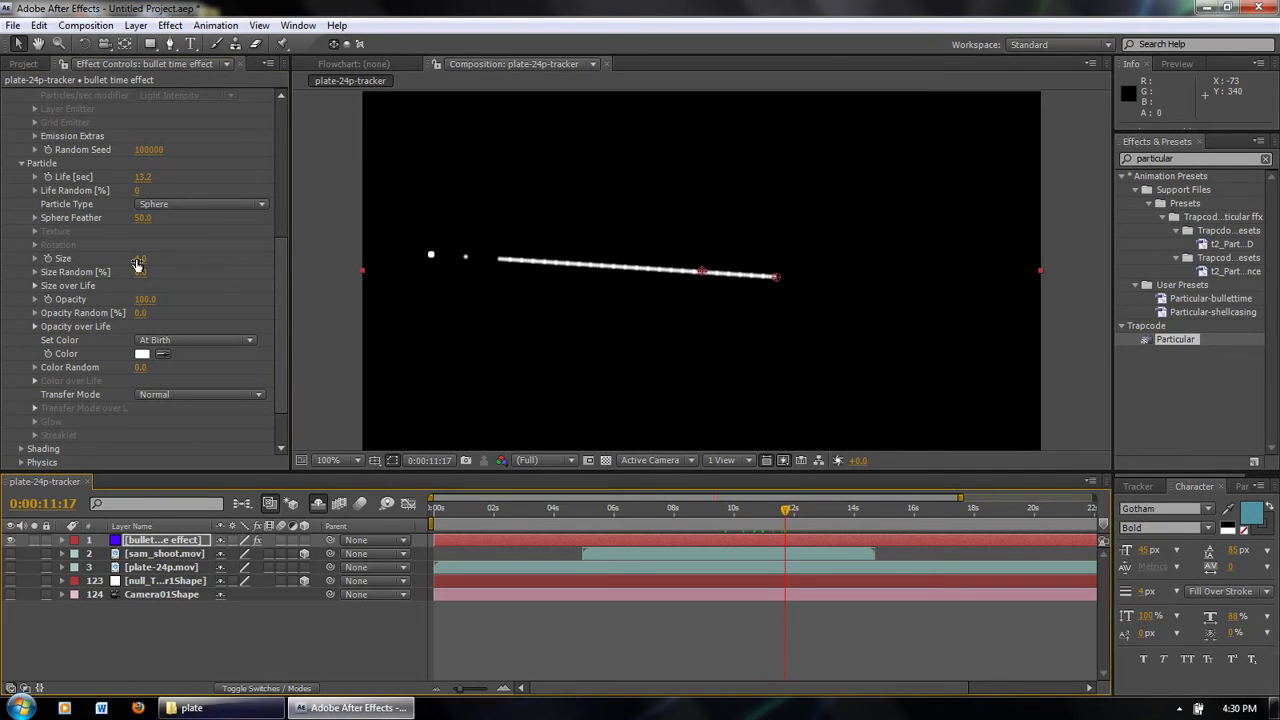
{"action": "left_click_drag", "start_coordinate": [138, 263], "coordinate": [185, 237]}
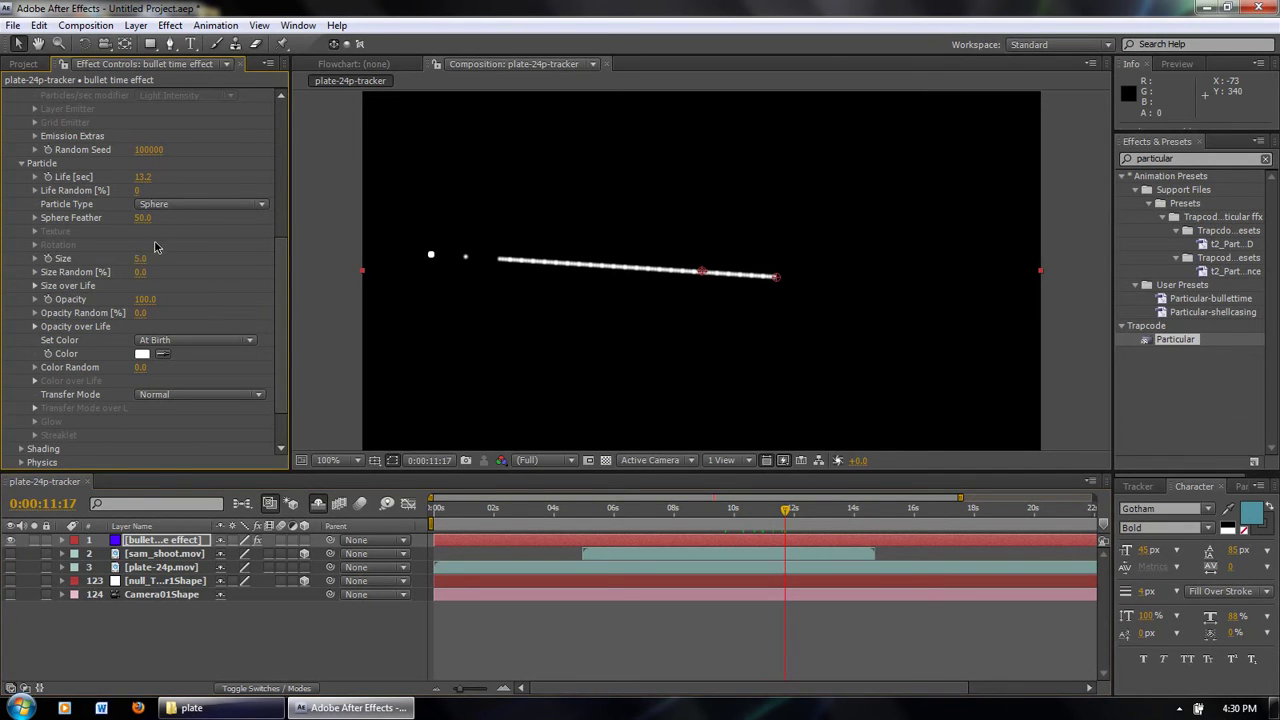
{"action": "left_click", "coordinate": [47, 259], "text": "alt"}
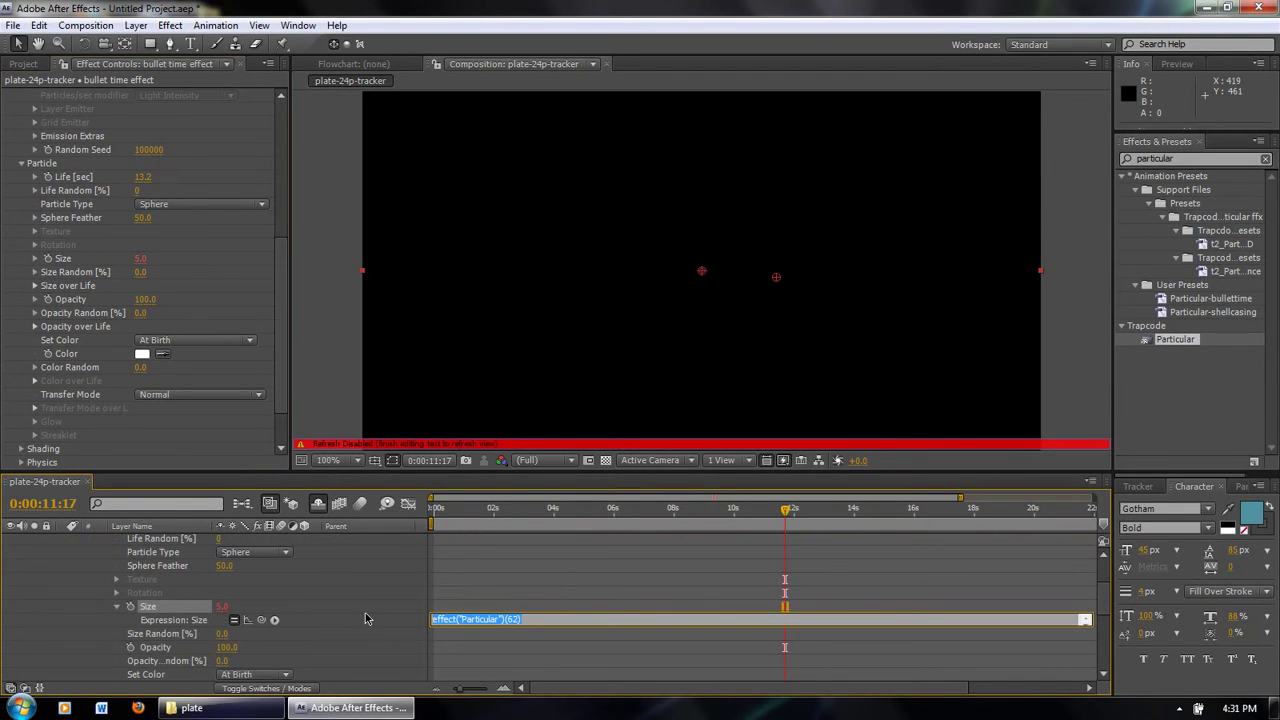
- Replace the default Size expression with Math.sin(time) and scrub ahead to see the particles
{"action": "key", "text": "BackSpace"}
{"action": "type", "text": "Math.sin(time"}
{"action": "left_click", "coordinate": [628, 574]}
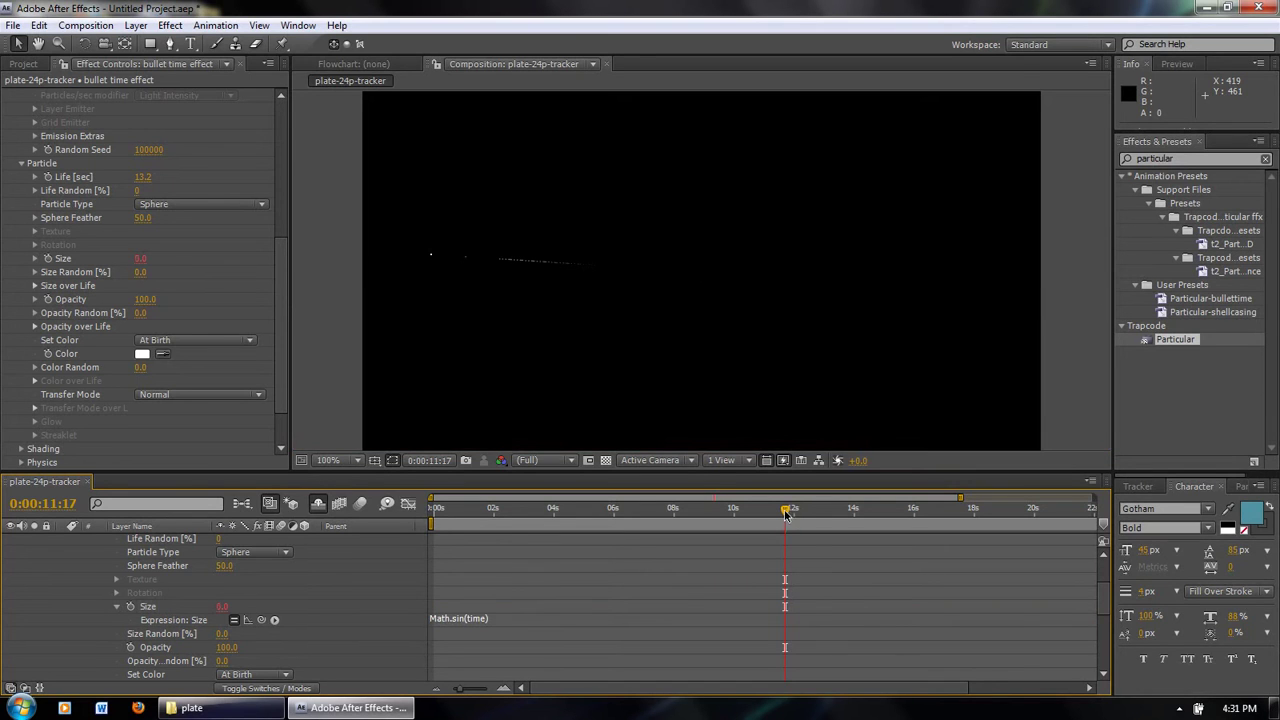
{"action": "left_click_drag", "start_coordinate": [786, 512], "coordinate": [882, 526]}
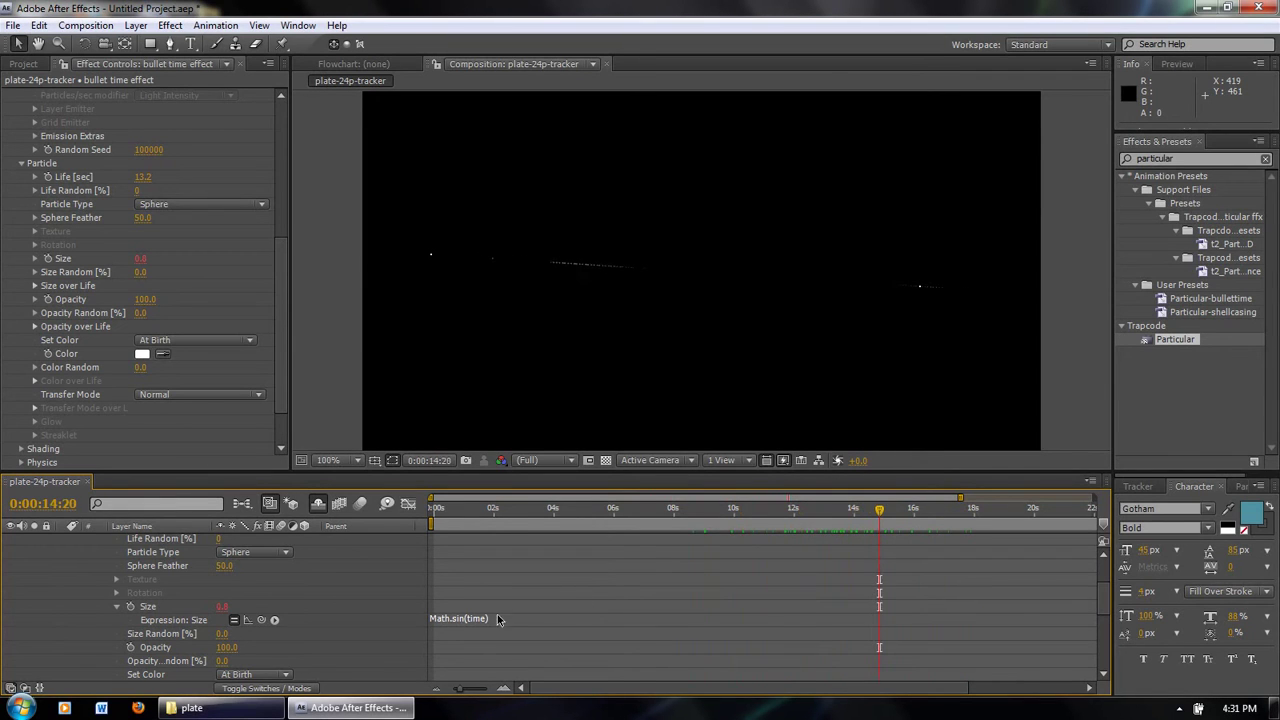
- Revise the Size expression, then scrub the timeline to check particle sizes around 16 seconds
{"action": "left_click", "coordinate": [432, 618]}
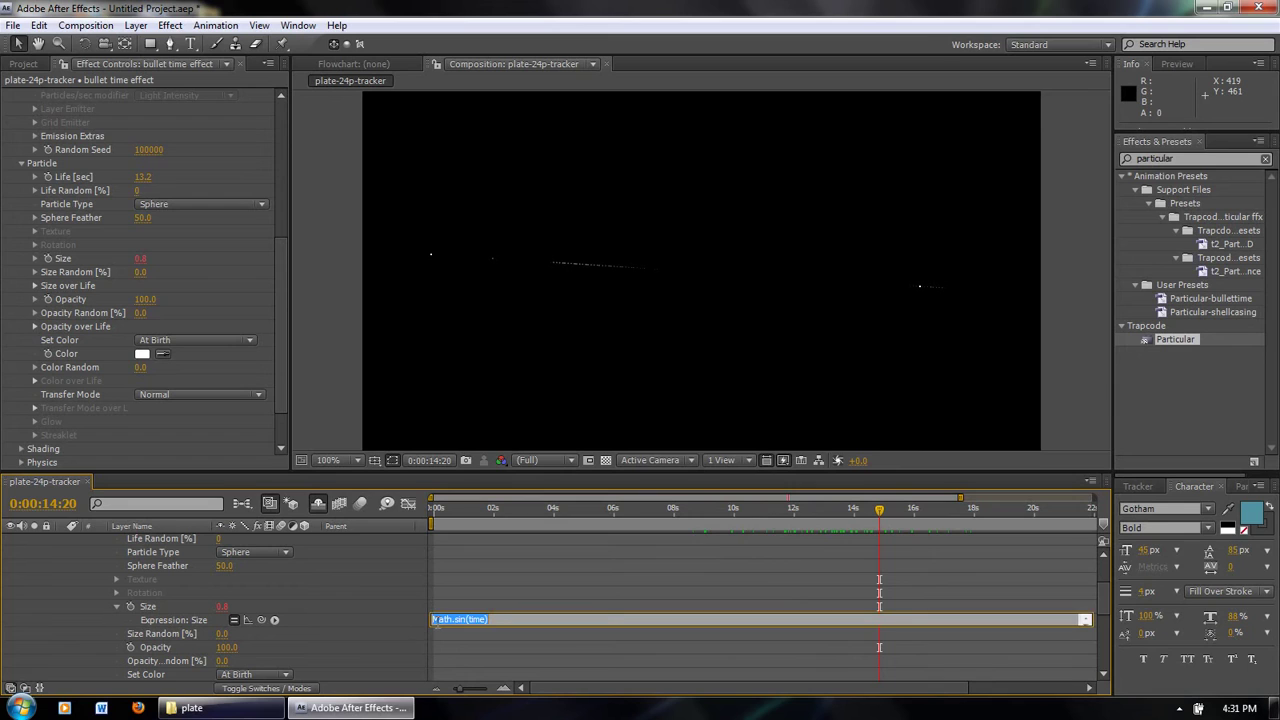
{"action": "left_click", "coordinate": [432, 619]}
{"action": "left_click", "coordinate": [538, 606]}
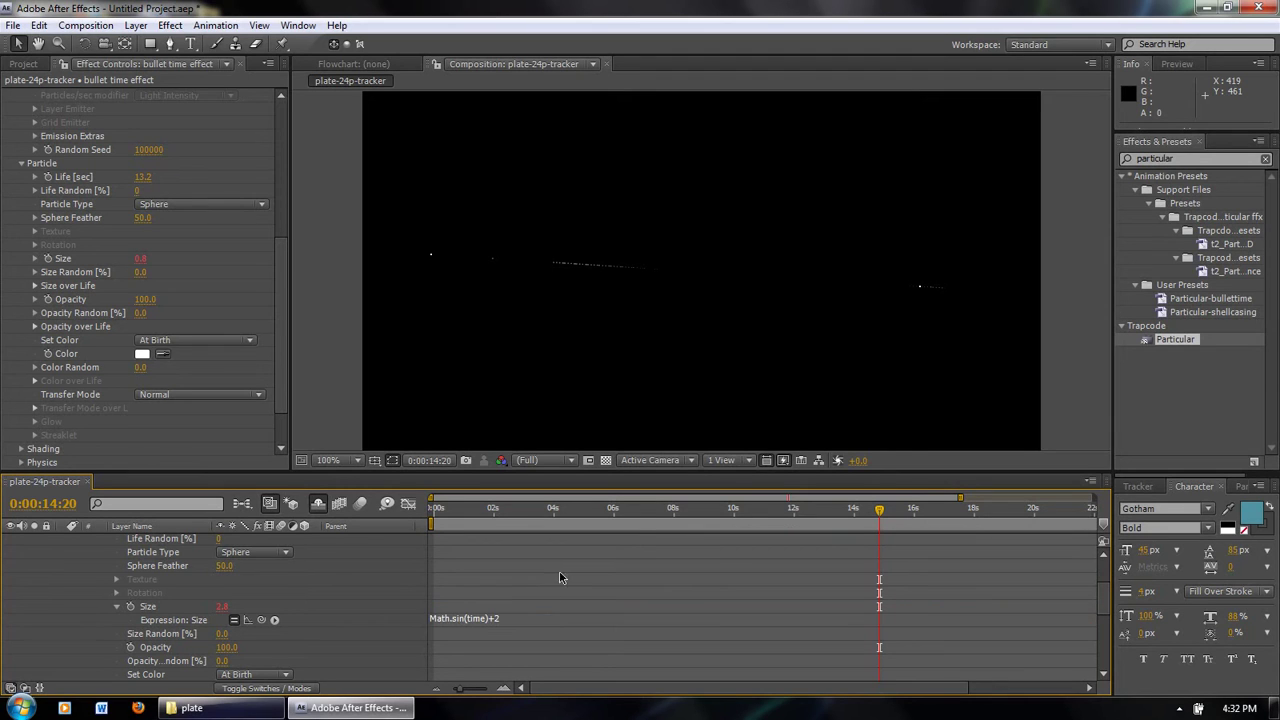
{"action": "left_click_drag", "start_coordinate": [604, 512], "coordinate": [849, 510]}
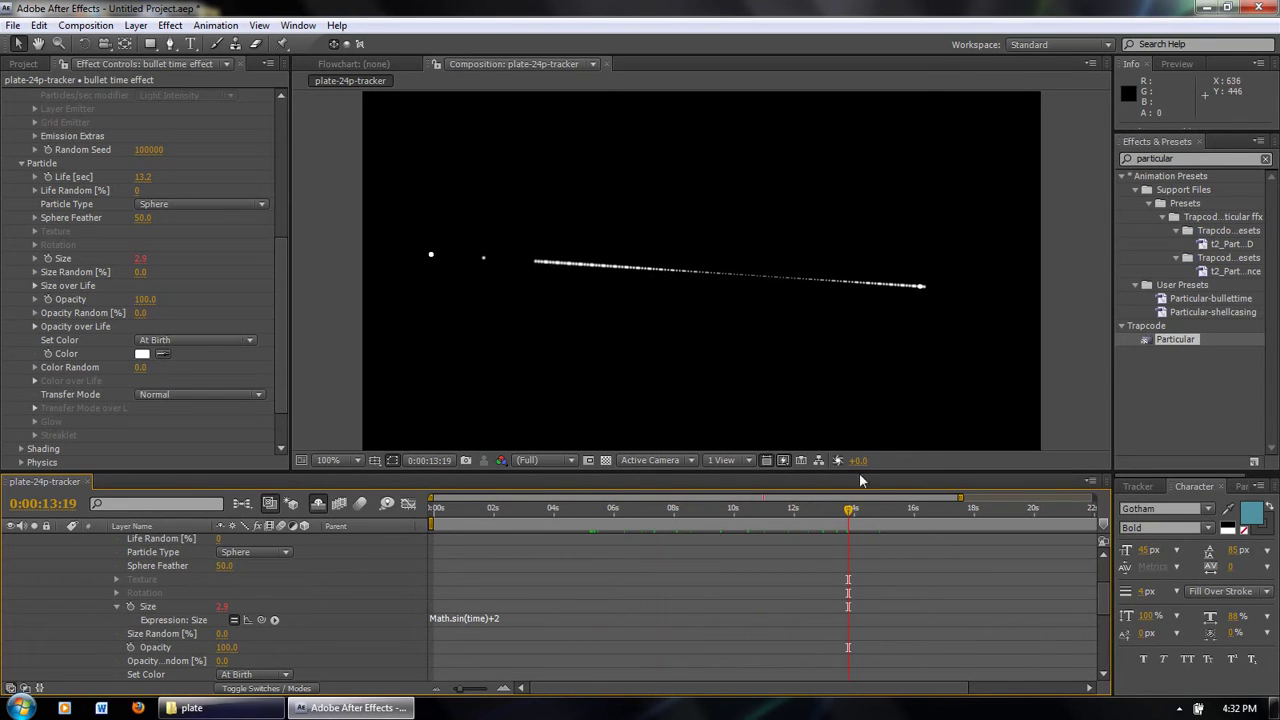
{"action": "left_click_drag", "start_coordinate": [855, 513], "coordinate": [1021, 512]}
{"action": "left_click", "coordinate": [925, 510]}
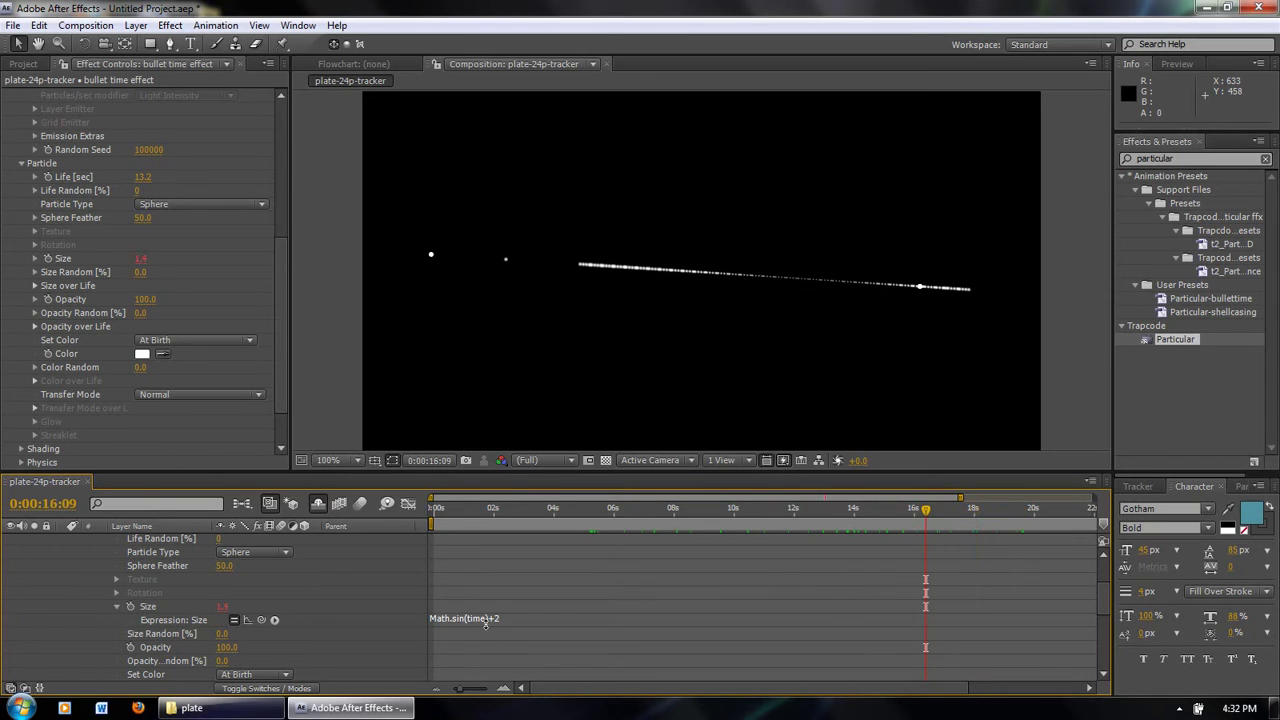
- Wrap the Size expression in a 2* multiplier
{"action": "left_click", "coordinate": [486, 621]}
{"action": "left_click", "coordinate": [511, 619]}
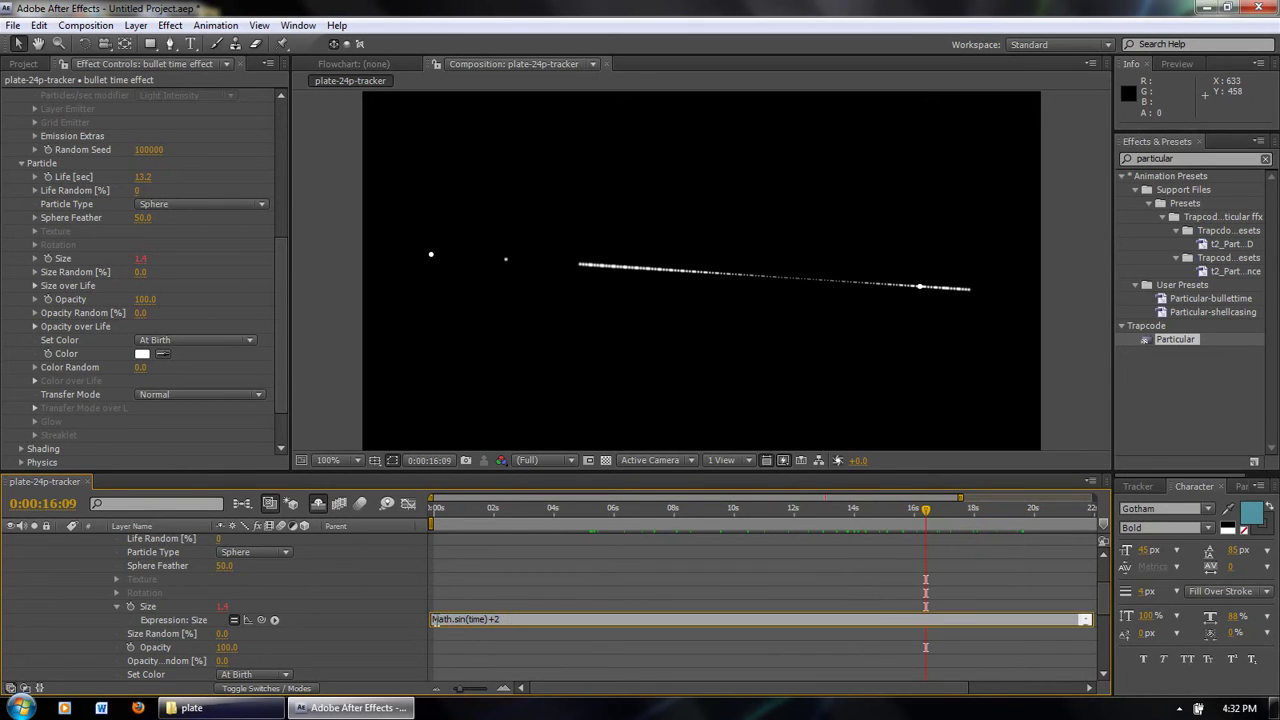
{"action": "key", "text": "Home"}
{"action": "type", "text": "("}
{"action": "key", "text": "Home"}
{"action": "type", "text": "2*"}
{"action": "type", "text": ")"}
{"action": "key", "text": "Return"}
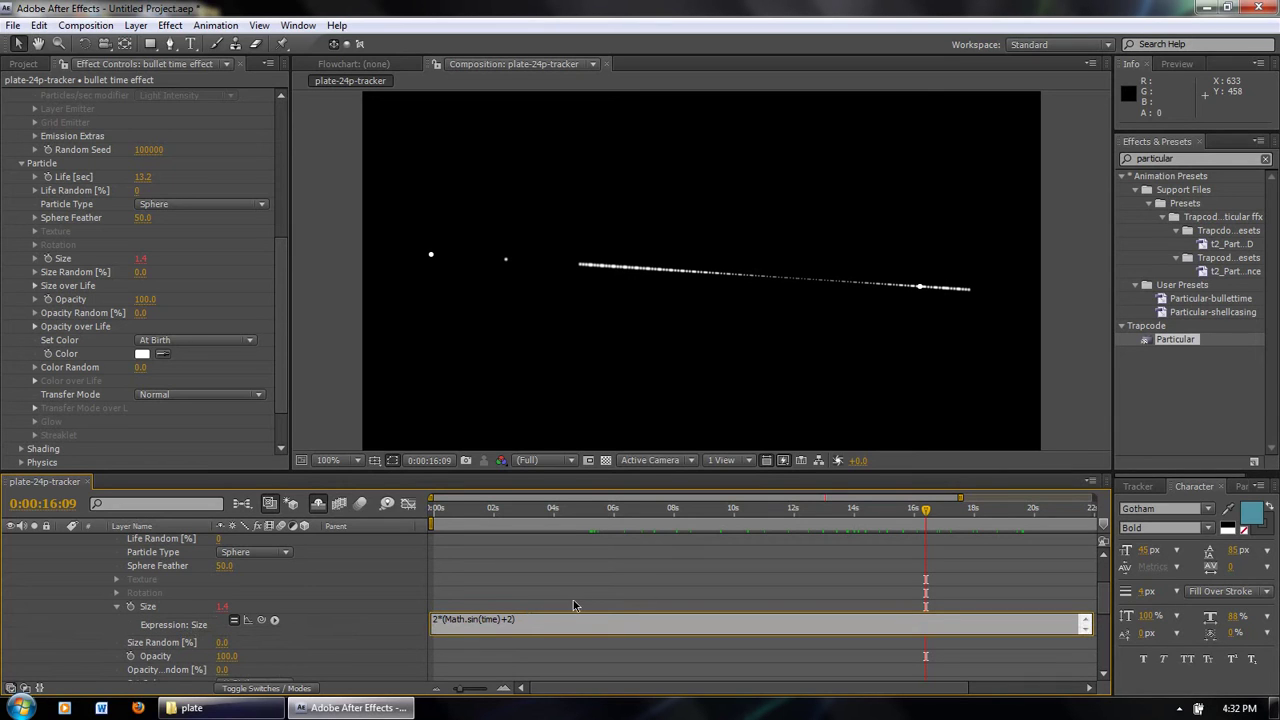
{"action": "left_click", "coordinate": [558, 599]}
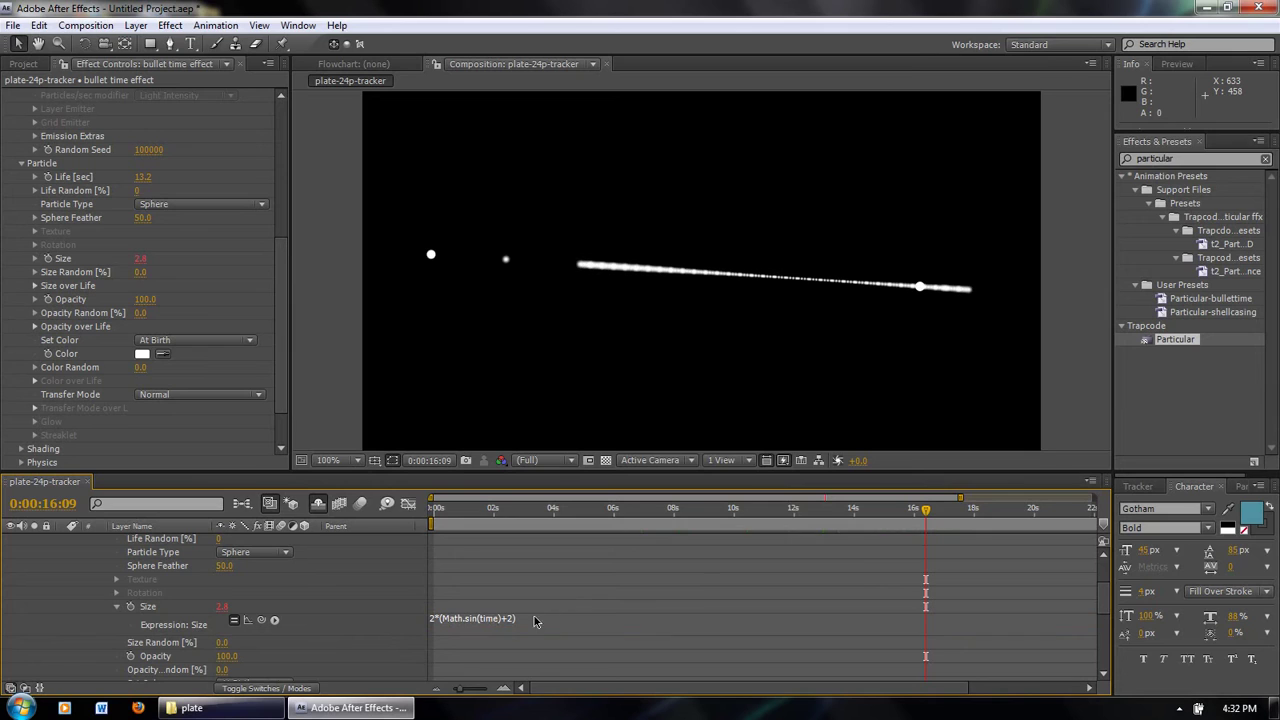
- Change the sine term to Math.sin(4*time) and preview the trail around 13 seconds
{"action": "left_click", "coordinate": [477, 620]}
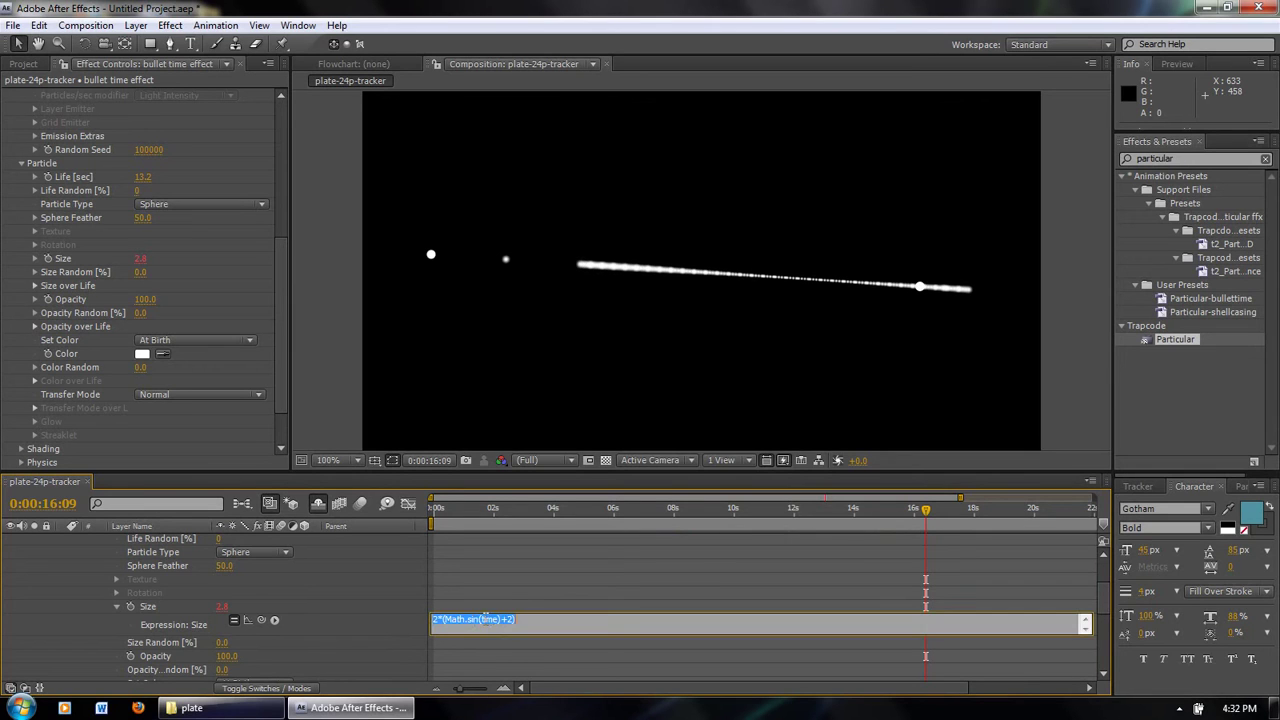
{"action": "left_click", "coordinate": [484, 620]}
{"action": "type", "text": "4*"}
{"action": "left_click", "coordinate": [551, 595]}
{"action": "left_click_drag", "start_coordinate": [903, 517], "coordinate": [872, 517]}
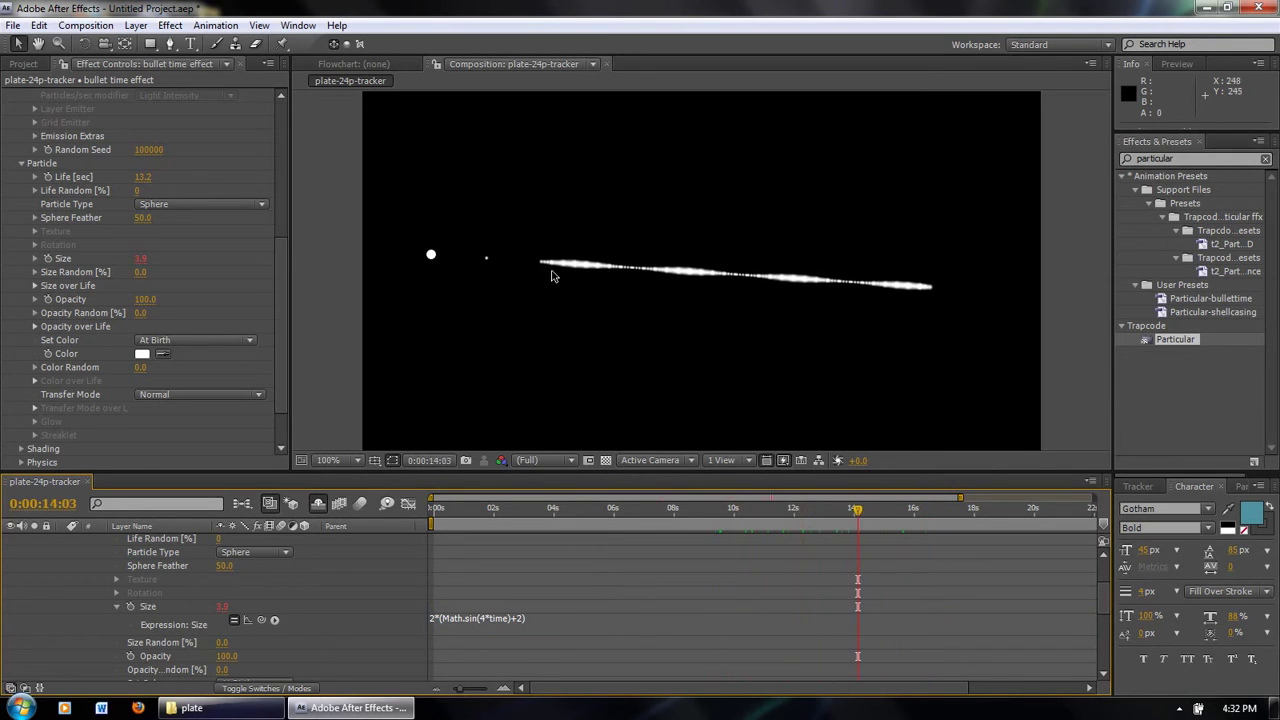
- Set emission to 15 particles per second and zoom the view to 200% to preview
{"action": "left_click_drag", "start_coordinate": [279, 287], "coordinate": [286, 120]}
{"action": "left_click", "coordinate": [142, 149]}
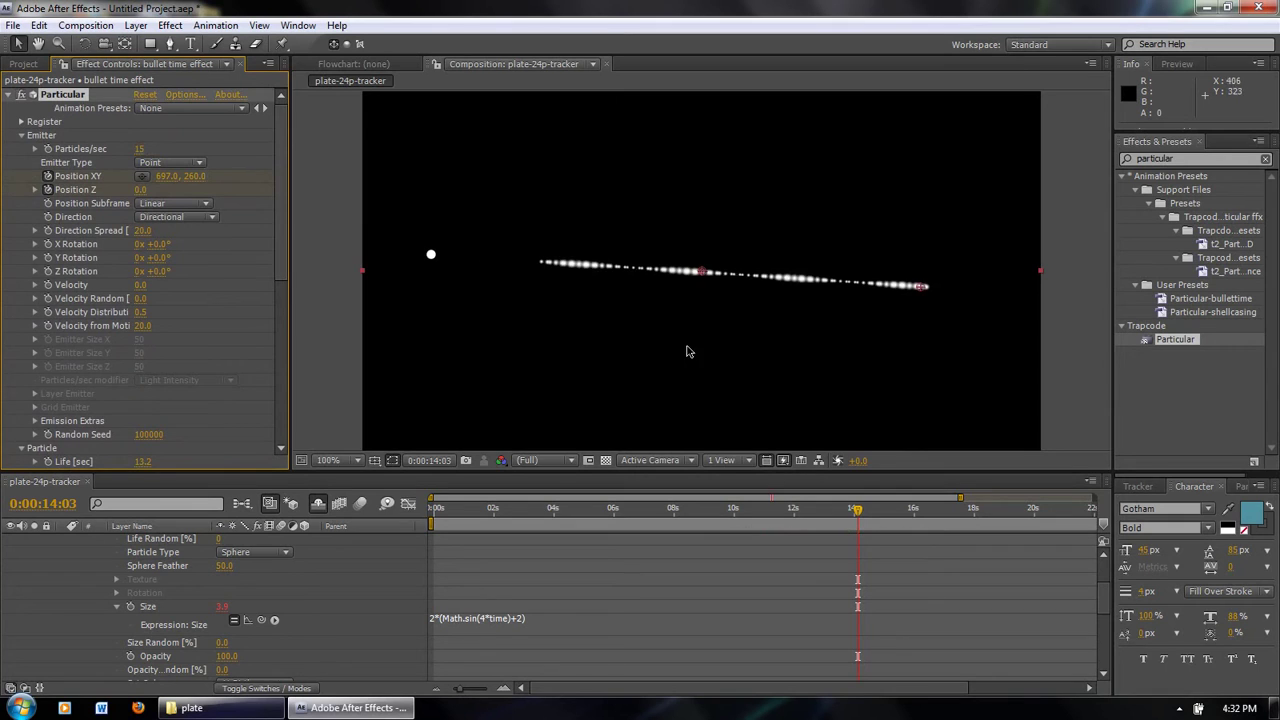
{"action": "scroll", "coordinate": [686, 351], "scroll_direction": "up", "scroll_amount": 4}
{"action": "key", "text": "comma"}
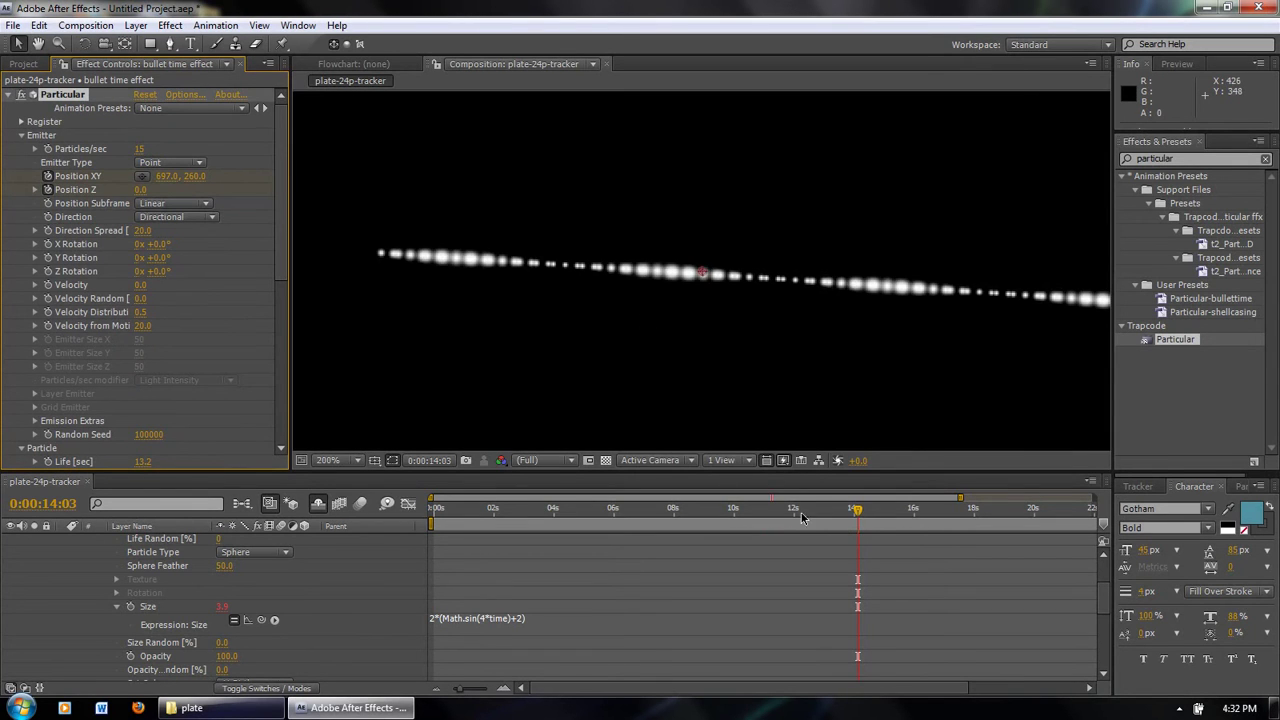
{"action": "mouse_move", "coordinate": [822, 509]}
{"action": "left_mouse_down"}
{"action": "mouse_move", "coordinate": [737, 512]}
{"action": "mouse_move", "coordinate": [858, 512]}
{"action": "mouse_move", "coordinate": [767, 516]}
{"action": "mouse_move", "coordinate": [848, 522]}
{"action": "mouse_move", "coordinate": [813, 520]}
{"action": "left_mouse_up"}
{"action": "scroll", "coordinate": [761, 371], "scroll_direction": "down", "scroll_amount": 2}
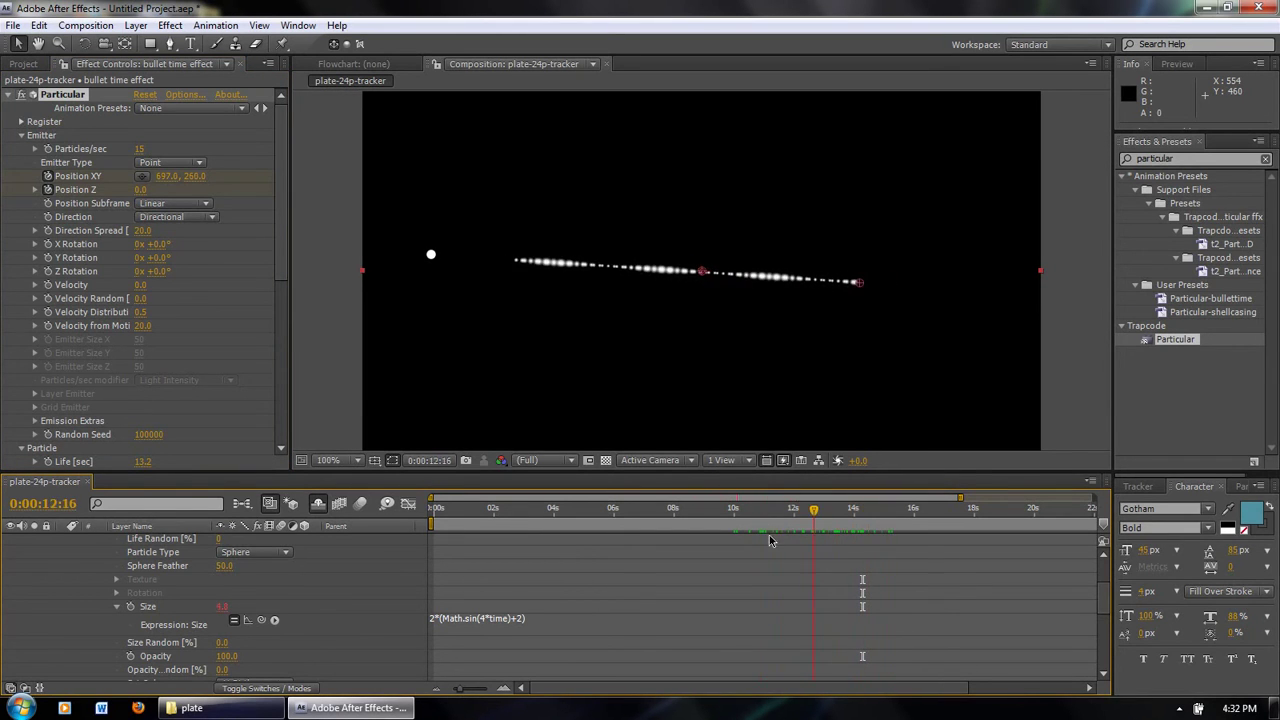
{"action": "left_click", "coordinate": [486, 621]}
- Change the Size expression to 2*(Math.sin(6*time)+2) and check the trail at 12:20
{"action": "left_click", "coordinate": [486, 621]}
{"action": "key", "text": "BackSpace"}
{"action": "type", "text": "6"}
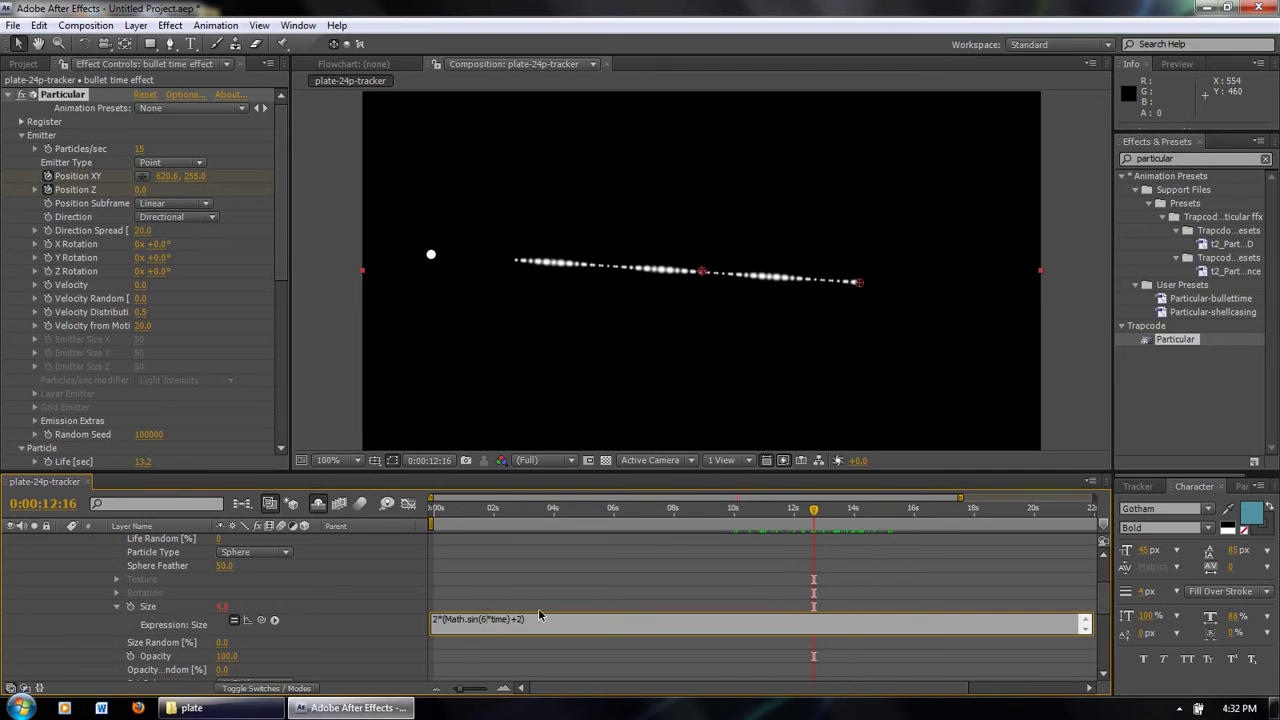
{"action": "left_click", "coordinate": [665, 545]}
{"action": "left_click_drag", "start_coordinate": [813, 511], "coordinate": [820, 511]}
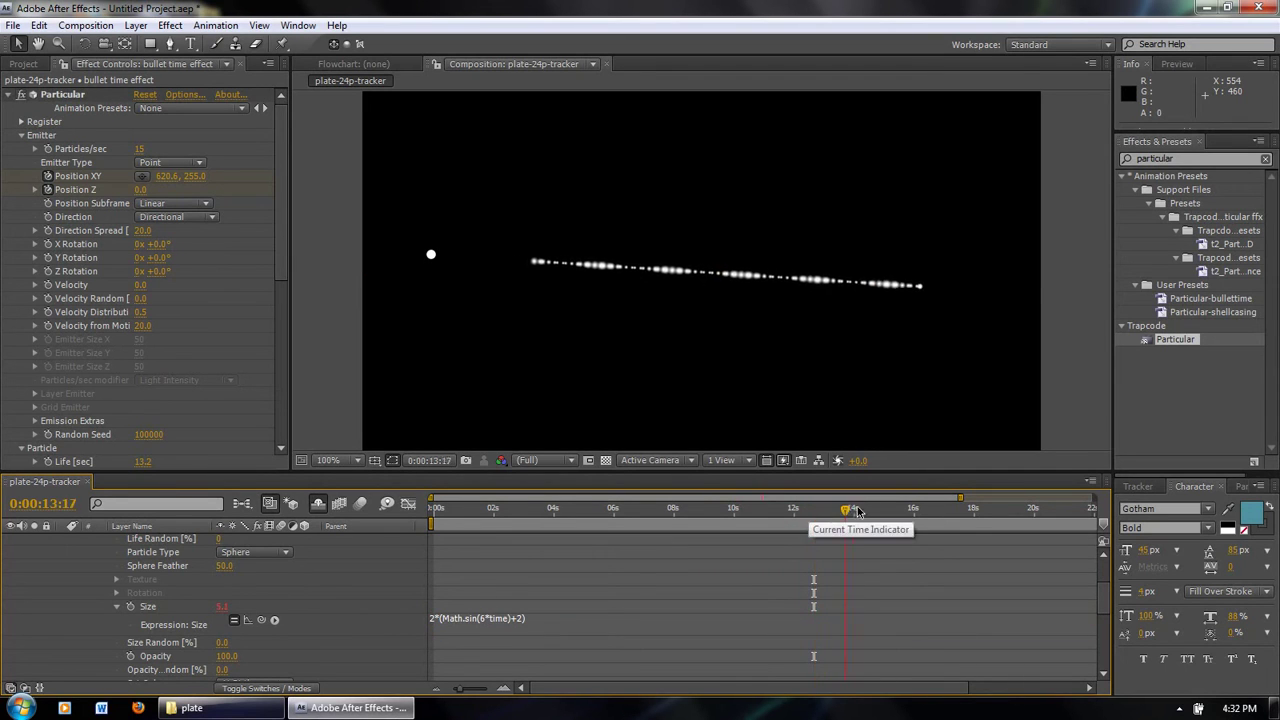
- Set Sphere Feather to 25, Opacity to 80, and draw a fading Opacity over Life curve
{"action": "left_click_drag", "start_coordinate": [278, 180], "coordinate": [275, 350]}
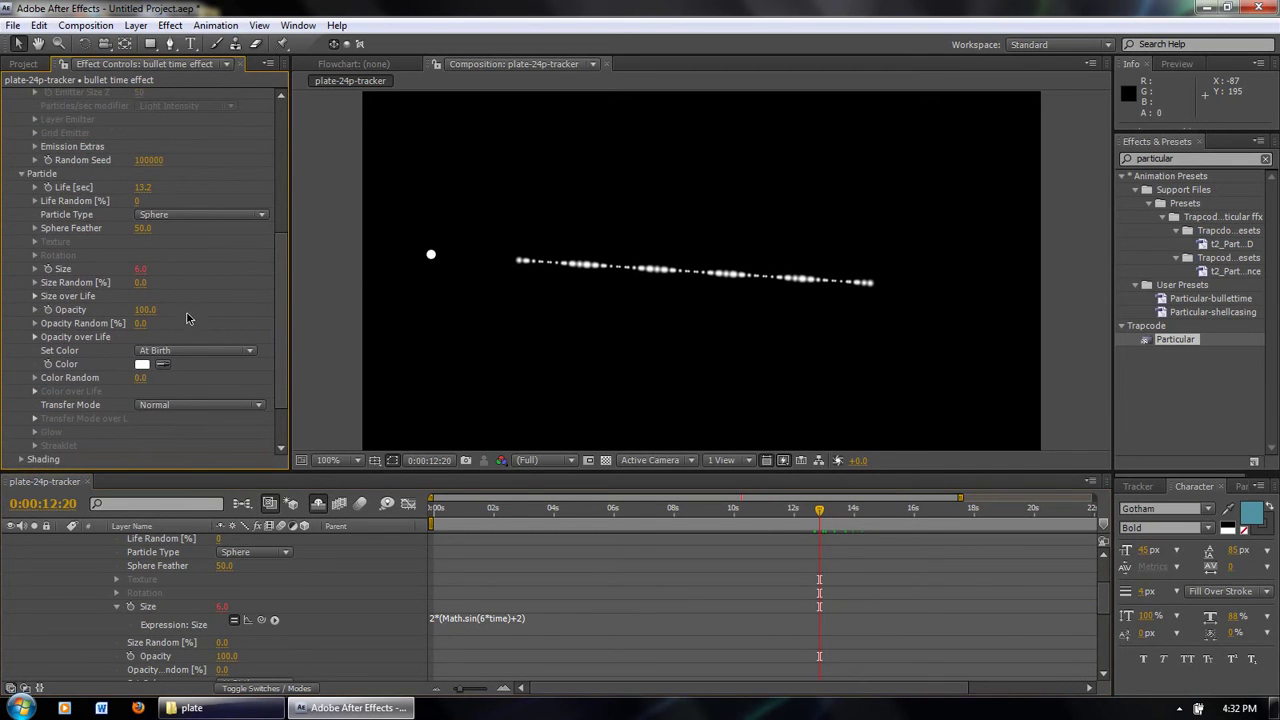
{"action": "left_click_drag", "start_coordinate": [276, 284], "coordinate": [278, 268]}
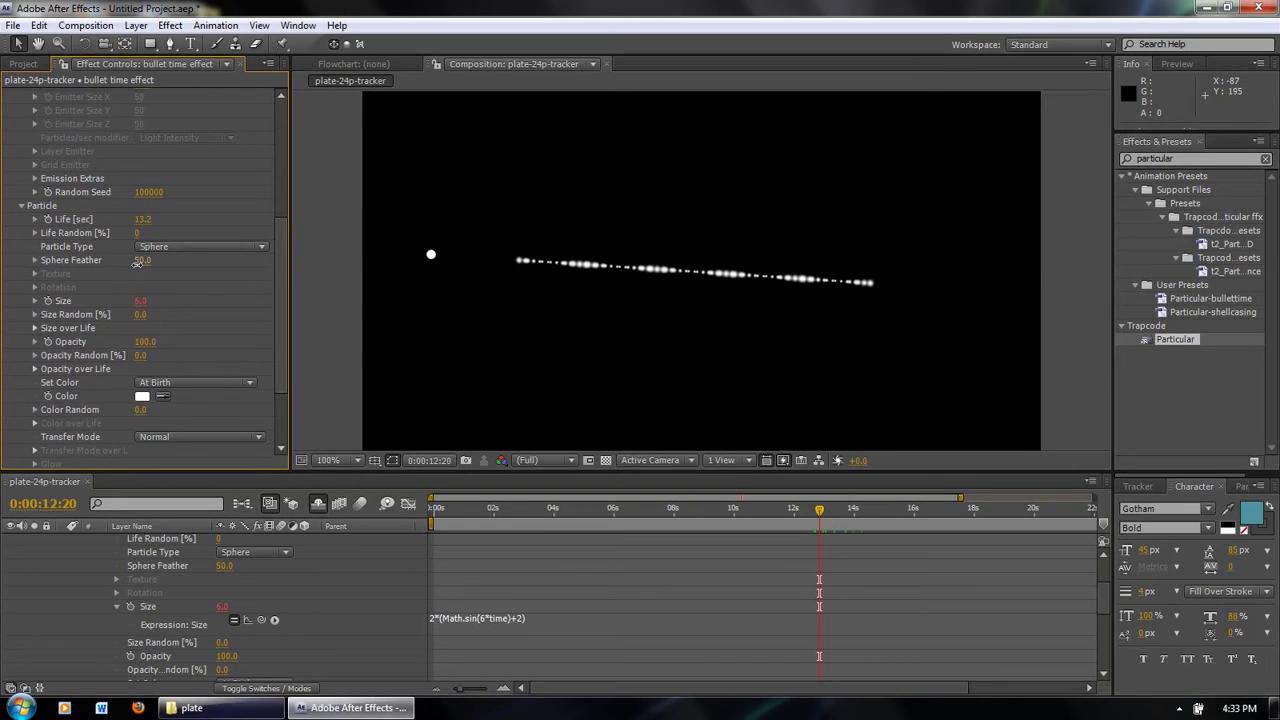
{"action": "left_click_drag", "start_coordinate": [143, 260], "coordinate": [129, 268]}
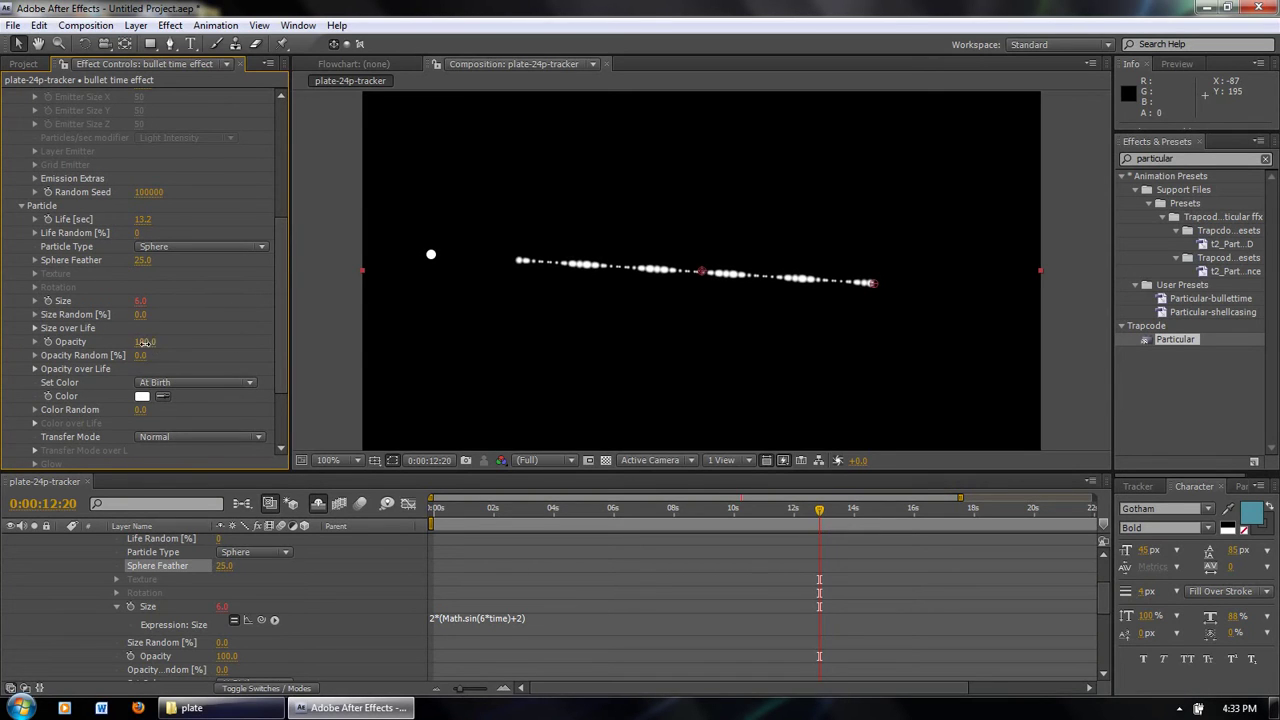
{"action": "left_click_drag", "start_coordinate": [150, 344], "coordinate": [134, 343]}
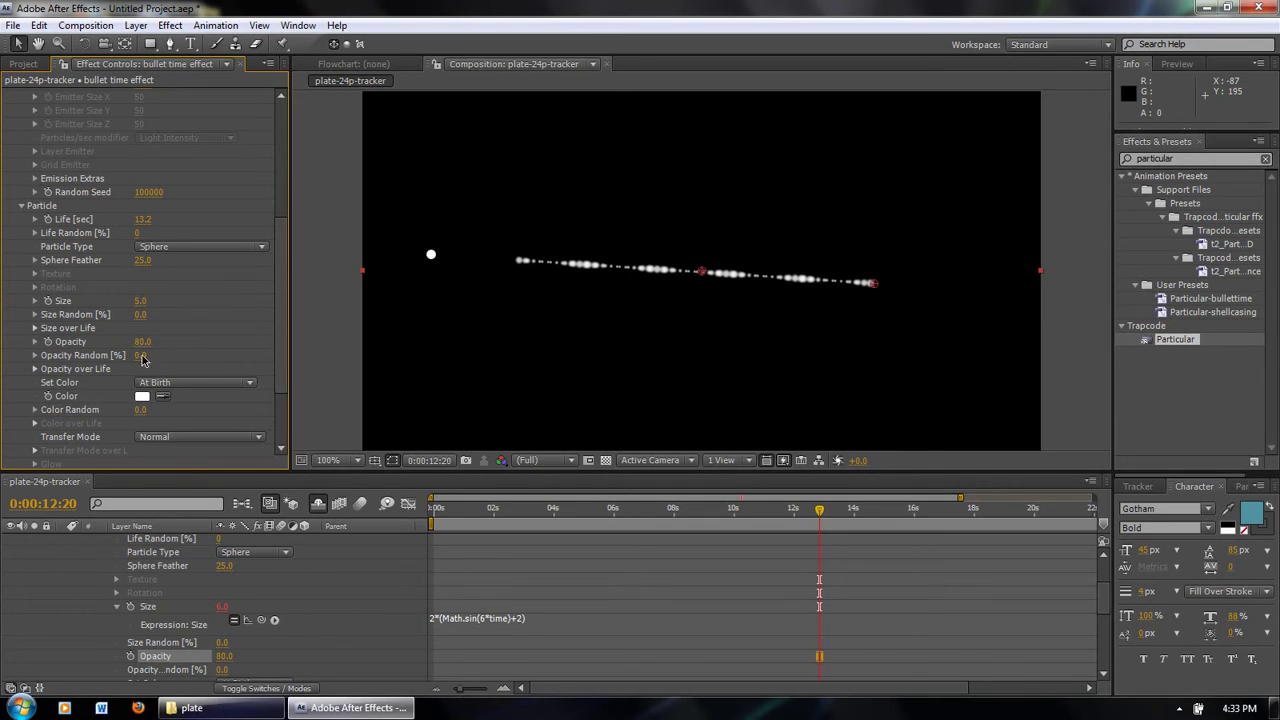
{"action": "left_click", "coordinate": [35, 369]}
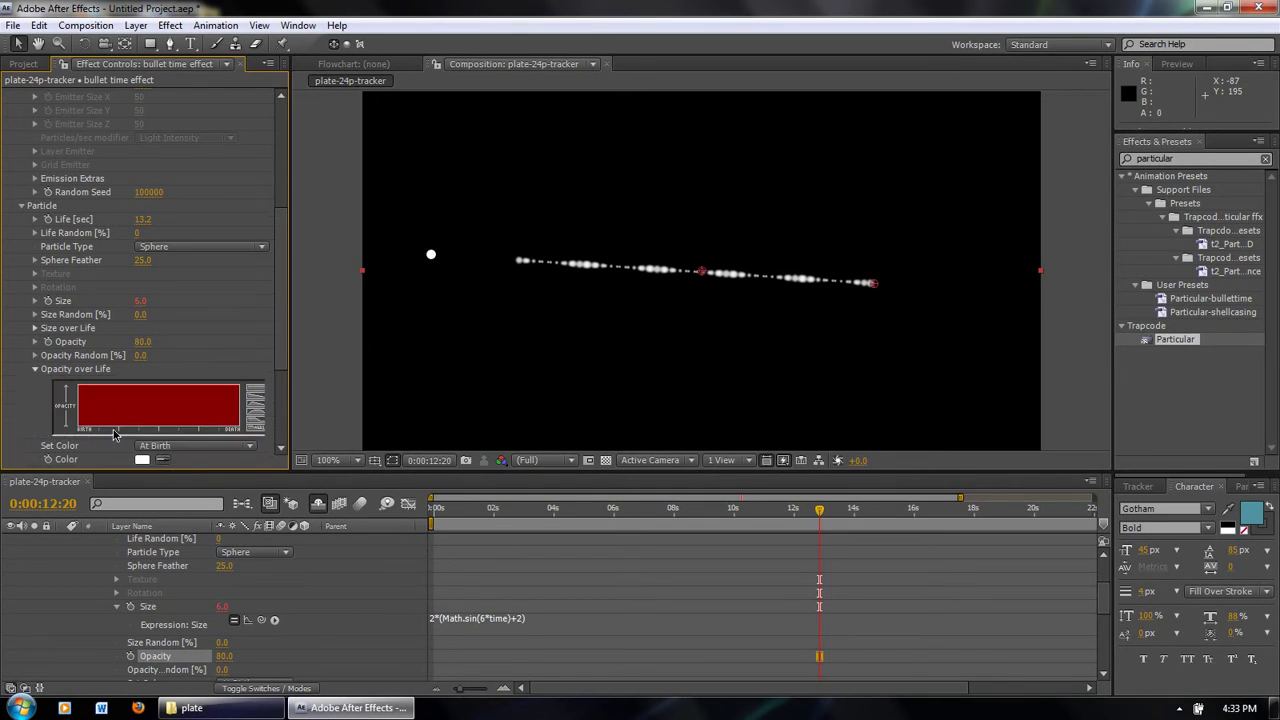
{"action": "mouse_move", "coordinate": [80, 429]}
{"action": "left_mouse_down"}
{"action": "mouse_move", "coordinate": [96, 392]}
{"action": "mouse_move", "coordinate": [256, 418]}
{"action": "left_mouse_up"}
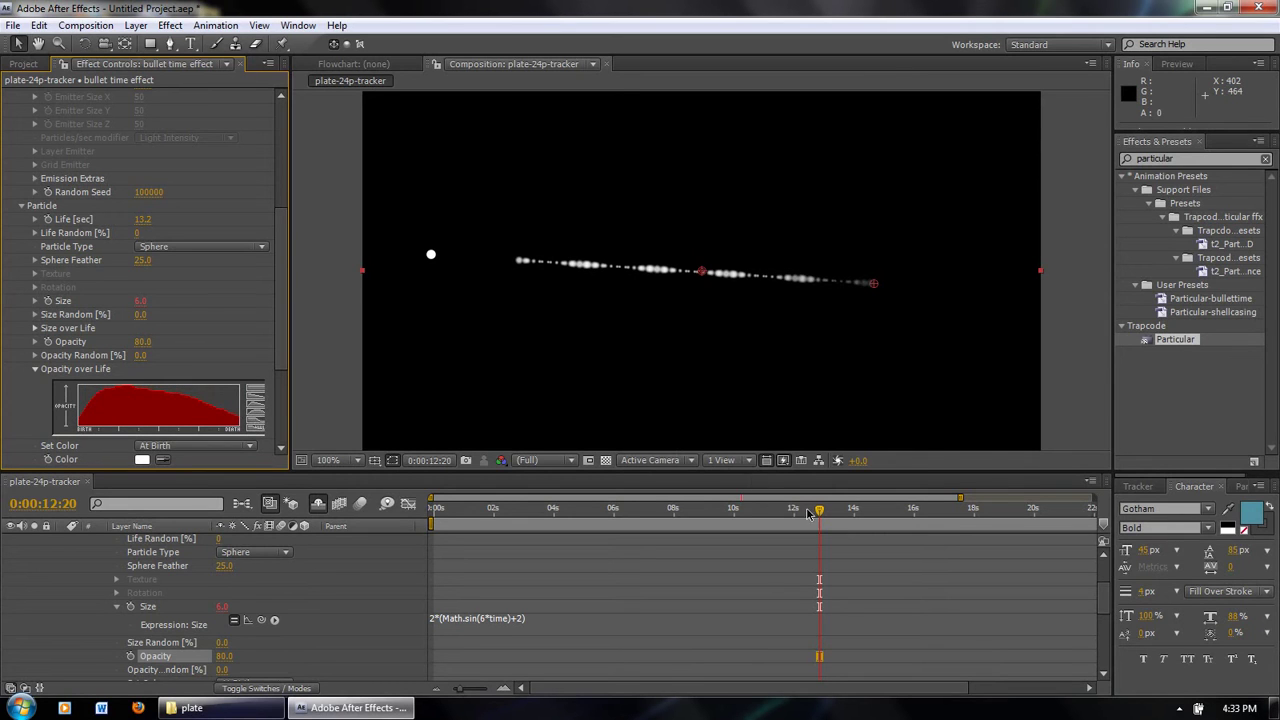
- Preview the fading trail and collapse all layer properties in the timeline
{"action": "mouse_move", "coordinate": [822, 515]}
{"action": "left_mouse_down"}
{"action": "mouse_move", "coordinate": [882, 518]}
{"action": "mouse_move", "coordinate": [808, 524]}
{"action": "left_mouse_up"}
{"action": "left_click_drag", "start_coordinate": [280, 278], "coordinate": [284, 100]}
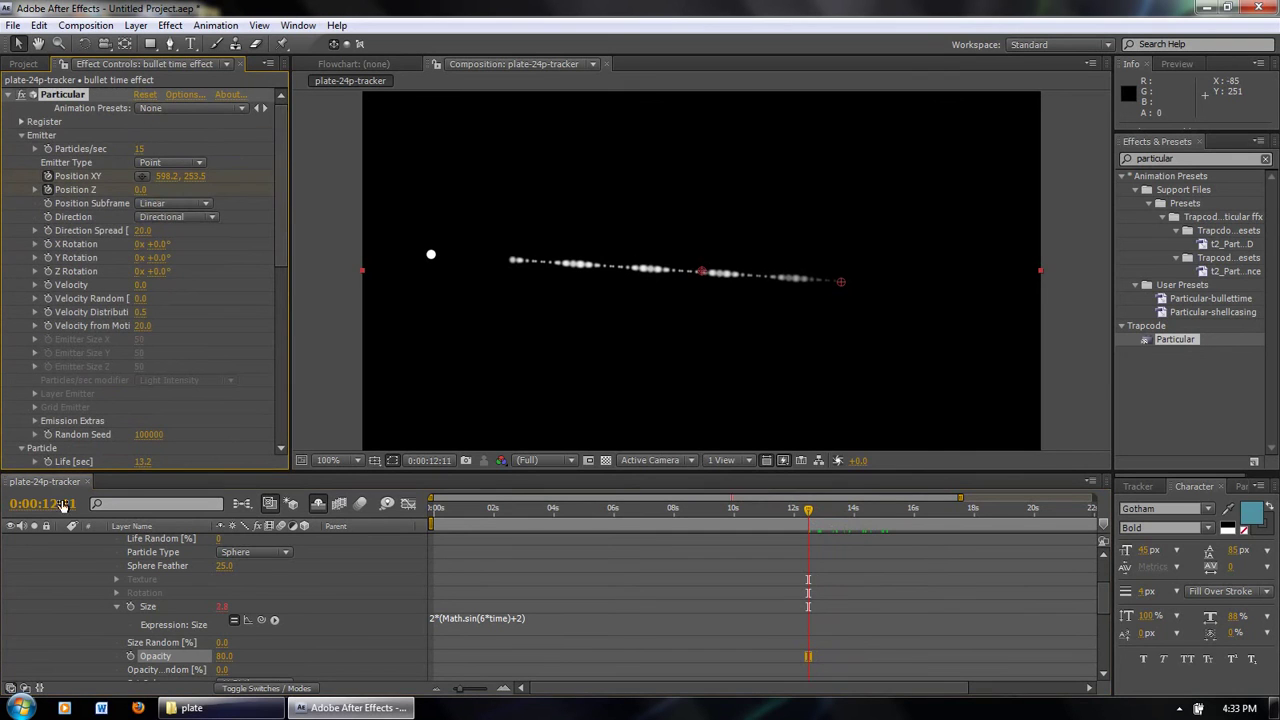
{"action": "scroll", "coordinate": [96, 570], "scroll_direction": "up", "scroll_amount": 3}
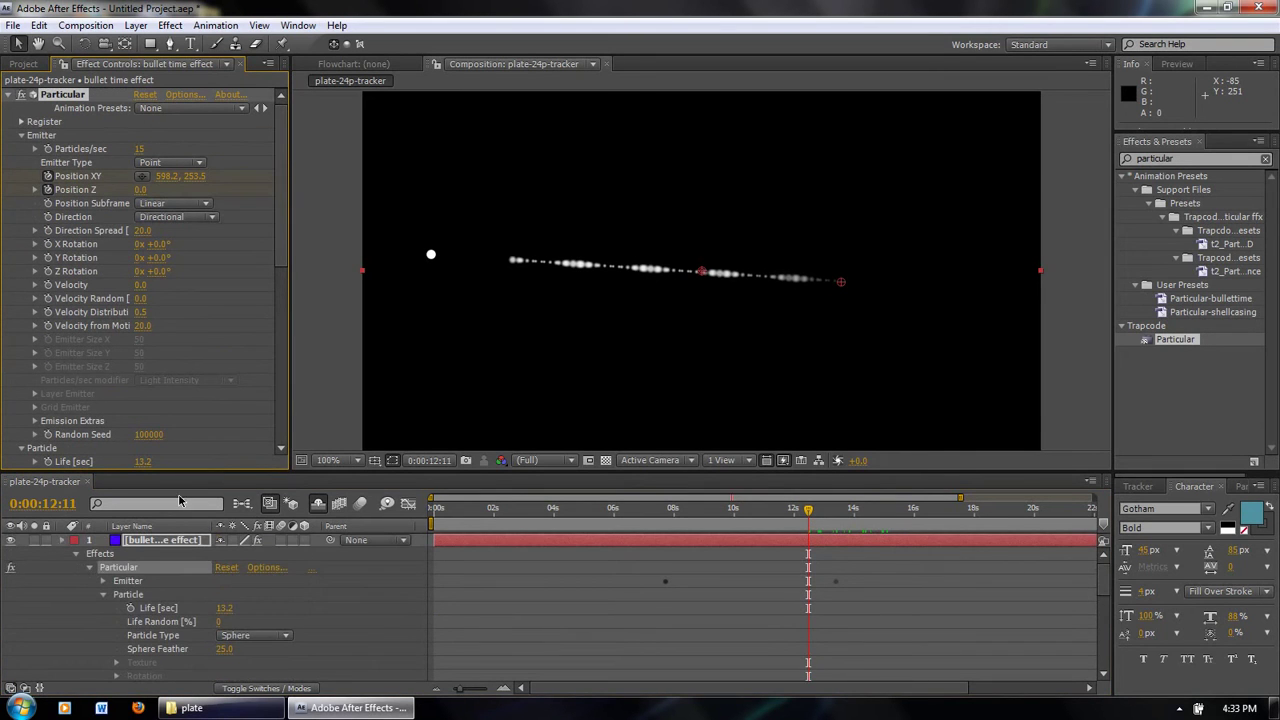
{"action": "key", "text": "ctrl+grave"}
{"action": "left_click", "coordinate": [136, 25]}
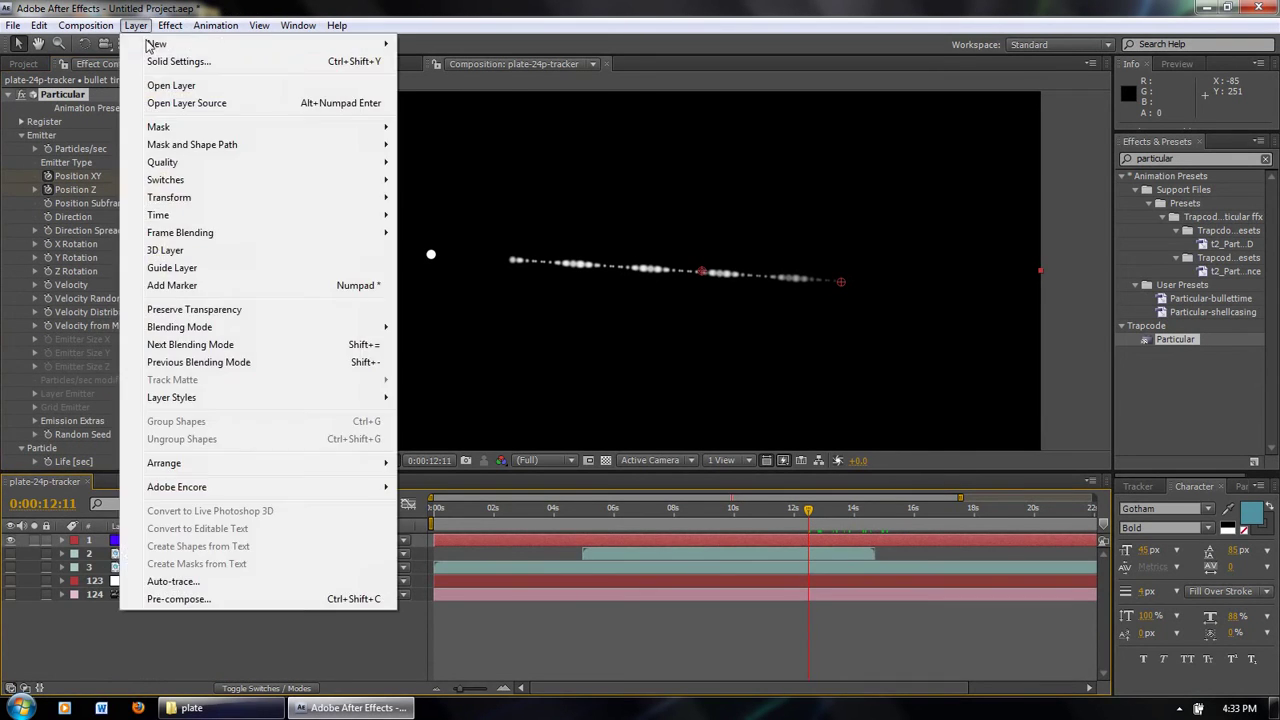
{"action": "mouse_move", "coordinate": [150, 47]}
{"action": "left_click", "coordinate": [468, 97]}
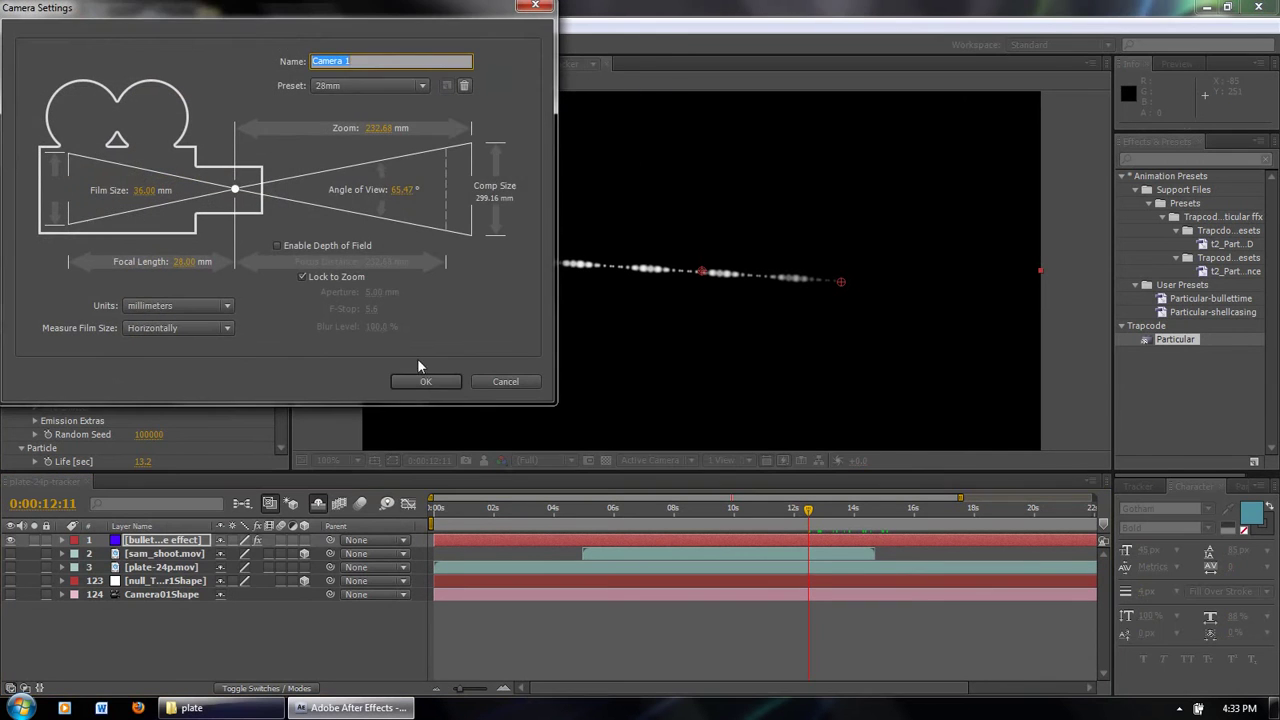
{"action": "left_click", "coordinate": [418, 380]}
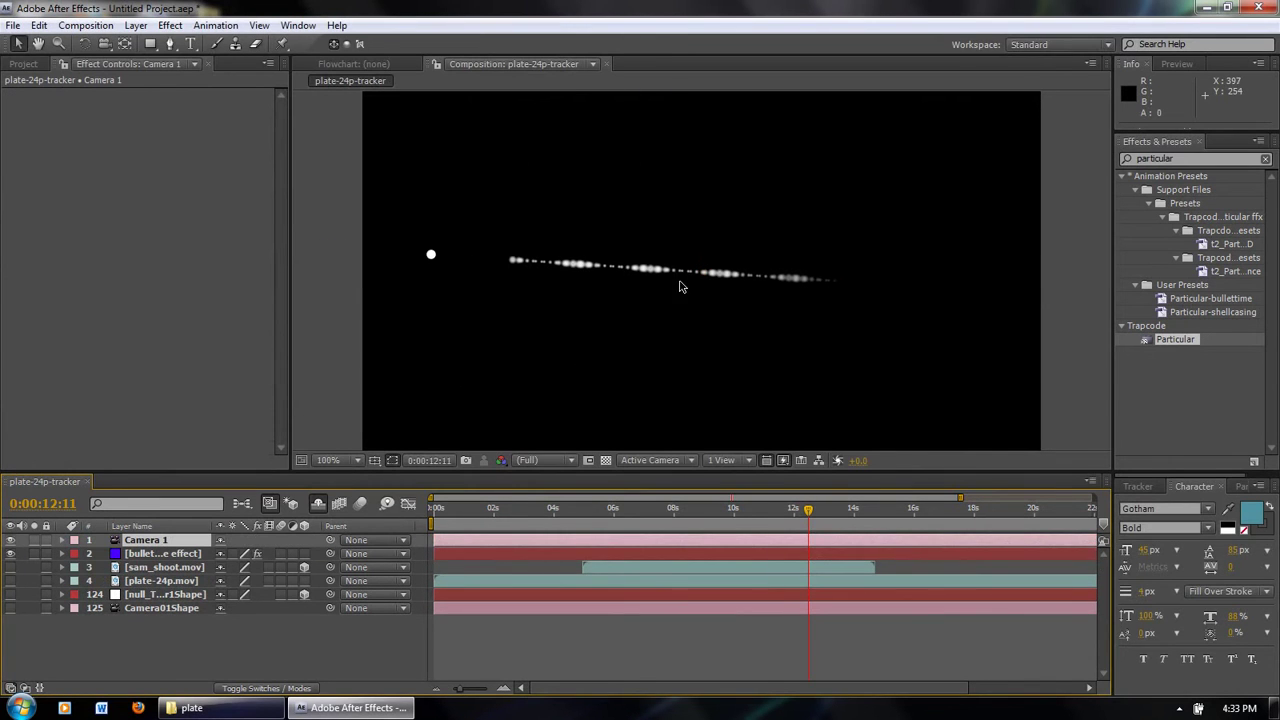
{"action": "key", "text": "c"}
{"action": "mouse_move", "coordinate": [690, 252]}
{"action": "left_mouse_down"}
{"action": "mouse_move", "coordinate": [674, 249]}
{"action": "mouse_move", "coordinate": [640, 177]}
{"action": "mouse_move", "coordinate": [579, 270]}
{"action": "mouse_move", "coordinate": [446, 293]}
{"action": "mouse_move", "coordinate": [477, 337]}
{"action": "mouse_move", "coordinate": [637, 332]}
{"action": "mouse_move", "coordinate": [689, 269]}
{"action": "mouse_move", "coordinate": [654, 206]}
{"action": "mouse_move", "coordinate": [560, 200]}
{"action": "mouse_move", "coordinate": [492, 214]}
{"action": "mouse_move", "coordinate": [458, 284]}
{"action": "mouse_move", "coordinate": [851, 577]}
{"action": "left_mouse_up"}
{"action": "mouse_move", "coordinate": [808, 518]}
{"action": "left_mouse_down"}
{"action": "mouse_move", "coordinate": [714, 518]}
{"action": "mouse_move", "coordinate": [836, 518]}
{"action": "left_mouse_up"}
{"action": "mouse_move", "coordinate": [782, 247]}
{"action": "left_mouse_down"}
{"action": "mouse_move", "coordinate": [670, 222]}
{"action": "mouse_move", "coordinate": [646, 200]}
{"action": "mouse_move", "coordinate": [629, 252]}
{"action": "left_mouse_up"}
{"action": "left_click", "coordinate": [250, 425]}
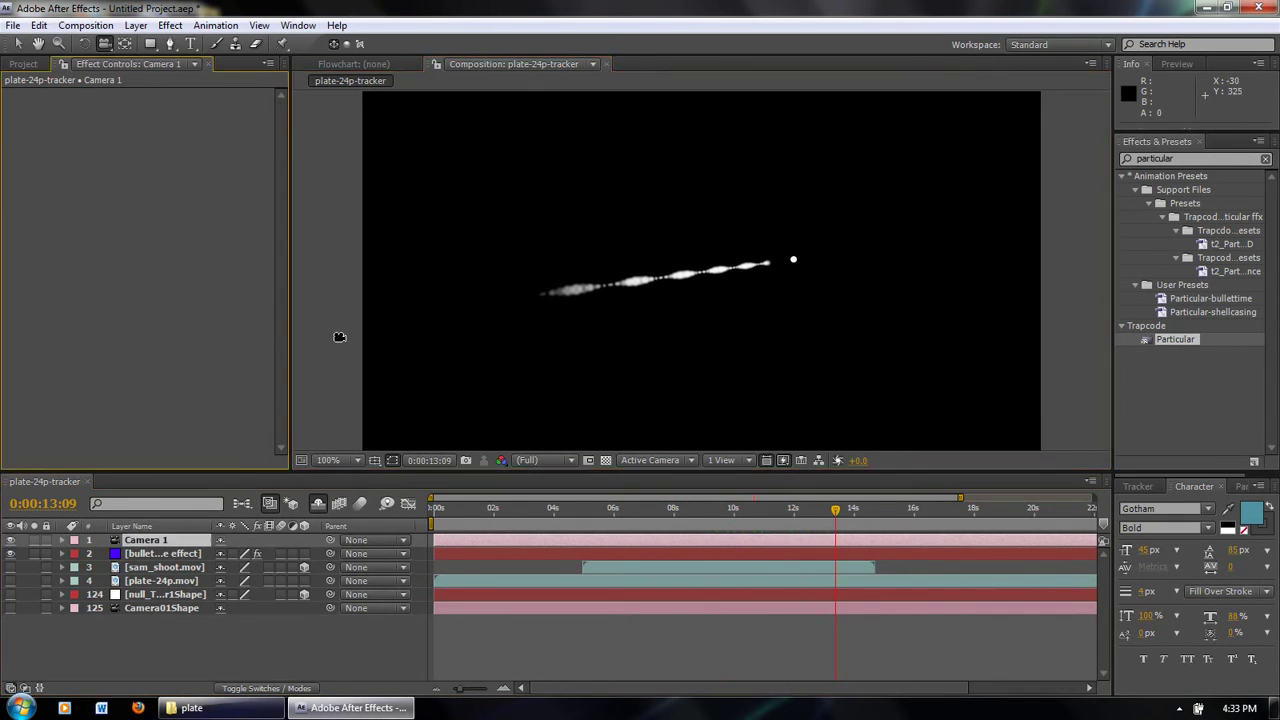
{"action": "key", "text": "v"}
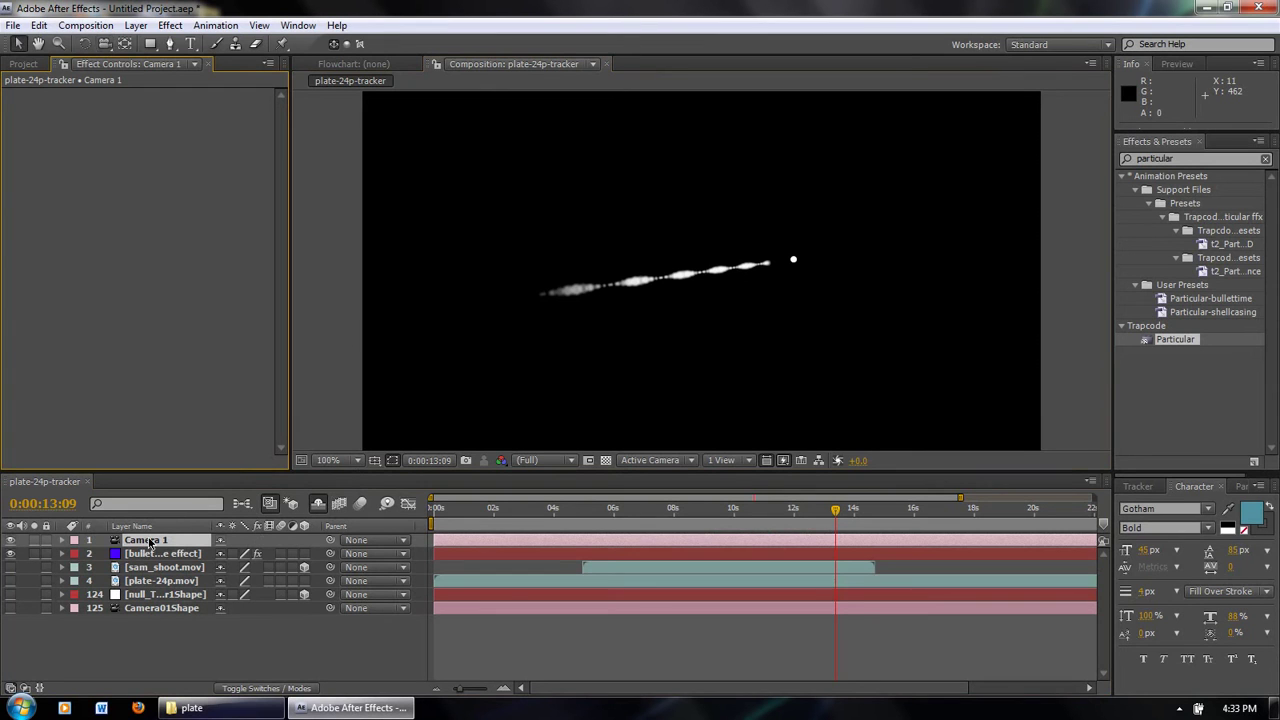
{"action": "left_click", "coordinate": [151, 541]}
{"action": "key", "text": "Delete"}
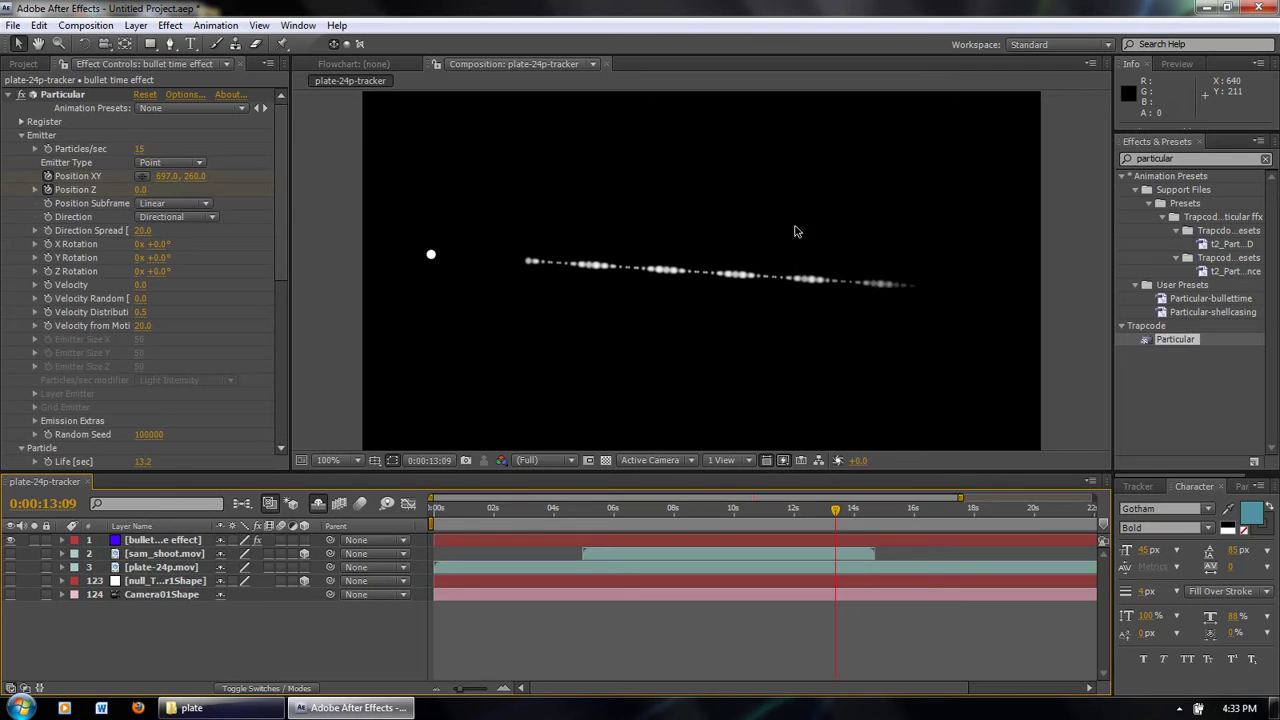
{"action": "left_click_drag", "start_coordinate": [835, 513], "coordinate": [779, 513]}
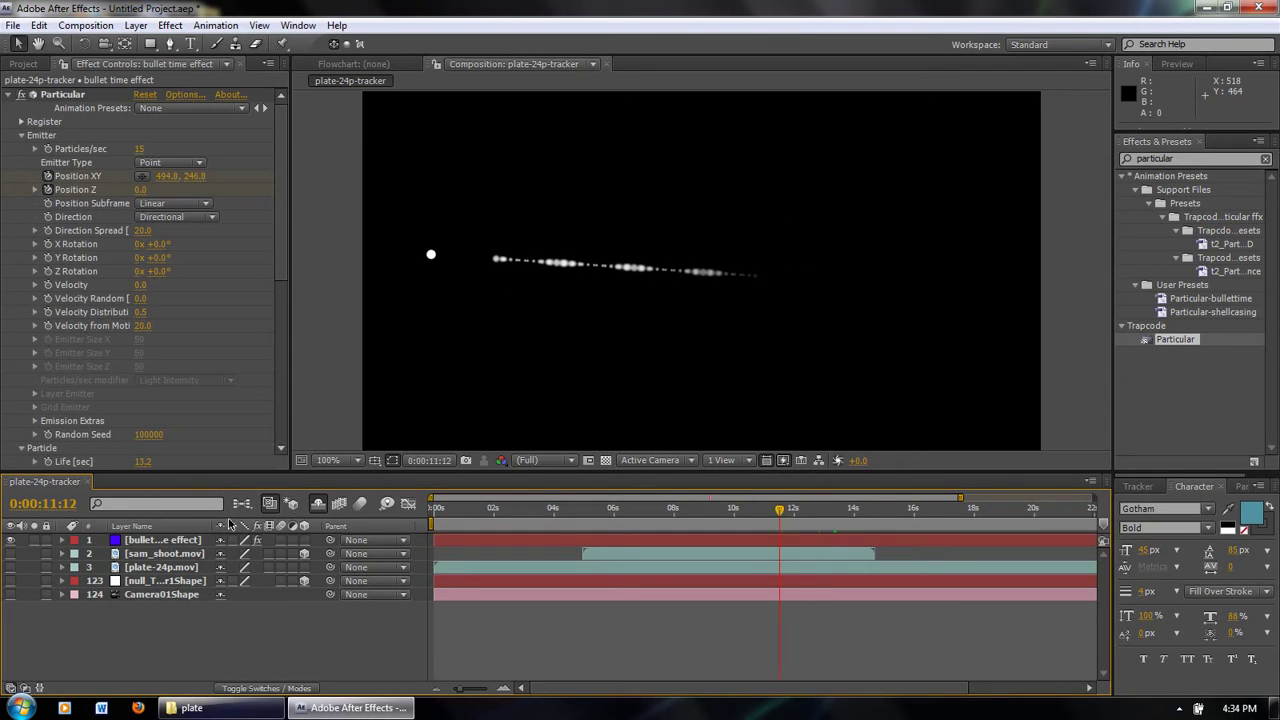
{"action": "left_click", "coordinate": [9, 555]}
{"action": "left_click", "coordinate": [10, 567]}
{"action": "left_click", "coordinate": [10, 594]}
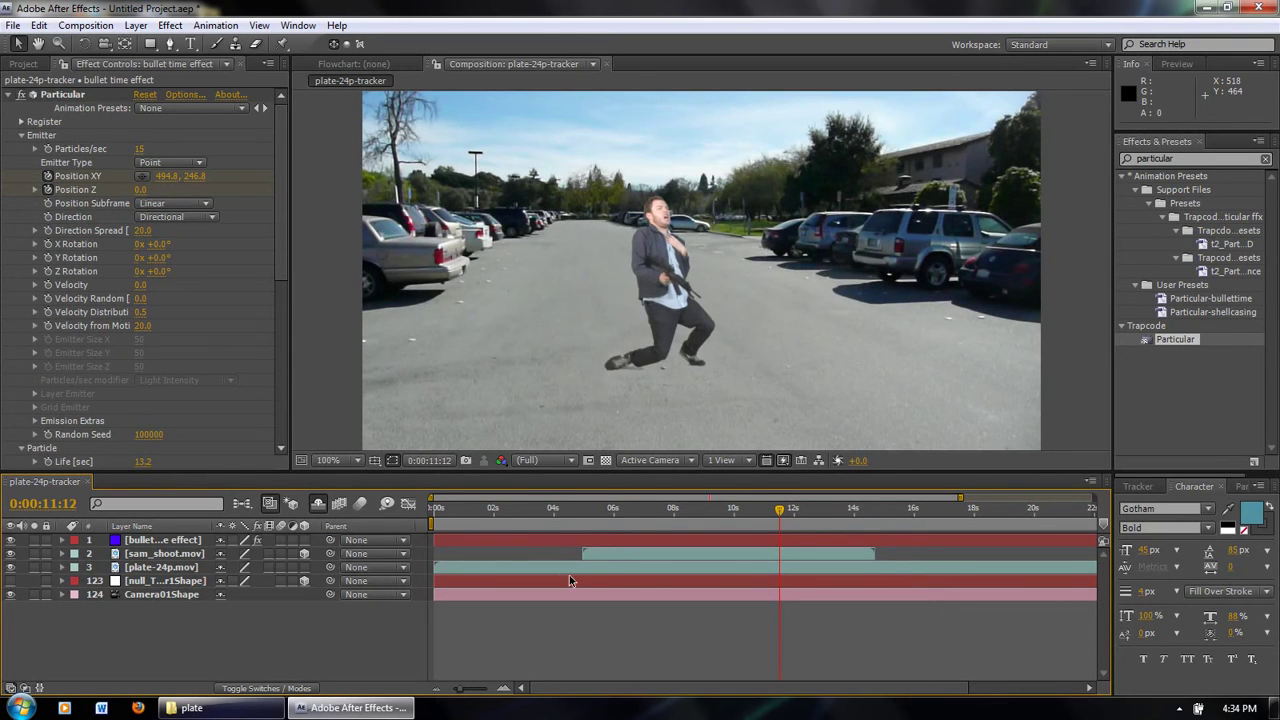
{"action": "left_click_drag", "start_coordinate": [657, 513], "coordinate": [636, 513]}
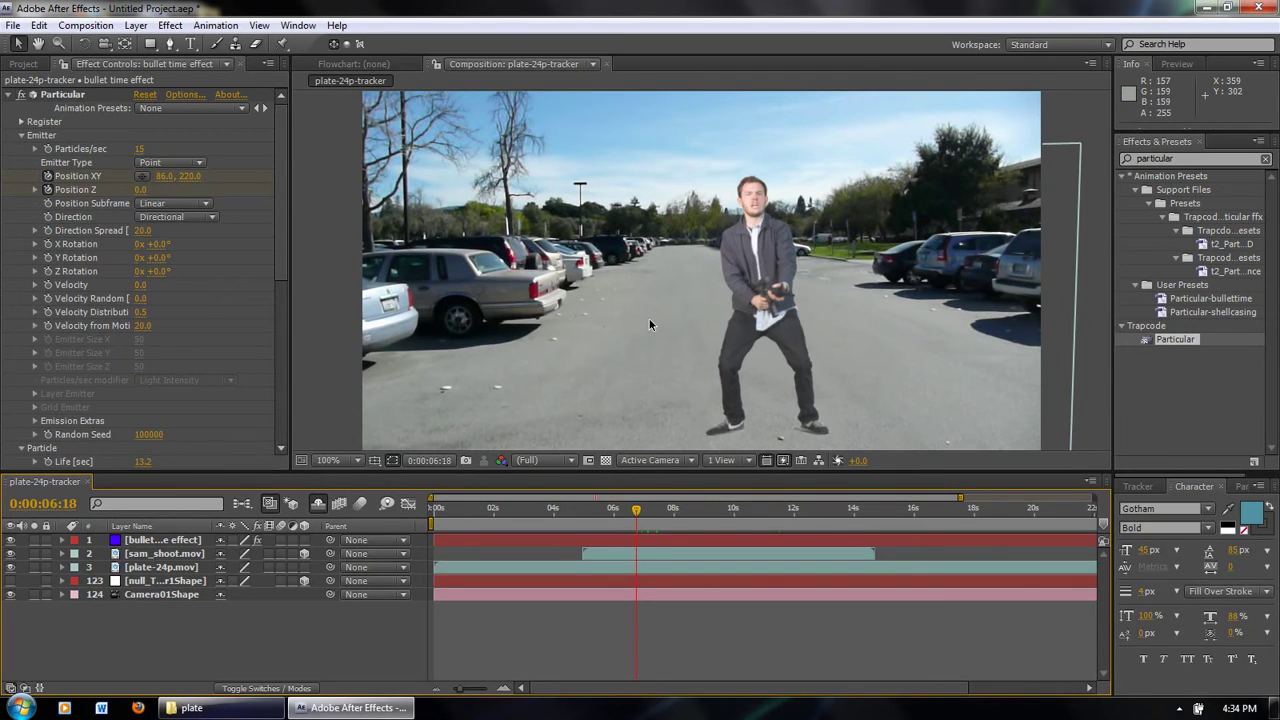
{"action": "left_click", "coordinate": [170, 595]}
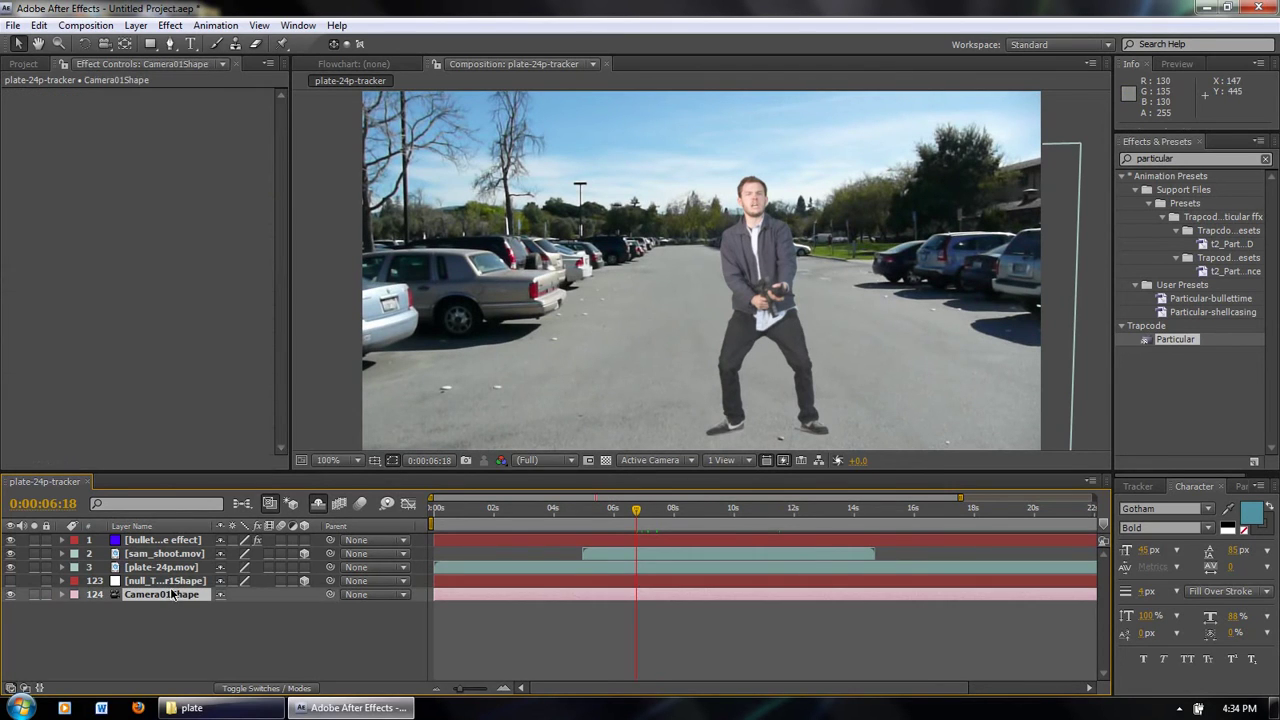
{"action": "left_click", "coordinate": [150, 541]}
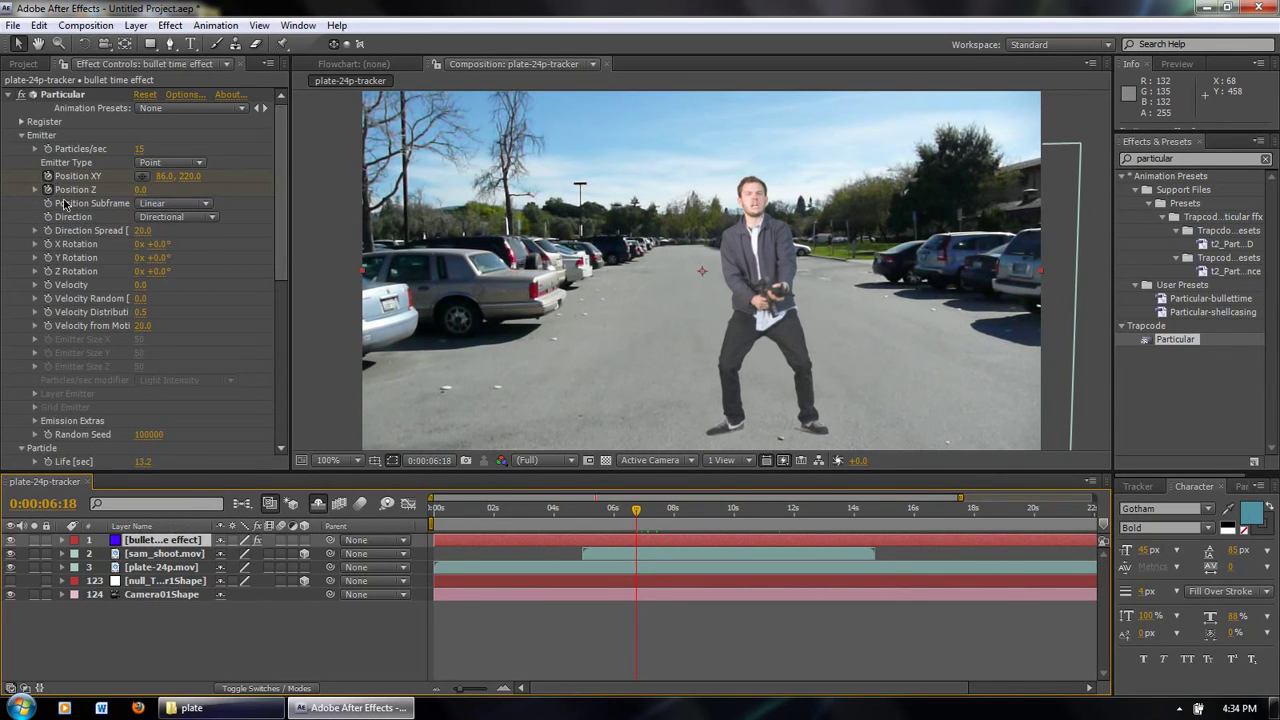
{"action": "left_click", "coordinate": [48, 177]}
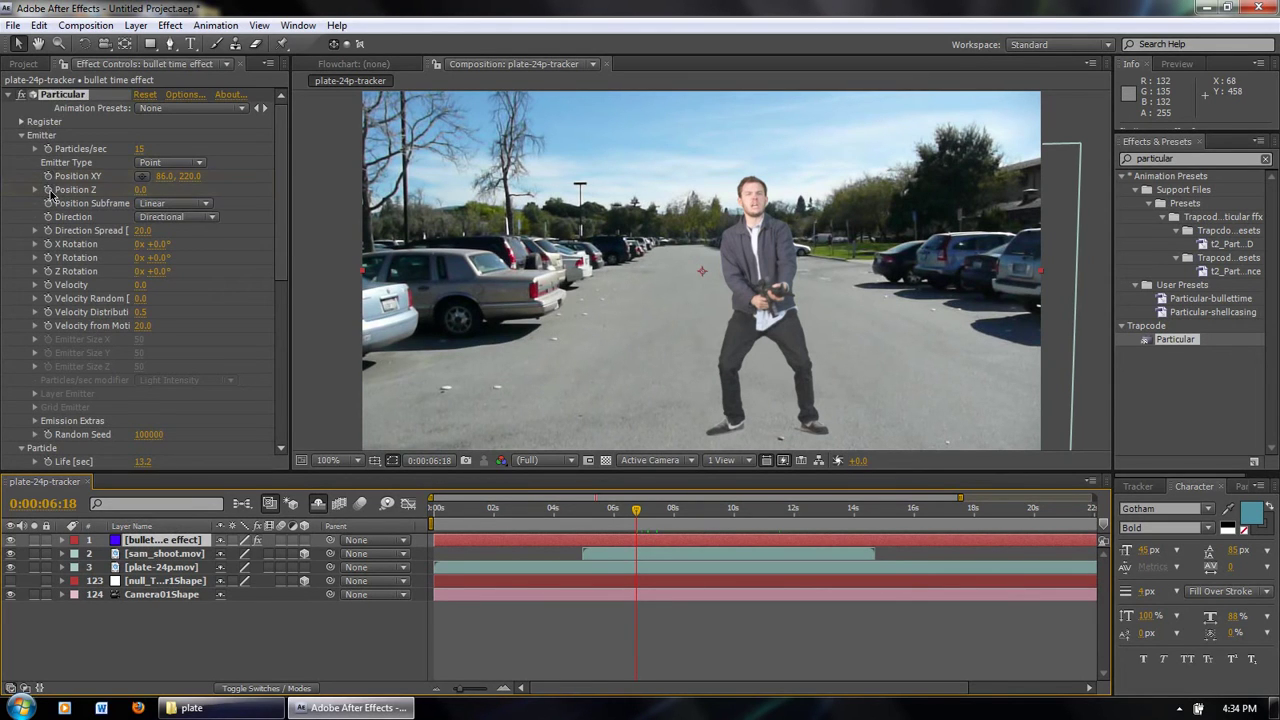
{"action": "left_click_drag", "start_coordinate": [575, 509], "coordinate": [820, 511]}
- Shift sam_shoot.mov one second later and make the bullet layer start near 7 seconds
{"action": "left_click", "coordinate": [666, 510]}
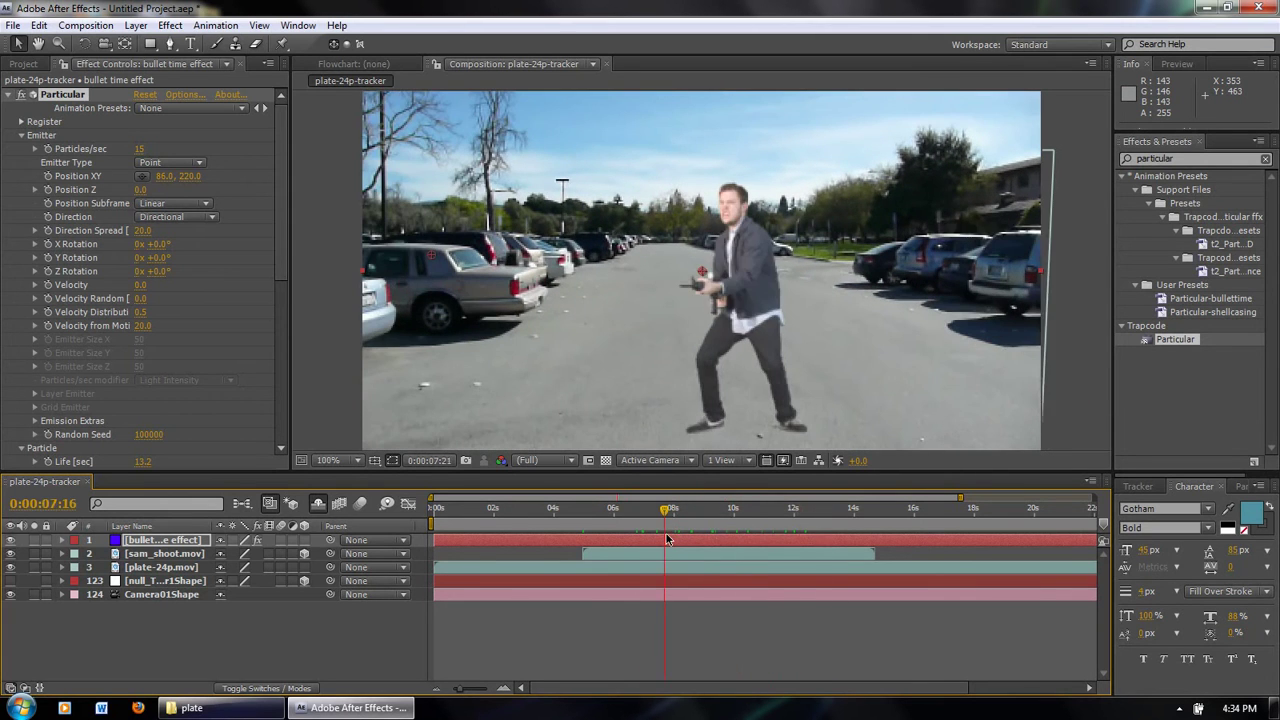
{"action": "left_click_drag", "start_coordinate": [651, 553], "coordinate": [650, 518]}
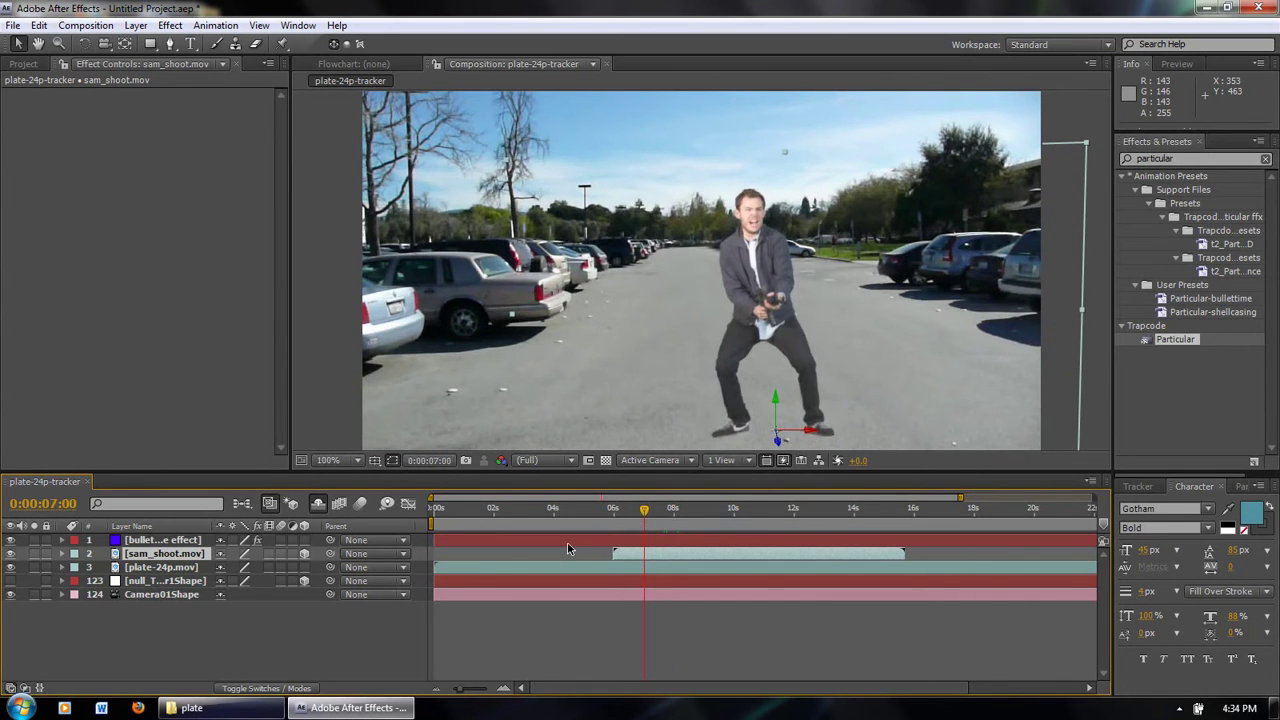
{"action": "left_click_drag", "start_coordinate": [567, 542], "coordinate": [693, 536]}
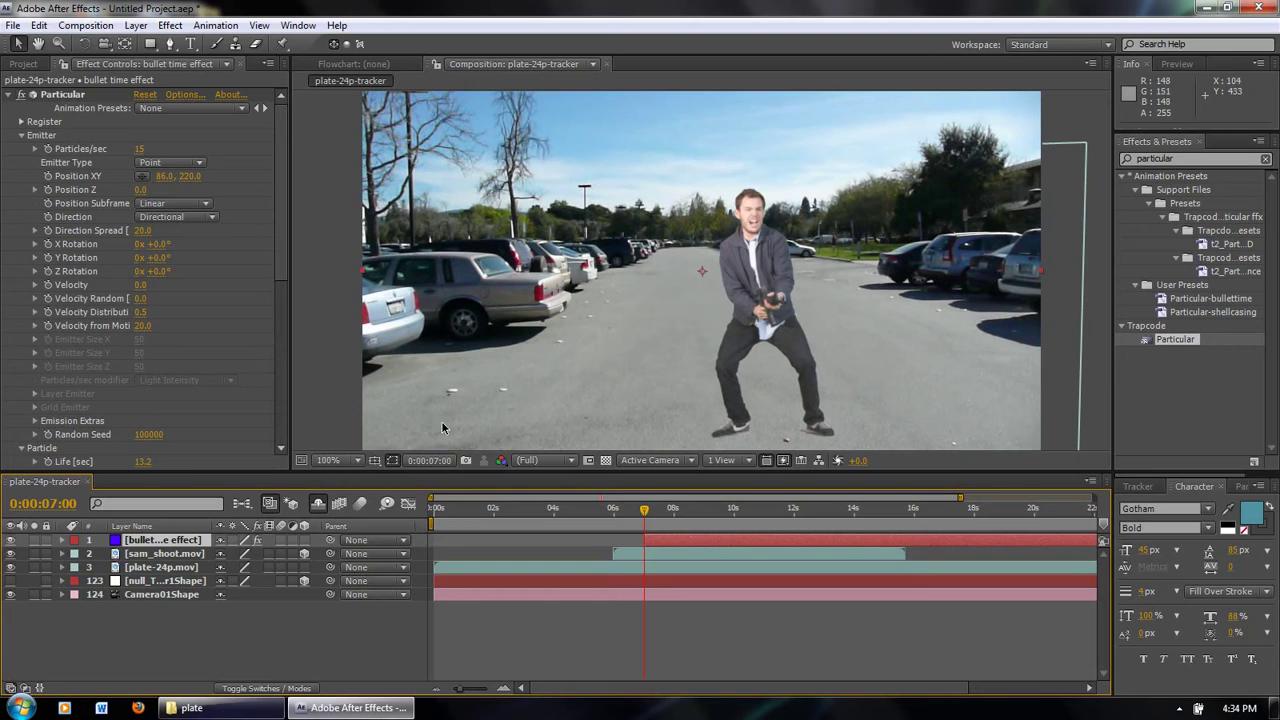
- Reveal the sam_shoot.mov layer's Position values (13.2, 0.1, 86.6)
{"action": "left_click", "coordinate": [47, 176]}
{"action": "left_click", "coordinate": [47, 189]}
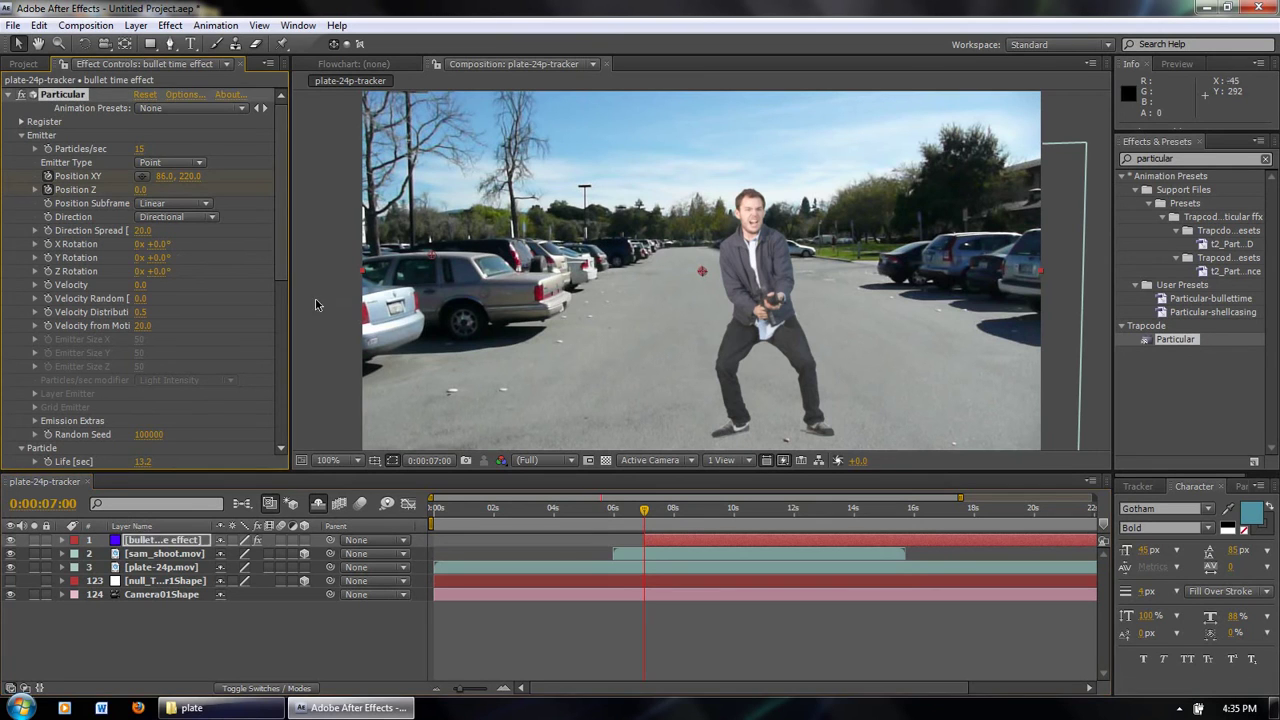
{"action": "left_click", "coordinate": [160, 554]}
{"action": "key", "text": "p"}
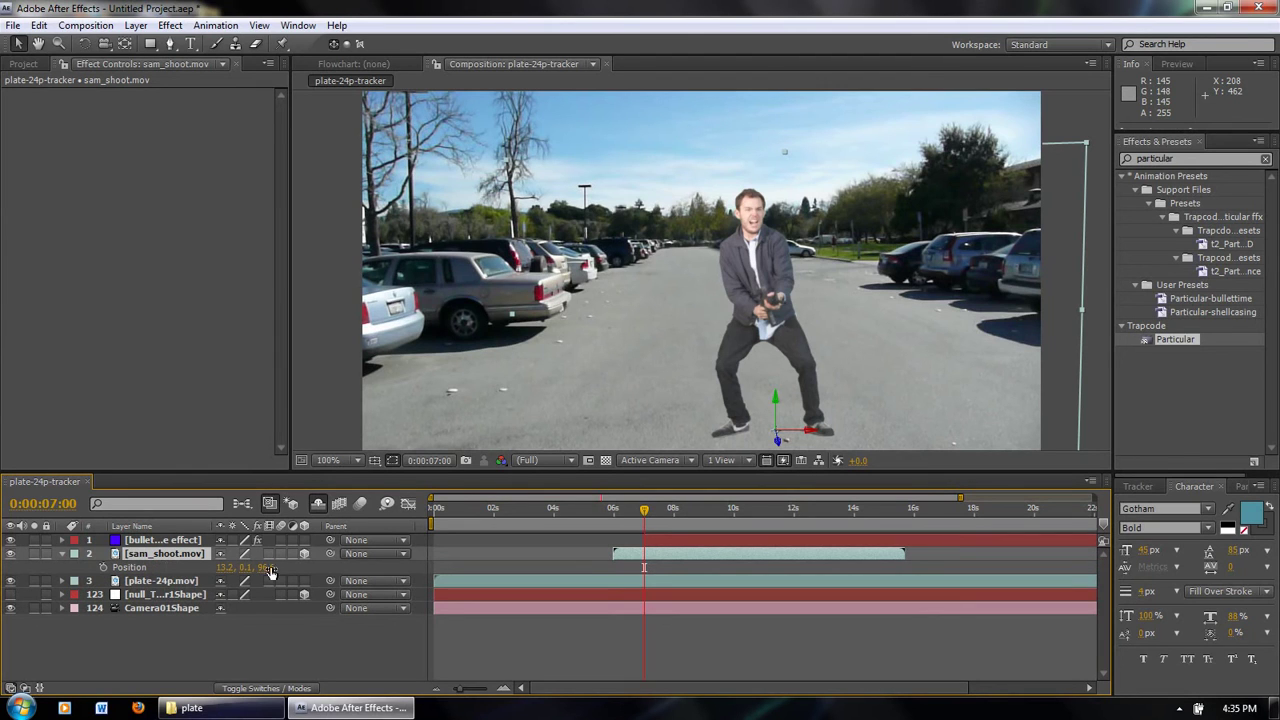
- Place the Particular emitter at Position XY 13.2, 0.1 and Z 96.6, then scrub to 7:23
{"action": "left_click", "coordinate": [180, 540]}
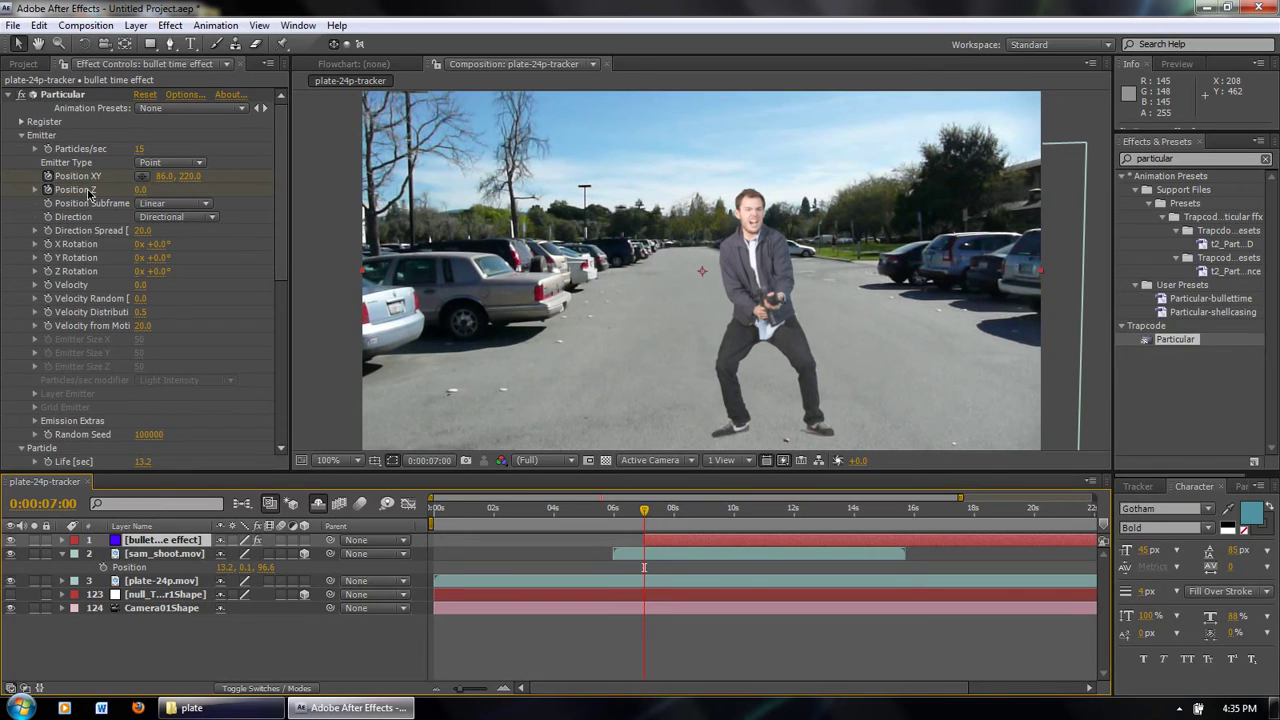
{"action": "left_click", "coordinate": [166, 177]}
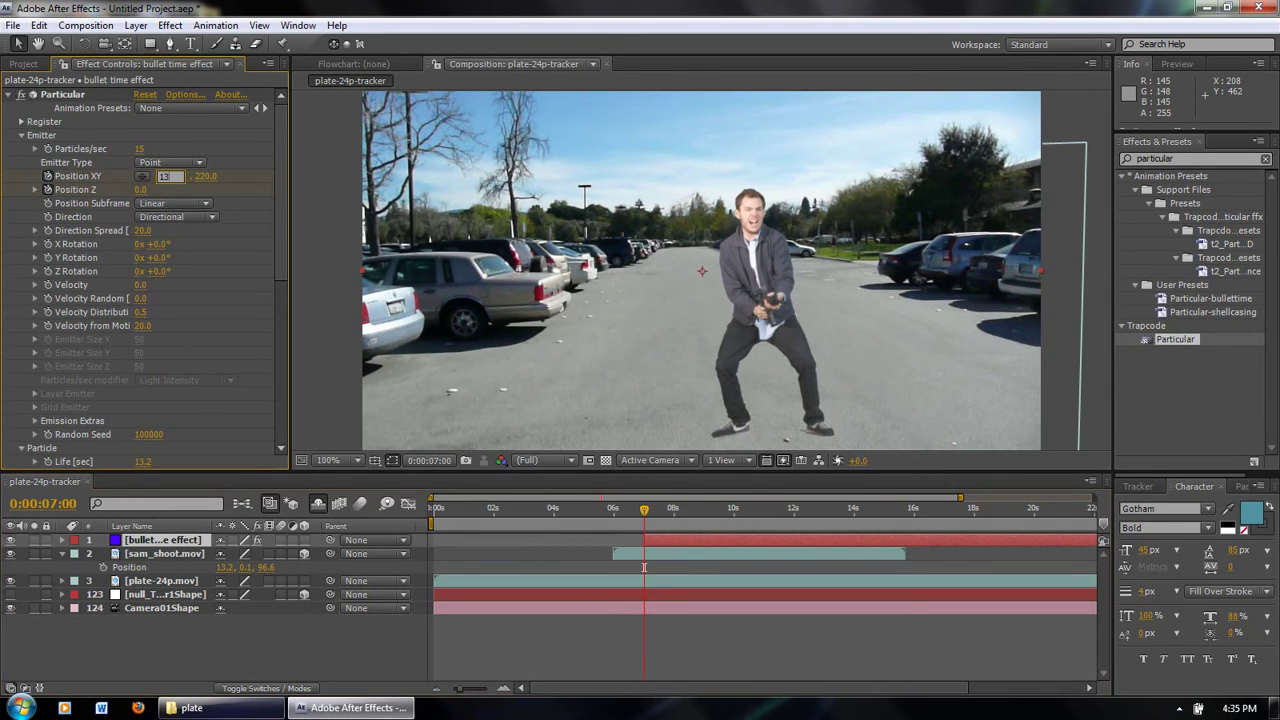
{"action": "key", "text": "Tab"}
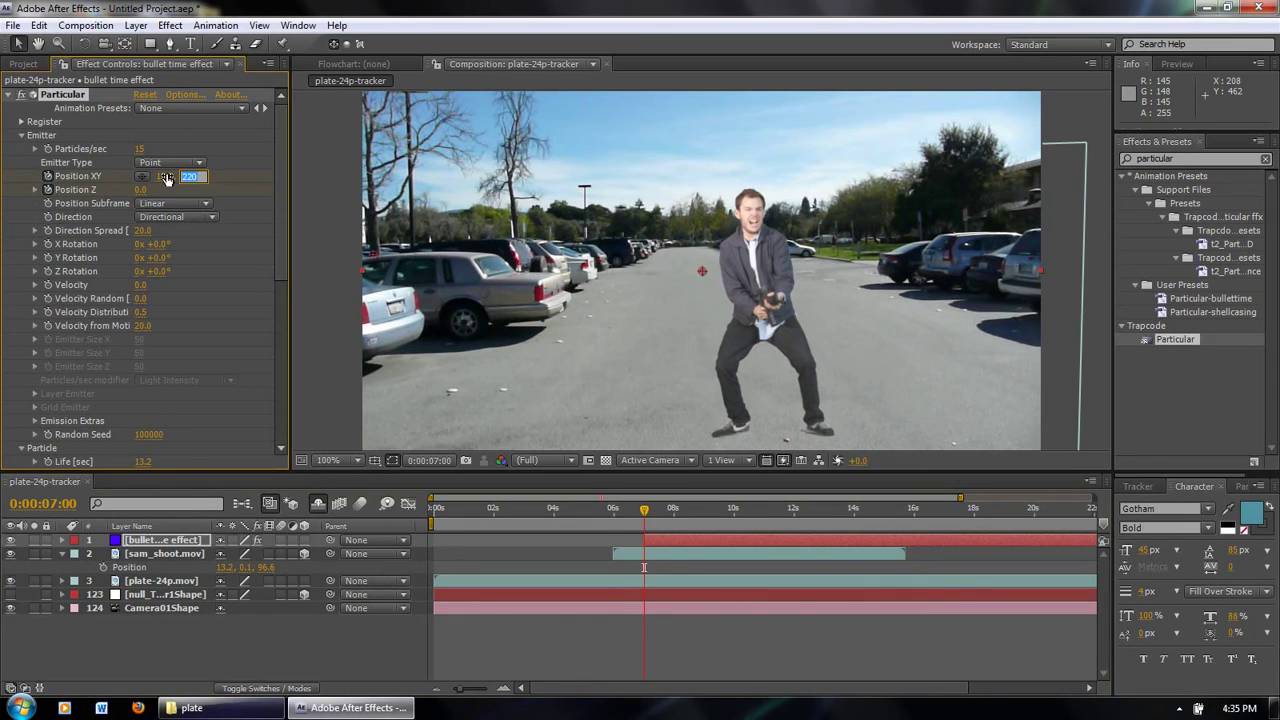
{"action": "type", "text": "0.1"}
{"action": "key", "text": "Tab"}
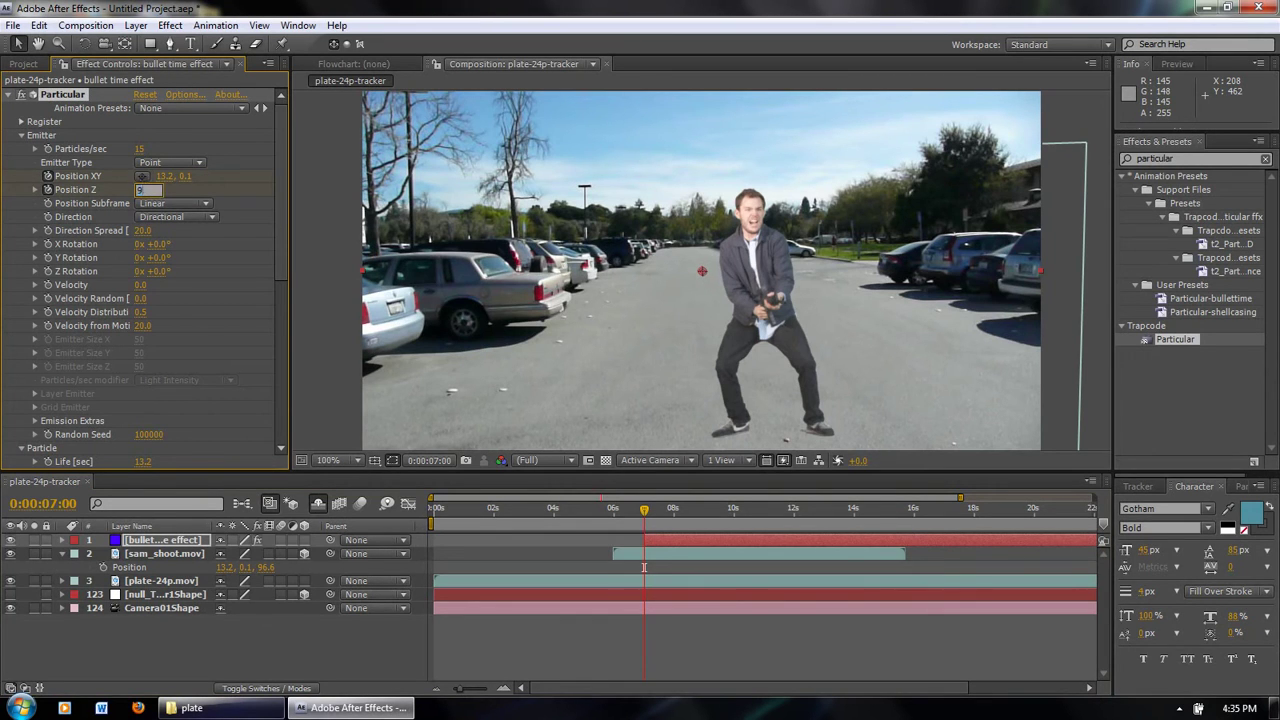
{"action": "key", "text": "Return"}
{"action": "left_click_drag", "start_coordinate": [644, 513], "coordinate": [672, 513]}
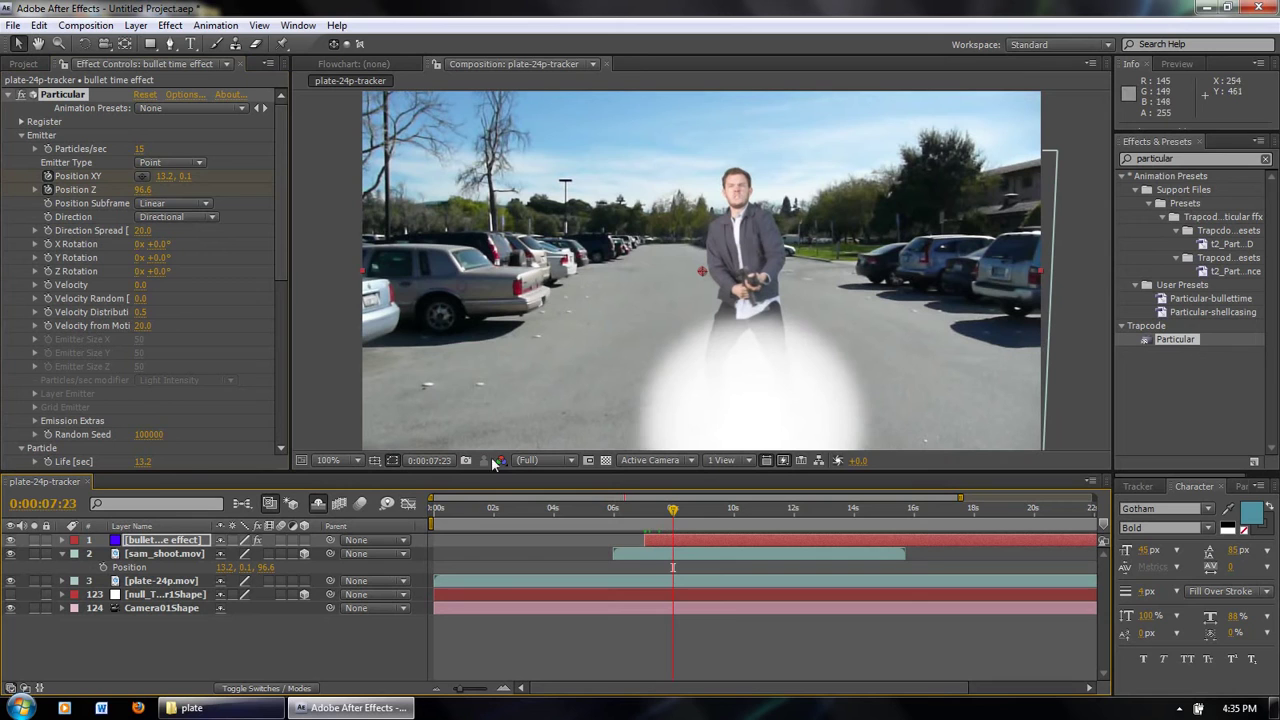
{"action": "left_click_drag", "start_coordinate": [281, 208], "coordinate": [276, 388]}
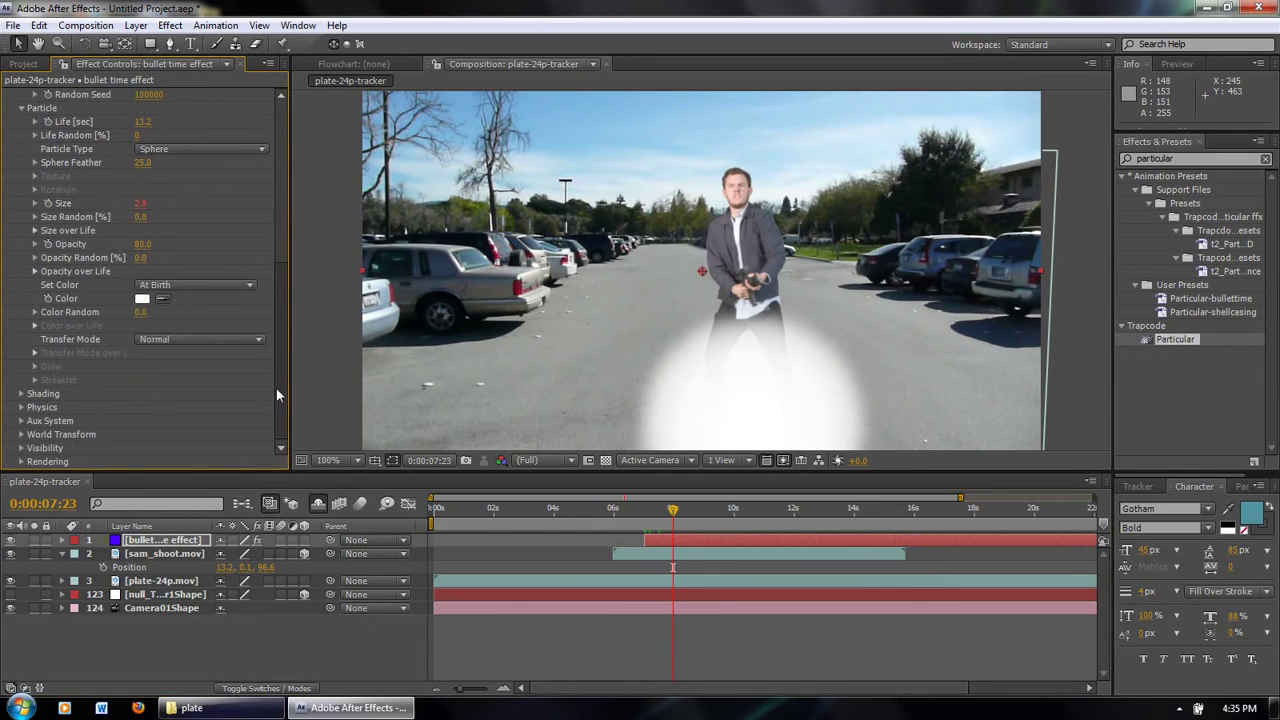
- Try a particle Size of 5 in Effect Controls, then cancel the entry
{"action": "left_click", "coordinate": [35, 204]}
{"action": "left_click", "coordinate": [139, 204]}
{"action": "type", "text": "5"}
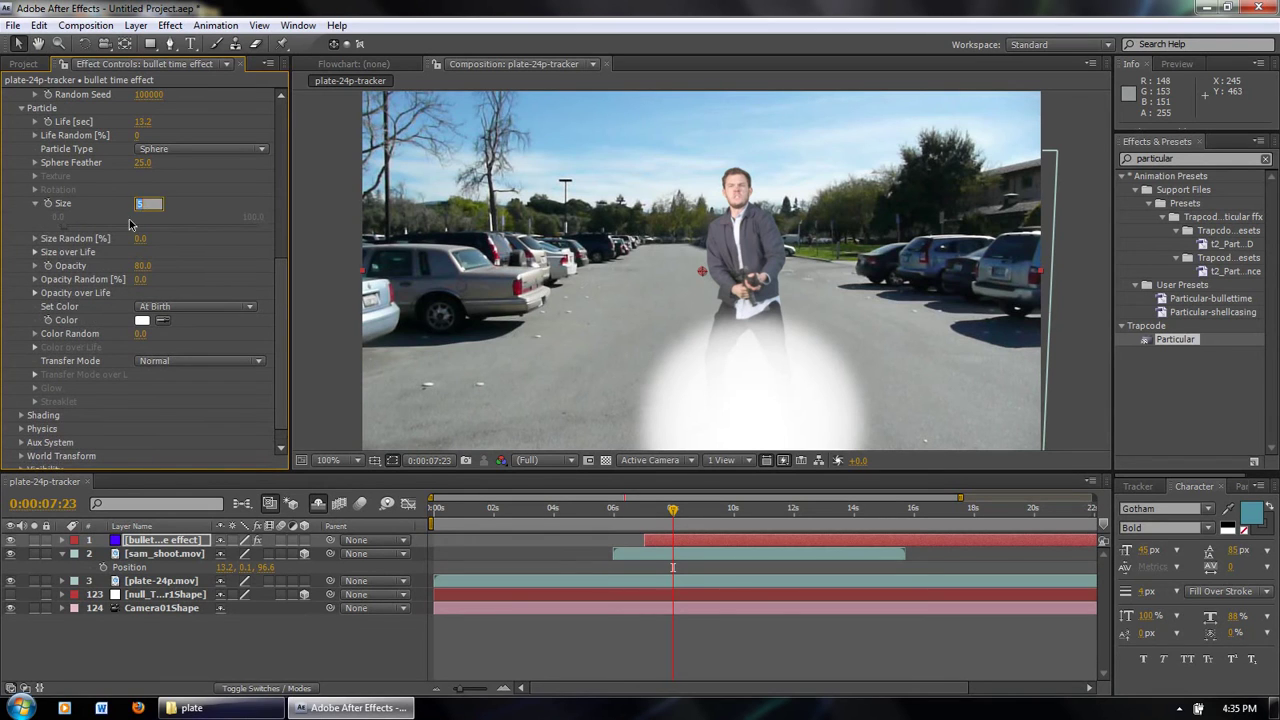
{"action": "key", "text": "Escape"}
- Change the Size expression's leading multiplier from 2 to 0.02 in the timeline
{"action": "left_click", "coordinate": [64, 543]}
{"action": "scroll", "coordinate": [180, 610], "scroll_direction": "down", "scroll_amount": 4}
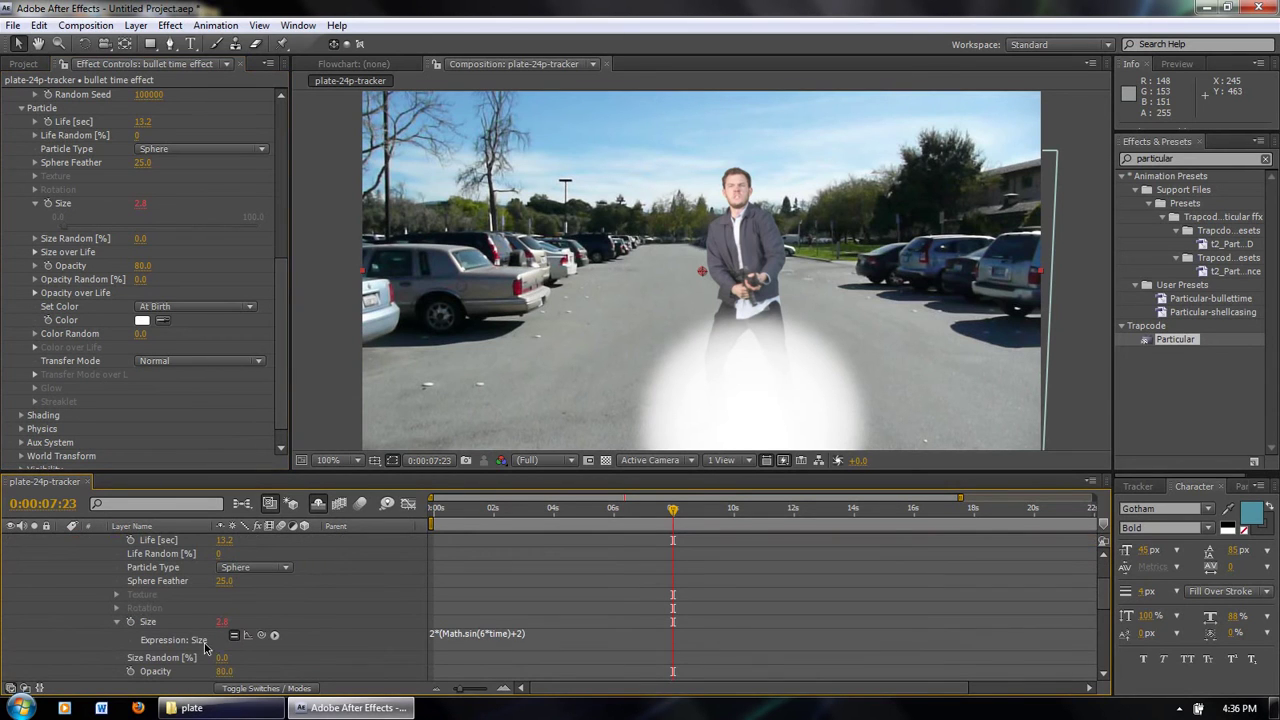
{"action": "left_click", "coordinate": [464, 645]}
{"action": "left_click", "coordinate": [483, 640]}
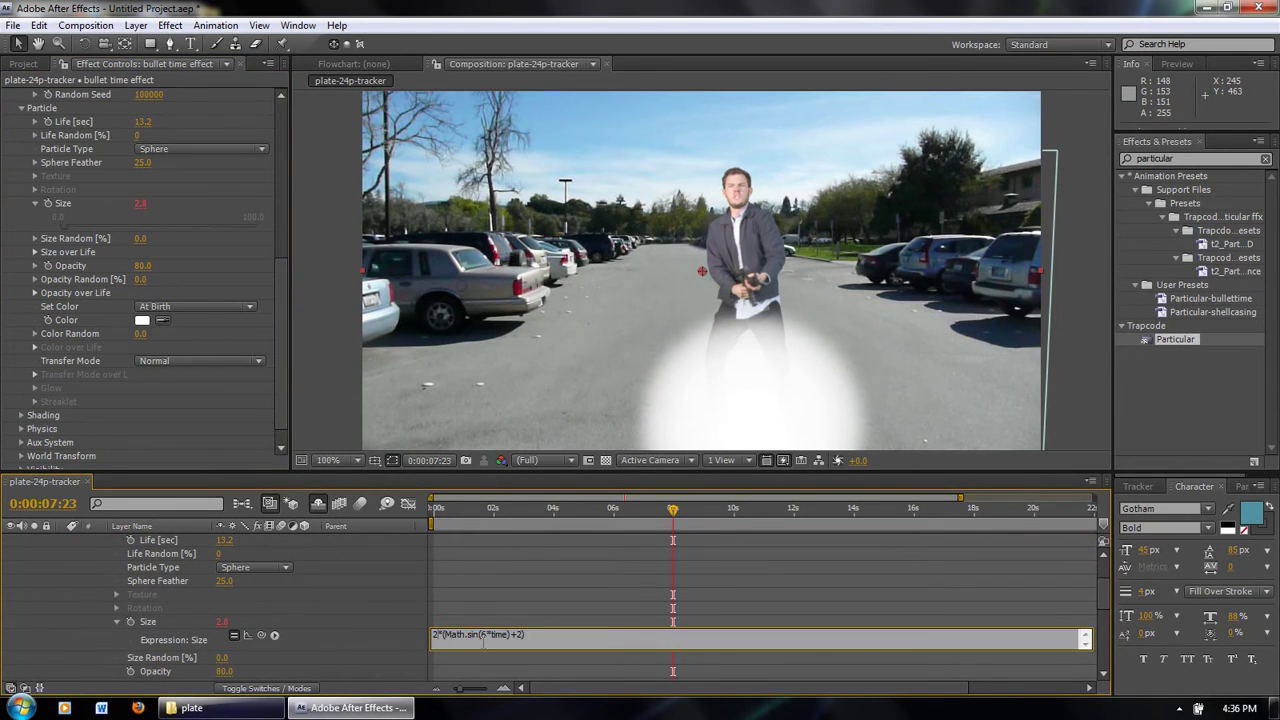
{"action": "key", "text": "Delete"}
{"action": "type", "text": "0.02"}
{"action": "key", "text": "Return"}
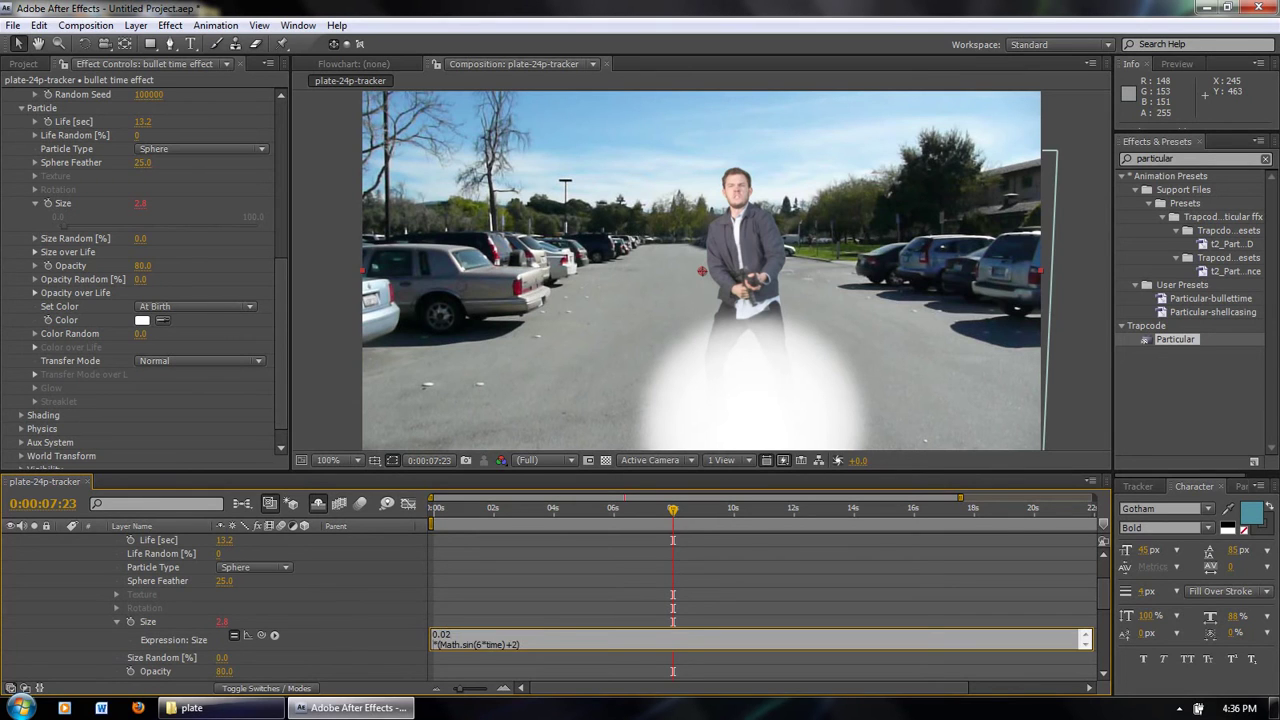
{"action": "key", "text": "BackSpace"}
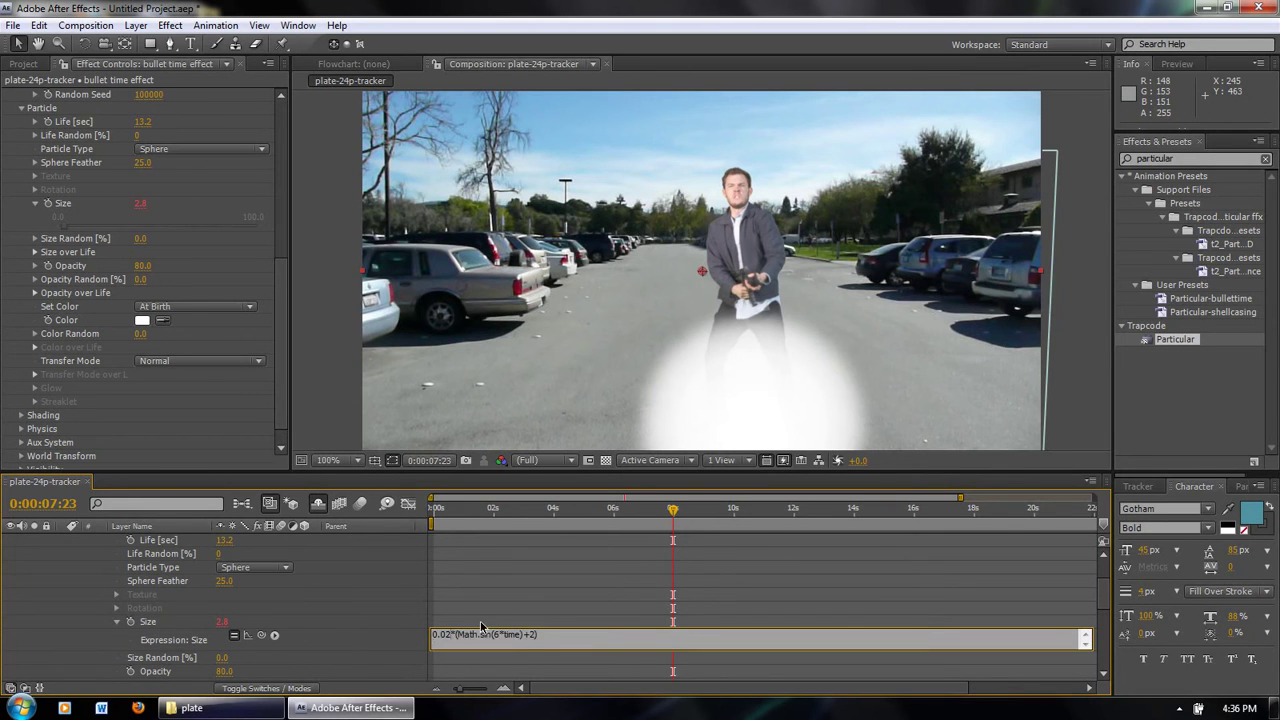
{"action": "left_click", "coordinate": [515, 620]}
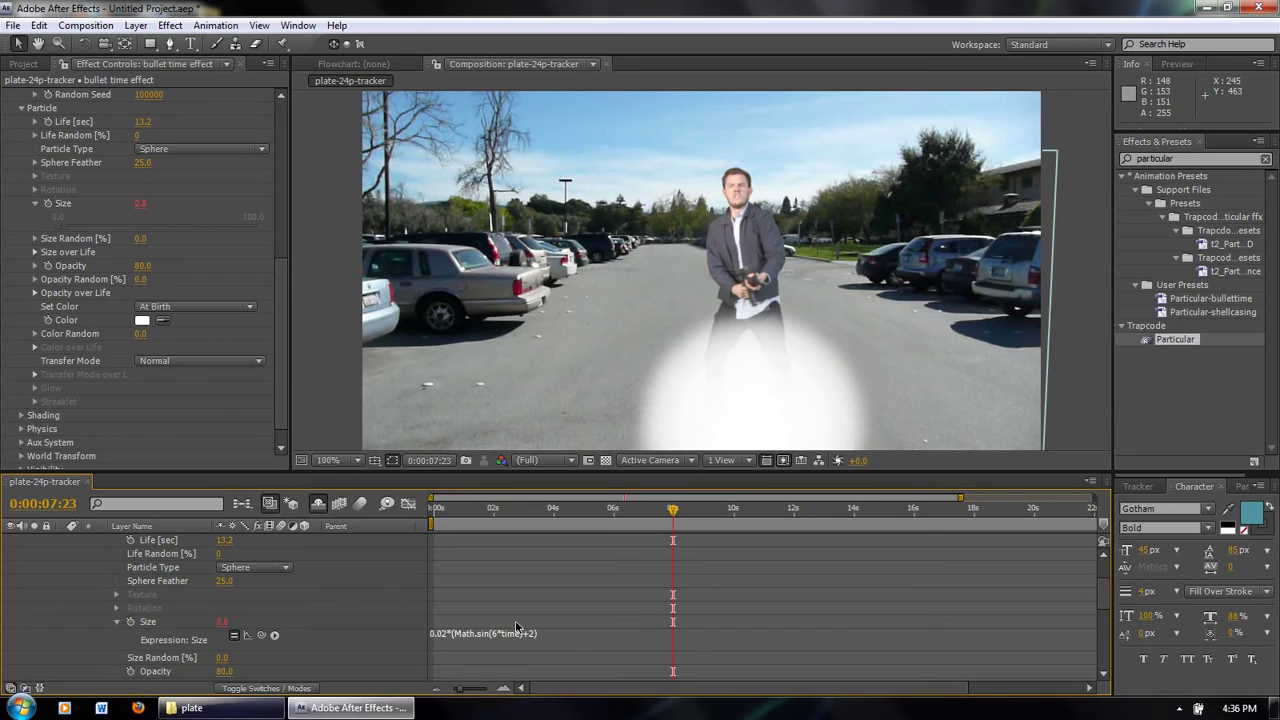
- Adjust the Size expression multiplier to 0.2, then settle on 0.15
{"action": "left_click", "coordinate": [442, 633]}
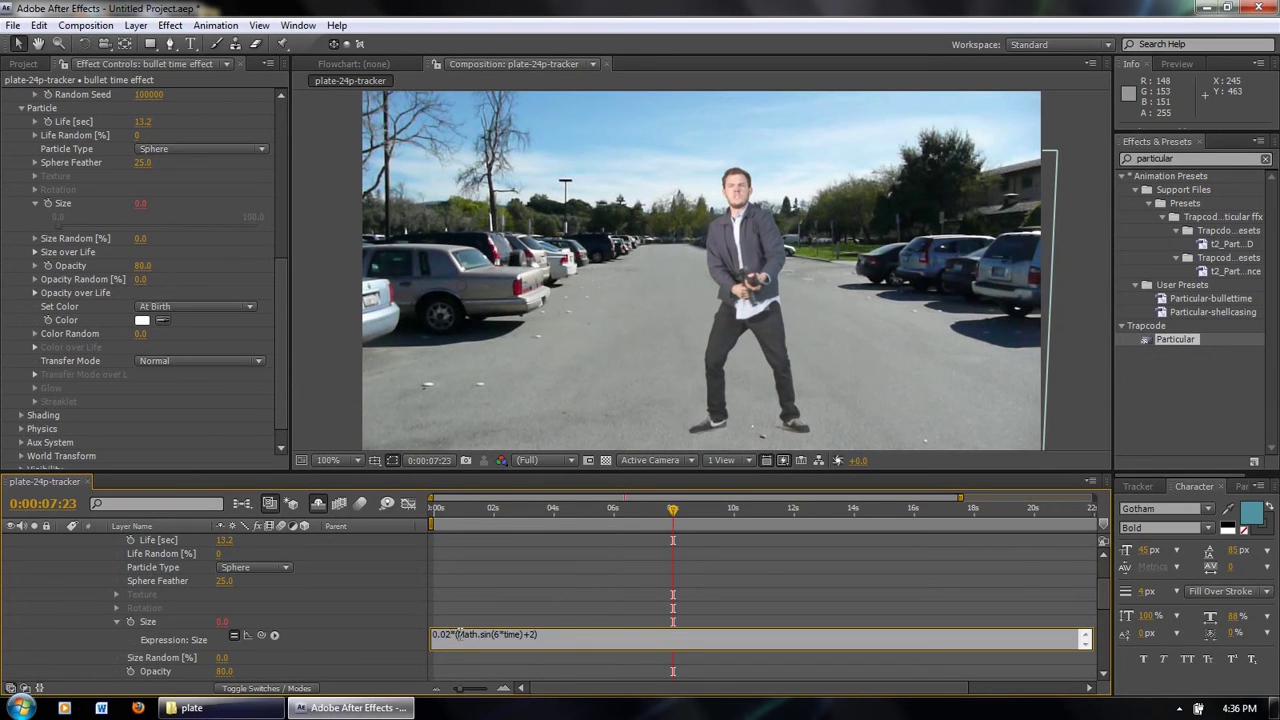
{"action": "key", "text": "BackSpace"}
{"action": "left_click", "coordinate": [468, 610]}
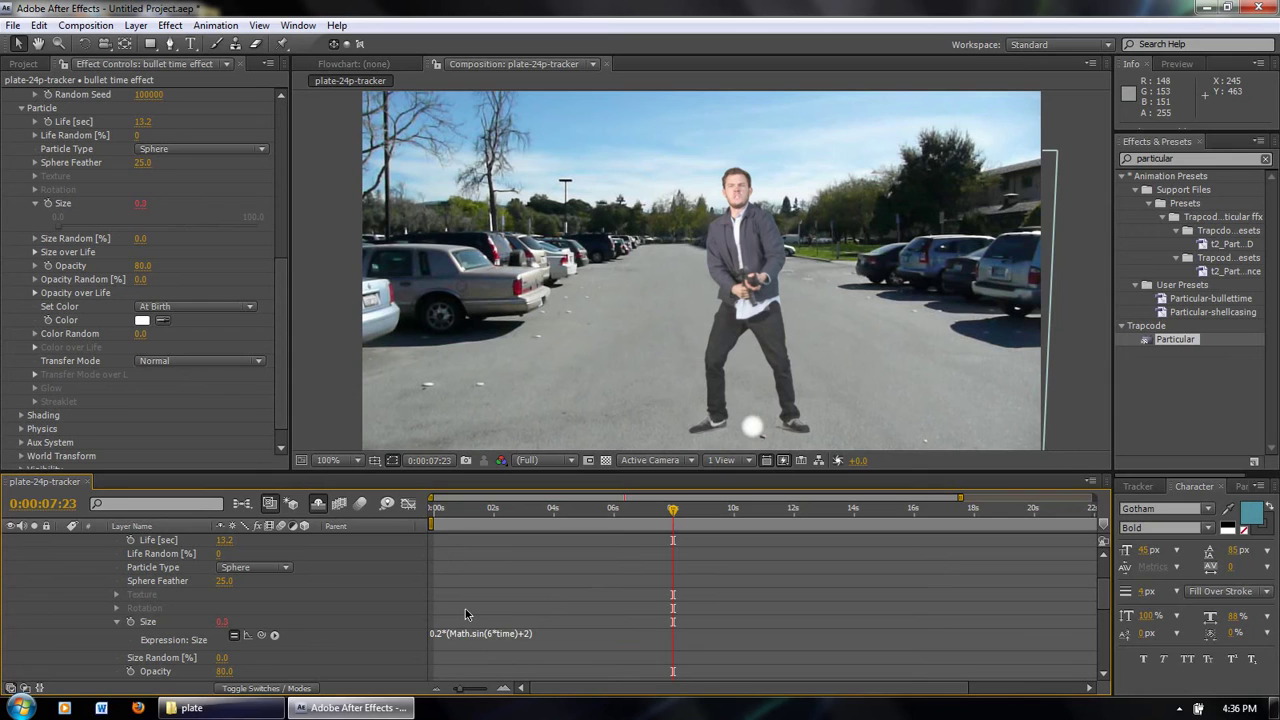
{"action": "left_click", "coordinate": [454, 643]}
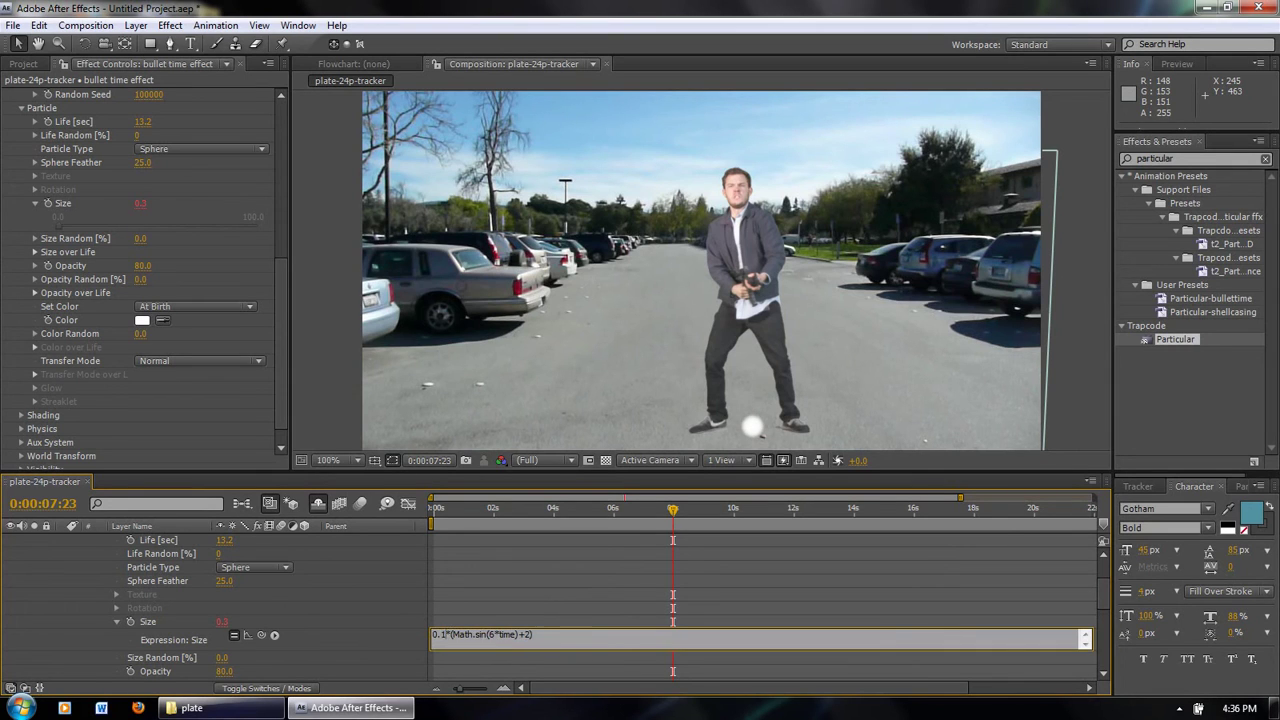
{"action": "type", "text": "15"}
{"action": "left_click", "coordinate": [515, 615]}
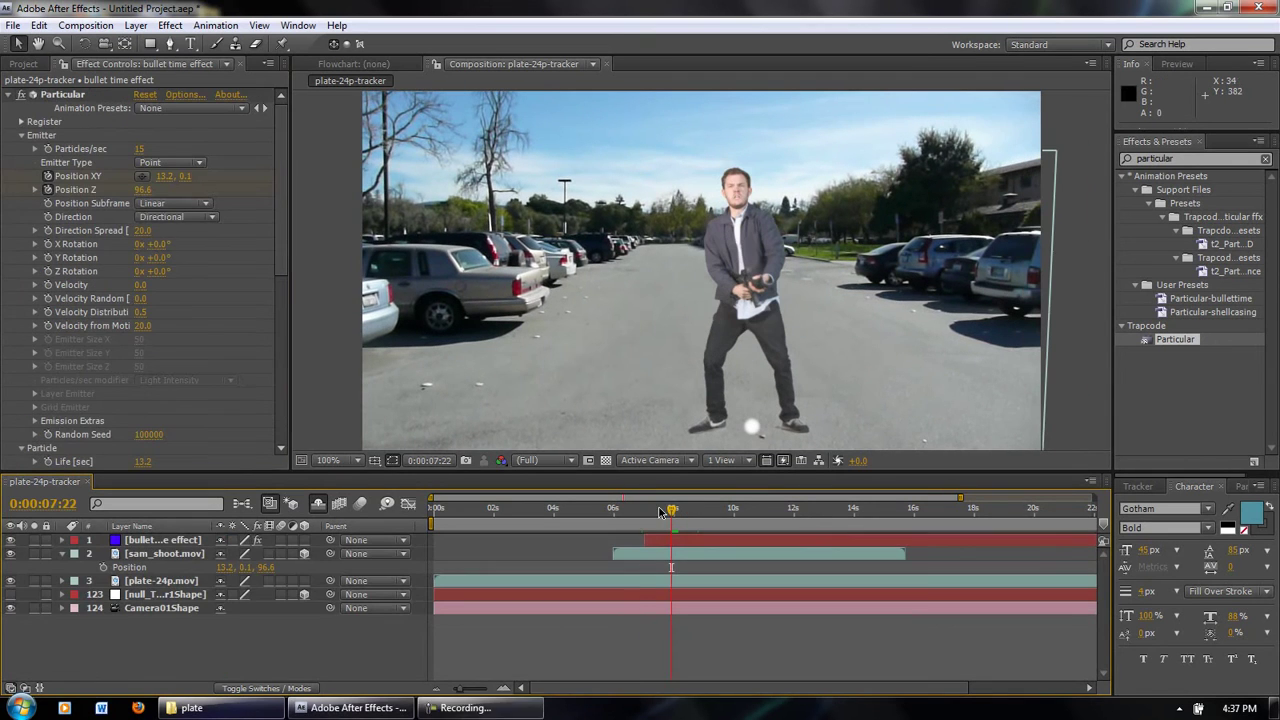
- Raise the emitter toward the gun, stepping Position Y through -6.3, -6.4 to -6.5
{"action": "left_click", "coordinate": [50, 190]}
{"action": "left_click", "coordinate": [230, 222]}
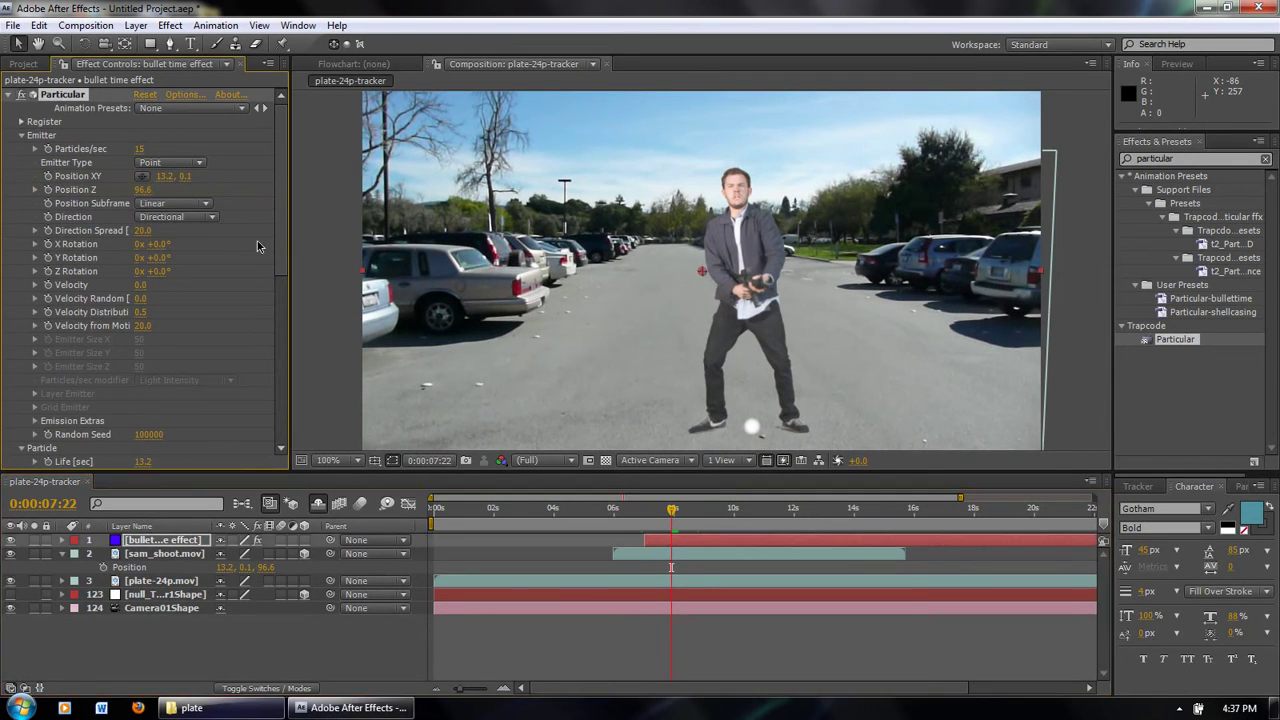
{"action": "left_click_drag", "start_coordinate": [172, 176], "coordinate": [172, 176]}
{"action": "left_click", "coordinate": [186, 177]}
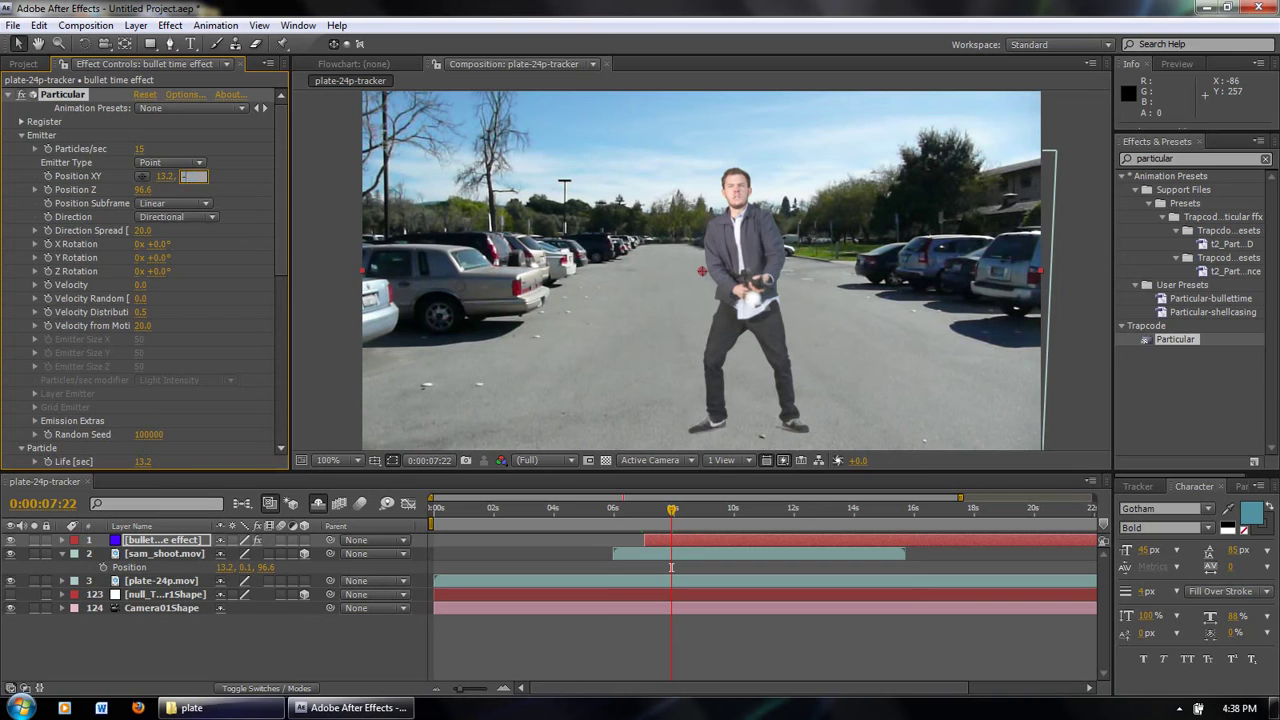
{"action": "key", "text": "Return"}
{"action": "left_click", "coordinate": [186, 177]}
{"action": "type", "text": "-6.4"}
{"action": "key", "text": "Return"}
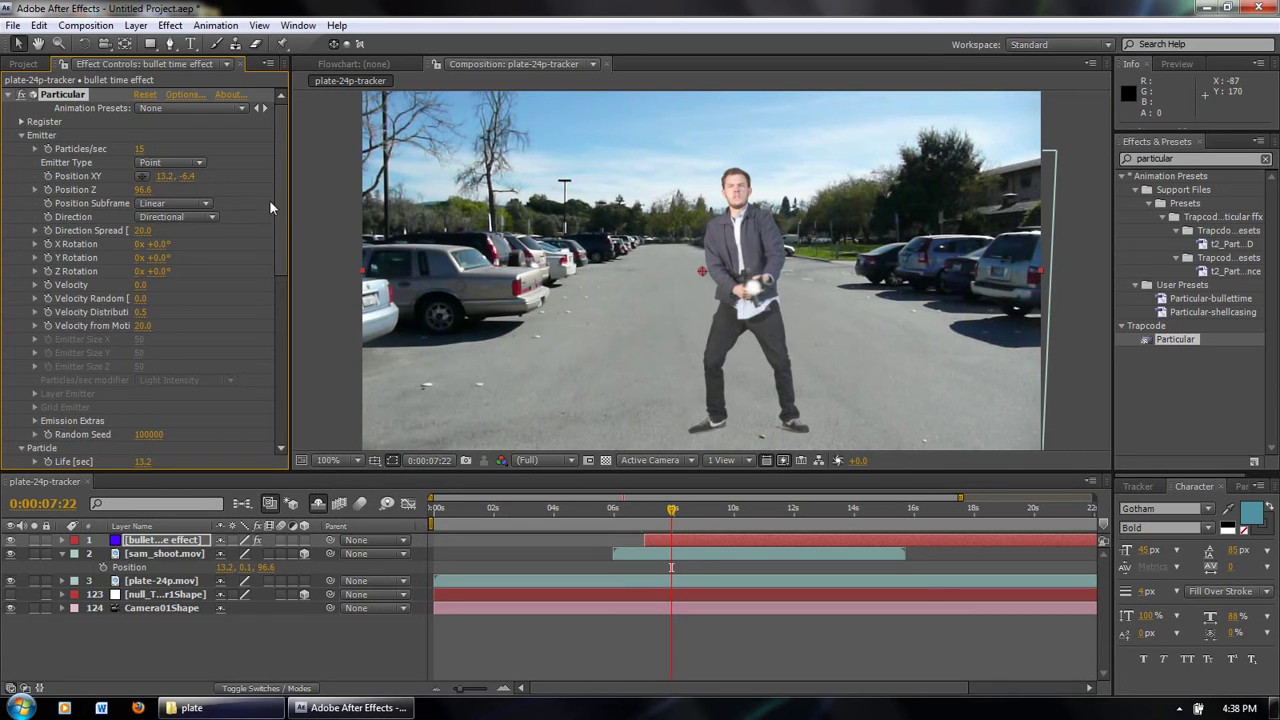
{"action": "left_click", "coordinate": [189, 178]}
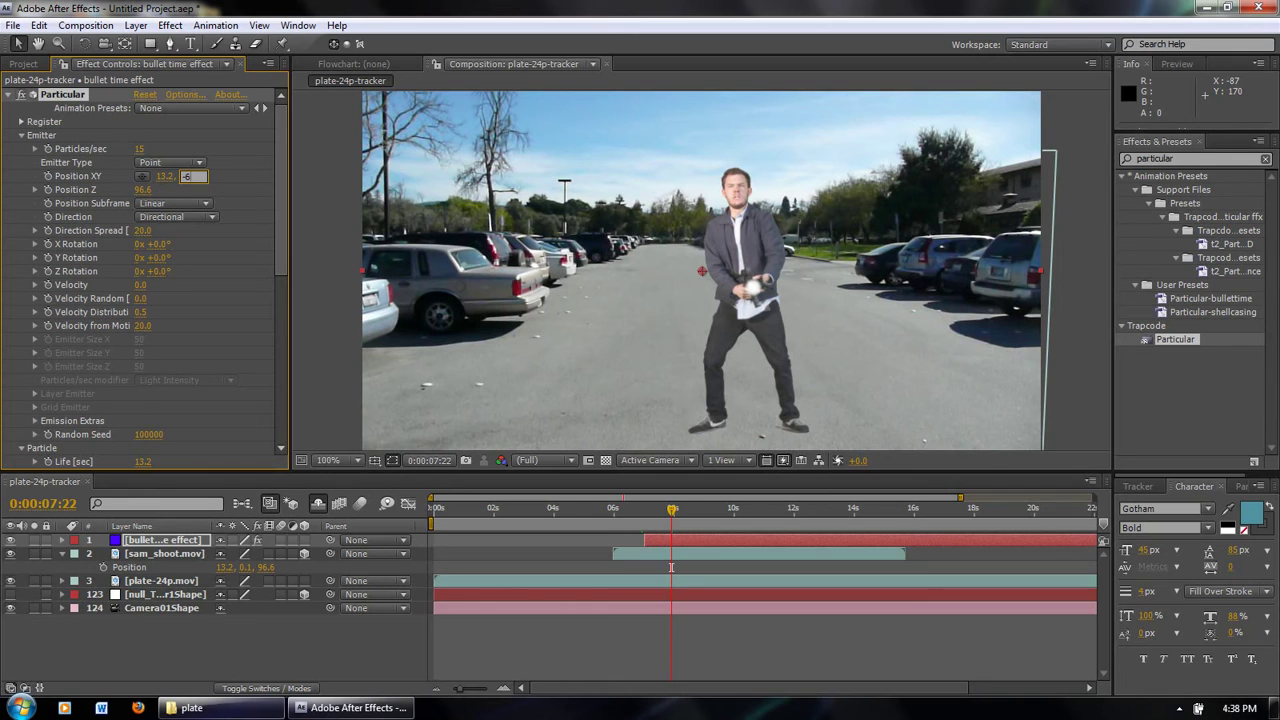
{"action": "key", "text": "Return"}
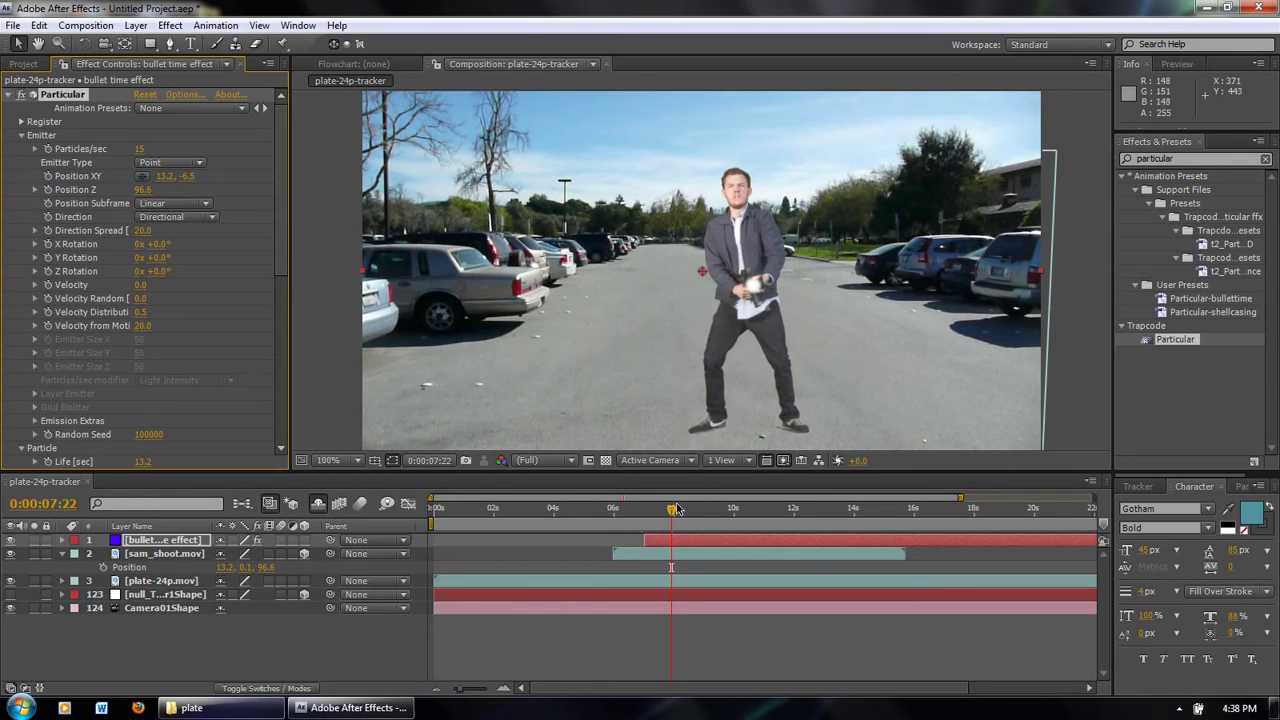
{"action": "left_click_drag", "start_coordinate": [672, 512], "coordinate": [642, 512]}
- Set the emitter's X position to 15, scrub to check, then change it to 14
{"action": "left_click", "coordinate": [166, 177]}
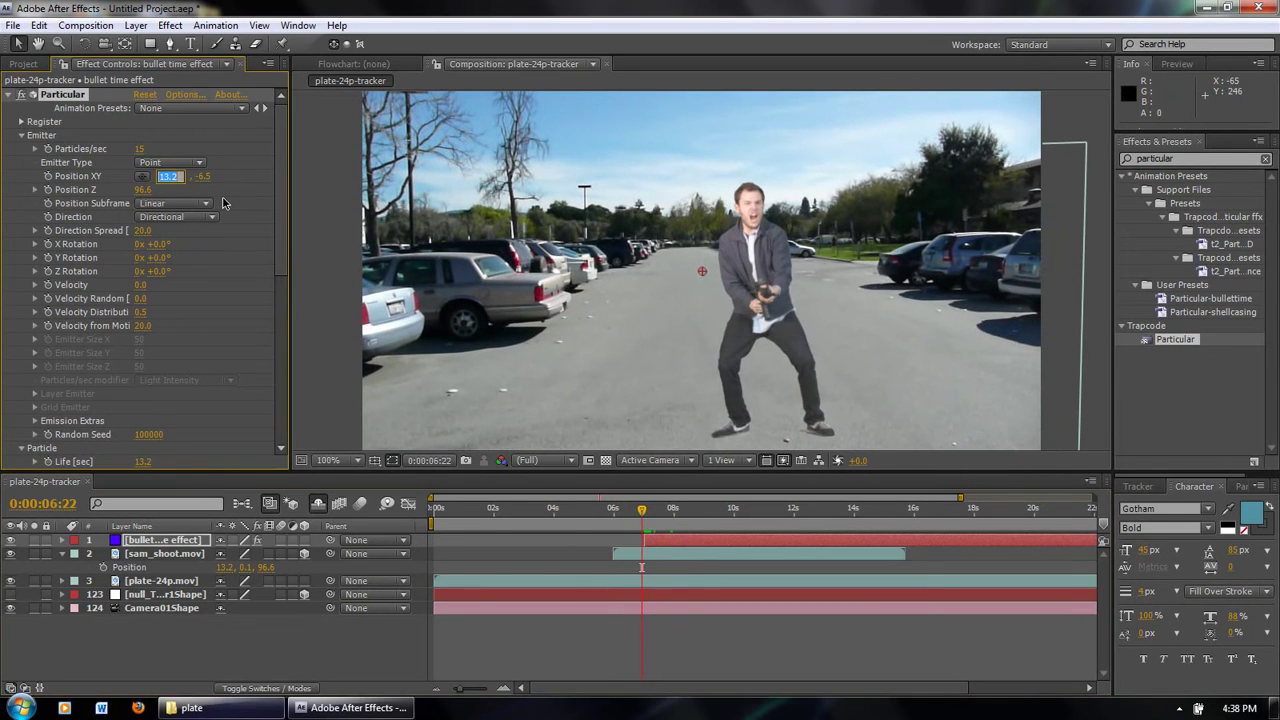
{"action": "type", "text": "15"}
{"action": "key", "text": "Return"}
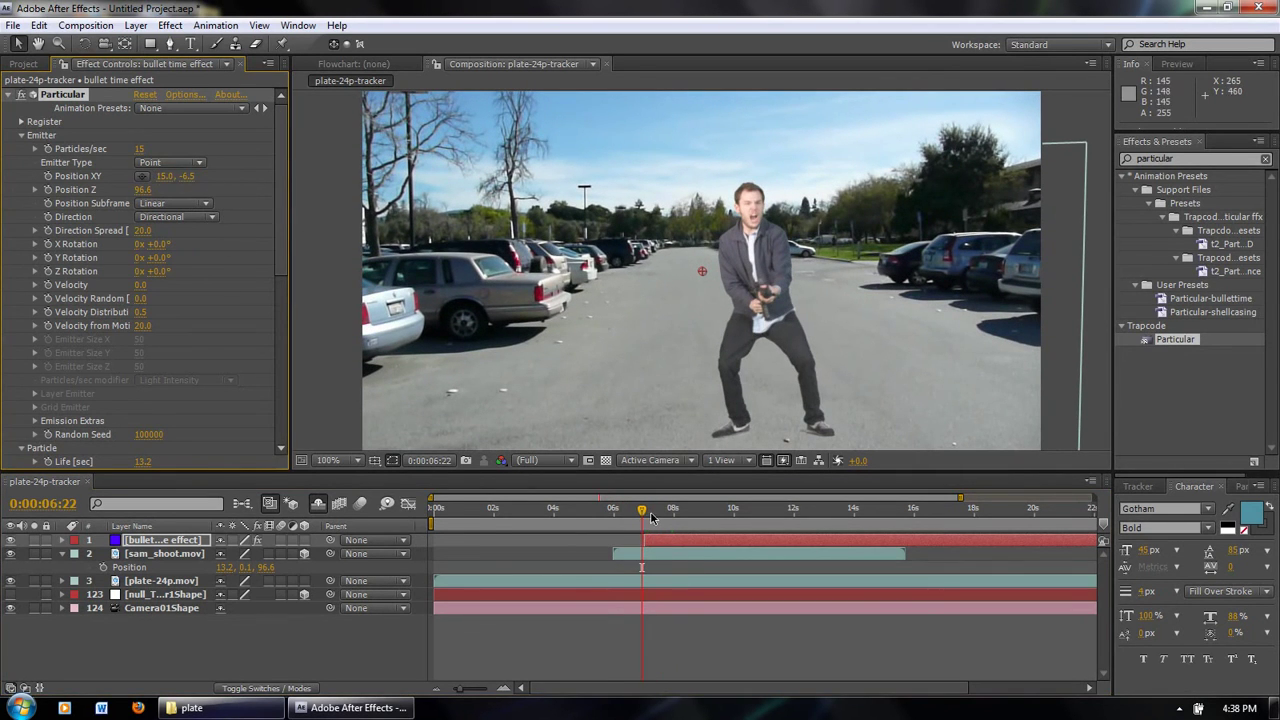
{"action": "left_click_drag", "start_coordinate": [645, 512], "coordinate": [664, 512]}
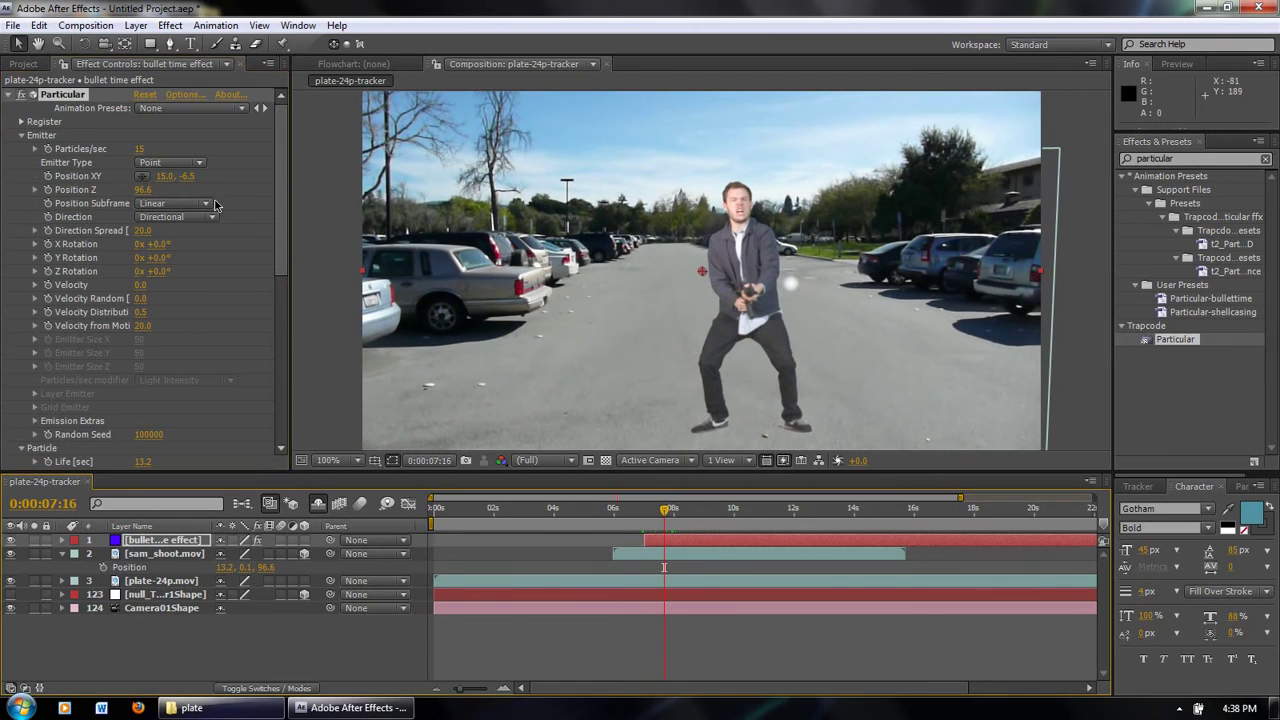
{"action": "left_click", "coordinate": [167, 178]}
{"action": "type", "text": "14"}
{"action": "key", "text": "Return"}
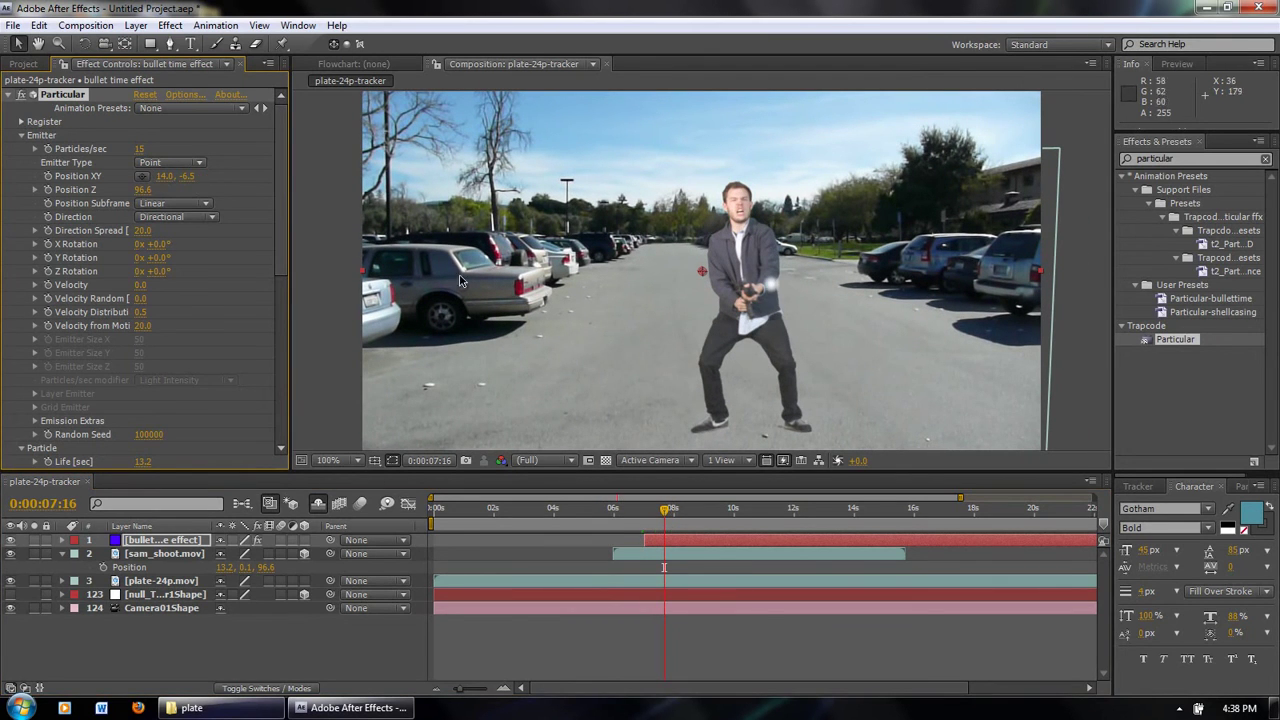
{"action": "left_click_drag", "start_coordinate": [657, 516], "coordinate": [644, 516]}
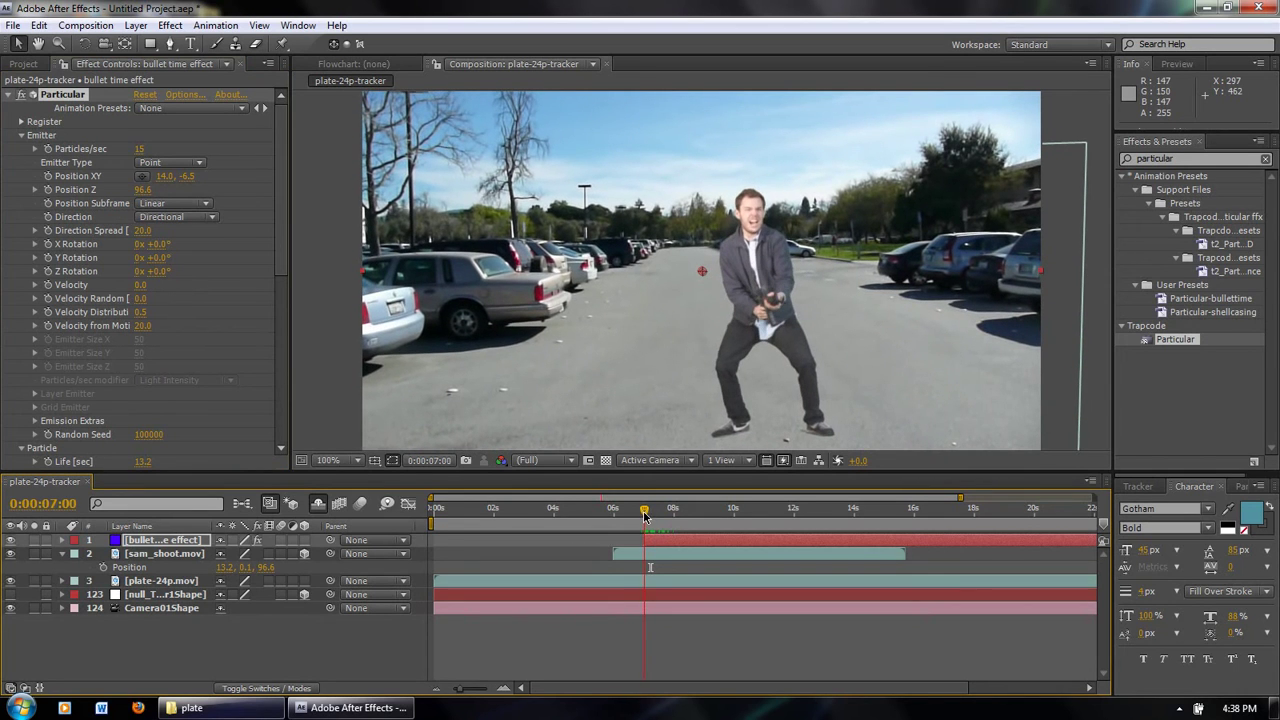
- At frame 13:15, scrub emitter Position Z down until the trail streams past the parked cars
{"action": "left_click", "coordinate": [46, 177]}
{"action": "left_click_drag", "start_coordinate": [644, 510], "coordinate": [845, 515]}
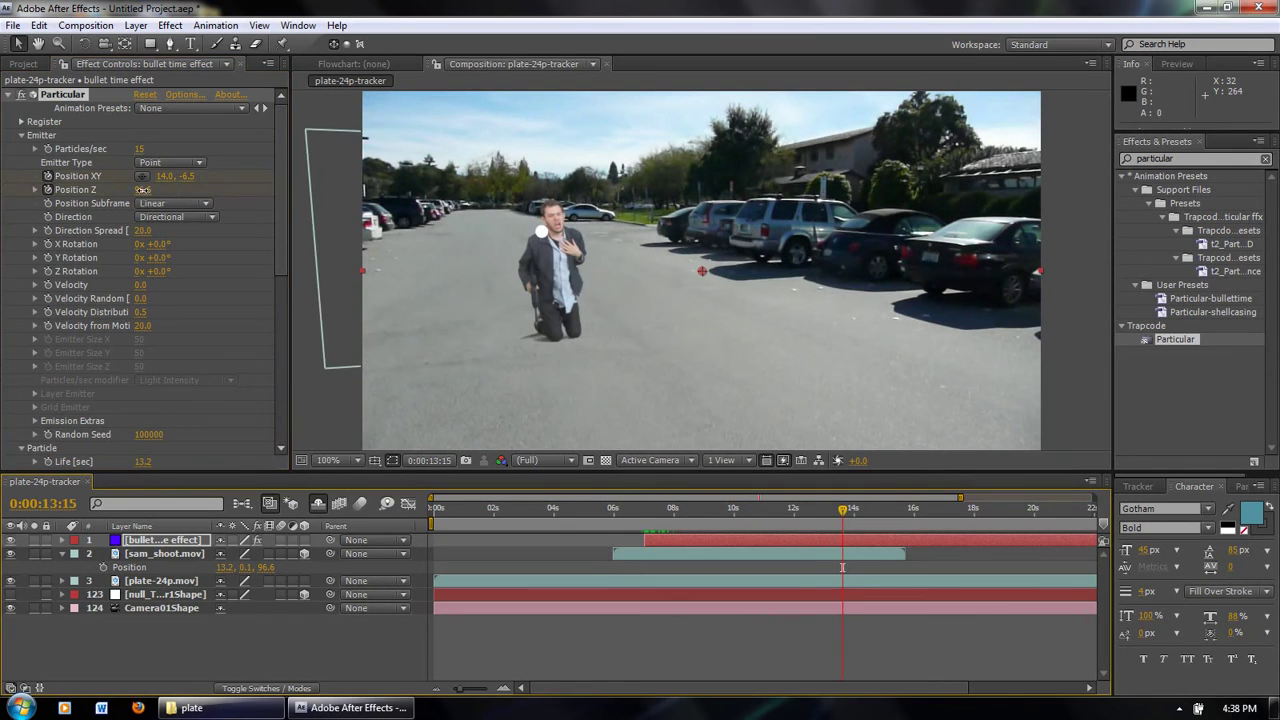
{"action": "mouse_move", "coordinate": [143, 190]}
{"action": "left_mouse_down"}
{"action": "mouse_move", "coordinate": [124, 204]}
{"action": "mouse_move", "coordinate": [149, 197]}
{"action": "left_mouse_up"}
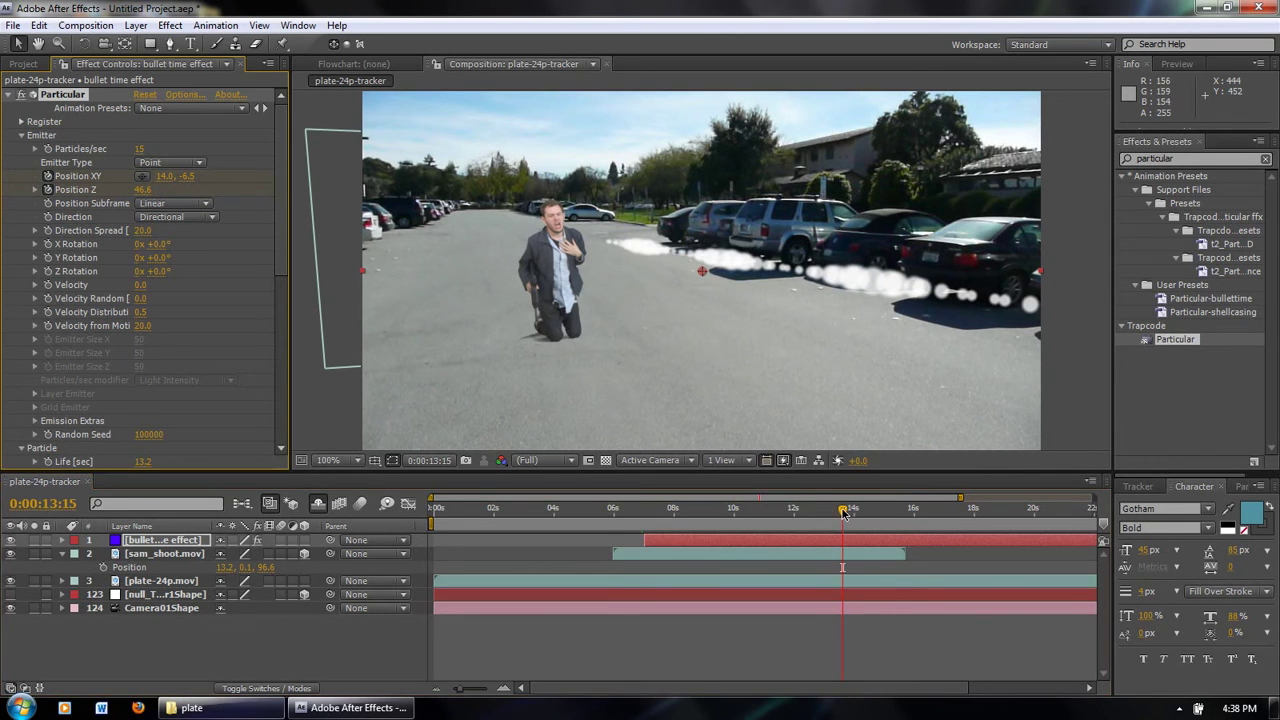
{"action": "mouse_move", "coordinate": [843, 509]}
{"action": "left_mouse_down"}
{"action": "mouse_move", "coordinate": [711, 517]}
{"action": "mouse_move", "coordinate": [845, 512]}
{"action": "left_mouse_up"}
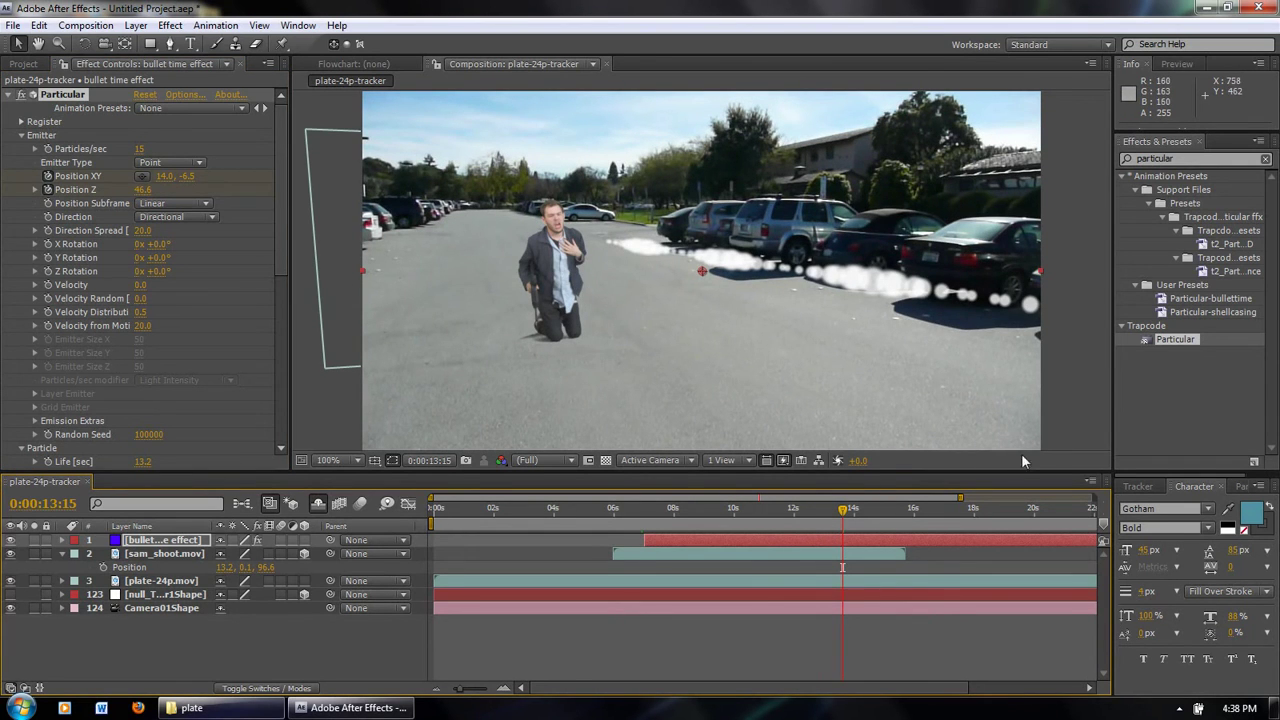
{"action": "mouse_move", "coordinate": [843, 510]}
{"action": "left_mouse_down"}
{"action": "mouse_move", "coordinate": [640, 512]}
{"action": "mouse_move", "coordinate": [683, 527]}
{"action": "mouse_move", "coordinate": [700, 512]}
{"action": "mouse_move", "coordinate": [847, 510]}
{"action": "left_mouse_up"}
{"action": "left_click_drag", "start_coordinate": [135, 190], "coordinate": [165, 191]}
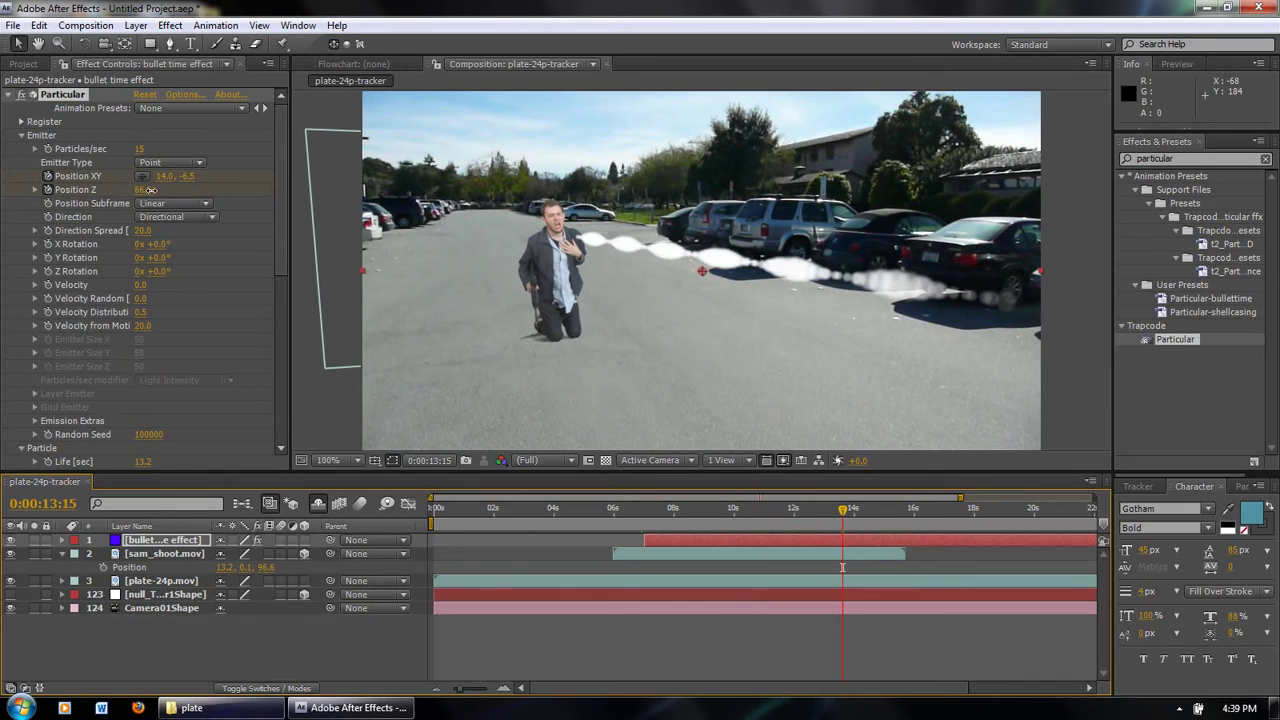
- Set the emitter's Position Z to 20
{"action": "left_click", "coordinate": [146, 190]}
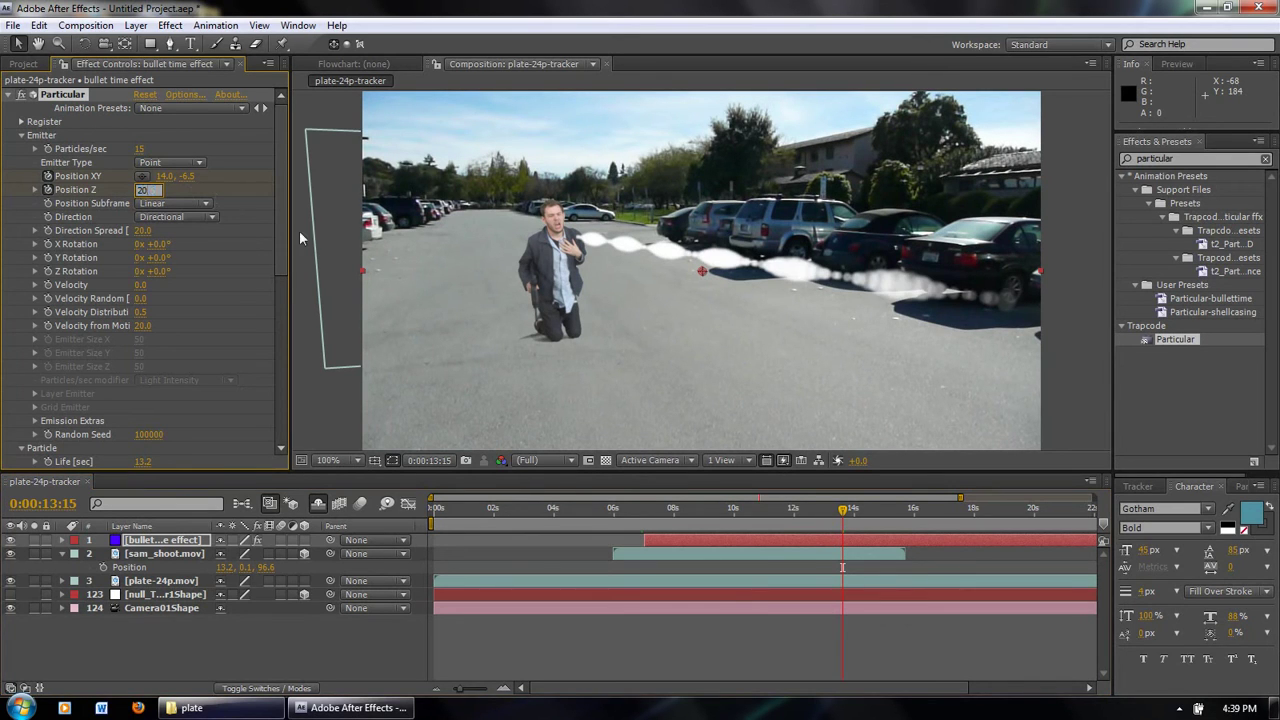
{"action": "type", "text": "20"}
{"action": "key", "text": "Return"}
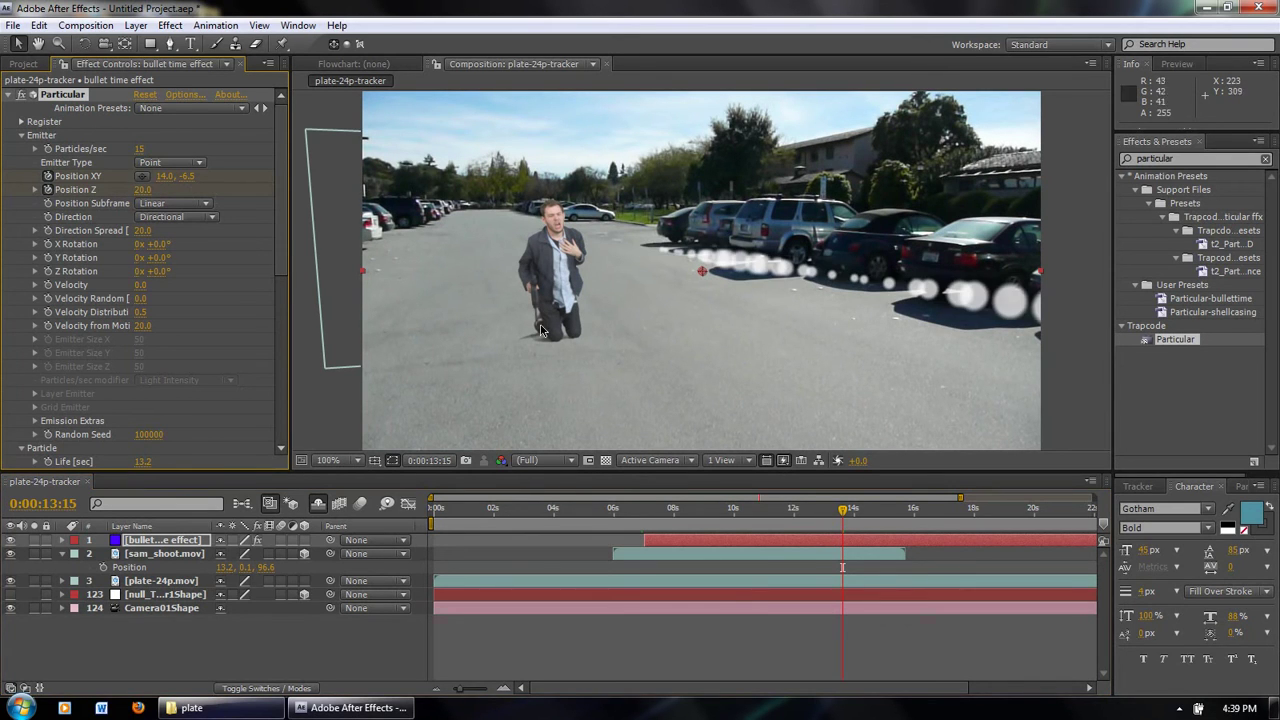
- Set Particles/sec to 50, then reduce it to 40
{"action": "left_click", "coordinate": [141, 150]}
{"action": "type", "text": "50"}
{"action": "key", "text": "Return"}
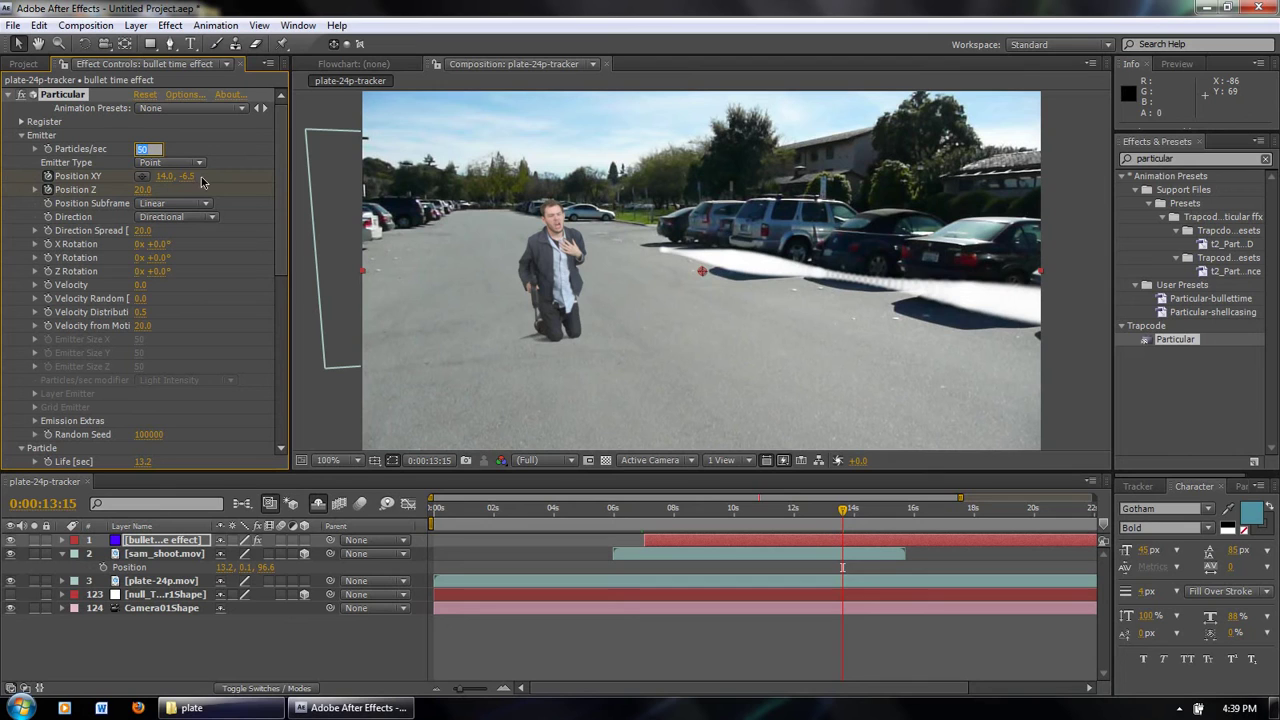
{"action": "type", "text": "40"}
{"action": "key", "text": "Return"}
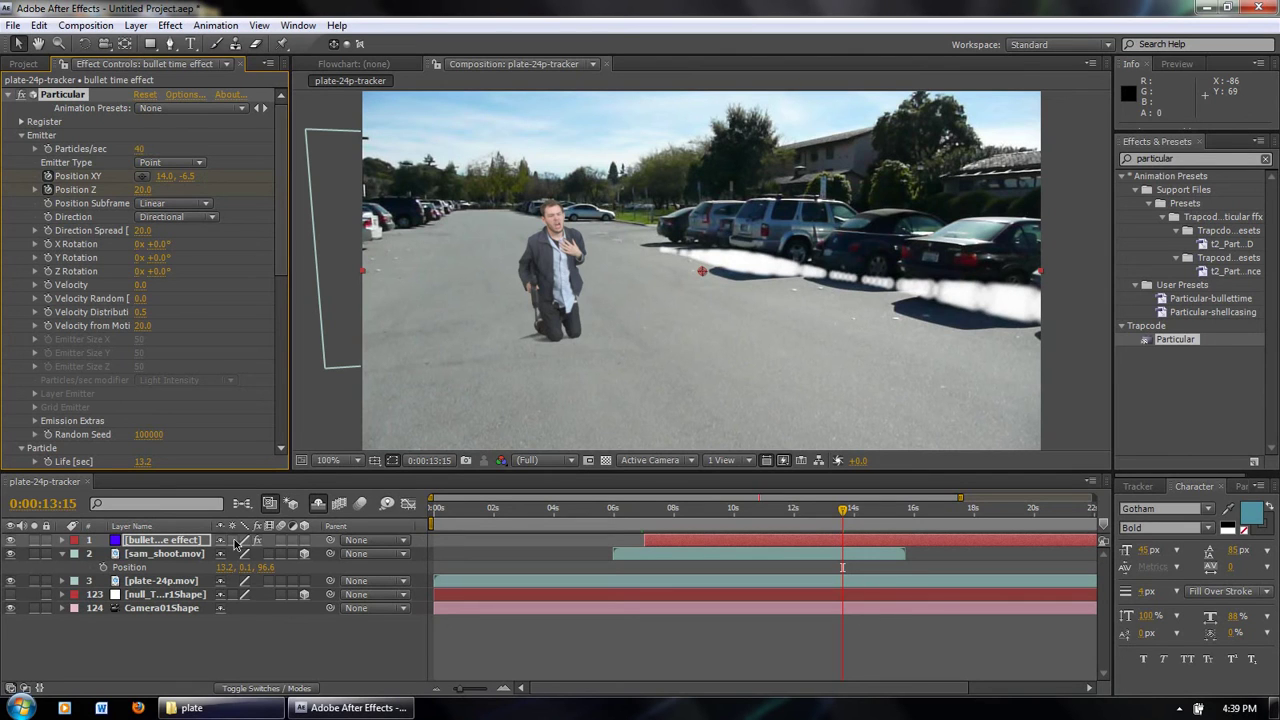
- Raise the Size expression's sine frequency to Math.sin(15*time)
{"action": "left_click", "coordinate": [58, 546]}
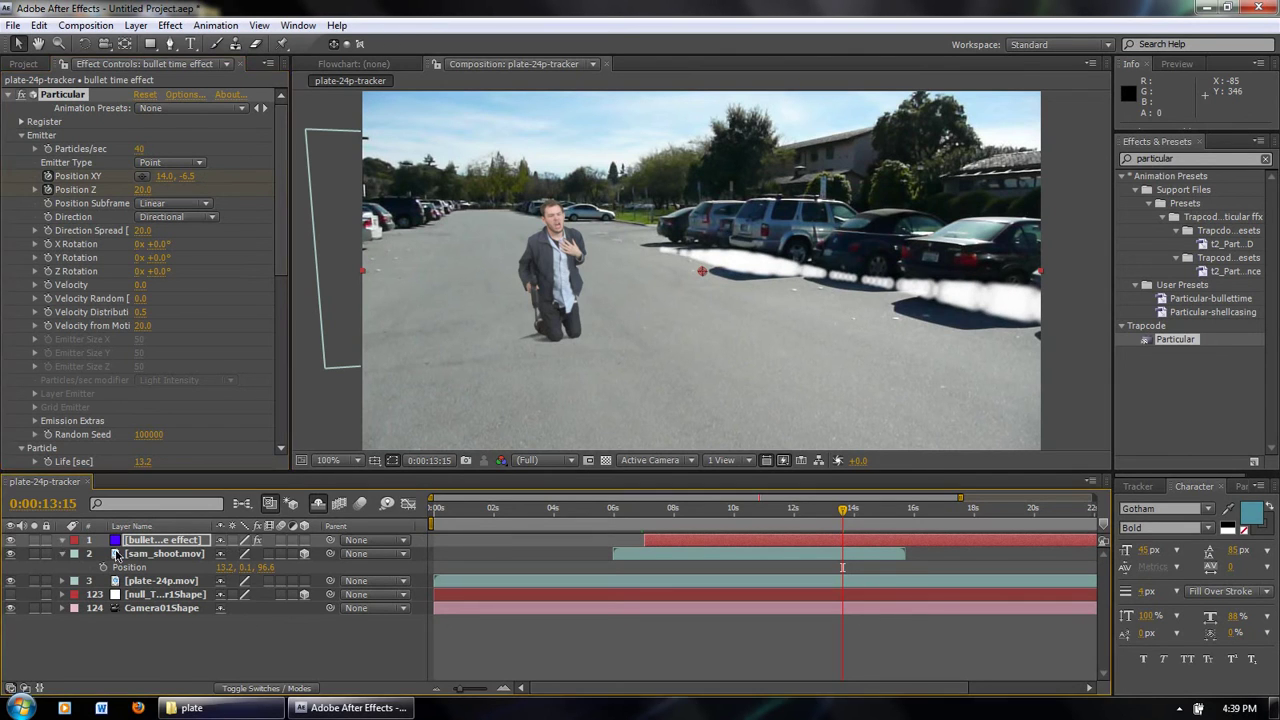
{"action": "scroll", "coordinate": [485, 600], "scroll_direction": "down", "scroll_amount": 5}
{"action": "left_click", "coordinate": [500, 566]}
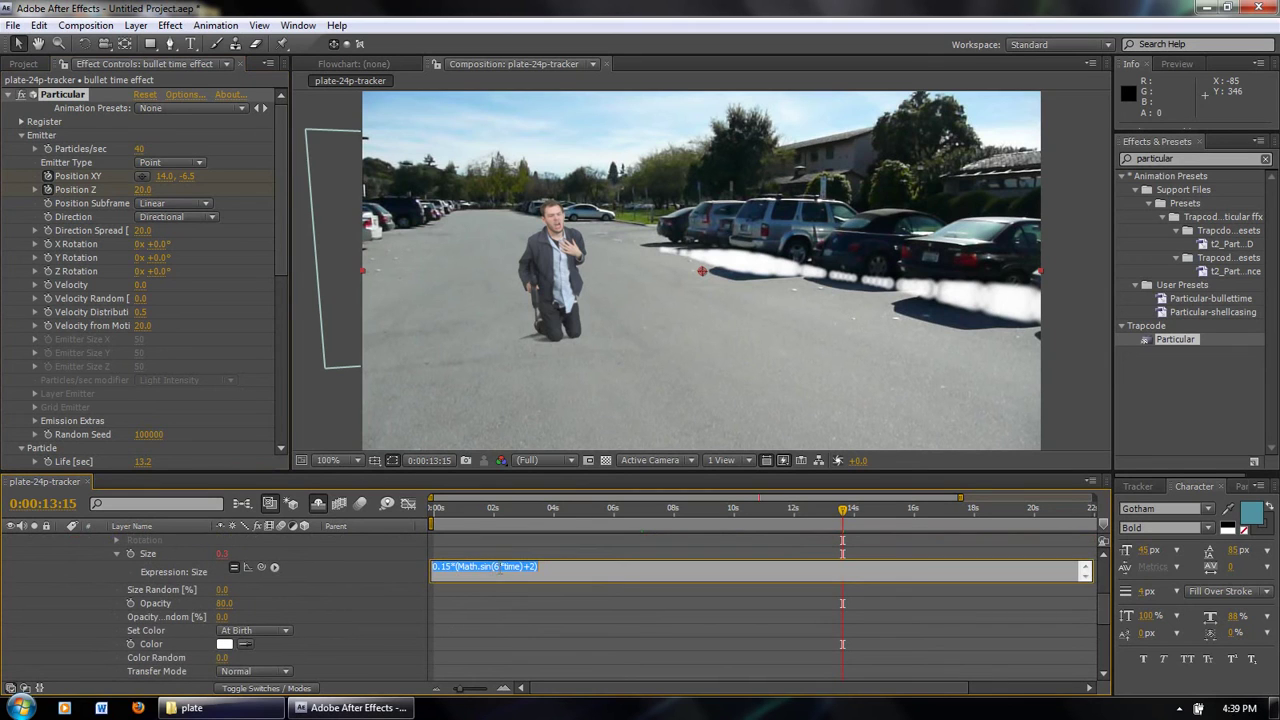
{"action": "left_click", "coordinate": [507, 567]}
{"action": "key", "text": "BackSpace"}
{"action": "type", "text": "15"}
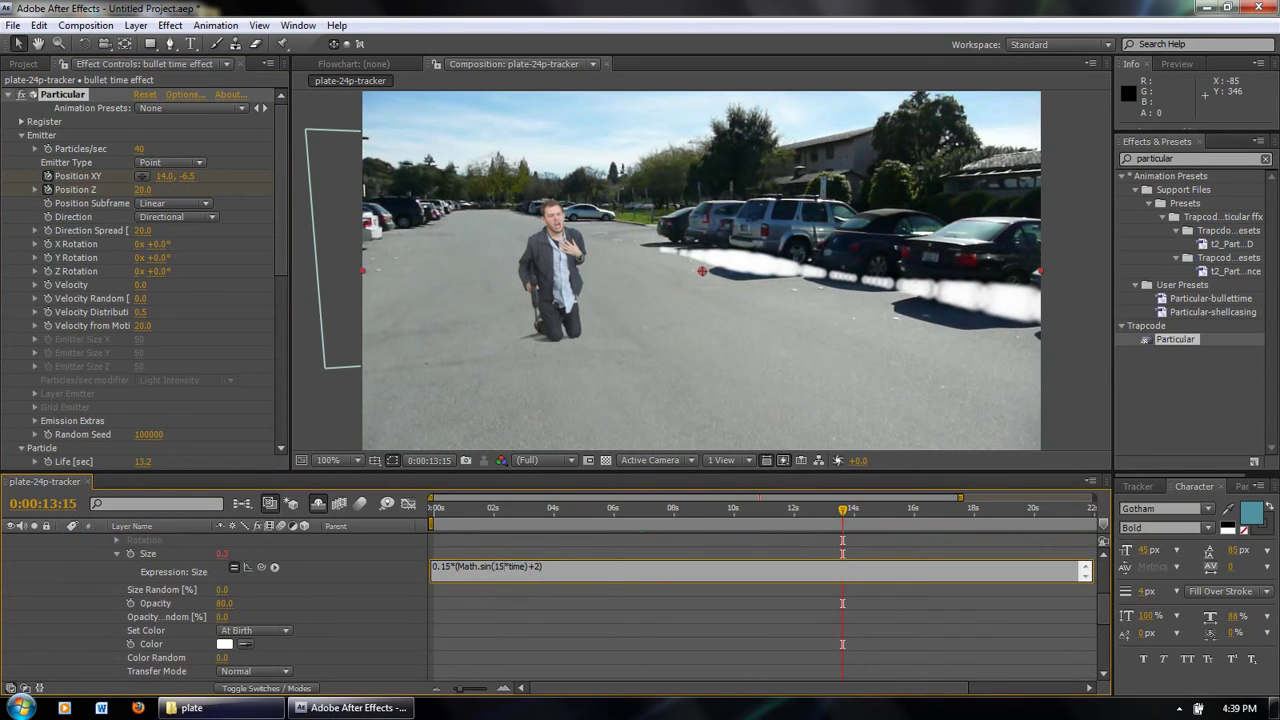
{"action": "left_click", "coordinate": [510, 549]}
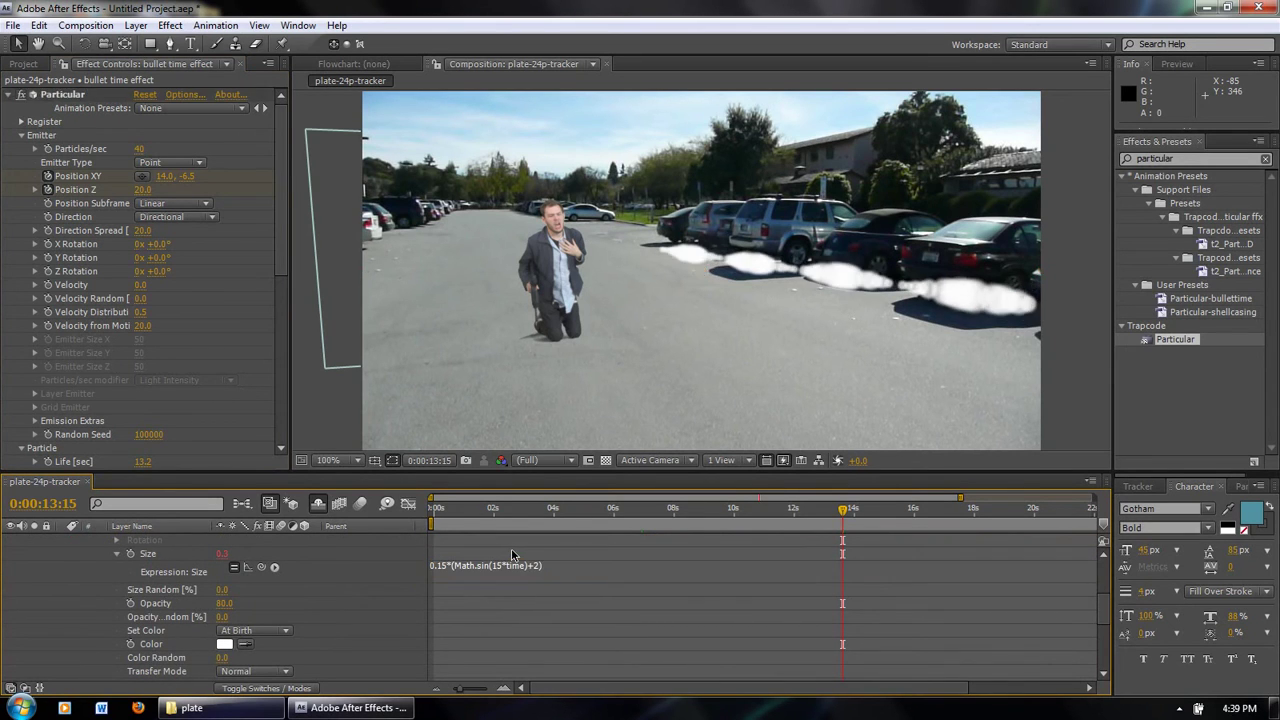
{"action": "left_click_drag", "start_coordinate": [281, 224], "coordinate": [280, 276]}
- Change the offset to 2.5 and the multiplier to 0.1, then check the puffs across frames
{"action": "left_click", "coordinate": [438, 567]}
{"action": "left_click", "coordinate": [448, 566]}
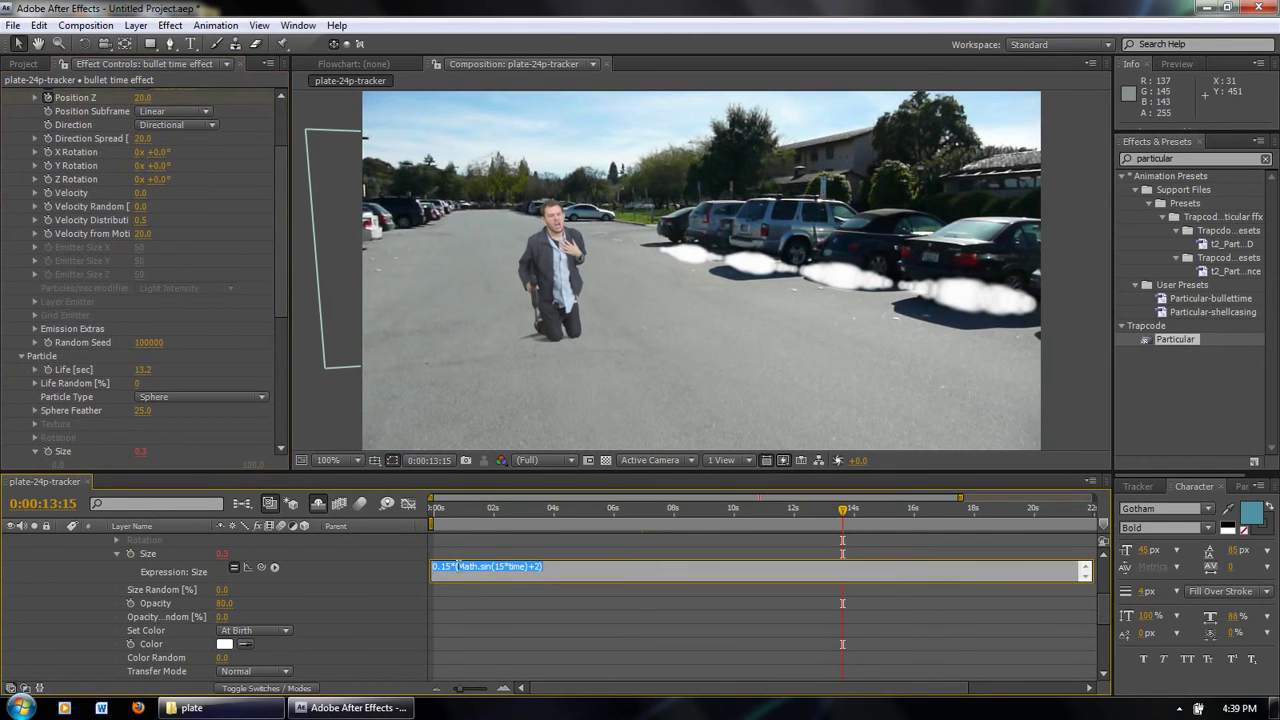
{"action": "left_click", "coordinate": [583, 568]}
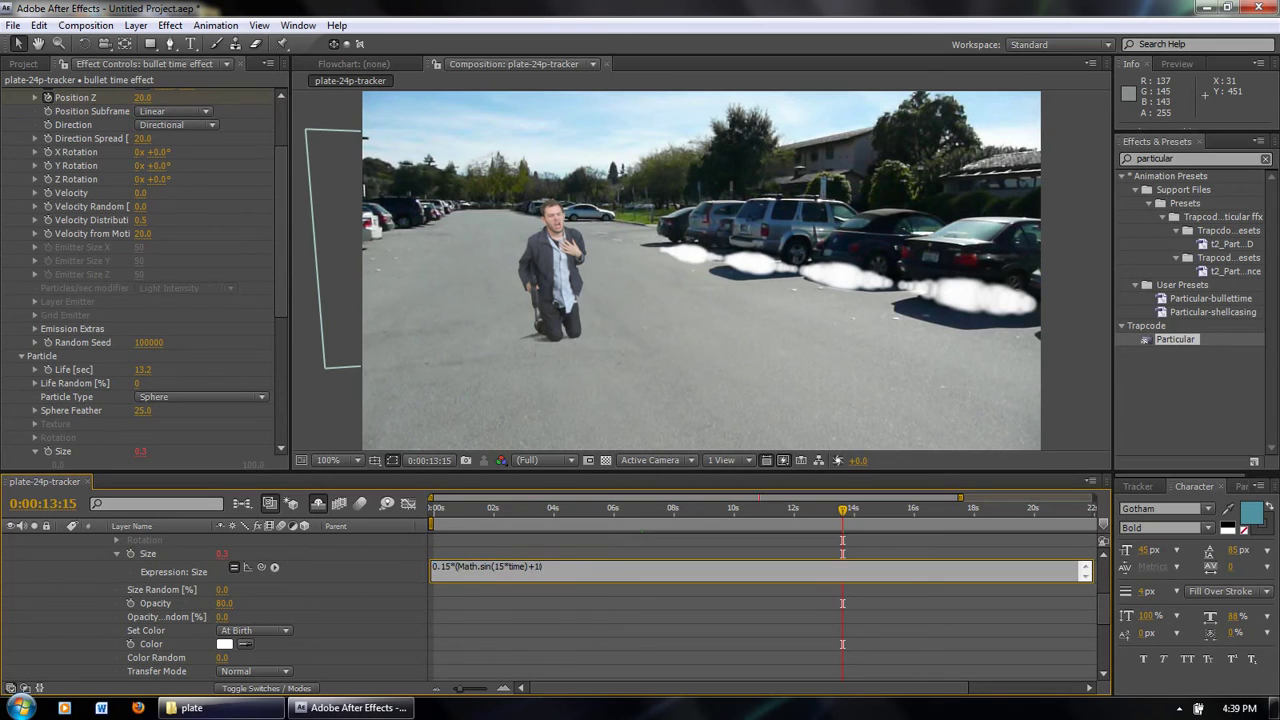
{"action": "left_click", "coordinate": [565, 547]}
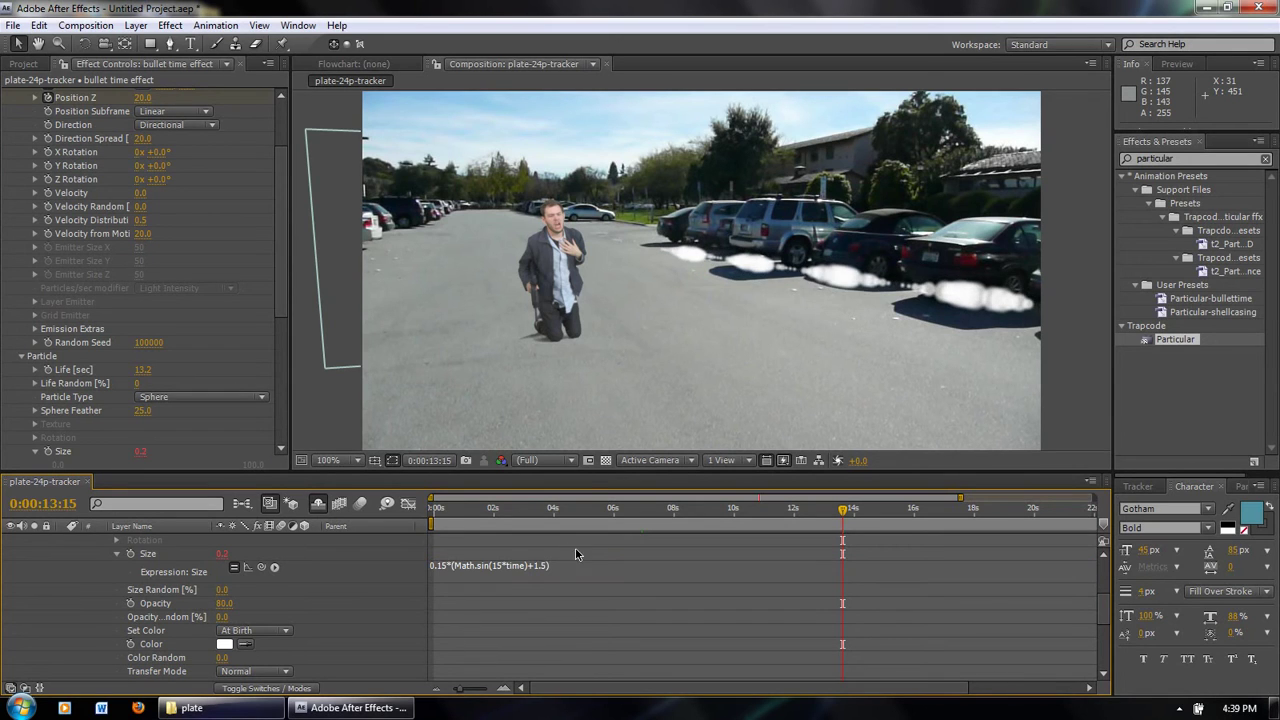
{"action": "left_click", "coordinate": [490, 566]}
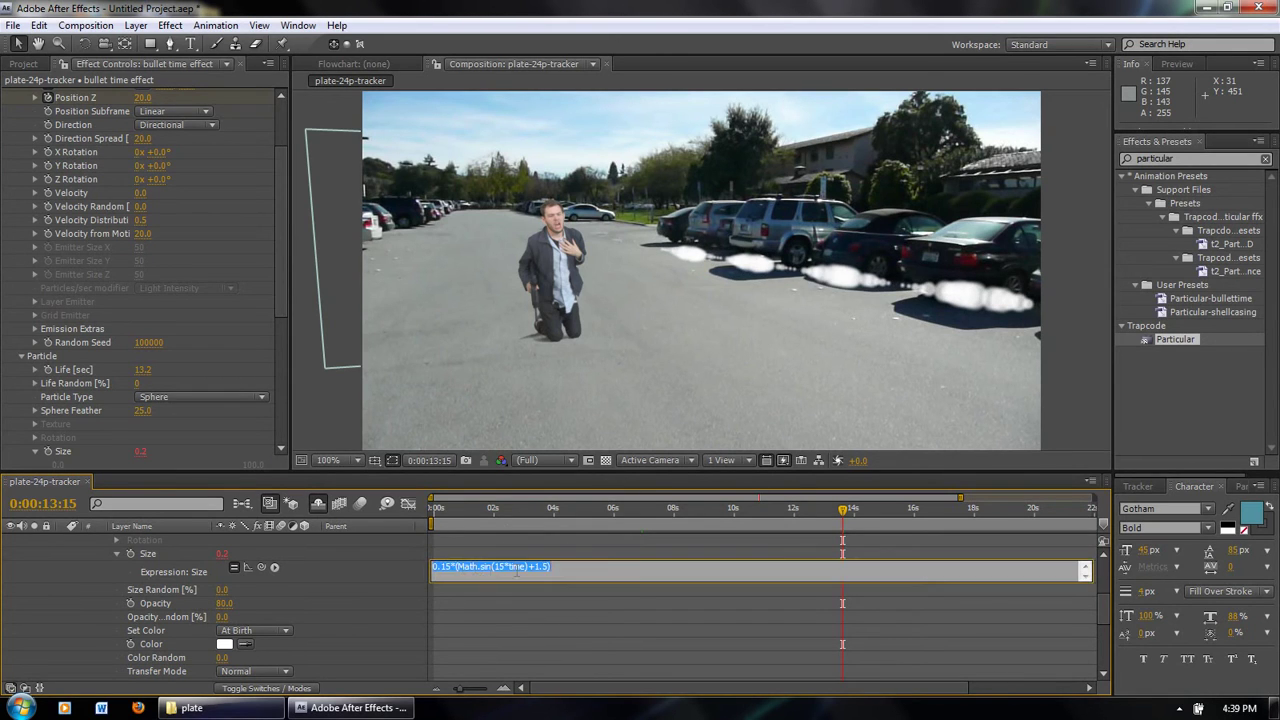
{"action": "left_click", "coordinate": [548, 569]}
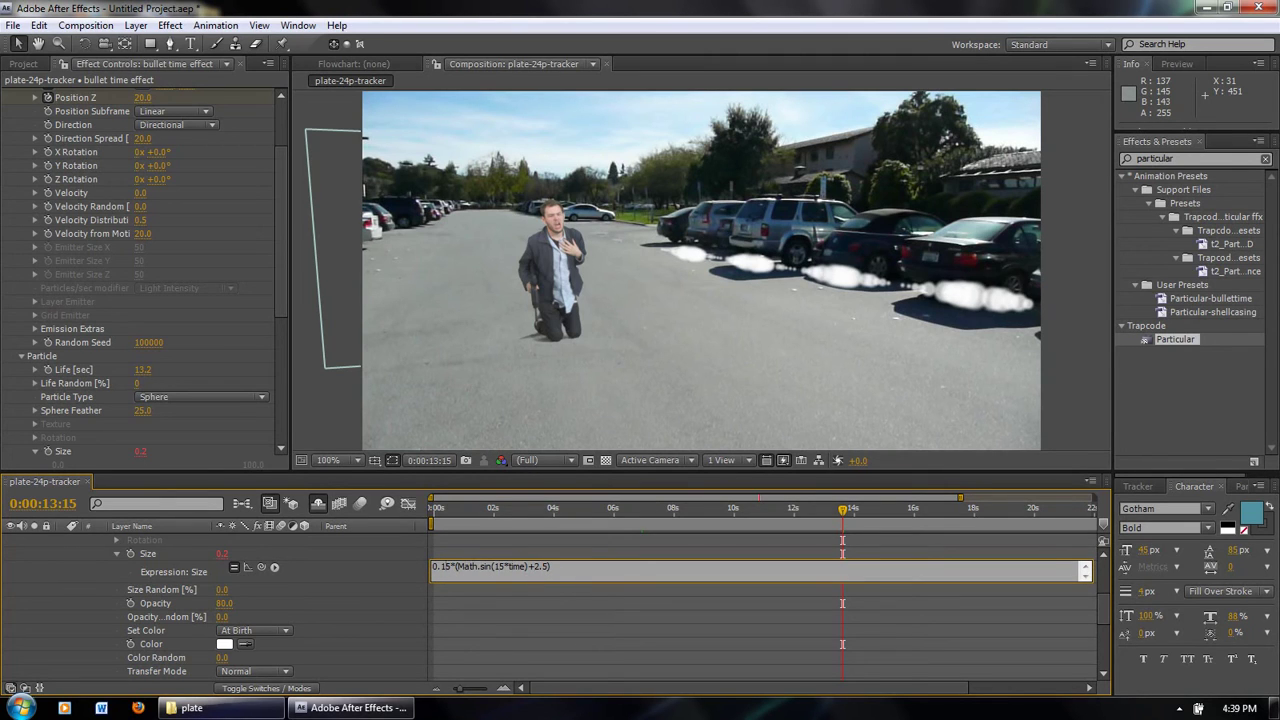
{"action": "key", "text": "BackSpace"}
{"action": "left_click", "coordinate": [594, 542]}
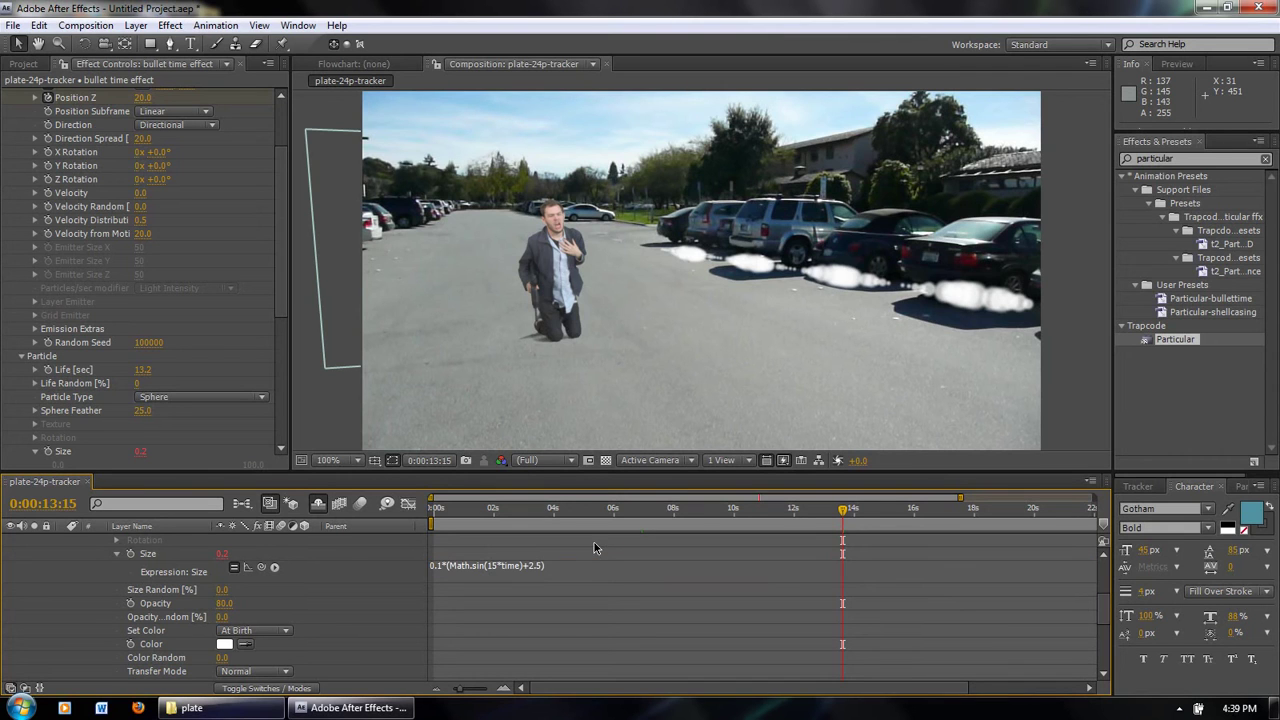
{"action": "mouse_move", "coordinate": [843, 515]}
{"action": "left_mouse_down"}
{"action": "mouse_move", "coordinate": [620, 512]}
{"action": "mouse_move", "coordinate": [838, 512]}
{"action": "left_mouse_up"}
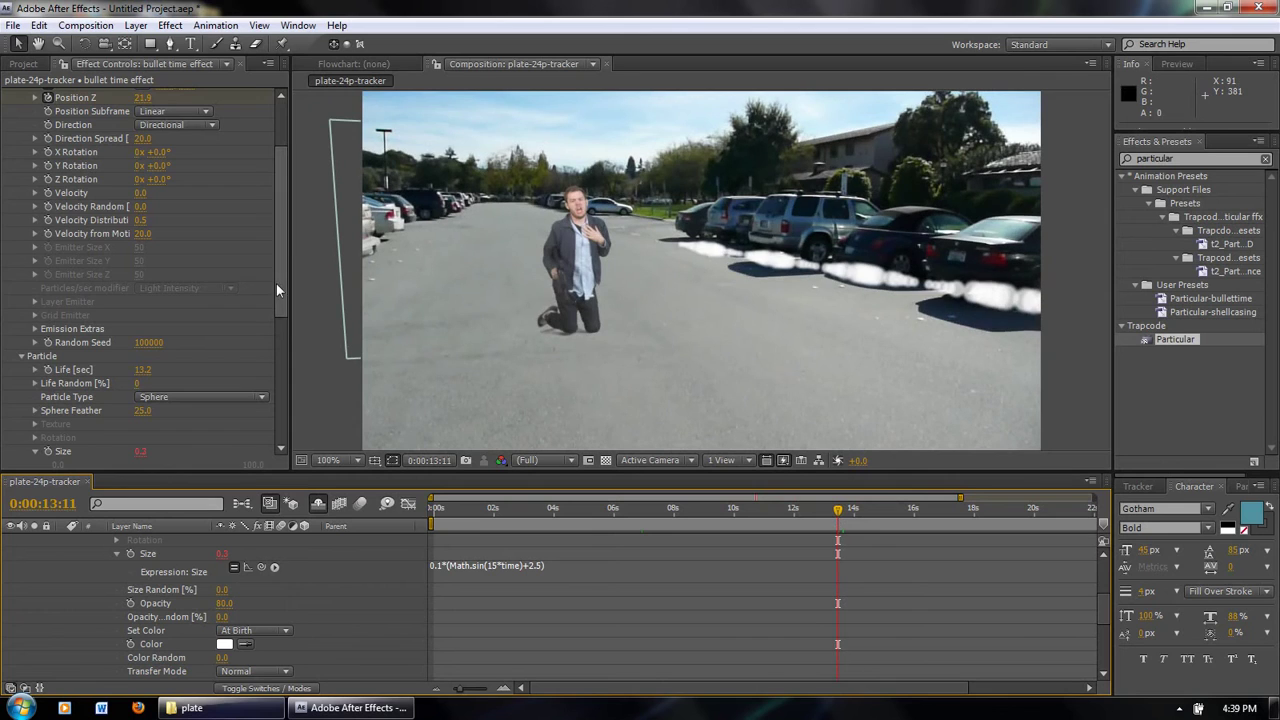
- Lower emission to 30 particles per second and scrub to review the sparser trail
{"action": "left_click_drag", "start_coordinate": [278, 279], "coordinate": [278, 135]}
{"action": "left_click", "coordinate": [142, 149]}
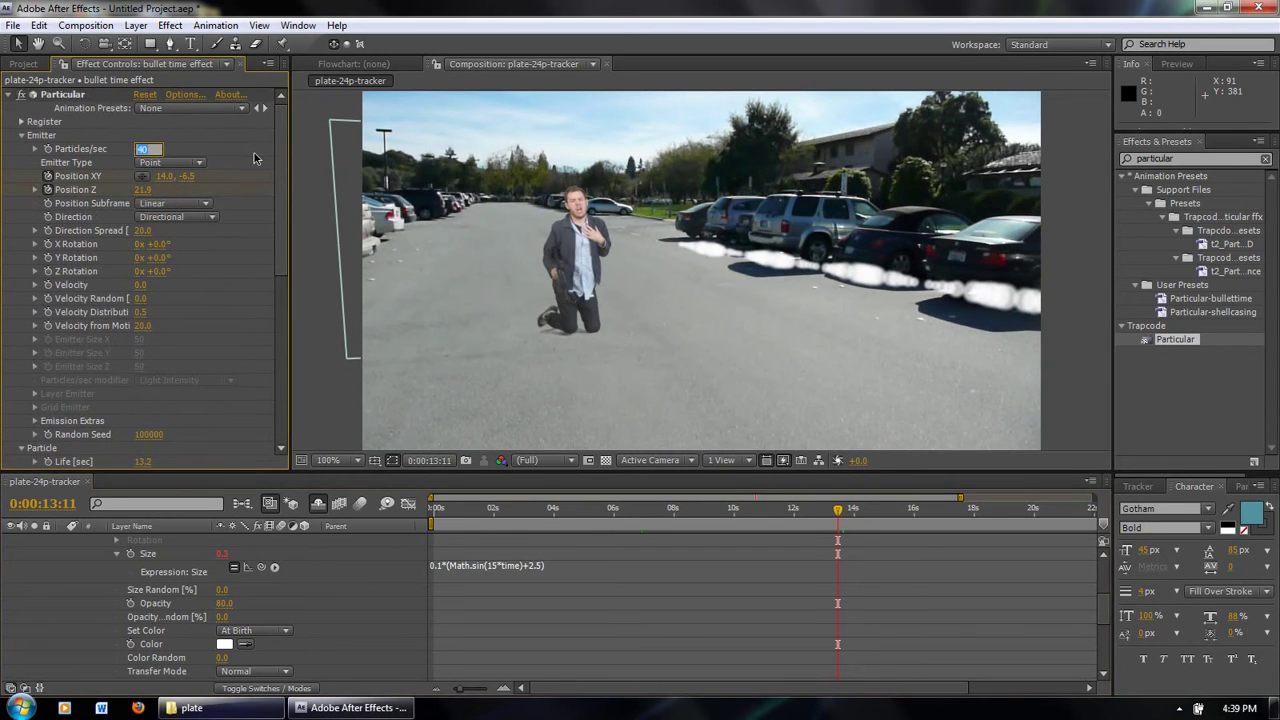
{"action": "type", "text": "30"}
{"action": "key", "text": "Return"}
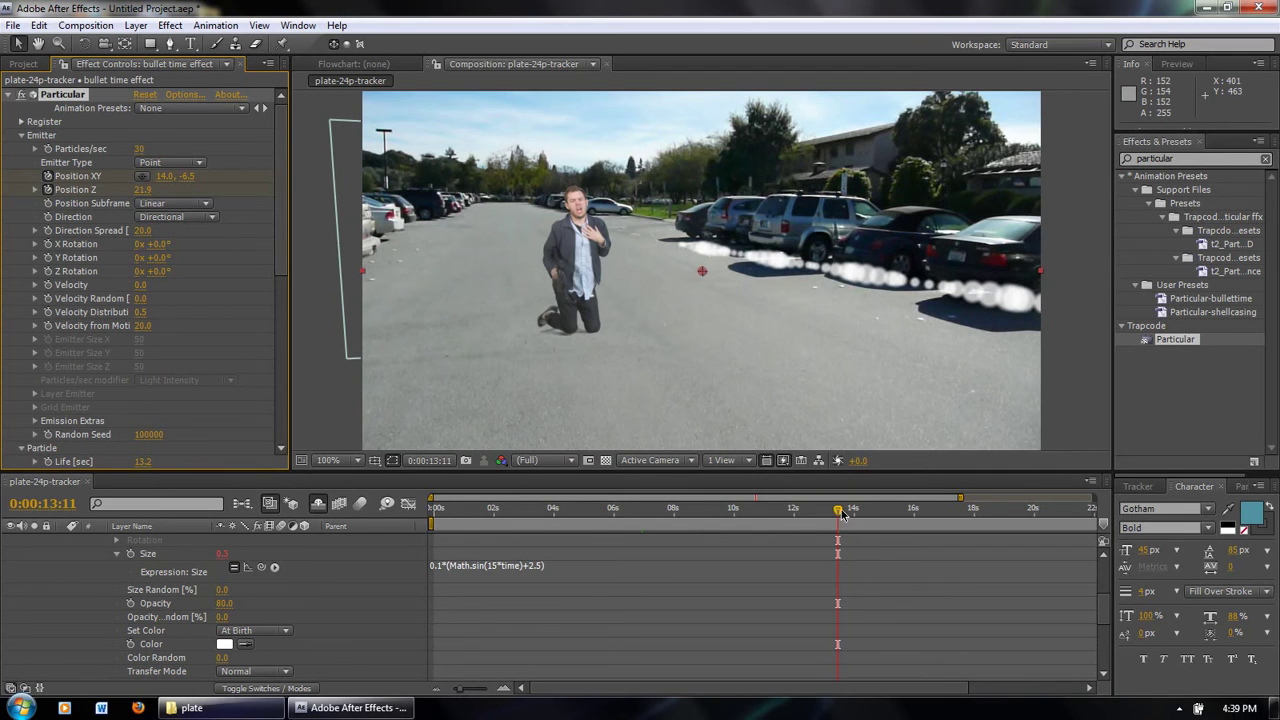
{"action": "left_click_drag", "start_coordinate": [843, 513], "coordinate": [718, 503]}
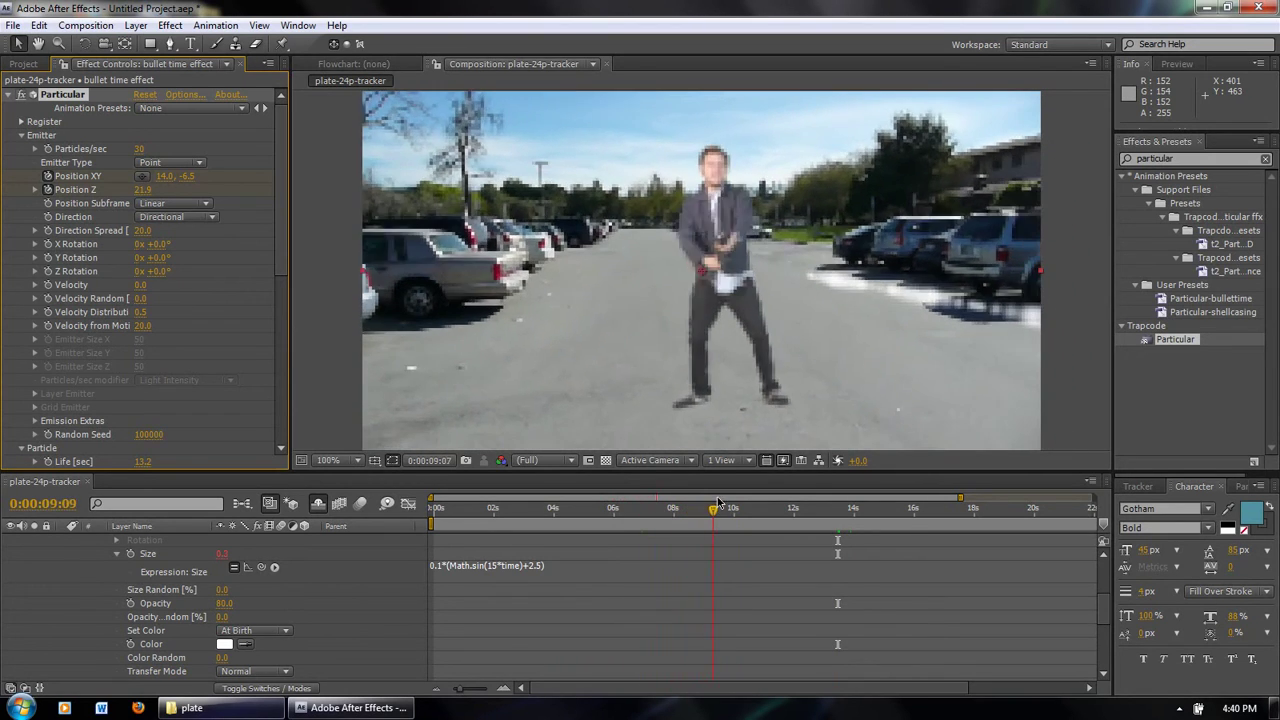
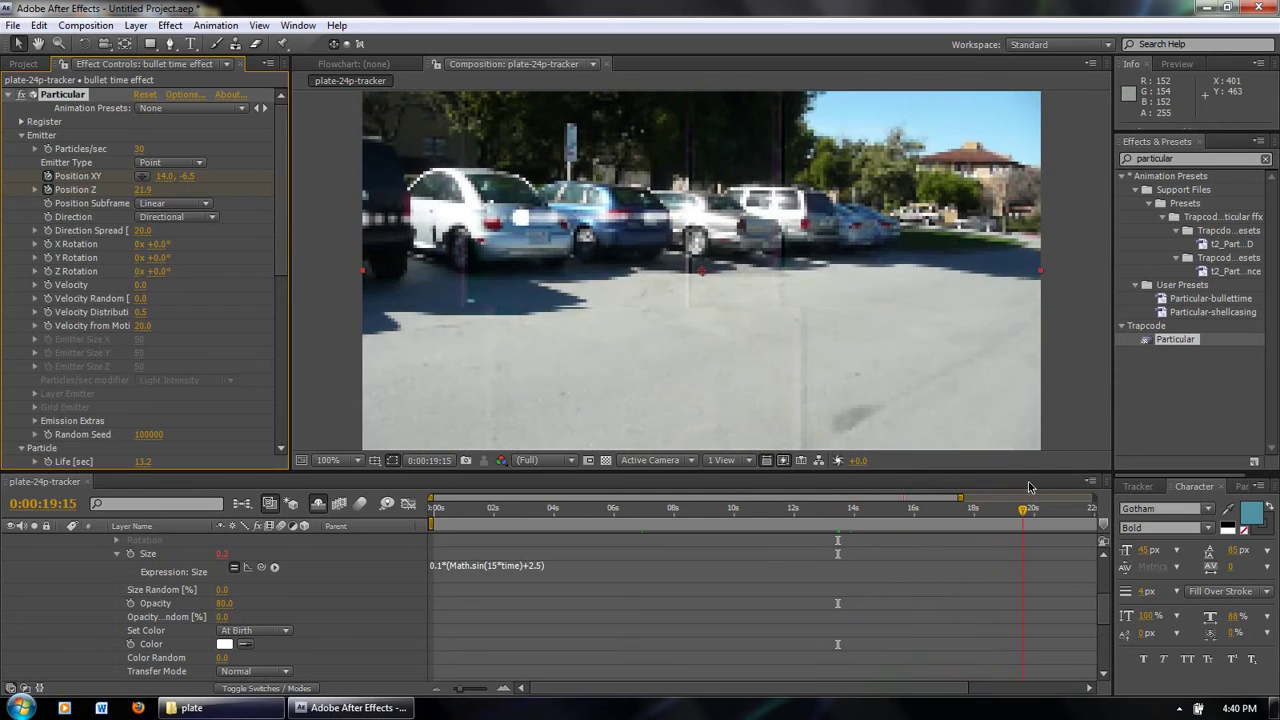
- Scrub through the firing frames between 7 and 11 seconds, collapsing the Emitter and bullet layer properties
{"action": "key", "text": "space"}
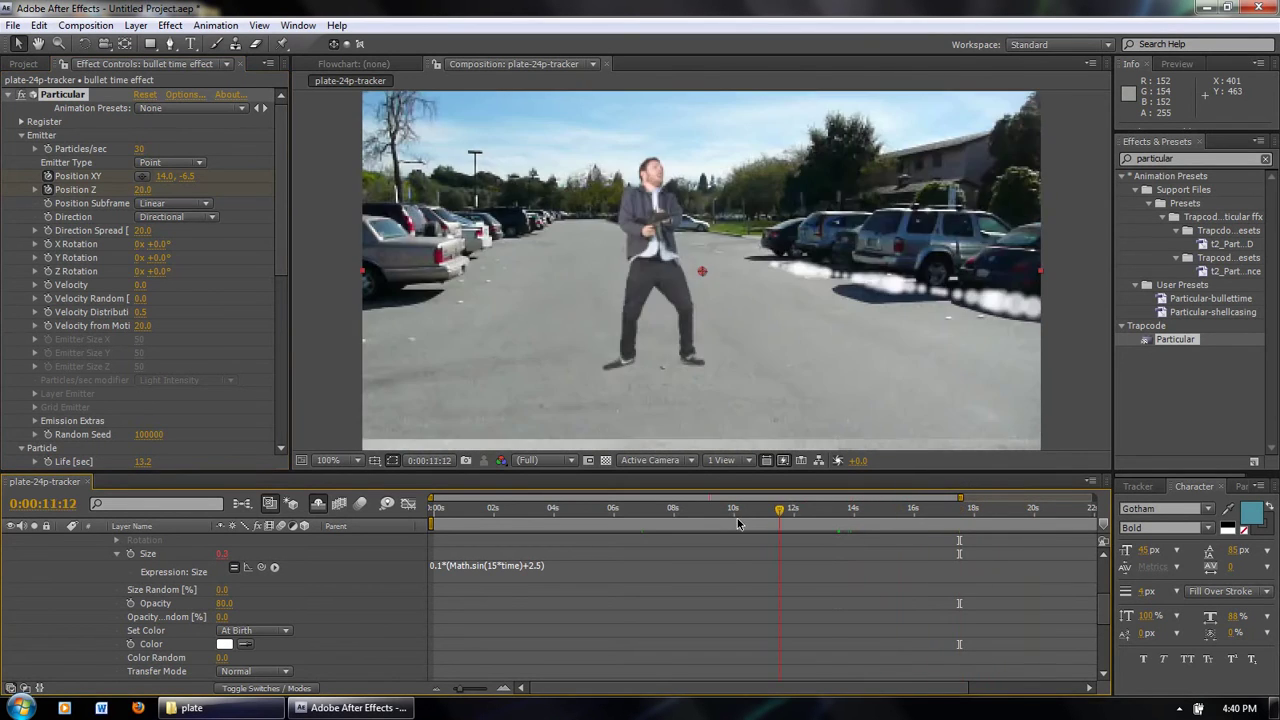
{"action": "left_click", "coordinate": [740, 511]}
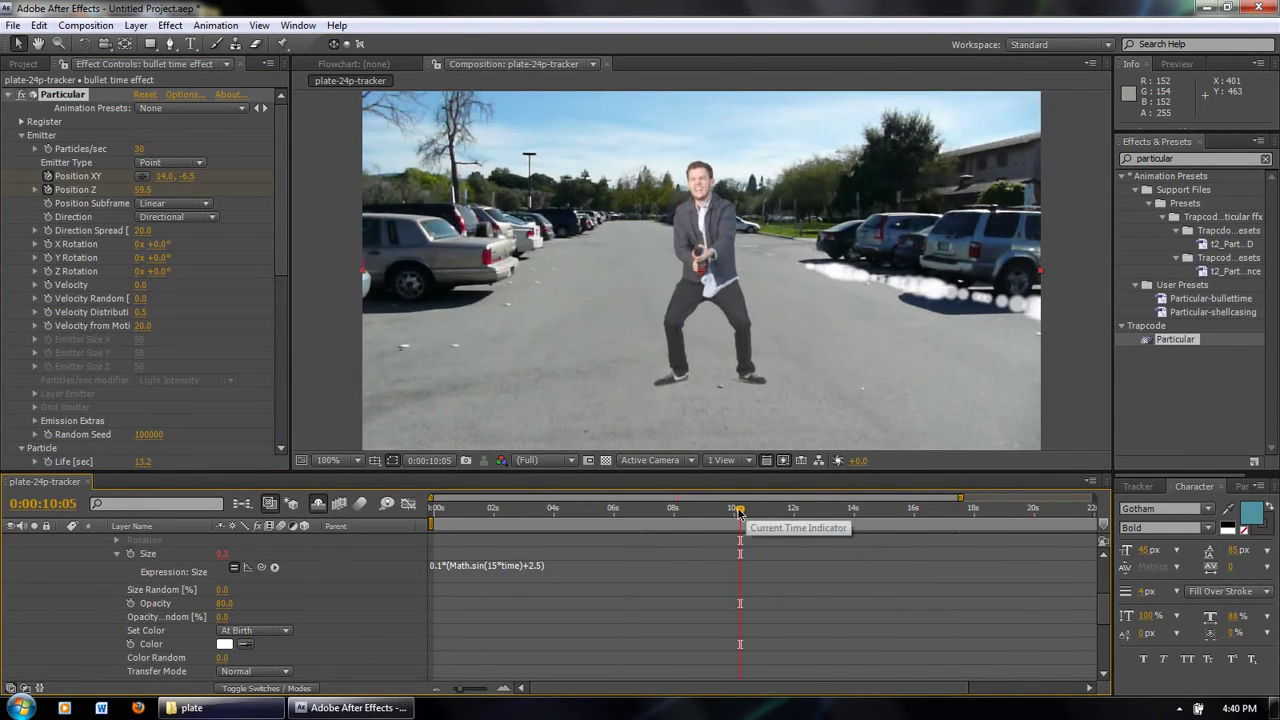
{"action": "left_click", "coordinate": [776, 513]}
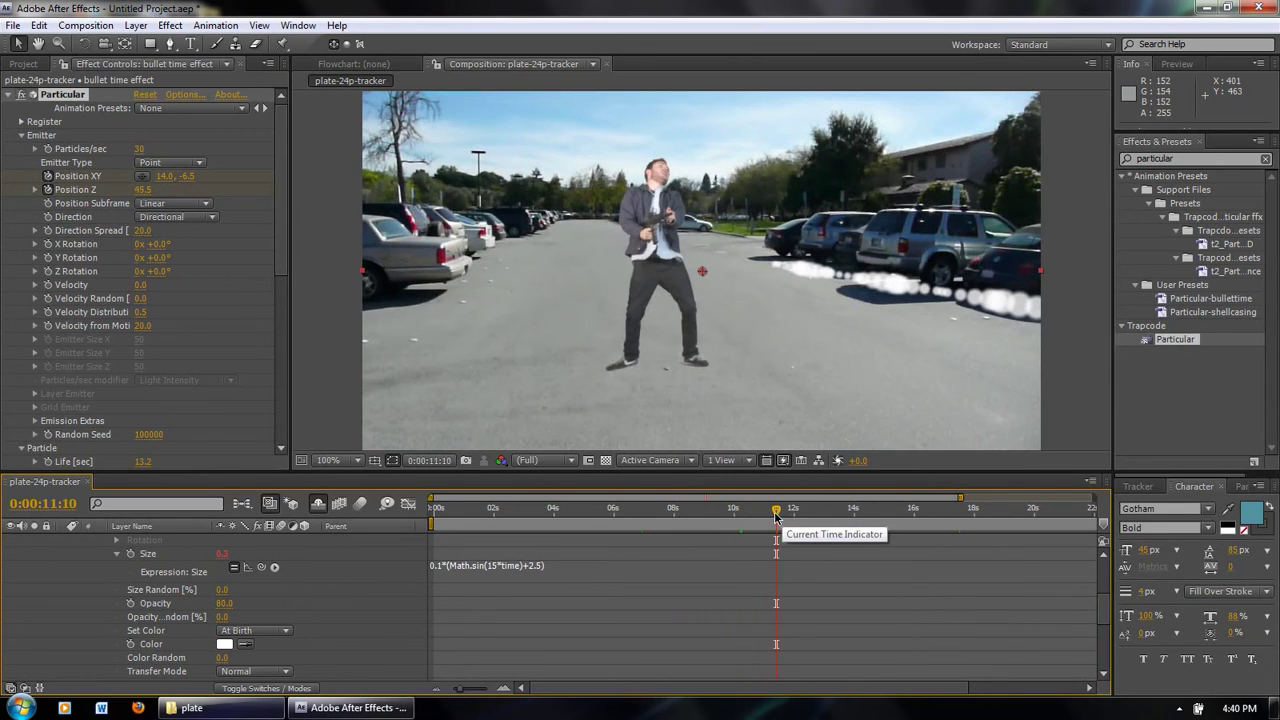
{"action": "mouse_move", "coordinate": [776, 513]}
{"action": "left_mouse_down"}
{"action": "mouse_move", "coordinate": [833, 496]}
{"action": "mouse_move", "coordinate": [966, 512]}
{"action": "mouse_move", "coordinate": [768, 512]}
{"action": "left_mouse_up"}
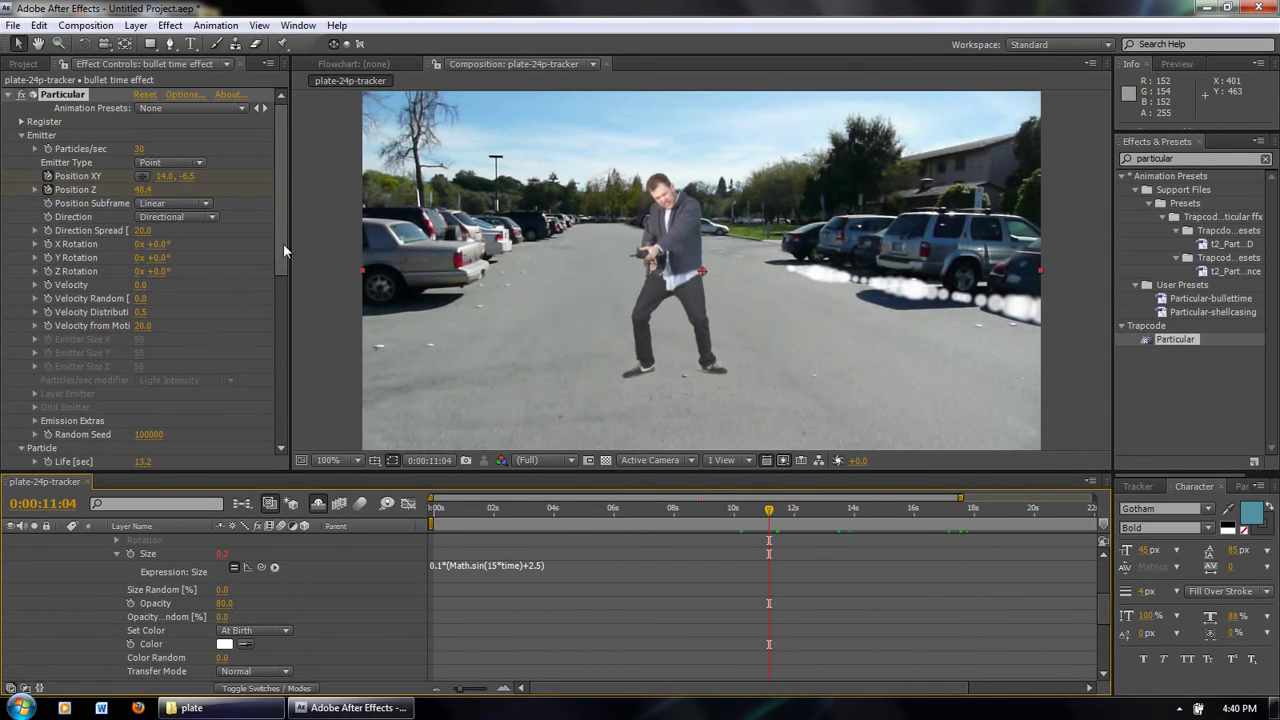
{"action": "left_click", "coordinate": [21, 135]}
{"action": "left_click_drag", "start_coordinate": [768, 514], "coordinate": [671, 514]}
{"action": "key", "text": "space"}
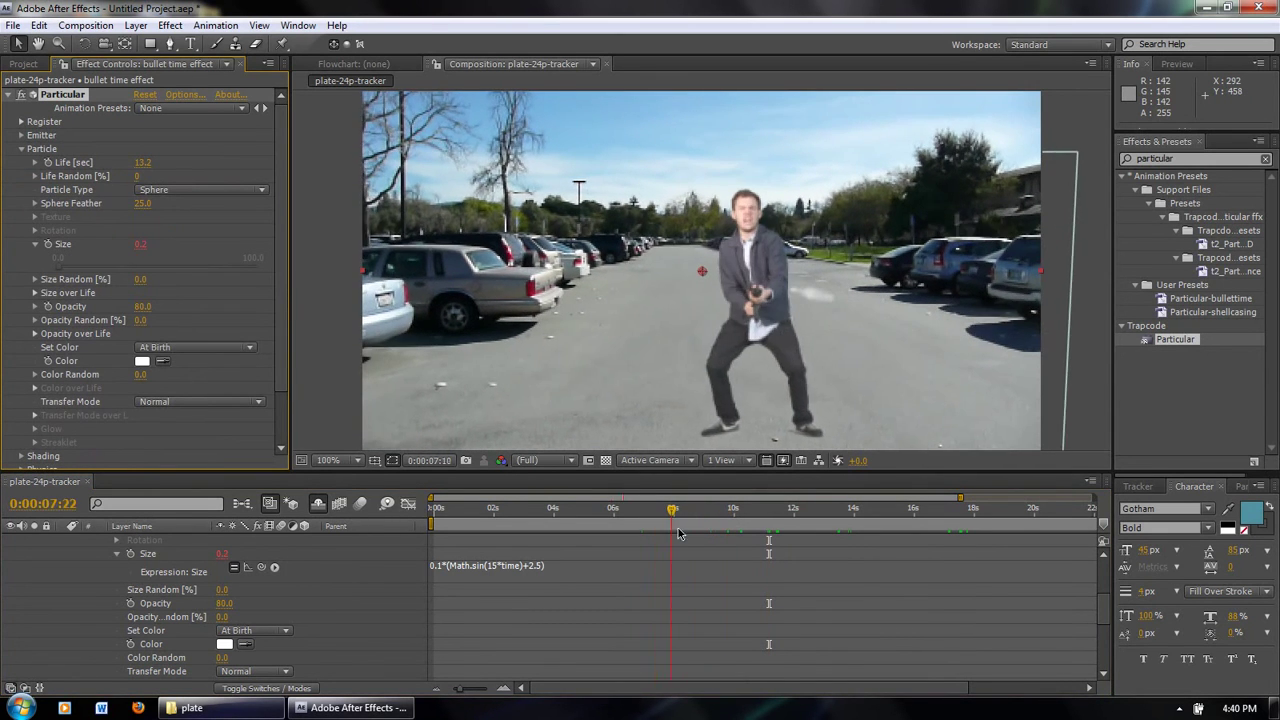
{"action": "scroll", "coordinate": [115, 582], "scroll_direction": "up", "scroll_amount": 5}
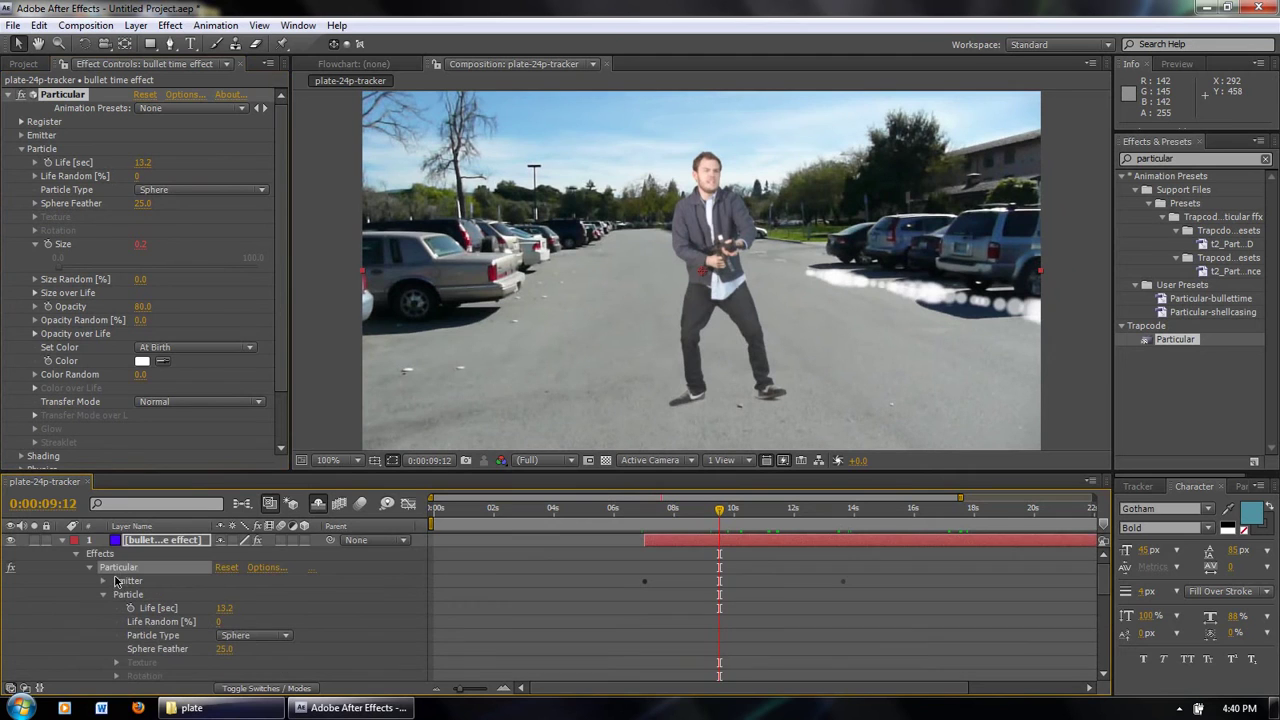
{"action": "left_click", "coordinate": [62, 541]}
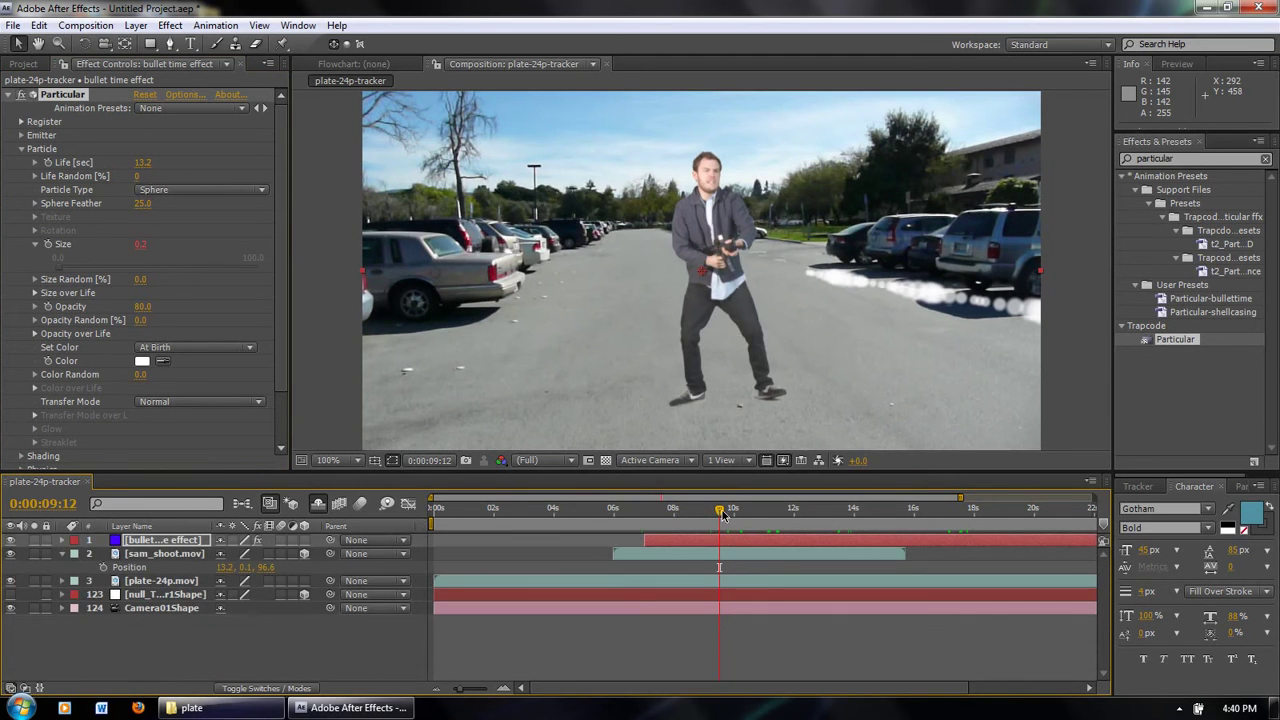
{"action": "left_click_drag", "start_coordinate": [723, 514], "coordinate": [690, 508]}
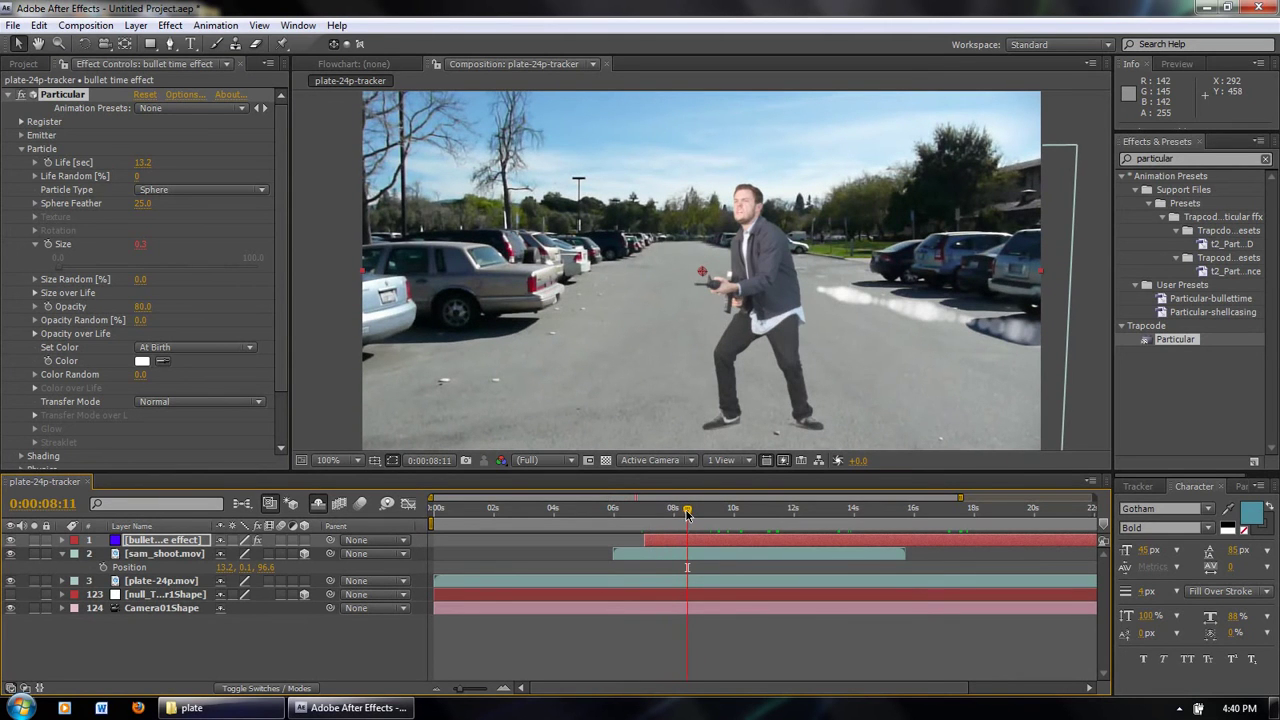
{"action": "mouse_move", "coordinate": [687, 512]}
{"action": "left_mouse_down"}
{"action": "mouse_move", "coordinate": [666, 511]}
{"action": "mouse_move", "coordinate": [681, 512]}
{"action": "left_mouse_up"}
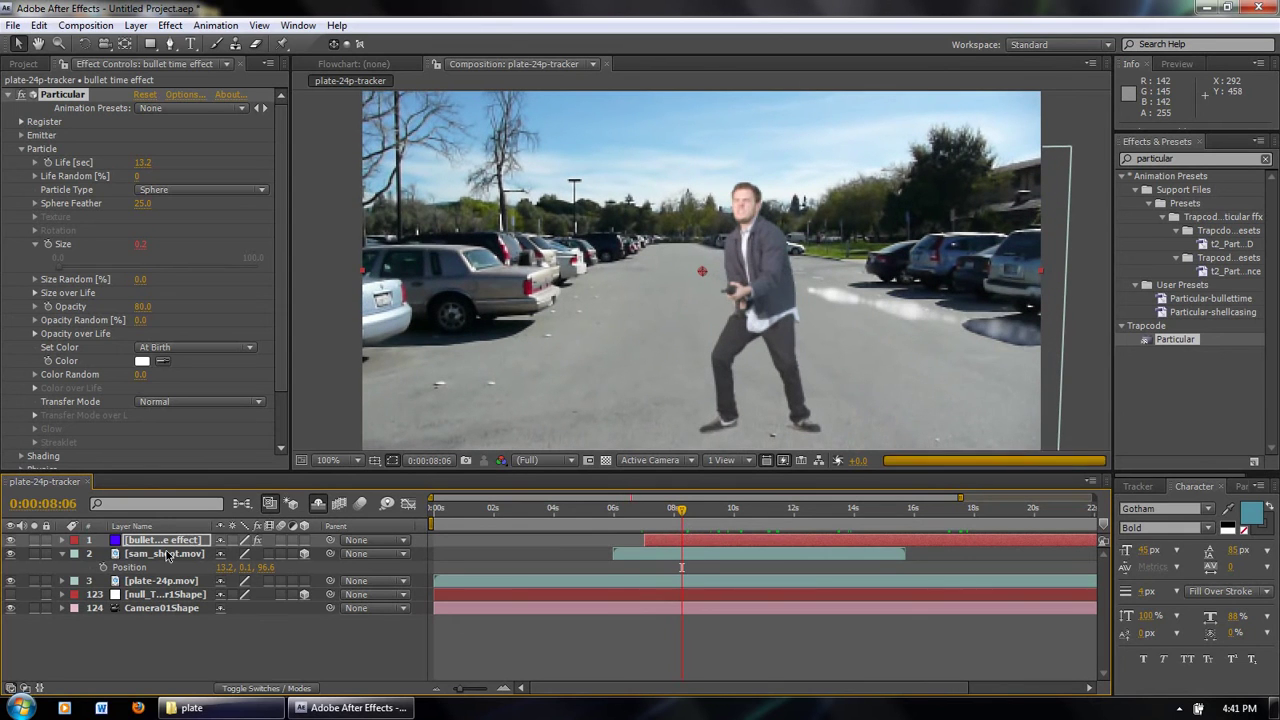
- Pre-compose the bullet time effect layer into bullet time effect Comp 1, moving all attributes
{"action": "left_click", "coordinate": [165, 542]}
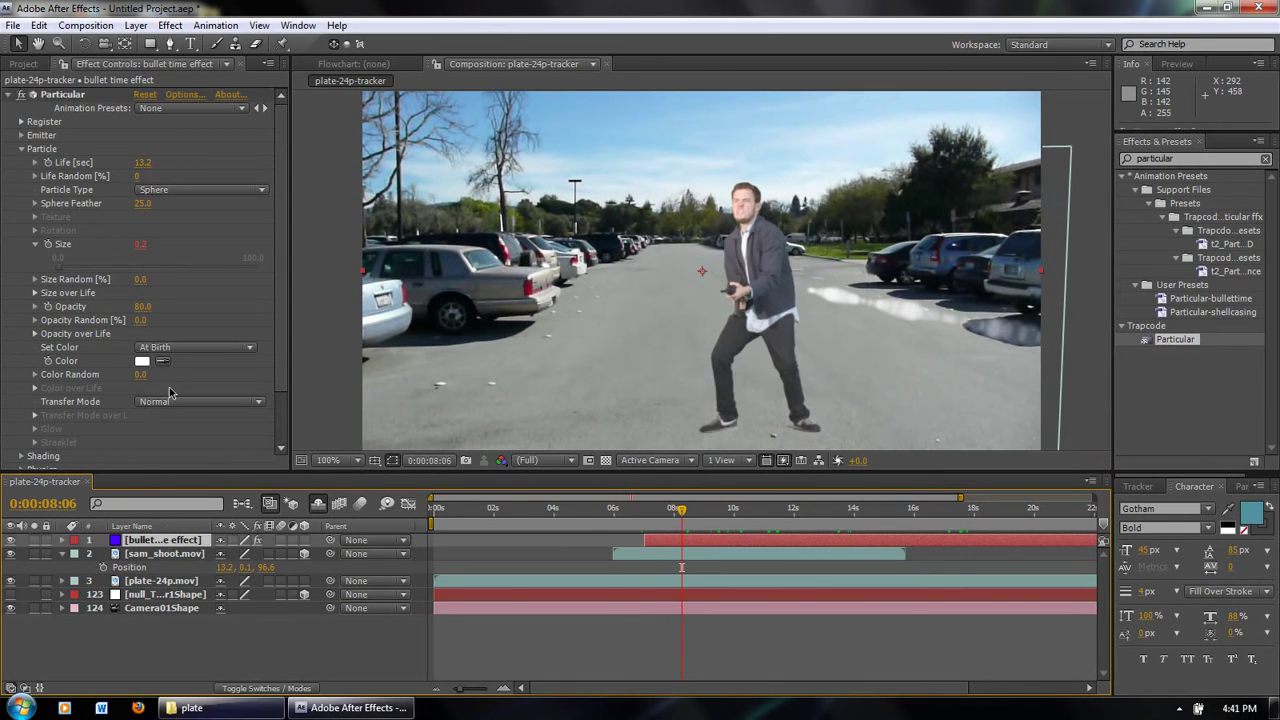
{"action": "left_click", "coordinate": [136, 25]}
{"action": "left_click", "coordinate": [180, 600]}
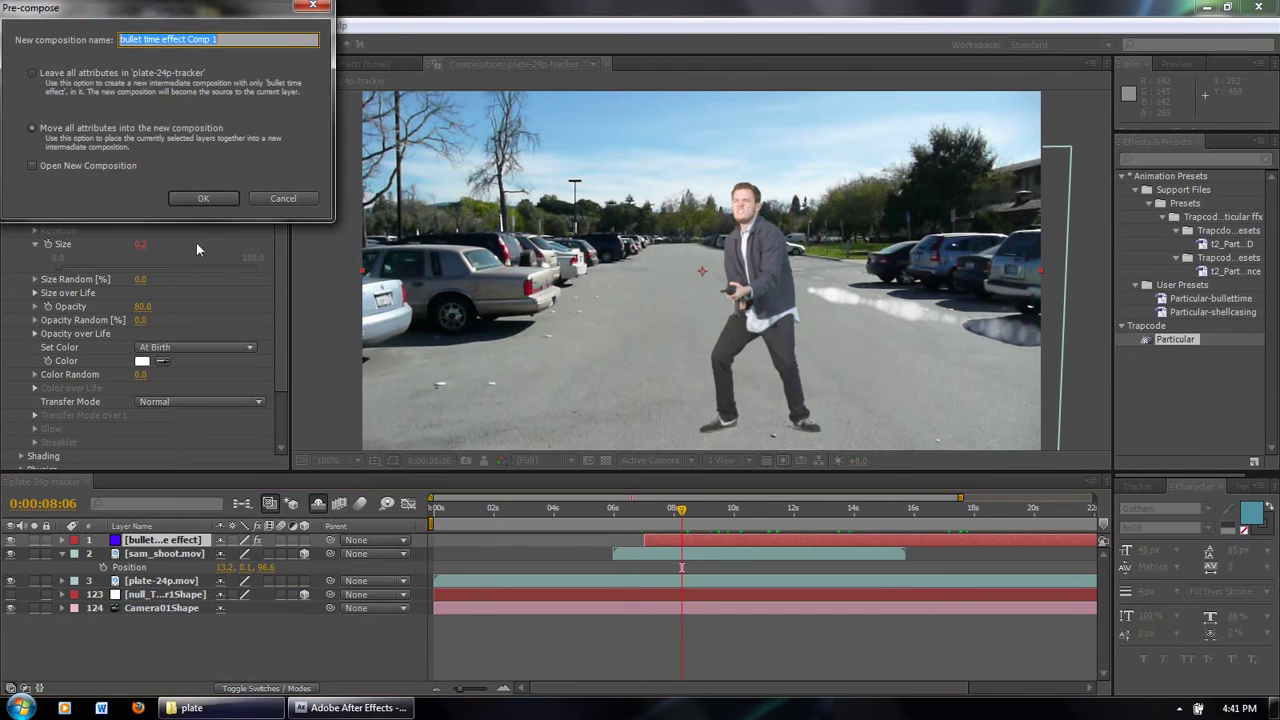
{"action": "left_click", "coordinate": [243, 43]}
{"action": "left_click", "coordinate": [71, 134]}
{"action": "left_click", "coordinate": [197, 201]}
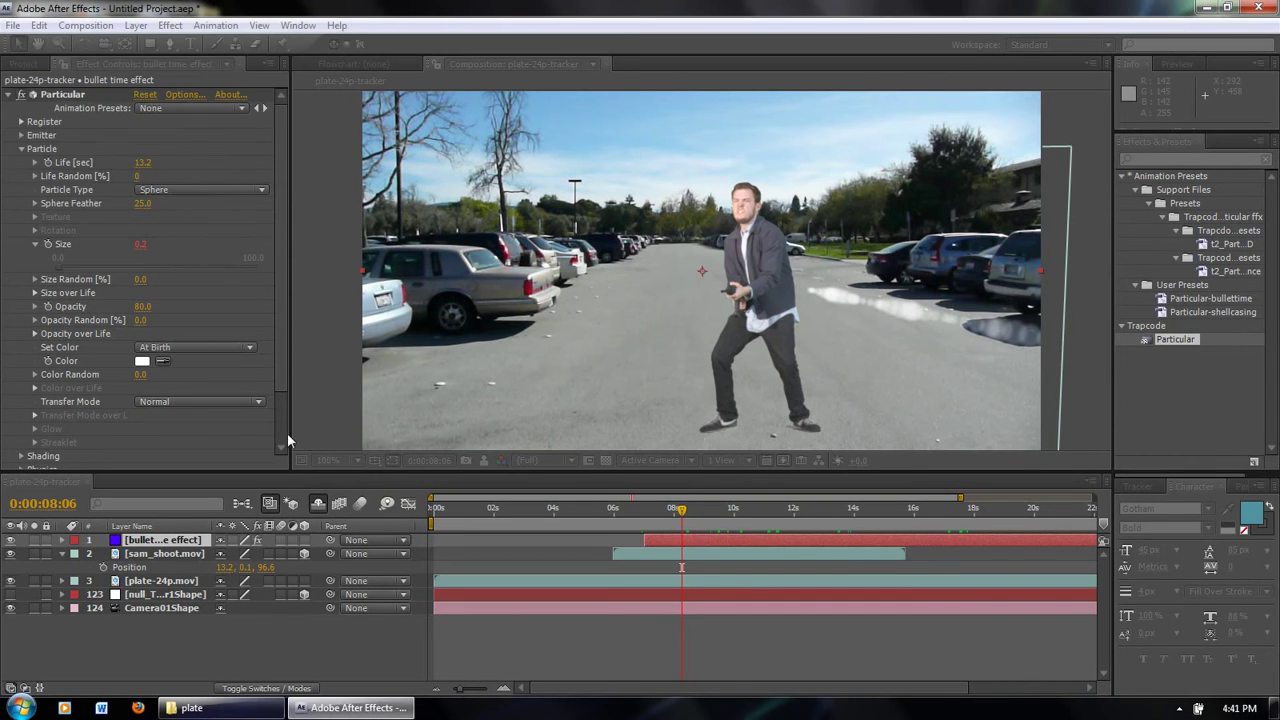
- Pre-compose sam_shoot.mov and plate-24p.mov together into Pre-comp 1
{"action": "left_click", "coordinate": [165, 555]}
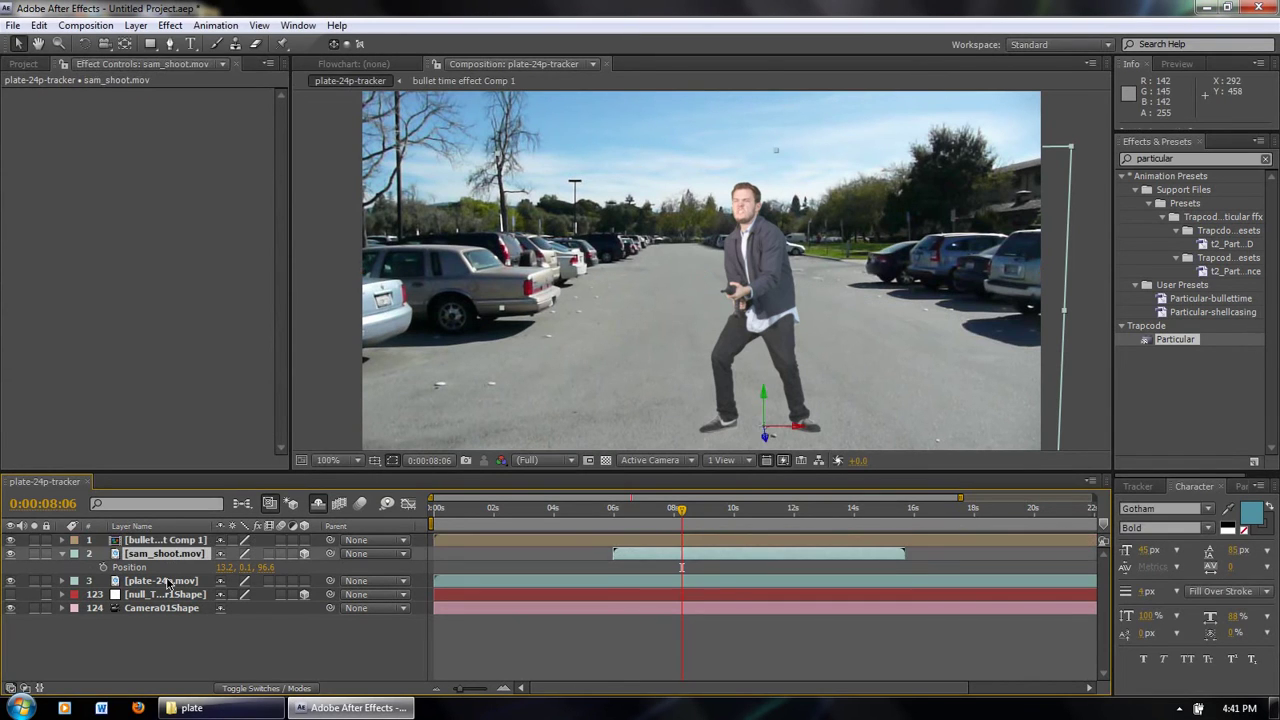
{"action": "left_click", "coordinate": [168, 583], "text": "shift"}
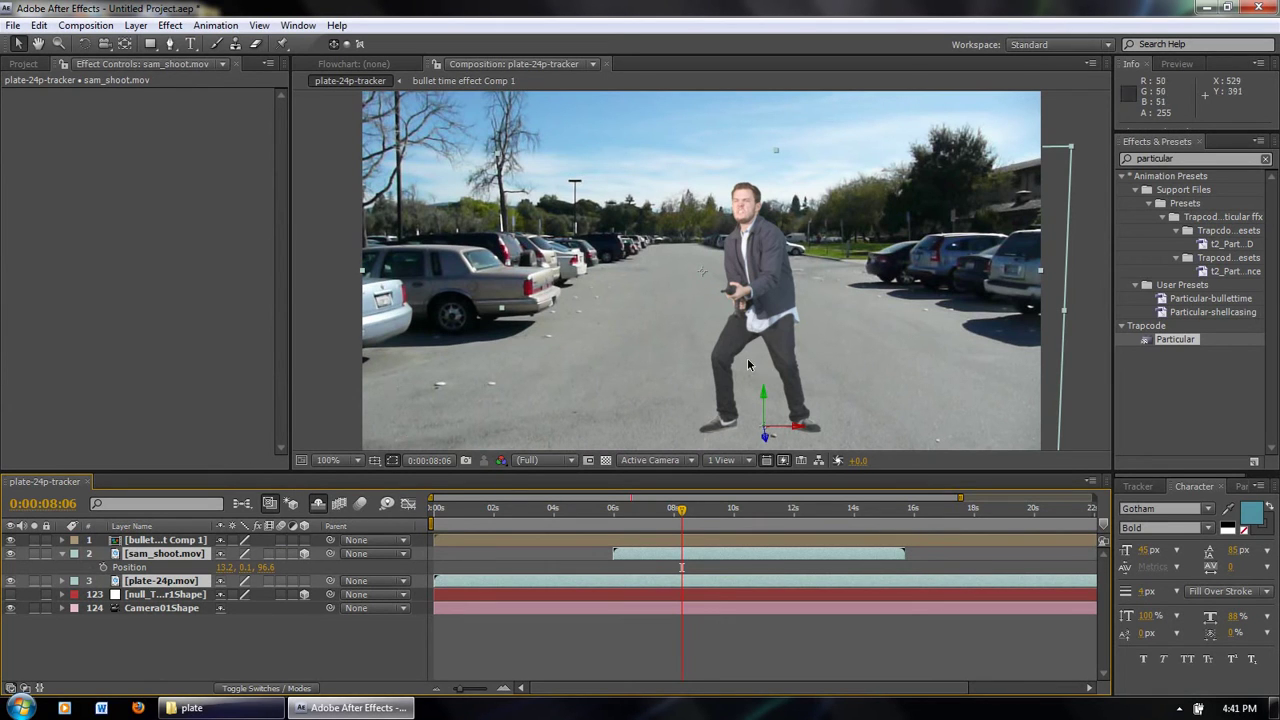
{"action": "left_click", "coordinate": [135, 25]}
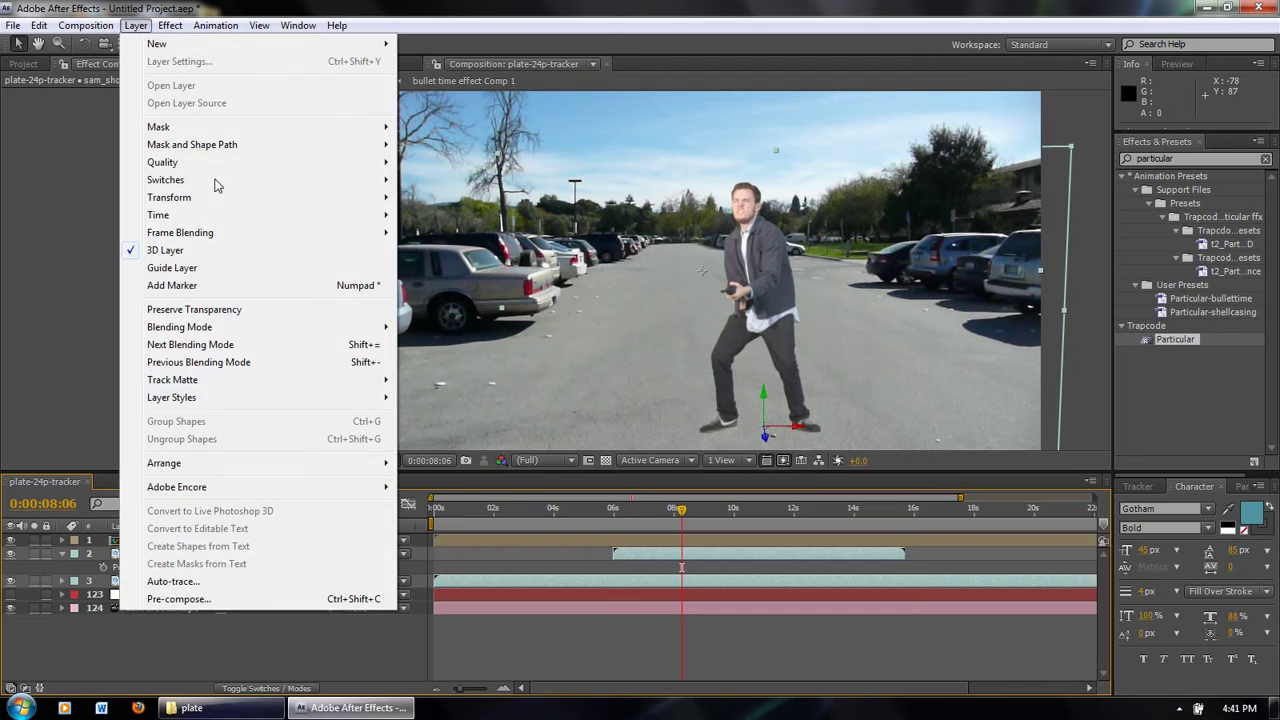
{"action": "left_click", "coordinate": [170, 598]}
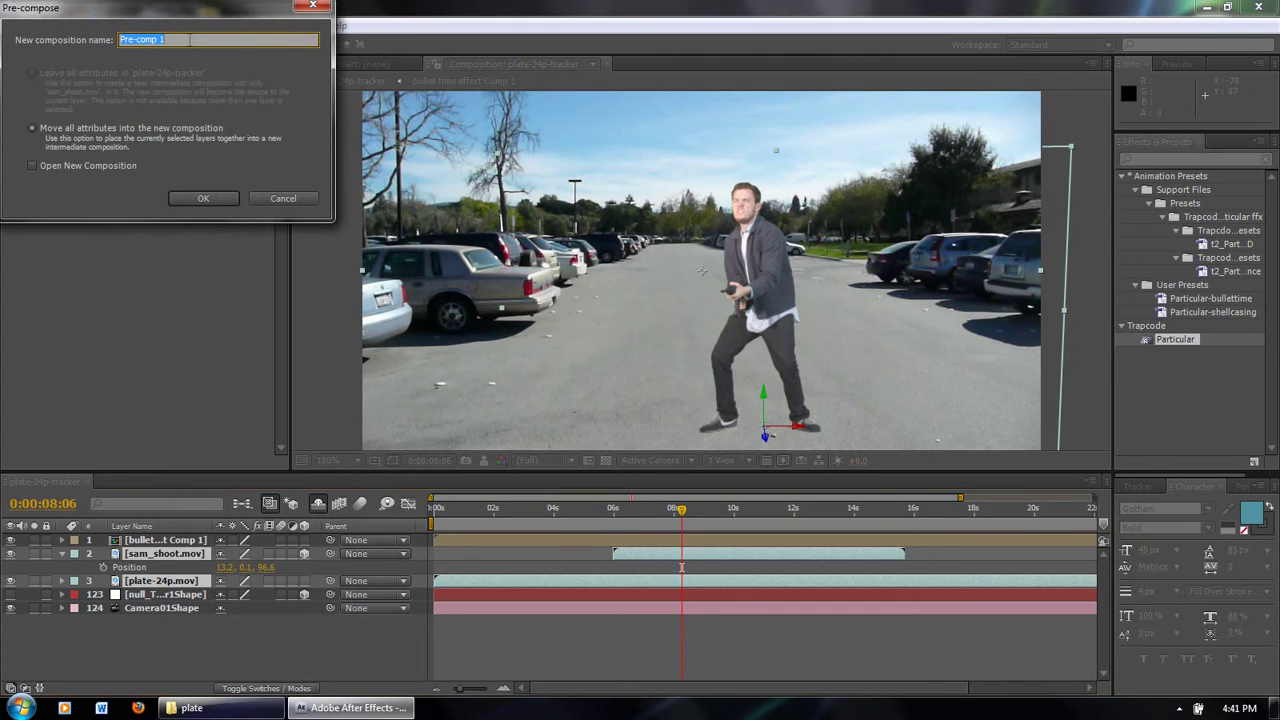
{"action": "left_click", "coordinate": [197, 198]}
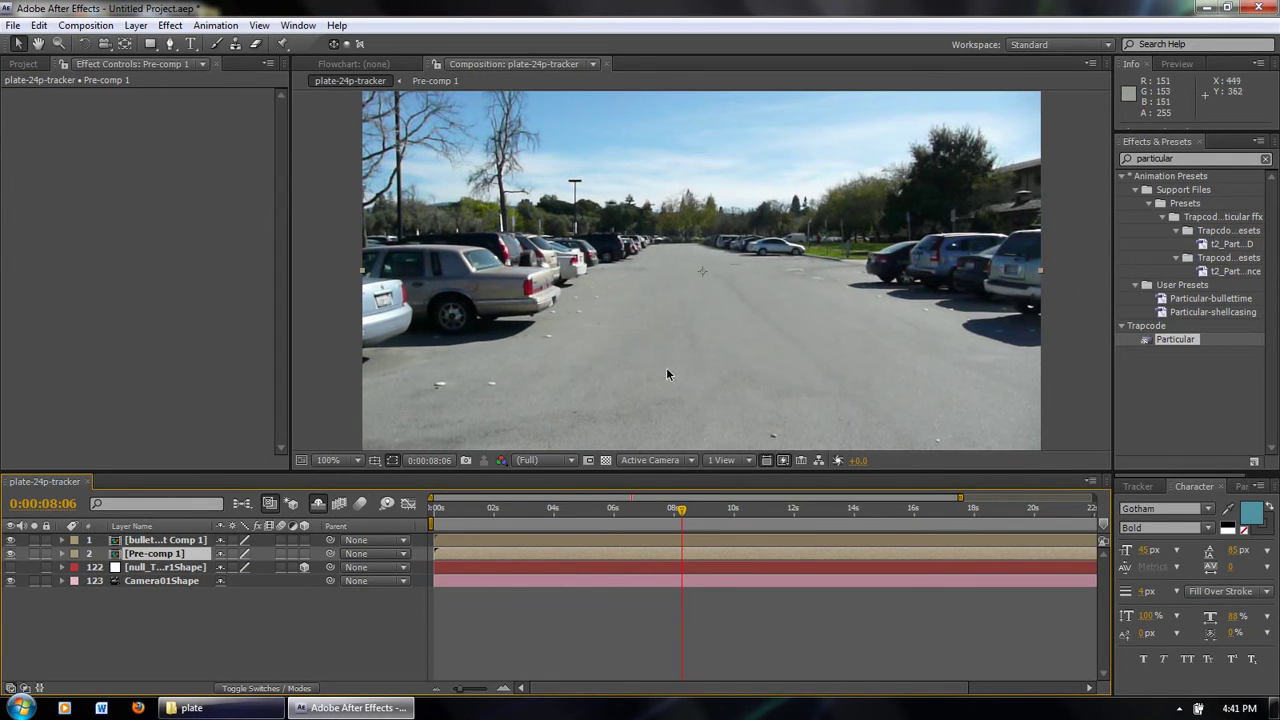
- Copy Camera01Shape and paste it into bullet time effect Comp 1
{"action": "left_click", "coordinate": [155, 584]}
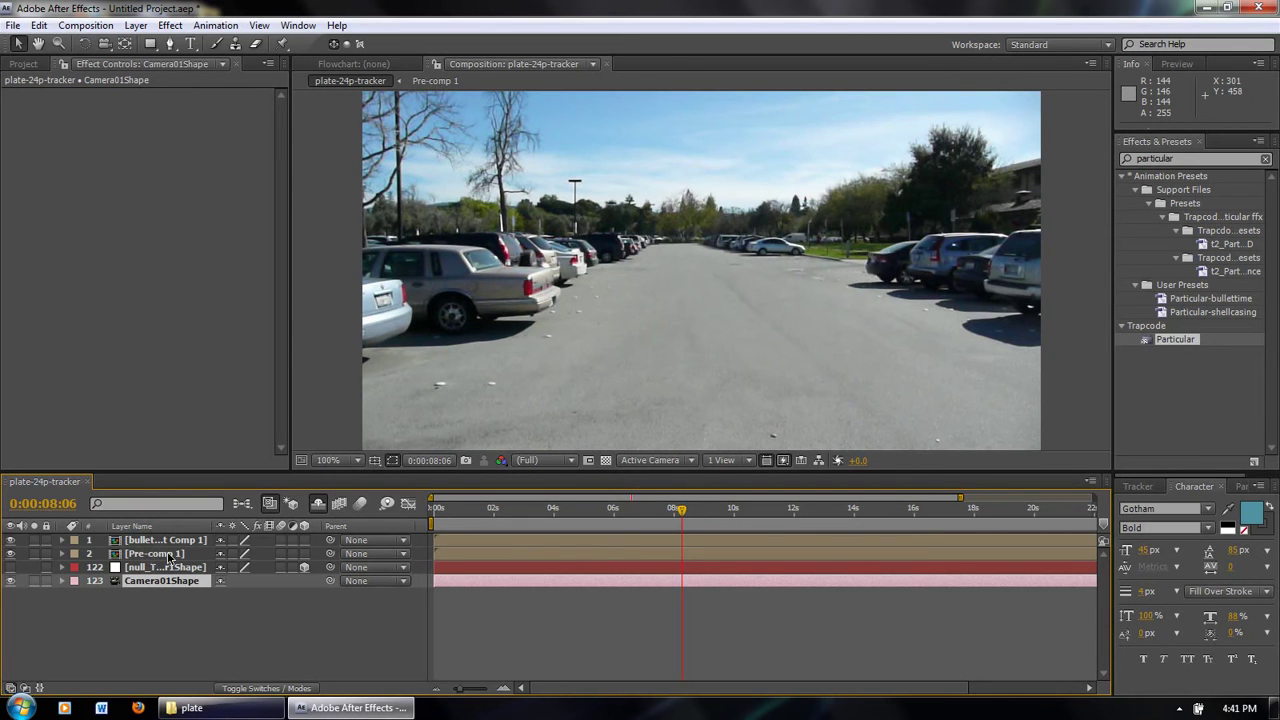
{"action": "double_click", "coordinate": [157, 555]}
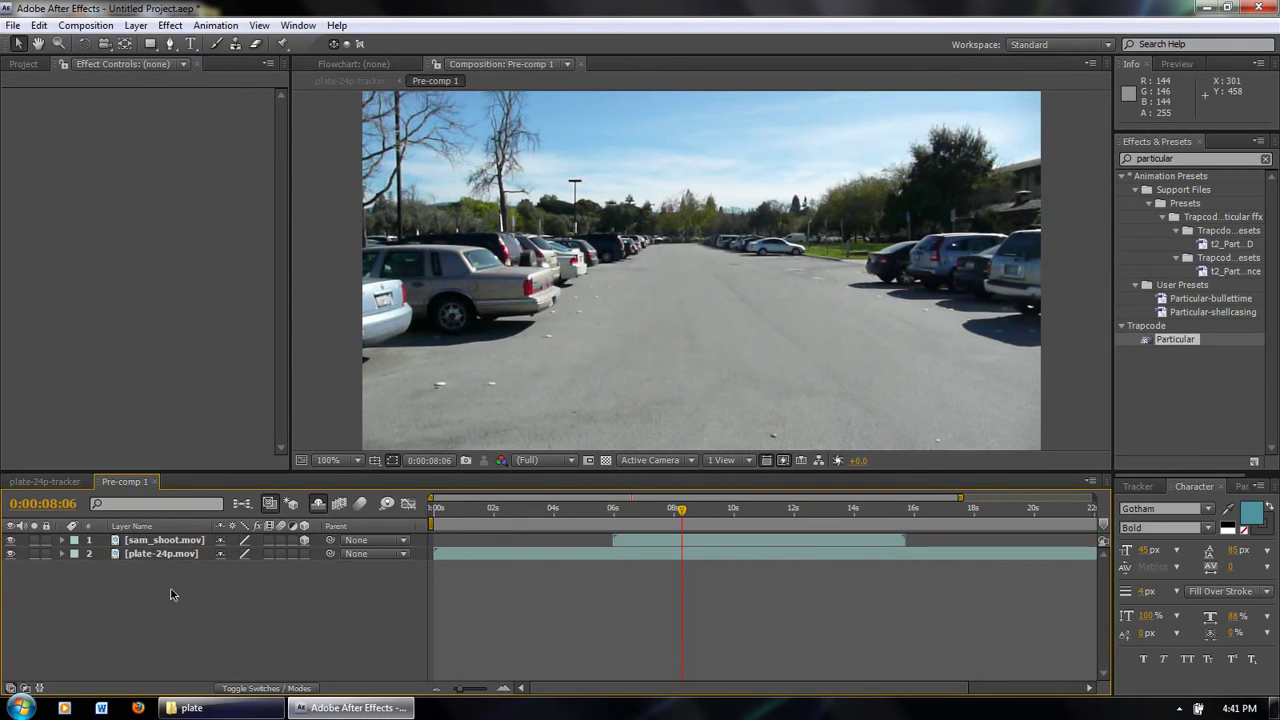
{"action": "left_click", "coordinate": [53, 480]}
{"action": "double_click", "coordinate": [150, 541]}
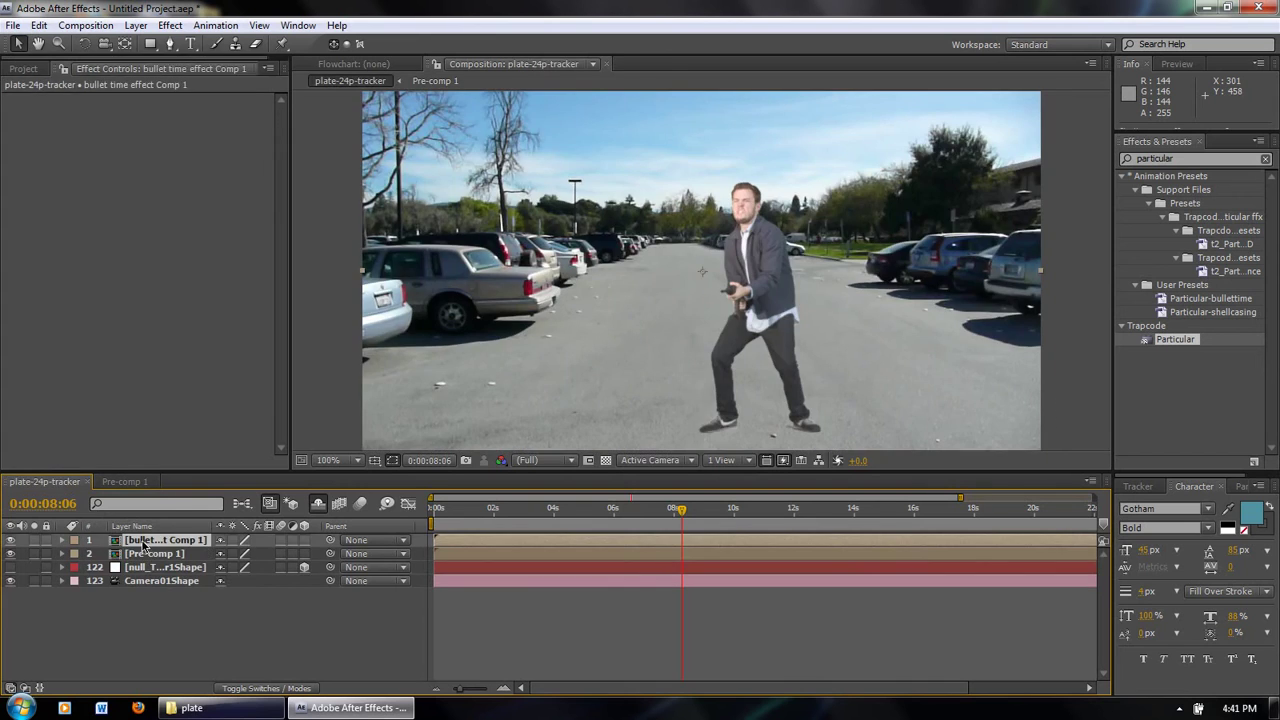
{"action": "key", "text": "ctrl+v"}
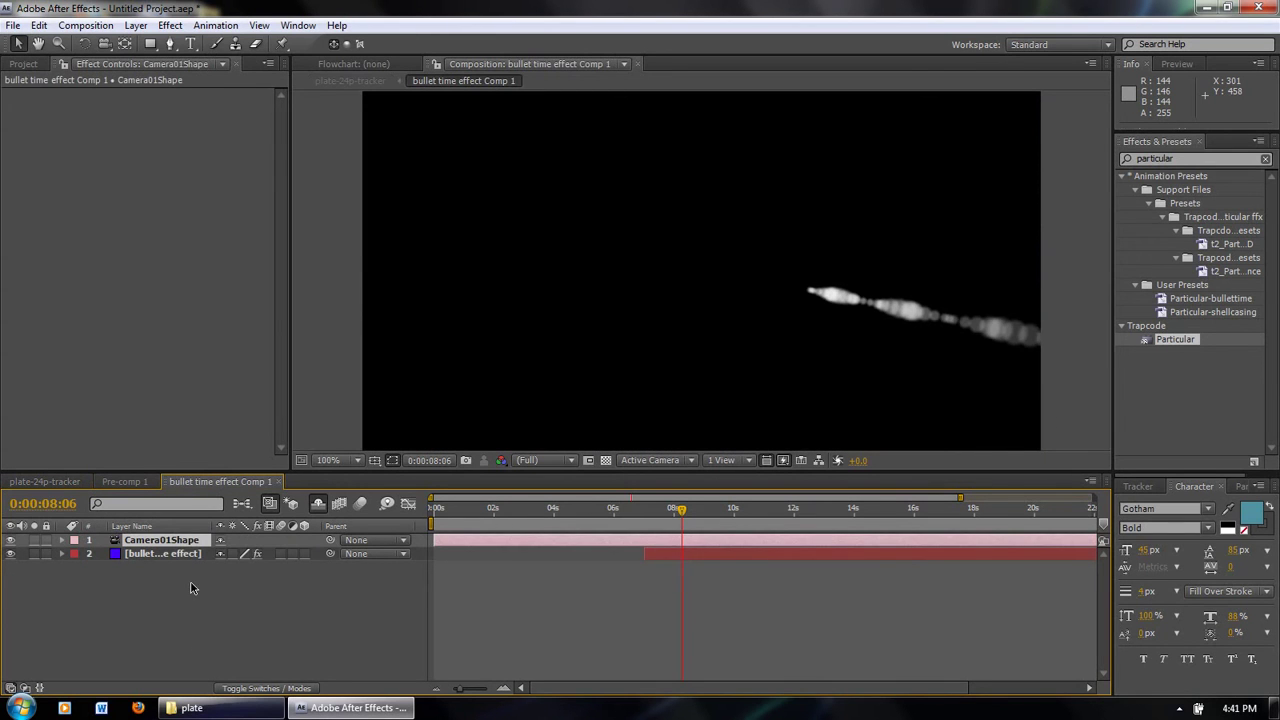
- Back in plate-24p-tracker, check both precomps near seven seconds and select the Pre-comp 1 layer
{"action": "left_click", "coordinate": [72, 482]}
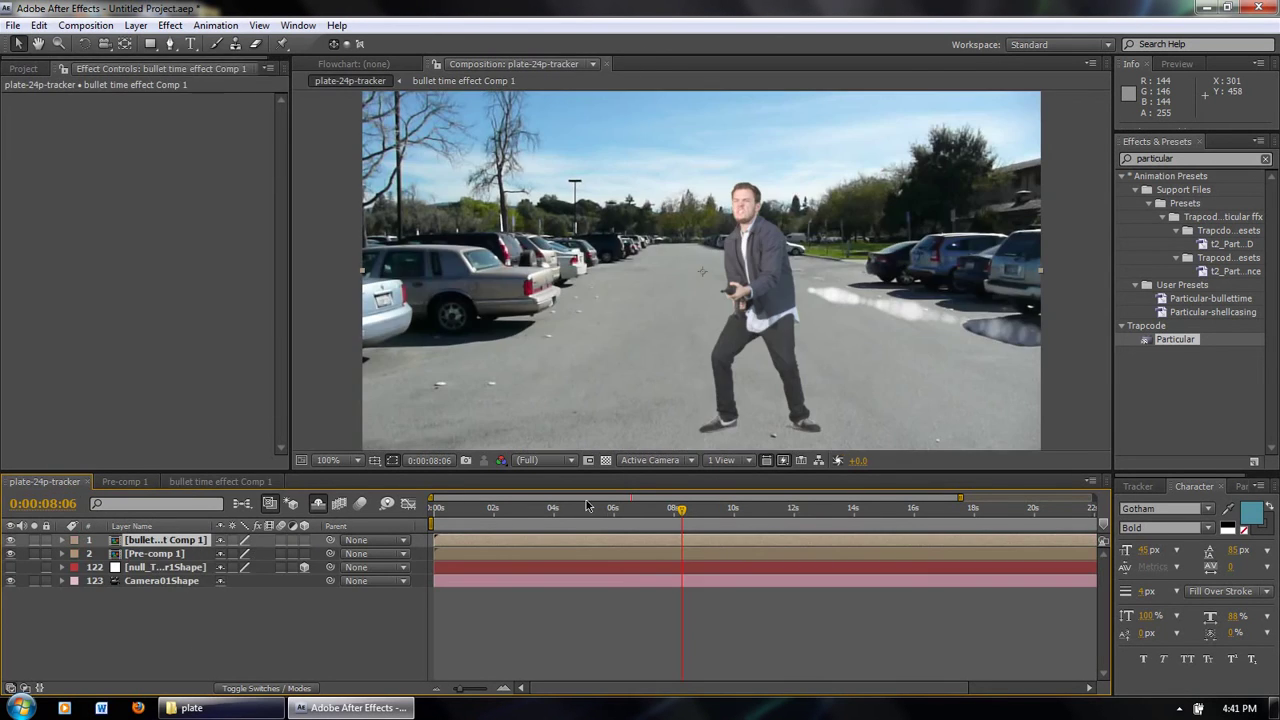
{"action": "left_click_drag", "start_coordinate": [655, 518], "coordinate": [698, 517]}
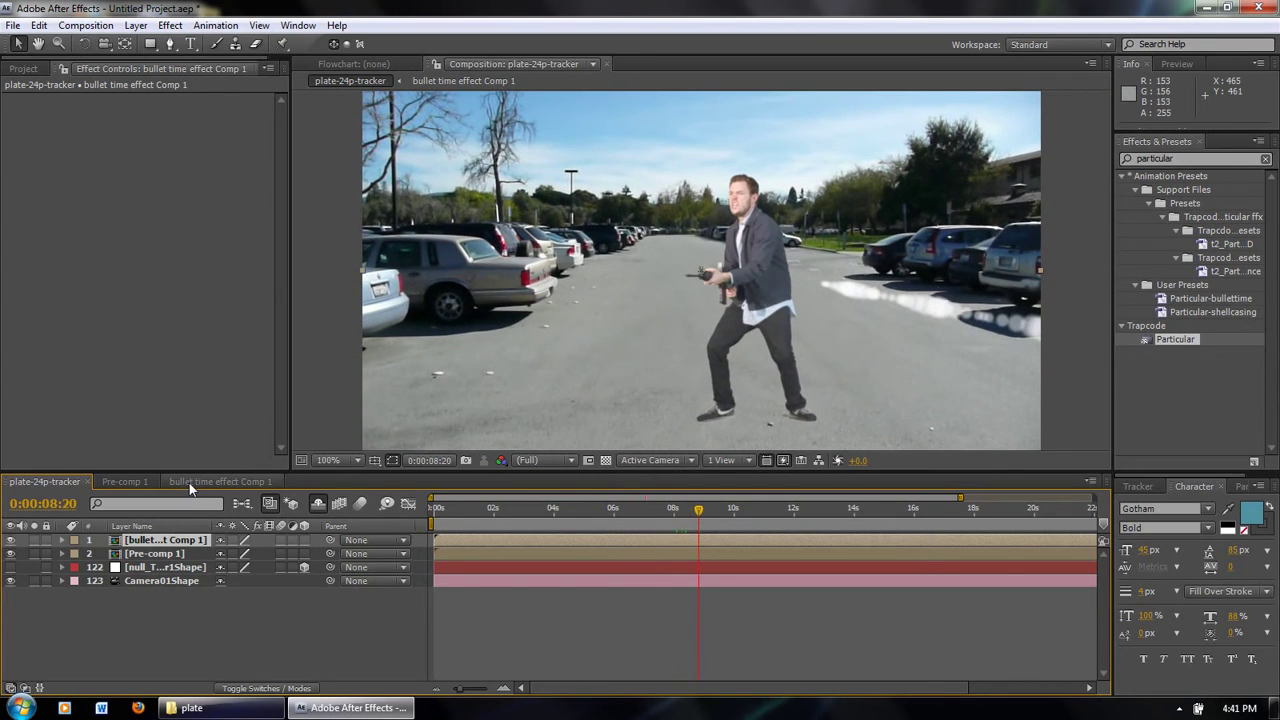
{"action": "left_click", "coordinate": [215, 482]}
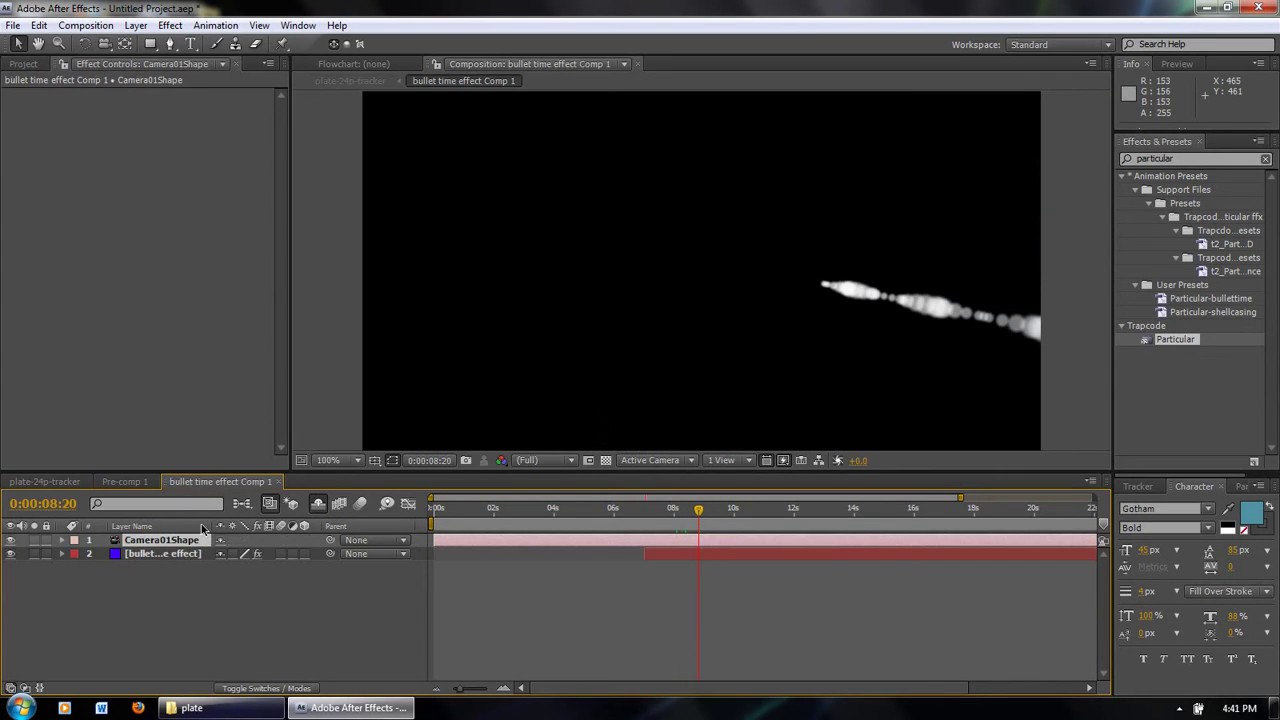
{"action": "left_click", "coordinate": [128, 482]}
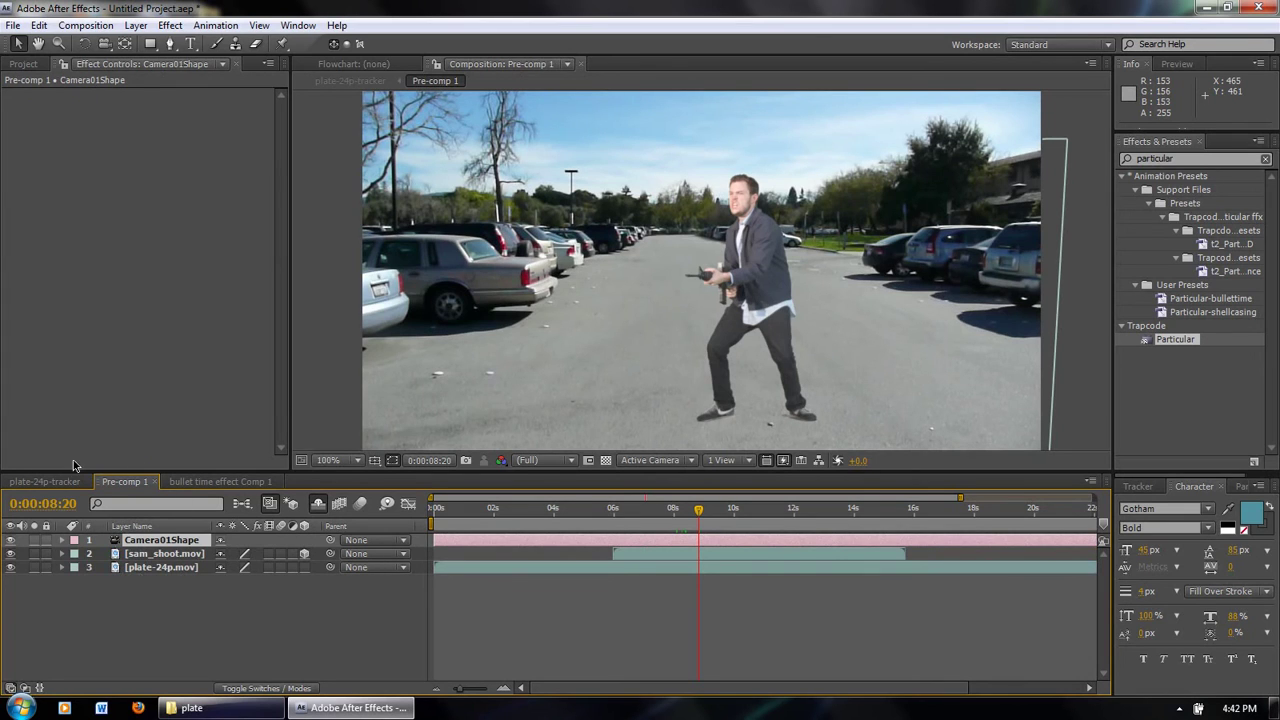
{"action": "left_click", "coordinate": [45, 482]}
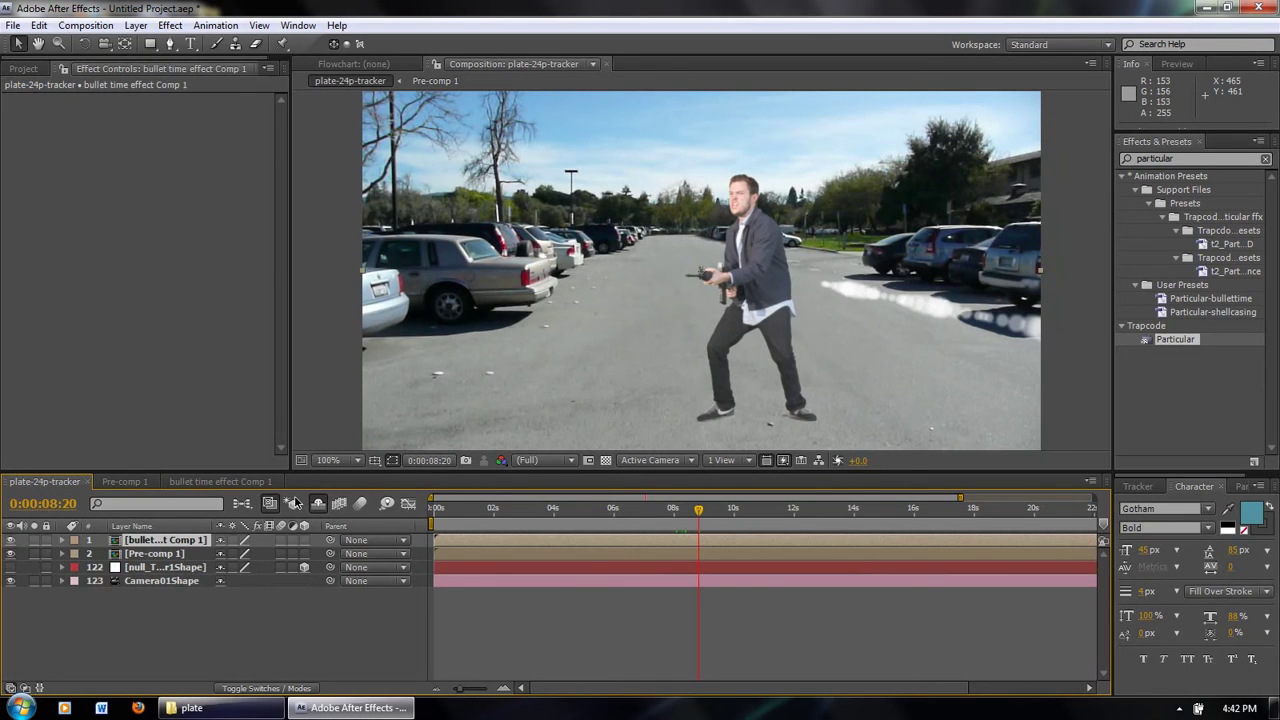
{"action": "left_click", "coordinate": [180, 556]}
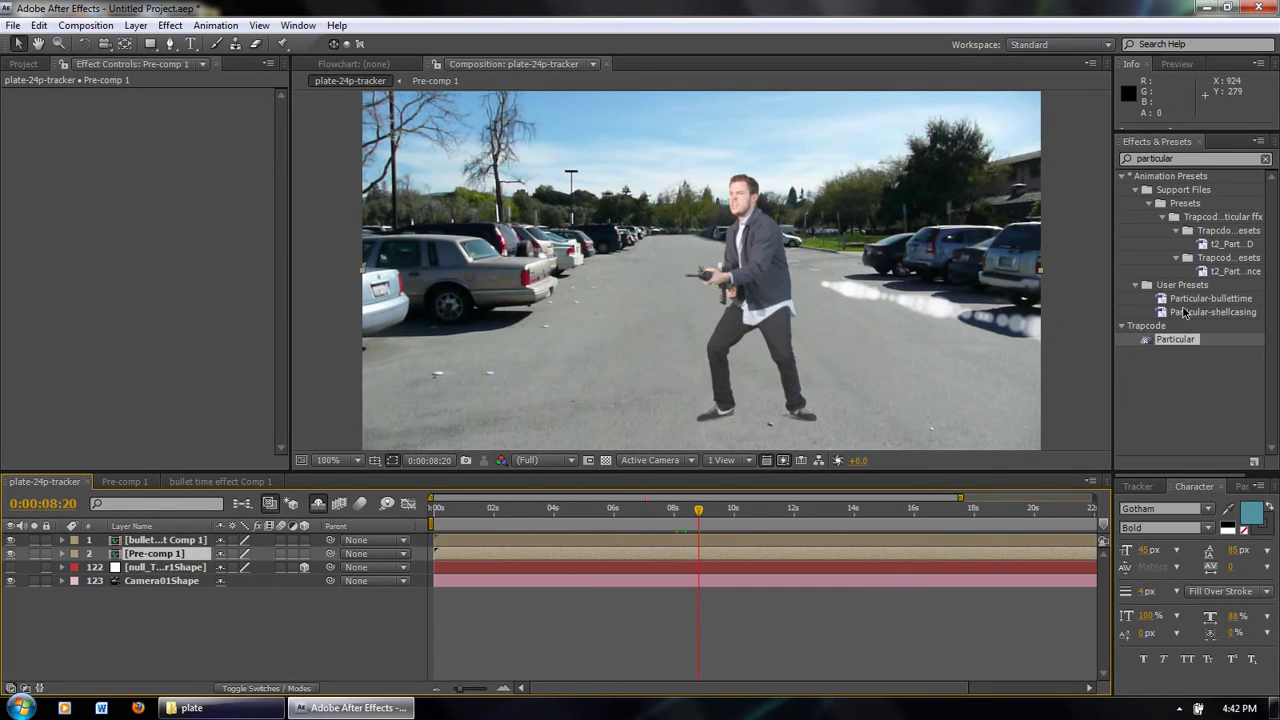
- Search for Displacement Map and apply it to the Pre-comp 1 layer
{"action": "double_click", "coordinate": [1155, 157]}
{"action": "type", "text": "disp"}
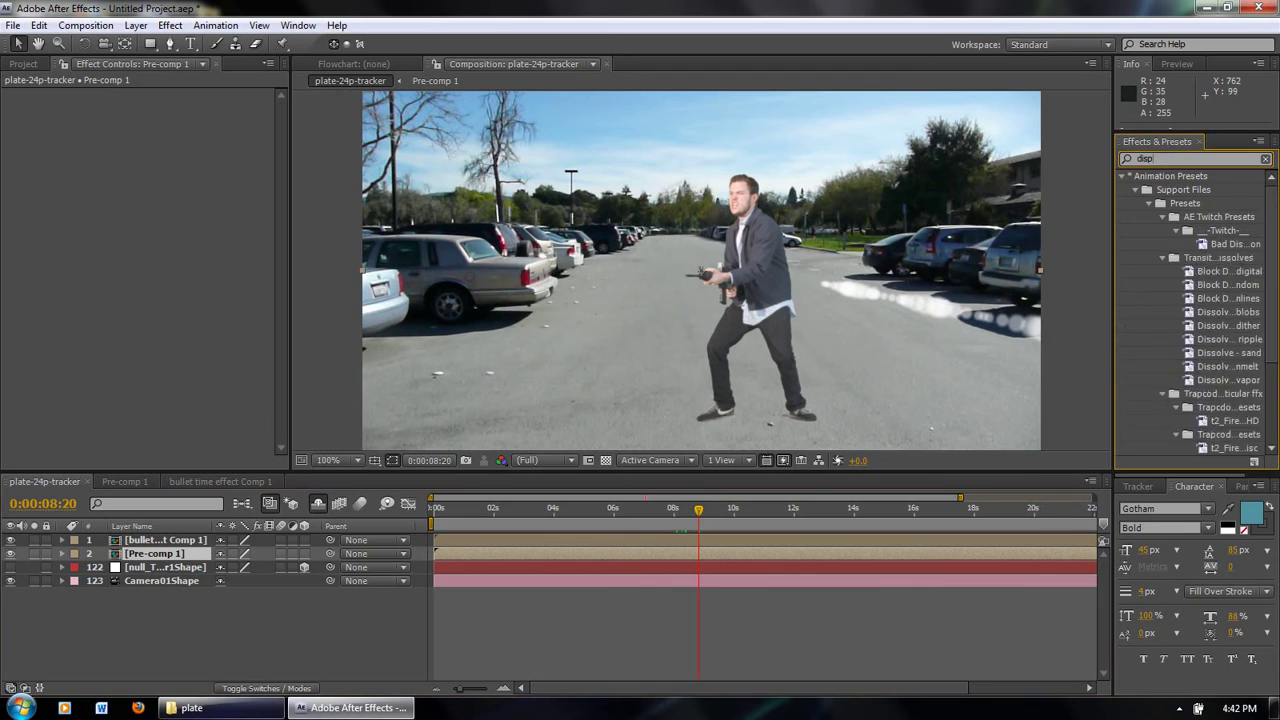
{"action": "type", "text": "lacement"}
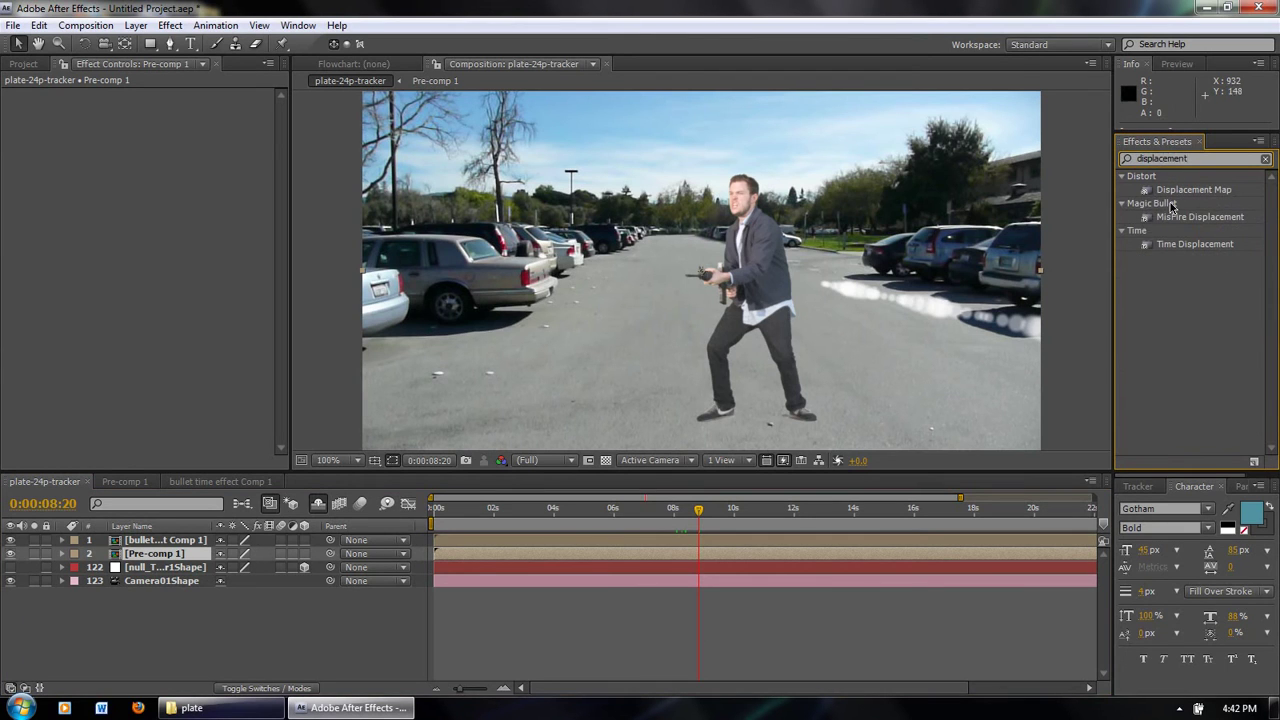
{"action": "left_click", "coordinate": [1177, 192]}
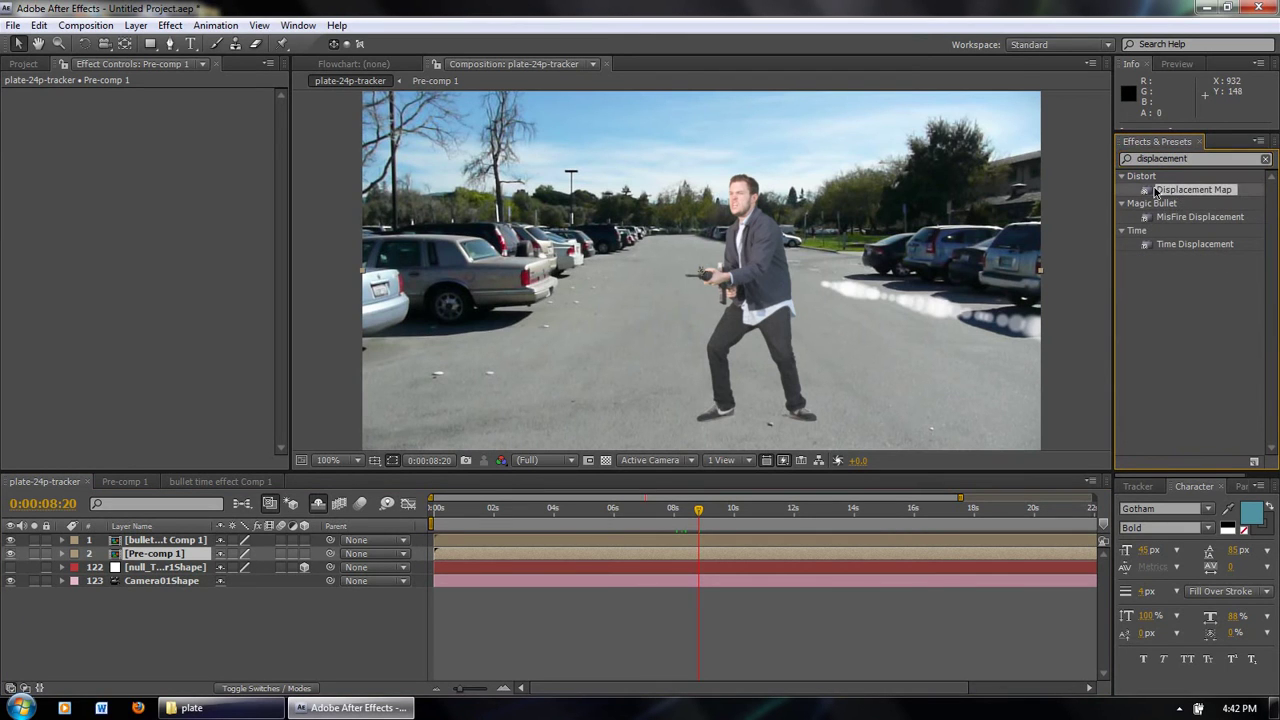
{"action": "left_click_drag", "start_coordinate": [1193, 193], "coordinate": [165, 553]}
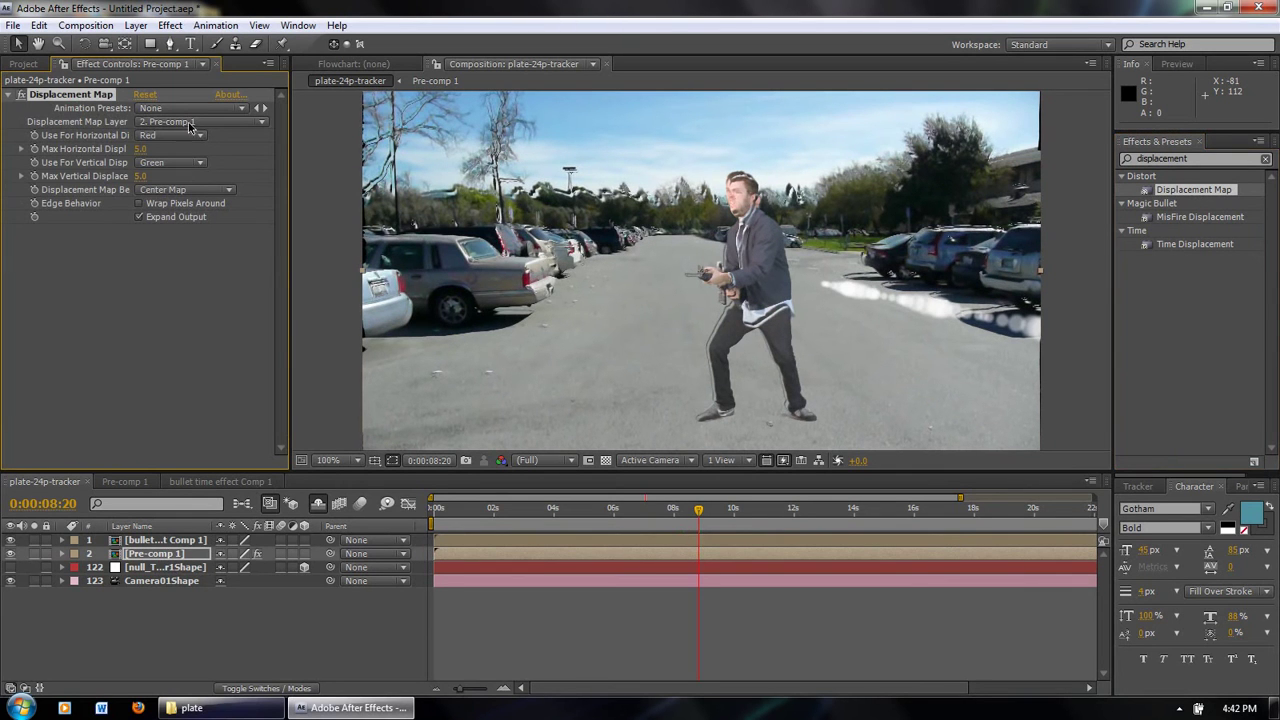
- Set the Map Layer to bullet time effect Comp 1, with Lightness horizontal and Luminance vertical
{"action": "left_click", "coordinate": [190, 123]}
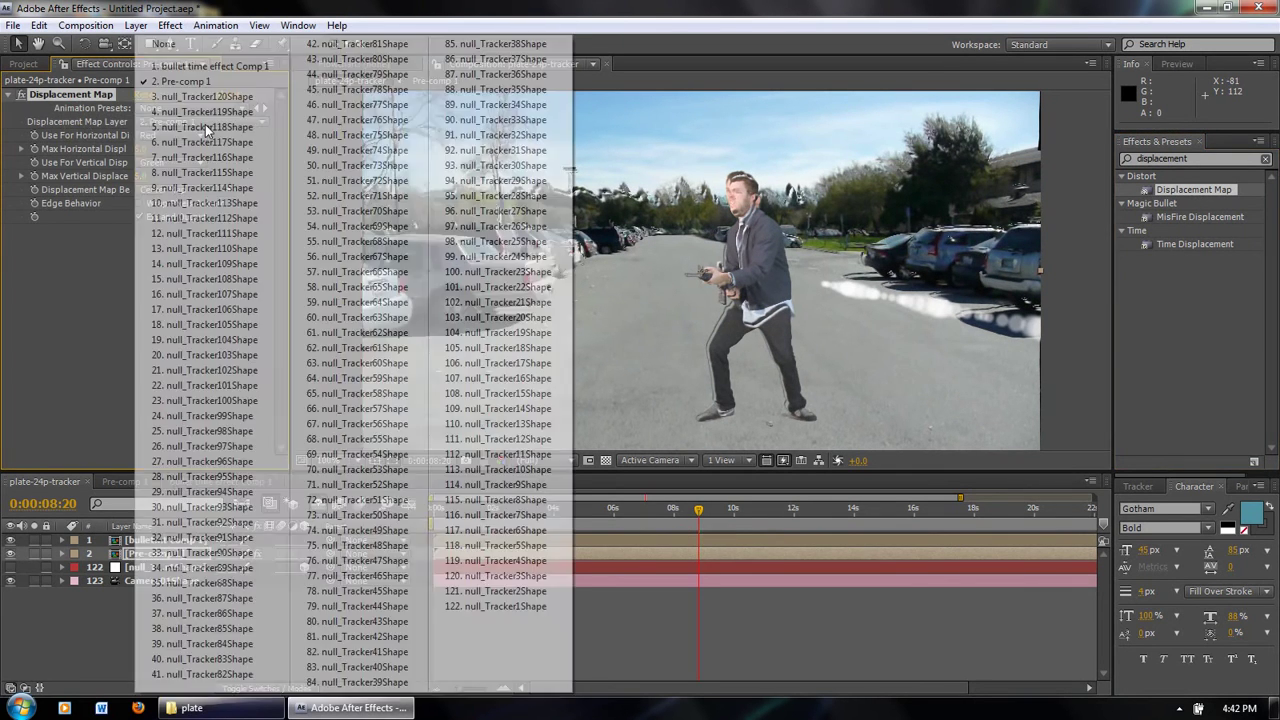
{"action": "left_click", "coordinate": [205, 67]}
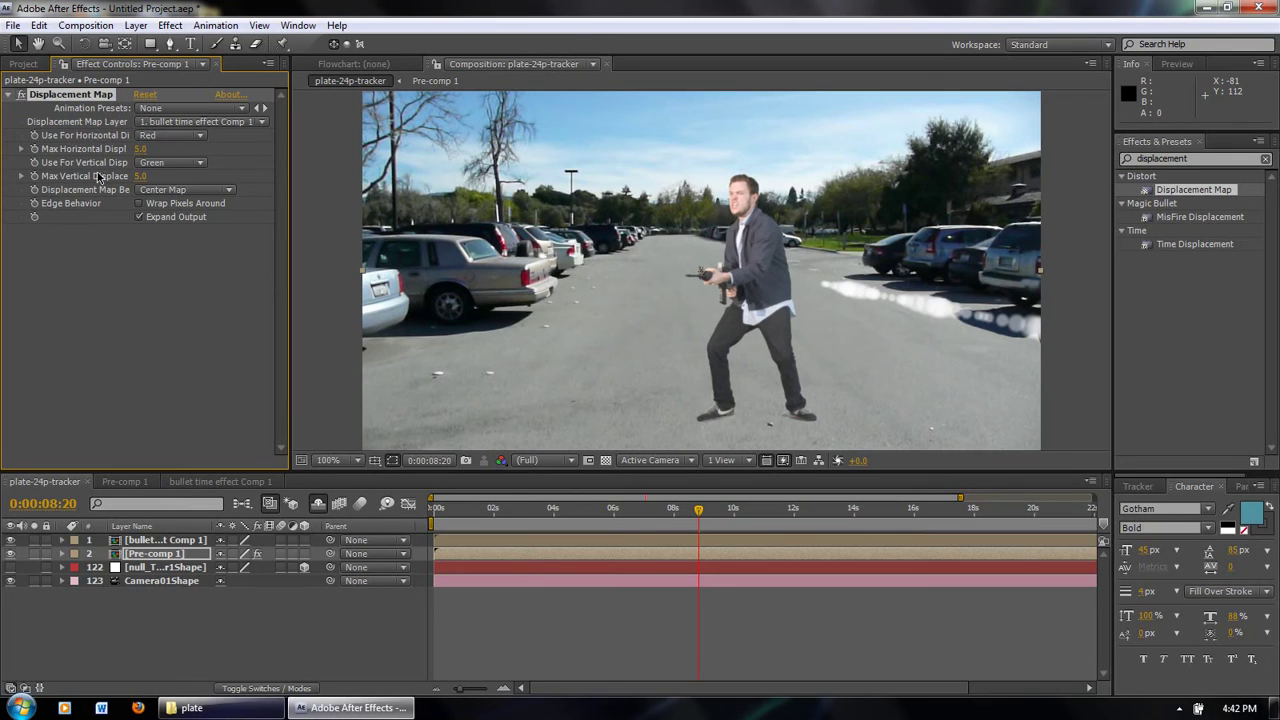
{"action": "left_click", "coordinate": [165, 137]}
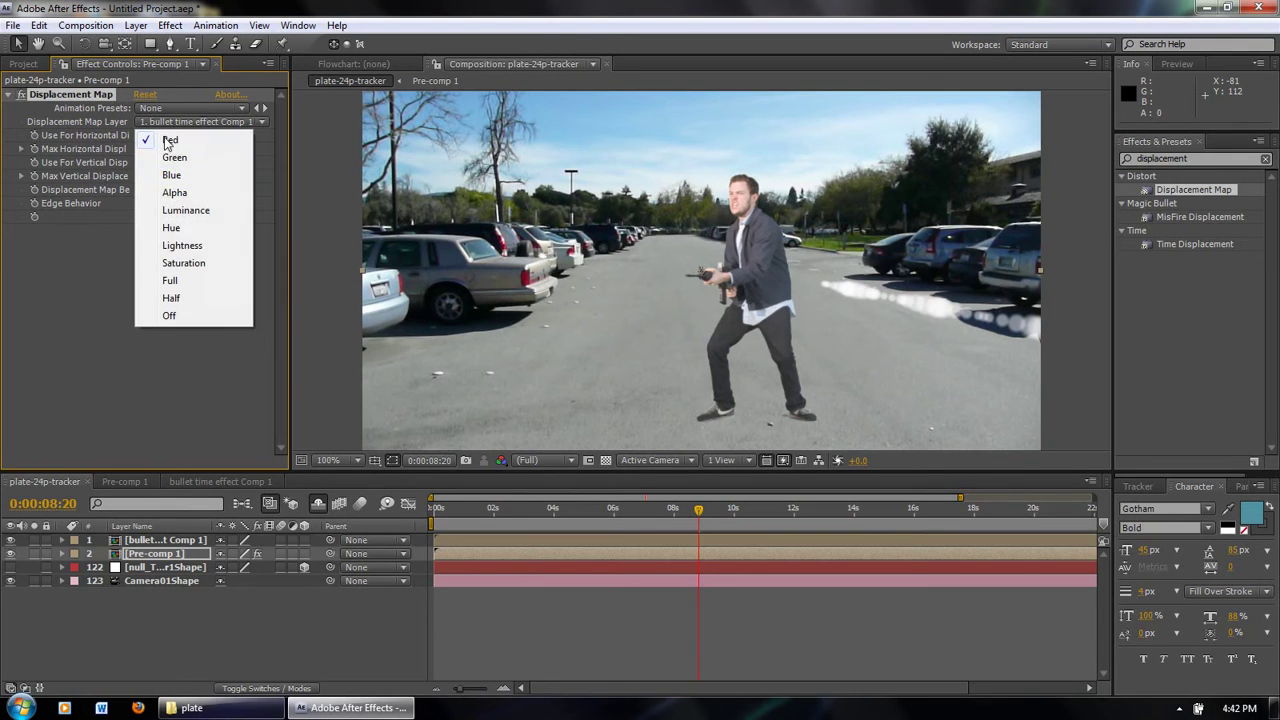
{"action": "left_click", "coordinate": [188, 248]}
{"action": "left_click", "coordinate": [176, 163]}
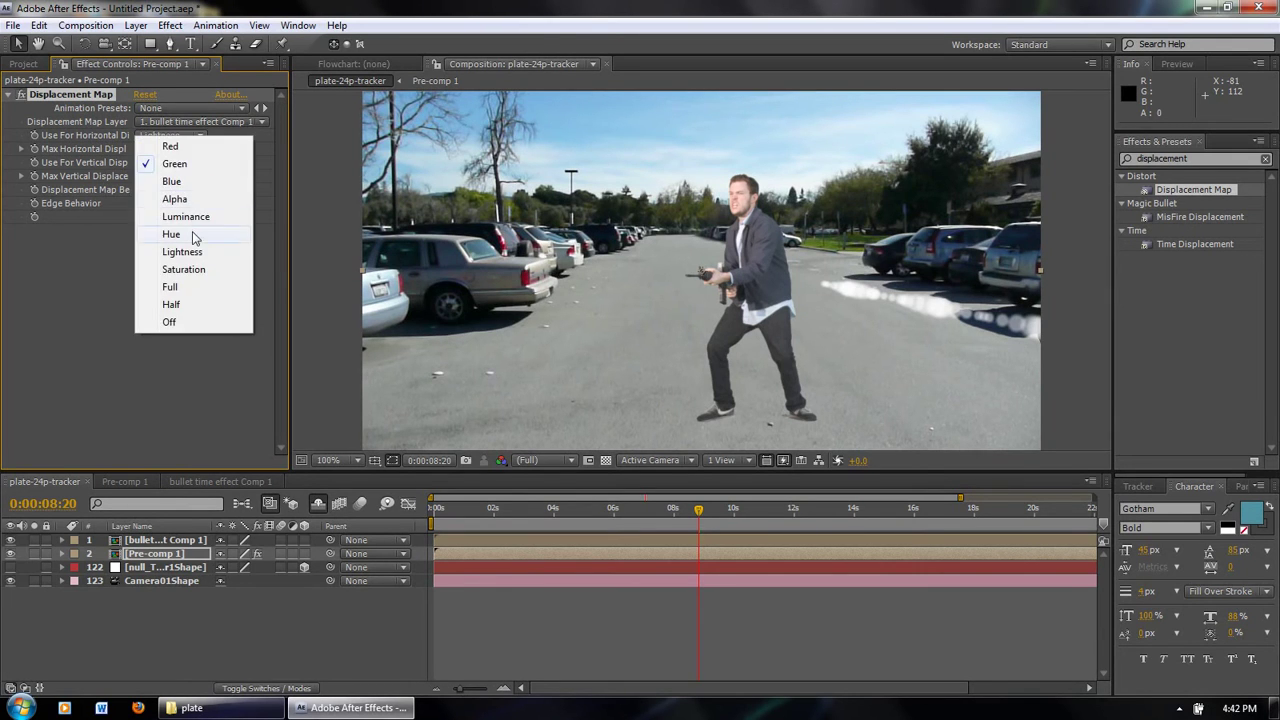
{"action": "left_click", "coordinate": [190, 217]}
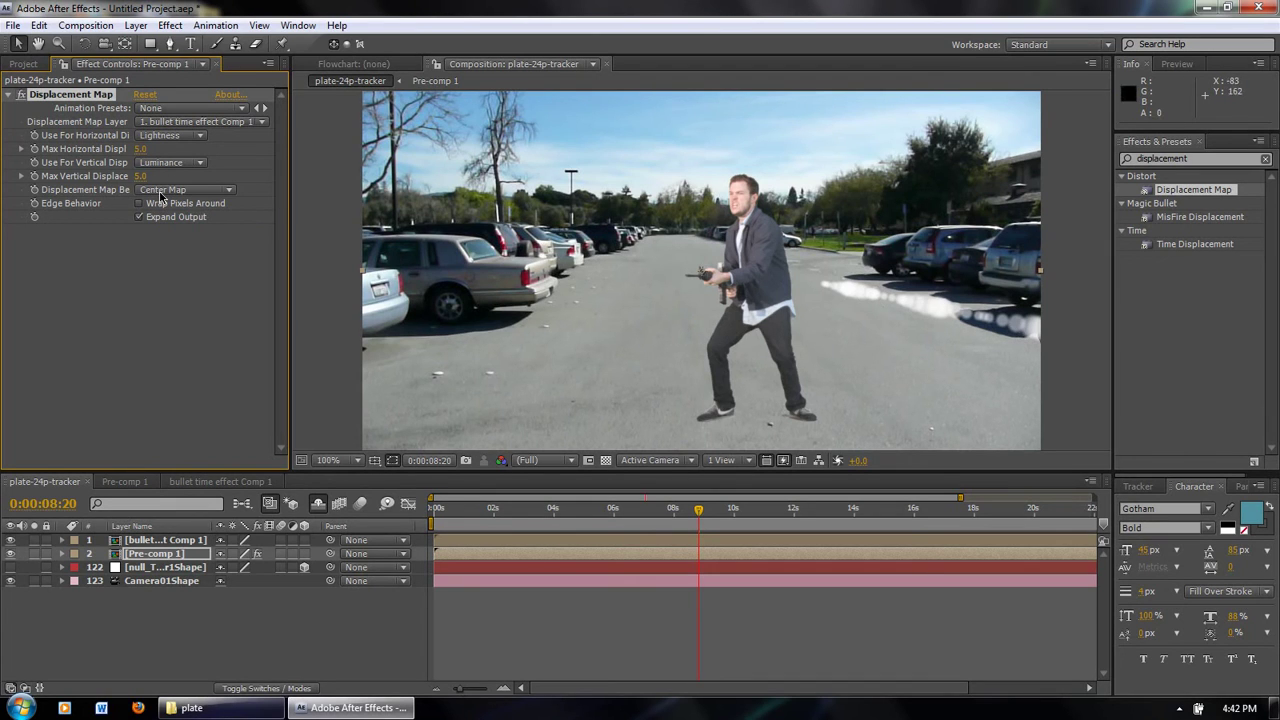
- Hide the streak layer, enable Wrap Pixels Around, and set maximum displacement to 9.0 horizontal, 35.0 vertical
{"action": "left_click", "coordinate": [11, 540]}
{"action": "left_click_drag", "start_coordinate": [698, 524], "coordinate": [770, 505]}
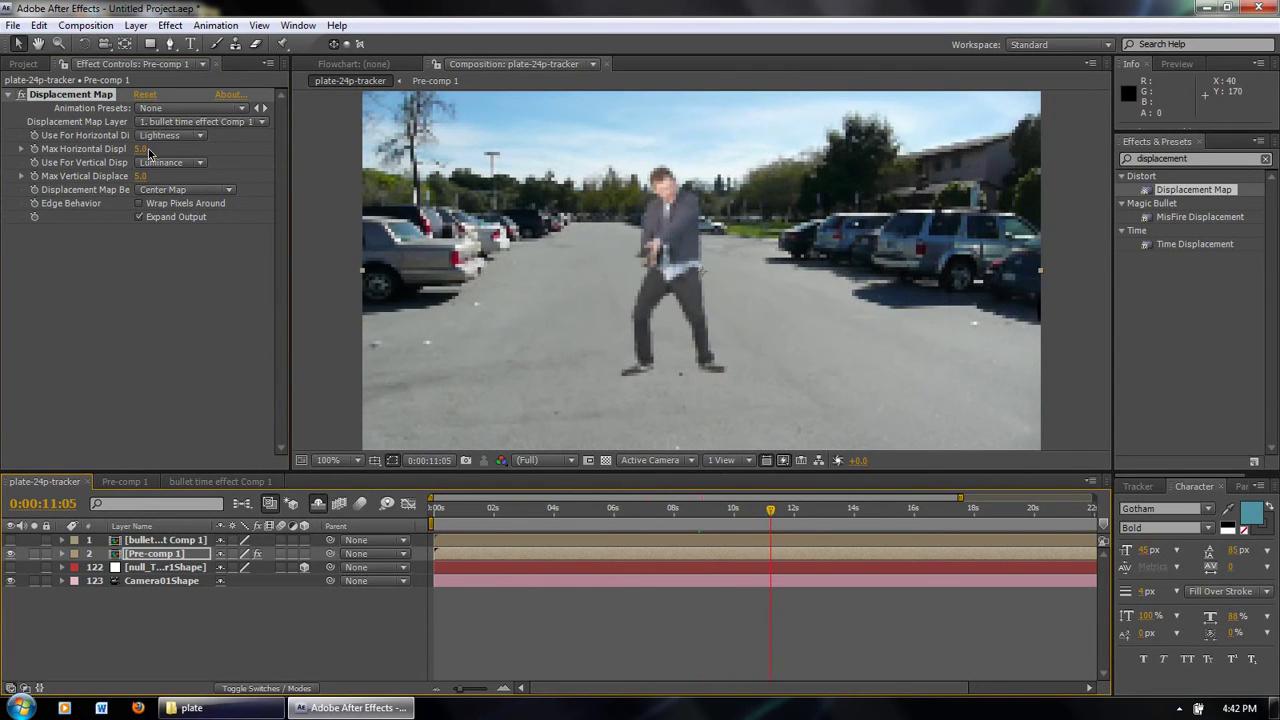
{"action": "left_click", "coordinate": [139, 204]}
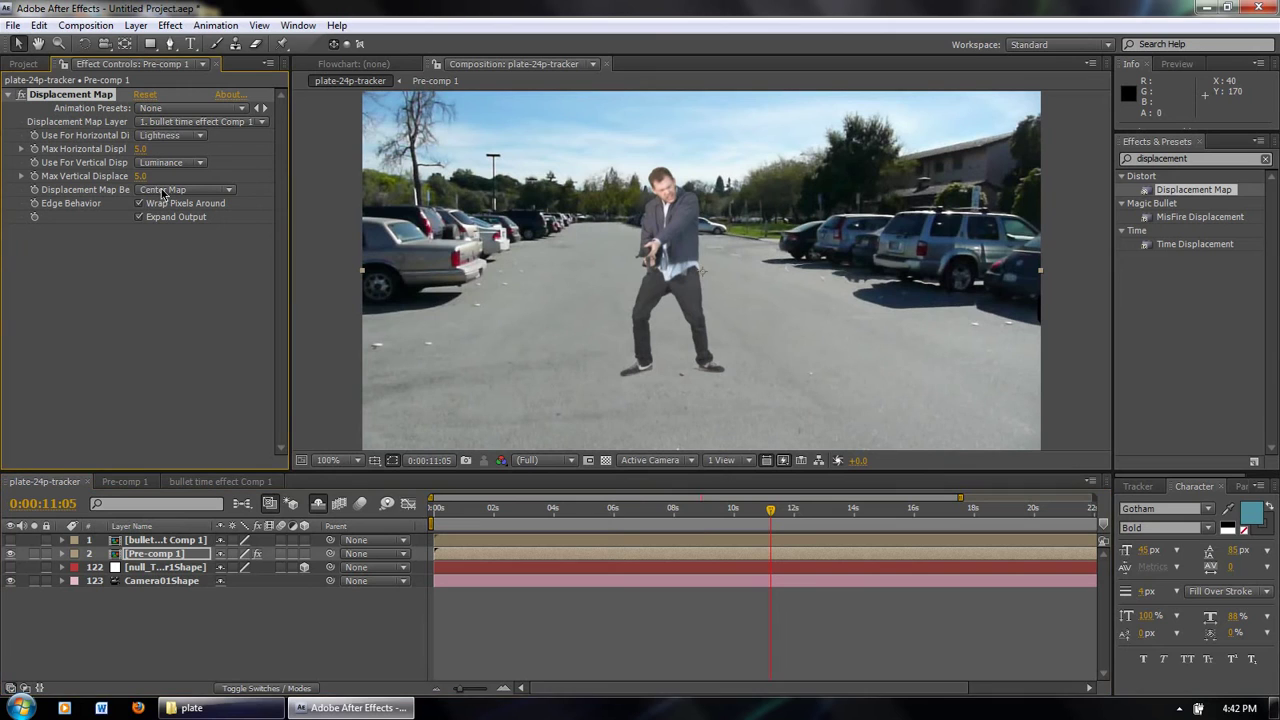
{"action": "left_click_drag", "start_coordinate": [140, 180], "coordinate": [150, 149]}
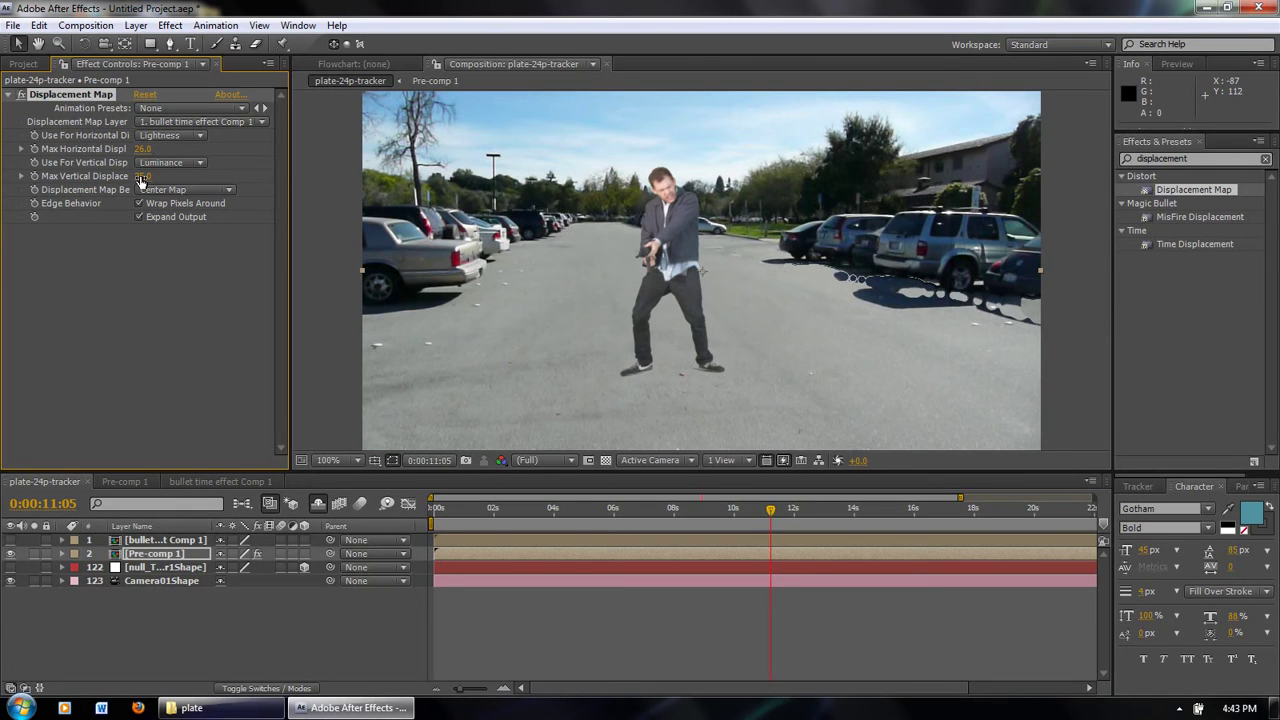
{"action": "left_click_drag", "start_coordinate": [143, 176], "coordinate": [131, 149]}
- Scrub from 13 to 15 seconds to check the warp, ending at 13:01
{"action": "left_click_drag", "start_coordinate": [851, 510], "coordinate": [882, 510]}
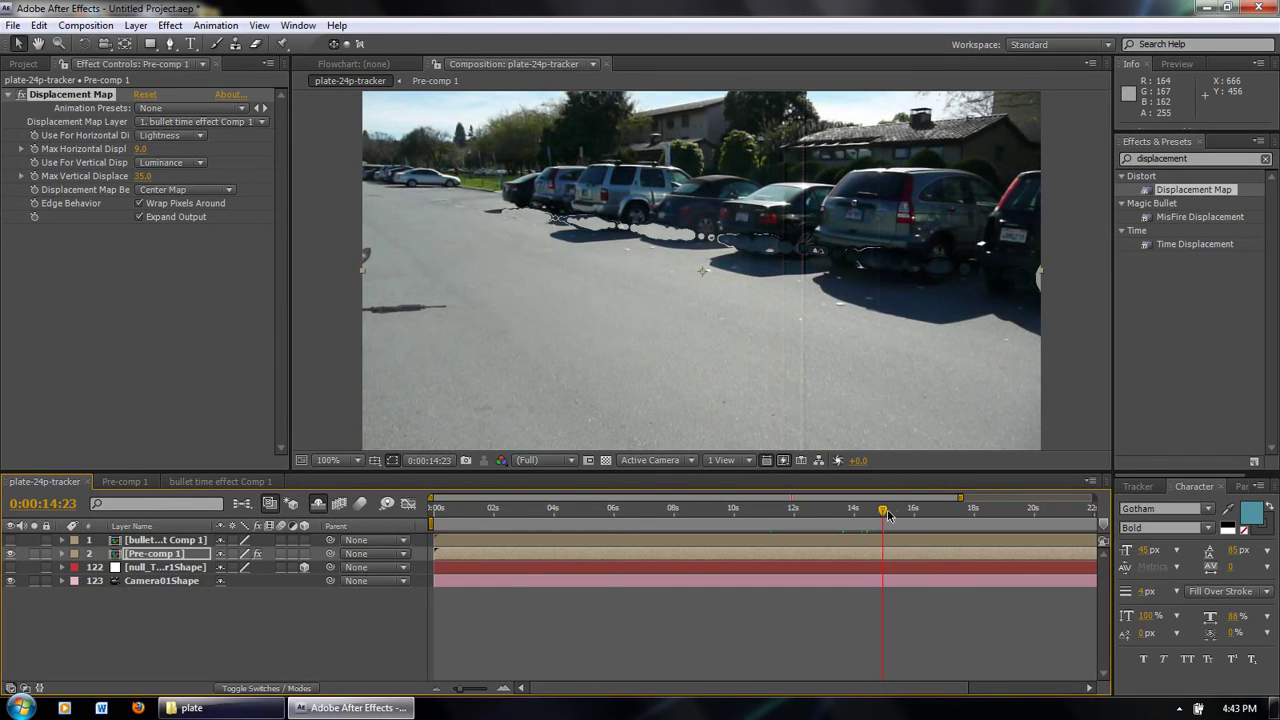
{"action": "left_click_drag", "start_coordinate": [885, 512], "coordinate": [897, 512]}
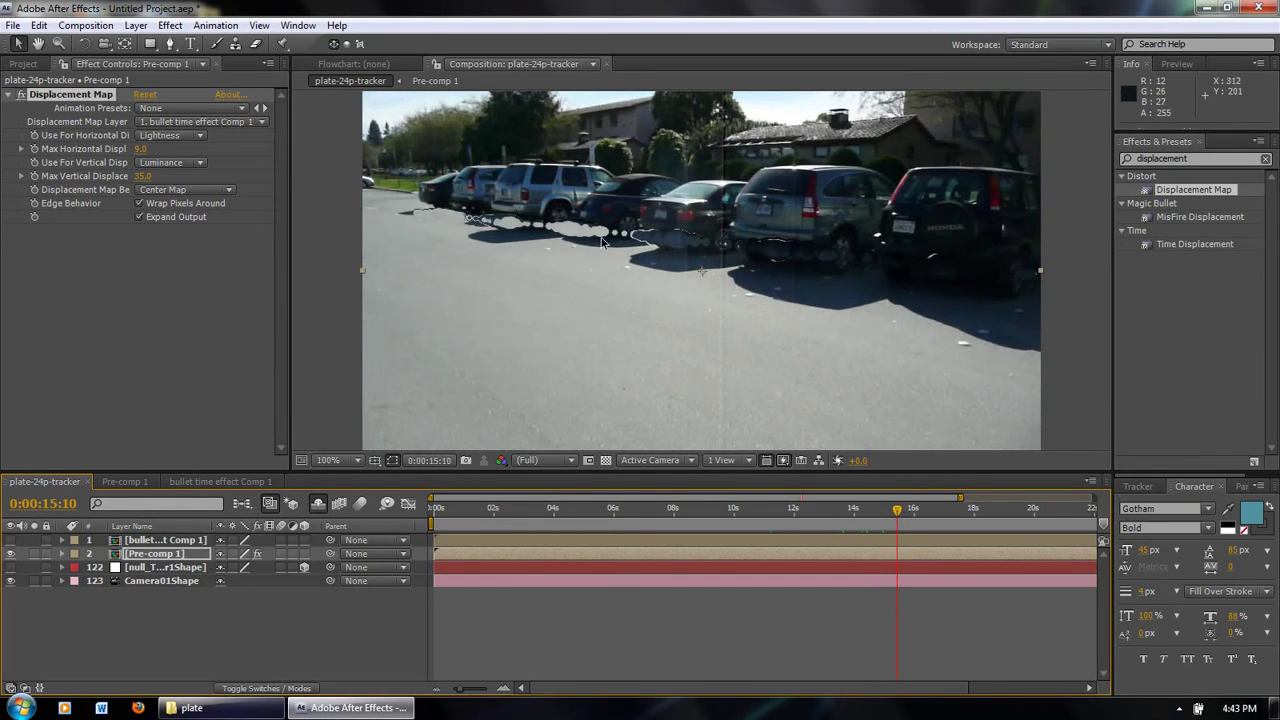
{"action": "left_click_drag", "start_coordinate": [897, 512], "coordinate": [906, 514]}
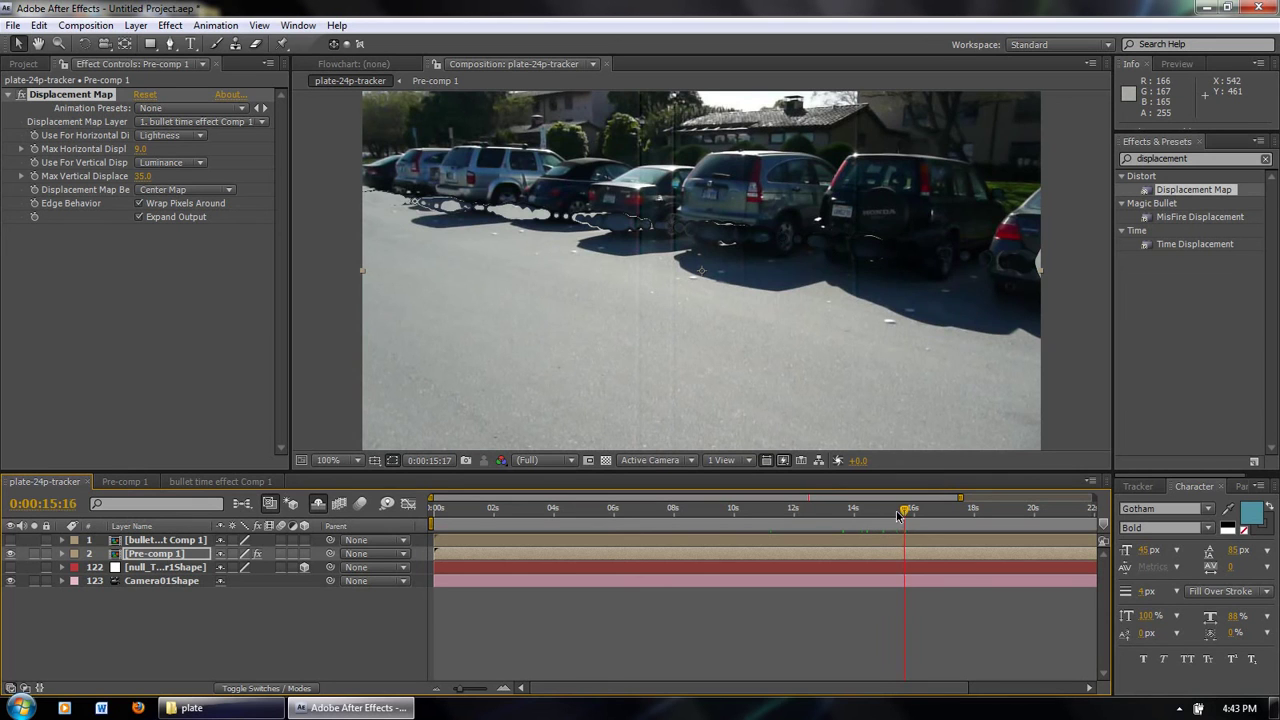
{"action": "left_click_drag", "start_coordinate": [899, 516], "coordinate": [825, 514]}
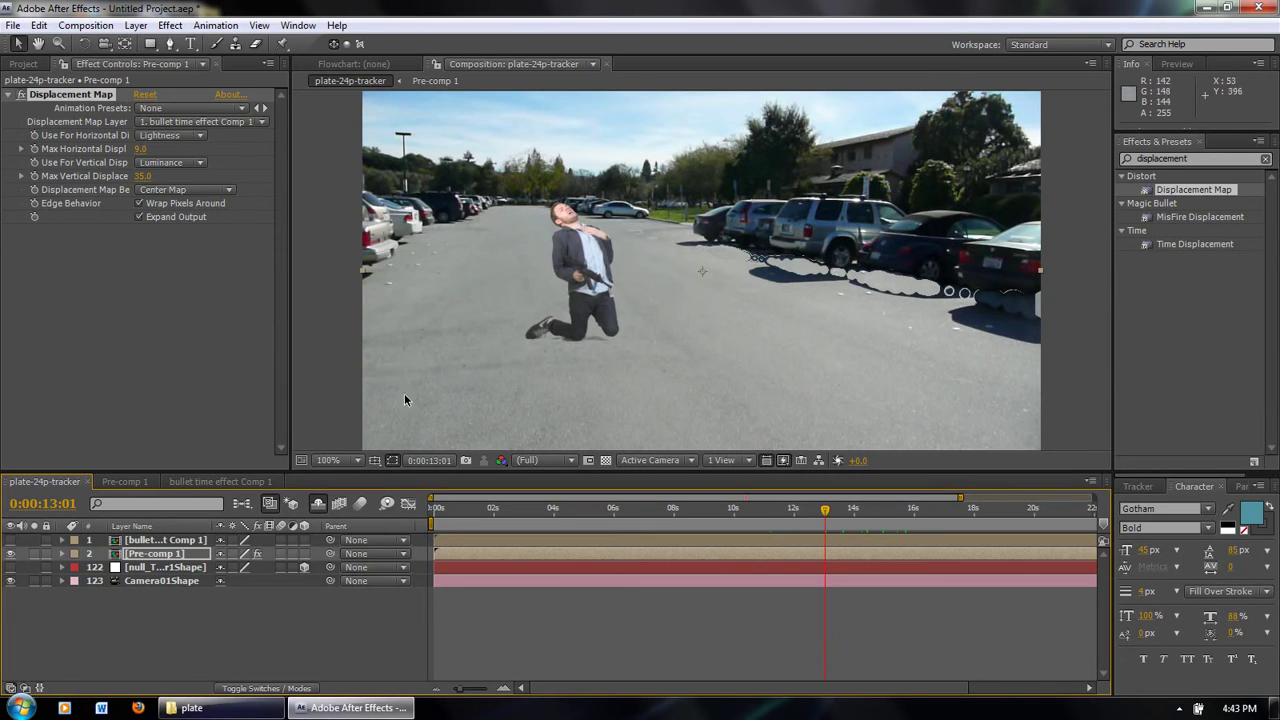
- Show bullet time effect Comp 1 again, set it to Screen mode, and key its opacity at 17%
{"action": "left_click", "coordinate": [10, 540]}
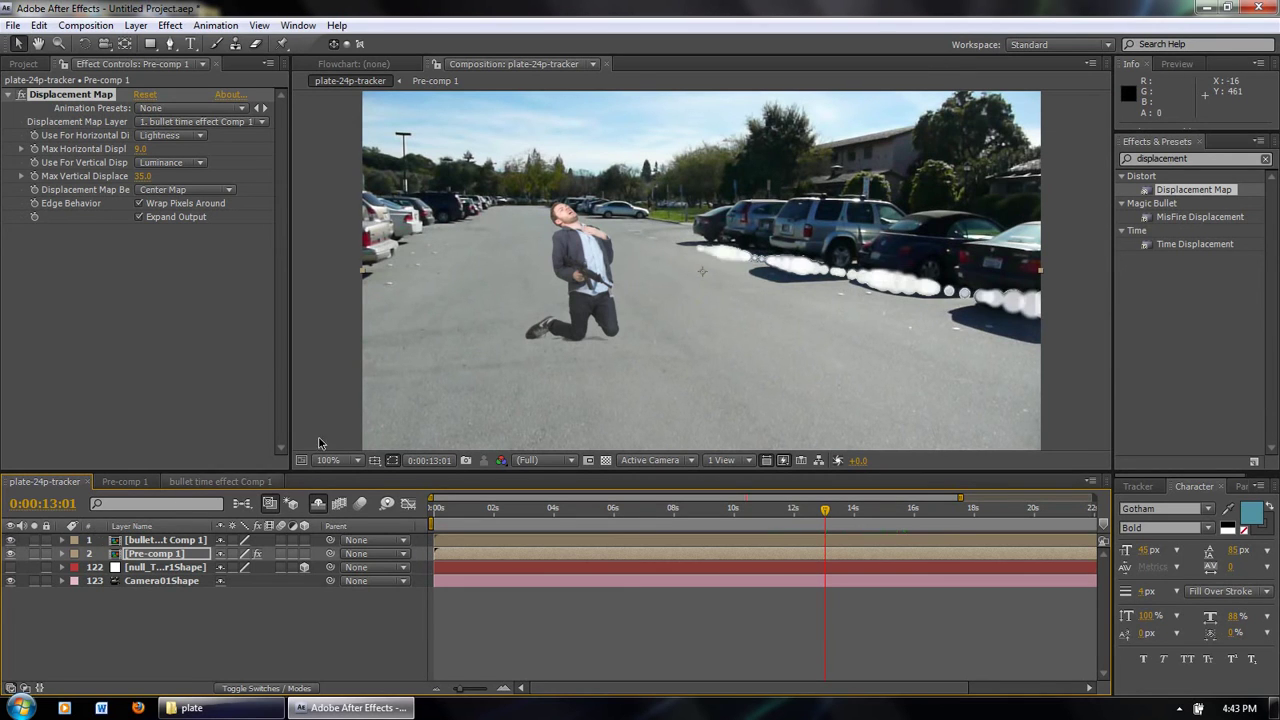
{"action": "left_click", "coordinate": [175, 541]}
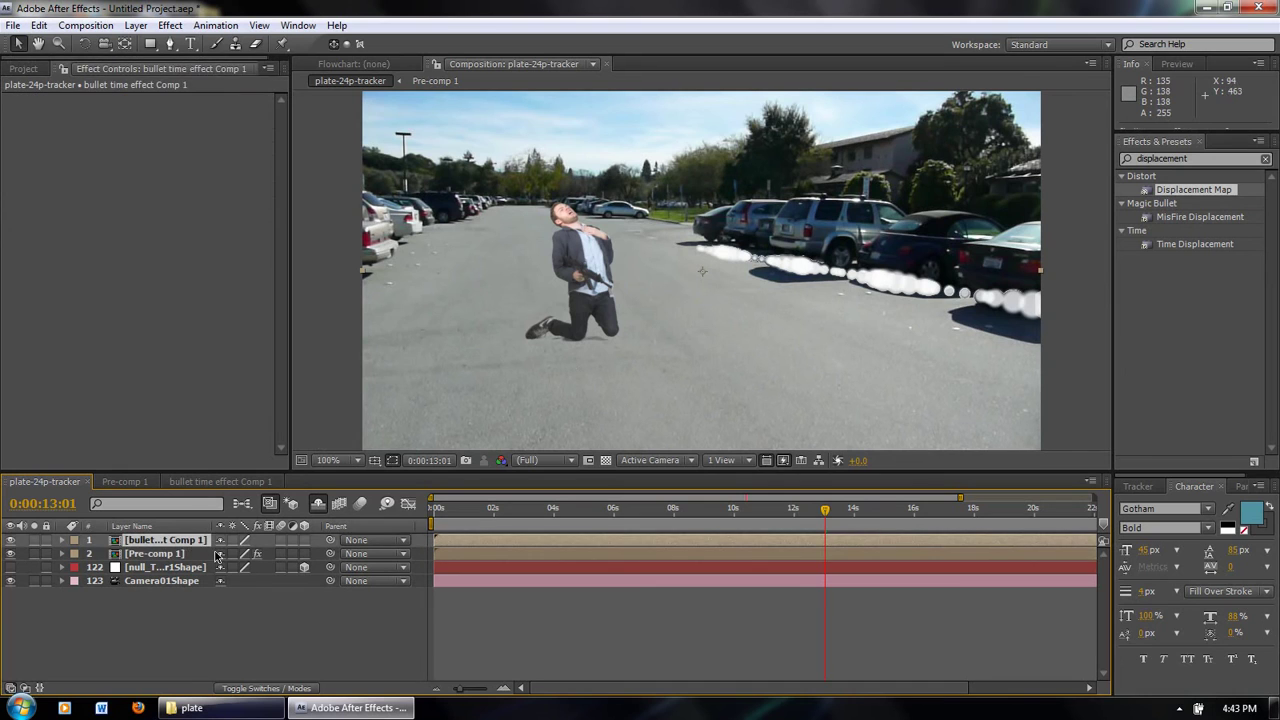
{"action": "left_click", "coordinate": [236, 687]}
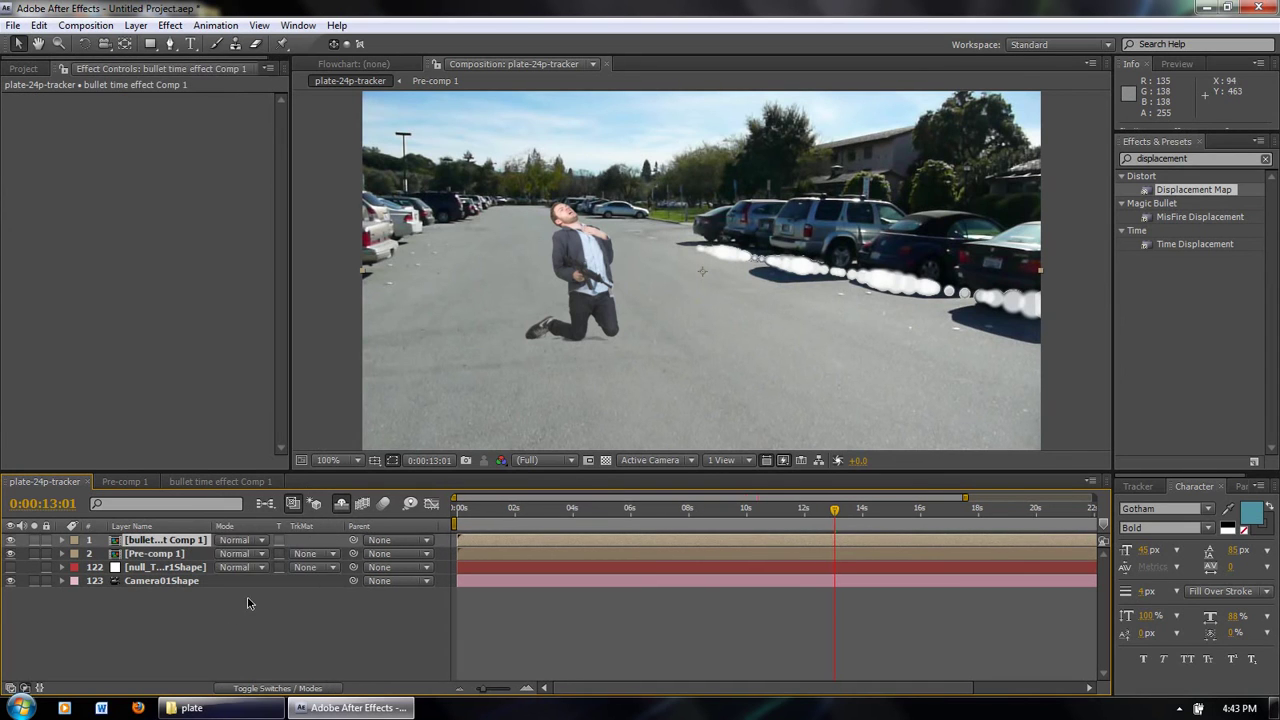
{"action": "left_click", "coordinate": [255, 541]}
{"action": "left_click", "coordinate": [245, 228]}
{"action": "key", "text": "alt+shift+t"}
{"action": "left_click_drag", "start_coordinate": [226, 554], "coordinate": [170, 566]}
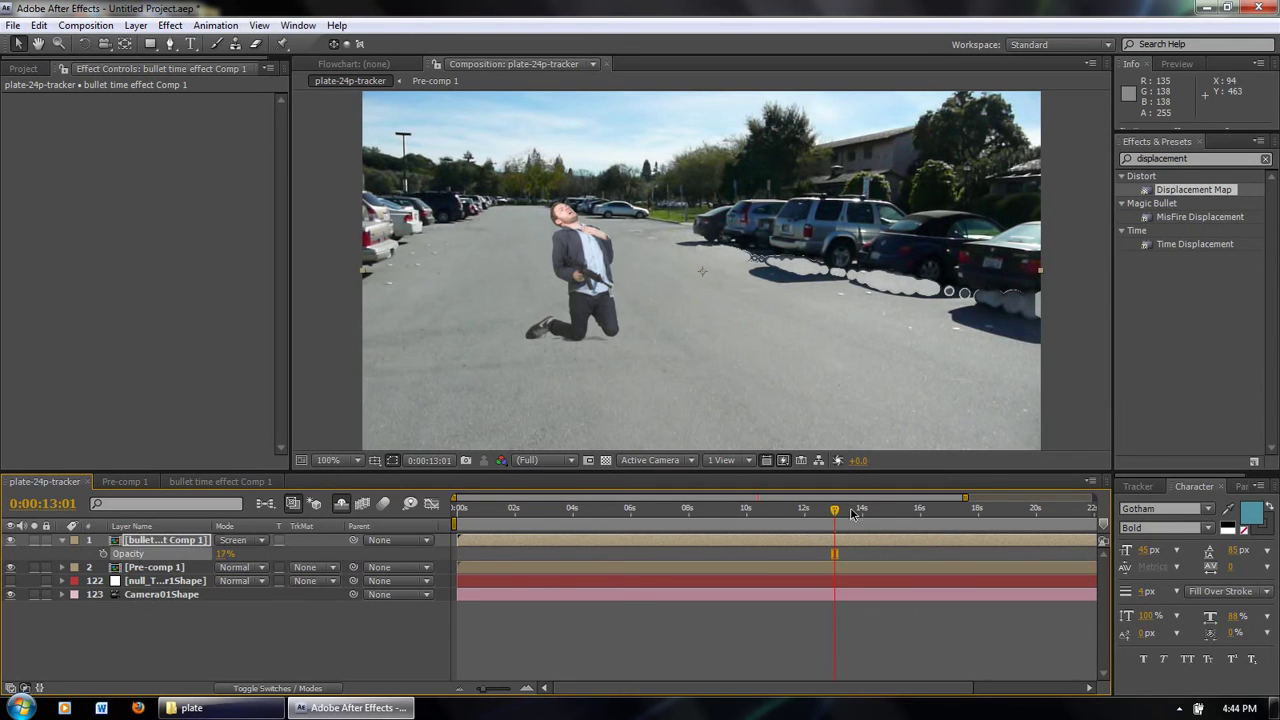
- Scrub around 14–16 seconds to check the trail, returning to 14:01
{"action": "left_click_drag", "start_coordinate": [822, 514], "coordinate": [926, 510]}
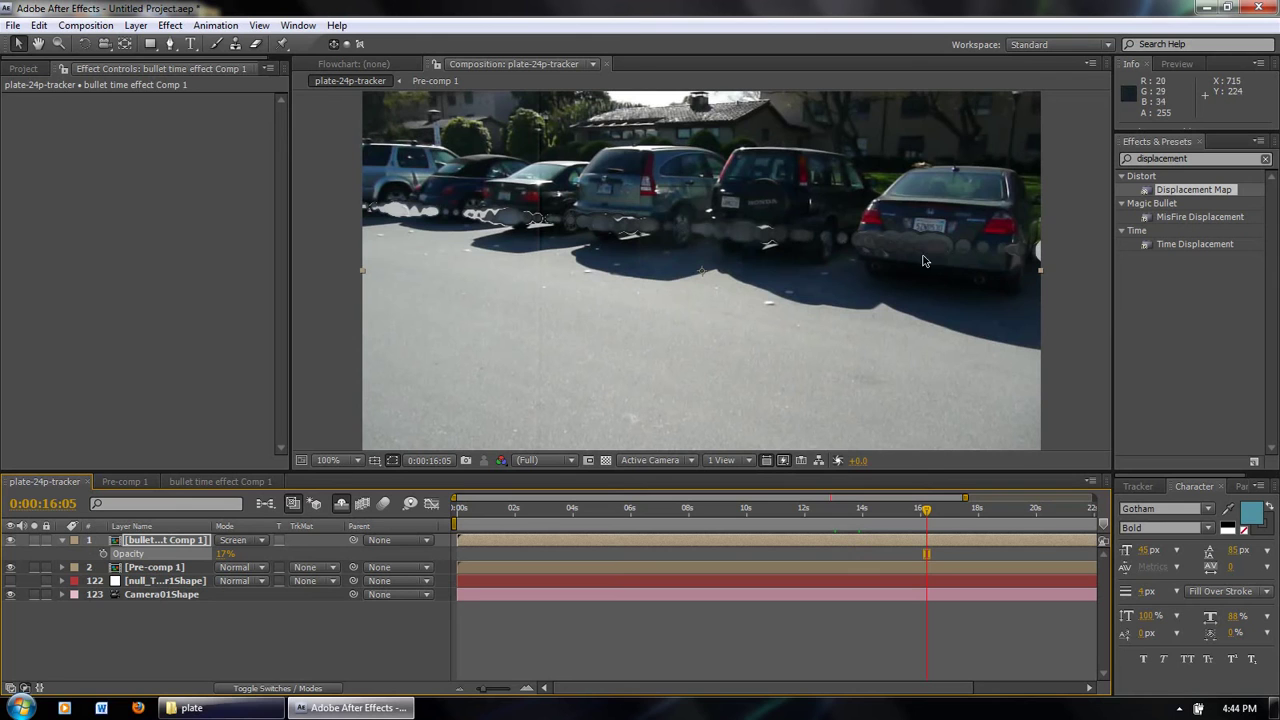
{"action": "left_click_drag", "start_coordinate": [926, 513], "coordinate": [926, 510]}
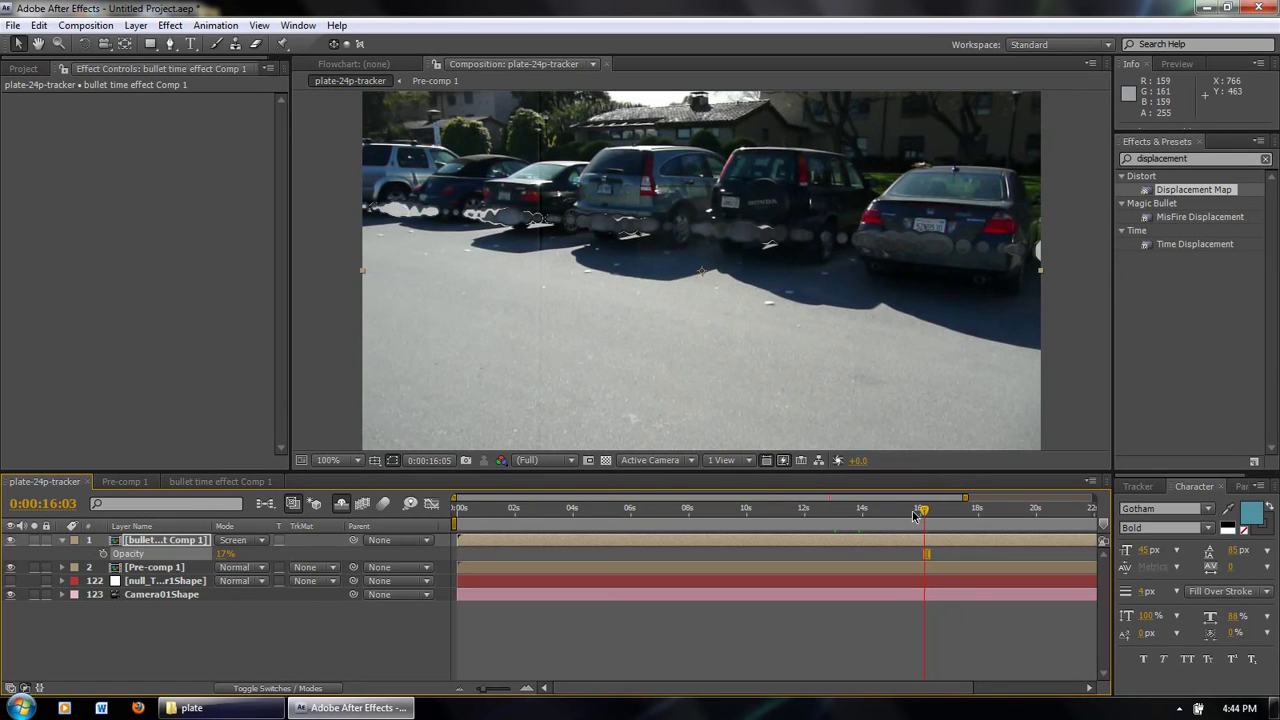
{"action": "left_click_drag", "start_coordinate": [921, 516], "coordinate": [863, 512]}
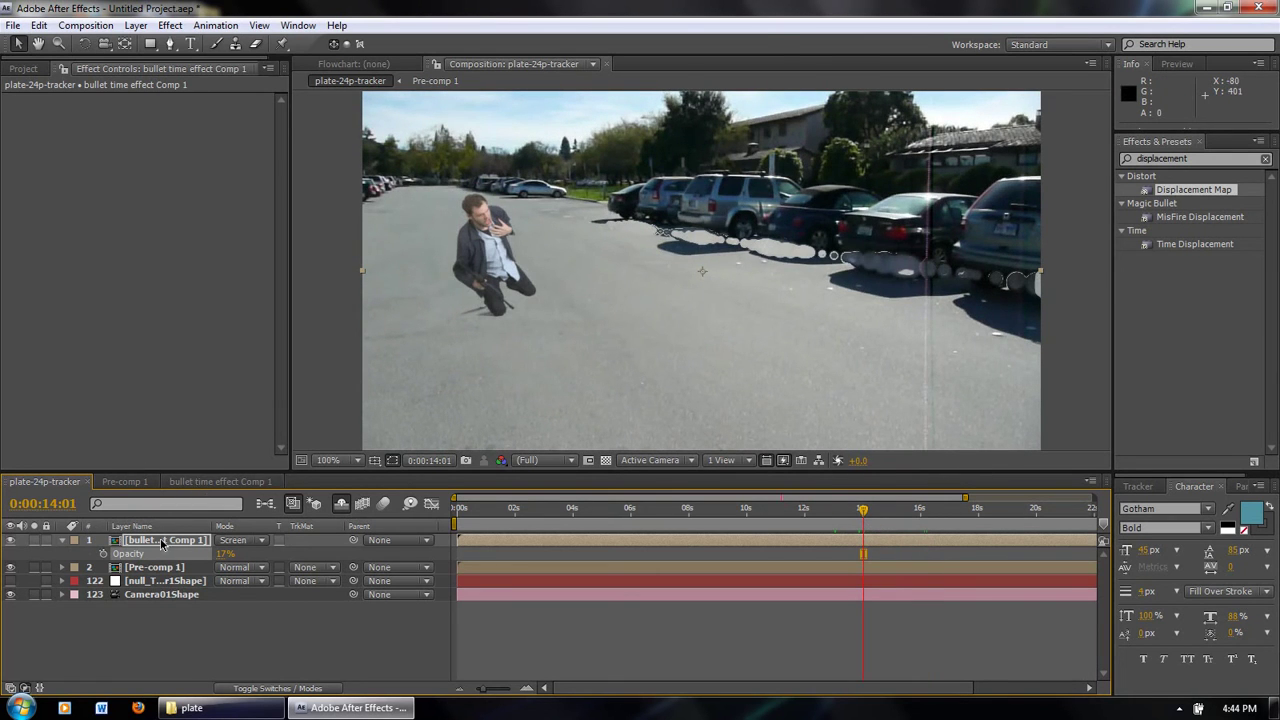
- Raise Particular's Sphere Feather to 54.0 in bullet time effect Comp 1, then return to plate-24p-tracker
{"action": "left_click", "coordinate": [195, 483]}
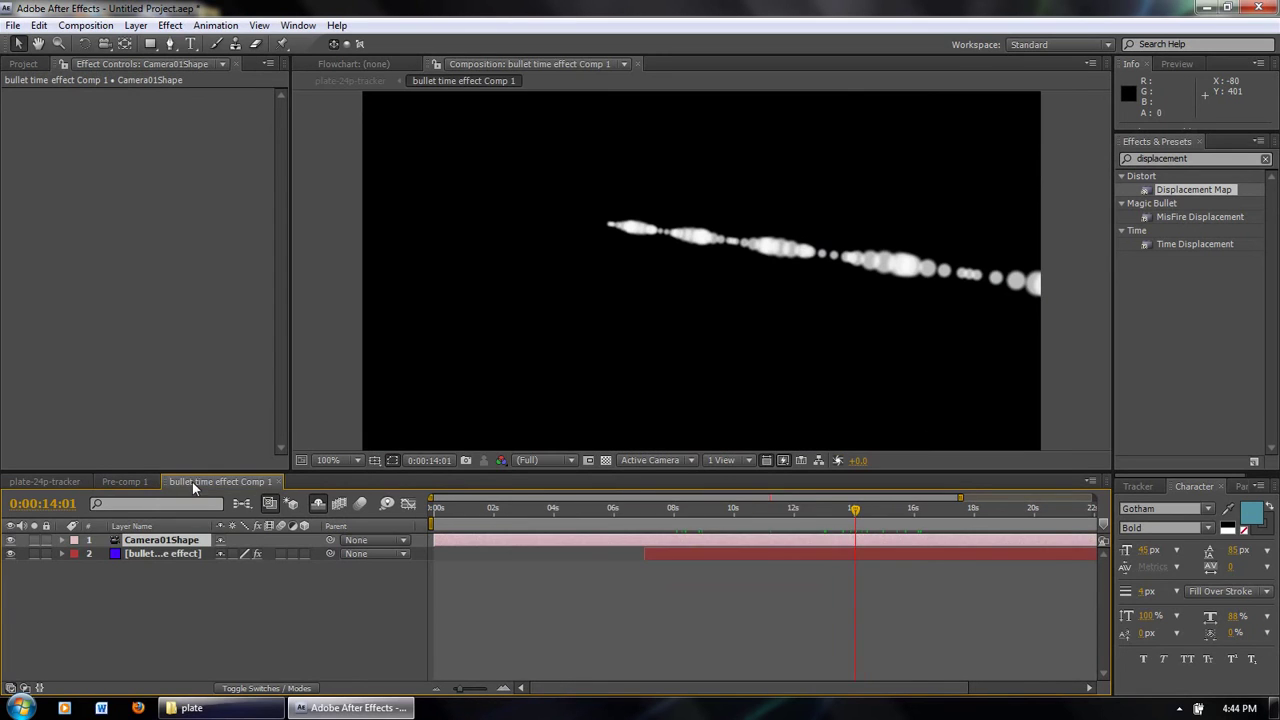
{"action": "left_click", "coordinate": [174, 557]}
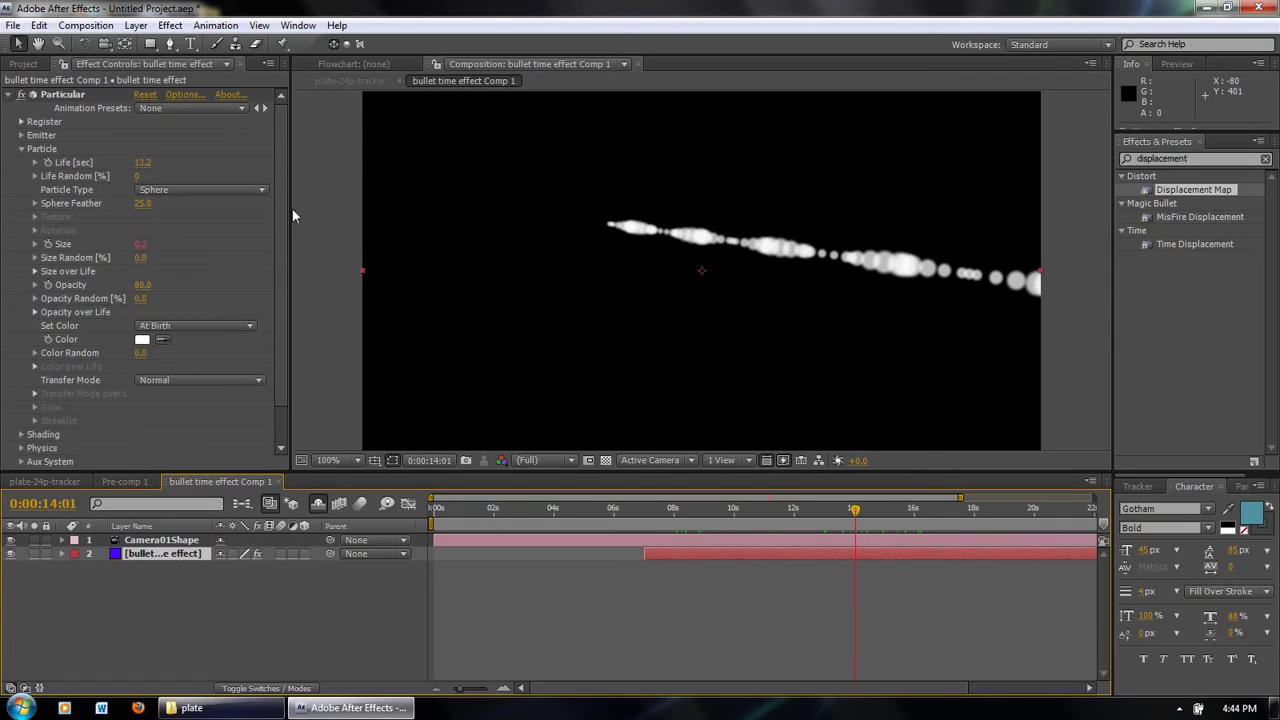
{"action": "scroll", "coordinate": [278, 212], "scroll_direction": "down", "scroll_amount": 1}
{"action": "scroll", "coordinate": [260, 250], "scroll_direction": "up", "scroll_amount": 1}
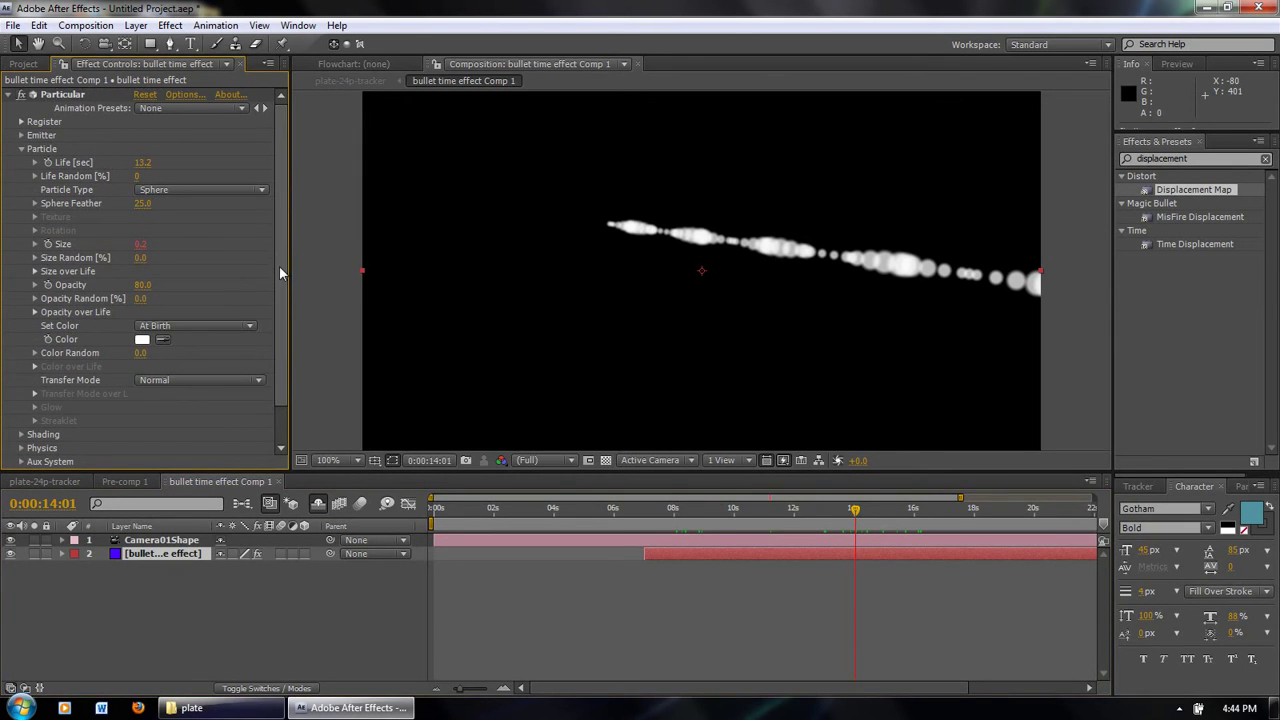
{"action": "scroll", "coordinate": [279, 265], "scroll_direction": "down", "scroll_amount": 1}
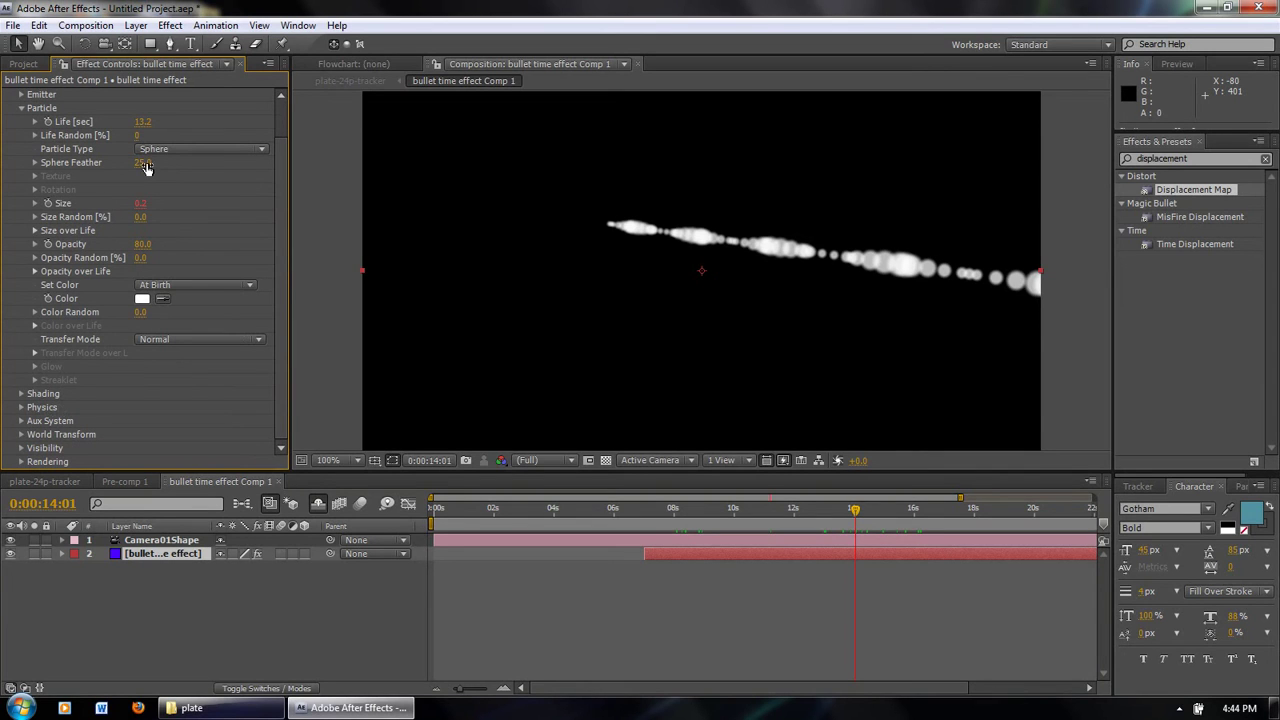
{"action": "left_click_drag", "start_coordinate": [150, 162], "coordinate": [158, 156]}
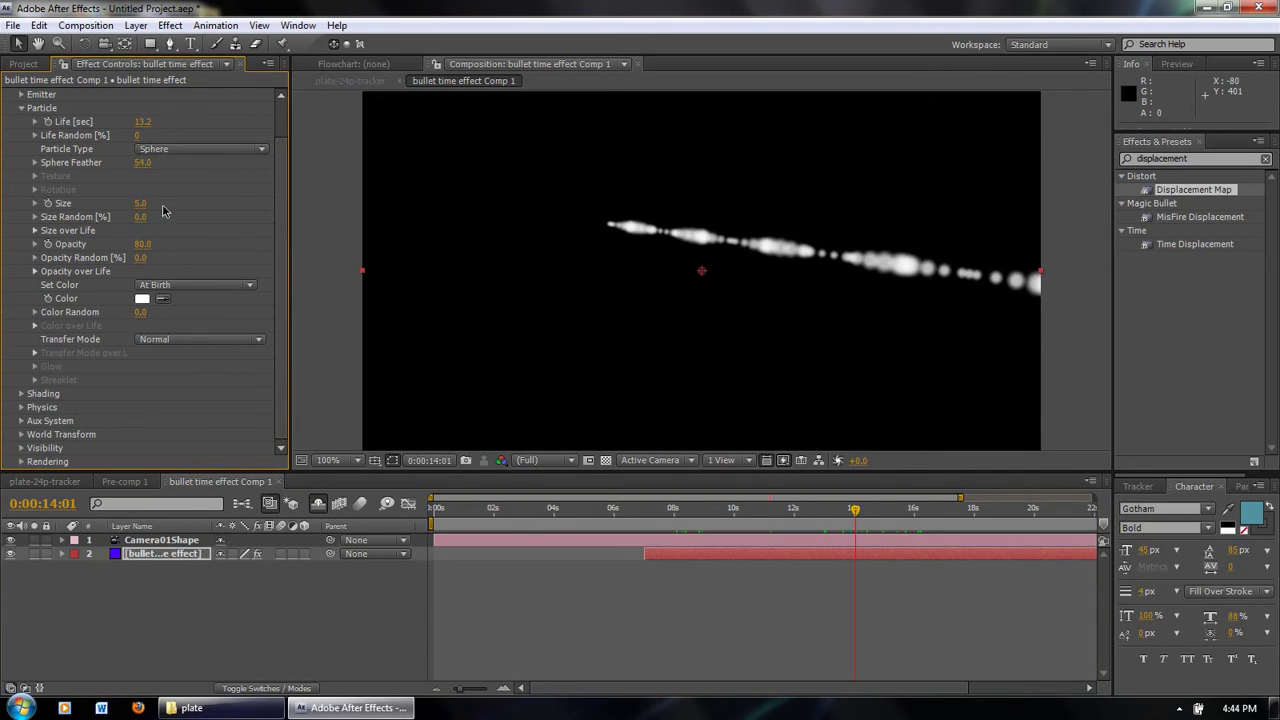
{"action": "left_click", "coordinate": [48, 481]}
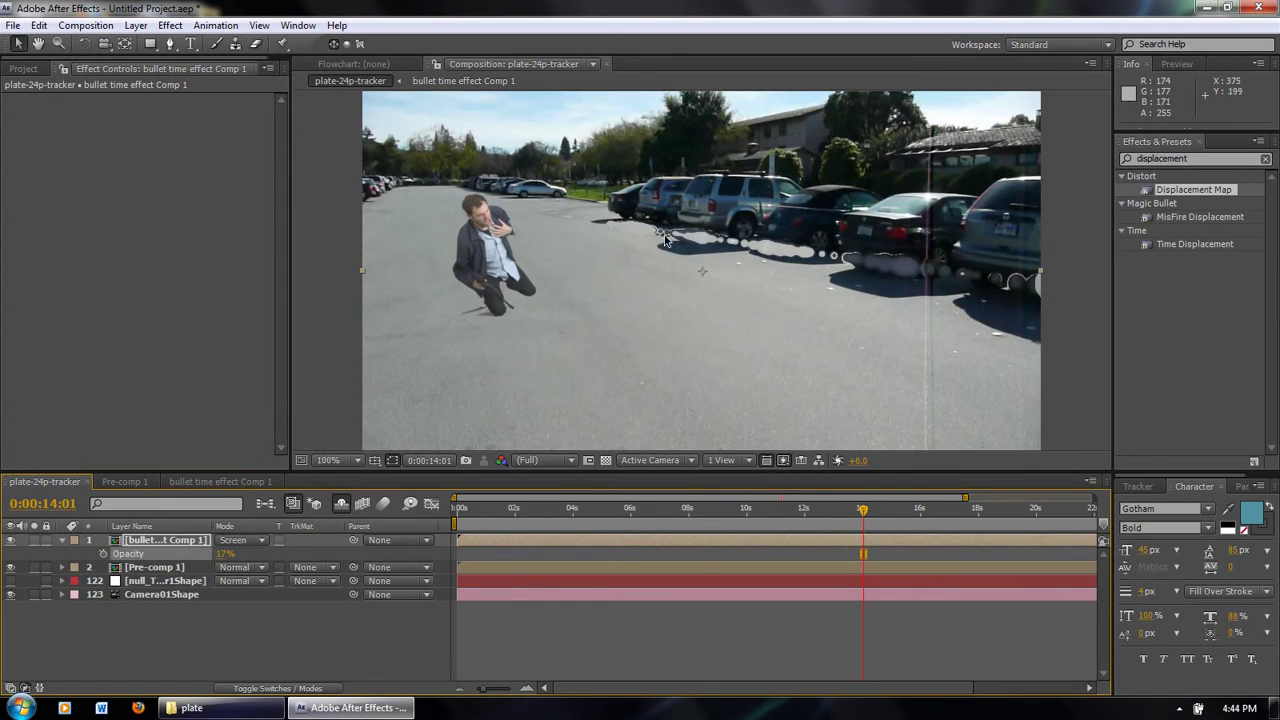
{"action": "scroll", "coordinate": [806, 243], "scroll_direction": "up", "scroll_amount": 2}
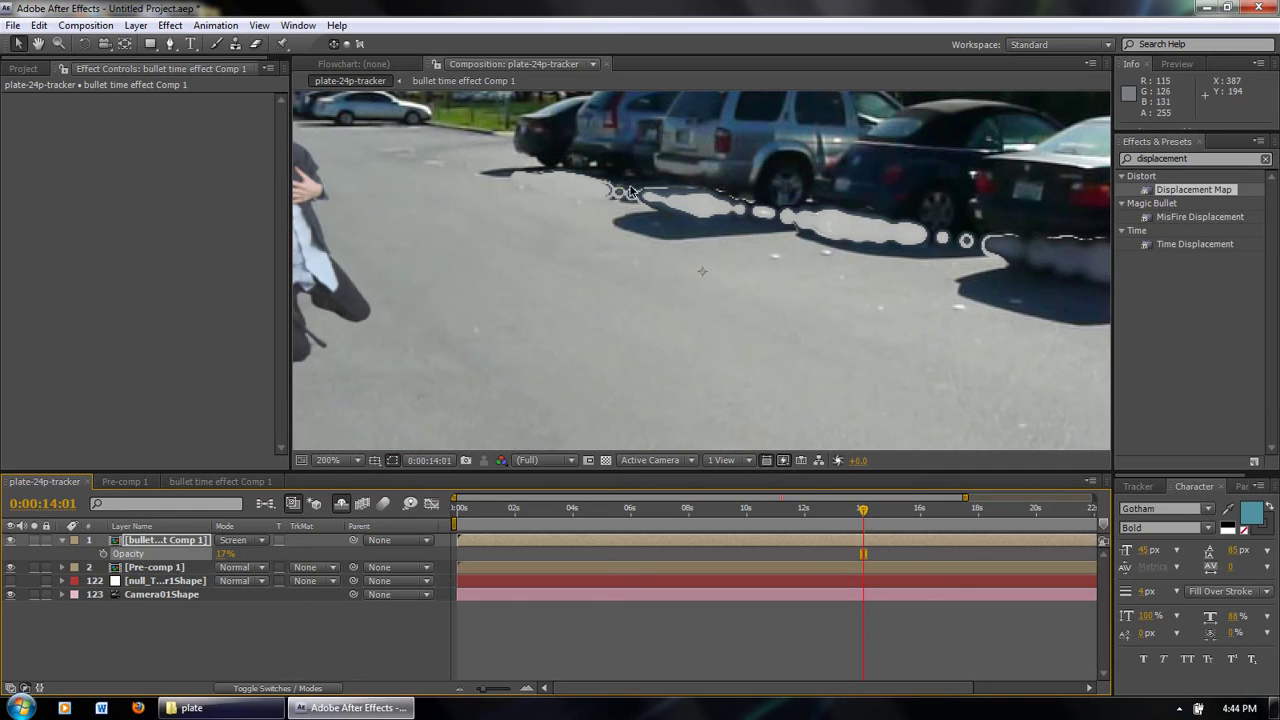
{"action": "scroll", "coordinate": [1000, 265], "scroll_direction": "down", "scroll_amount": 2}
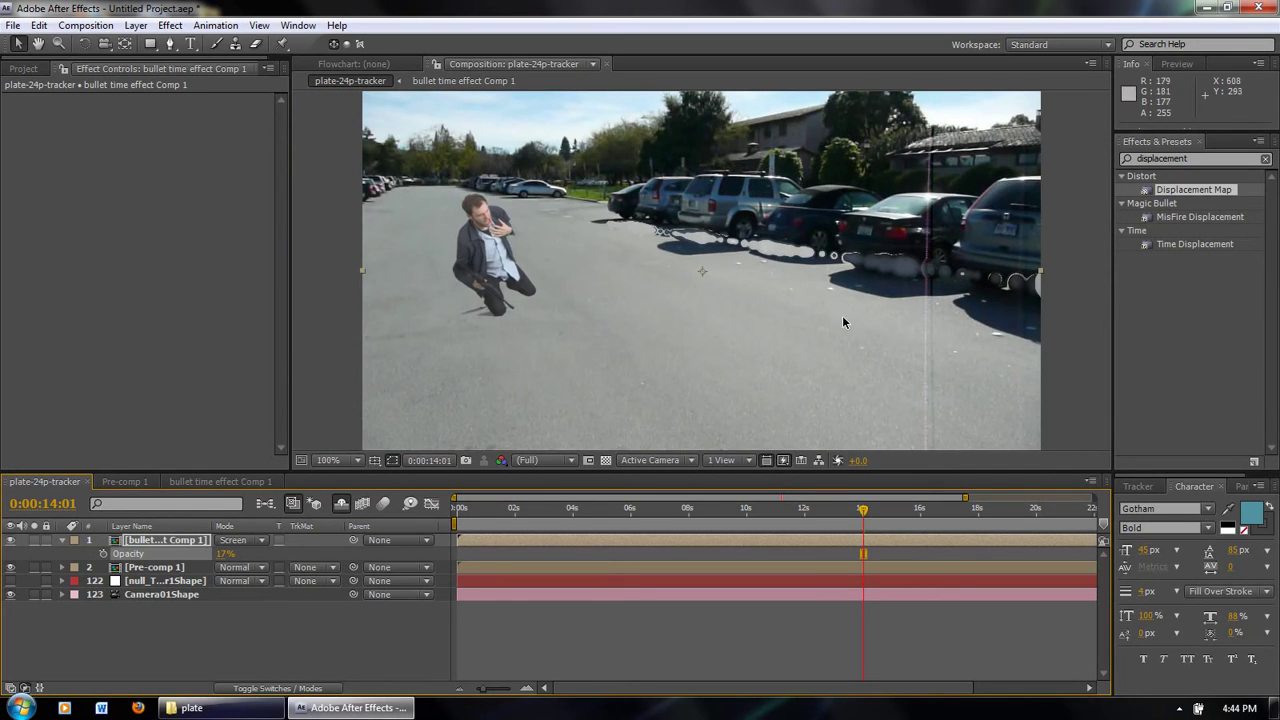
{"action": "left_click_drag", "start_coordinate": [865, 518], "coordinate": [925, 512]}
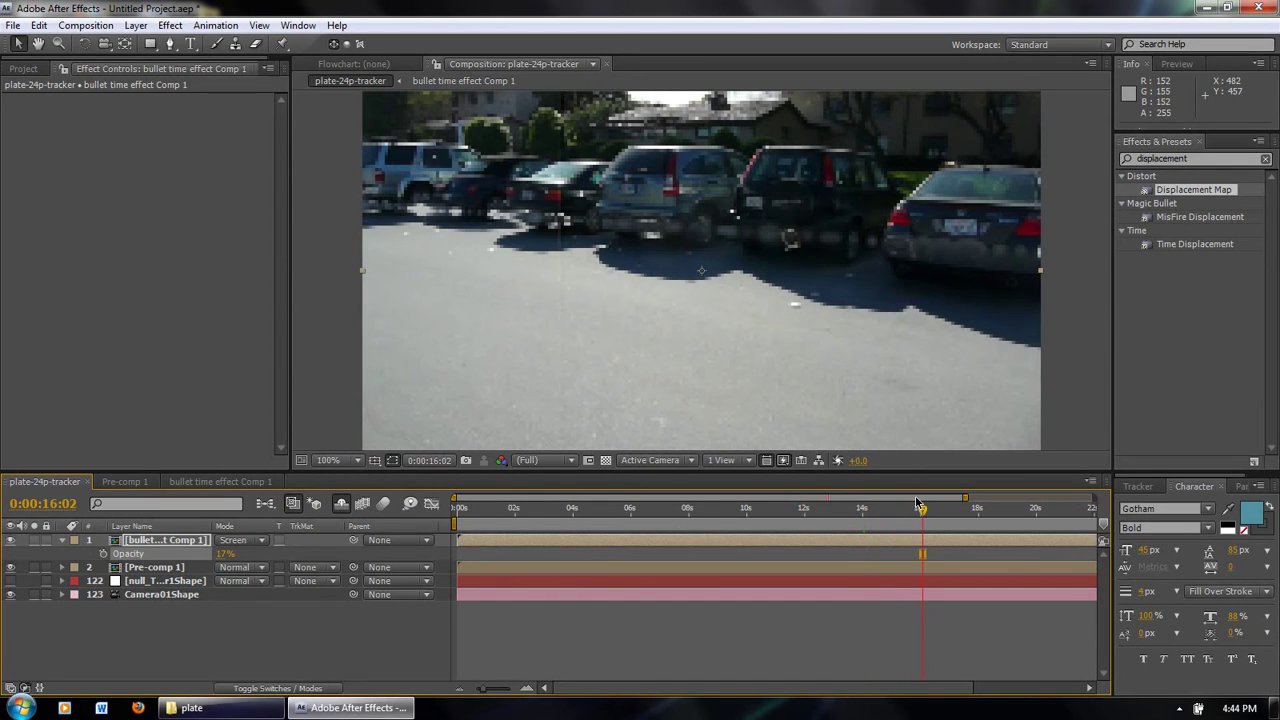
{"action": "left_click", "coordinate": [235, 481]}
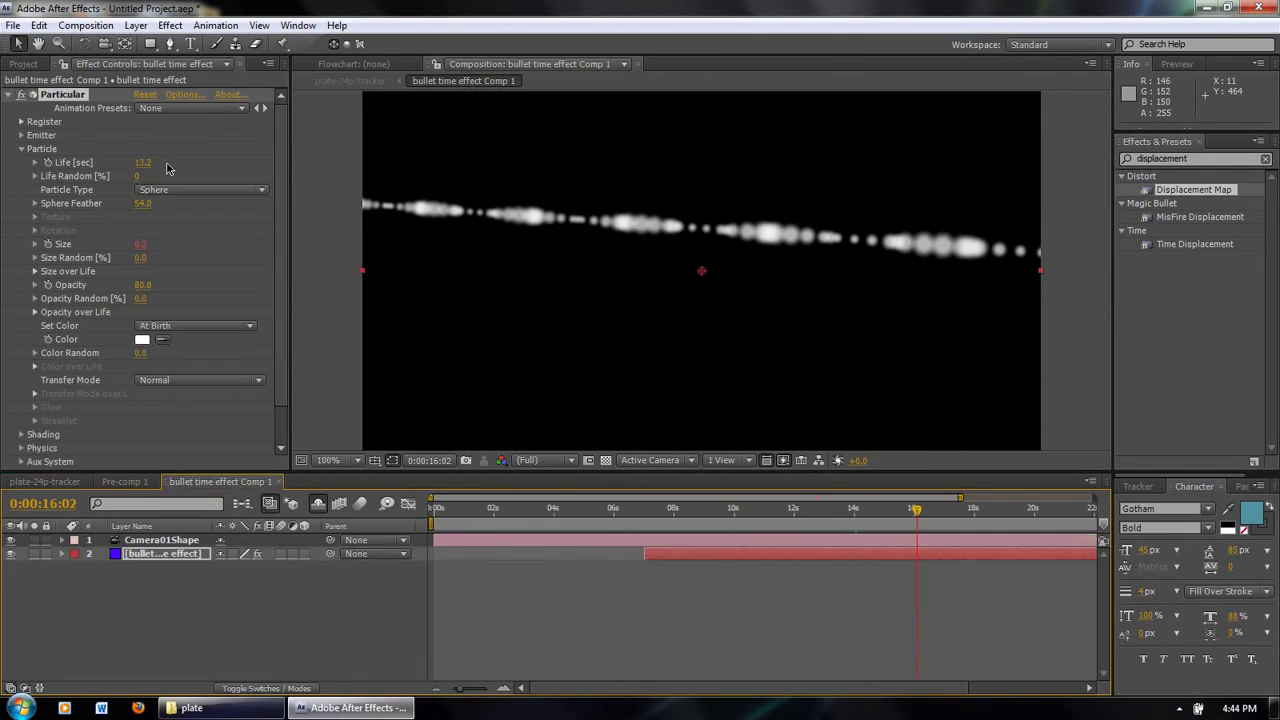
- Set Particular's particle Life to 13.2 seconds
{"action": "left_click", "coordinate": [142, 163]}
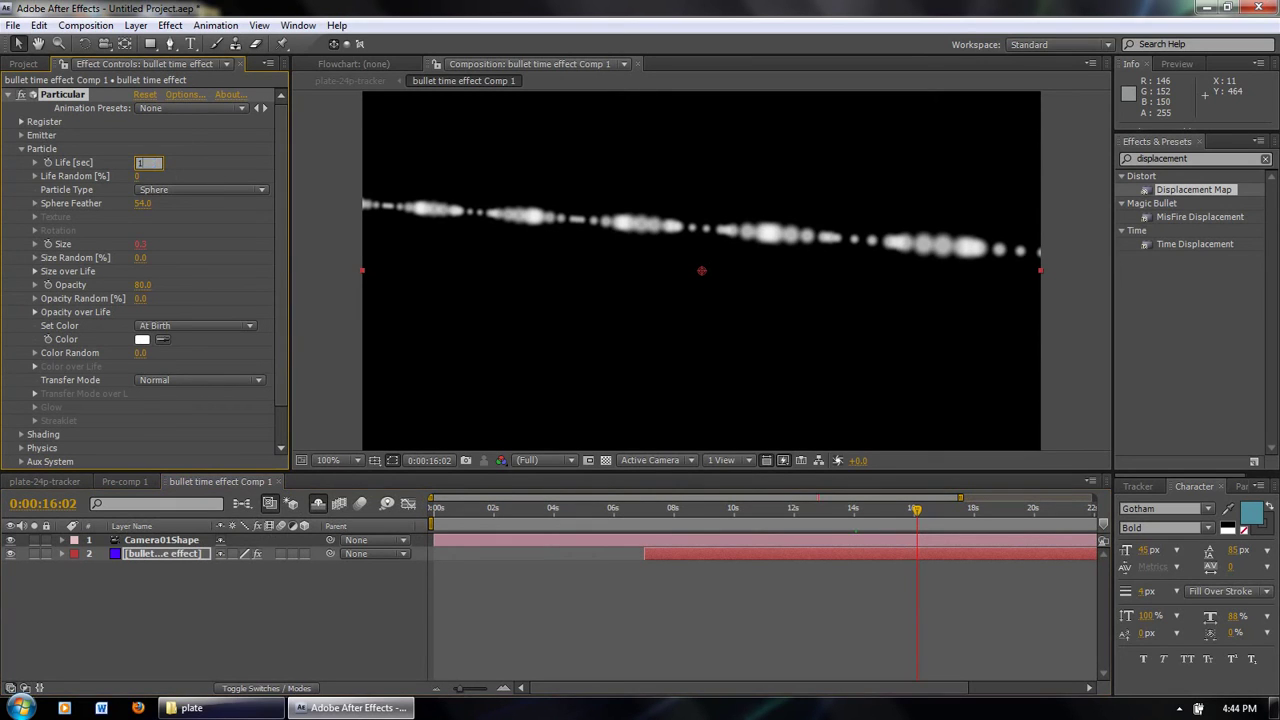
{"action": "type", "text": "13.2"}
{"action": "key", "text": "Return"}
- Set Emitter Particles/sec to 35 after trying 40, then go back to plate-24p-tracker
{"action": "left_click", "coordinate": [22, 135]}
{"action": "scroll", "coordinate": [125, 158], "scroll_direction": "down", "scroll_amount": 1}
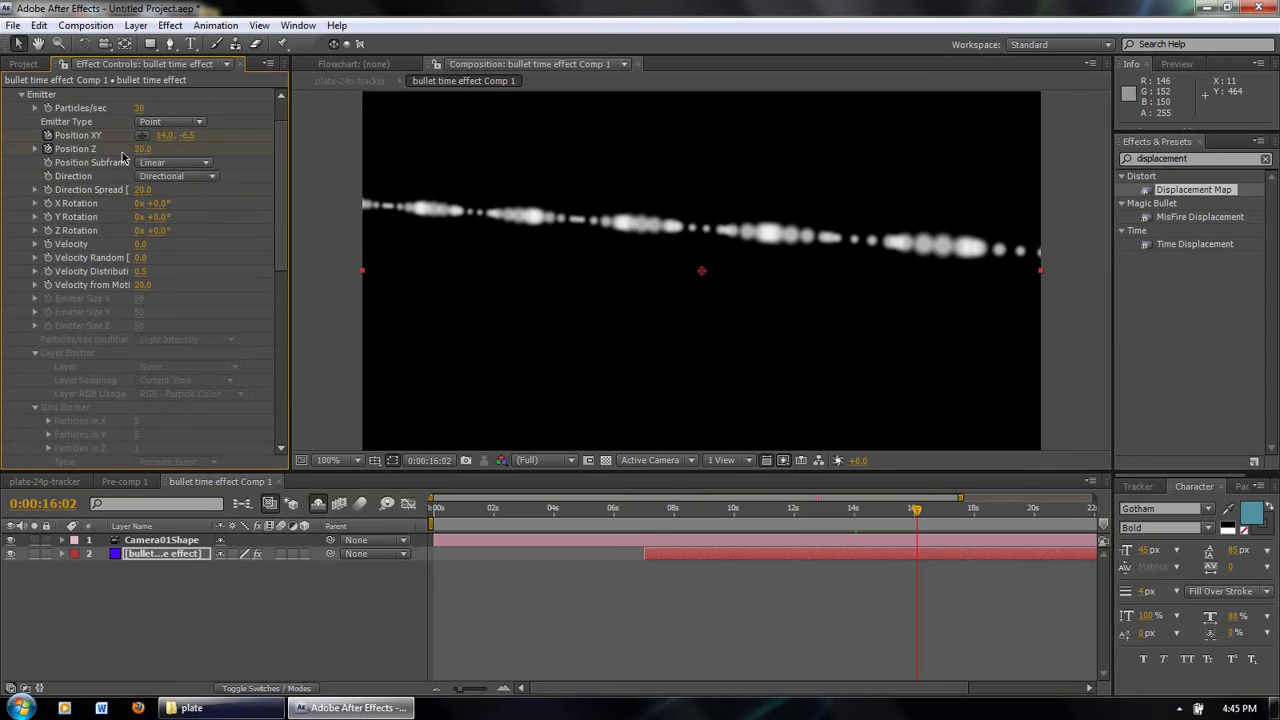
{"action": "left_click", "coordinate": [143, 109]}
{"action": "type", "text": "40"}
{"action": "key", "text": "Return"}
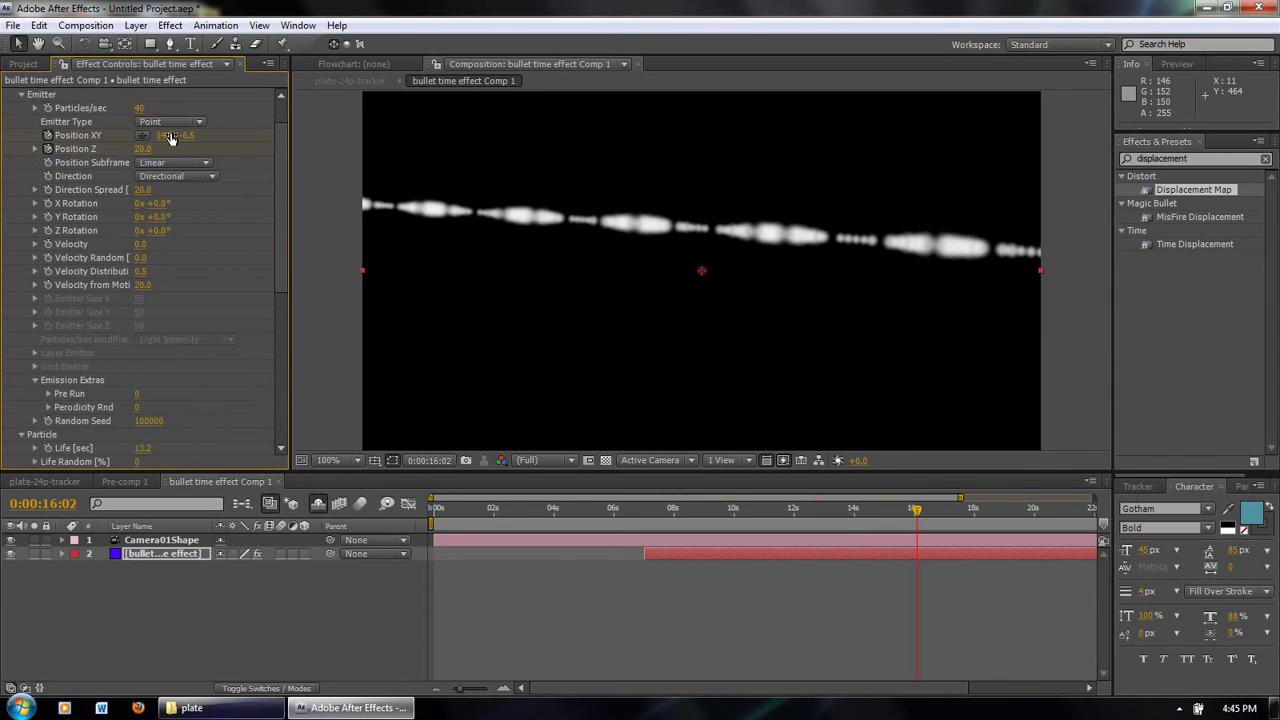
{"action": "left_click", "coordinate": [141, 108]}
{"action": "type", "text": "35"}
{"action": "key", "text": "Return"}
{"action": "left_click", "coordinate": [40, 482]}
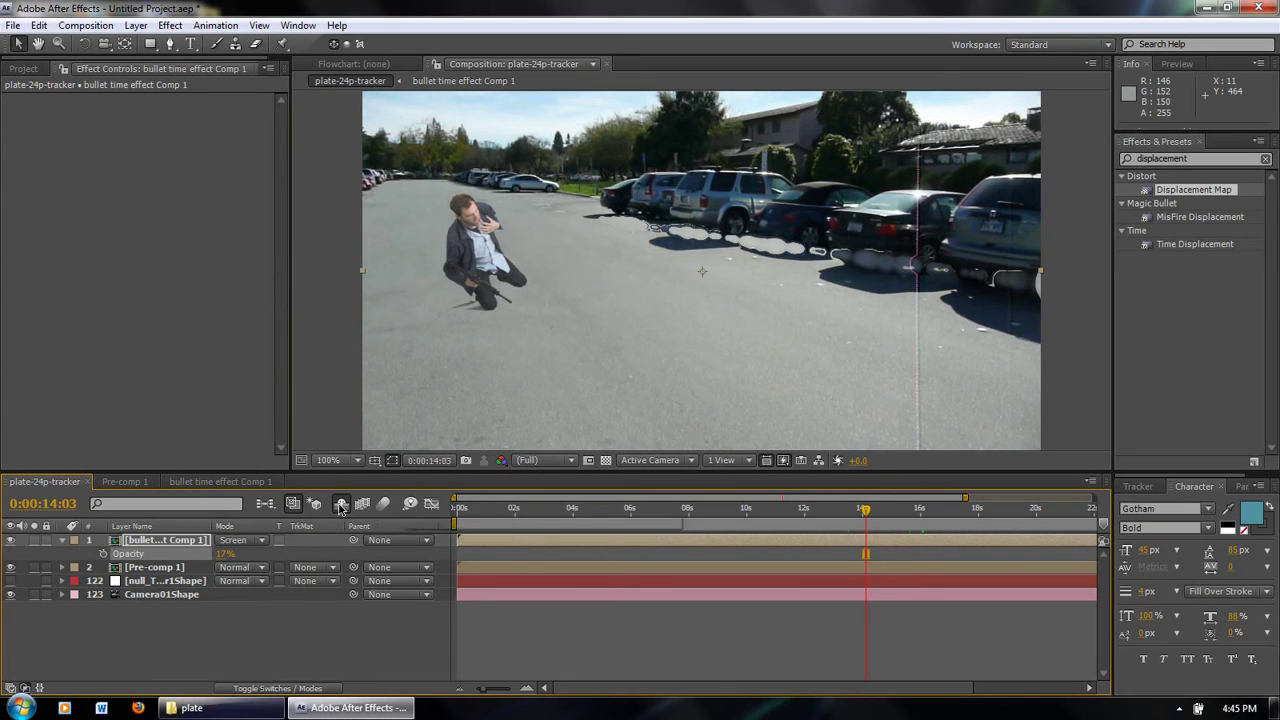
- Paste the bullet time comp layer into Pre-comp 1 as layer 2, below Camera01Shape
{"action": "left_click", "coordinate": [167, 541]}
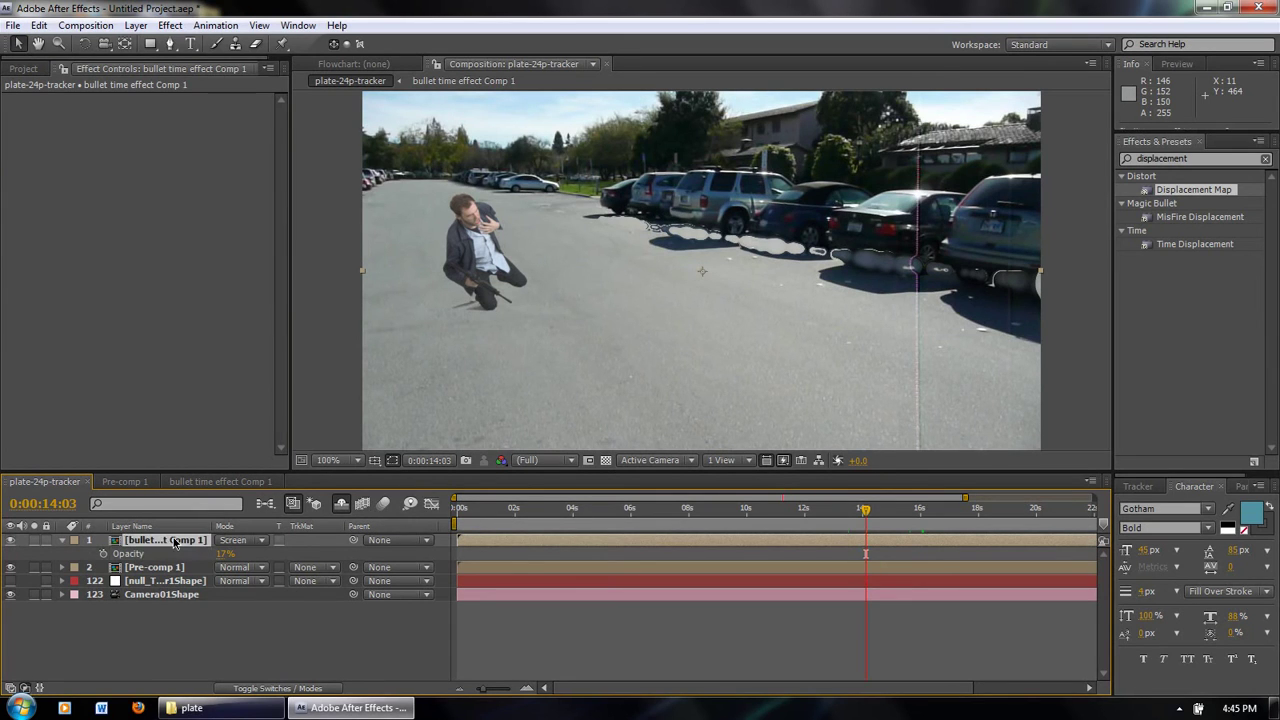
{"action": "left_click", "coordinate": [131, 483]}
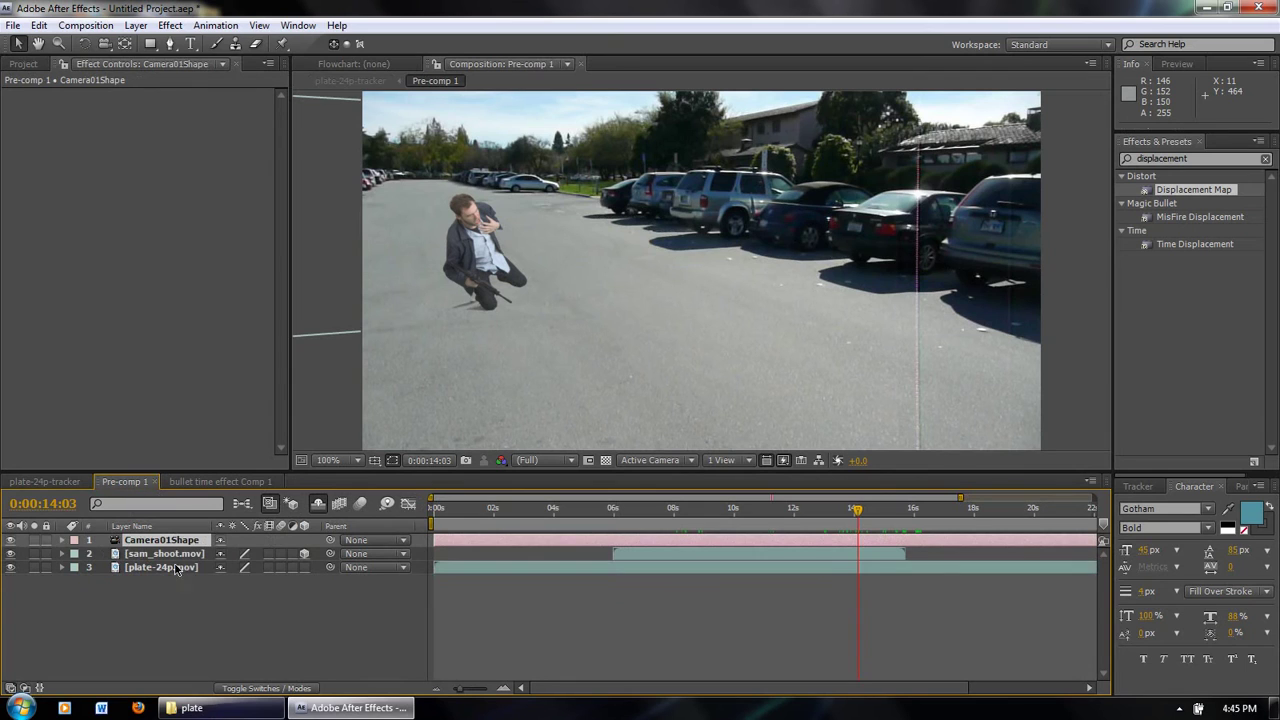
{"action": "key", "text": "ctrl+/"}
{"action": "left_click_drag", "start_coordinate": [186, 545], "coordinate": [245, 560]}
{"action": "key", "text": "t"}
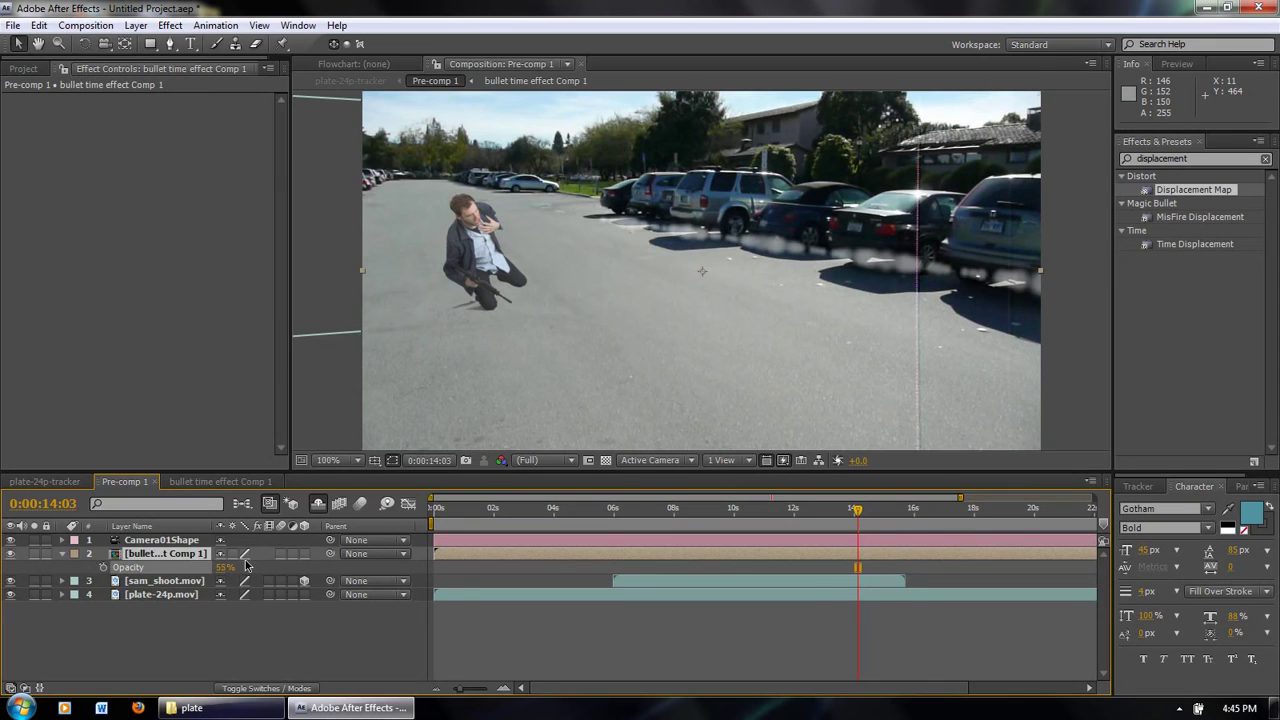
- In plate-24p-tracker, hide the bullet layer and recheck Pre-comp 1
{"action": "left_click", "coordinate": [65, 482]}
{"action": "left_click", "coordinate": [160, 568]}
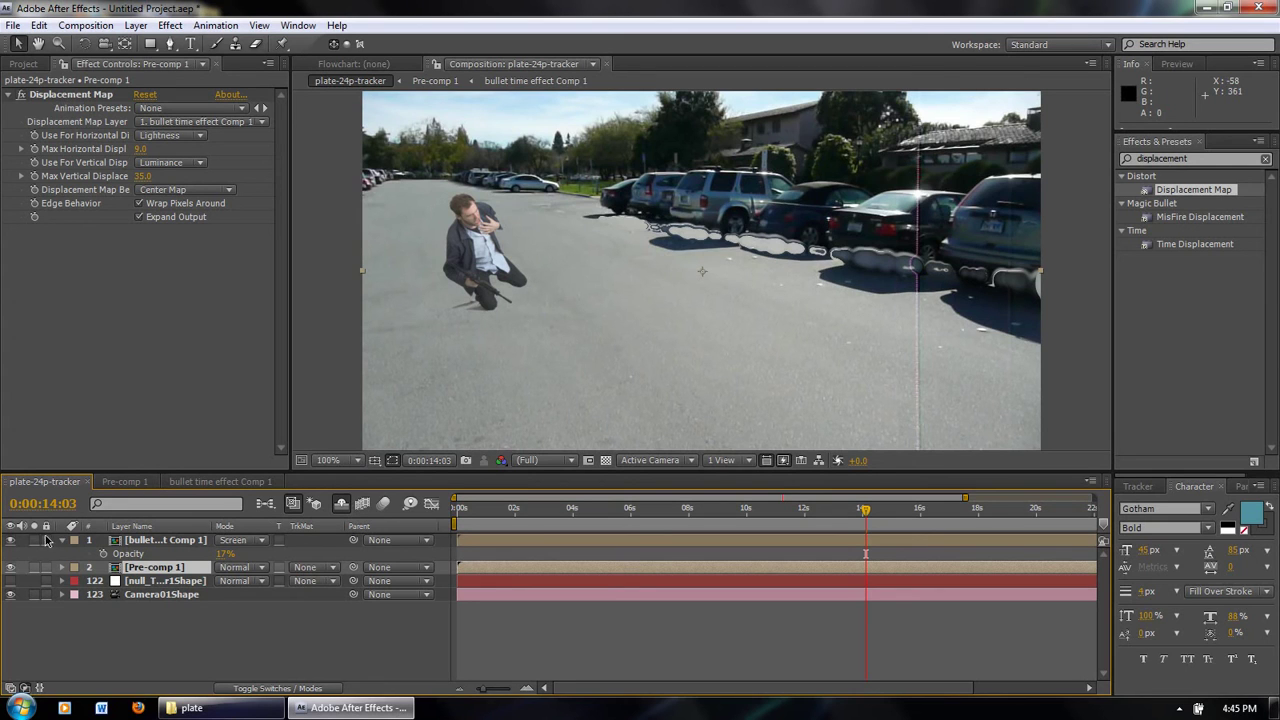
{"action": "left_click", "coordinate": [11, 540]}
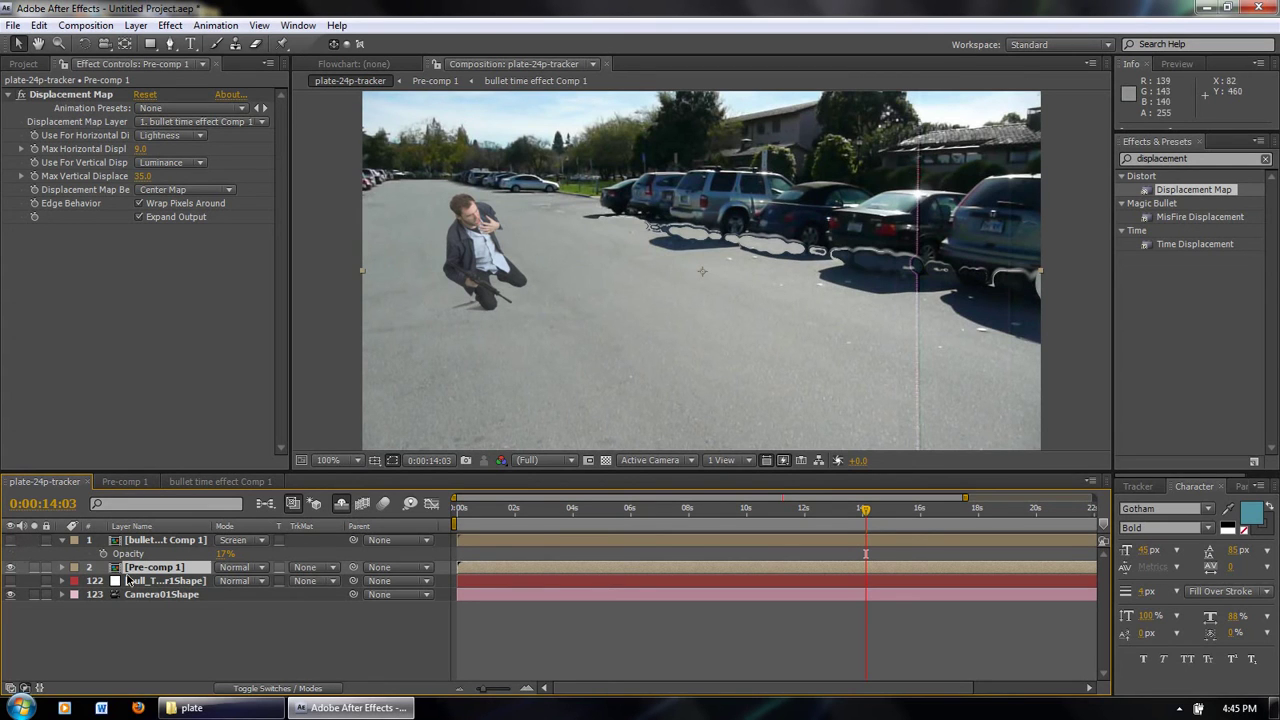
{"action": "left_click", "coordinate": [124, 481]}
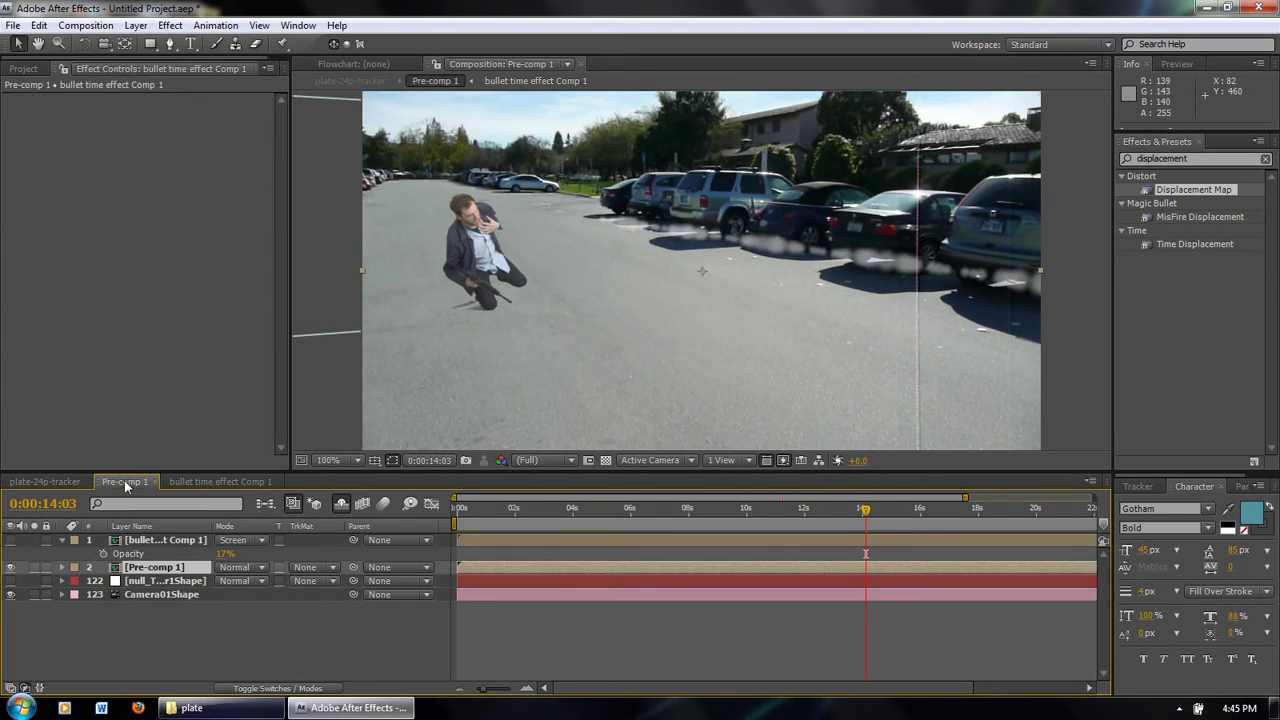
{"action": "left_click", "coordinate": [41, 483]}
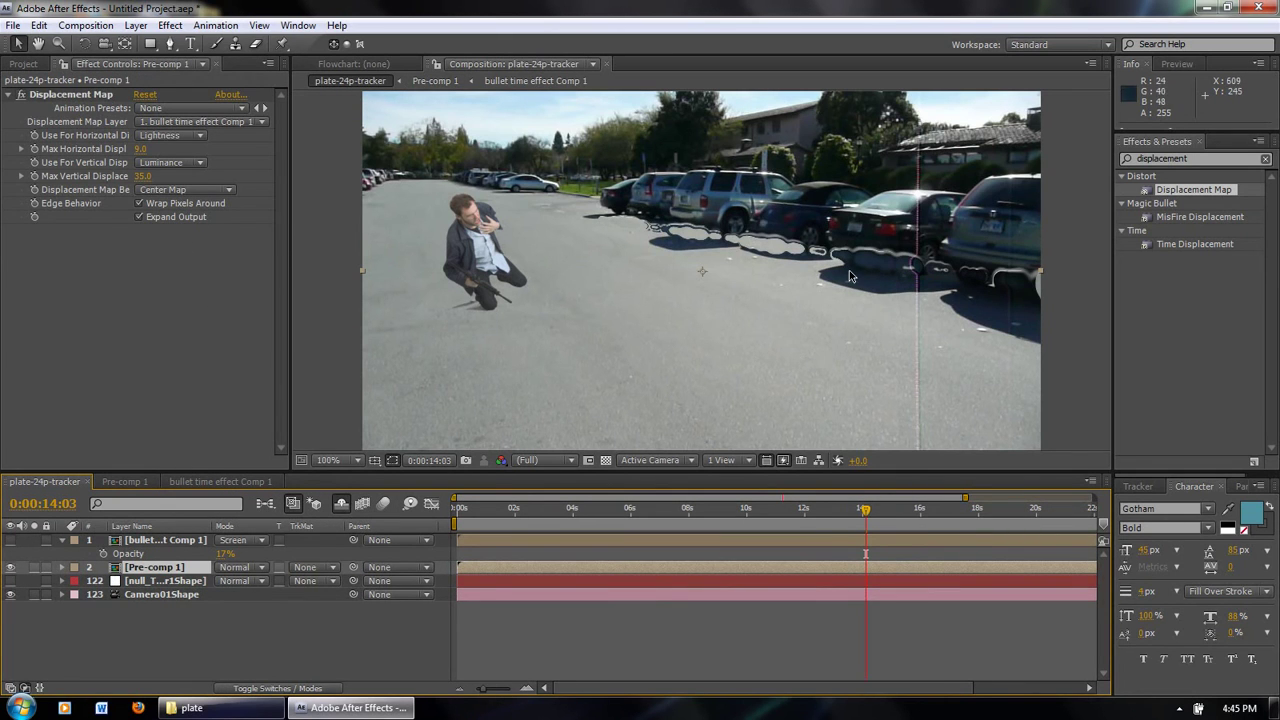
- At 200% zoom, set Max Vertical Displacement to 16.0 and Max Horizontal Displacement to 4.0
{"action": "key", "text": "period"}
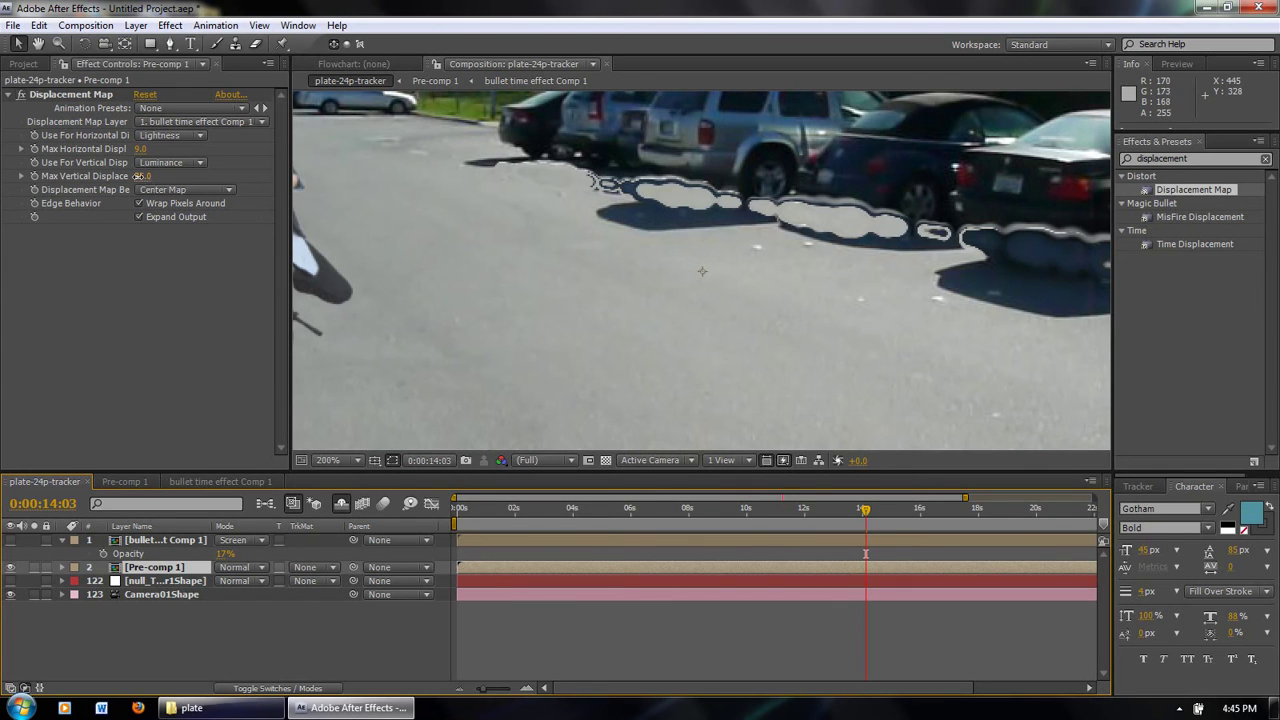
{"action": "left_click_drag", "start_coordinate": [137, 176], "coordinate": [112, 177]}
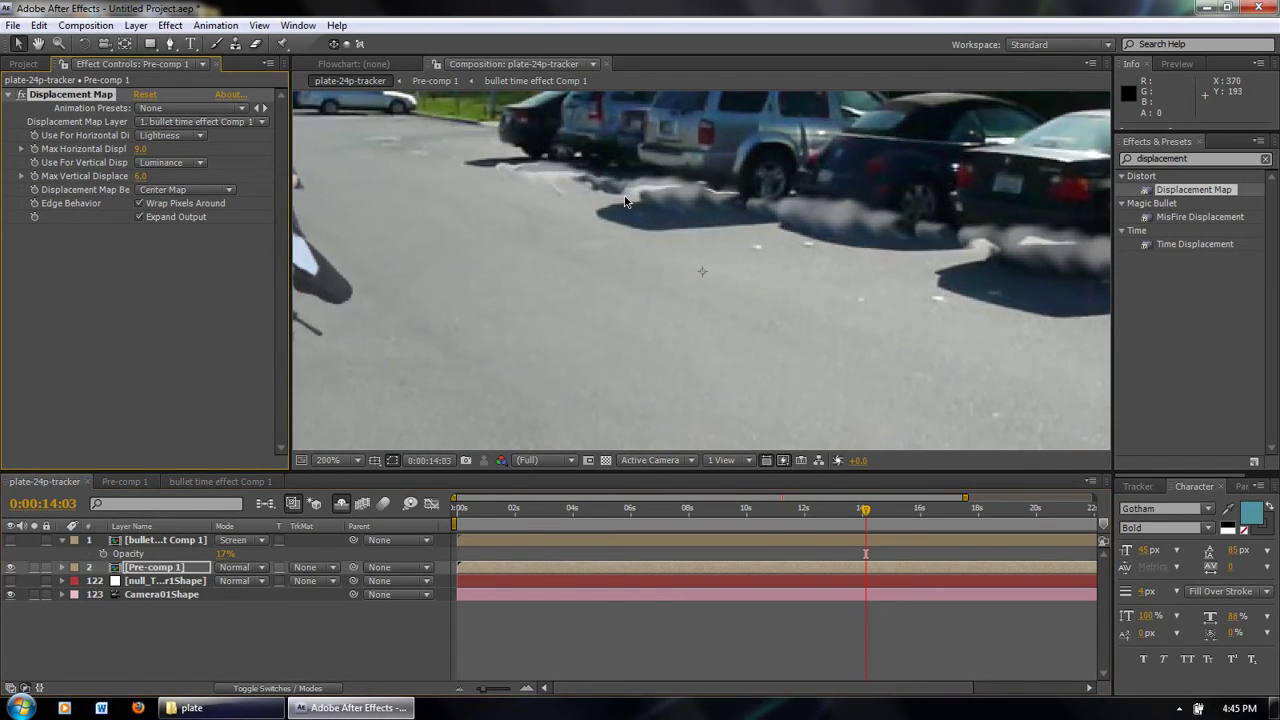
{"action": "scroll", "coordinate": [623, 202], "scroll_direction": "down", "scroll_amount": 1}
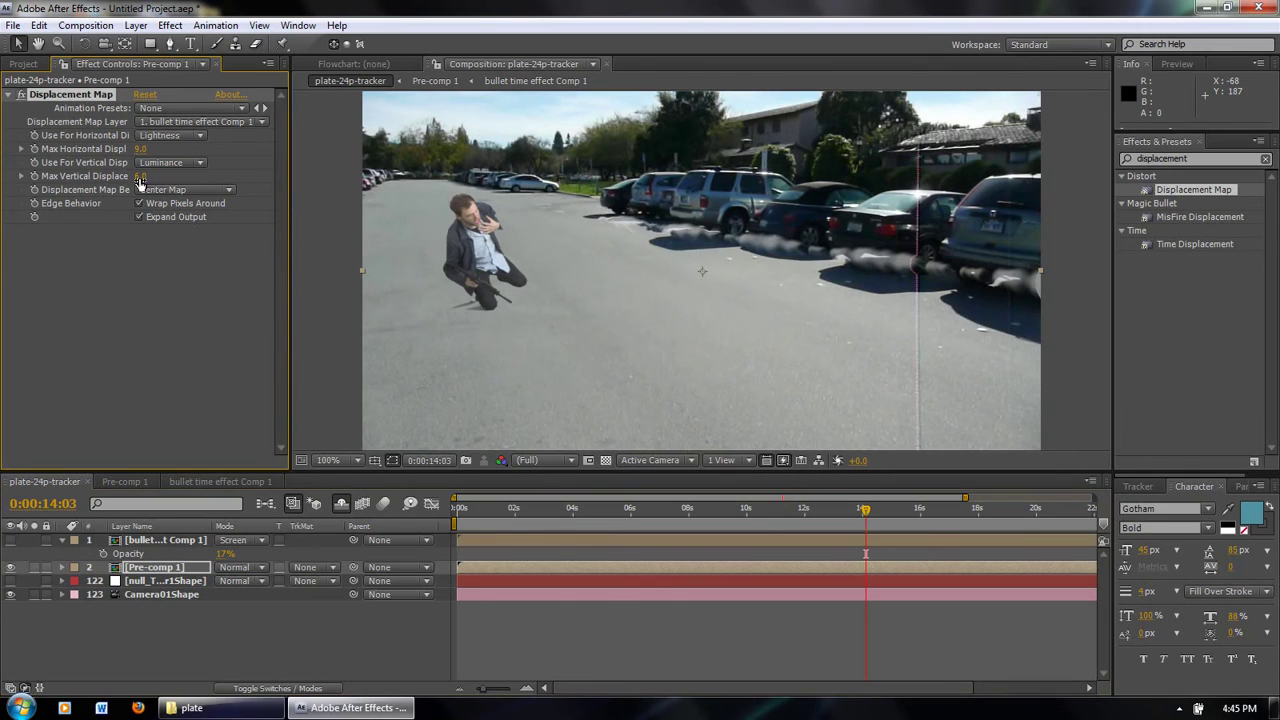
{"action": "left_click_drag", "start_coordinate": [140, 180], "coordinate": [149, 176]}
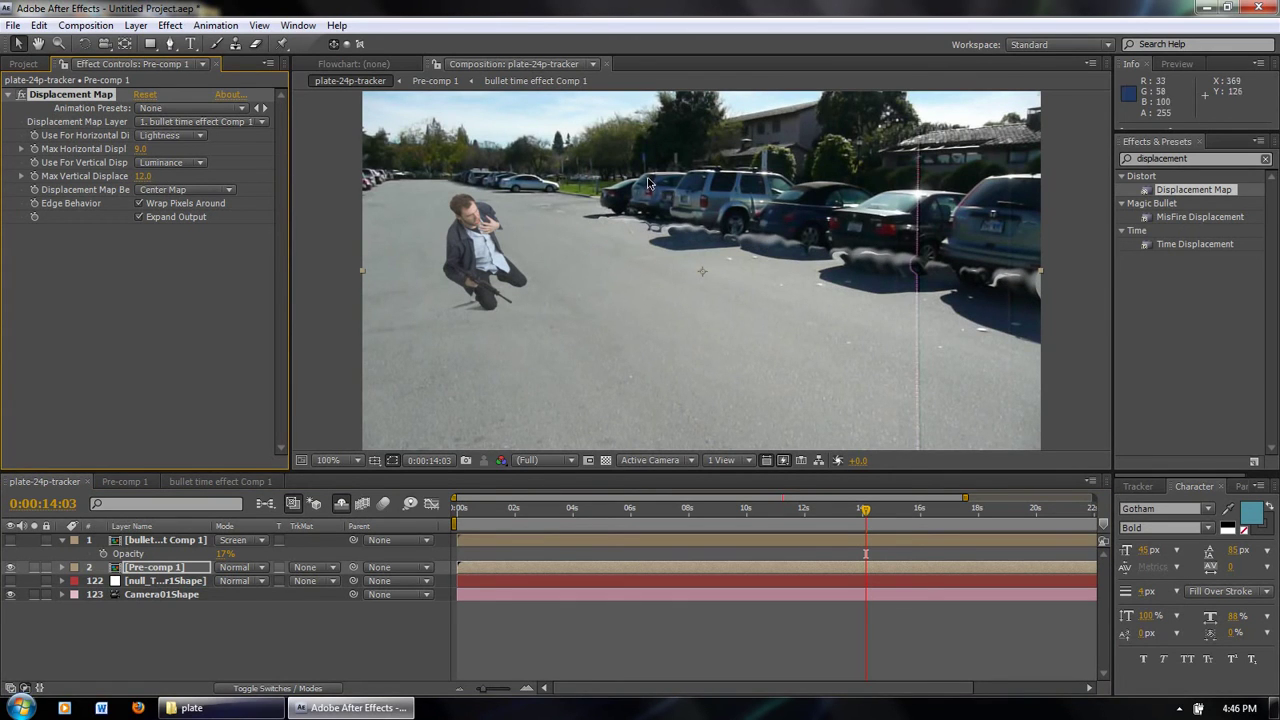
{"action": "mouse_move", "coordinate": [140, 177]}
{"action": "left_mouse_down"}
{"action": "mouse_move", "coordinate": [126, 177]}
{"action": "mouse_move", "coordinate": [141, 175]}
{"action": "left_mouse_up"}
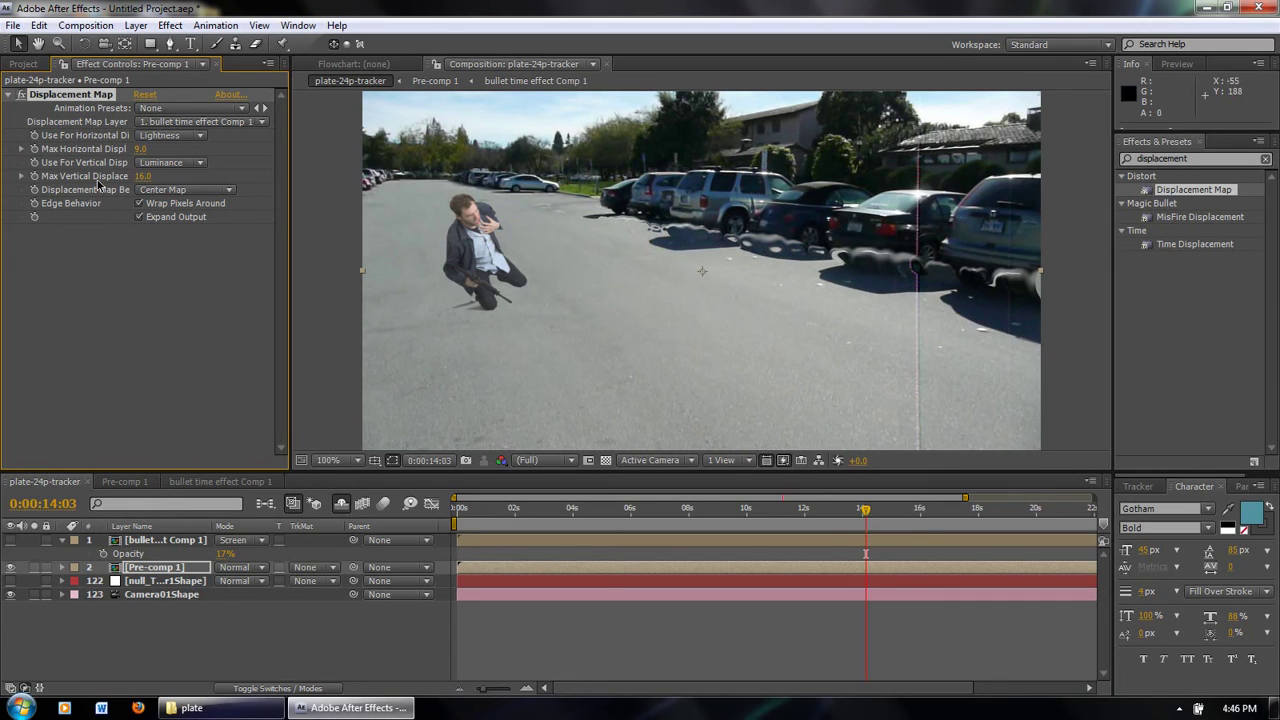
{"action": "left_click_drag", "start_coordinate": [150, 148], "coordinate": [141, 148]}
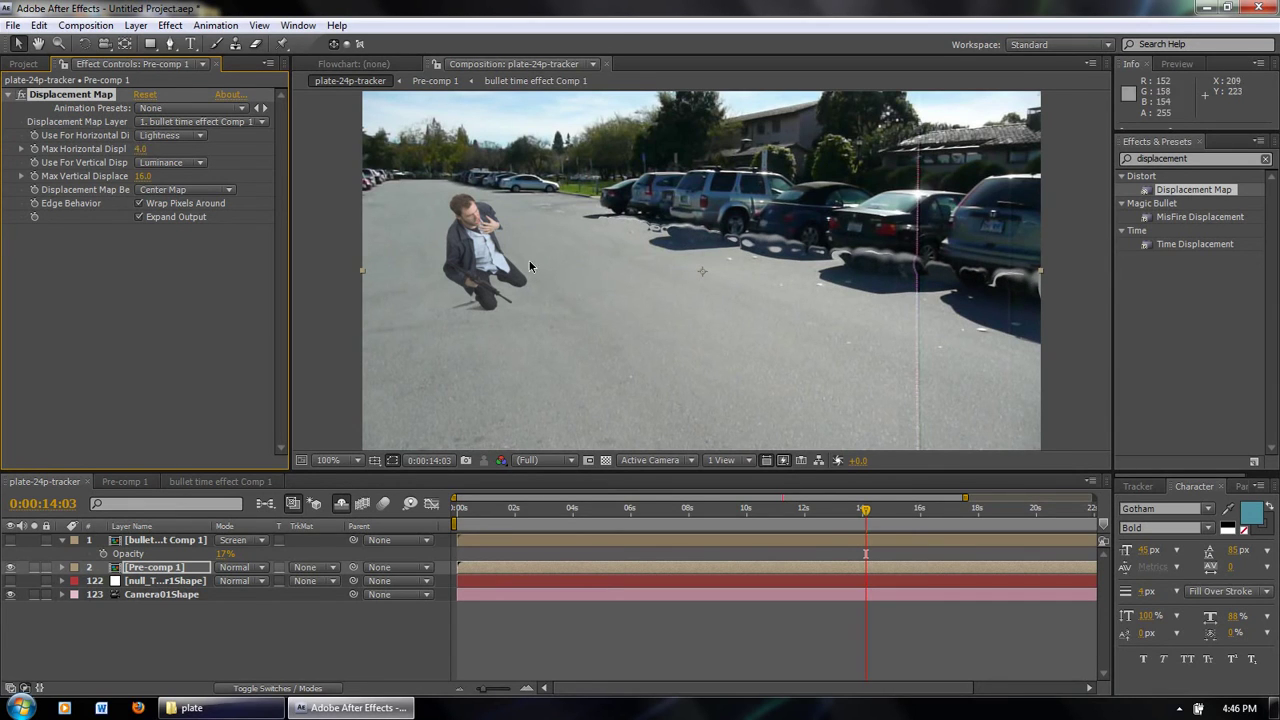
{"action": "left_click_drag", "start_coordinate": [871, 512], "coordinate": [917, 512]}
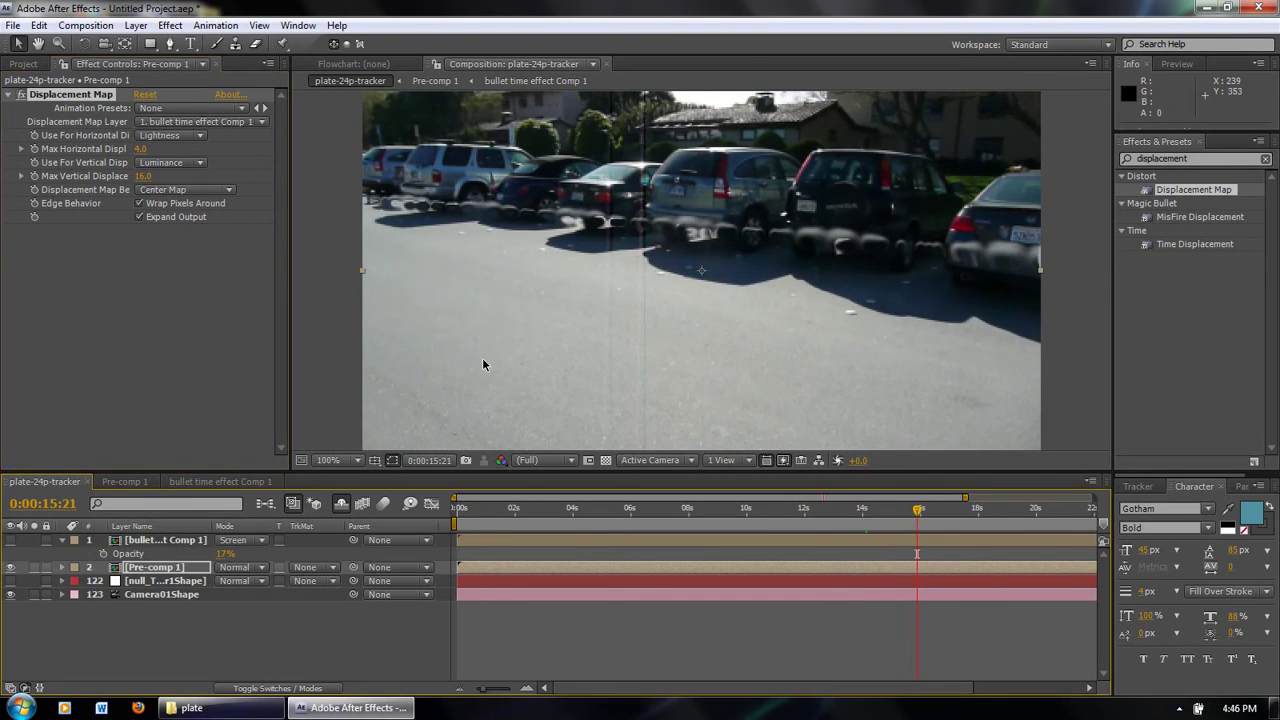
- Show the bullet layer again and lower its opacity to 8%
{"action": "left_click", "coordinate": [10, 541]}
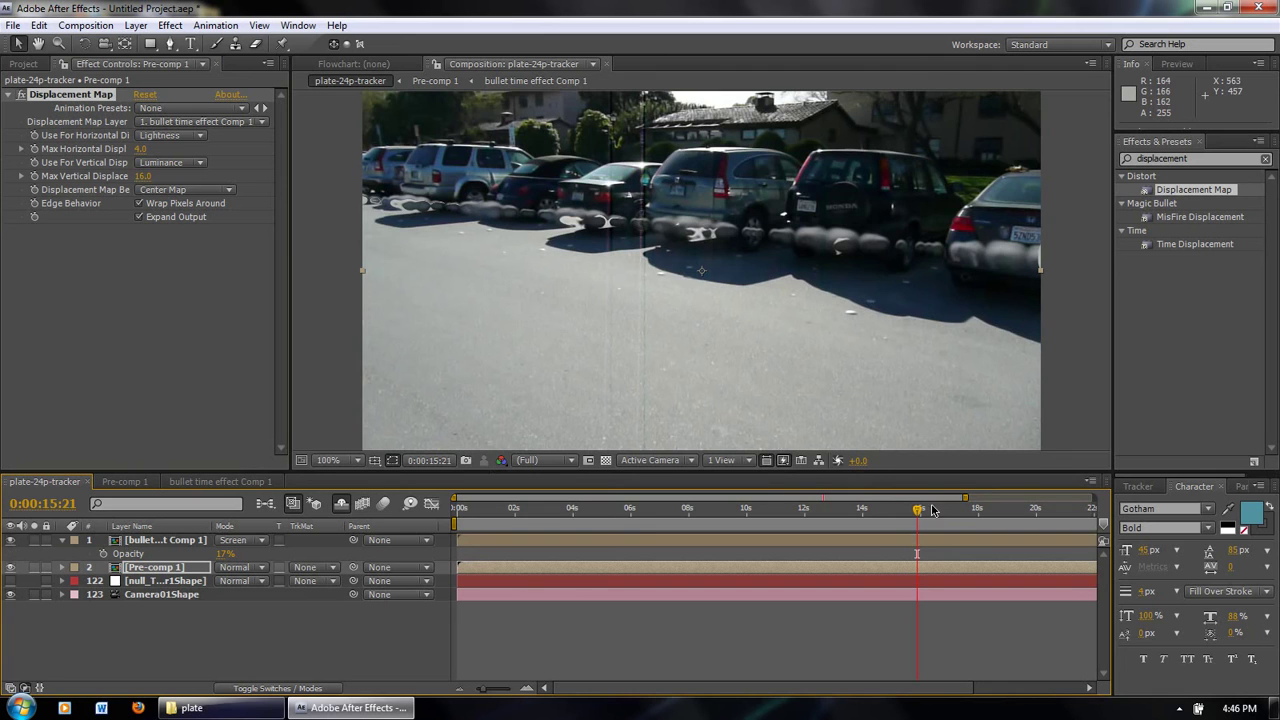
{"action": "key", "text": "space"}
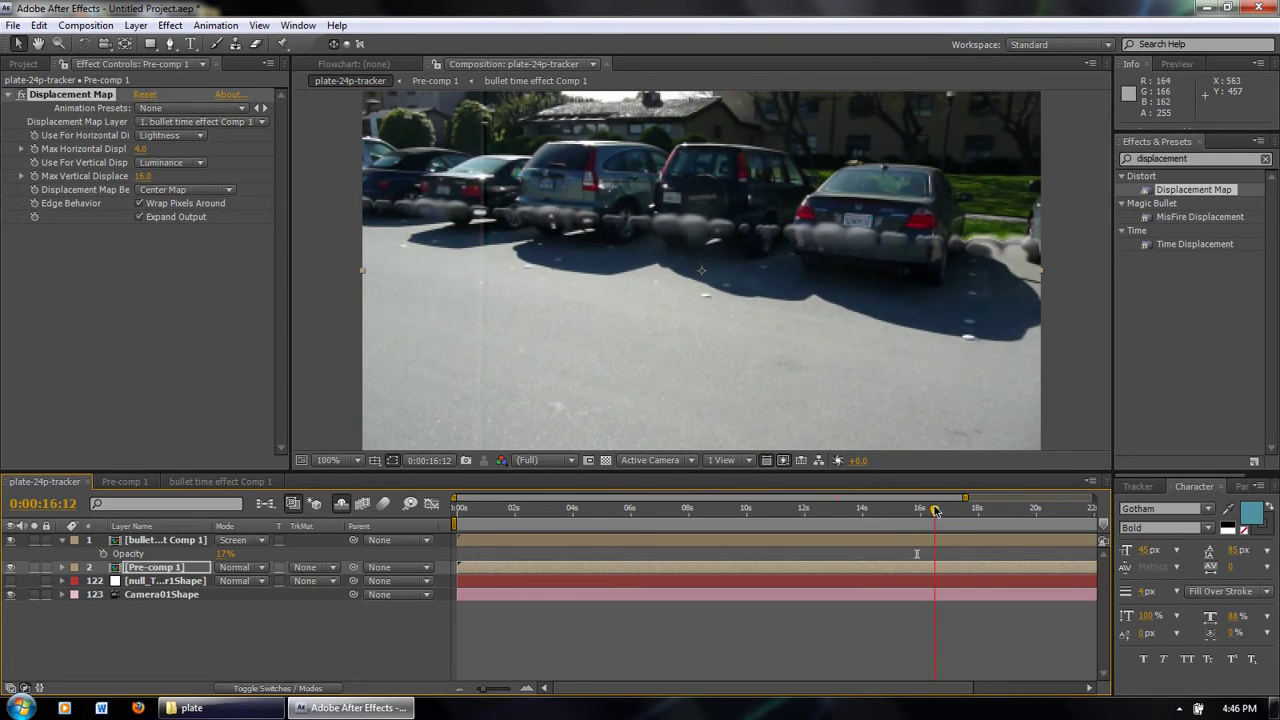
{"action": "left_click", "coordinate": [163, 541]}
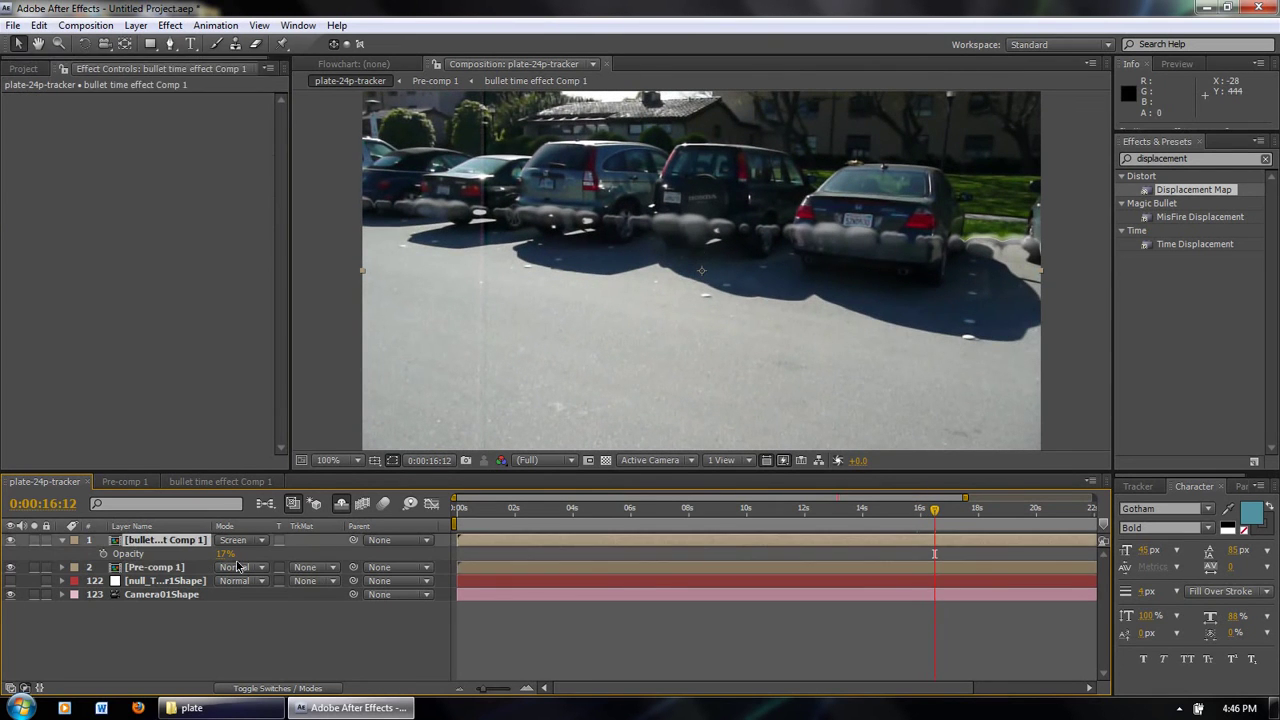
{"action": "left_click_drag", "start_coordinate": [220, 556], "coordinate": [213, 556]}
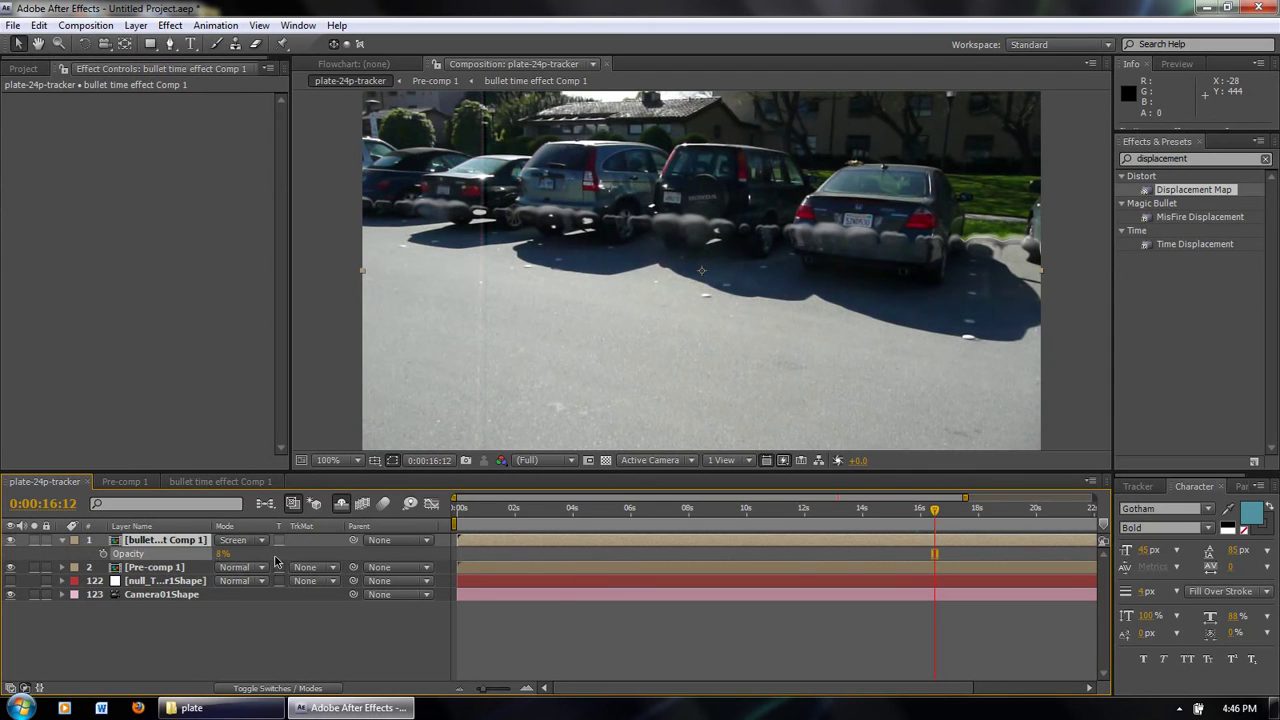
- Set the bullet comp's opacity in Pre-comp 1 to 43%, then review the composite from 12 to 17 seconds
{"action": "left_click", "coordinate": [122, 481]}
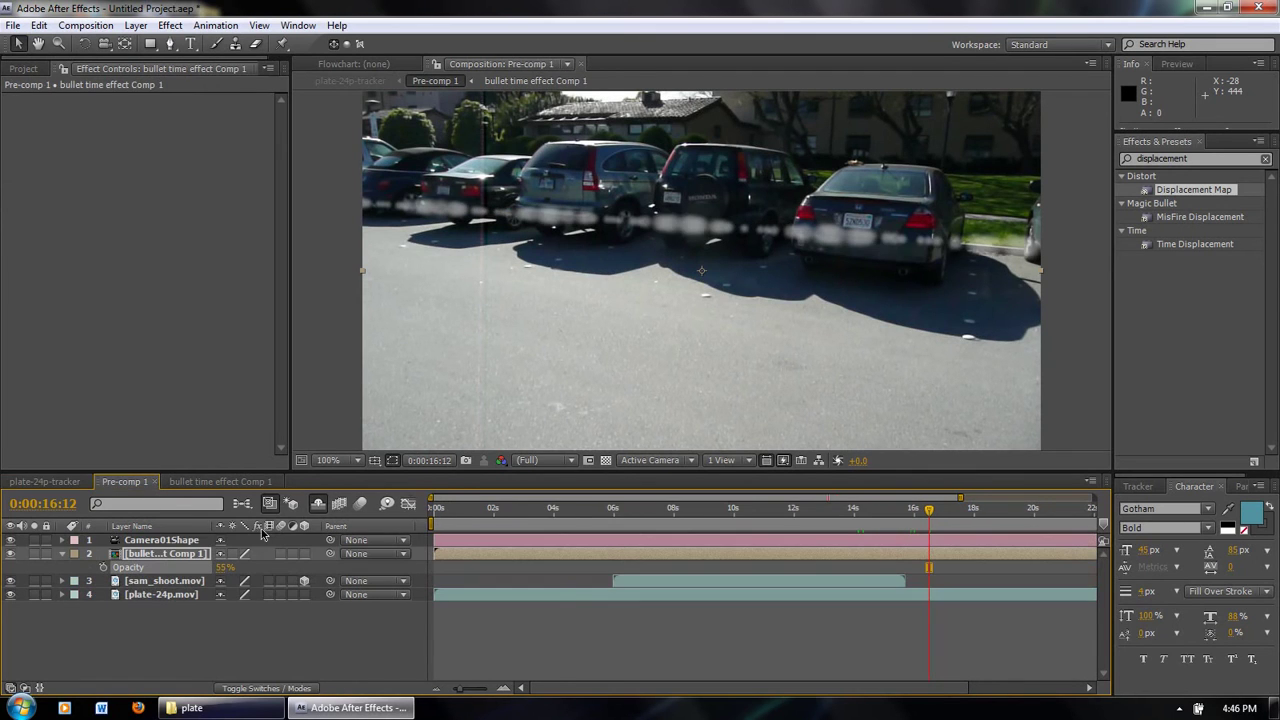
{"action": "left_click_drag", "start_coordinate": [222, 567], "coordinate": [216, 568]}
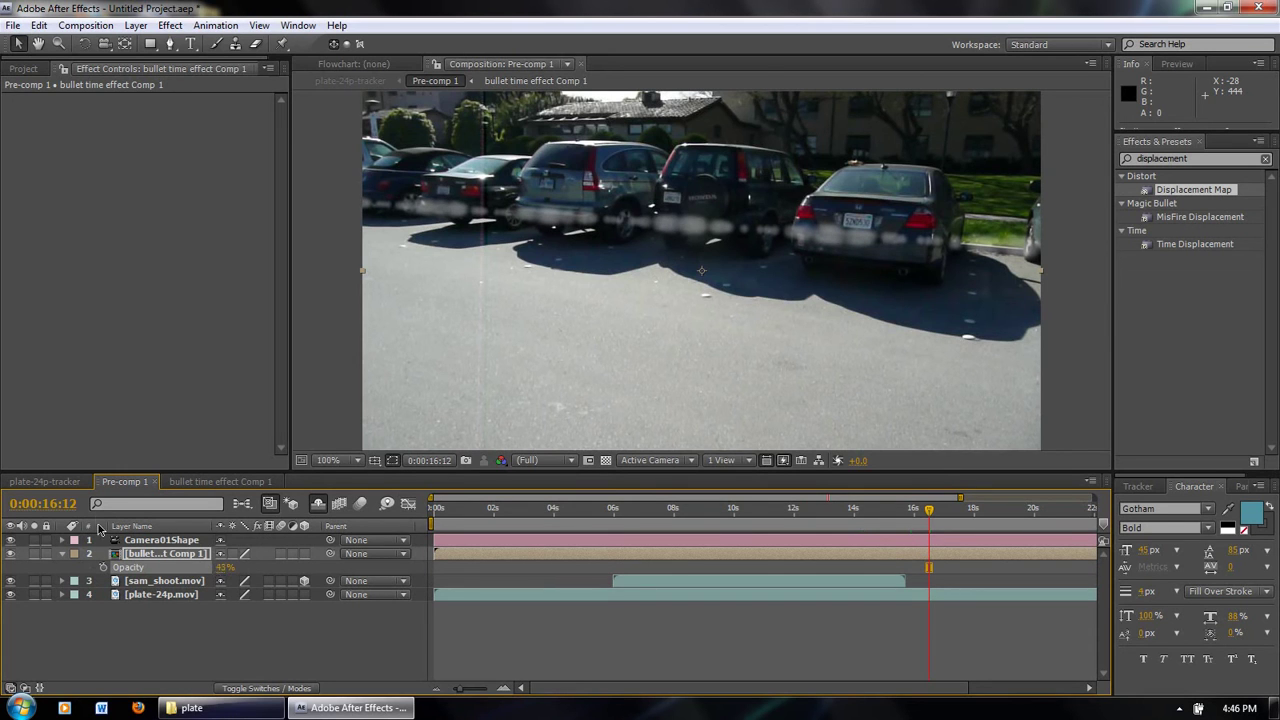
{"action": "left_click", "coordinate": [58, 482]}
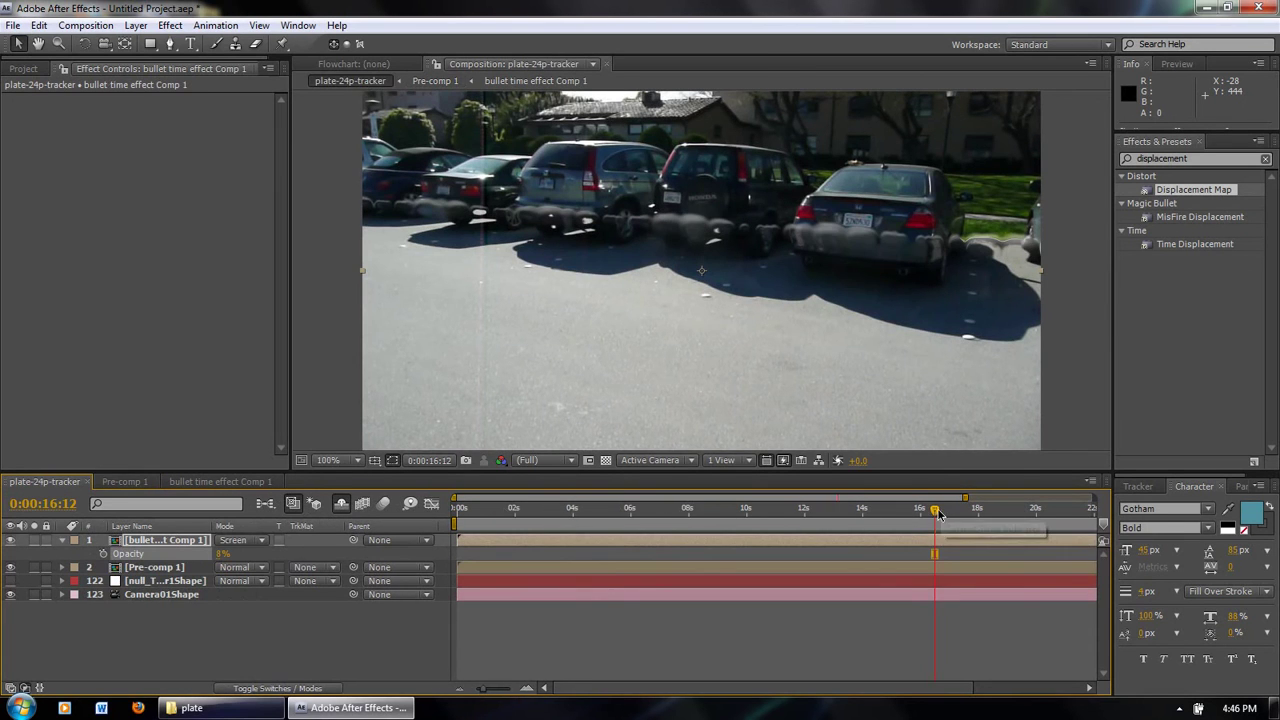
{"action": "left_click_drag", "start_coordinate": [935, 510], "coordinate": [956, 512]}
{"action": "key", "text": "space"}
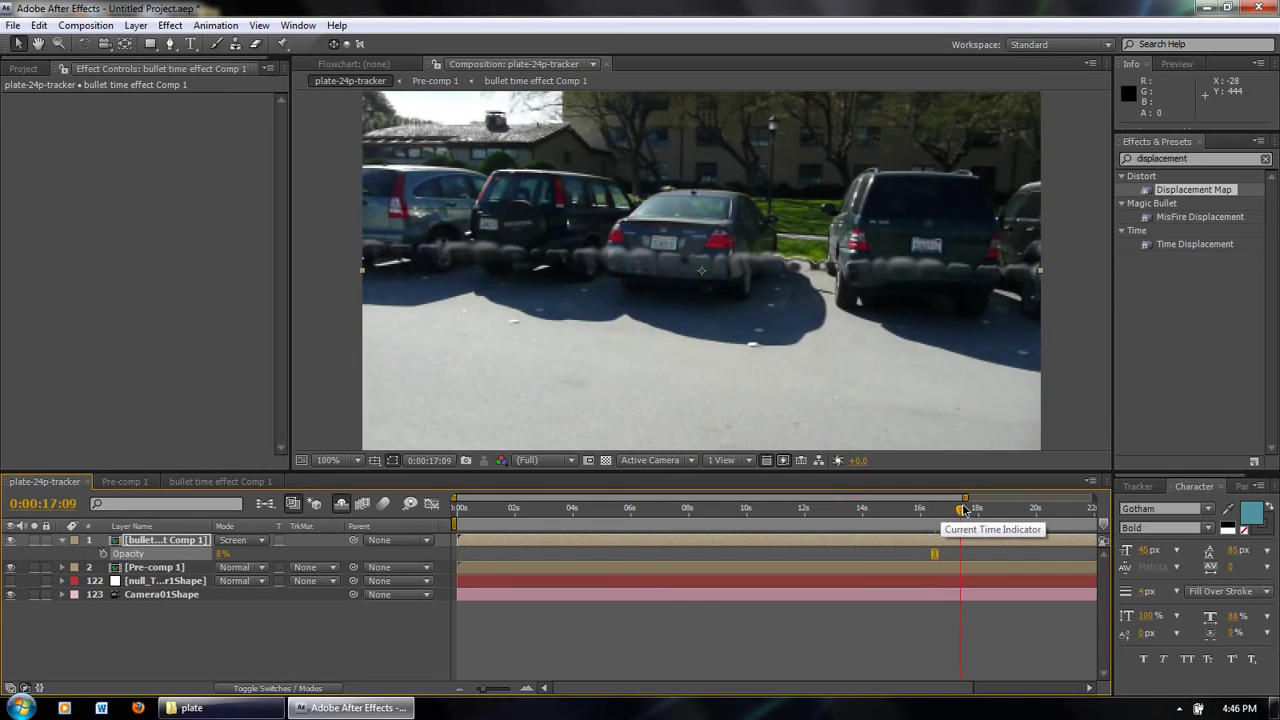
{"action": "left_click", "coordinate": [817, 511]}
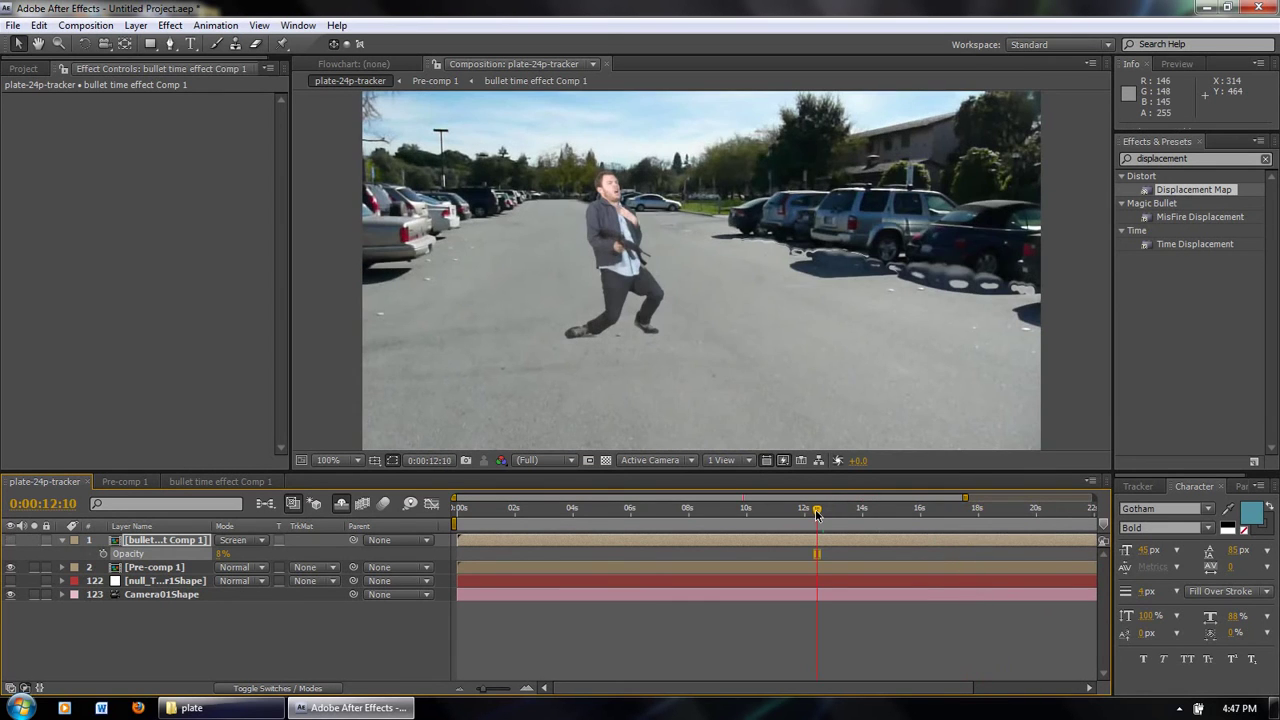
{"action": "left_click_drag", "start_coordinate": [817, 513], "coordinate": [826, 510]}
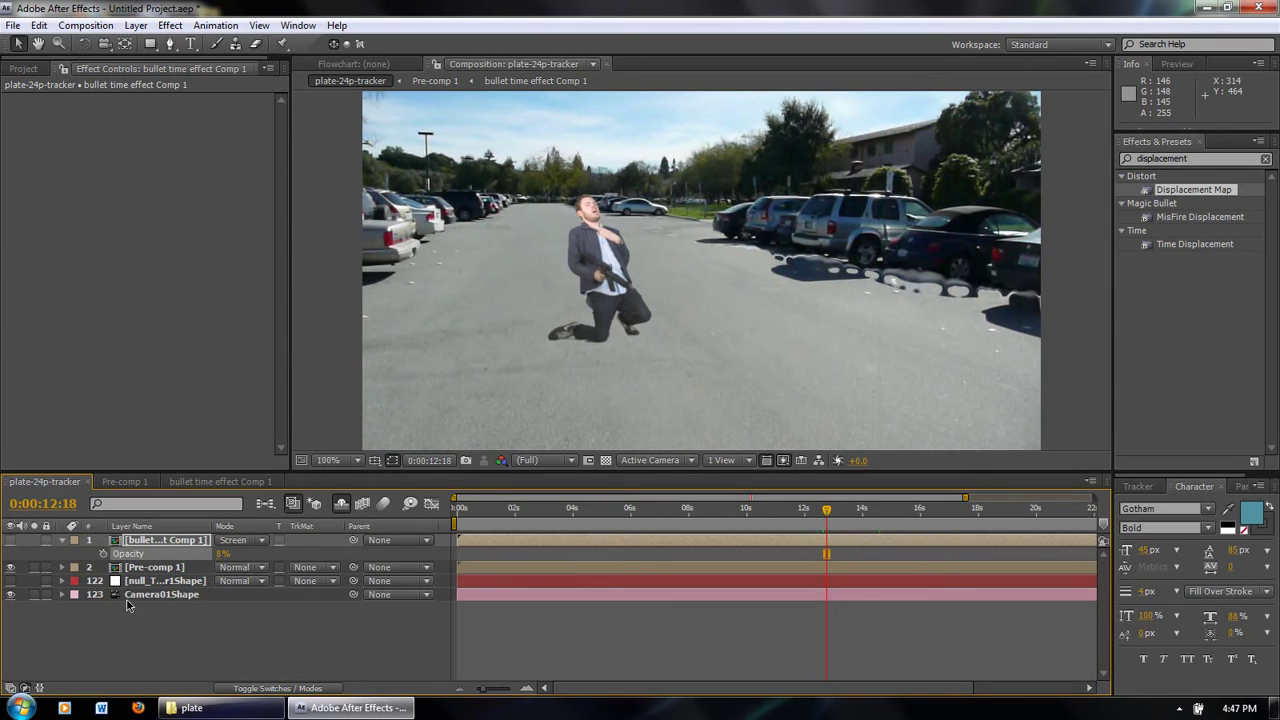
- In the bullet time effect comp, move Particular's emitter left to Position XY -5.0, -9.5, Z 20.0
{"action": "left_click", "coordinate": [213, 482]}
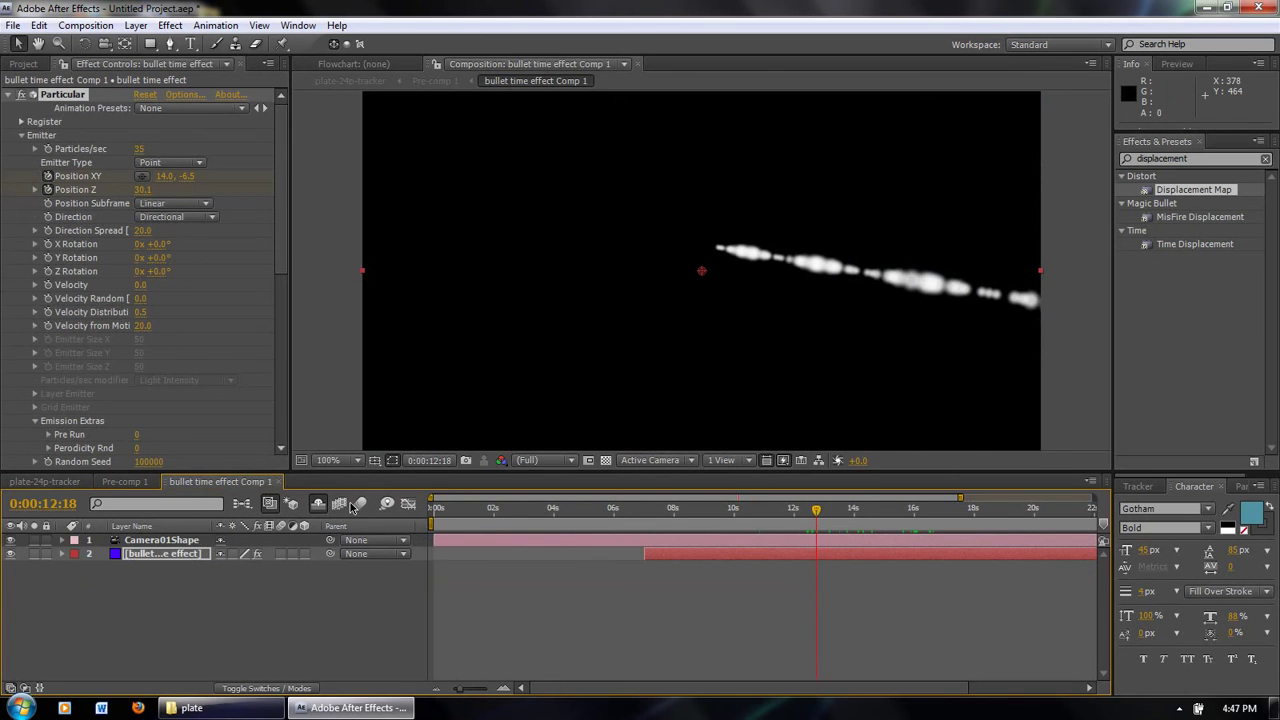
{"action": "left_click", "coordinate": [167, 555]}
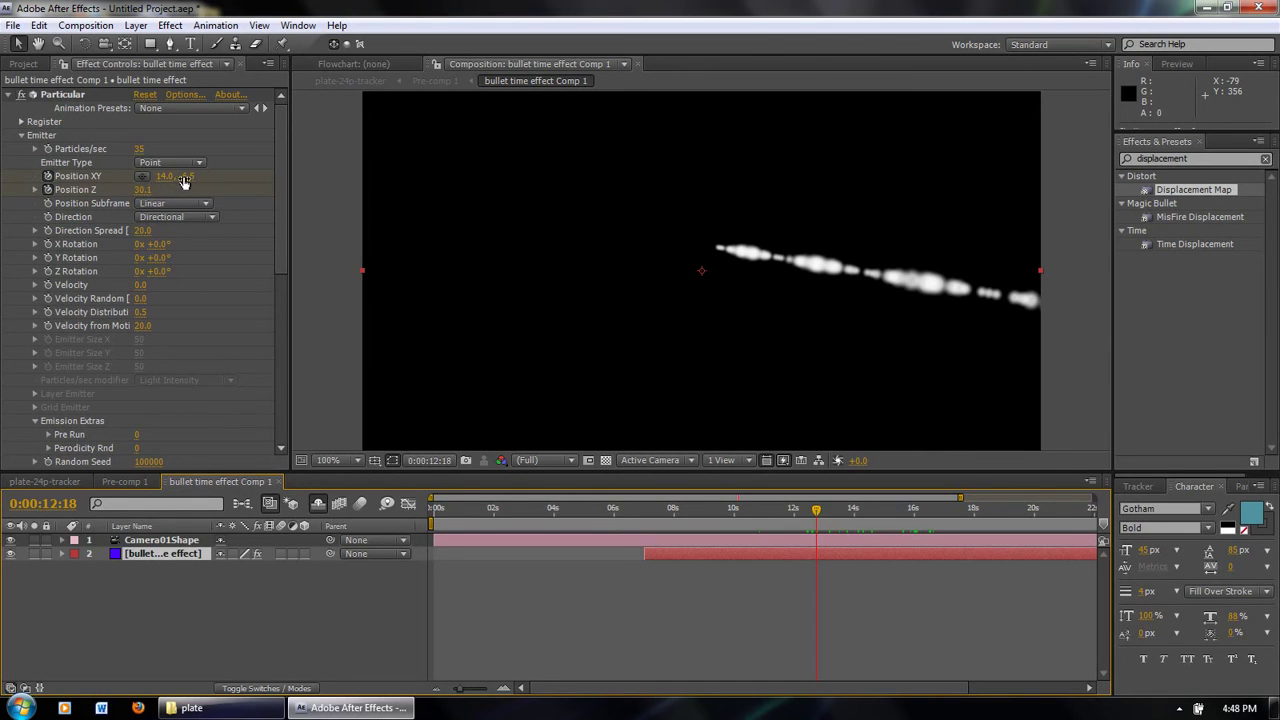
{"action": "left_click", "coordinate": [62, 554]}
{"action": "left_click_drag", "start_coordinate": [817, 512], "coordinate": [842, 512]}
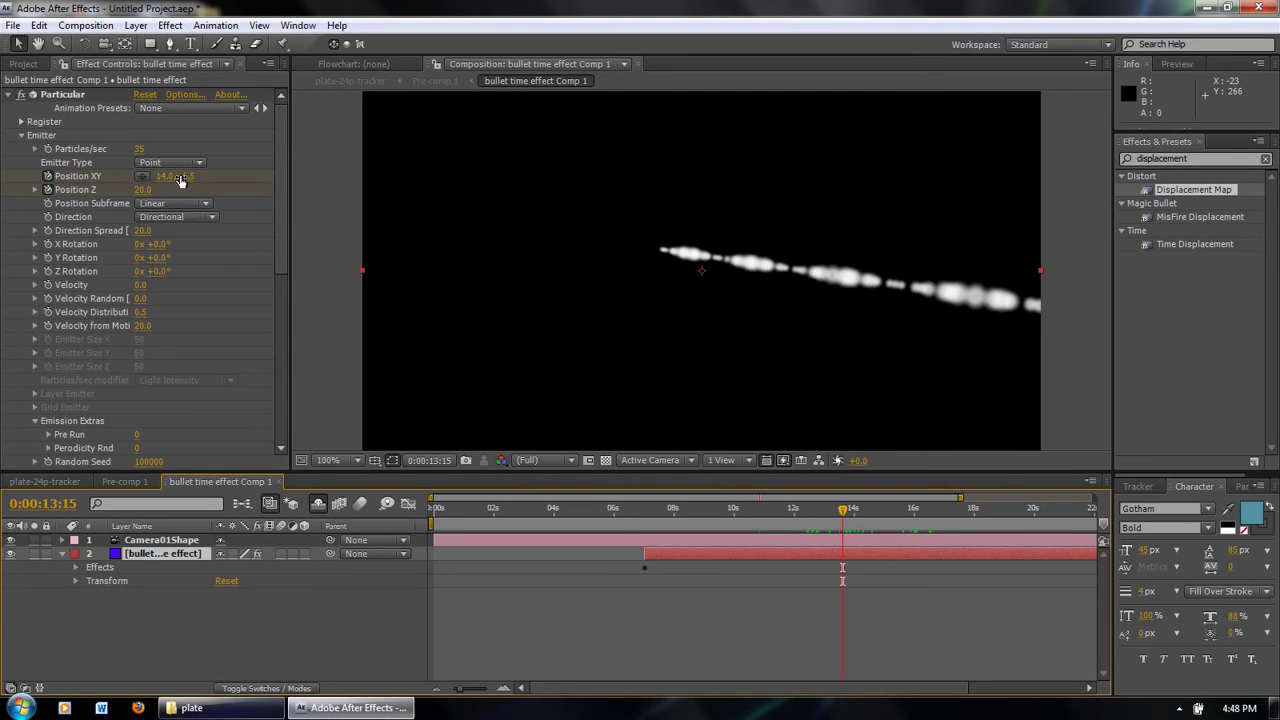
{"action": "mouse_move", "coordinate": [166, 178]}
{"action": "left_mouse_down"}
{"action": "mouse_move", "coordinate": [150, 176]}
{"action": "mouse_move", "coordinate": [187, 179]}
{"action": "mouse_move", "coordinate": [168, 177]}
{"action": "left_mouse_up"}
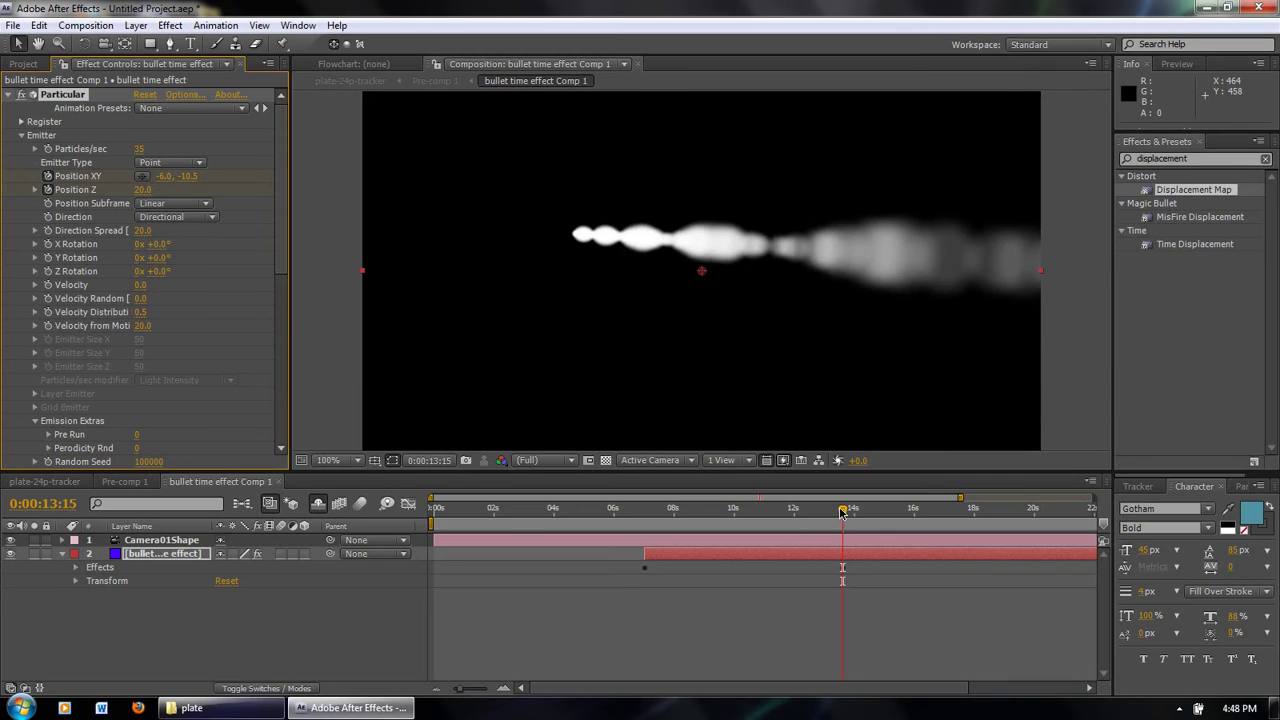
- Expand Particular's Visibility settings and scrub the particle trail across frames
{"action": "left_click_drag", "start_coordinate": [843, 511], "coordinate": [948, 509]}
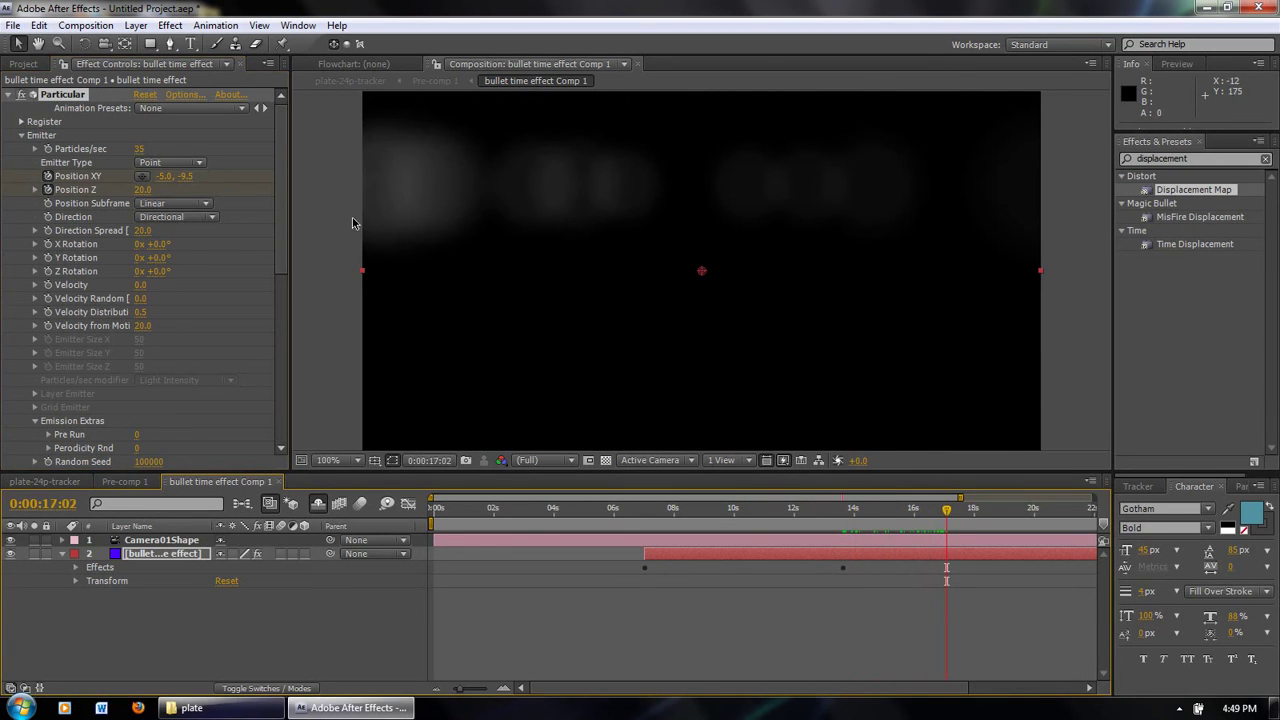
{"action": "scroll", "coordinate": [278, 357], "scroll_direction": "down", "scroll_amount": 8}
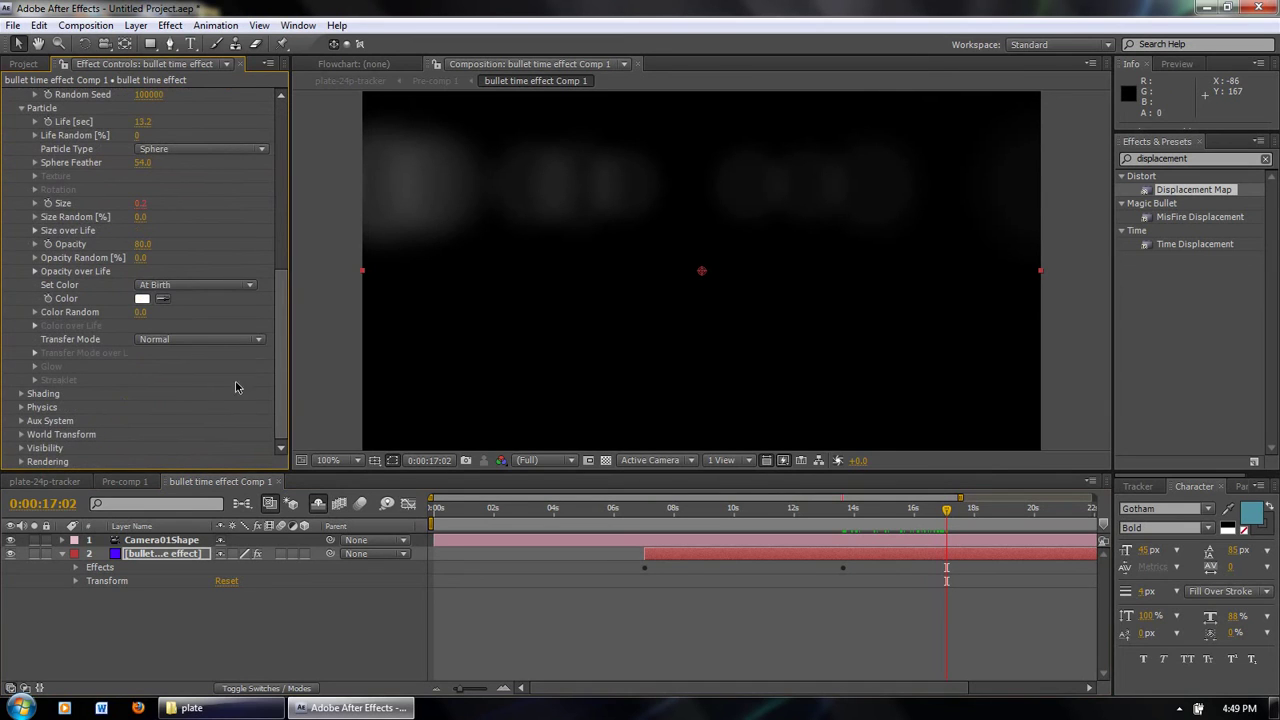
{"action": "left_click", "coordinate": [22, 448]}
{"action": "scroll", "coordinate": [150, 400], "scroll_direction": "down", "scroll_amount": 3}
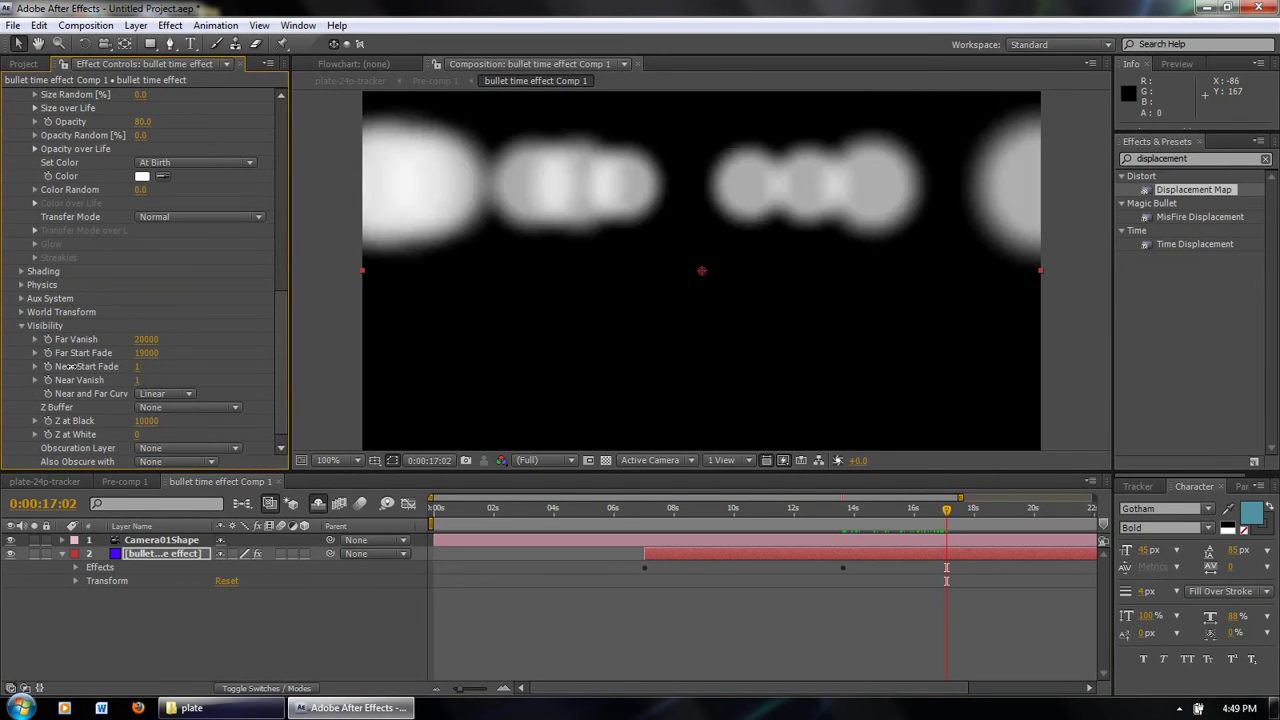
{"action": "left_click_drag", "start_coordinate": [947, 511], "coordinate": [823, 520]}
- Scrub the plate-24p-tracker timeline to review the bullet displacement warping the parked cars
{"action": "left_click", "coordinate": [50, 482]}
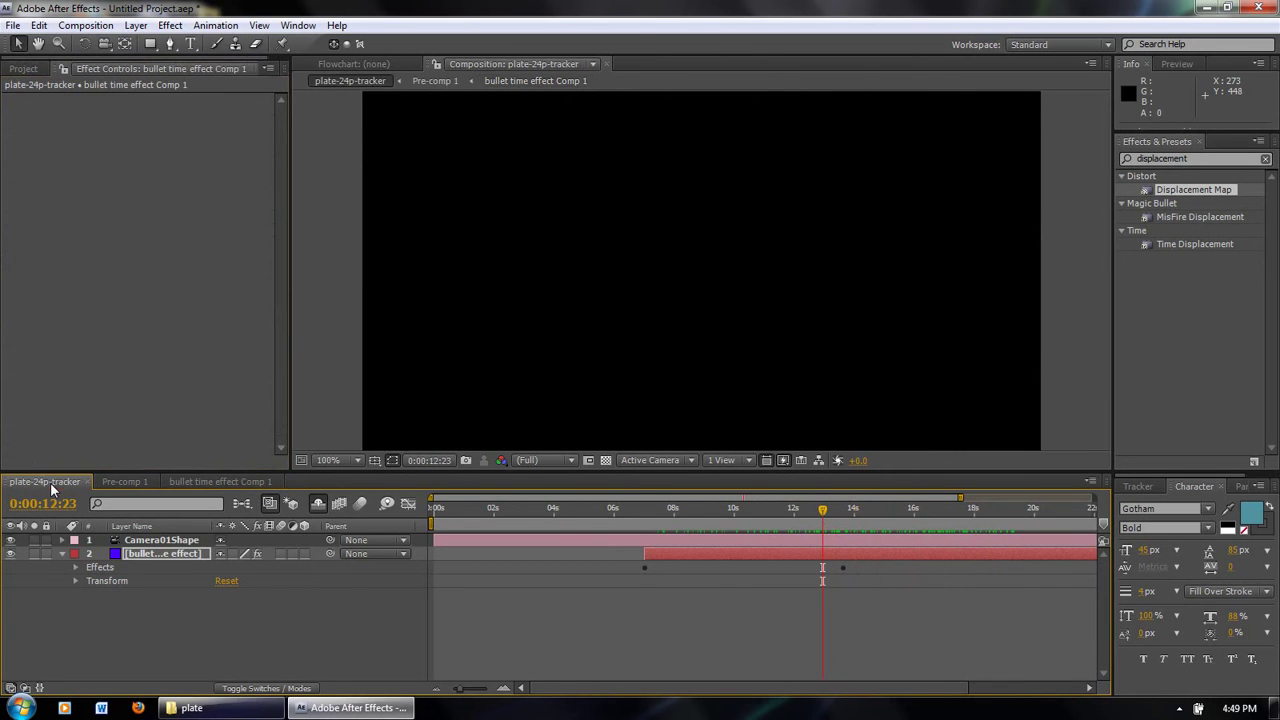
{"action": "left_click_drag", "start_coordinate": [836, 512], "coordinate": [801, 511]}
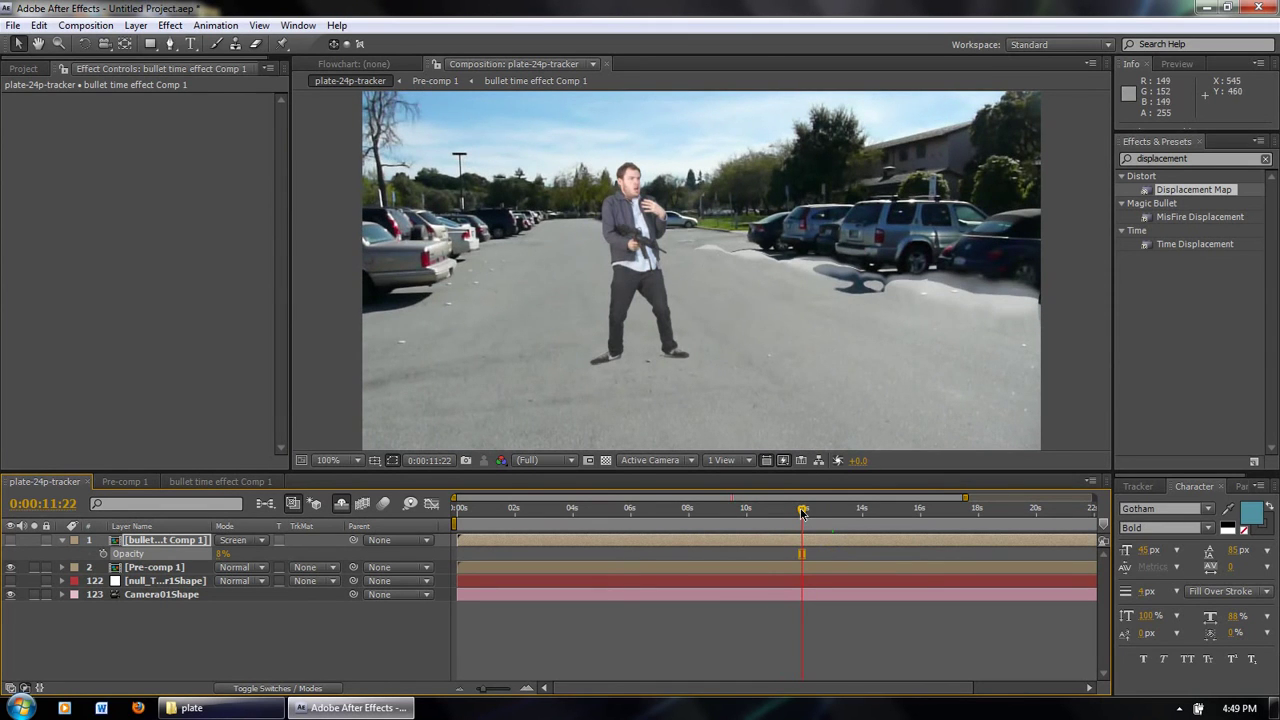
{"action": "left_click_drag", "start_coordinate": [826, 514], "coordinate": [938, 512]}
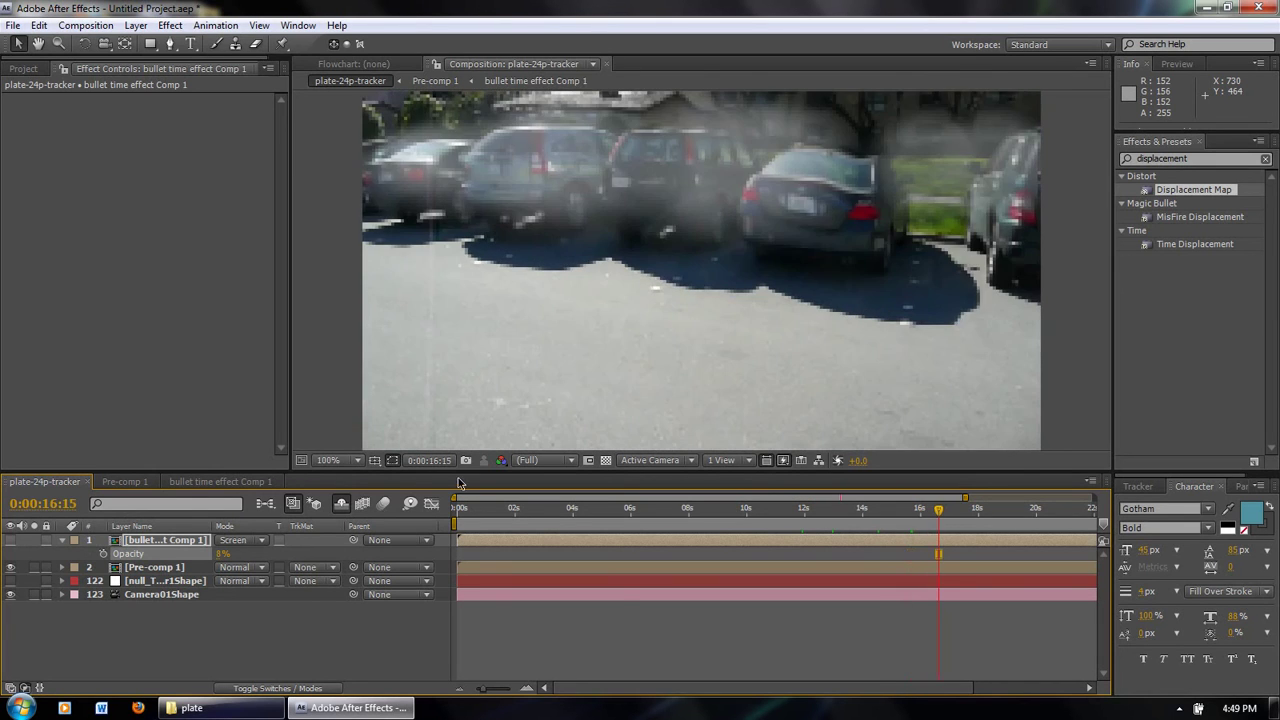
{"action": "left_click", "coordinate": [241, 482]}
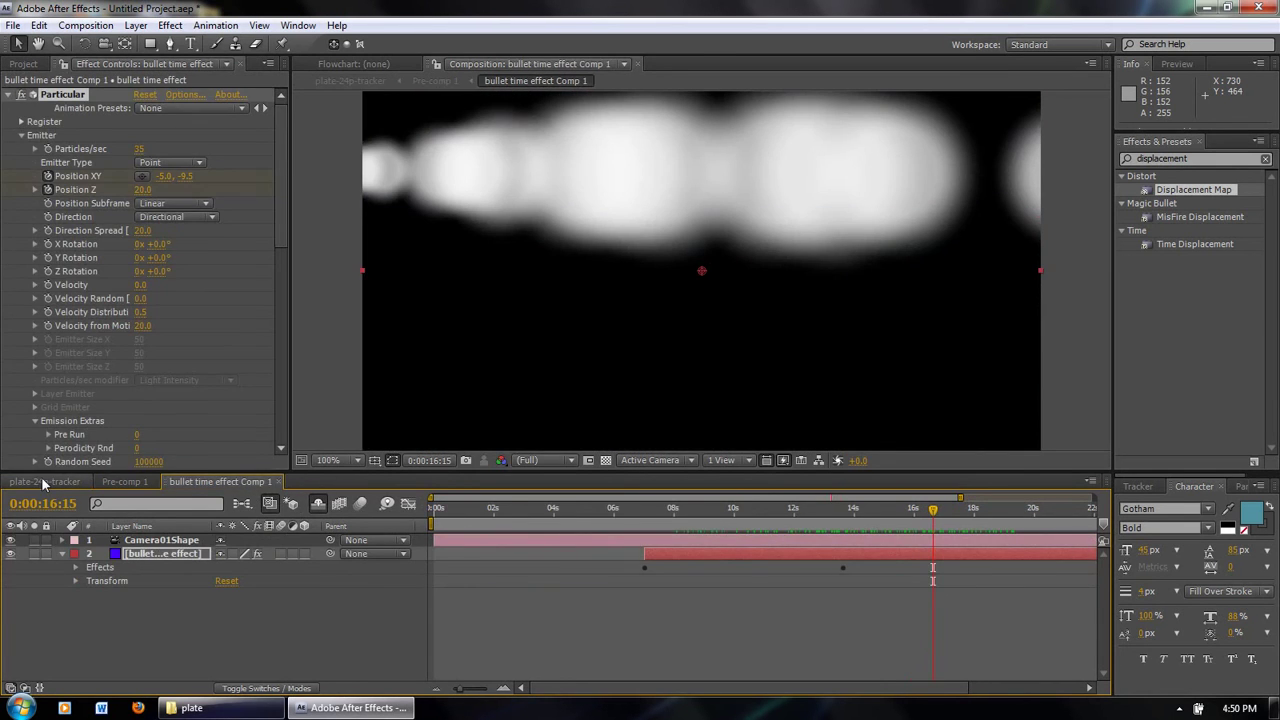
{"action": "left_click", "coordinate": [45, 481]}
{"action": "mouse_move", "coordinate": [945, 512]}
{"action": "left_mouse_down"}
{"action": "mouse_move", "coordinate": [894, 512]}
{"action": "mouse_move", "coordinate": [938, 528]}
{"action": "left_mouse_up"}
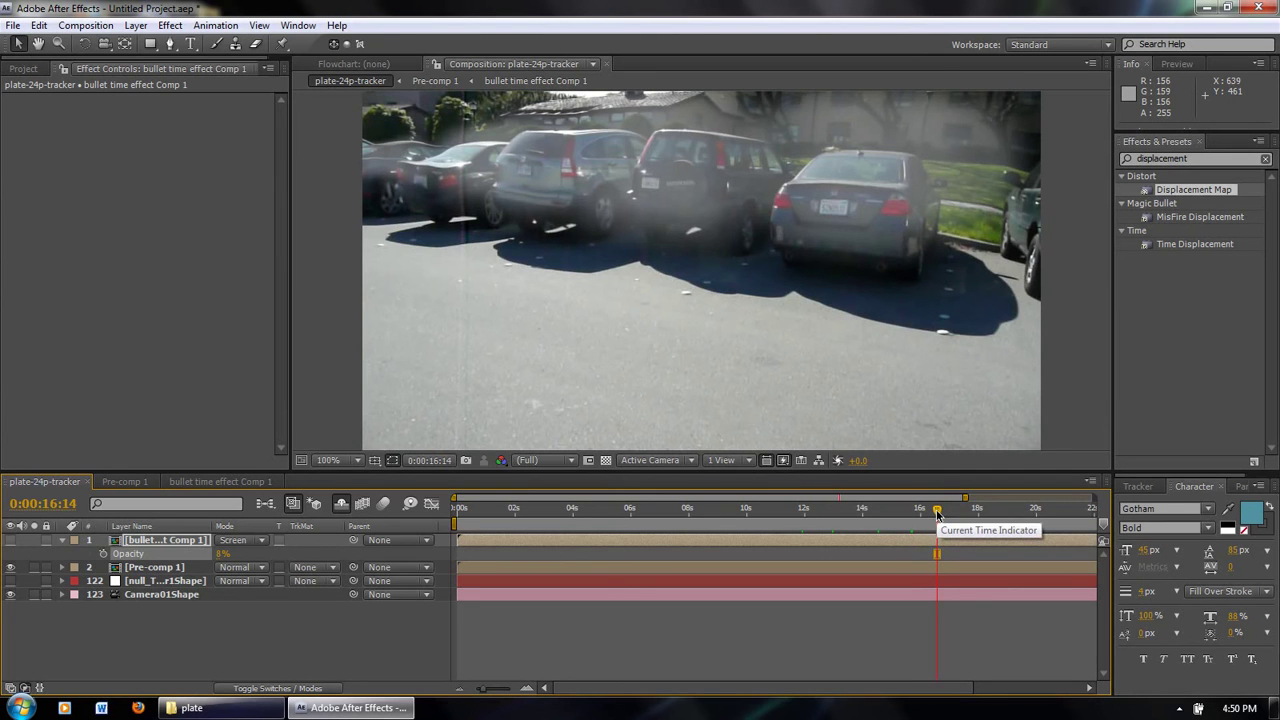
{"action": "mouse_move", "coordinate": [937, 514]}
{"action": "left_mouse_down"}
{"action": "mouse_move", "coordinate": [842, 533]}
{"action": "mouse_move", "coordinate": [838, 519]}
{"action": "mouse_move", "coordinate": [939, 501]}
{"action": "left_mouse_up"}
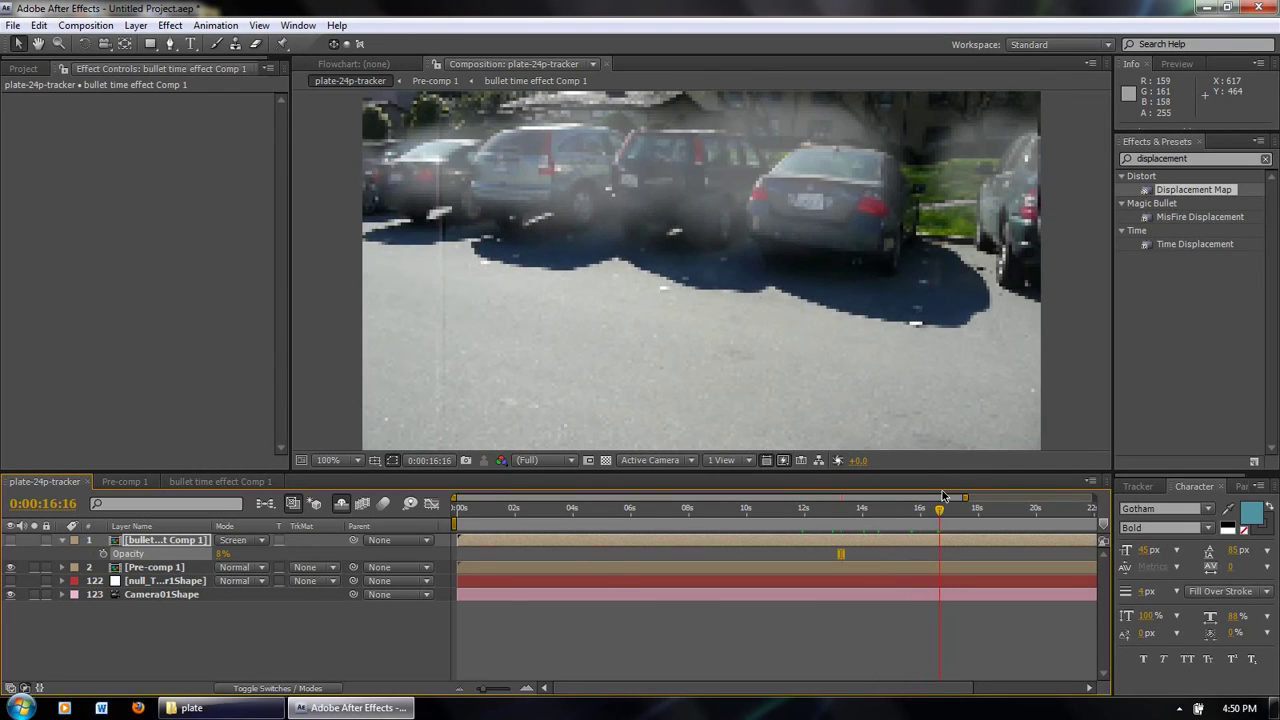
- Raise Pre-comp 1's Max Vertical Displacement to 50 and lower Particular's Sphere Feather to about 23
{"action": "left_click", "coordinate": [151, 568]}
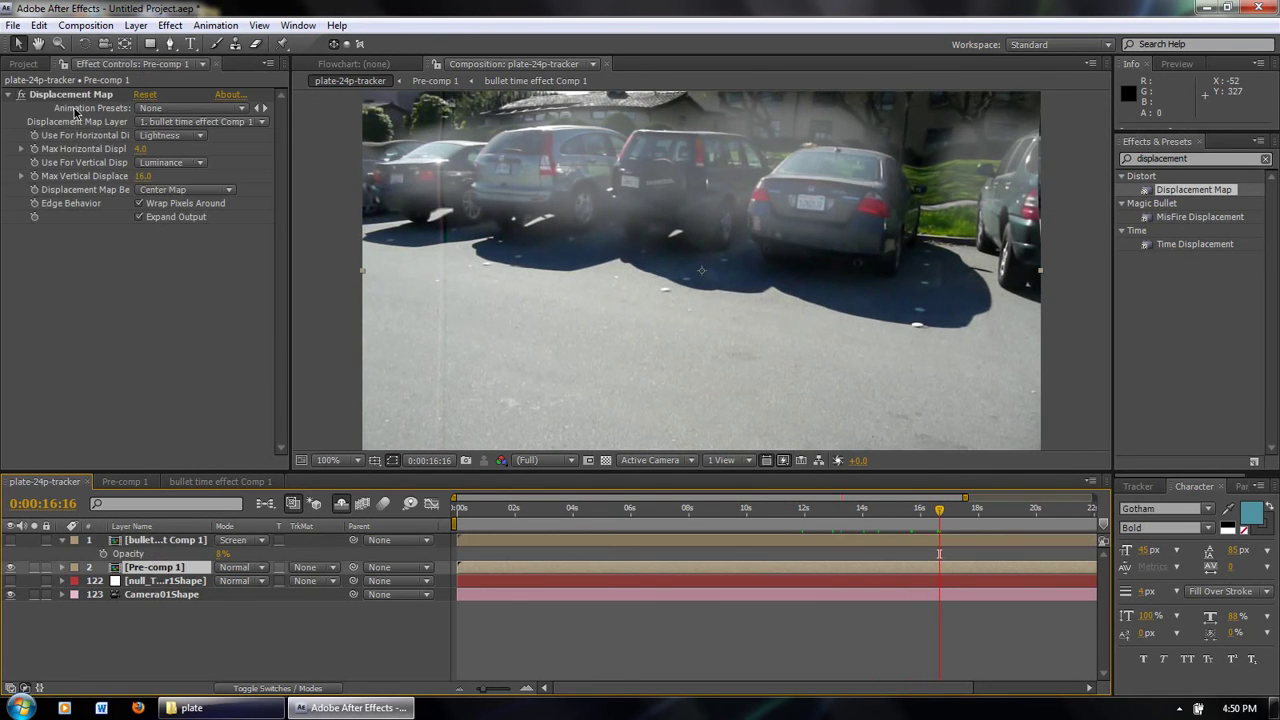
{"action": "left_click_drag", "start_coordinate": [143, 178], "coordinate": [168, 170]}
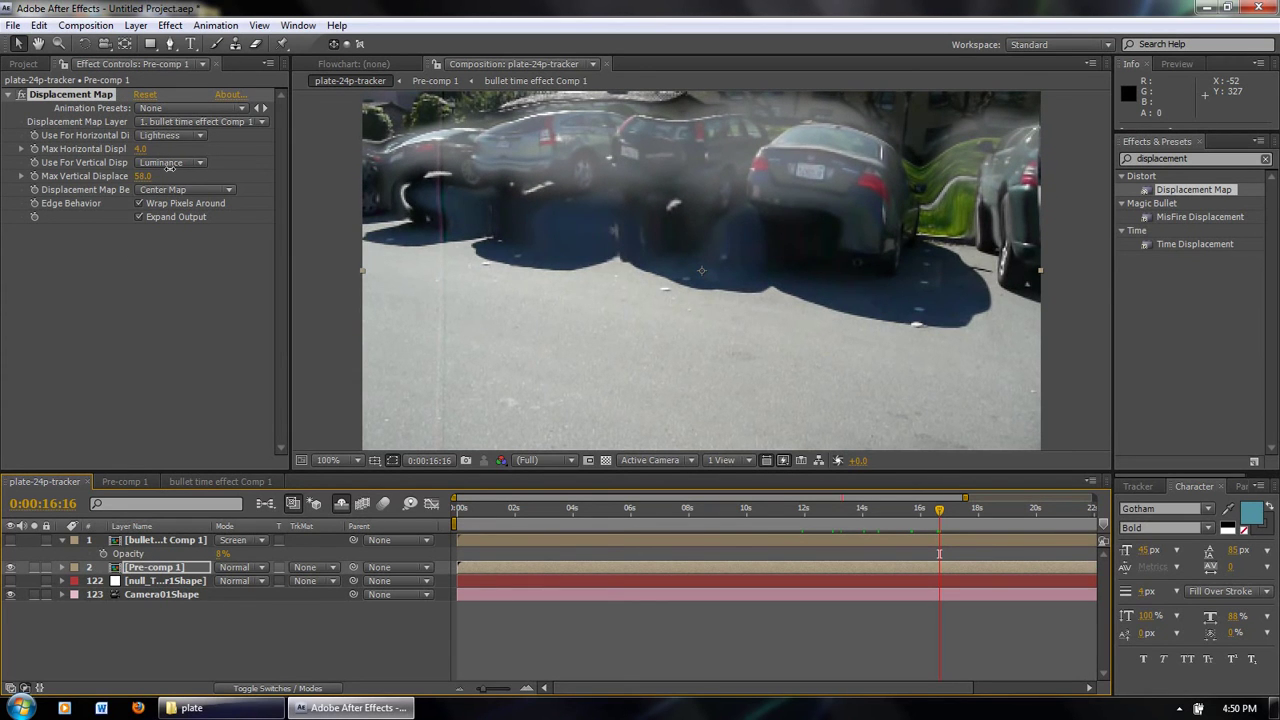
{"action": "left_click", "coordinate": [273, 434]}
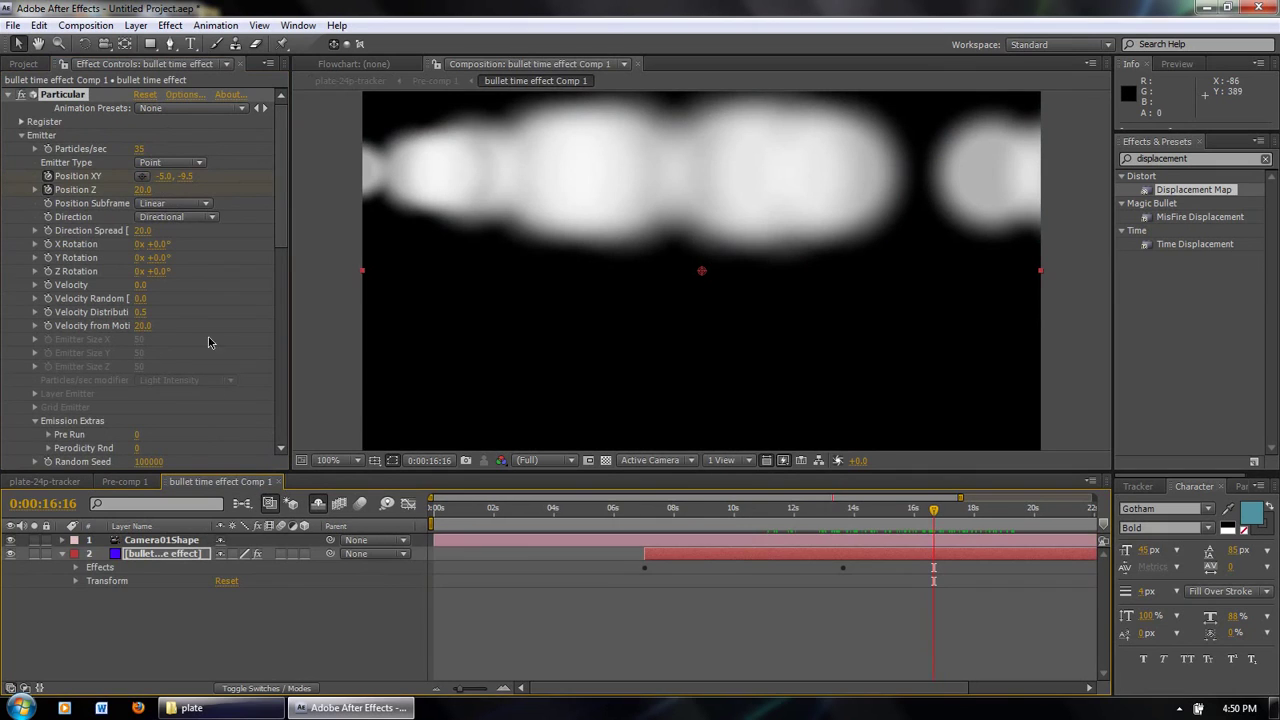
{"action": "left_click_drag", "start_coordinate": [281, 212], "coordinate": [280, 296]}
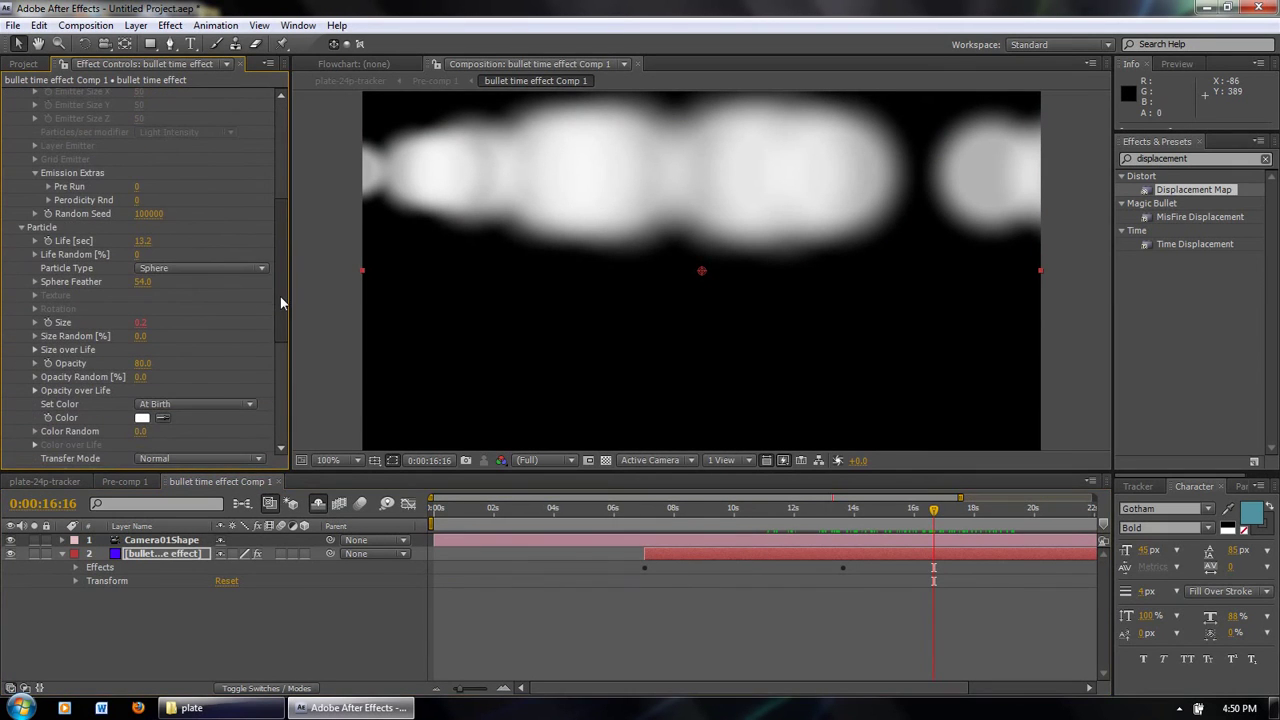
{"action": "left_click_drag", "start_coordinate": [142, 282], "coordinate": [125, 288]}
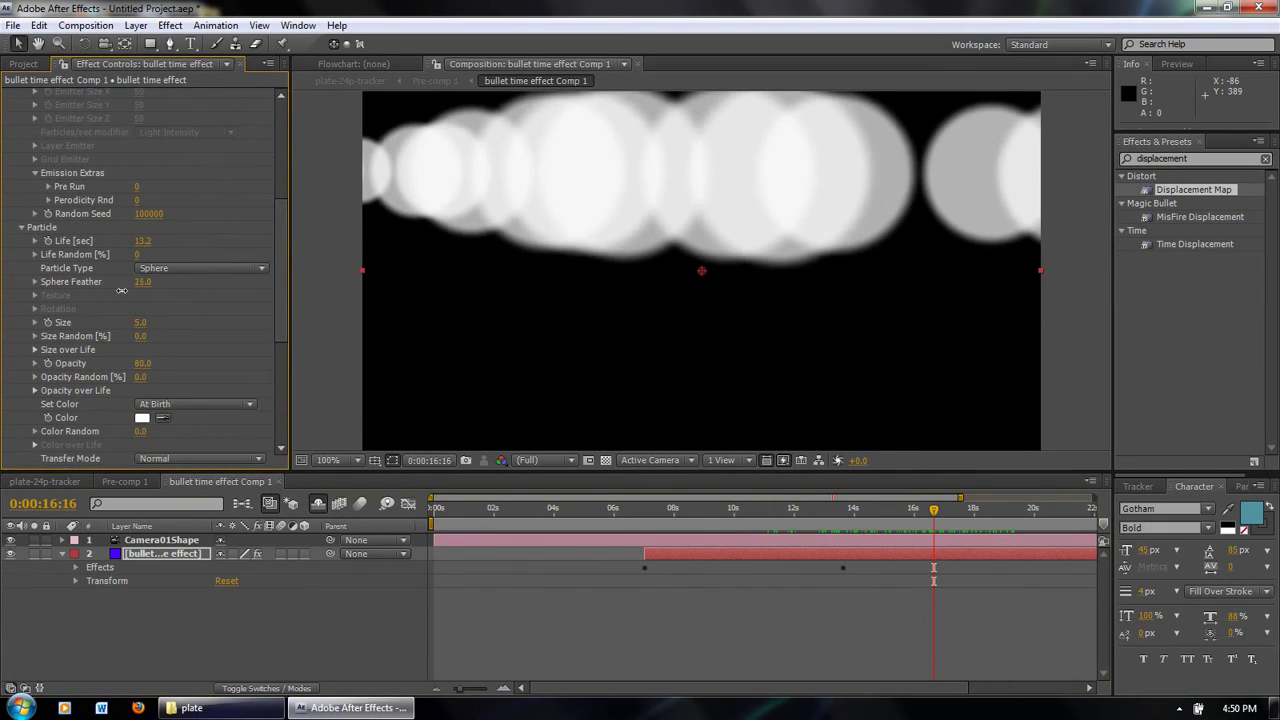
- In plate-24p-tracker, settle on the frame where the man kneels at 0:00:13:08
{"action": "left_click", "coordinate": [45, 481]}
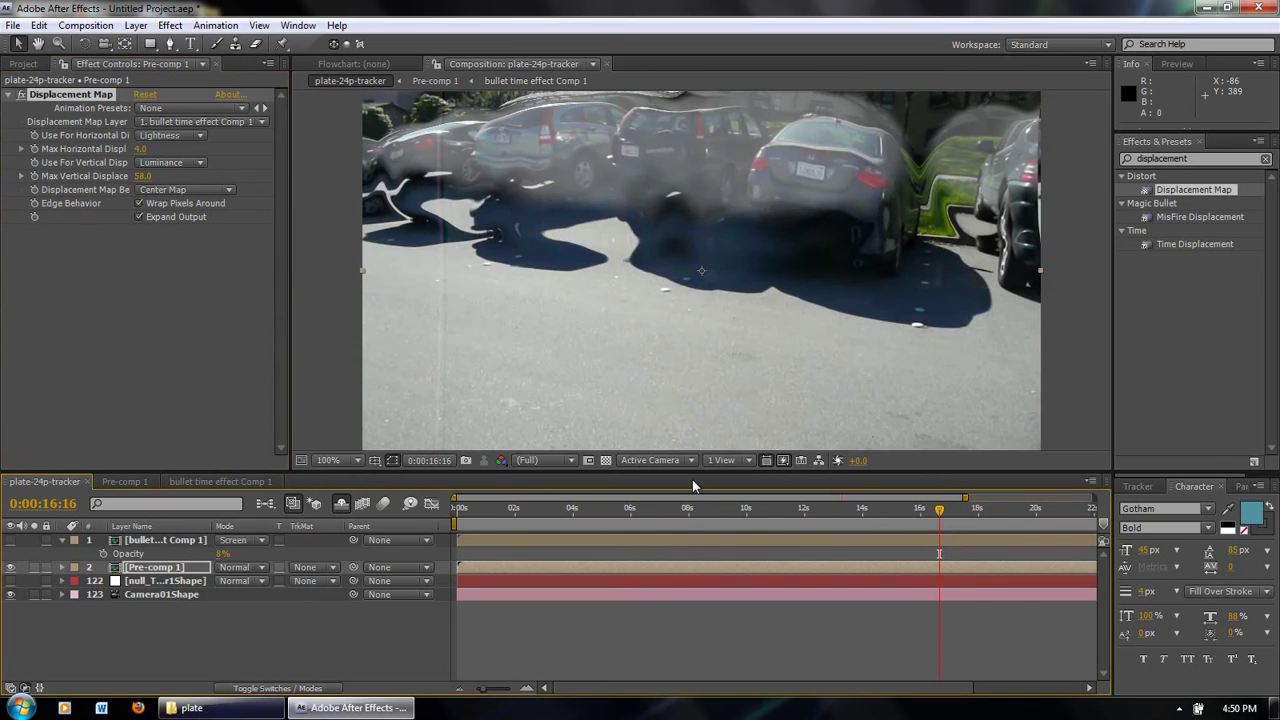
{"action": "left_click_drag", "start_coordinate": [937, 514], "coordinate": [864, 527]}
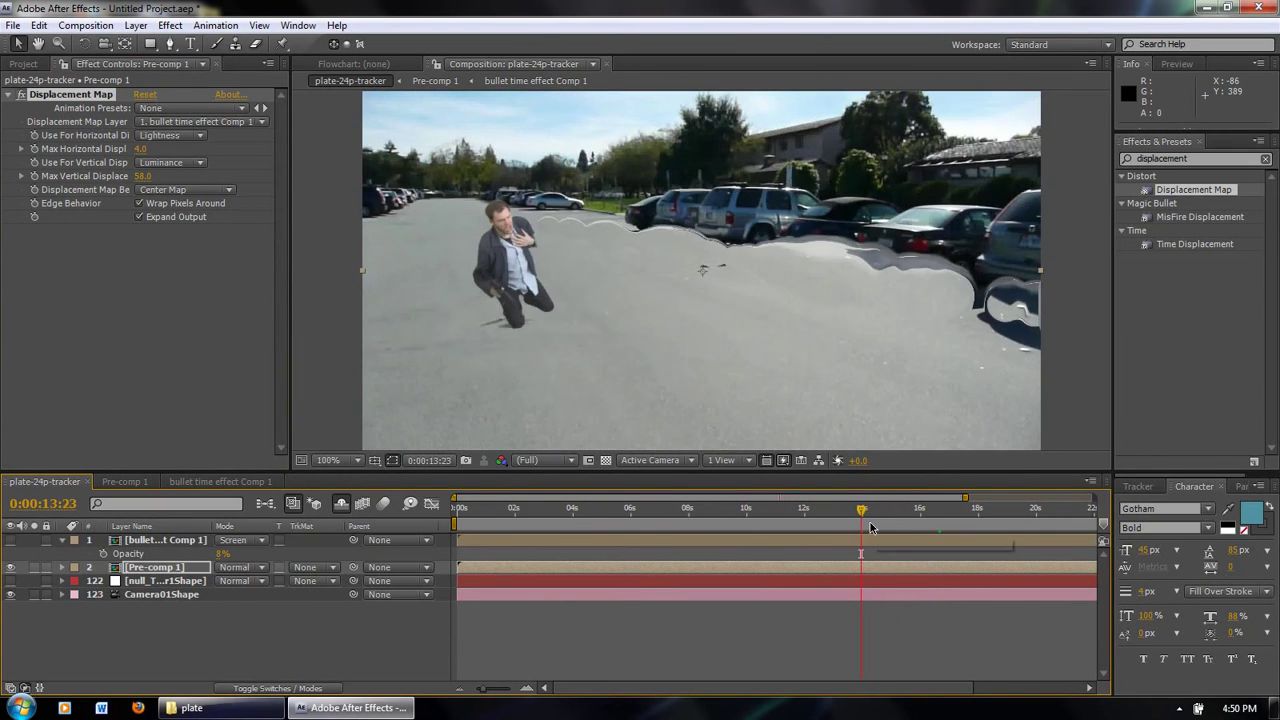
{"action": "left_click_drag", "start_coordinate": [850, 515], "coordinate": [843, 515]}
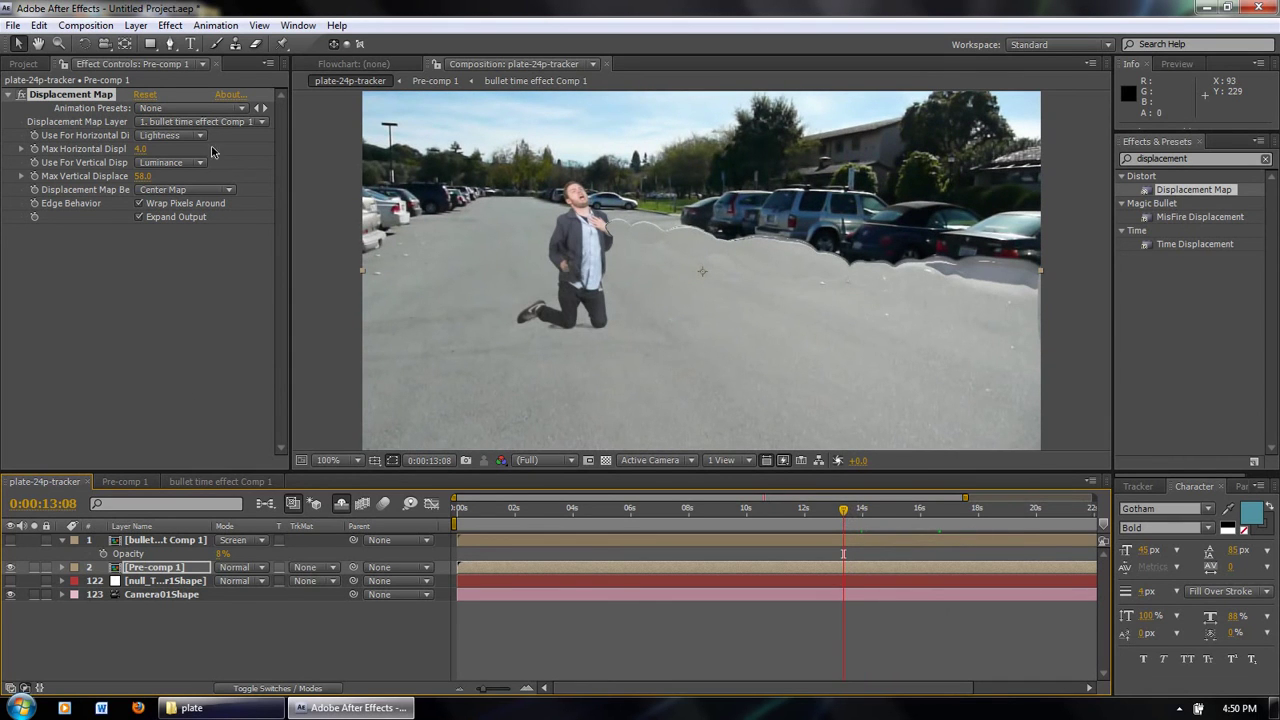
{"action": "left_click", "coordinate": [204, 477]}
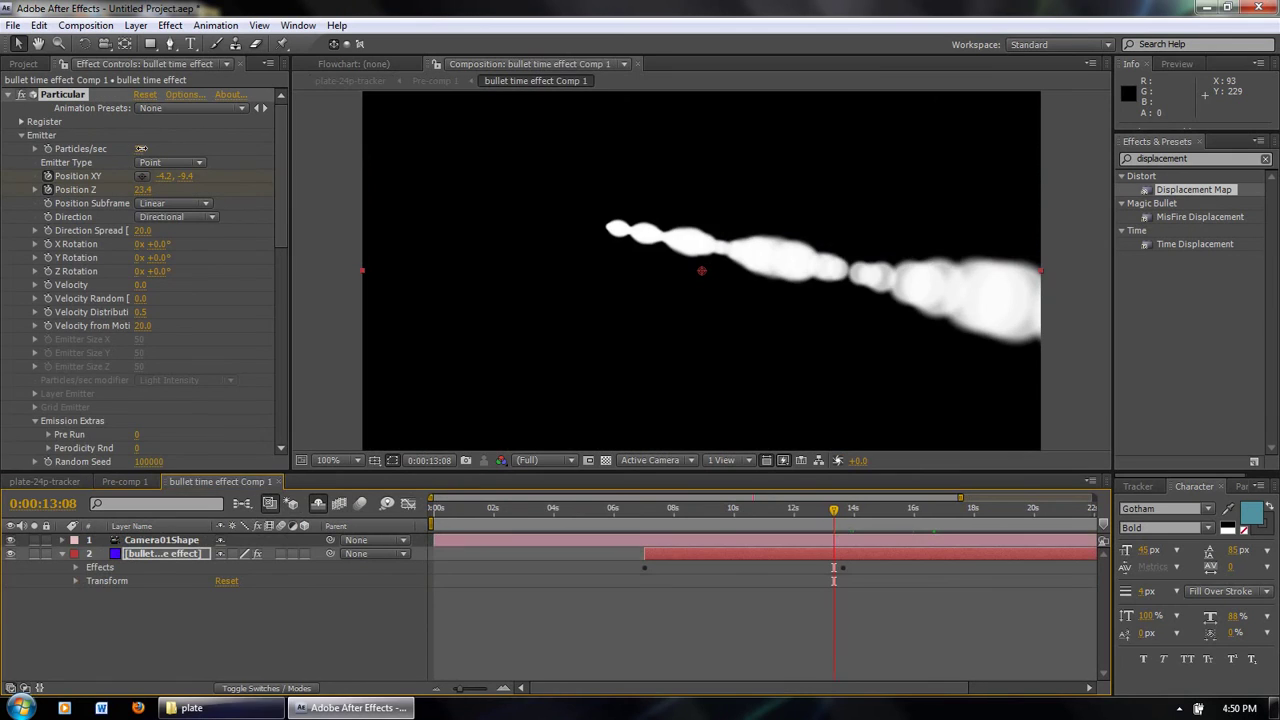
- Set Particular's Particles/sec to 25, then 23, and preview the trail at a later frame
{"action": "left_click", "coordinate": [142, 149]}
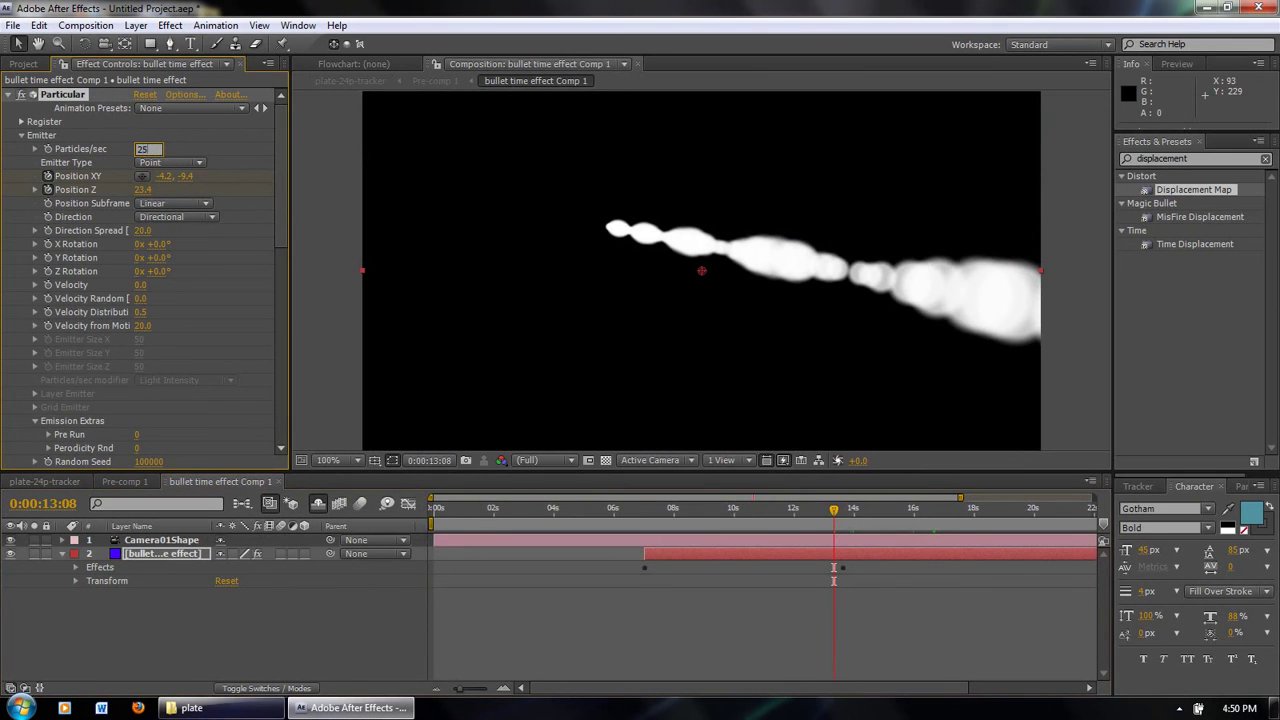
{"action": "key", "text": "Return"}
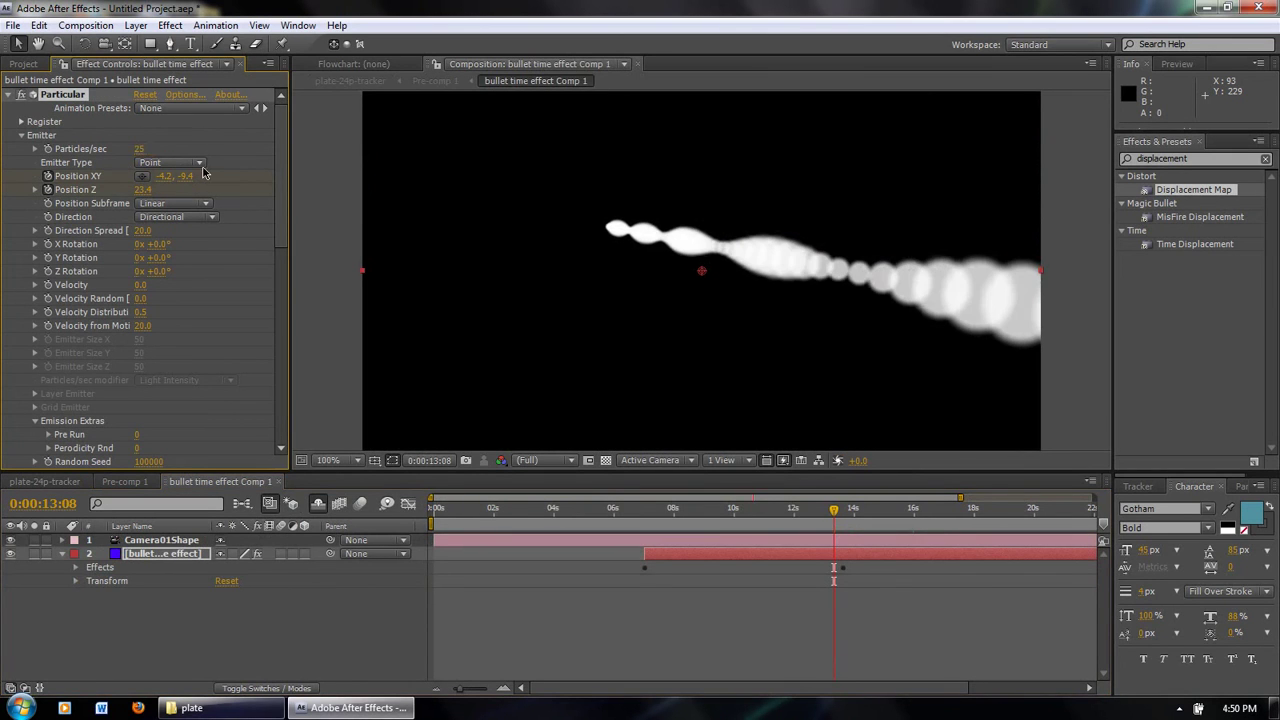
{"action": "left_click", "coordinate": [137, 152]}
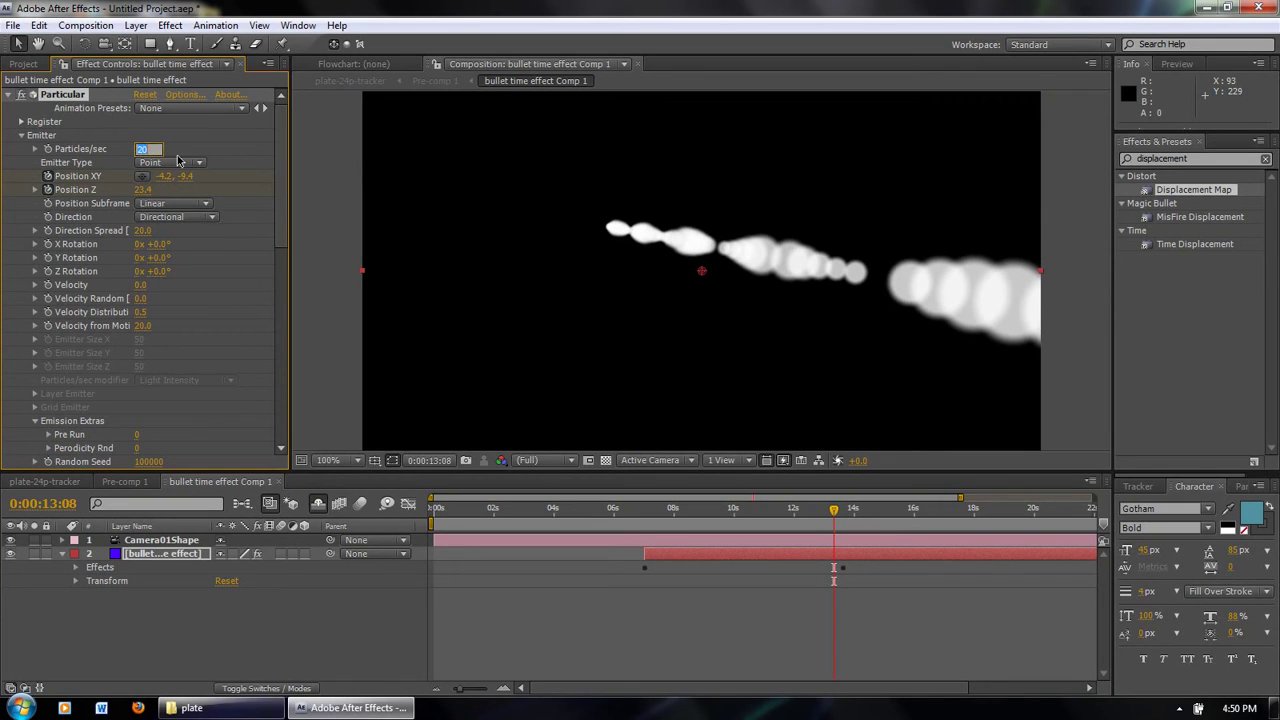
{"action": "key", "text": "Return"}
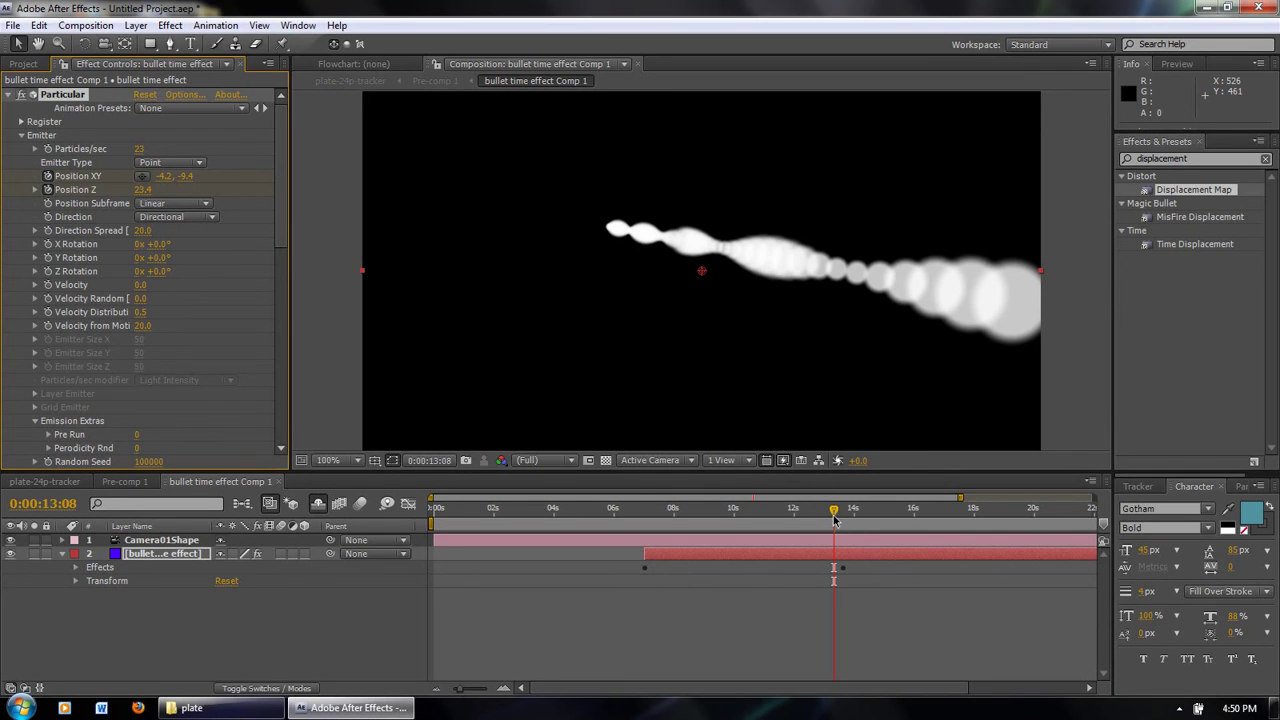
{"action": "left_click_drag", "start_coordinate": [834, 517], "coordinate": [816, 497]}
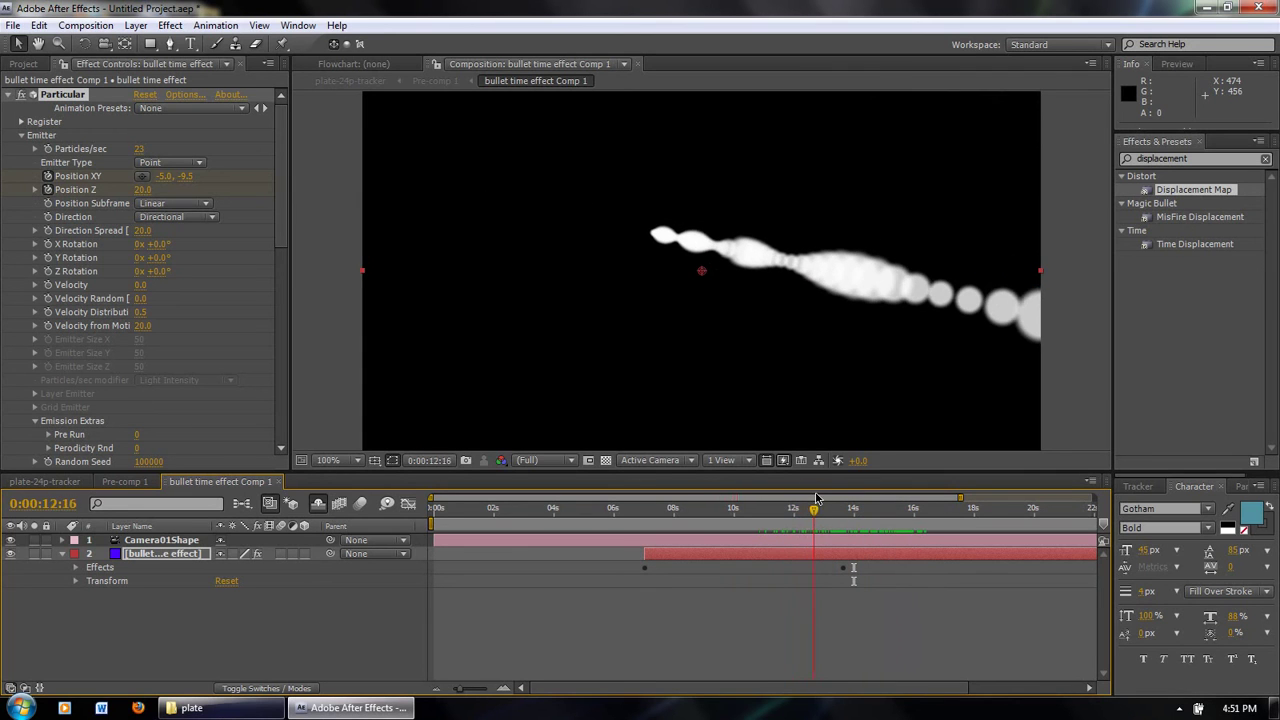
{"action": "left_click", "coordinate": [50, 481]}
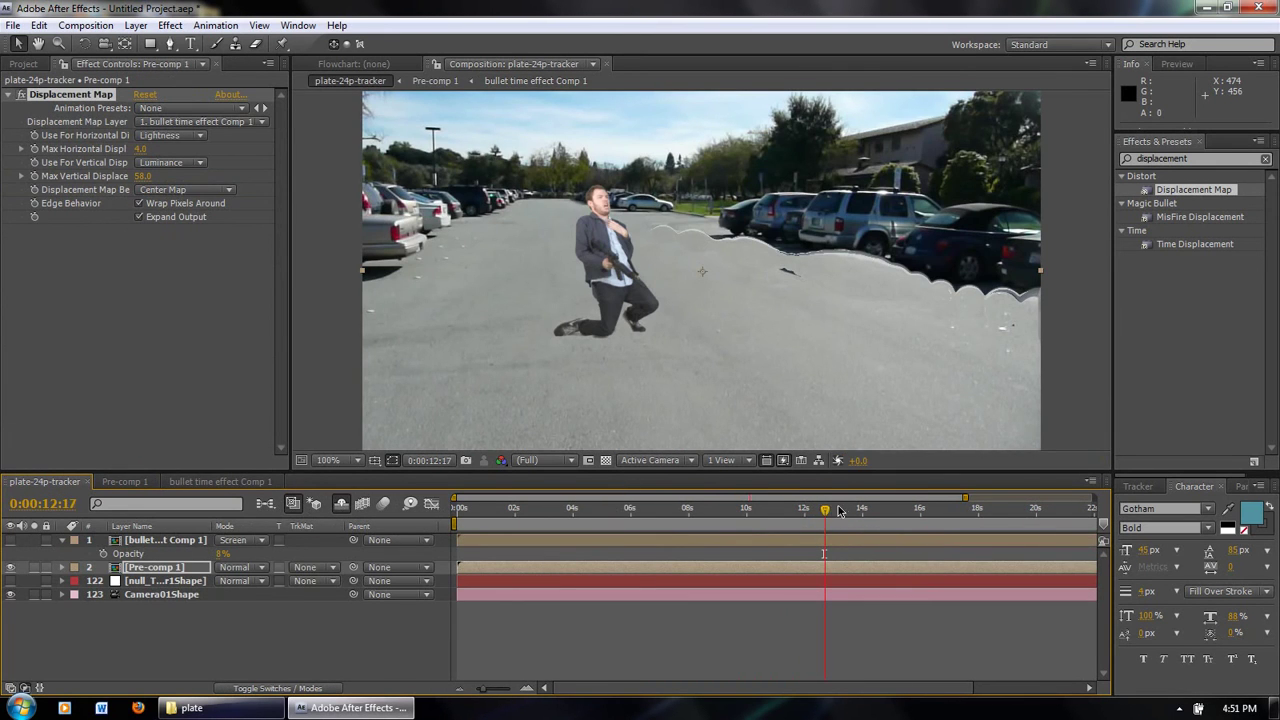
{"action": "key", "text": "space"}
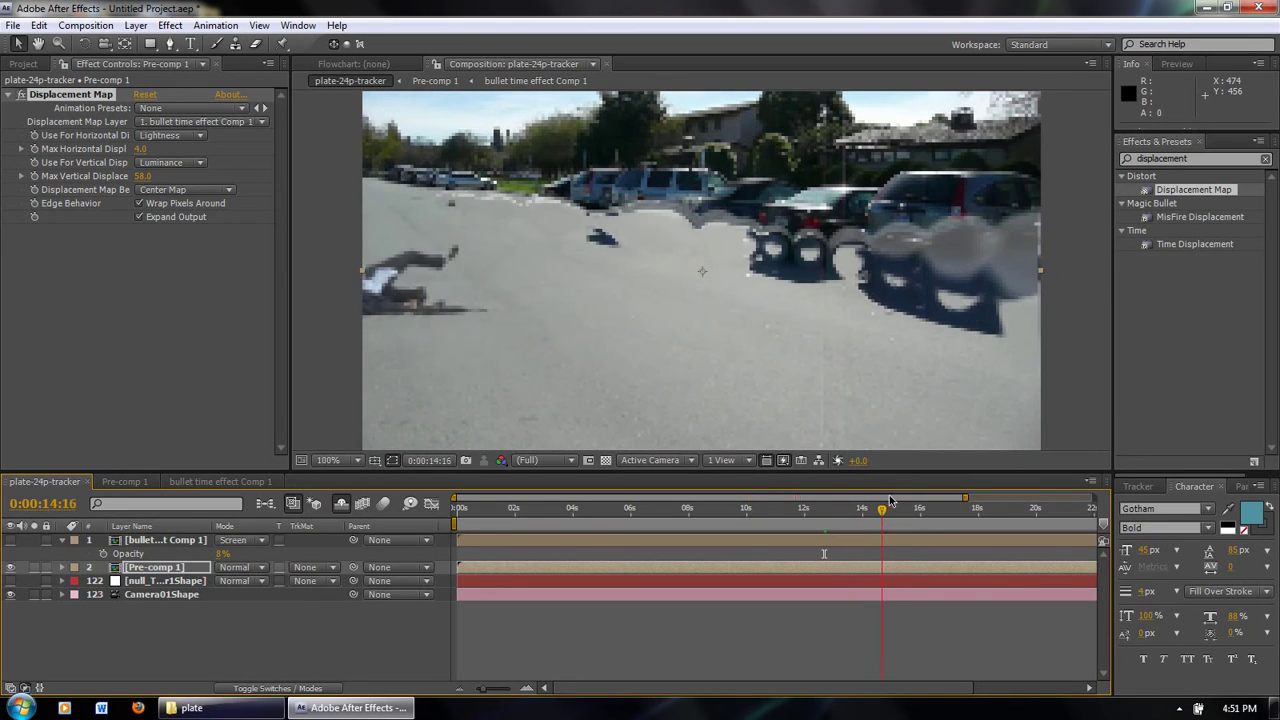
{"action": "left_click", "coordinate": [890, 500]}
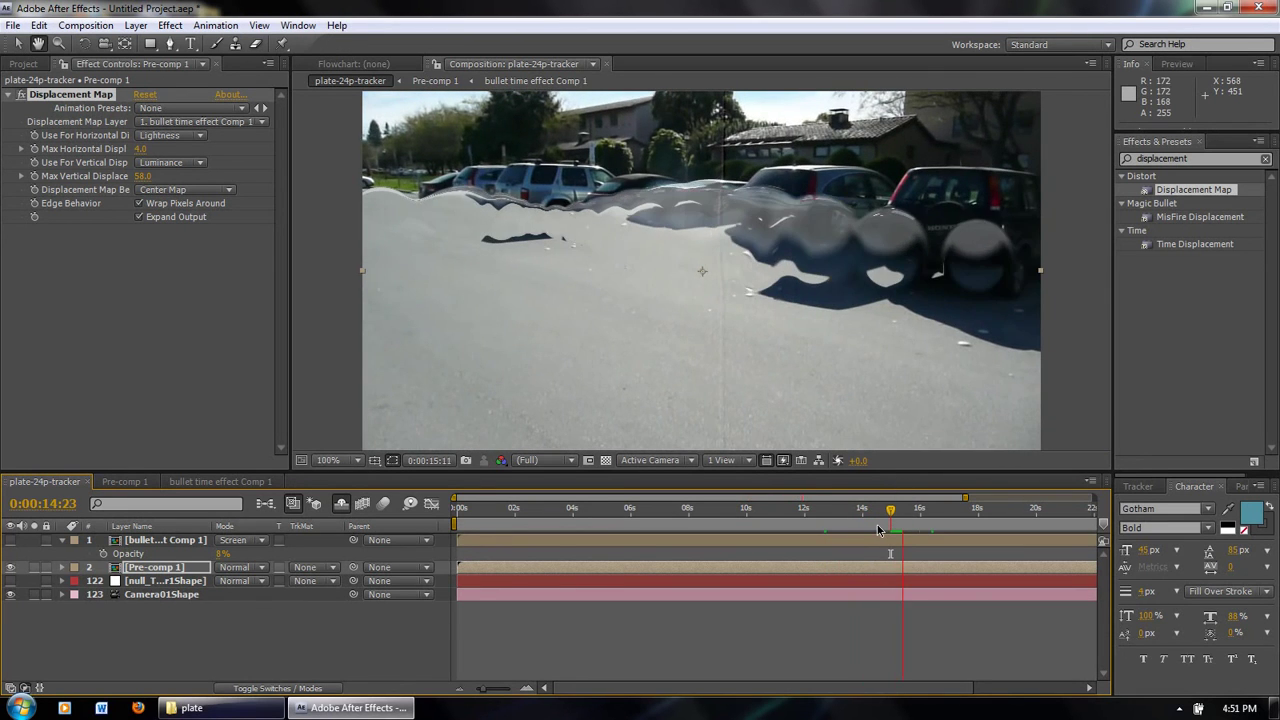
{"action": "left_click", "coordinate": [548, 461]}
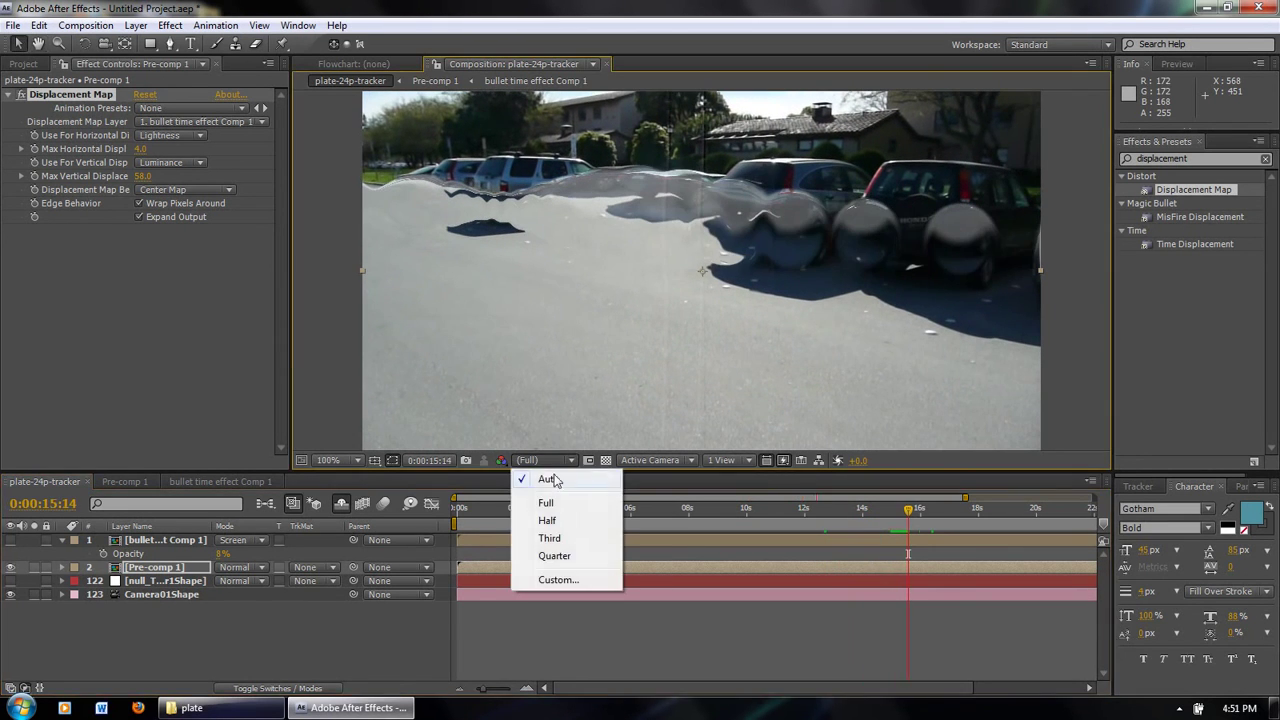
{"action": "left_click", "coordinate": [547, 520]}
{"action": "left_click", "coordinate": [862, 510]}
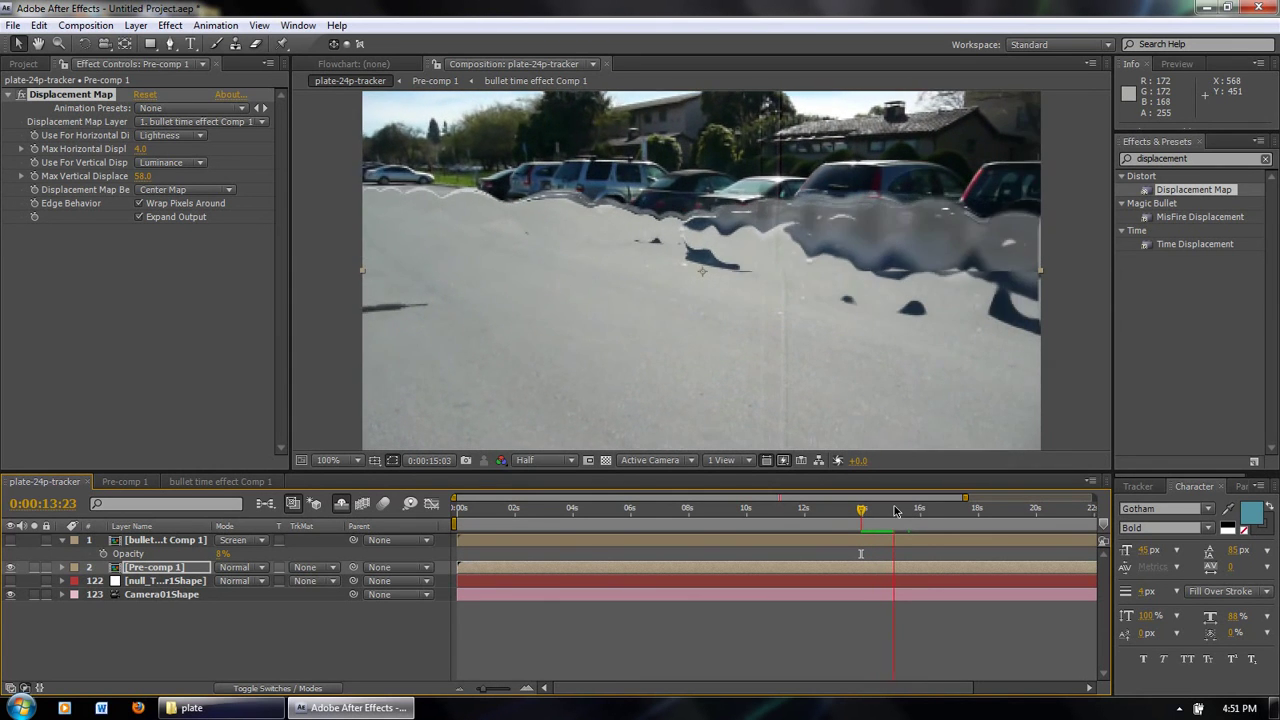
{"action": "key", "text": "space"}
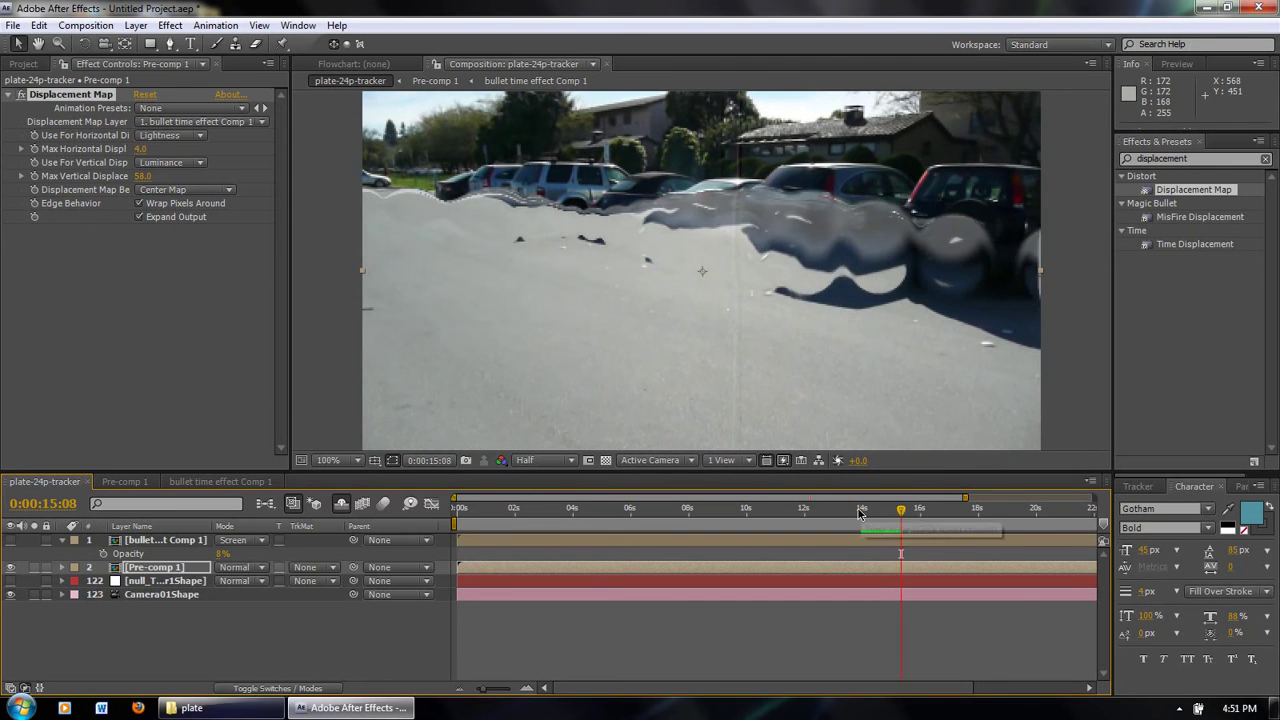
{"action": "left_click", "coordinate": [860, 510]}
{"action": "key", "text": "space"}
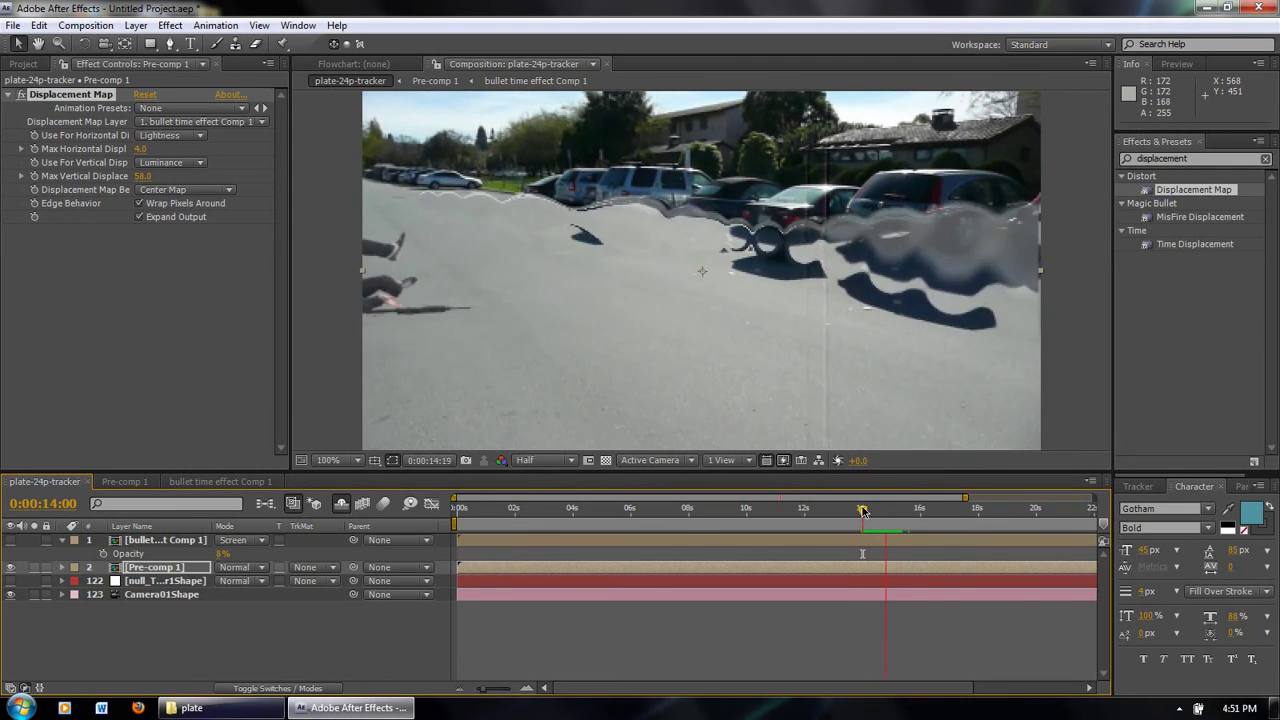
- Turn on the bullet time effect Comp 1 layer and play a preview from 12:20
{"action": "left_click", "coordinate": [43, 541]}
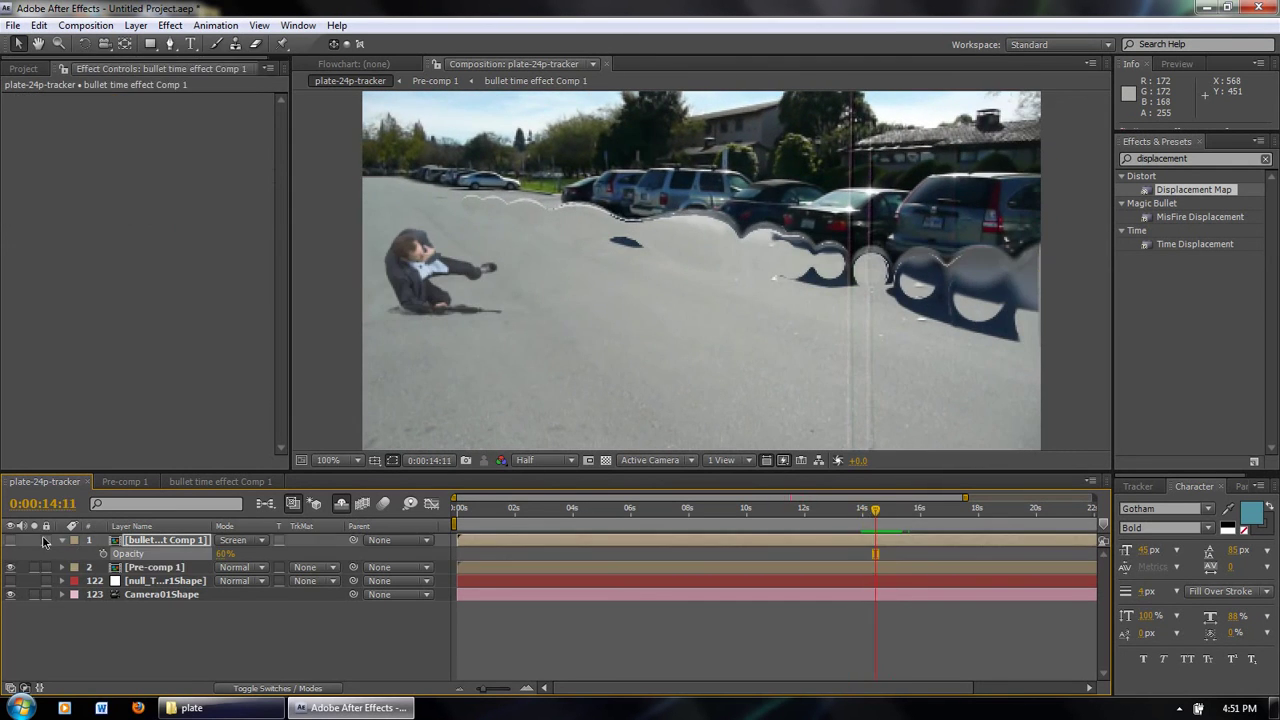
{"action": "left_click", "coordinate": [10, 540]}
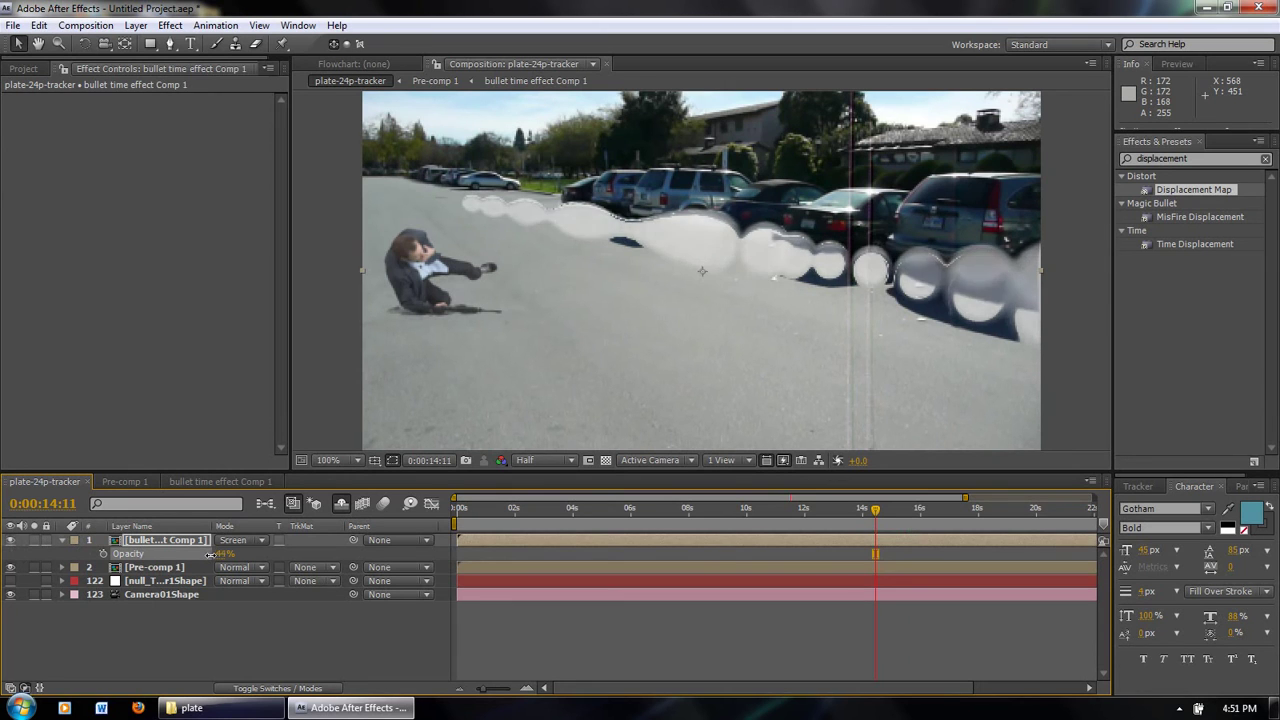
{"action": "left_click", "coordinate": [822, 512]}
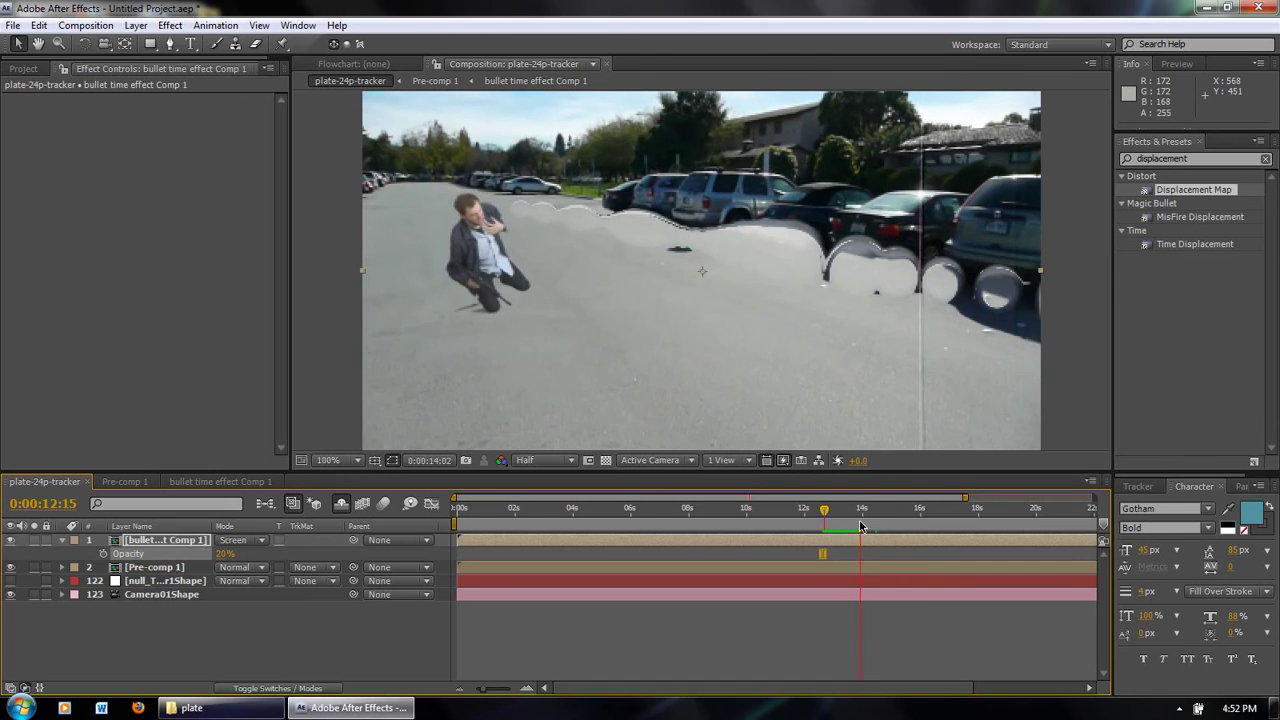
{"action": "left_click", "coordinate": [829, 511]}
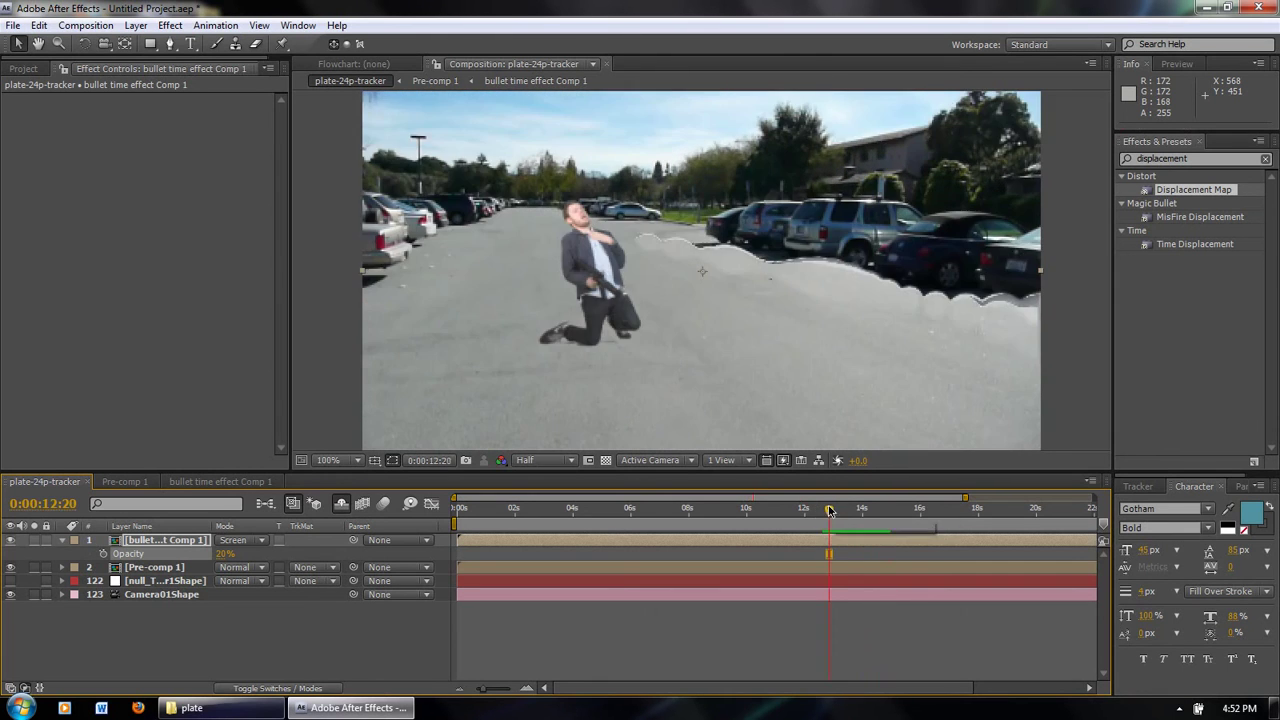
{"action": "key", "text": "space"}
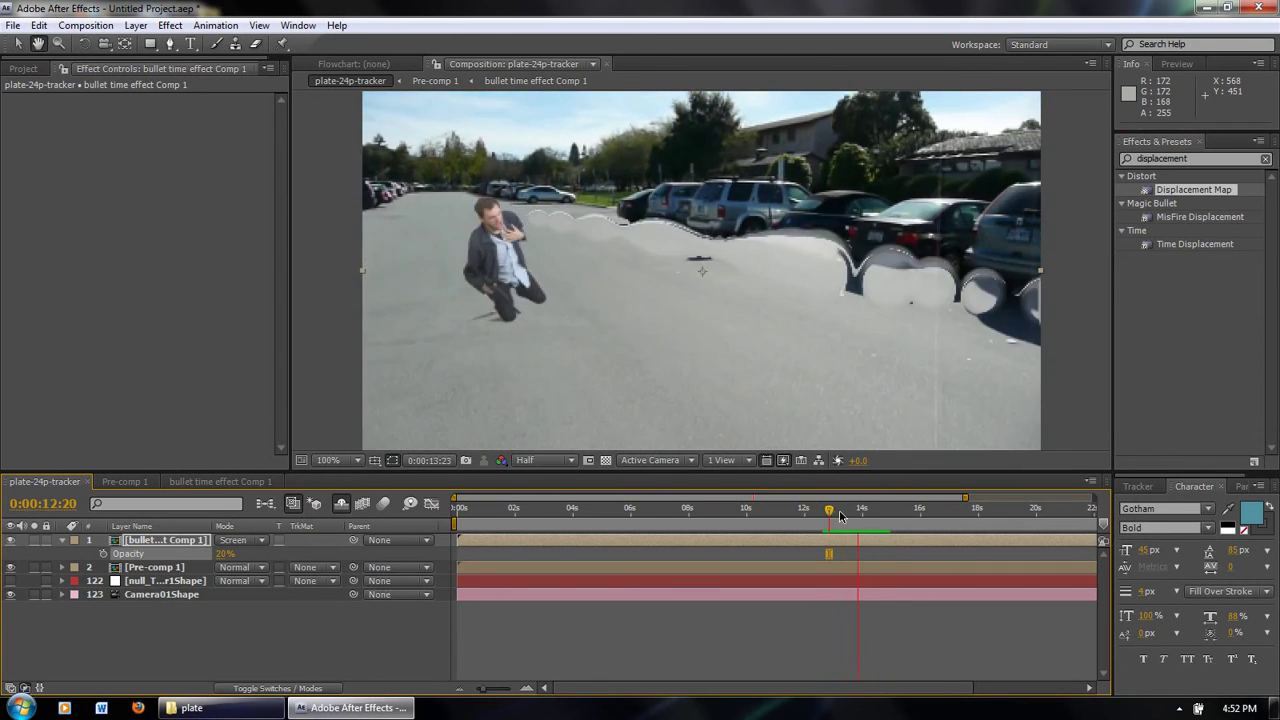
- Scrub and preview the trail between about 9:06 and 15:05
{"action": "left_click", "coordinate": [898, 508]}
{"action": "left_click_drag", "start_coordinate": [896, 508], "coordinate": [831, 530]}
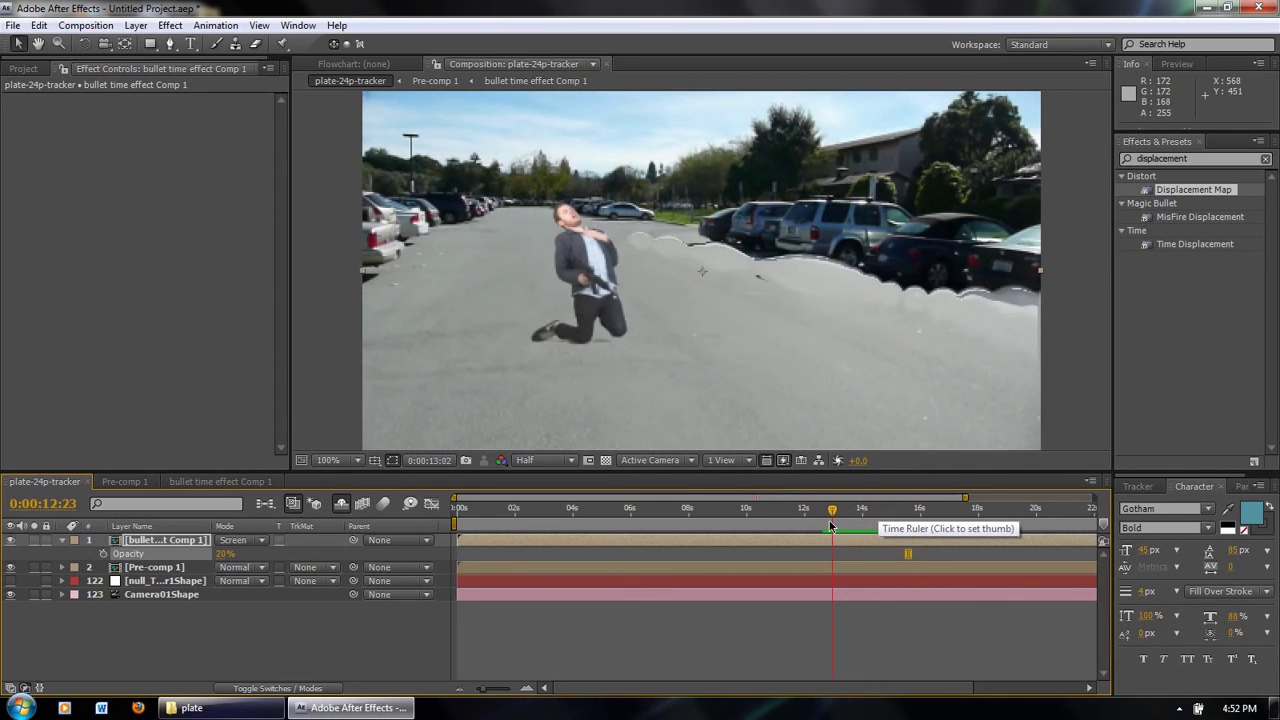
{"action": "key", "text": "space"}
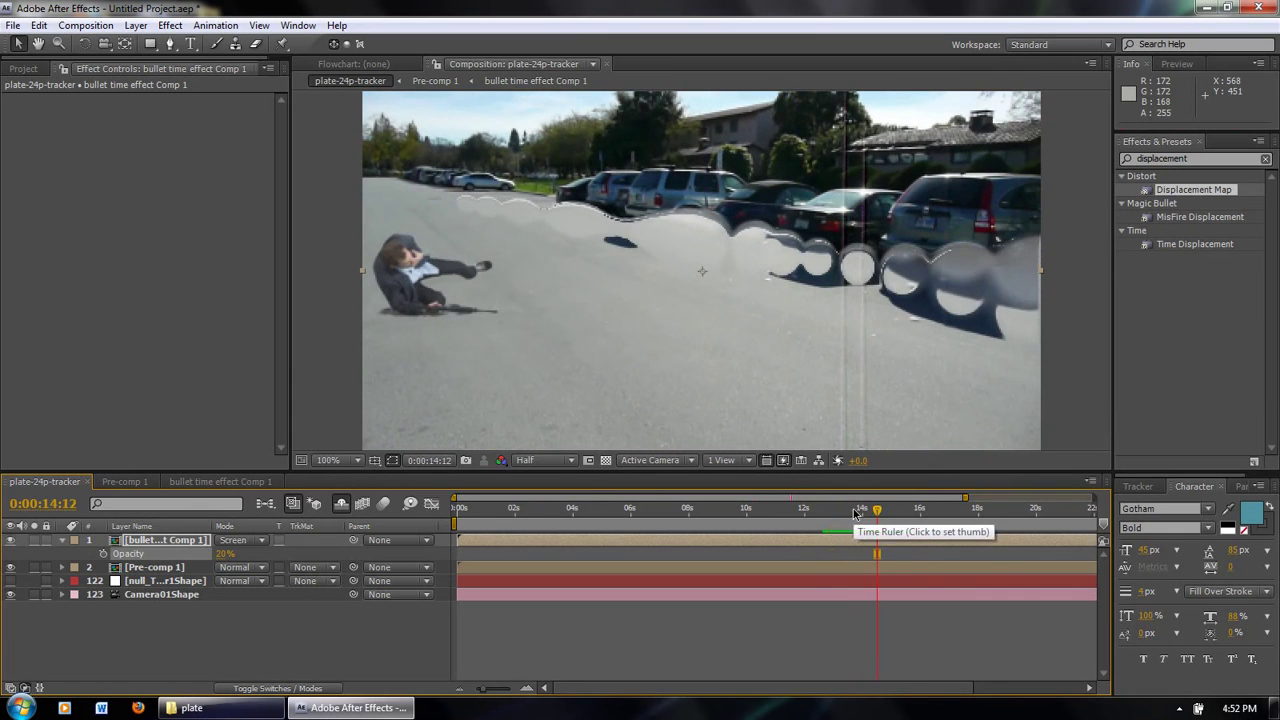
{"action": "left_click", "coordinate": [861, 511]}
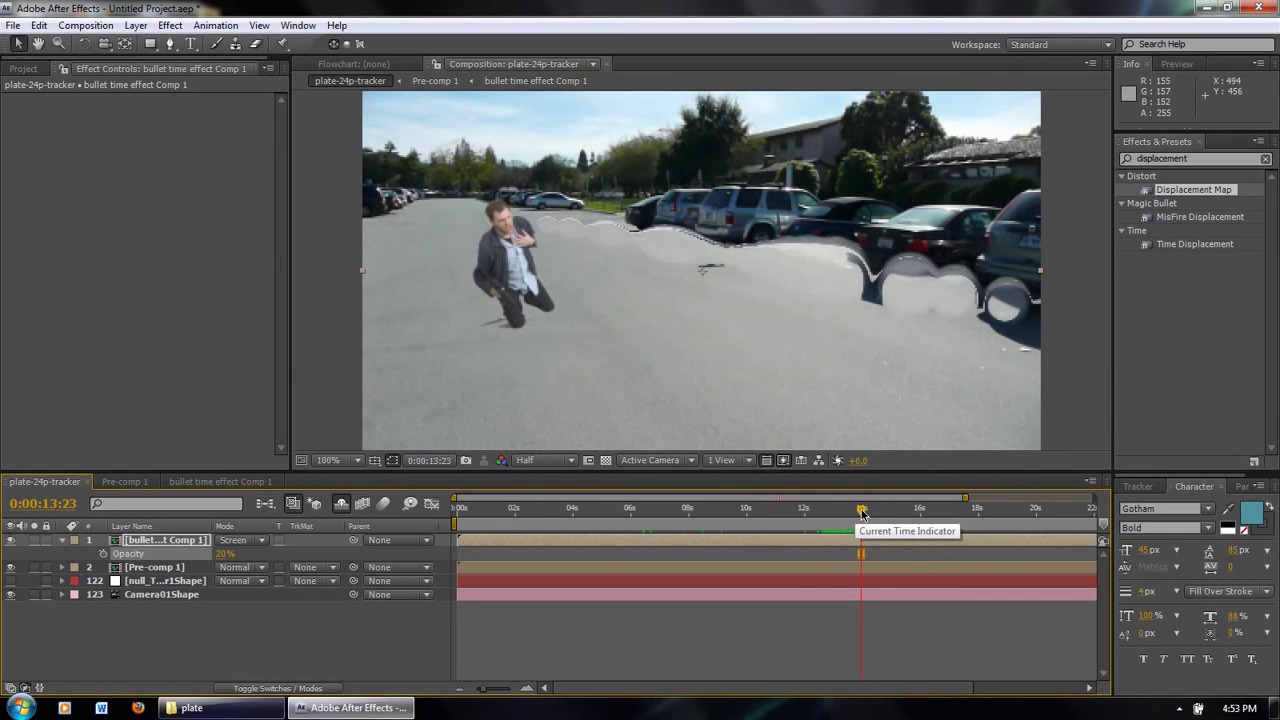
{"action": "left_click_drag", "start_coordinate": [862, 514], "coordinate": [753, 517]}
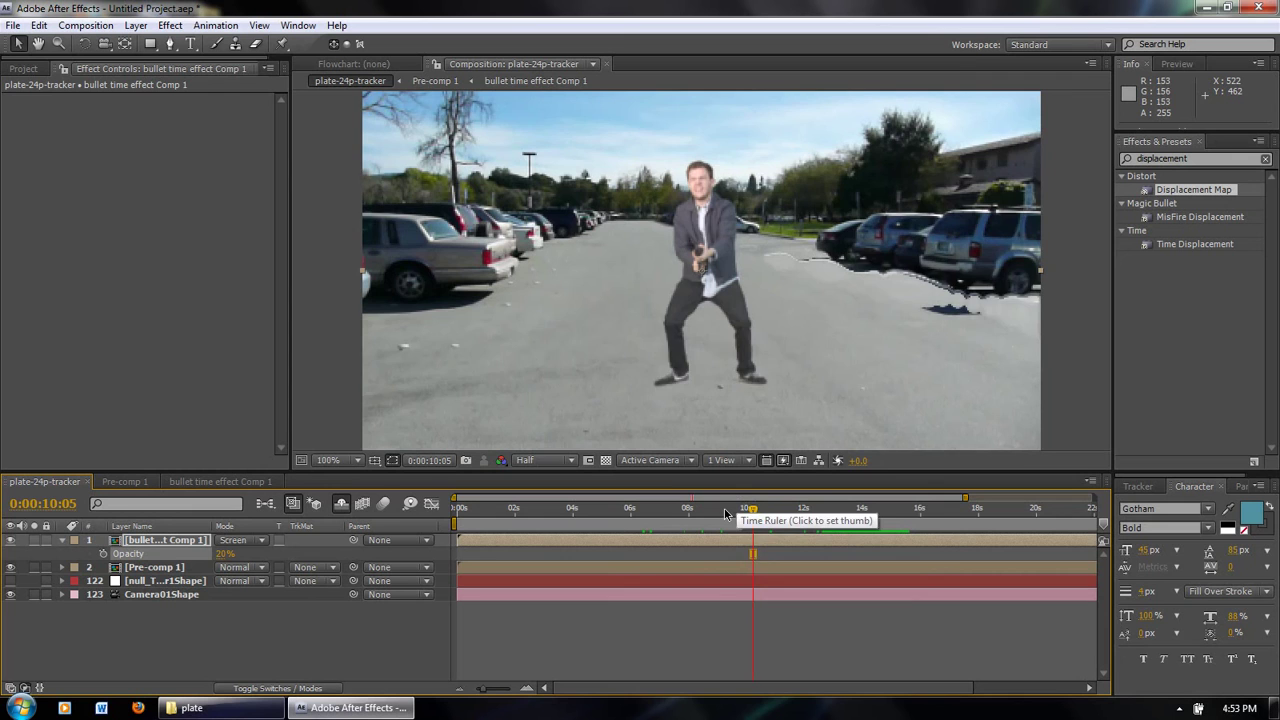
{"action": "left_click", "coordinate": [725, 510]}
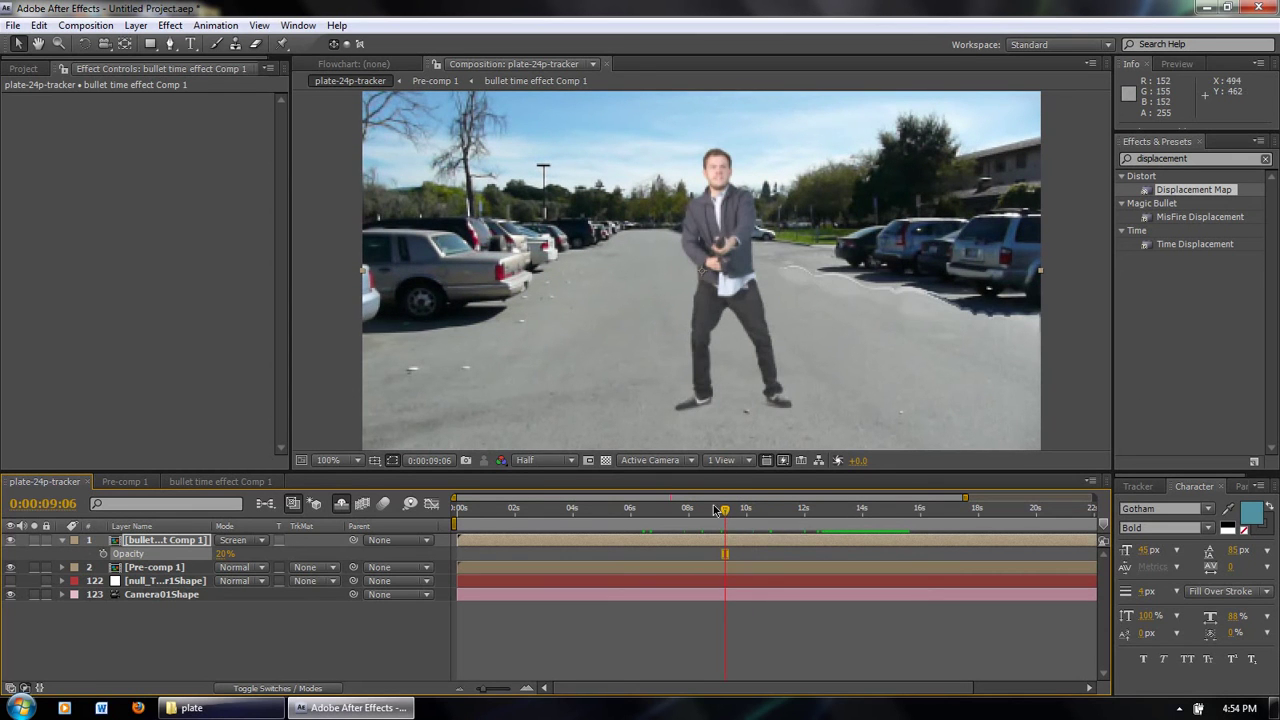
{"action": "left_click_drag", "start_coordinate": [709, 513], "coordinate": [767, 514]}
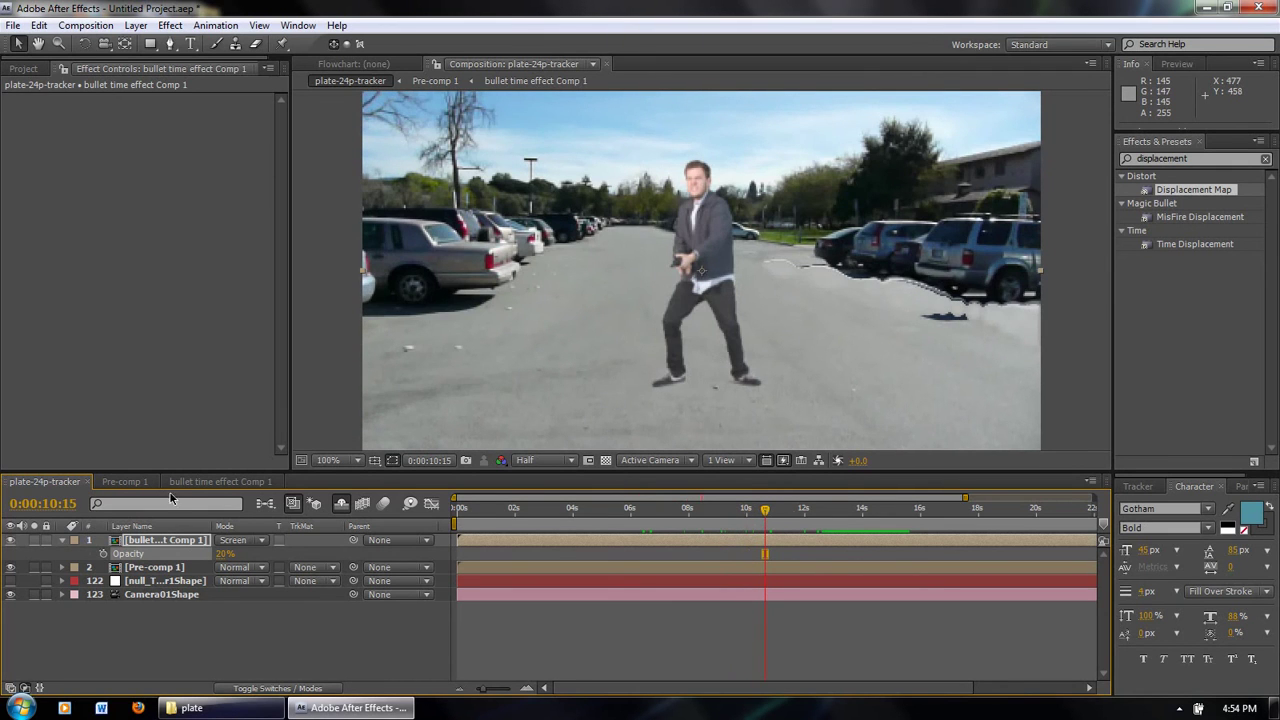
{"action": "left_click", "coordinate": [124, 482]}
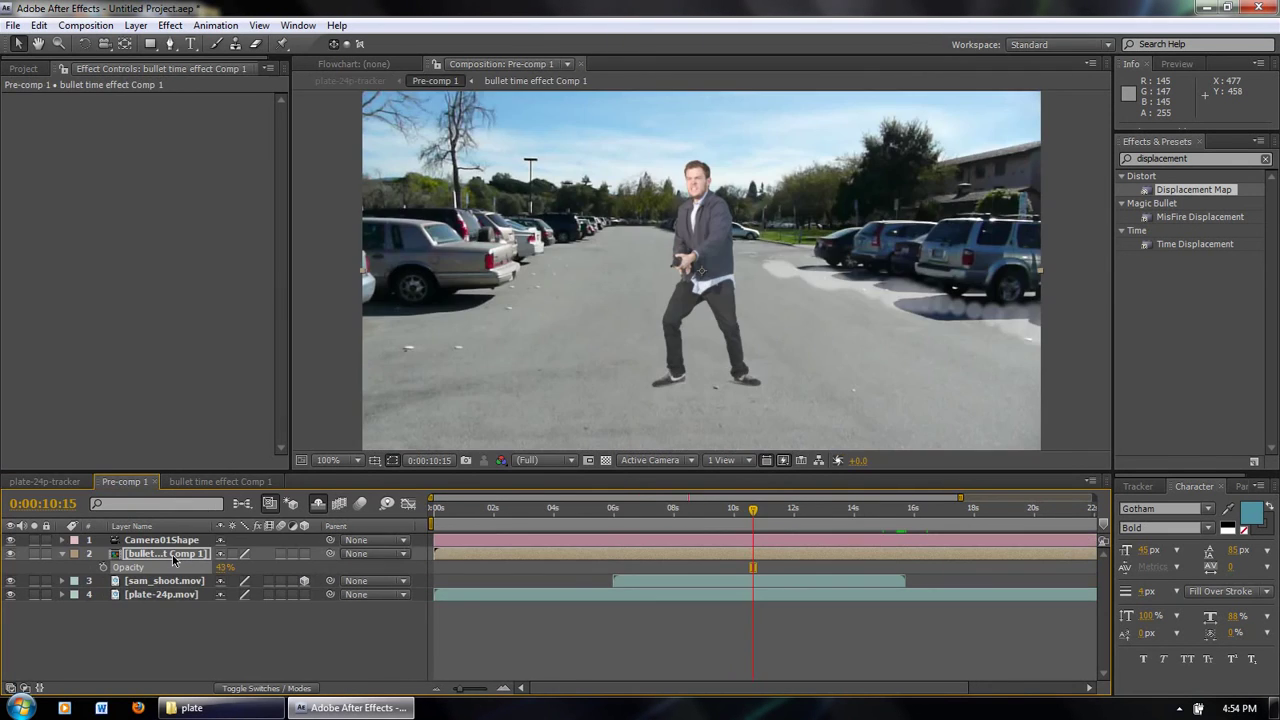
{"action": "left_click", "coordinate": [166, 582]}
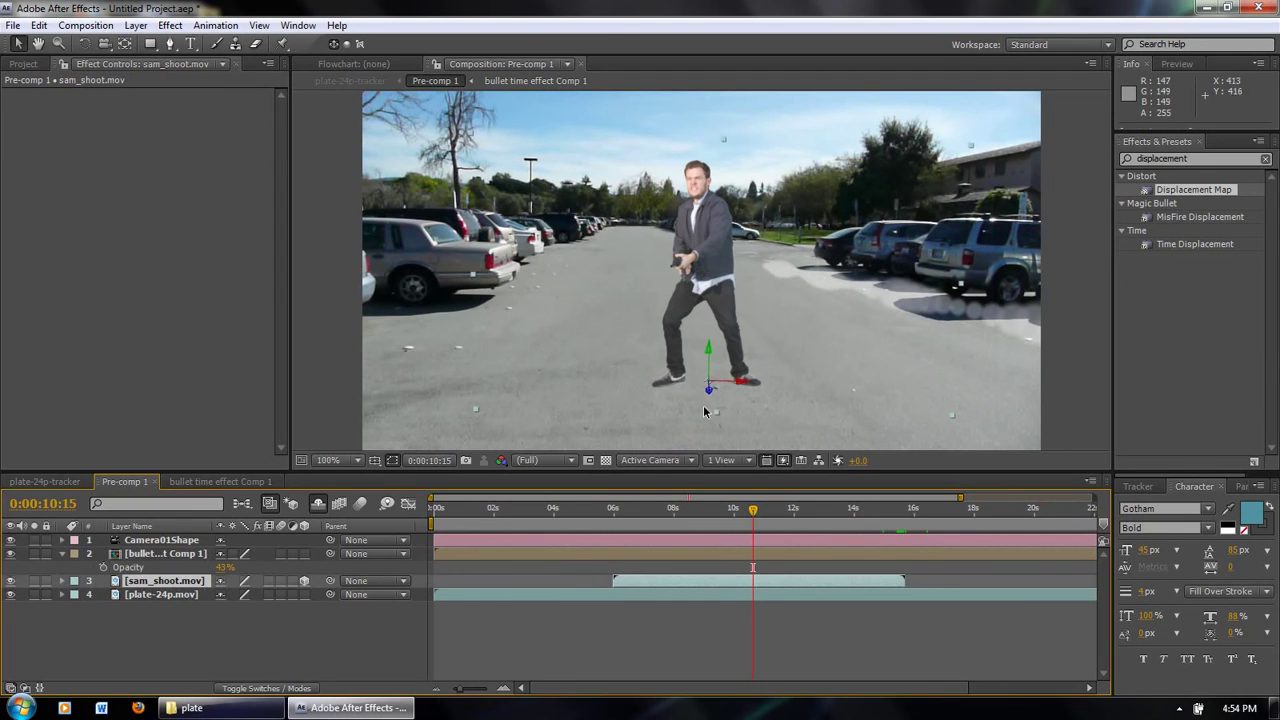
{"action": "key", "text": "w"}
{"action": "left_click_drag", "start_coordinate": [710, 350], "coordinate": [706, 386]}
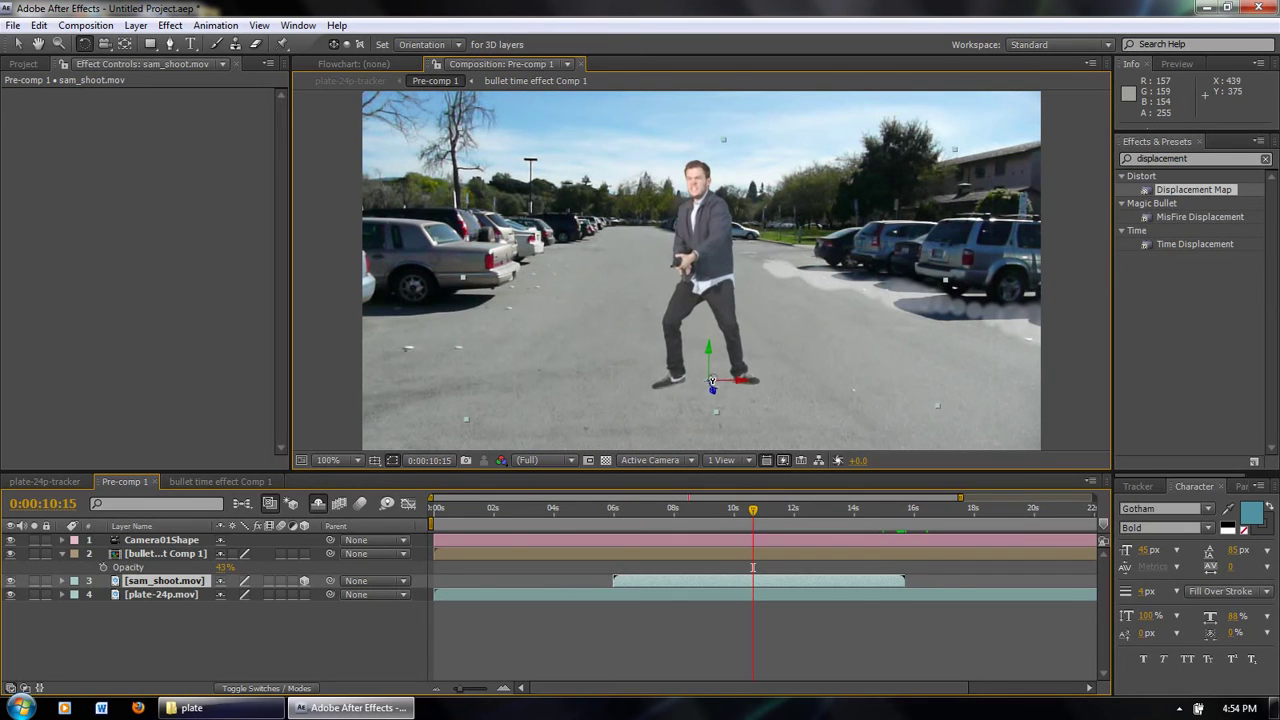
{"action": "left_click", "coordinate": [45, 482]}
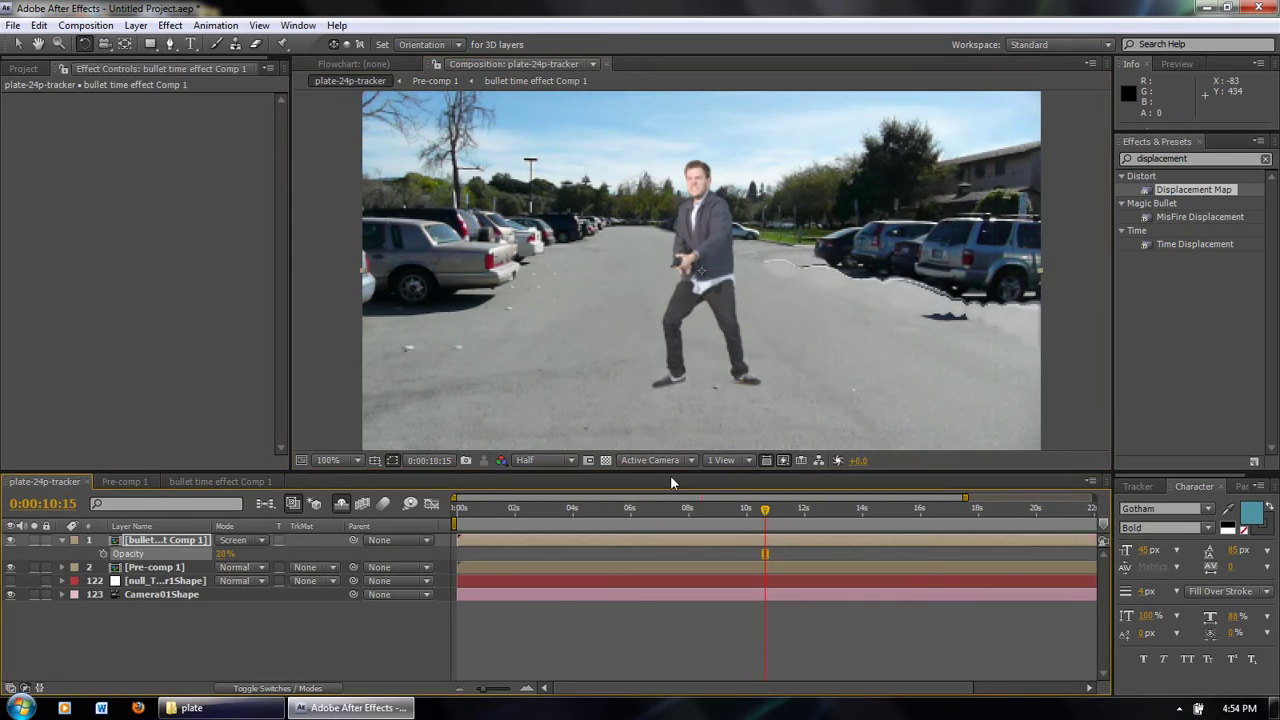
{"action": "left_click_drag", "start_coordinate": [766, 513], "coordinate": [690, 525]}
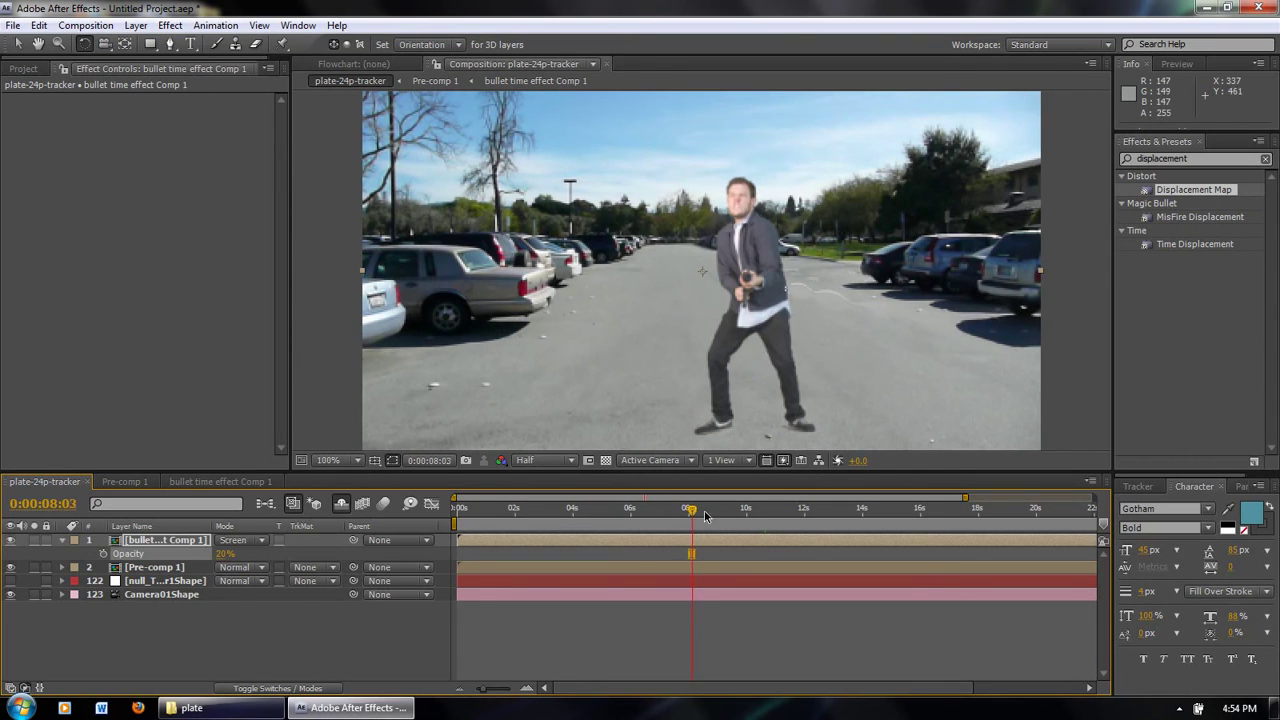
{"action": "mouse_move", "coordinate": [701, 516]}
{"action": "left_mouse_down"}
{"action": "mouse_move", "coordinate": [746, 516]}
{"action": "mouse_move", "coordinate": [688, 516]}
{"action": "left_mouse_up"}
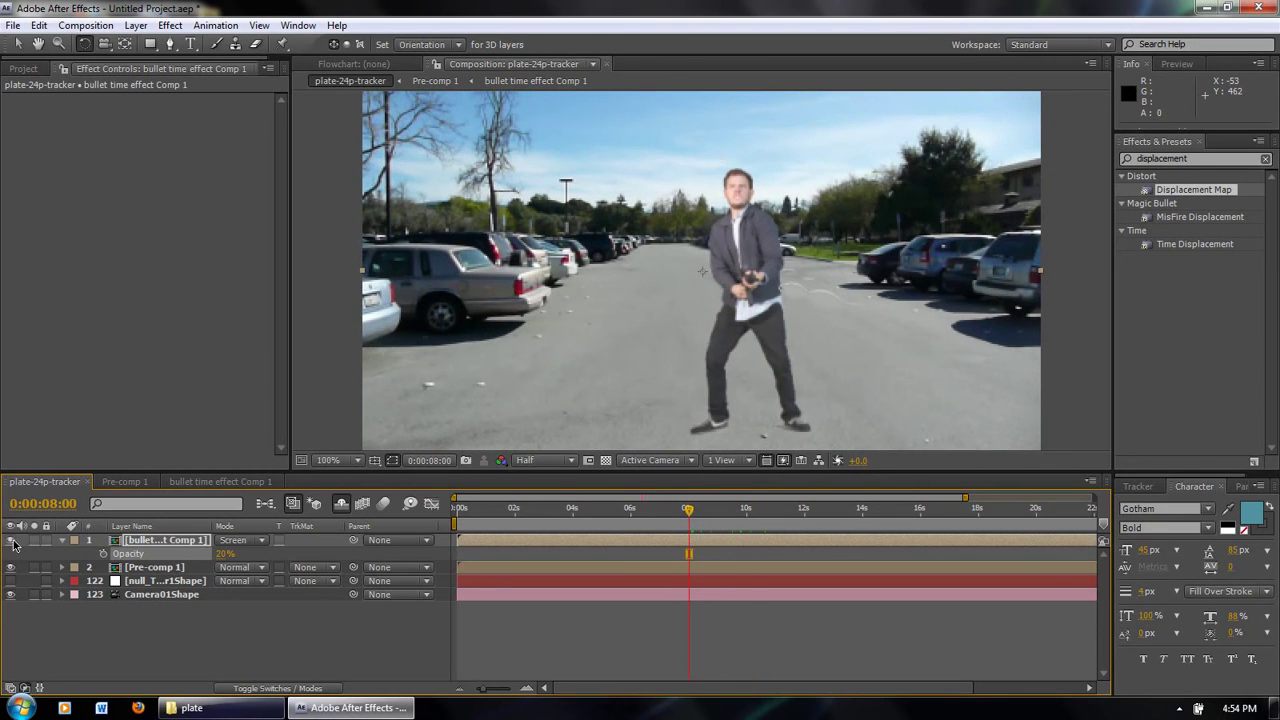
- Create a full-frame yellow F4FF3E solid named bullet back
{"action": "left_click", "coordinate": [134, 26]}
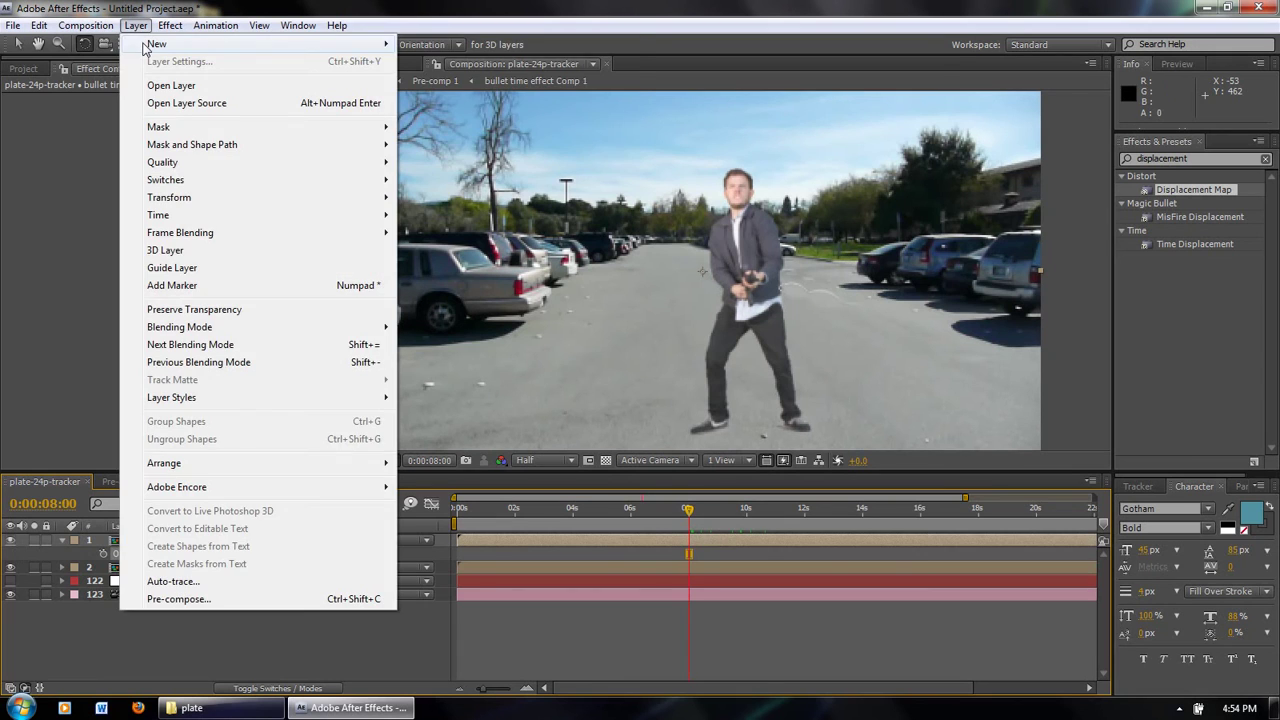
{"action": "mouse_move", "coordinate": [160, 43]}
{"action": "left_click", "coordinate": [457, 71]}
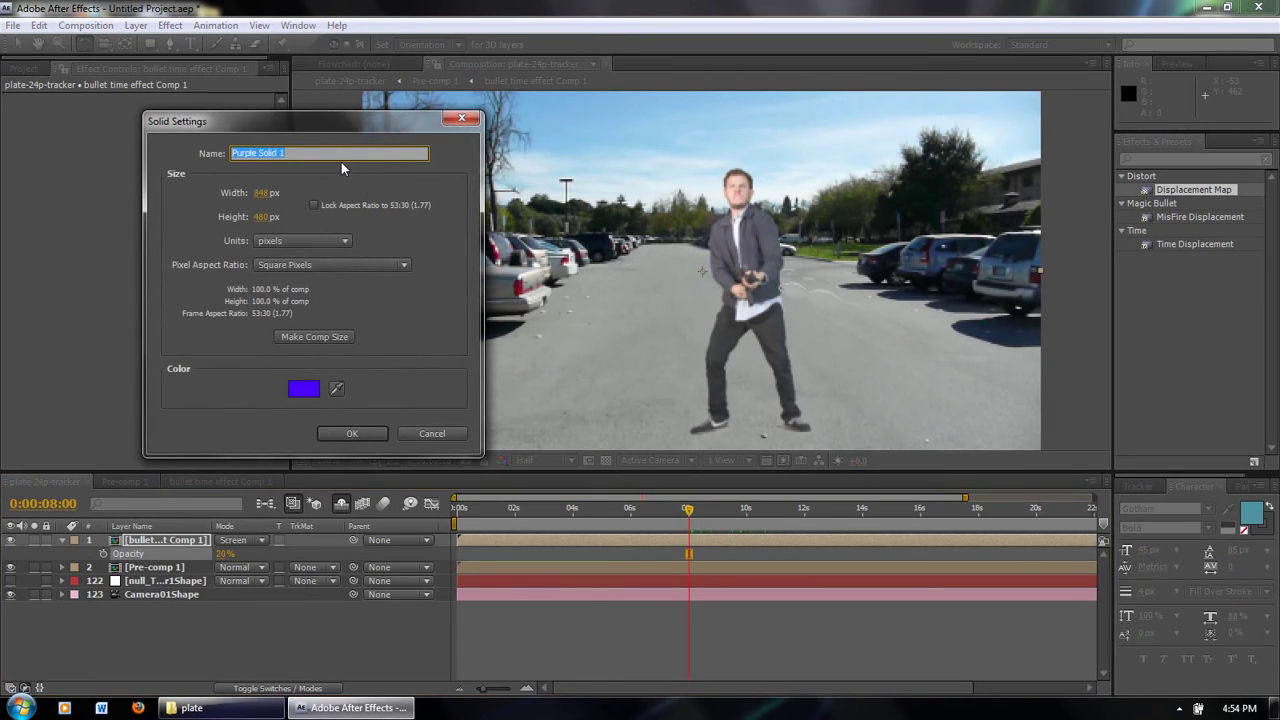
{"action": "type", "text": "bullet back"}
{"action": "left_click", "coordinate": [303, 389]}
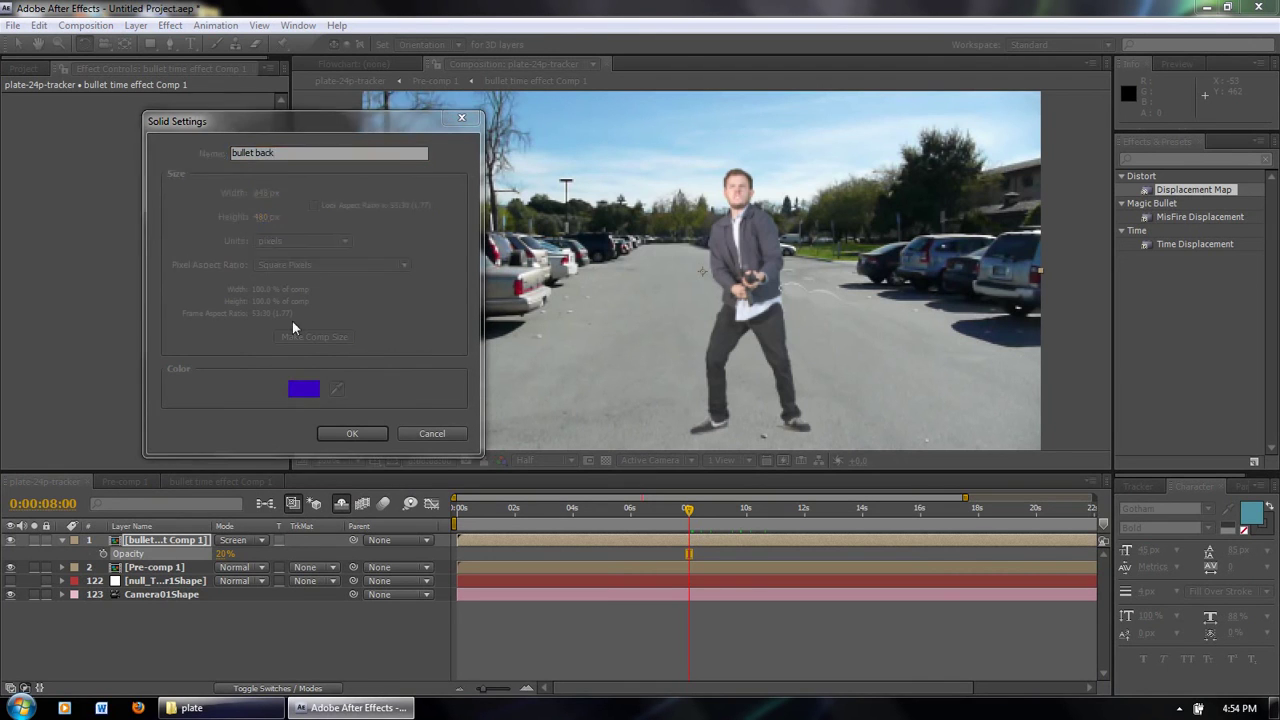
{"action": "left_click", "coordinate": [240, 203]}
{"action": "left_click", "coordinate": [192, 43]}
{"action": "left_click_drag", "start_coordinate": [192, 43], "coordinate": [171, 36]}
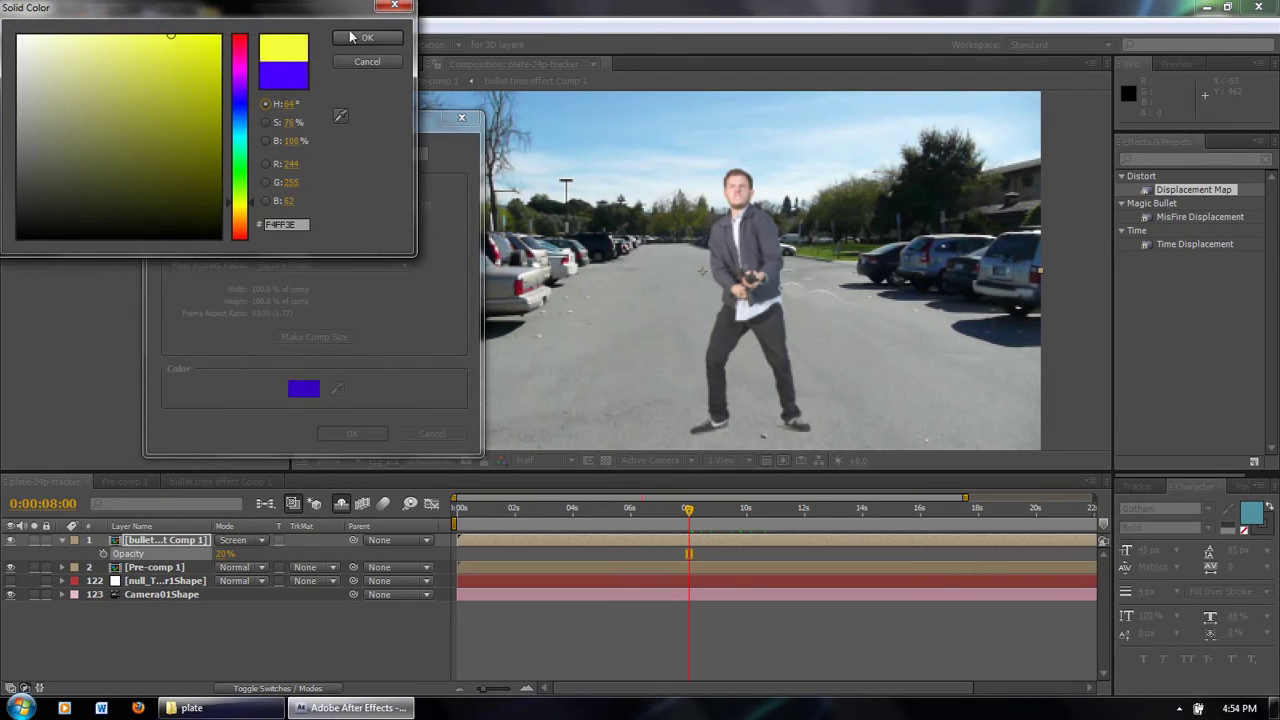
{"action": "left_click", "coordinate": [365, 39]}
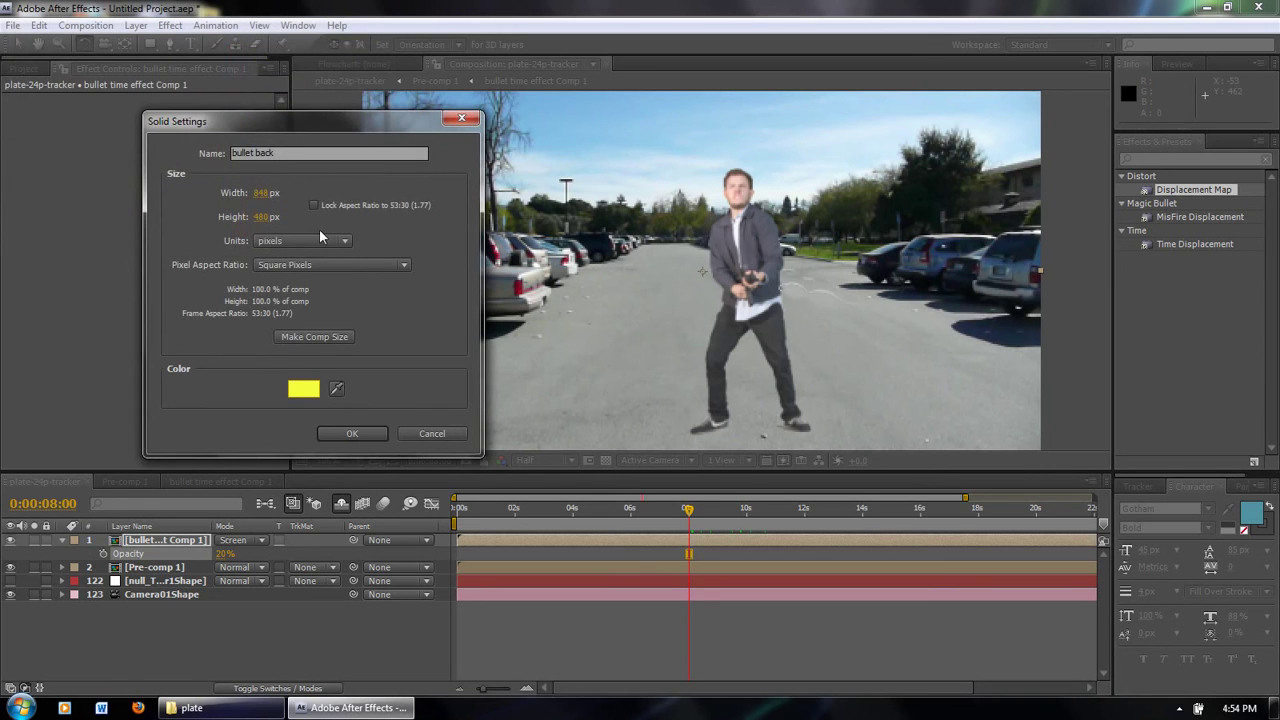
{"action": "left_click", "coordinate": [360, 433]}
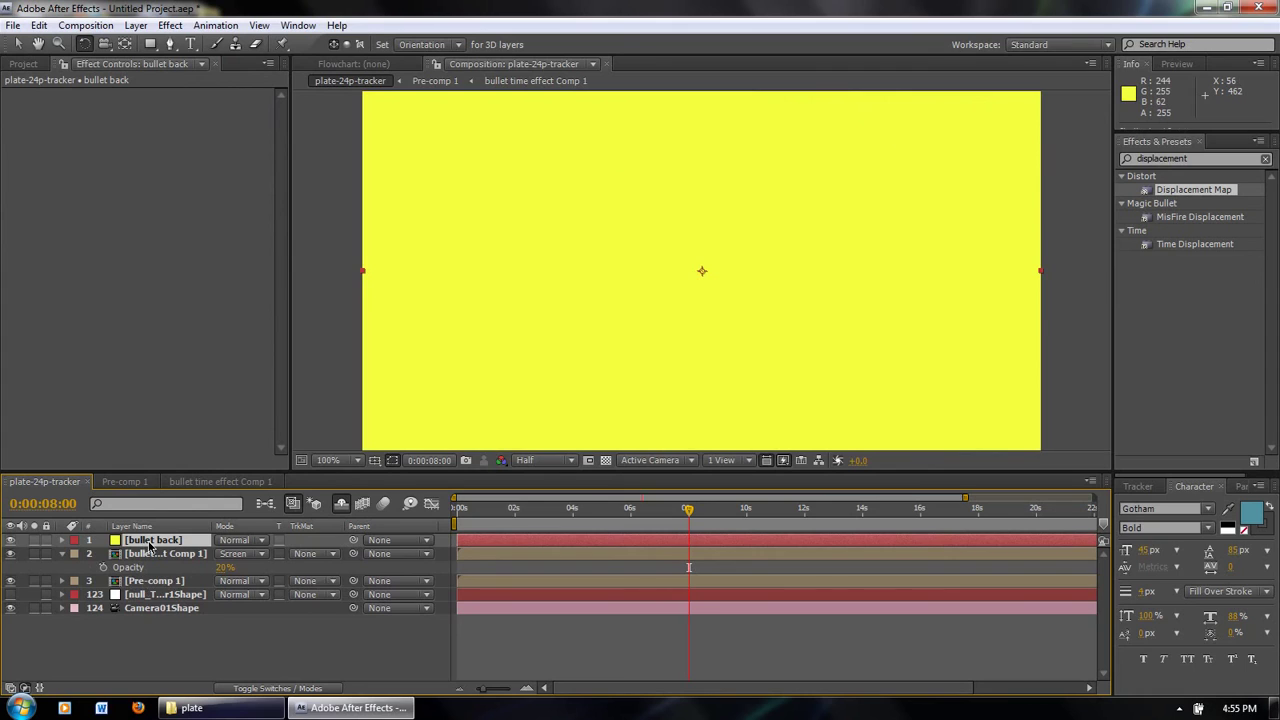
- Duplicate the solid and rename the copy bullet side
{"action": "key", "text": "ctrl+d"}
{"action": "key", "text": "Return"}
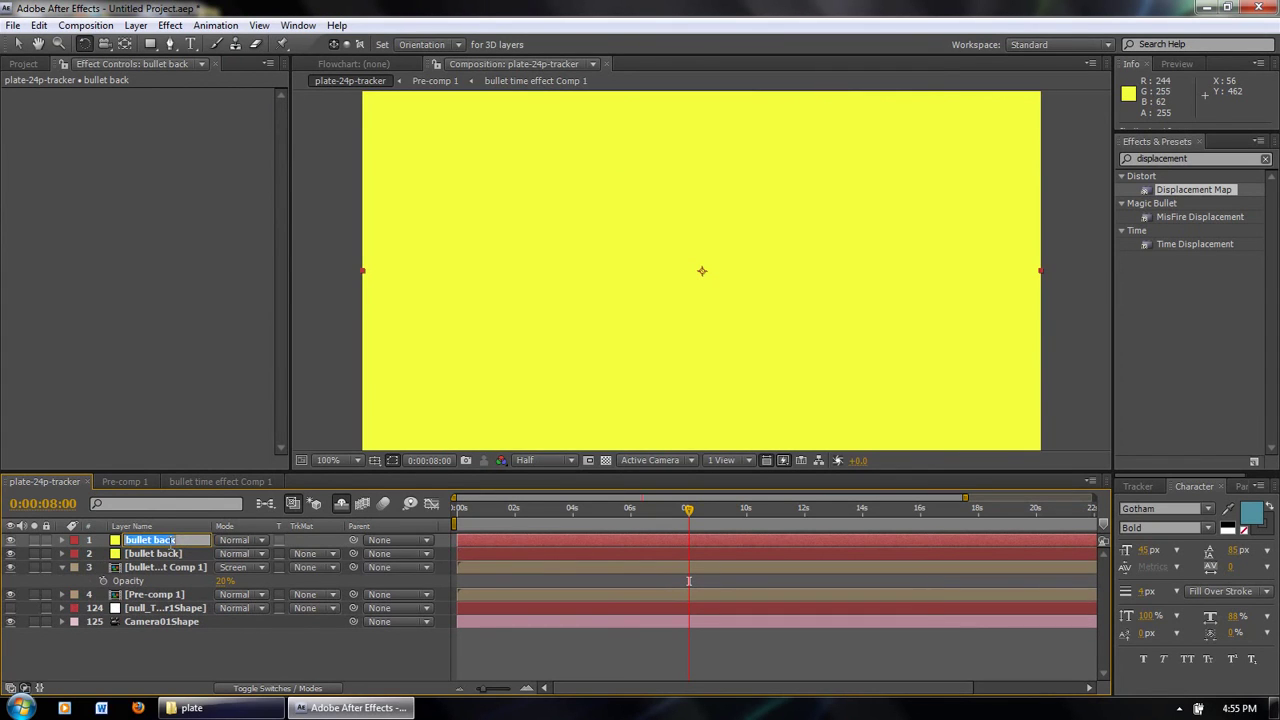
{"action": "type", "text": "bullet side"}
{"action": "key", "text": "Return"}
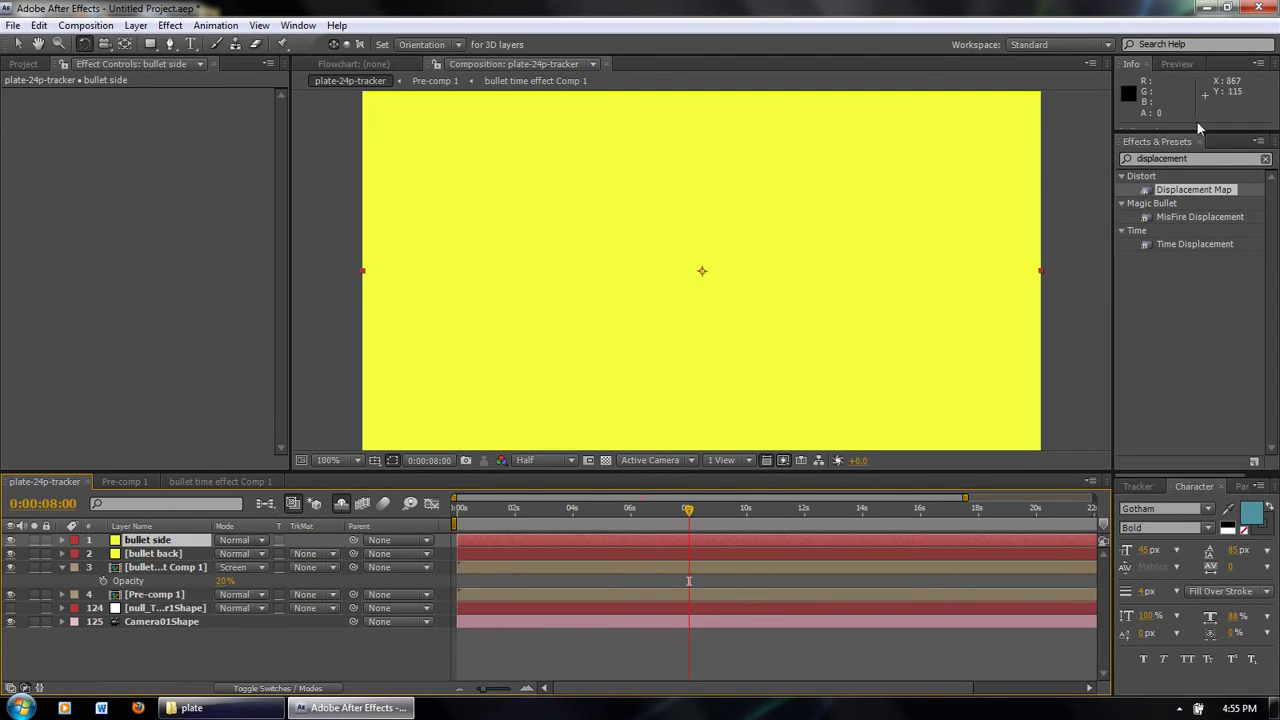
- Hide bullet back and reshape bullet side's pen mask with flat top and bottom edges
{"action": "left_click", "coordinate": [172, 45]}
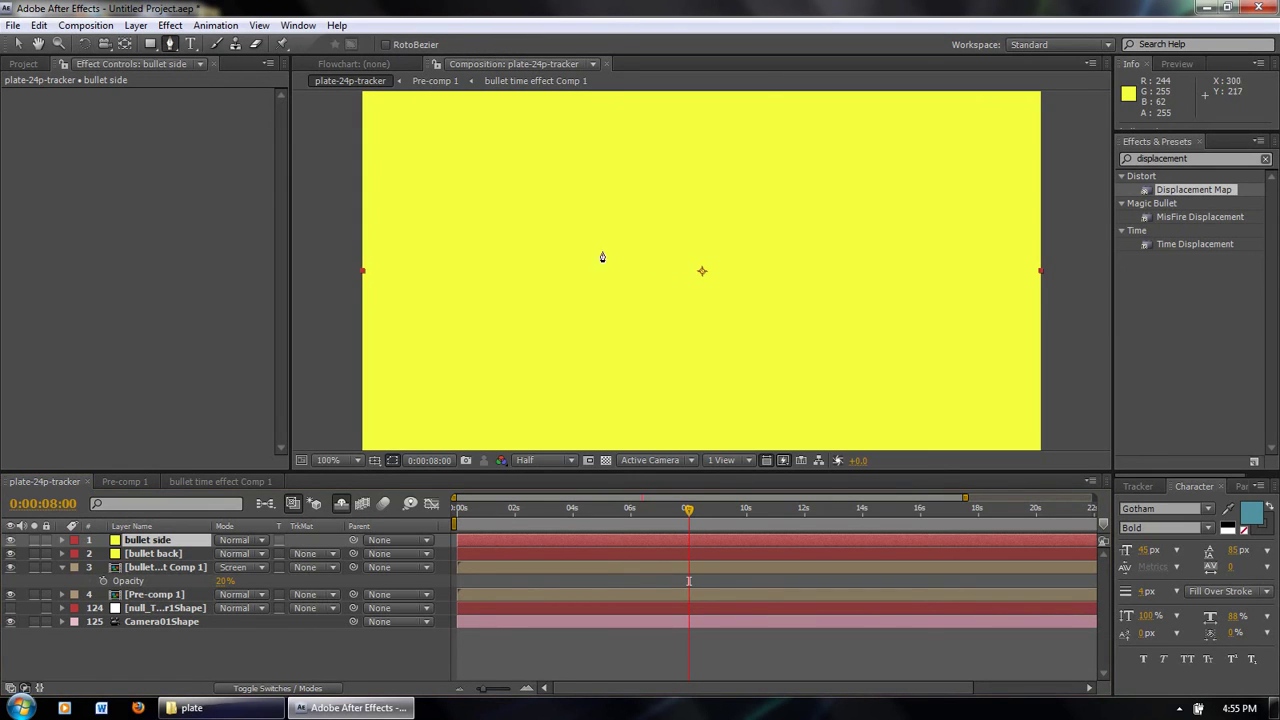
{"action": "left_click", "coordinate": [575, 243]}
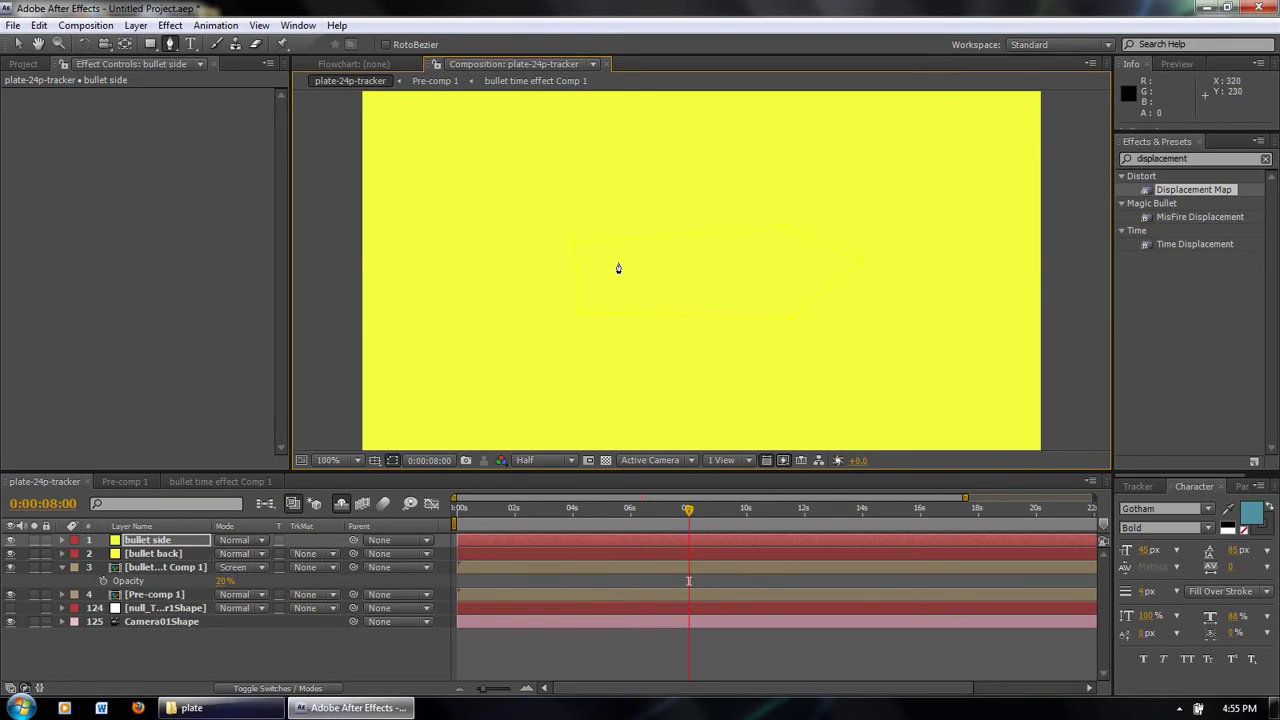
{"action": "left_click", "coordinate": [11, 553]}
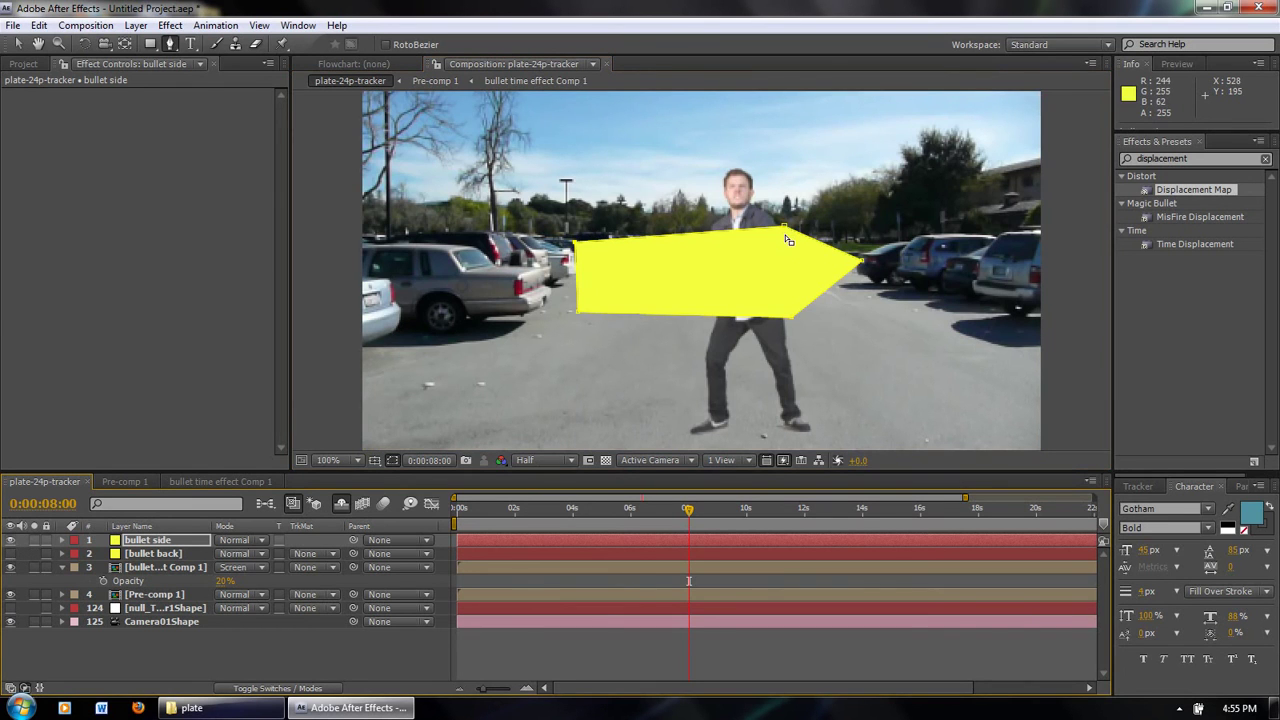
{"action": "key", "text": "v"}
{"action": "left_click_drag", "start_coordinate": [785, 227], "coordinate": [786, 238]}
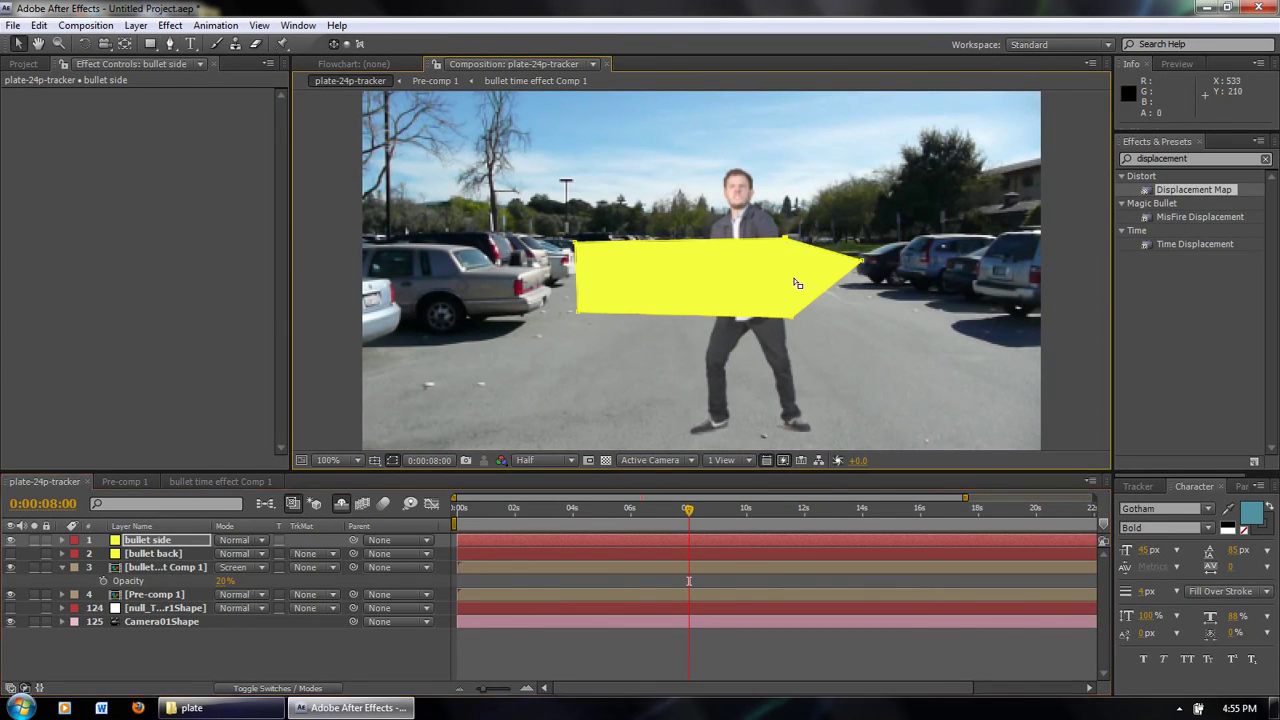
{"action": "left_click_drag", "start_coordinate": [793, 317], "coordinate": [790, 314]}
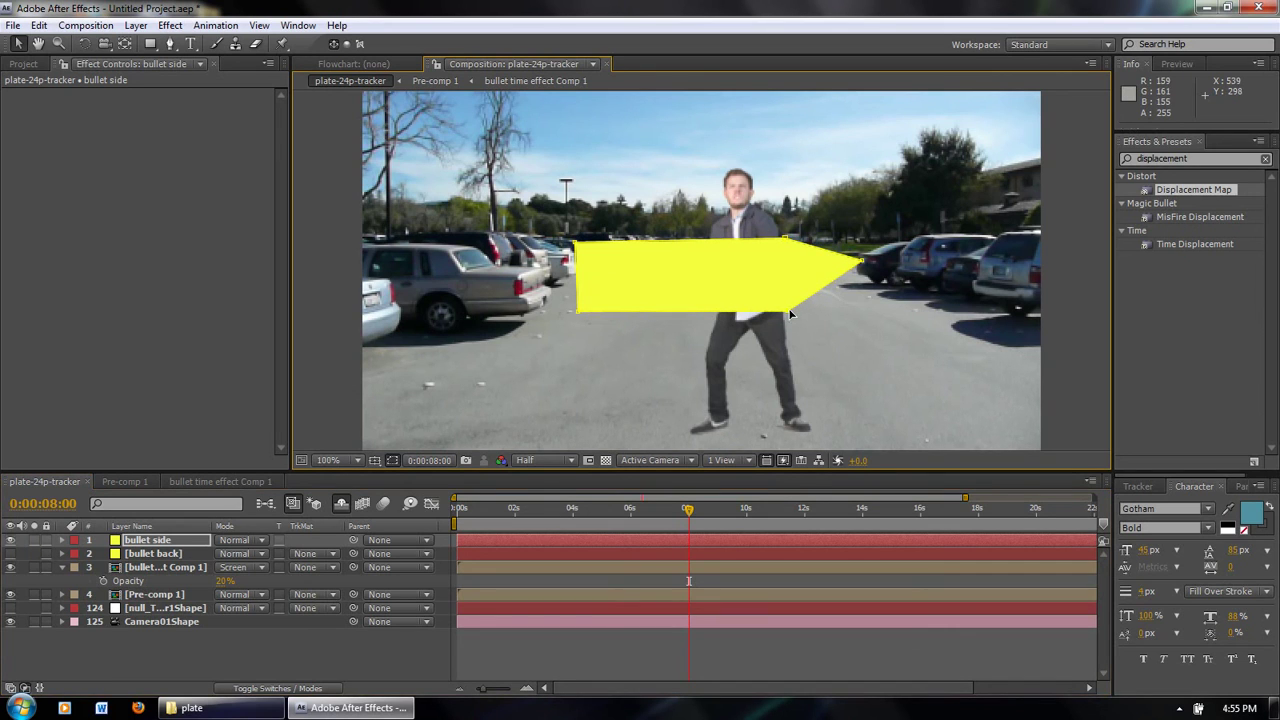
{"action": "left_click_drag", "start_coordinate": [862, 263], "coordinate": [864, 279]}
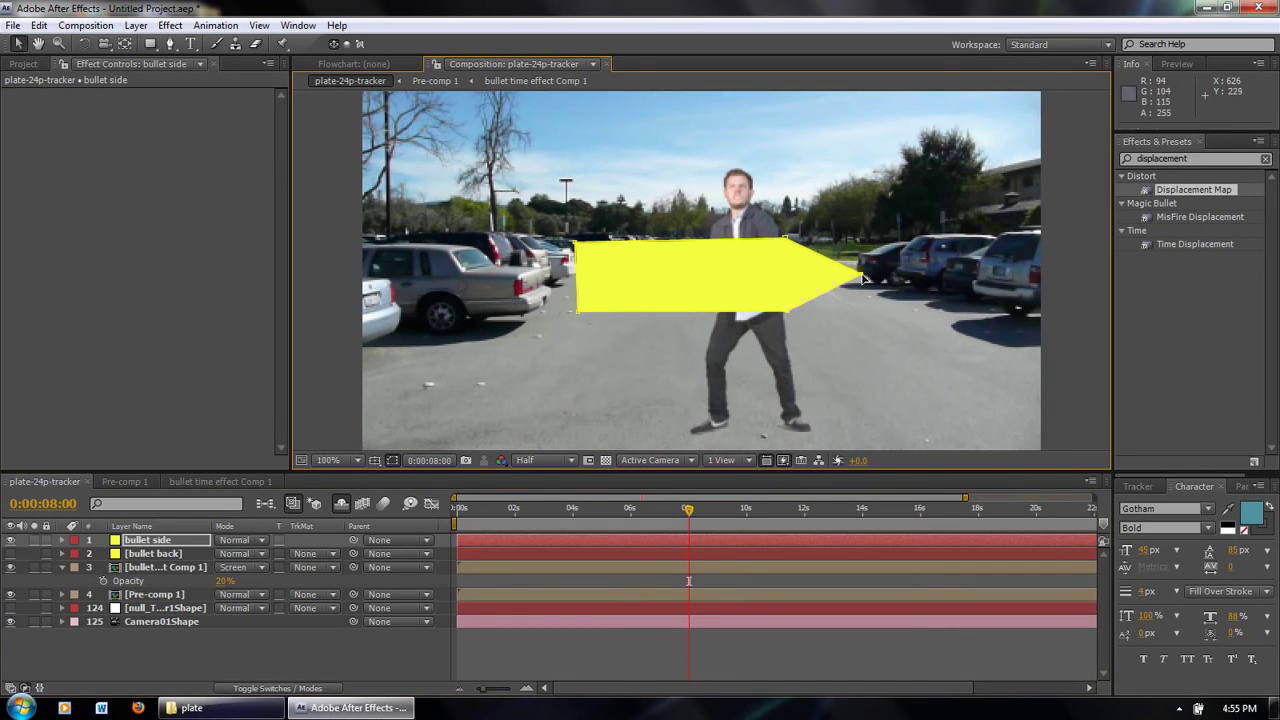
- Round the mask's pointed tip into a smooth bullet nose with the Convert Vertex tool
{"action": "left_click_drag", "start_coordinate": [170, 44], "coordinate": [230, 96]}
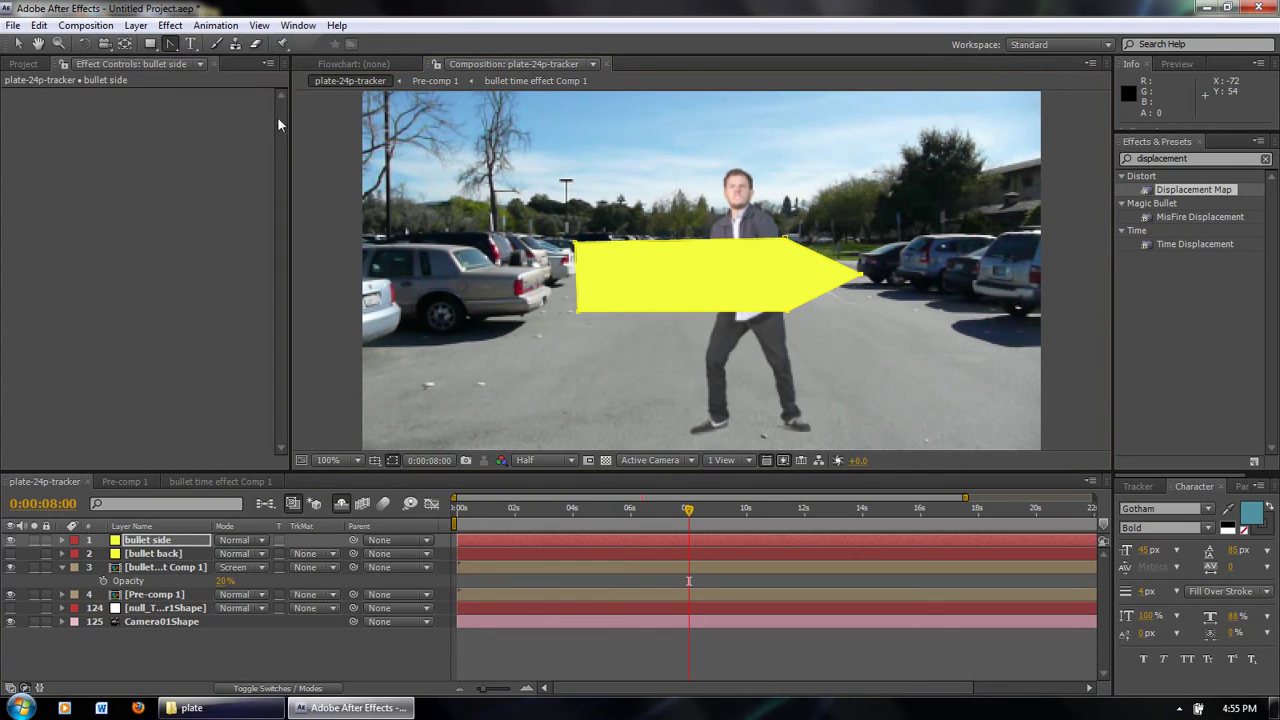
{"action": "left_click_drag", "start_coordinate": [862, 280], "coordinate": [866, 242]}
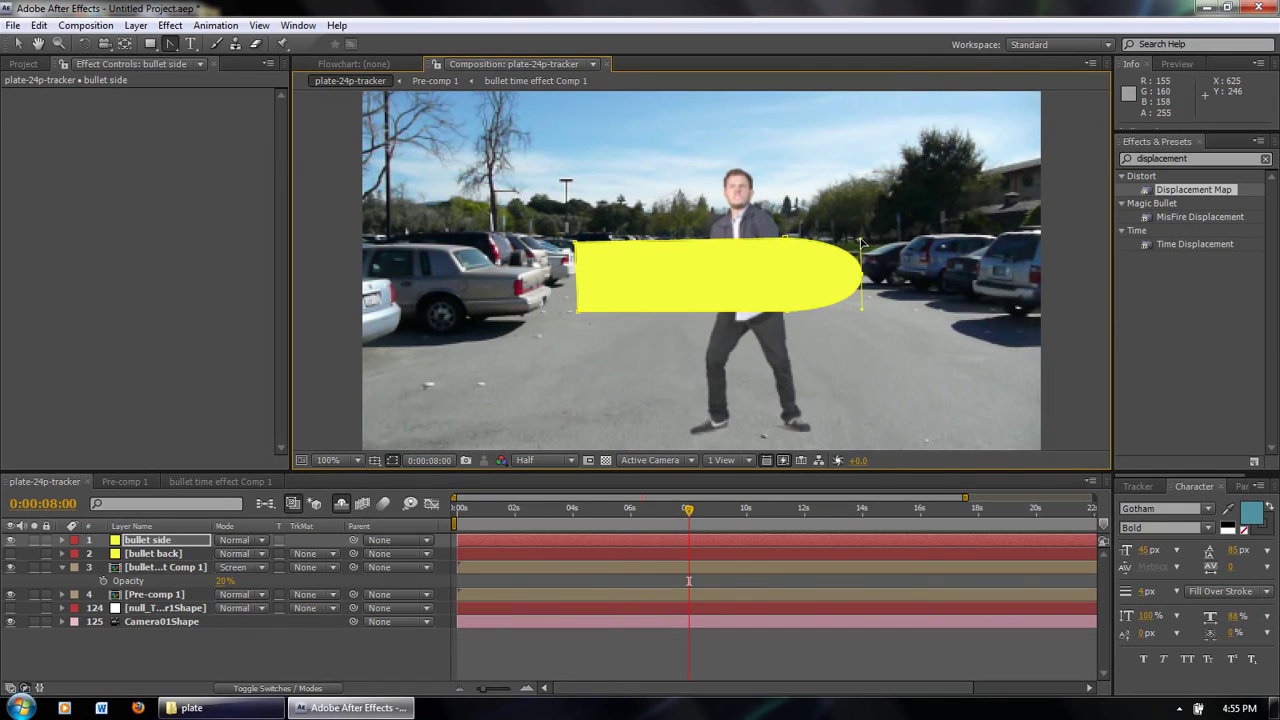
{"action": "left_click", "coordinate": [862, 270]}
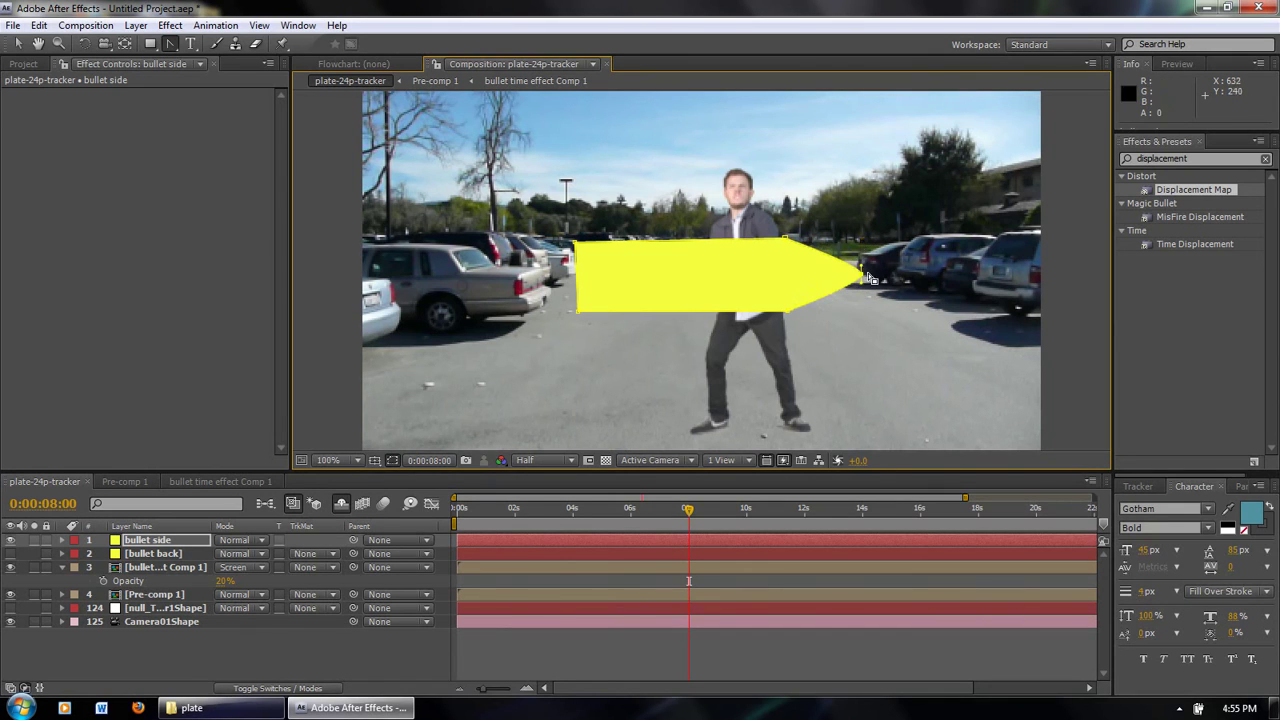
{"action": "left_click_drag", "start_coordinate": [862, 270], "coordinate": [868, 284]}
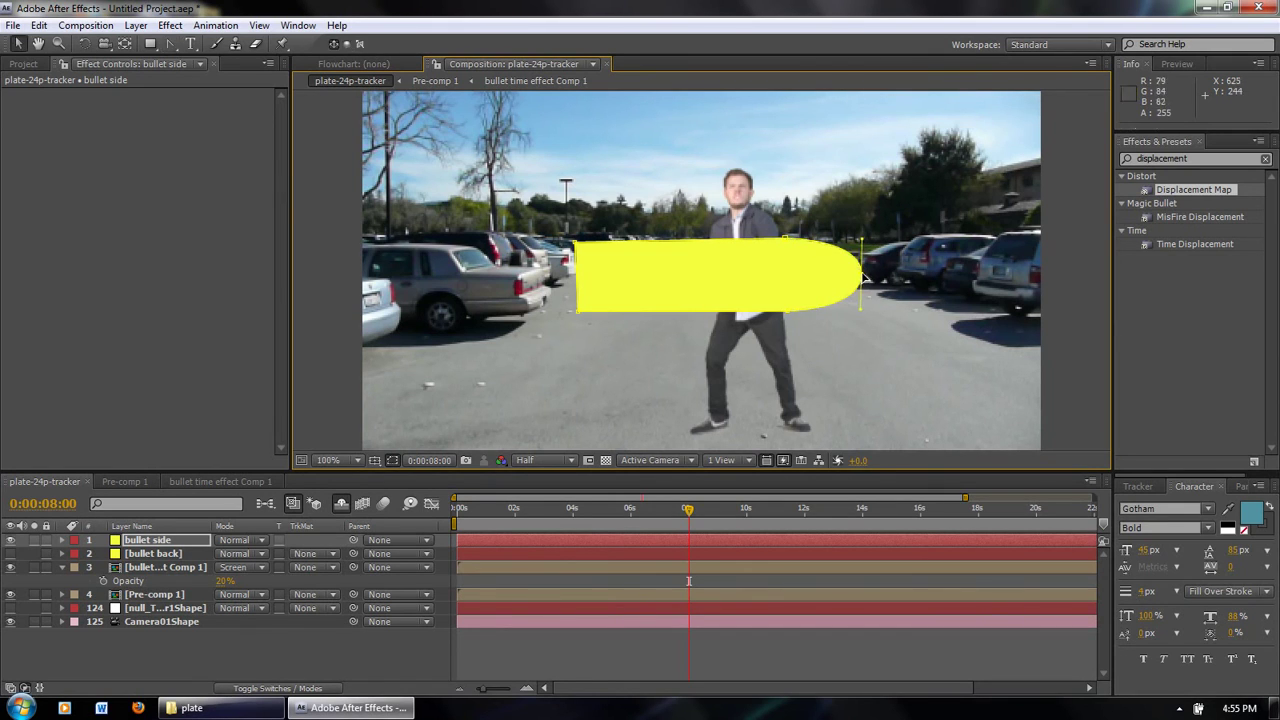
- Shift the left mask points right to square the rear edge, then show bullet back
{"action": "key", "text": "v"}
{"action": "left_click_drag", "start_coordinate": [577, 241], "coordinate": [614, 241]}
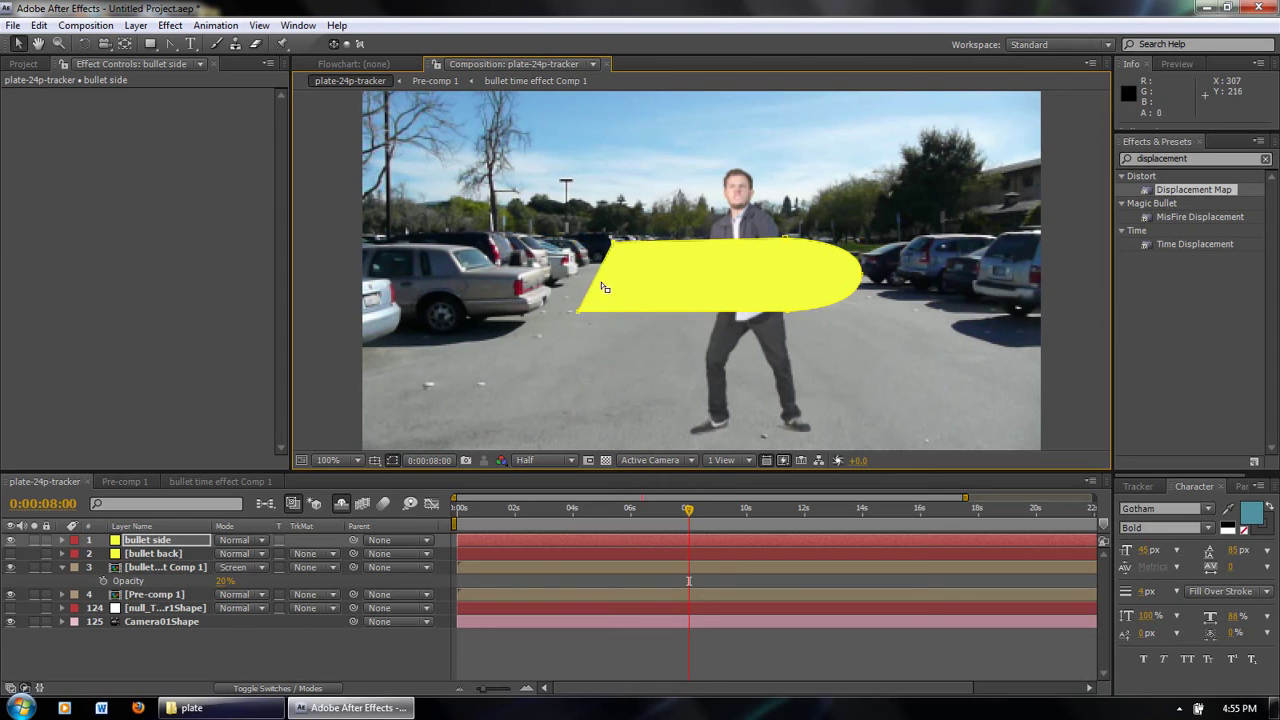
{"action": "left_click_drag", "start_coordinate": [585, 317], "coordinate": [613, 313]}
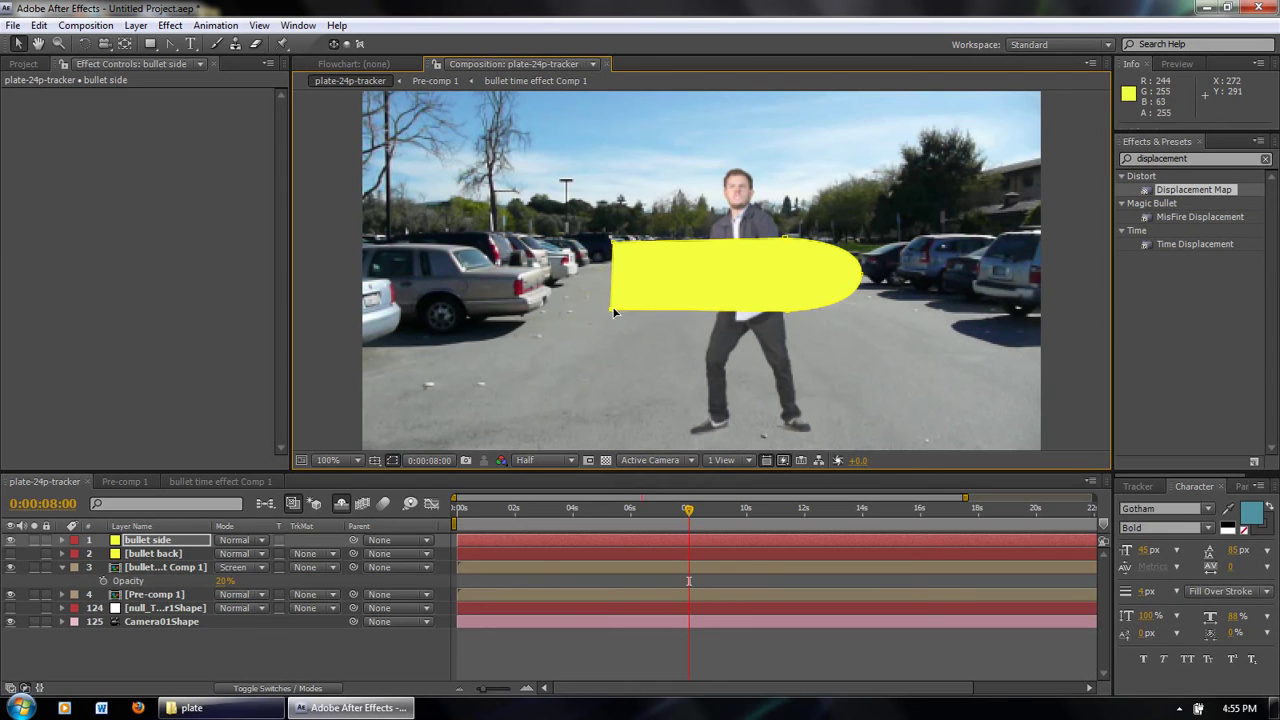
{"action": "left_click", "coordinate": [11, 554]}
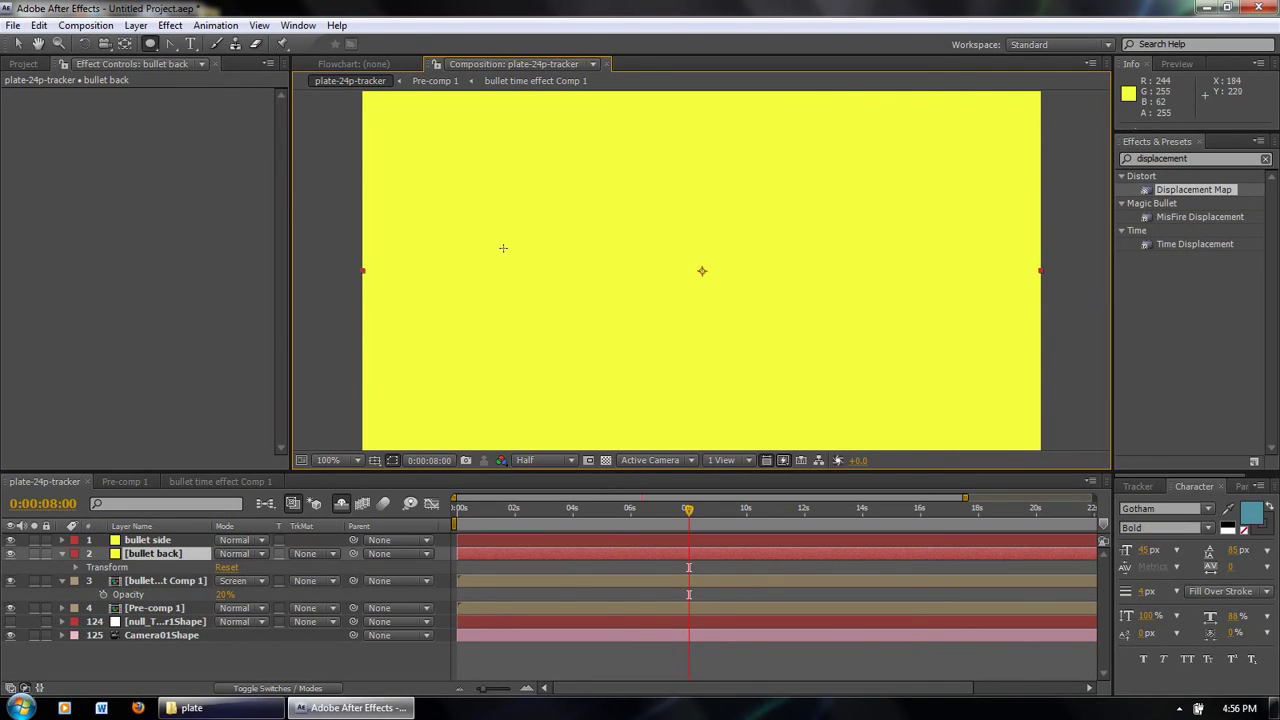
- Mask bullet back into a circle with an elliptical mask and reveal its Anchor Point
{"action": "left_click_drag", "start_coordinate": [500, 240], "coordinate": [573, 313]}
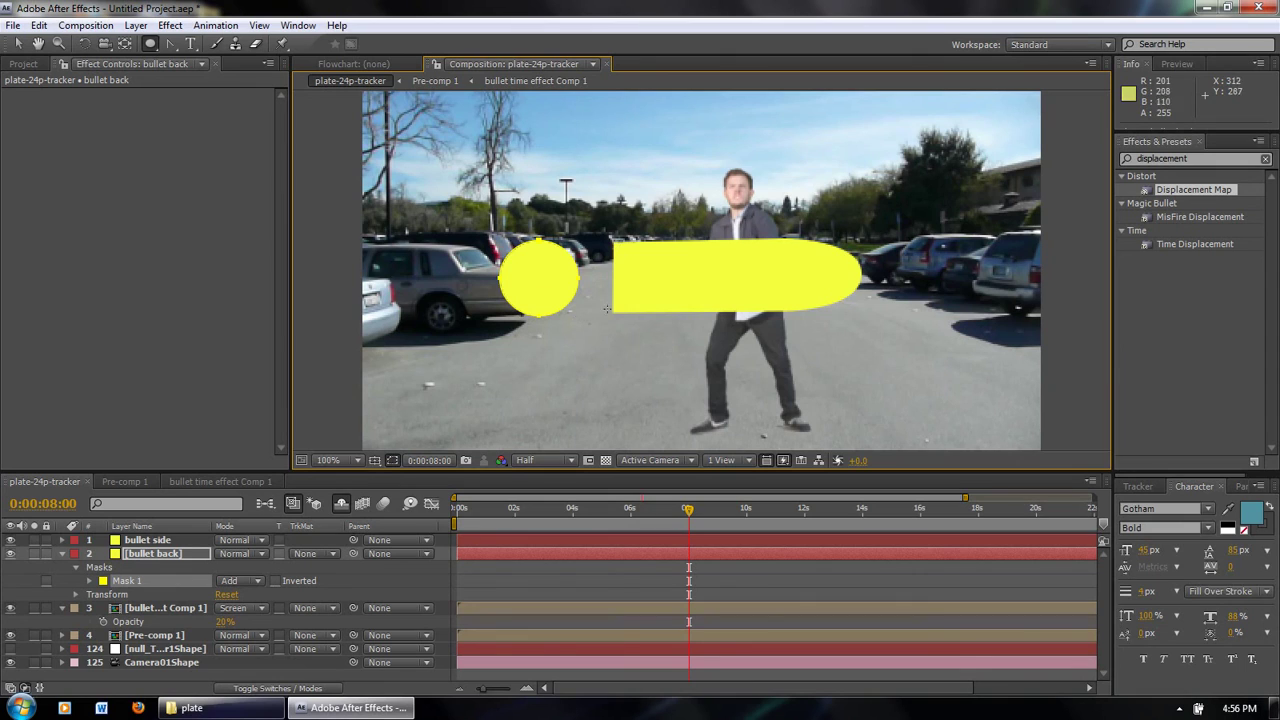
{"action": "left_click", "coordinate": [158, 554]}
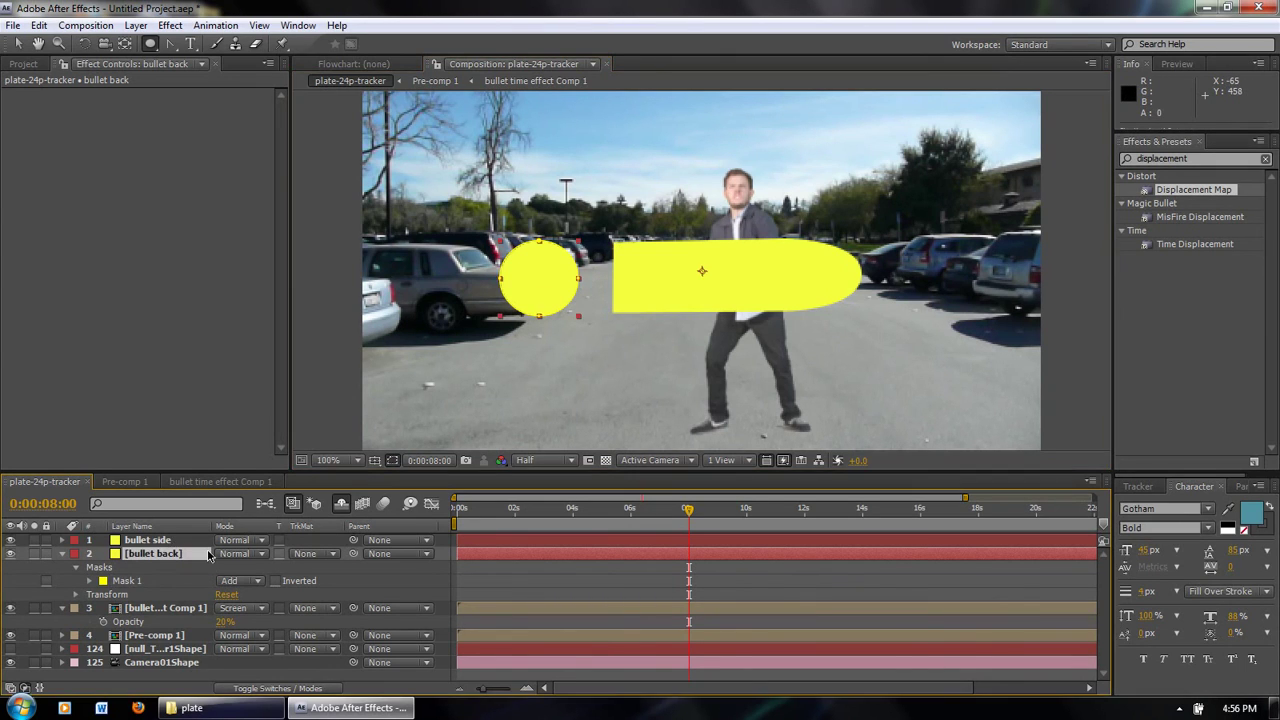
{"action": "key", "text": "a"}
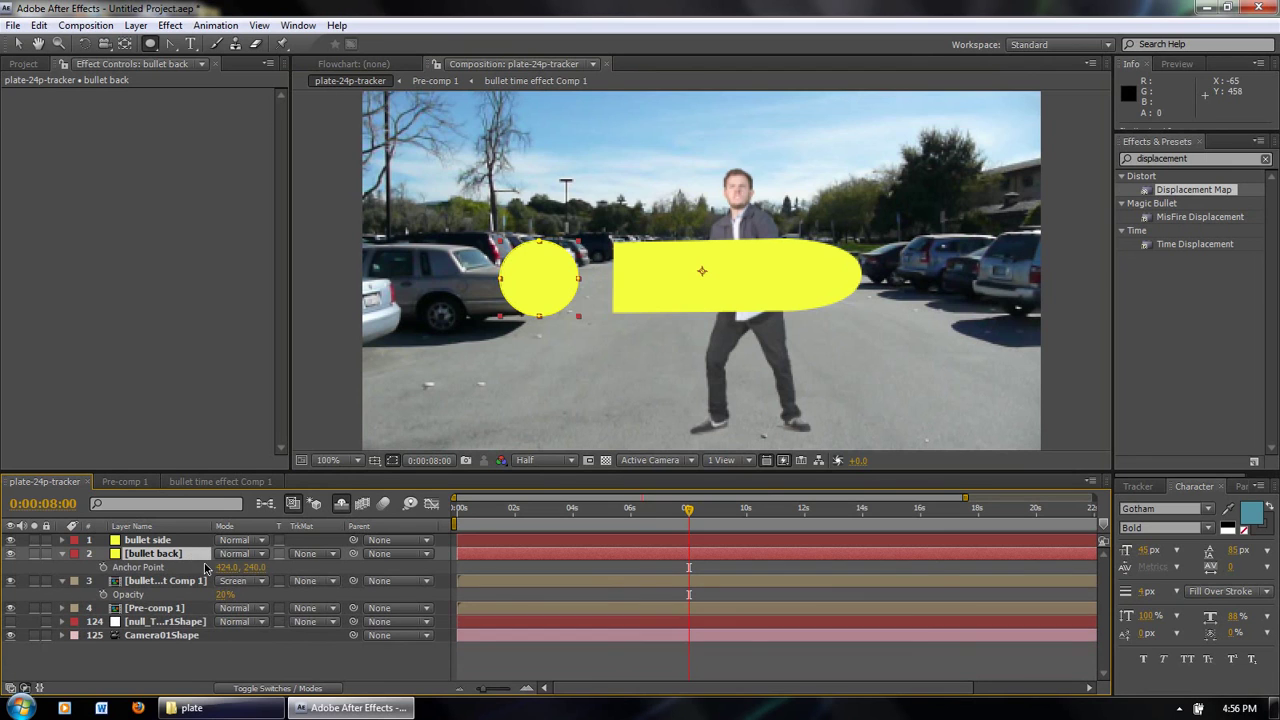
- Set bullet back's Anchor Point to 221, 252 and raise bullet side's anchor Y to about 246
{"action": "left_click_drag", "start_coordinate": [228, 567], "coordinate": [79, 580]}
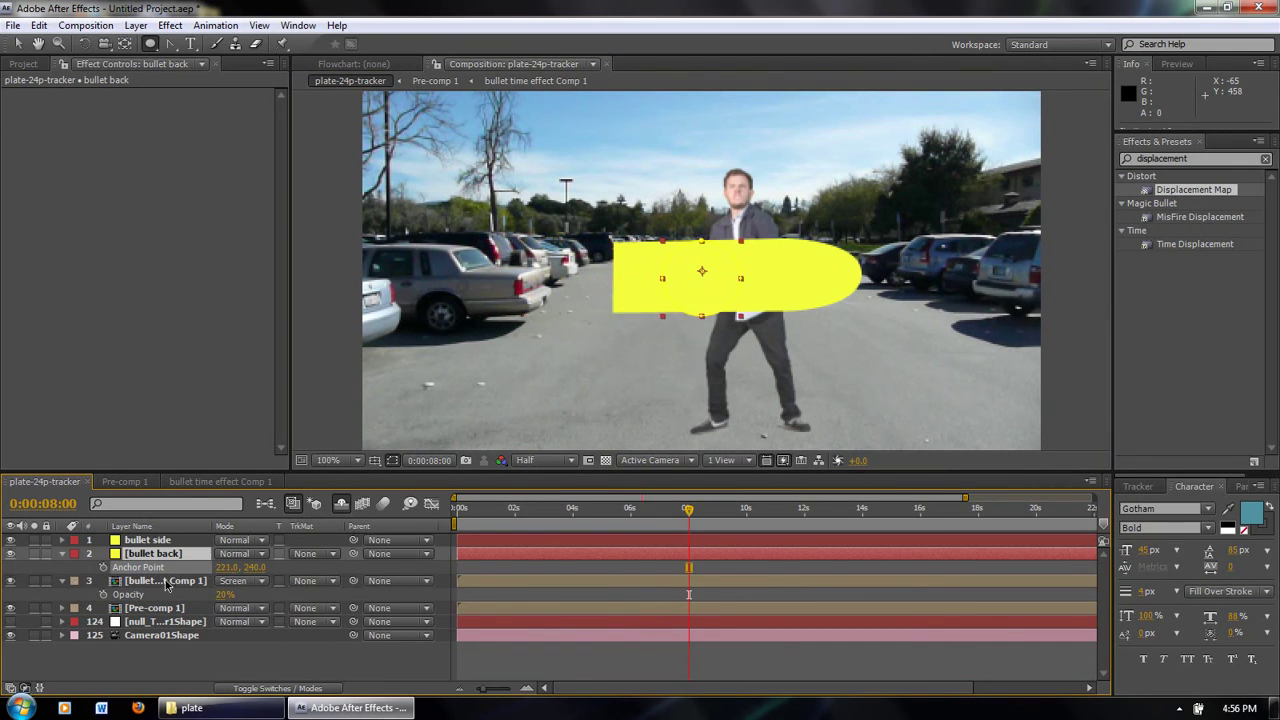
{"action": "left_click_drag", "start_coordinate": [254, 567], "coordinate": [148, 566]}
{"action": "left_click", "coordinate": [165, 541]}
{"action": "key", "text": "a"}
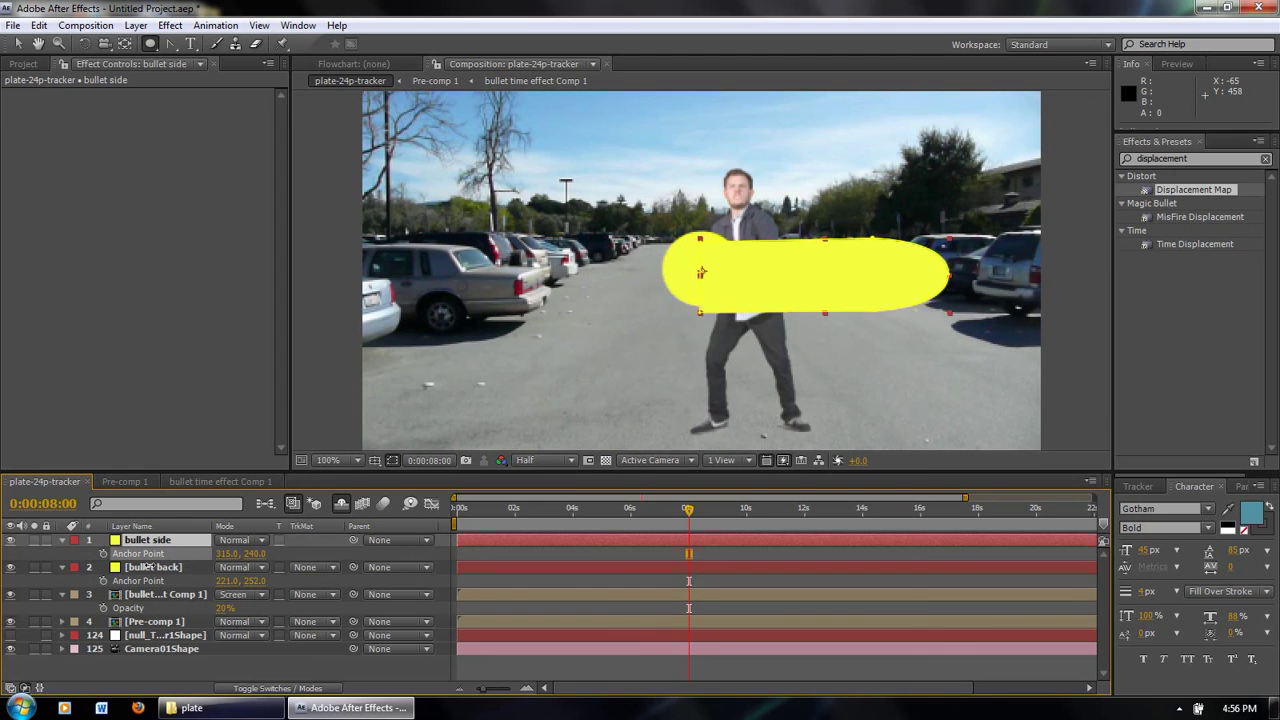
{"action": "left_click_drag", "start_coordinate": [258, 553], "coordinate": [266, 549]}
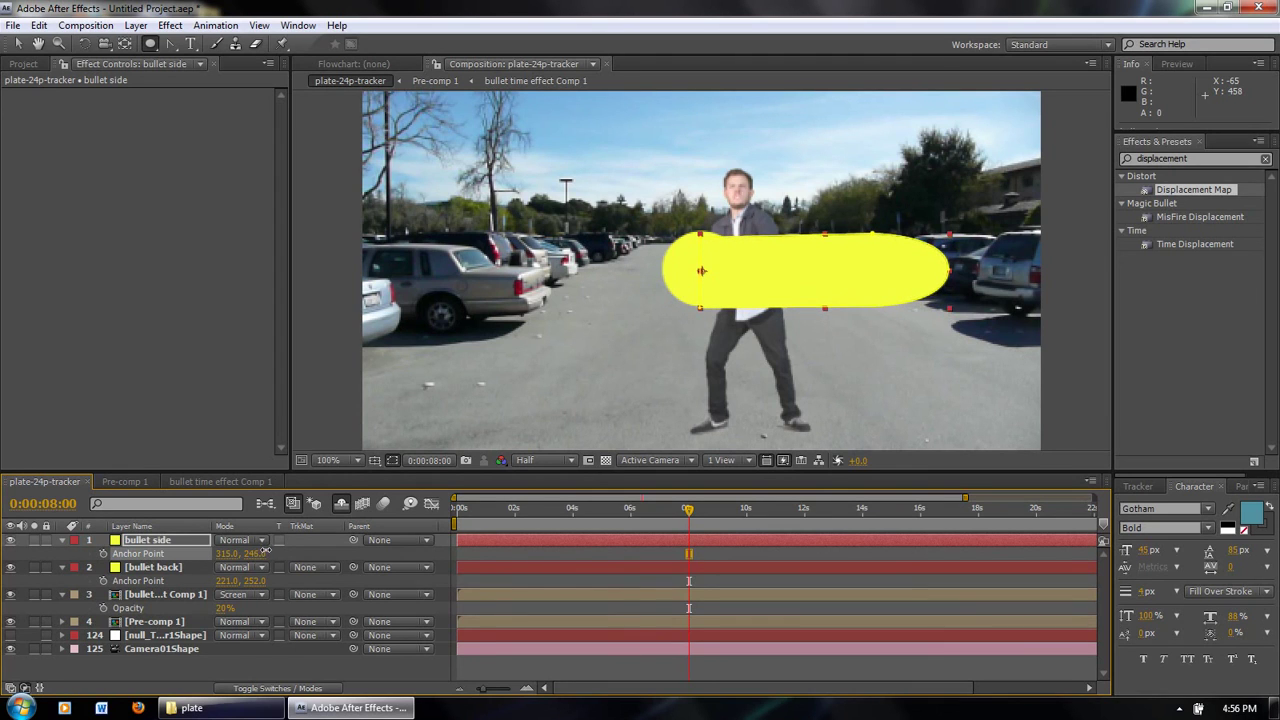
- Hide the bullet time effect and Pre-comp 1 layers and fine-tune bullet side's anchor Y to 247
{"action": "left_click", "coordinate": [10, 596]}
{"action": "left_click", "coordinate": [10, 623]}
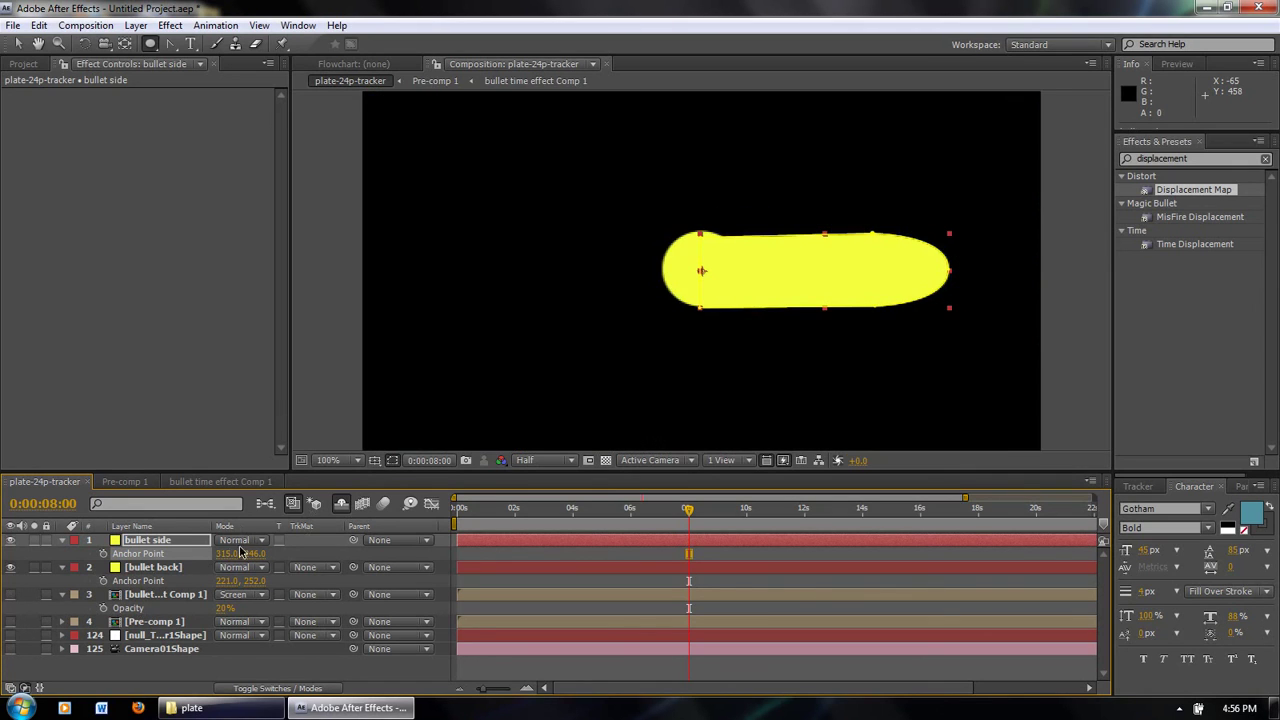
{"action": "left_click_drag", "start_coordinate": [251, 555], "coordinate": [252, 556]}
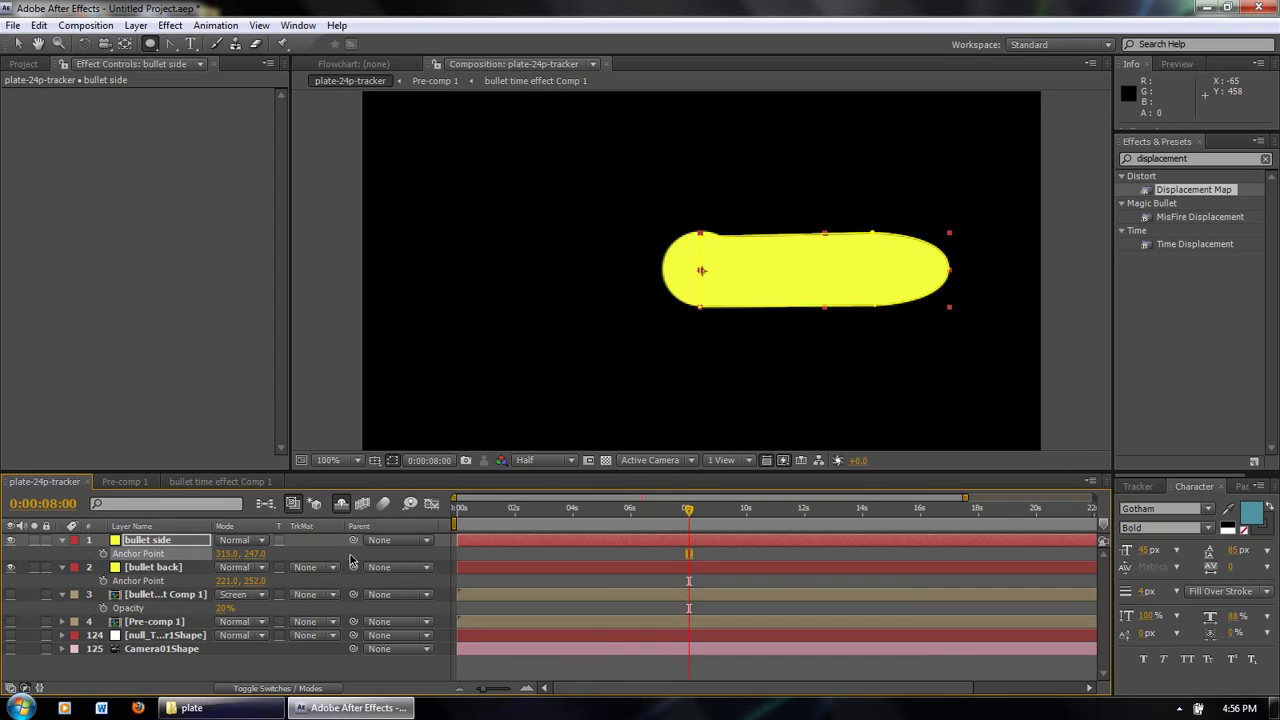
- Enable the 3D switch on the bullet side and bullet back layers
{"action": "left_click", "coordinate": [258, 688]}
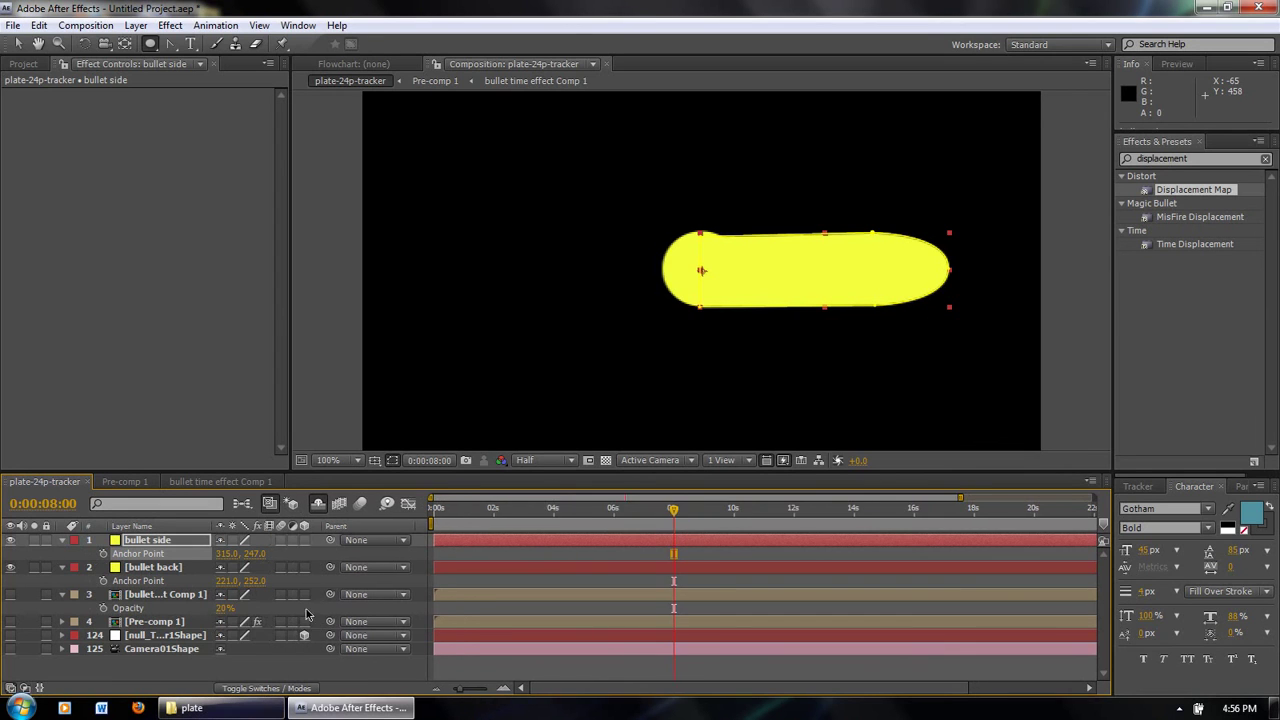
{"action": "left_click", "coordinate": [304, 540]}
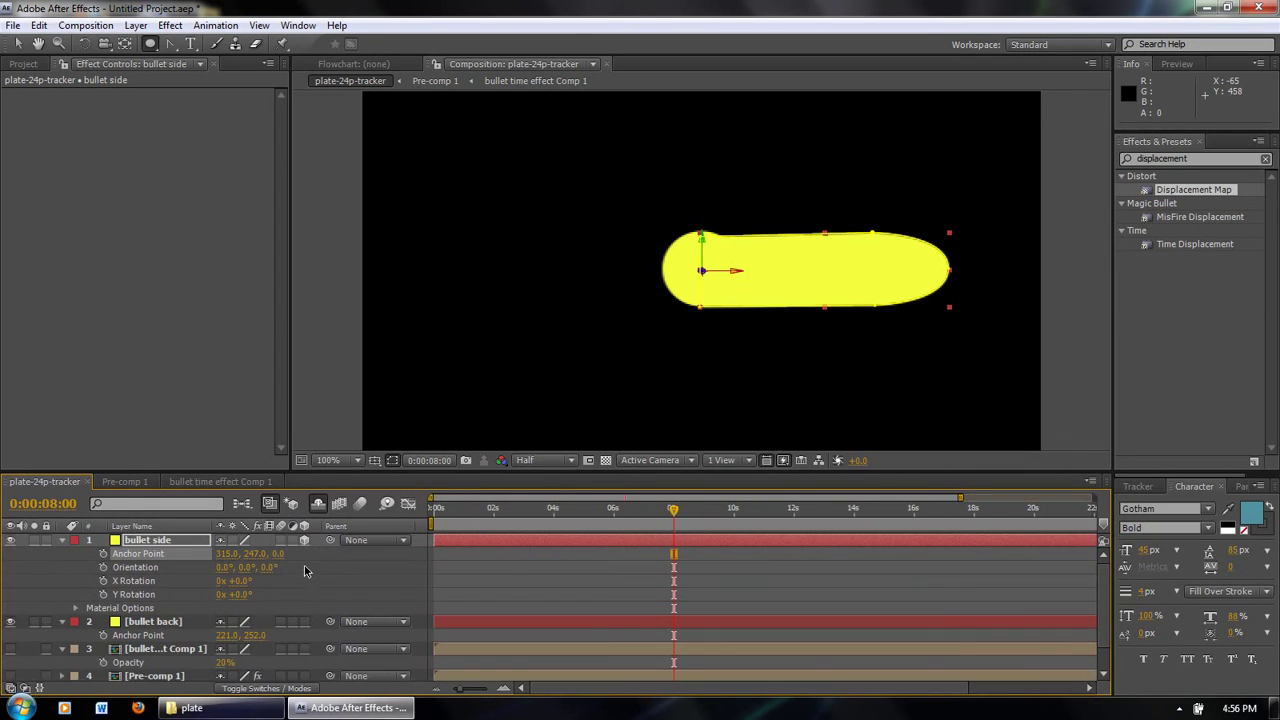
{"action": "left_click", "coordinate": [305, 621]}
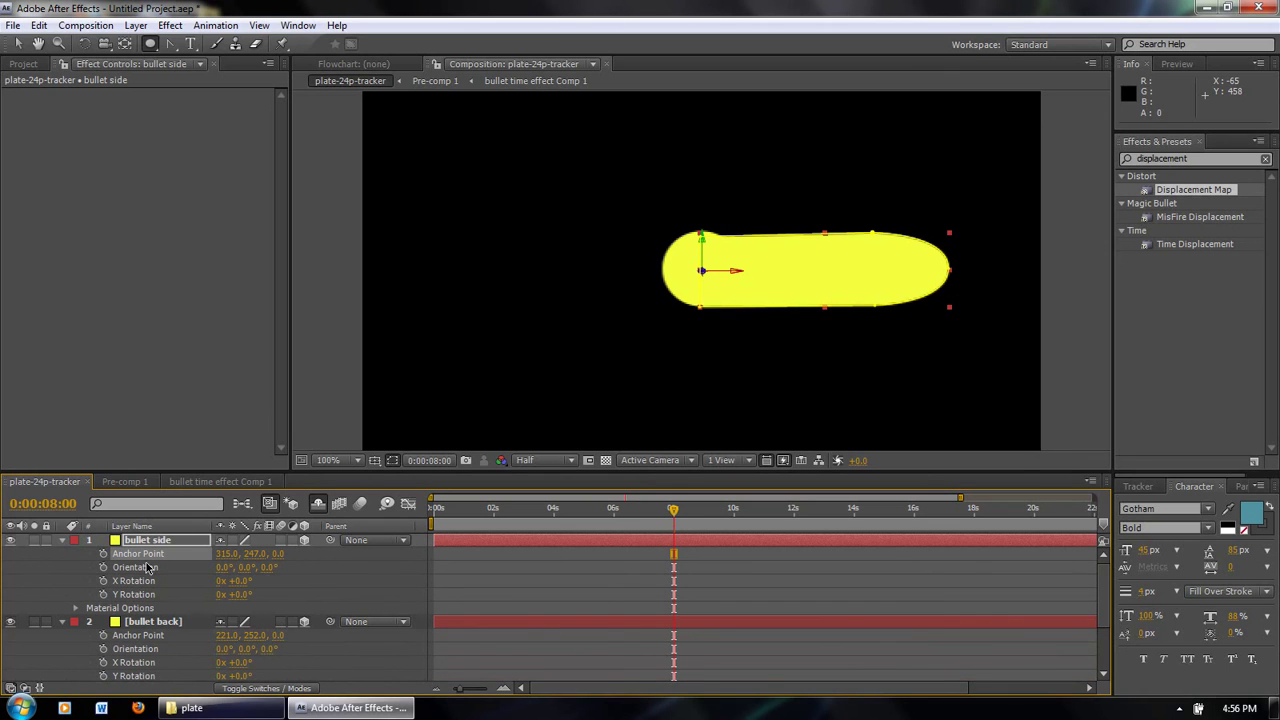
- Rotate bullet back to 270° Y orientation so the circle forms the bullet's flat base
{"action": "left_click", "coordinate": [152, 622]}
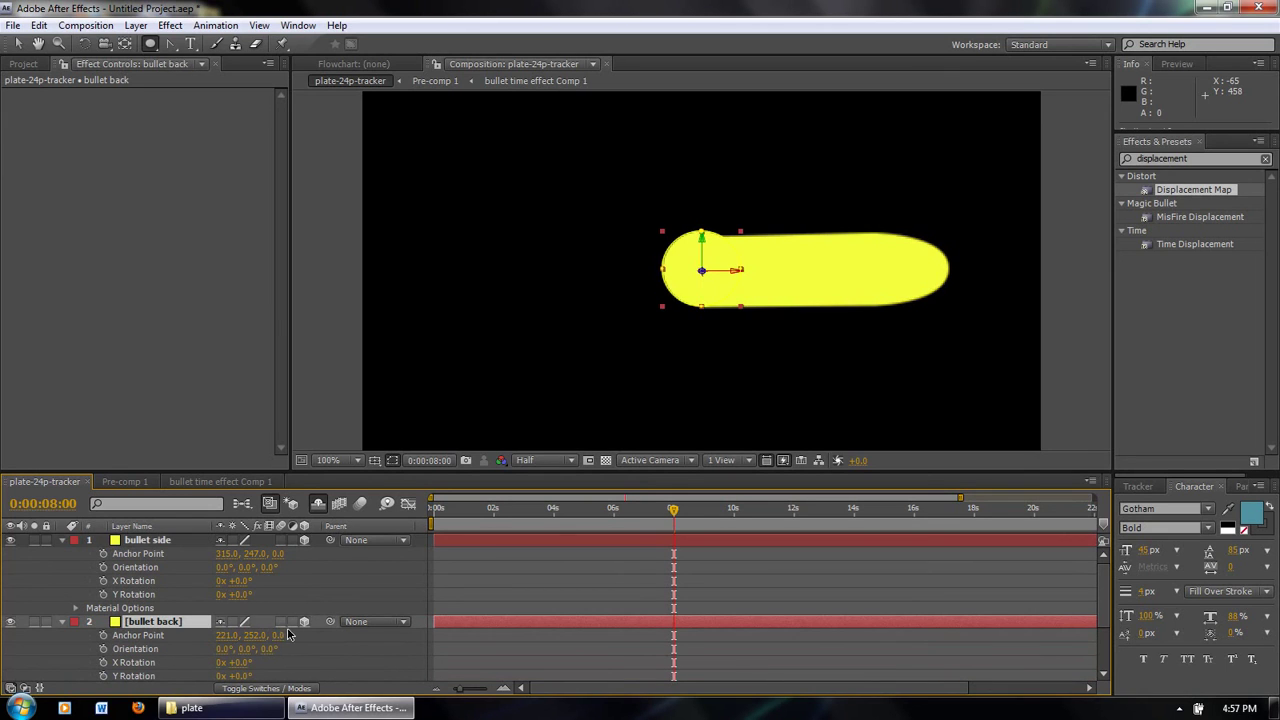
{"action": "key", "text": "w"}
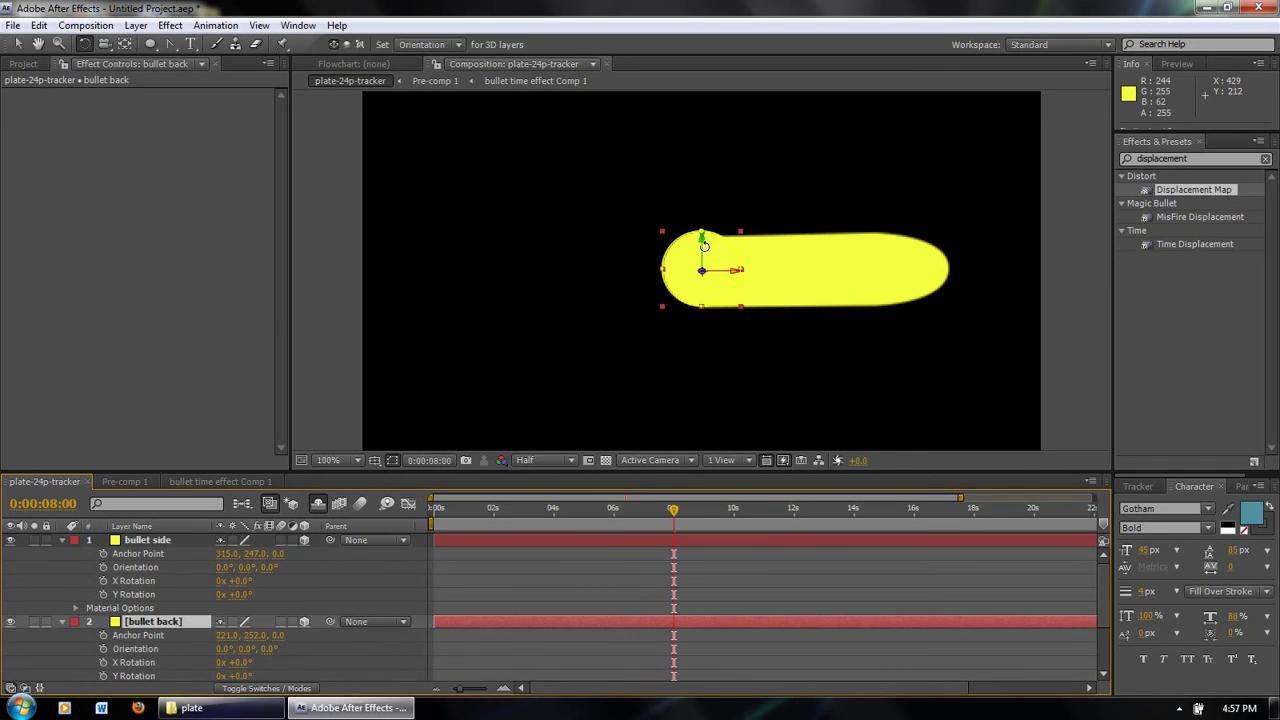
{"action": "left_click_drag", "start_coordinate": [703, 239], "coordinate": [764, 242]}
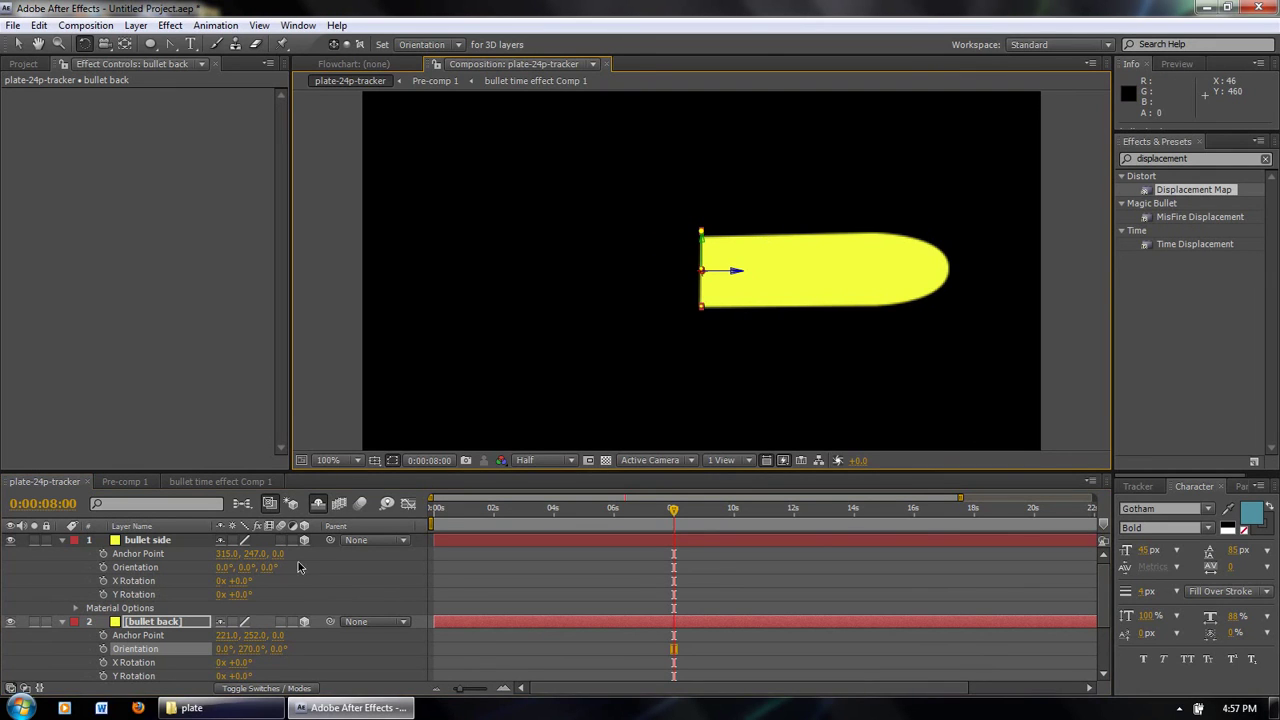
{"action": "key", "text": "v"}
{"action": "left_click", "coordinate": [160, 541]}
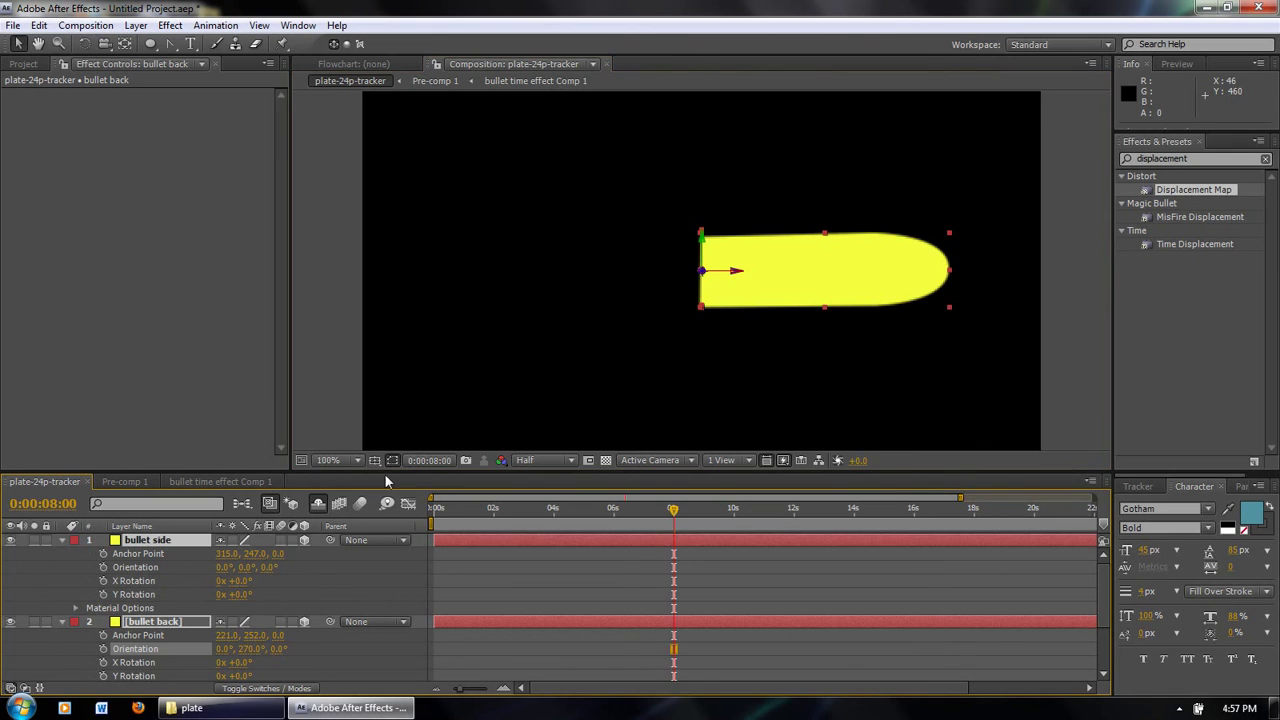
{"action": "left_click", "coordinate": [674, 320]}
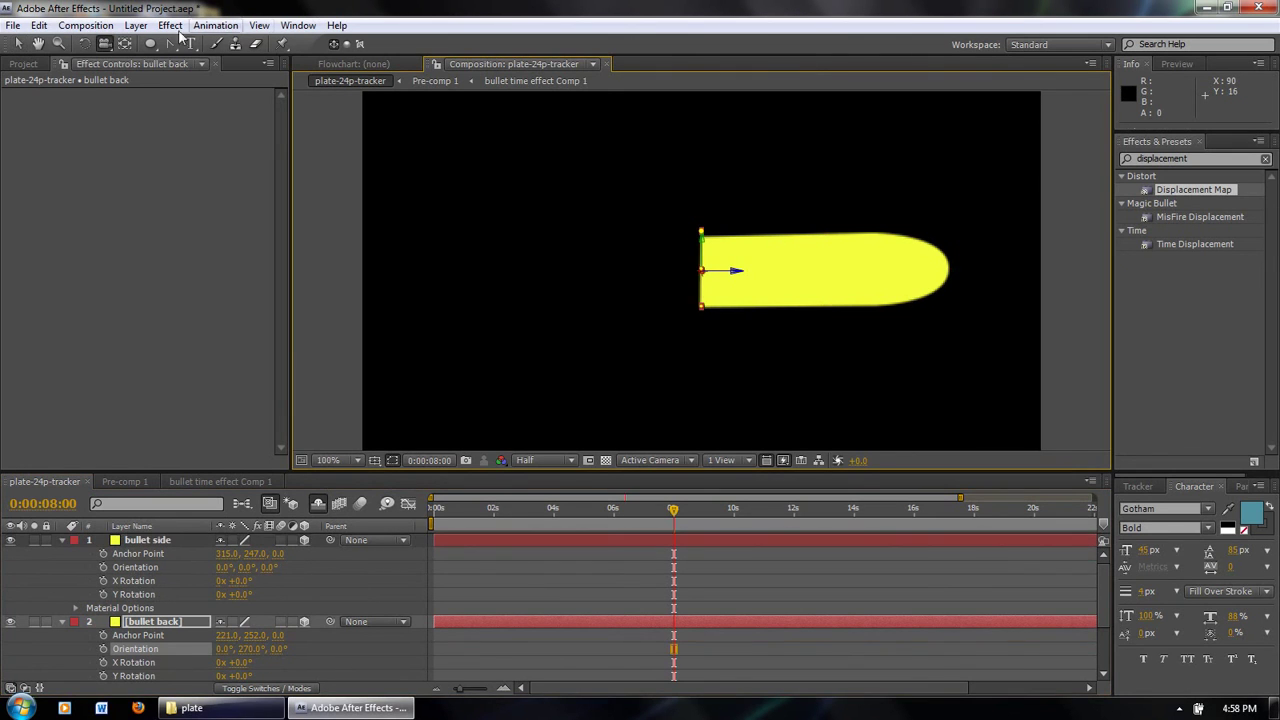
{"action": "left_click", "coordinate": [135, 26]}
- Add Camera 1 and orbit it to view the bullet in 3D, then undo the orbit and delete the camera
{"action": "mouse_move", "coordinate": [190, 44]}
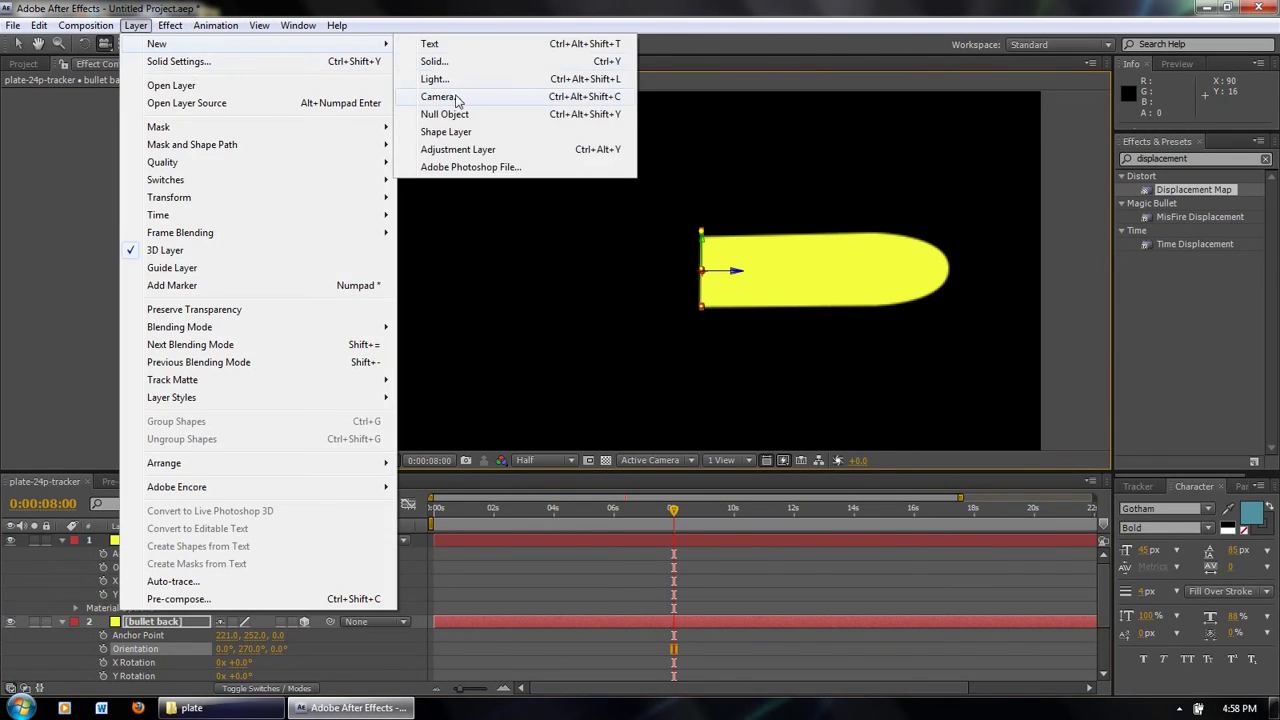
{"action": "left_click", "coordinate": [460, 100]}
{"action": "left_click", "coordinate": [453, 385]}
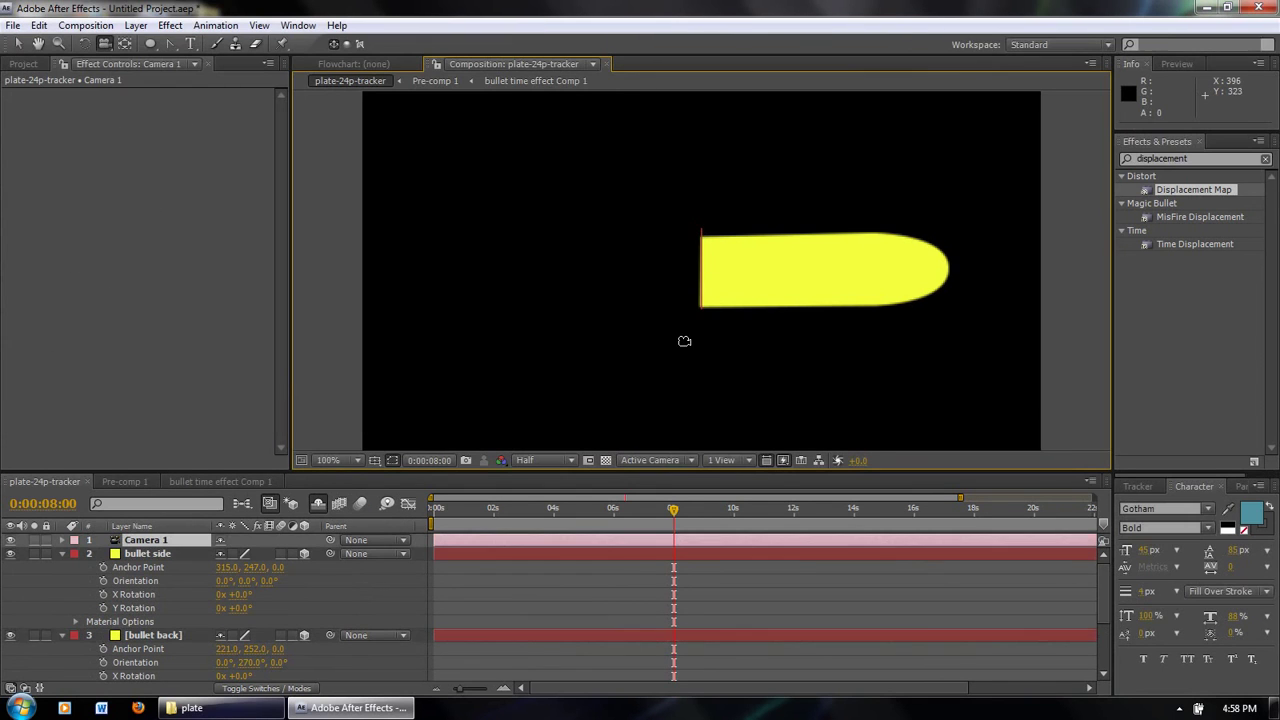
{"action": "key", "text": "c"}
{"action": "left_click_drag", "start_coordinate": [723, 334], "coordinate": [653, 349]}
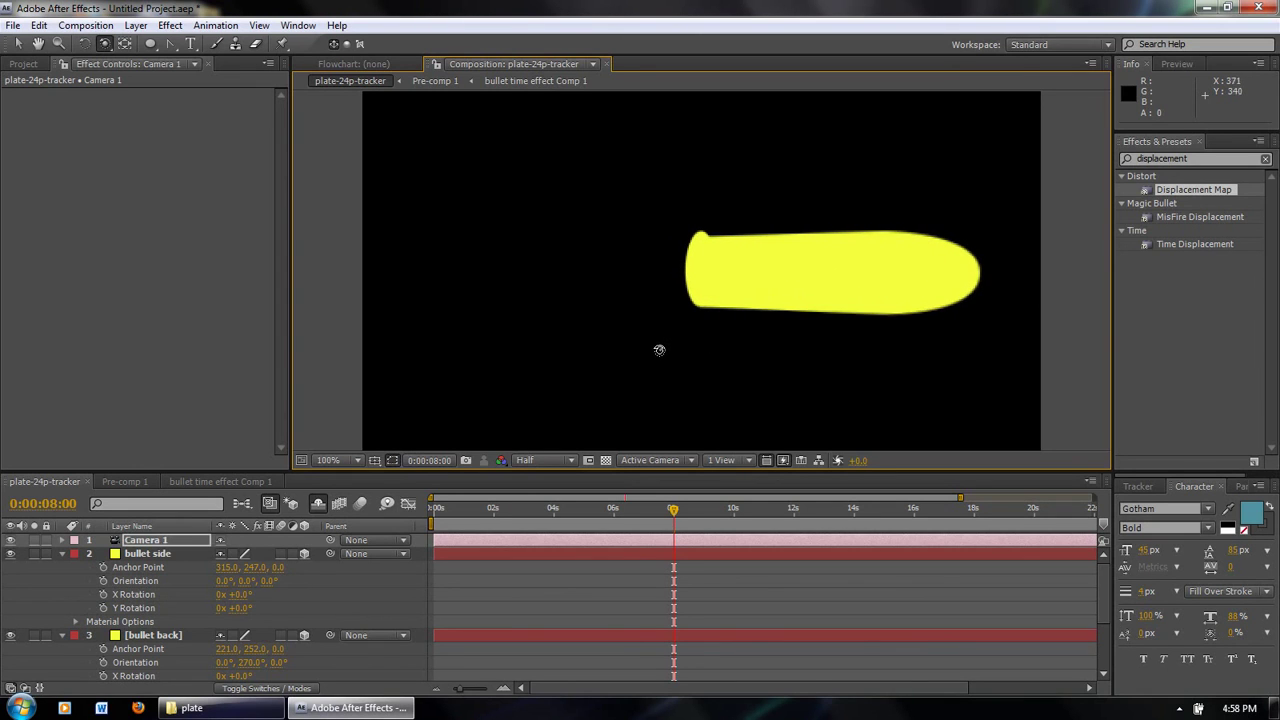
{"action": "key", "text": "ctrl+z"}
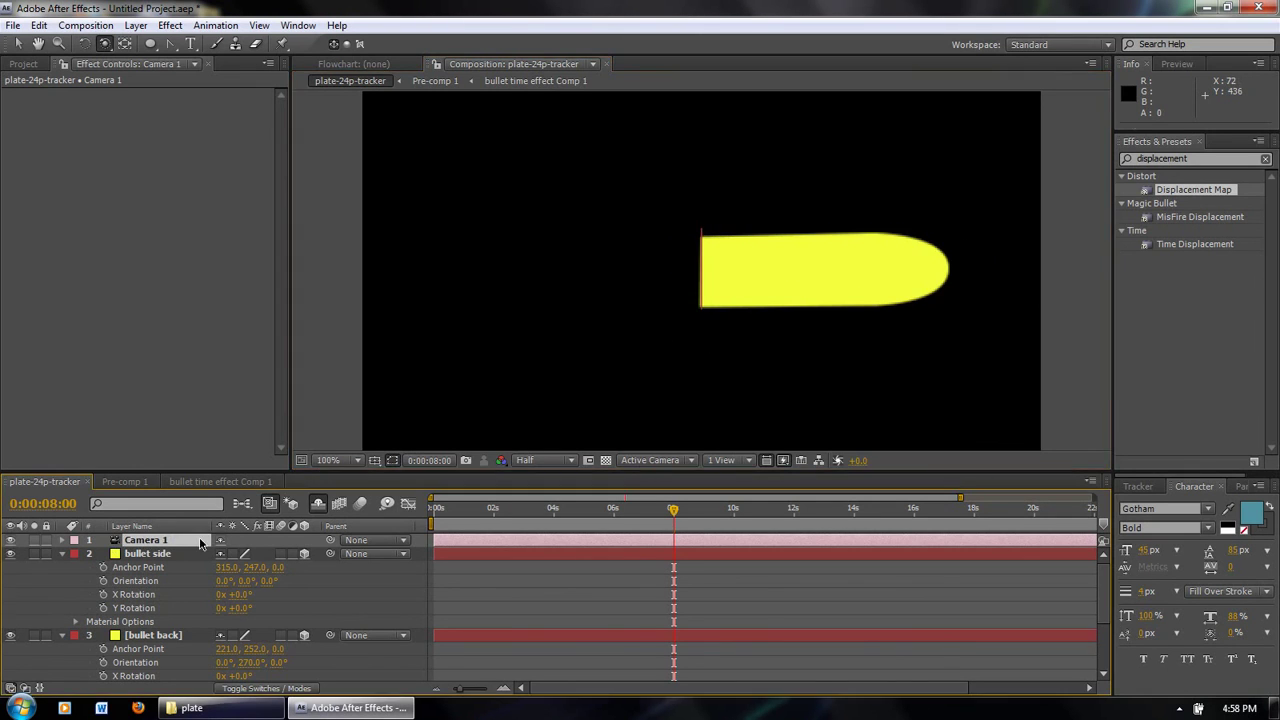
{"action": "key", "text": "Delete"}
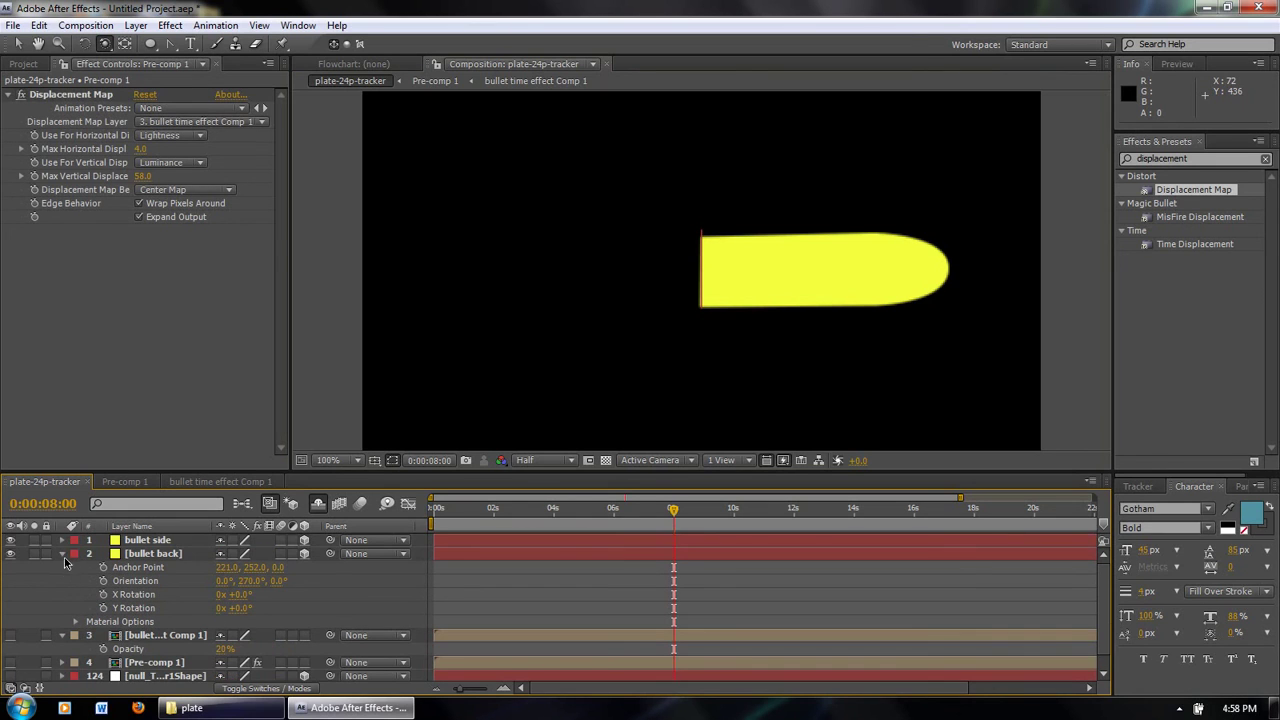
- Collapse the bullet layers and parent bullet back to bullet side
{"action": "left_click", "coordinate": [63, 553]}
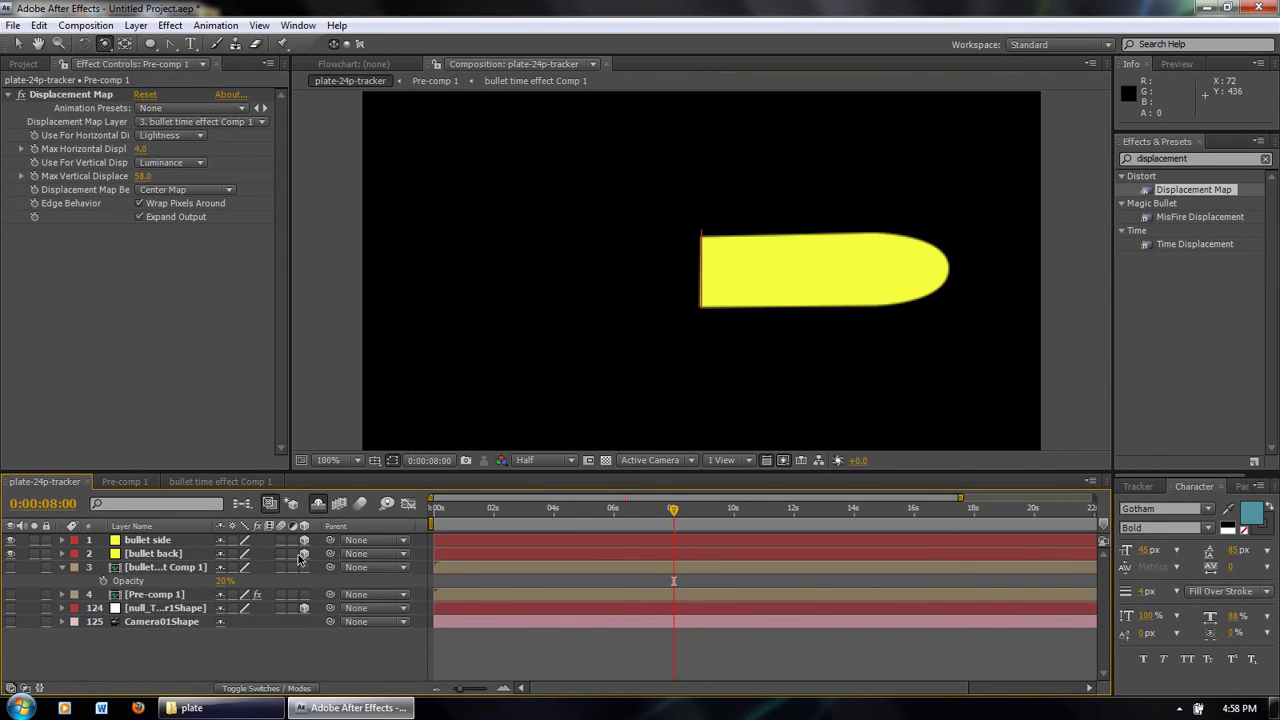
{"action": "left_click", "coordinate": [152, 542]}
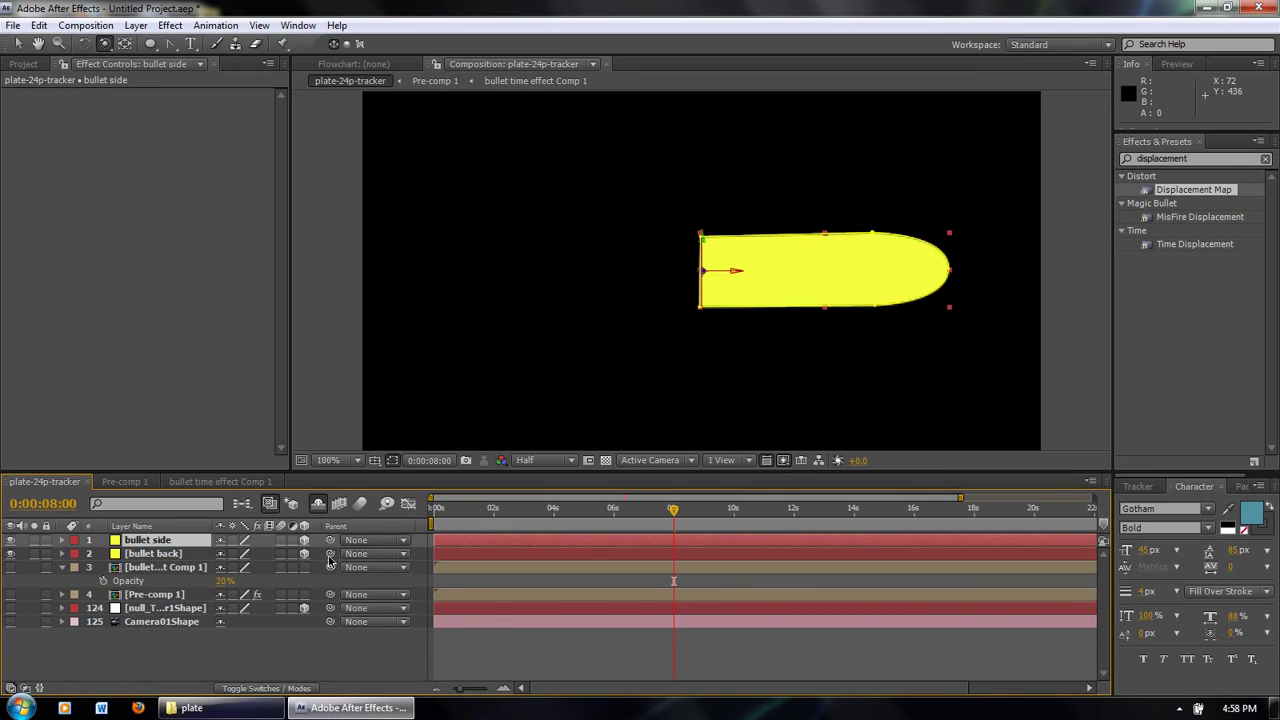
{"action": "left_click_drag", "start_coordinate": [330, 554], "coordinate": [160, 541]}
- Turn bullet side around its Y Orientation, then make the parking-lot footage layers visible again
{"action": "key", "text": "w"}
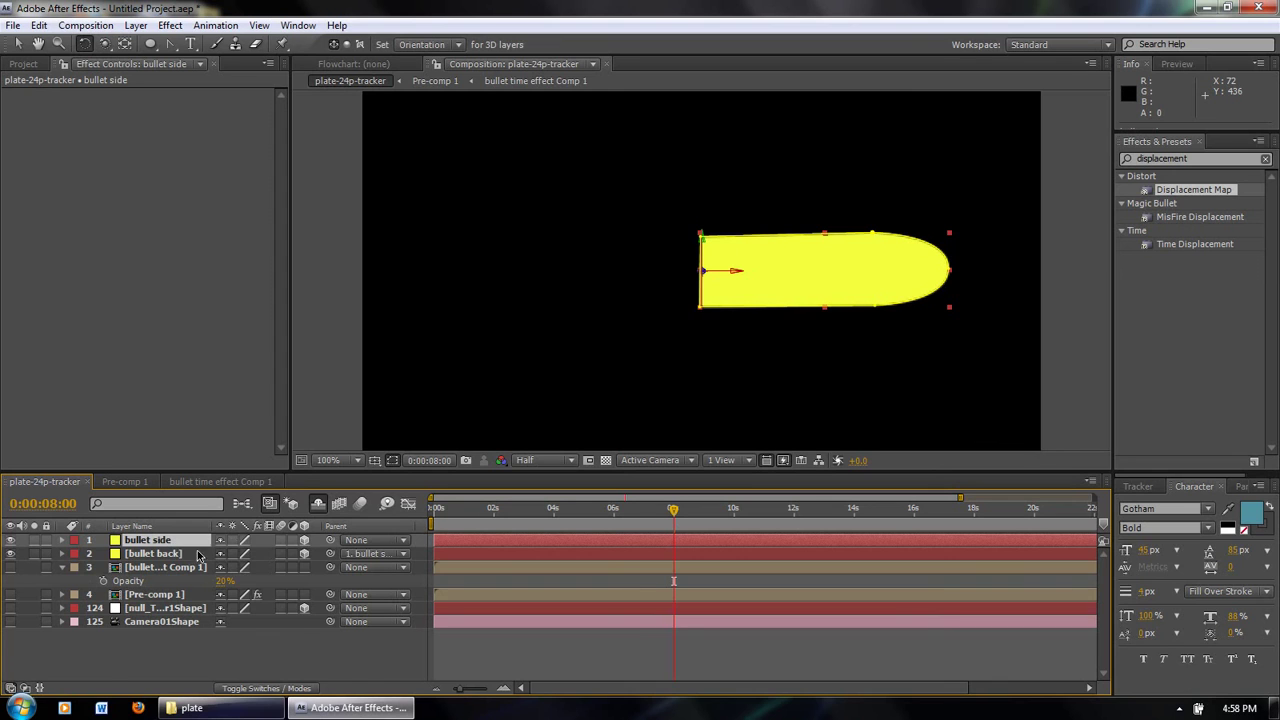
{"action": "key", "text": "r"}
{"action": "left_click_drag", "start_coordinate": [246, 554], "coordinate": [183, 592]}
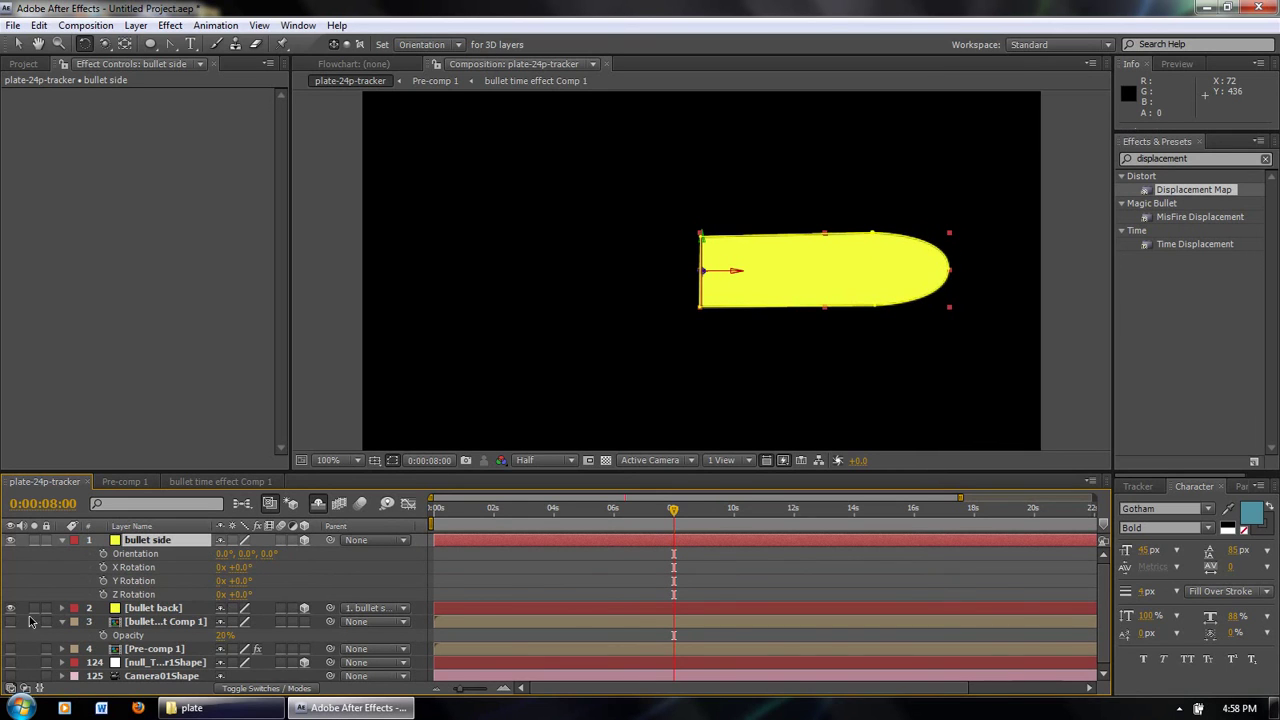
{"action": "left_click", "coordinate": [61, 541]}
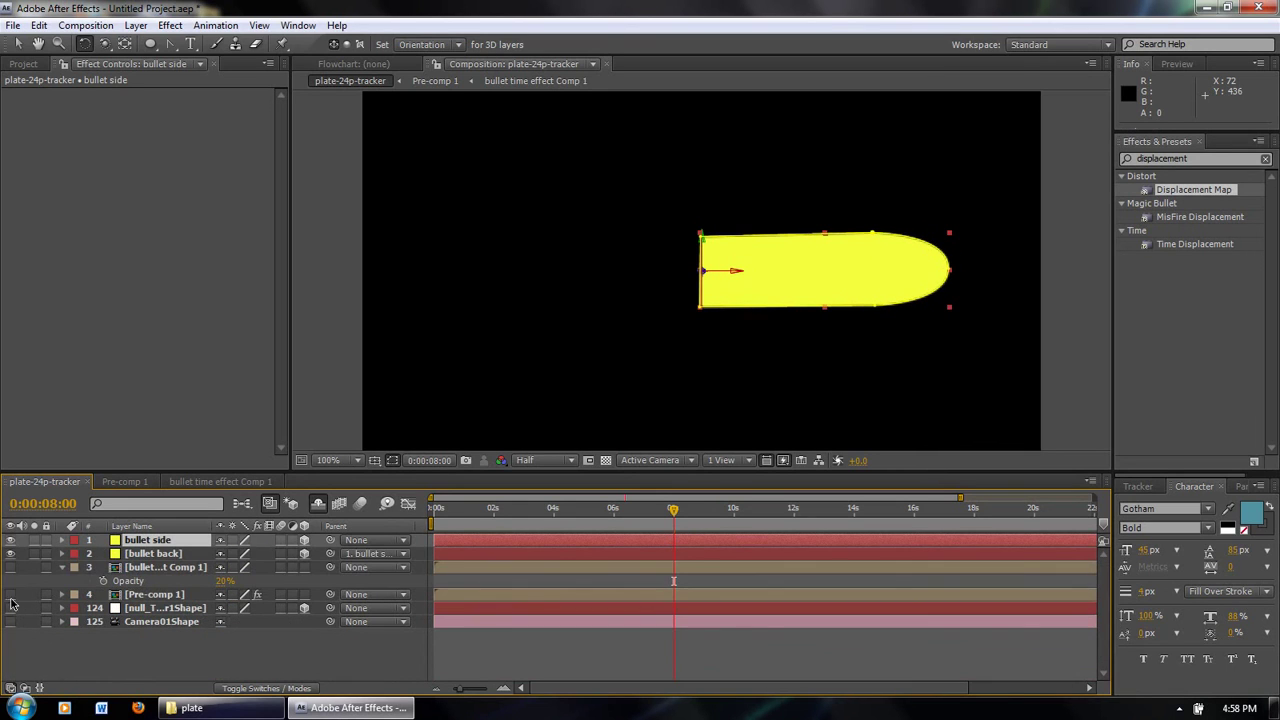
{"action": "left_click_drag", "start_coordinate": [11, 594], "coordinate": [12, 622]}
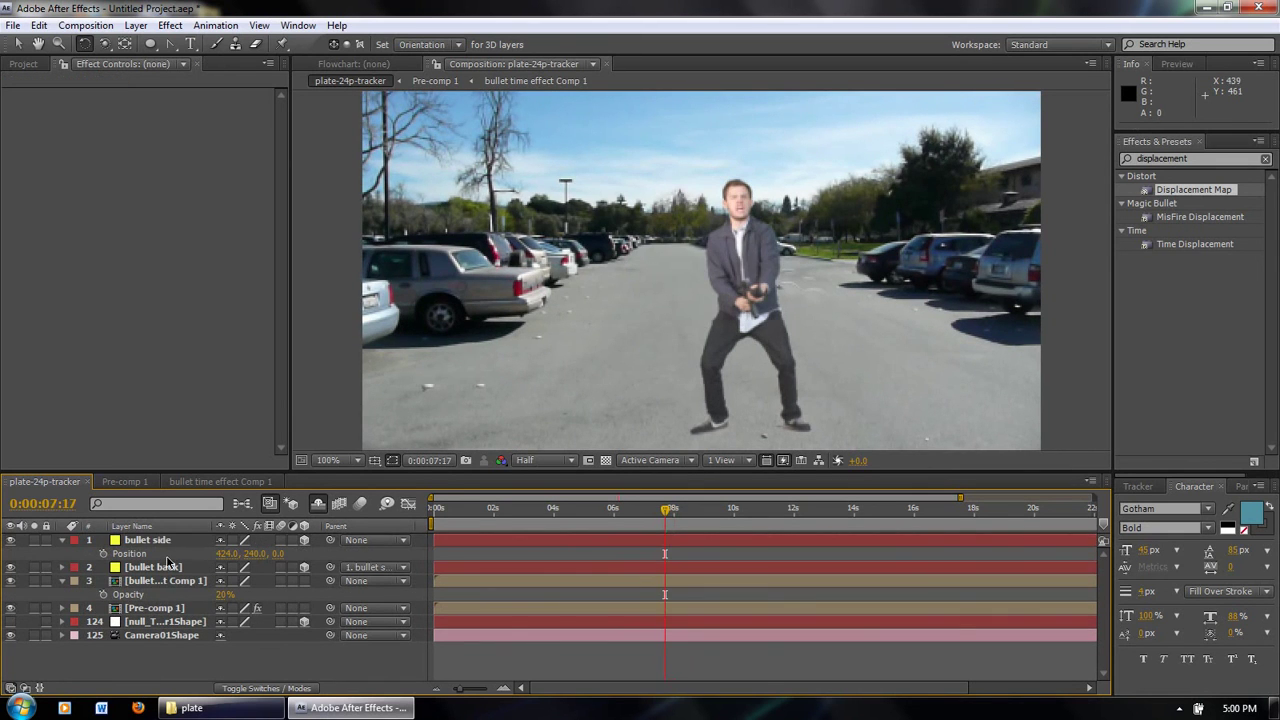
- Paste the particle layer from bullet time effect Comp 1 into plate-24p-tracker and hide it
{"action": "left_click", "coordinate": [196, 479]}
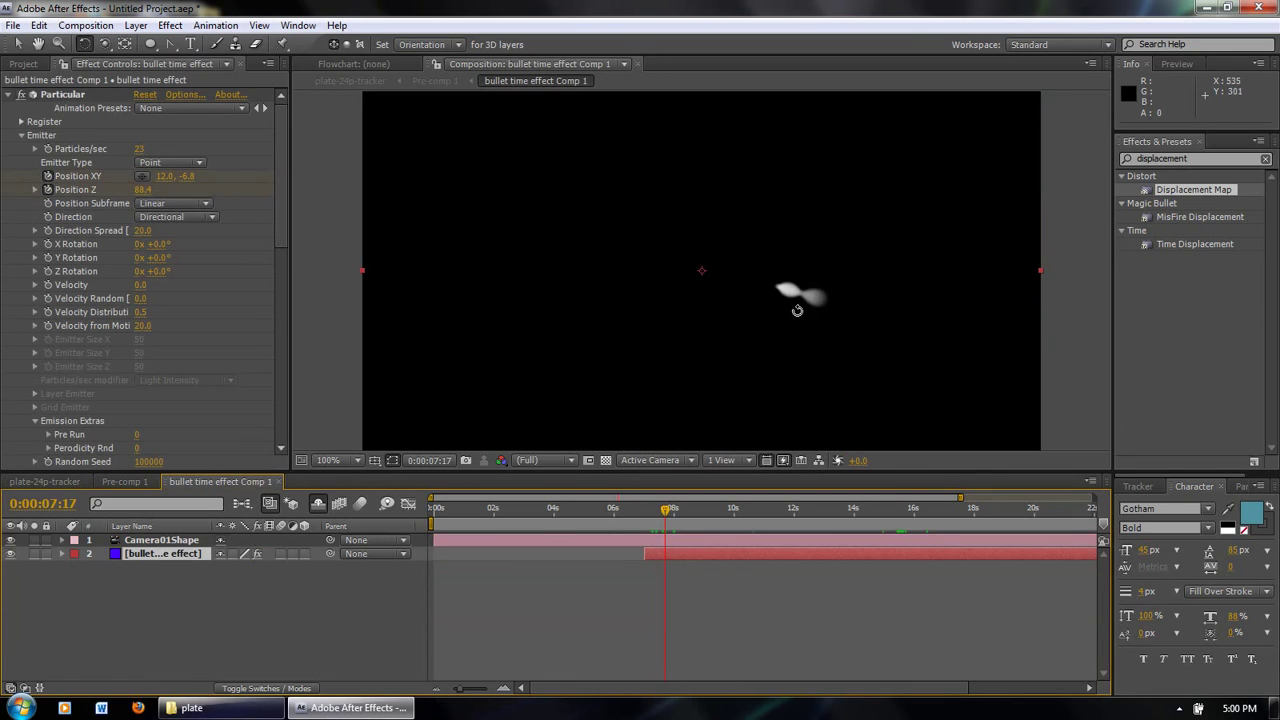
{"action": "key", "text": "v"}
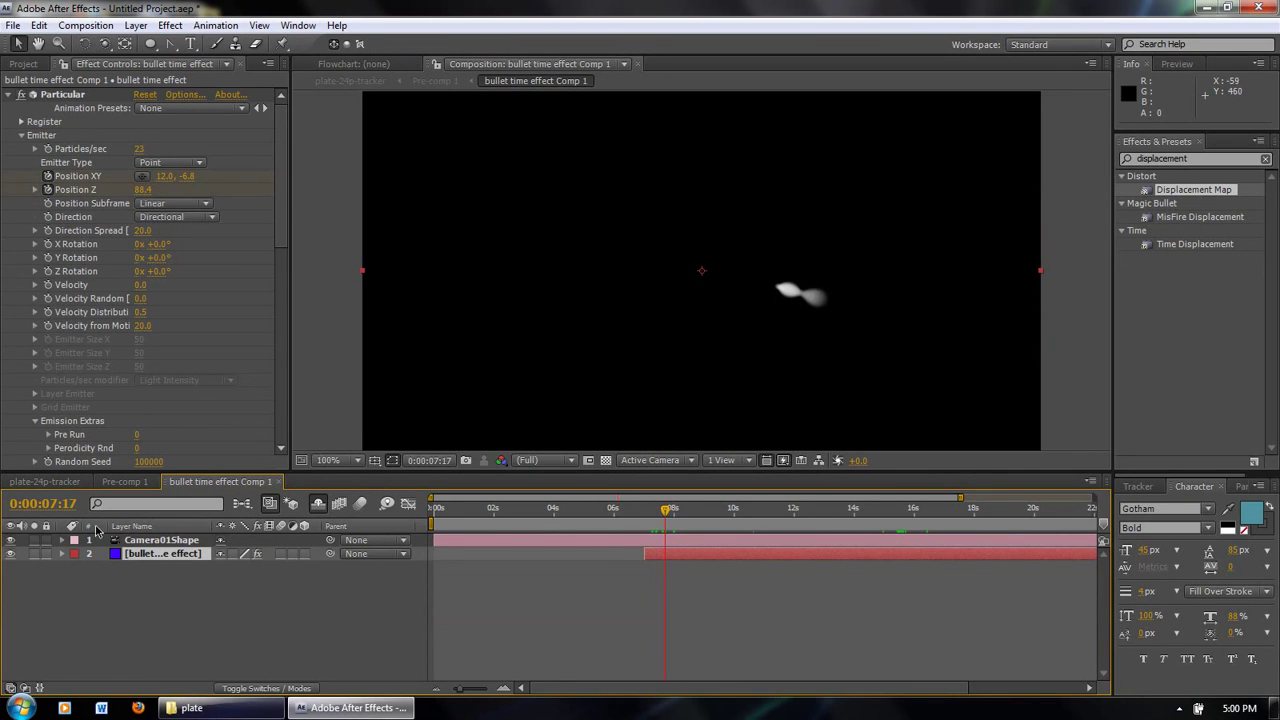
{"action": "left_click", "coordinate": [45, 481]}
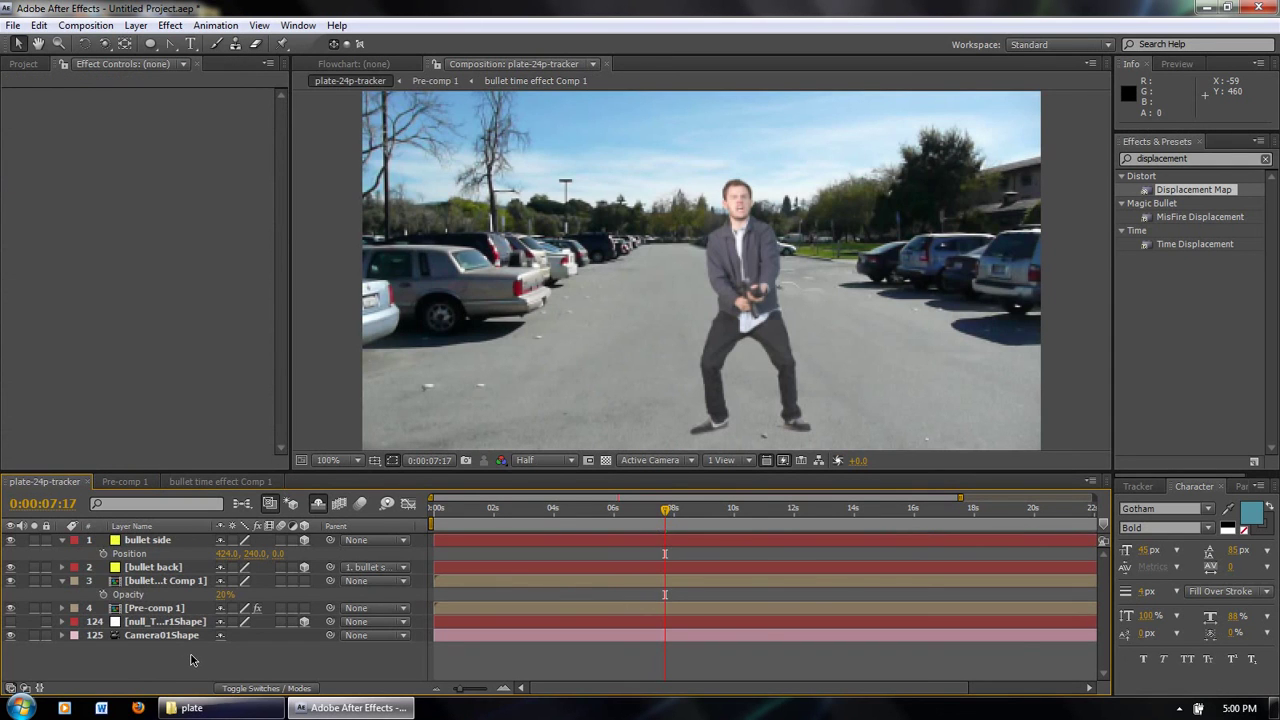
{"action": "key", "text": "ctrl+v"}
{"action": "left_click", "coordinate": [11, 541]}
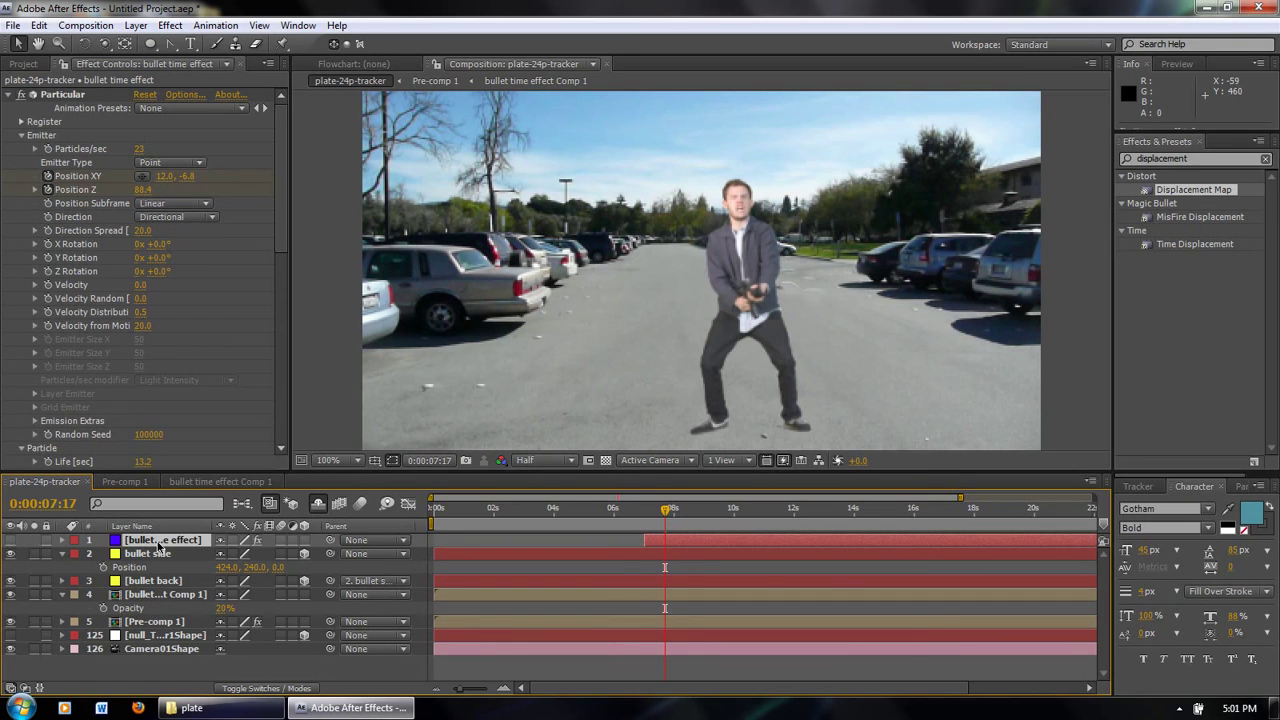
- Reveal the particle layer's Particular > Emitter Position XY and add an expression to bullet side's Position
{"action": "left_click", "coordinate": [62, 540]}
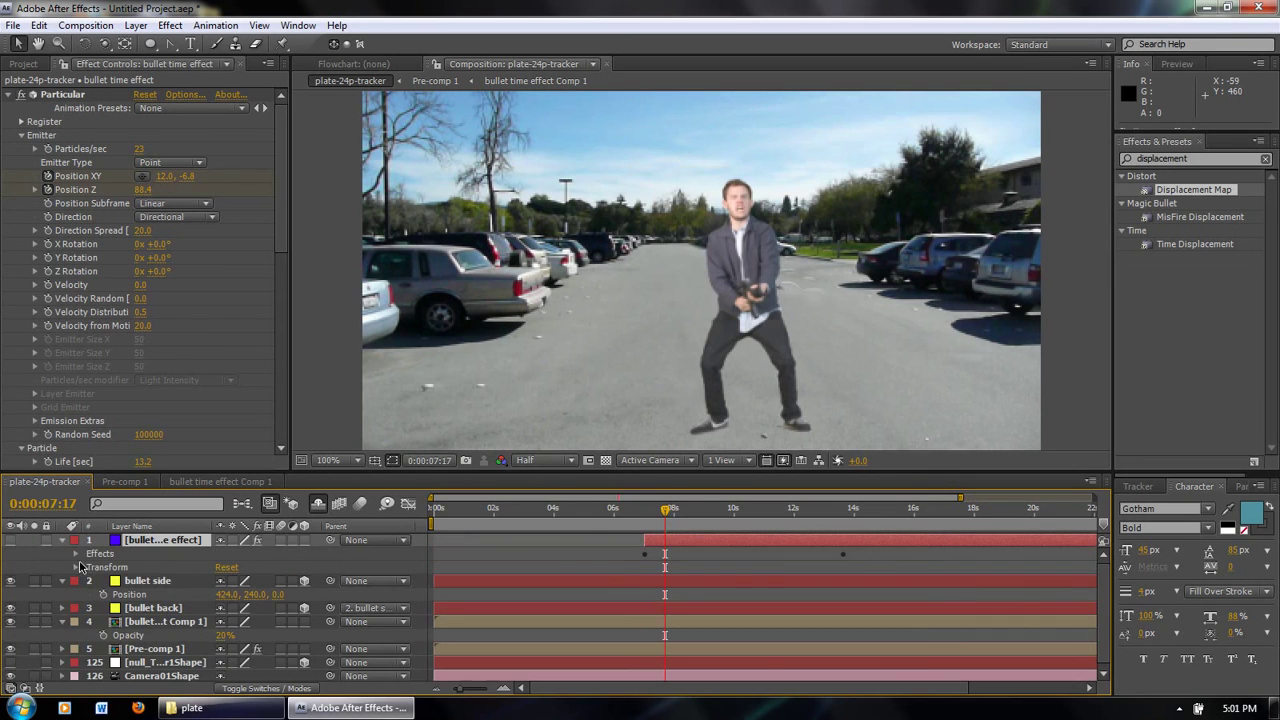
{"action": "left_click", "coordinate": [76, 553]}
{"action": "left_click", "coordinate": [89, 567]}
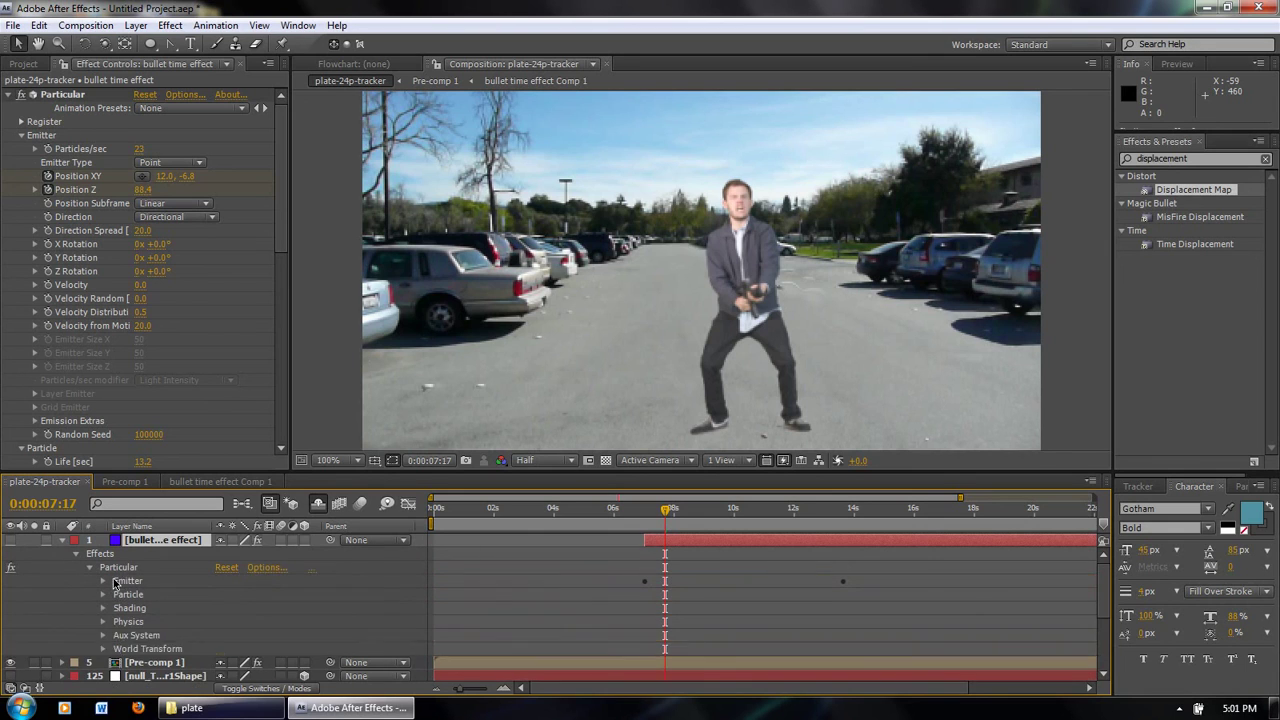
{"action": "left_click", "coordinate": [103, 578]}
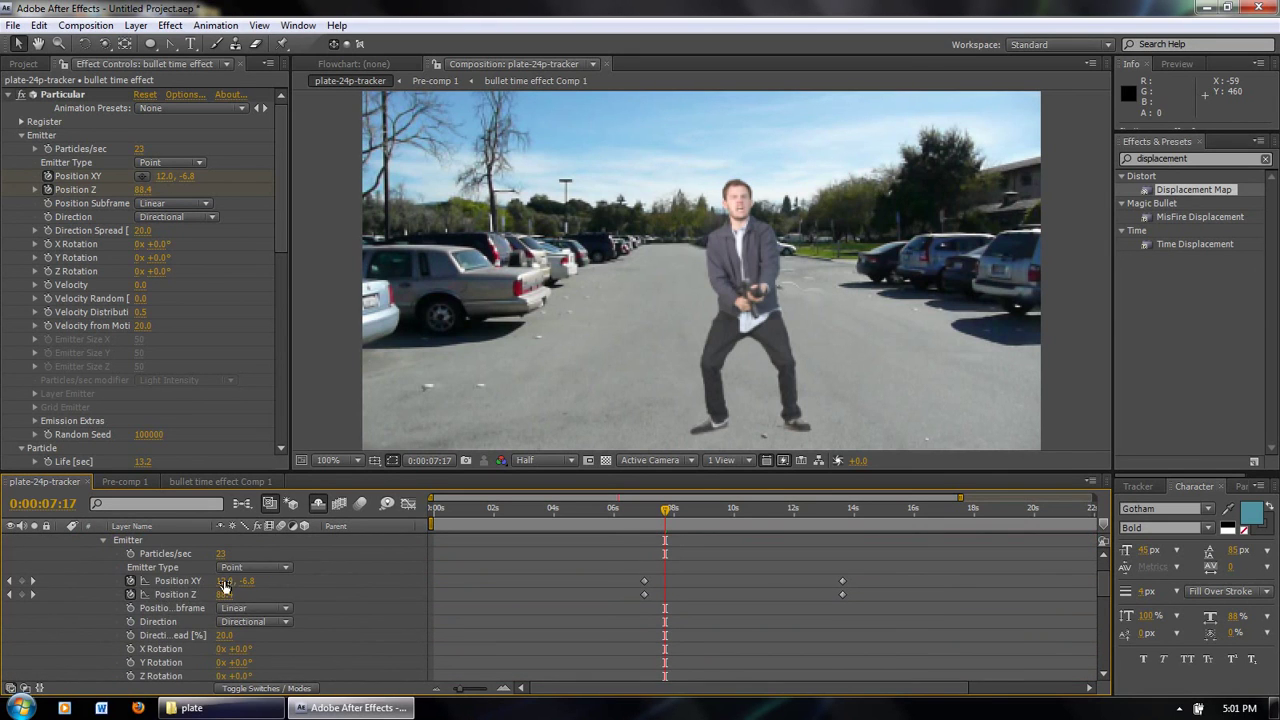
{"action": "scroll", "coordinate": [210, 592], "scroll_direction": "down", "scroll_amount": 5}
{"action": "scroll", "coordinate": [210, 592], "scroll_direction": "down", "scroll_amount": 5}
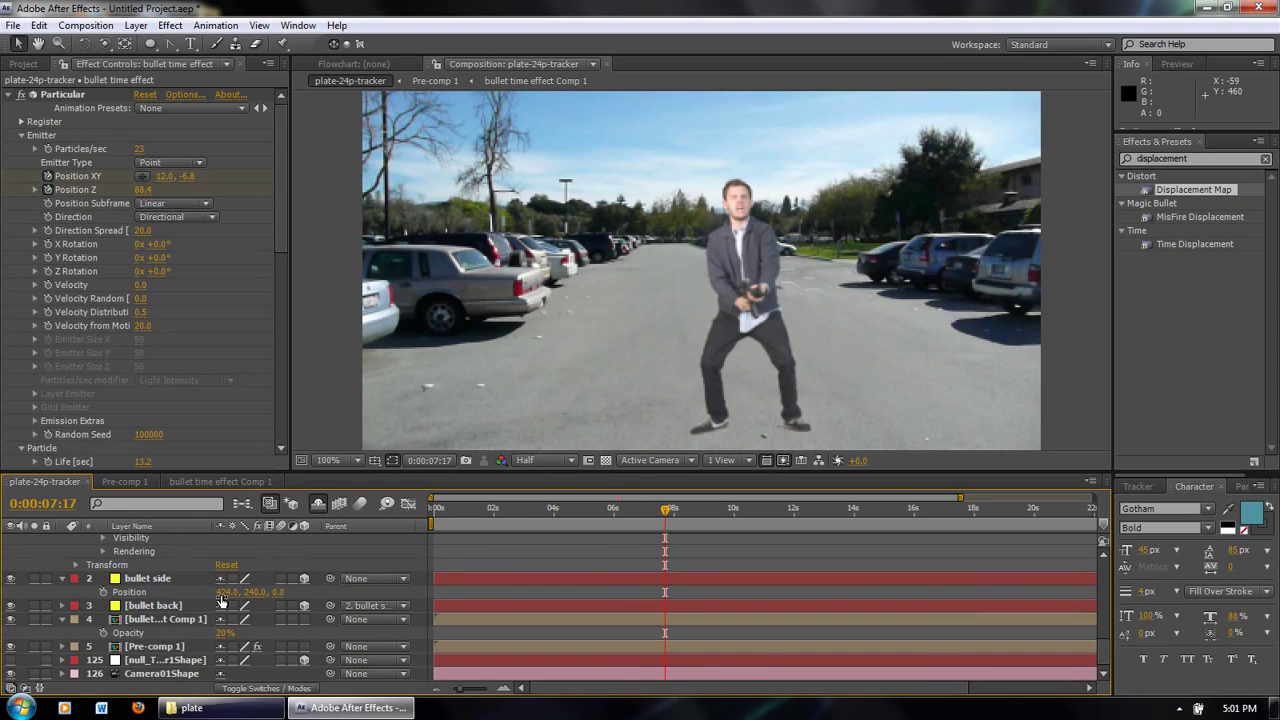
{"action": "left_click", "coordinate": [104, 593], "text": "alt"}
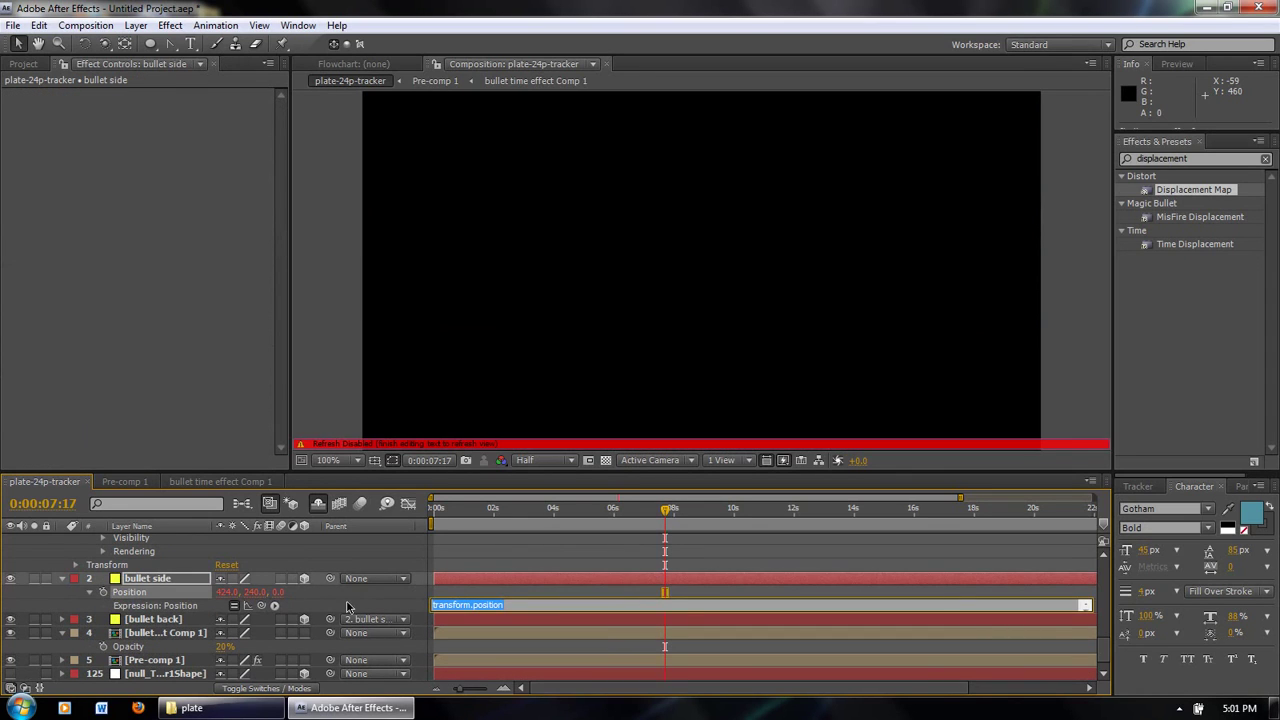
- Link bullet side's Position expression to Particular's emitter Position XY
{"action": "left_click_drag", "start_coordinate": [260, 607], "coordinate": [195, 628]}
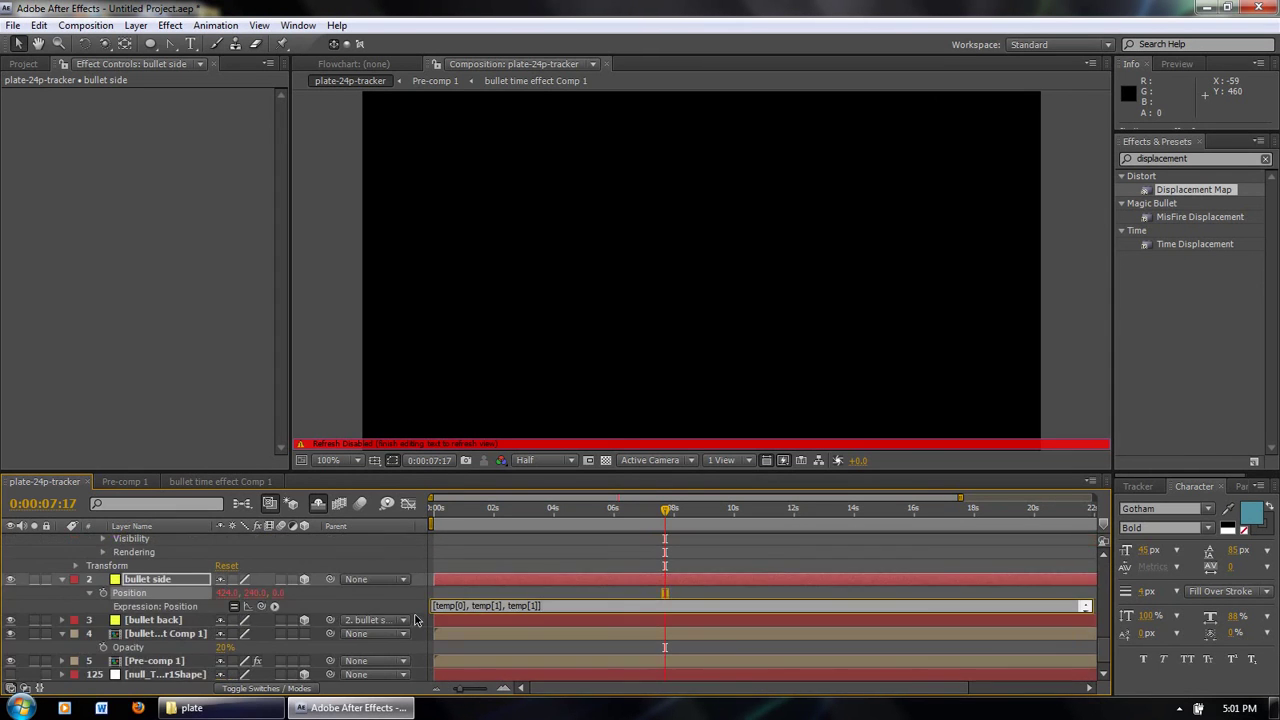
{"action": "left_click", "coordinate": [360, 595]}
{"action": "scroll", "coordinate": [260, 600], "scroll_direction": "up", "scroll_amount": 3}
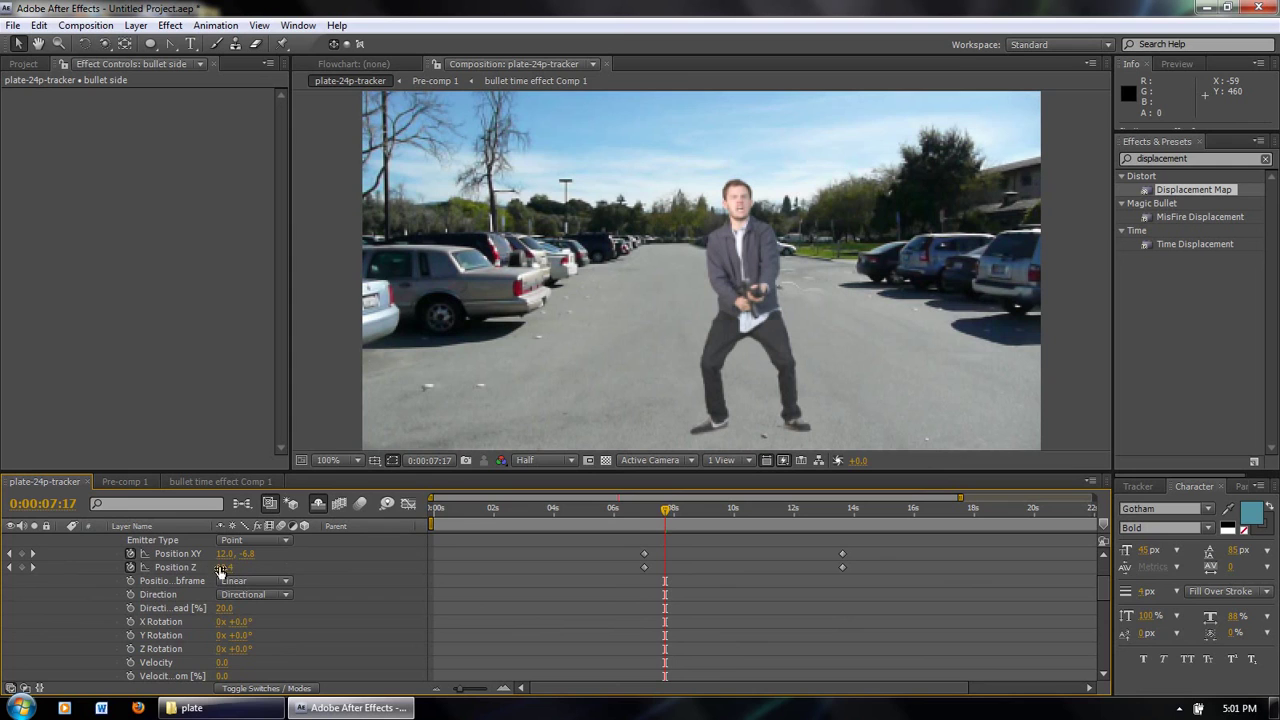
{"action": "scroll", "coordinate": [215, 574], "scroll_direction": "down", "scroll_amount": 6}
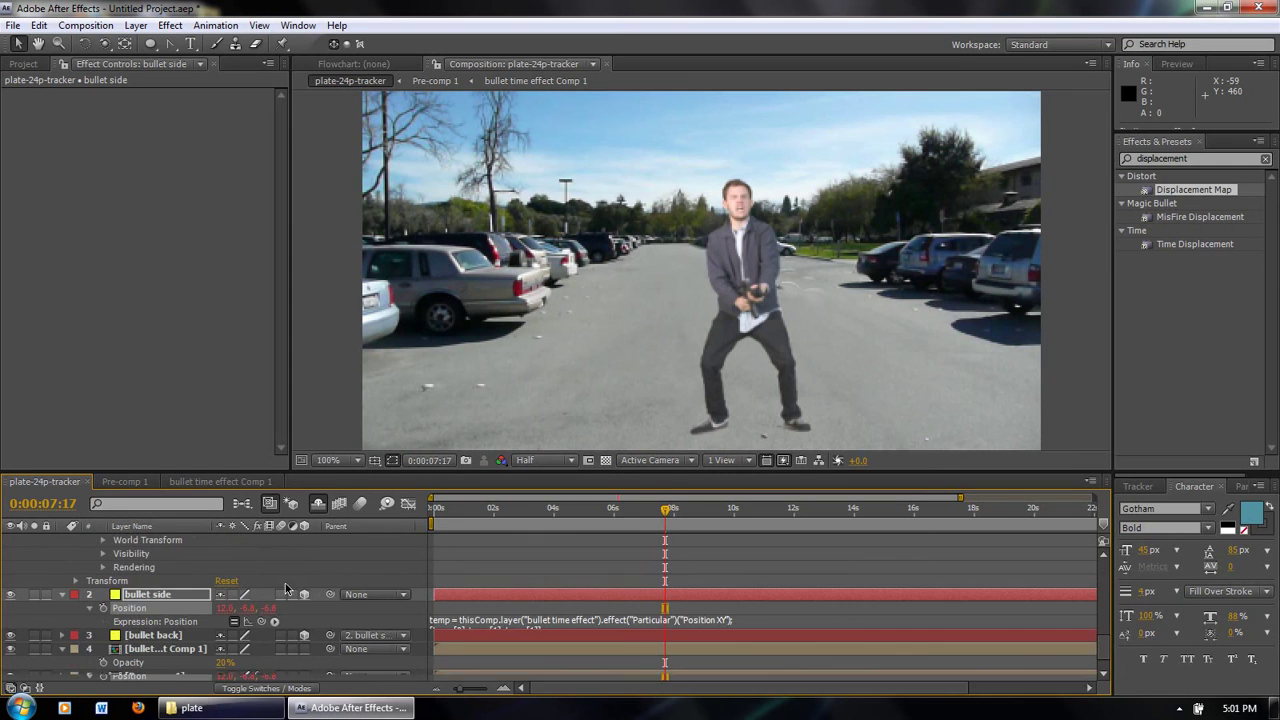
- Duplicate the expression's first line onto the second line
{"action": "left_click", "coordinate": [507, 619]}
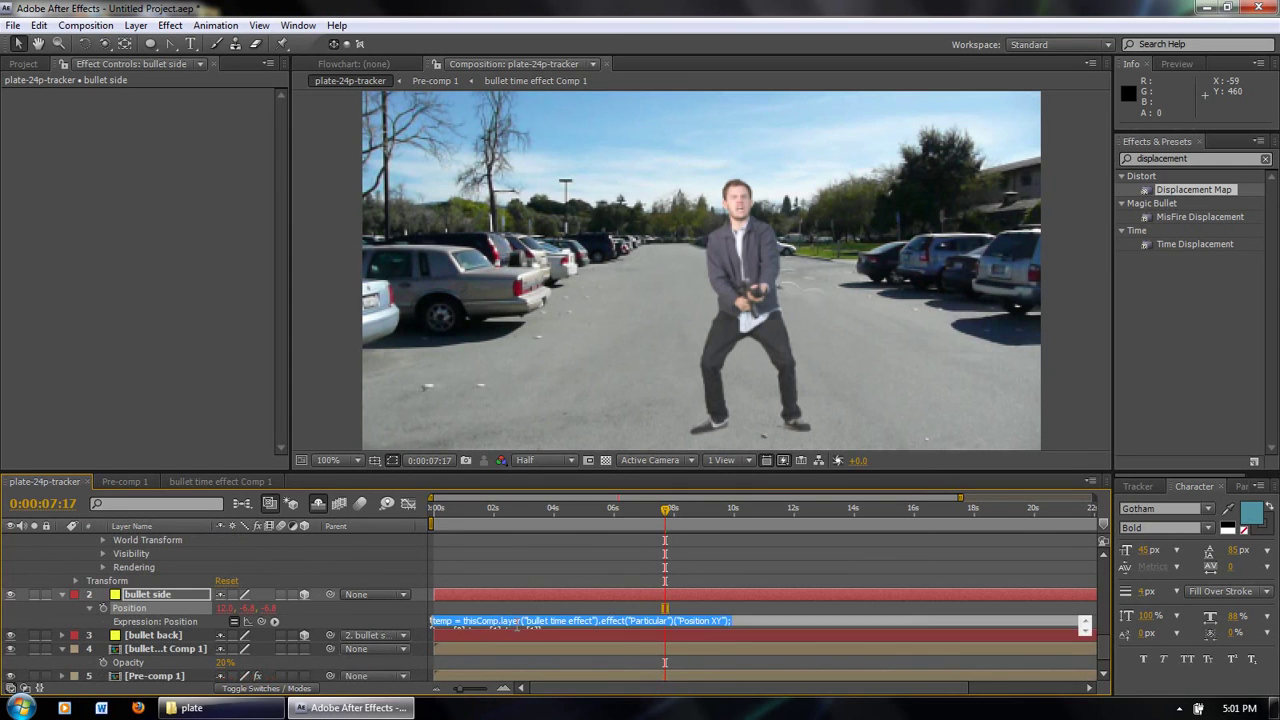
{"action": "left_click", "coordinate": [556, 630]}
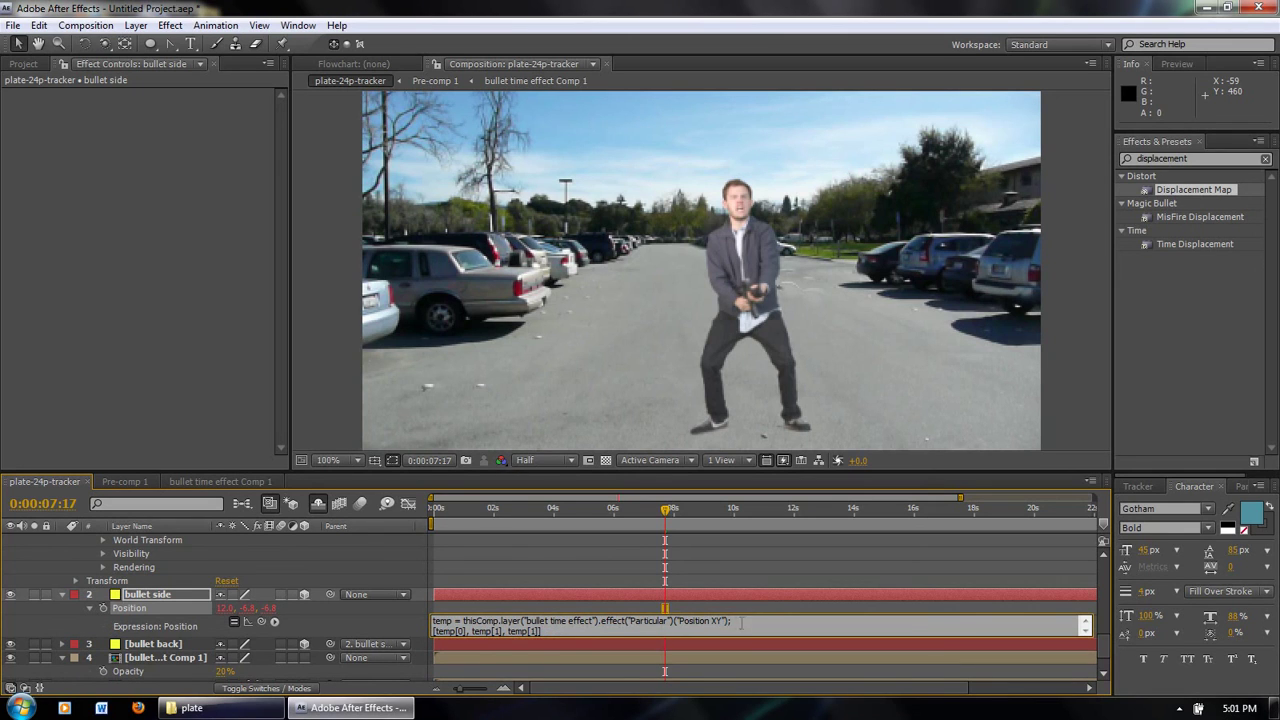
{"action": "left_click_drag", "start_coordinate": [741, 622], "coordinate": [427, 624]}
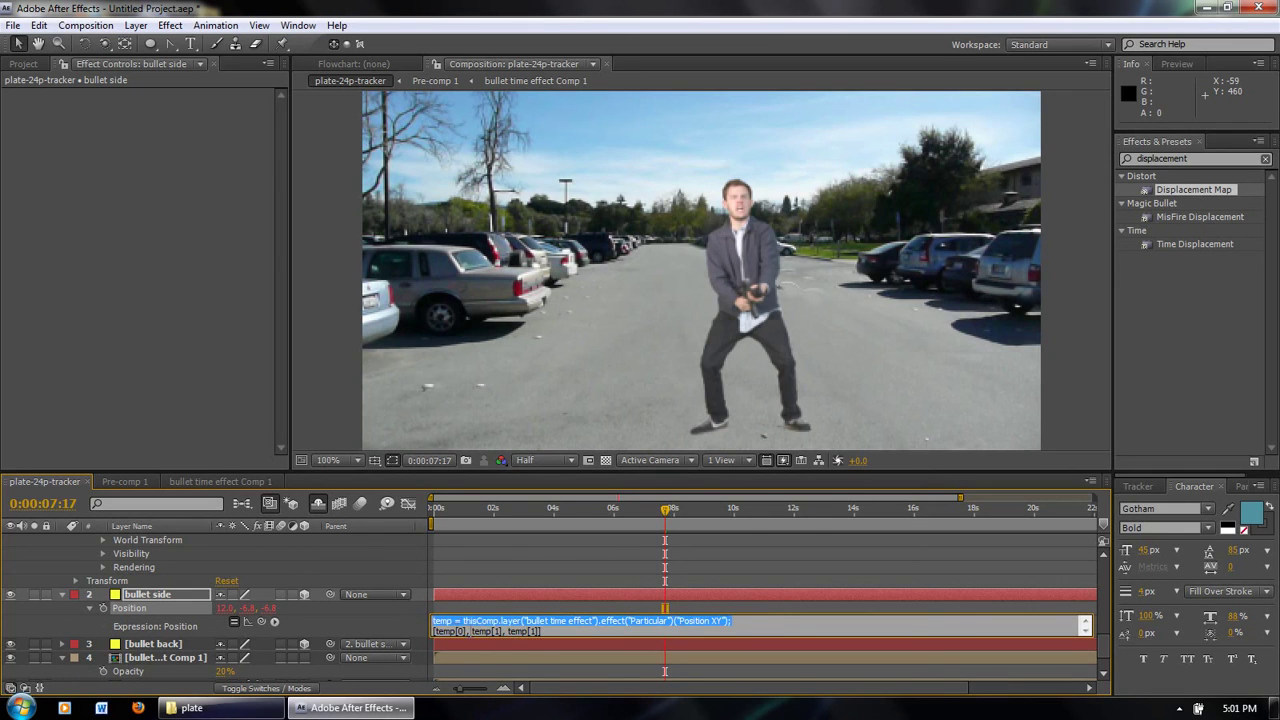
{"action": "key", "text": "ctrl+c"}
{"action": "left_click", "coordinate": [780, 630]}
{"action": "key", "text": "shift+Home"}
{"action": "key", "text": "BackSpace"}
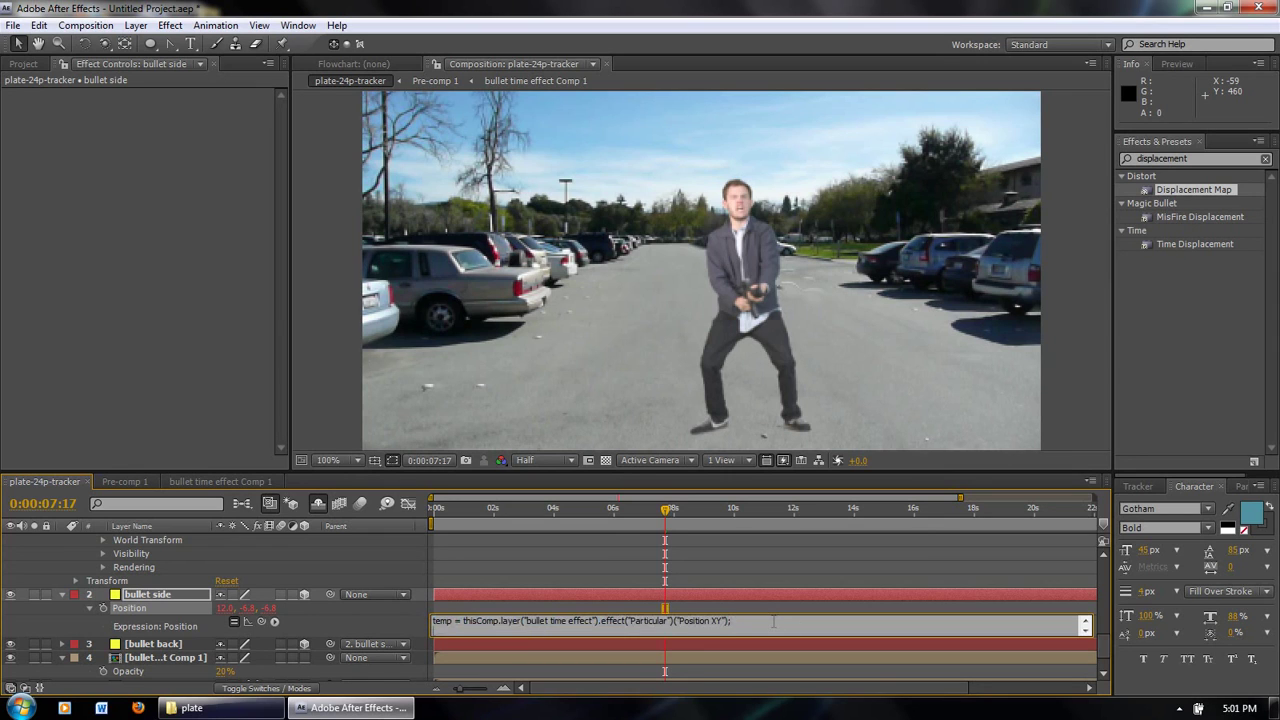
{"action": "key", "text": "ctrl+v"}
{"action": "key", "text": "ctrl+z"}
{"action": "key", "text": "ctrl+shift+z"}
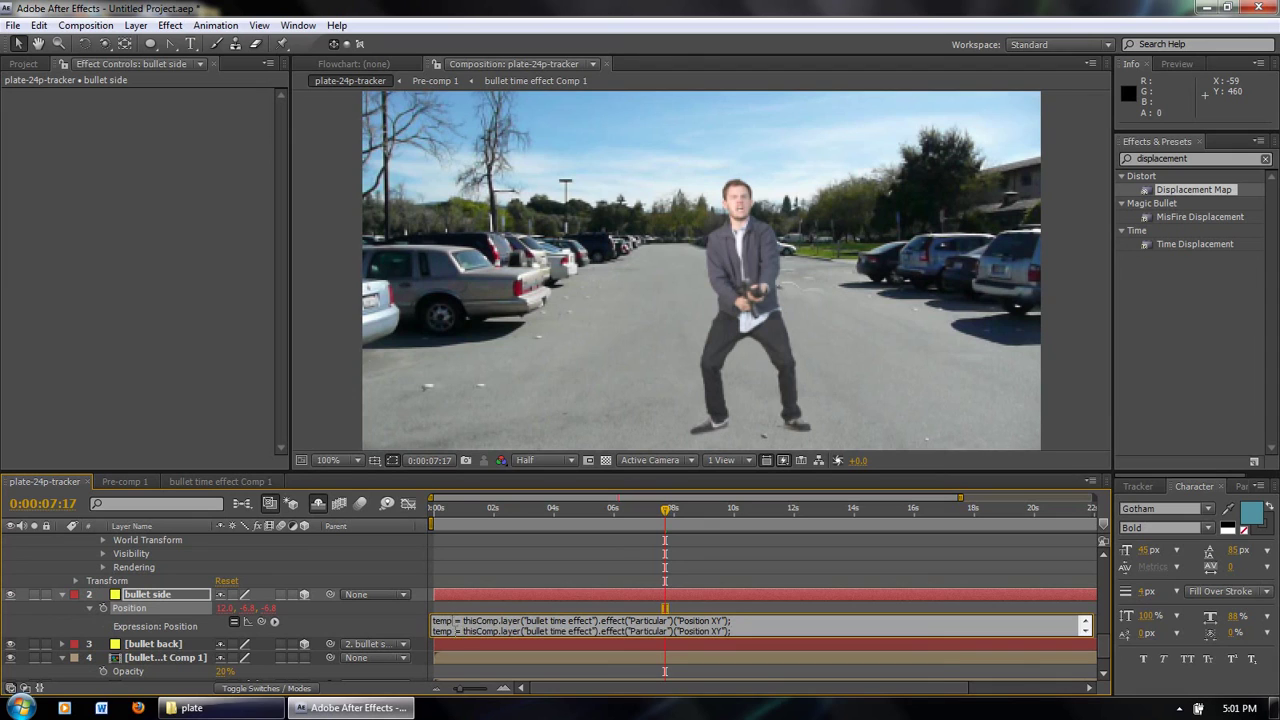
- Make the lines temp1 and temp2, point temp2 at Position Z, and return [temp1[0], temp1[1], temp2]
{"action": "type", "text": "1"}
{"action": "key", "text": "Down"}
{"action": "type", "text": "2"}
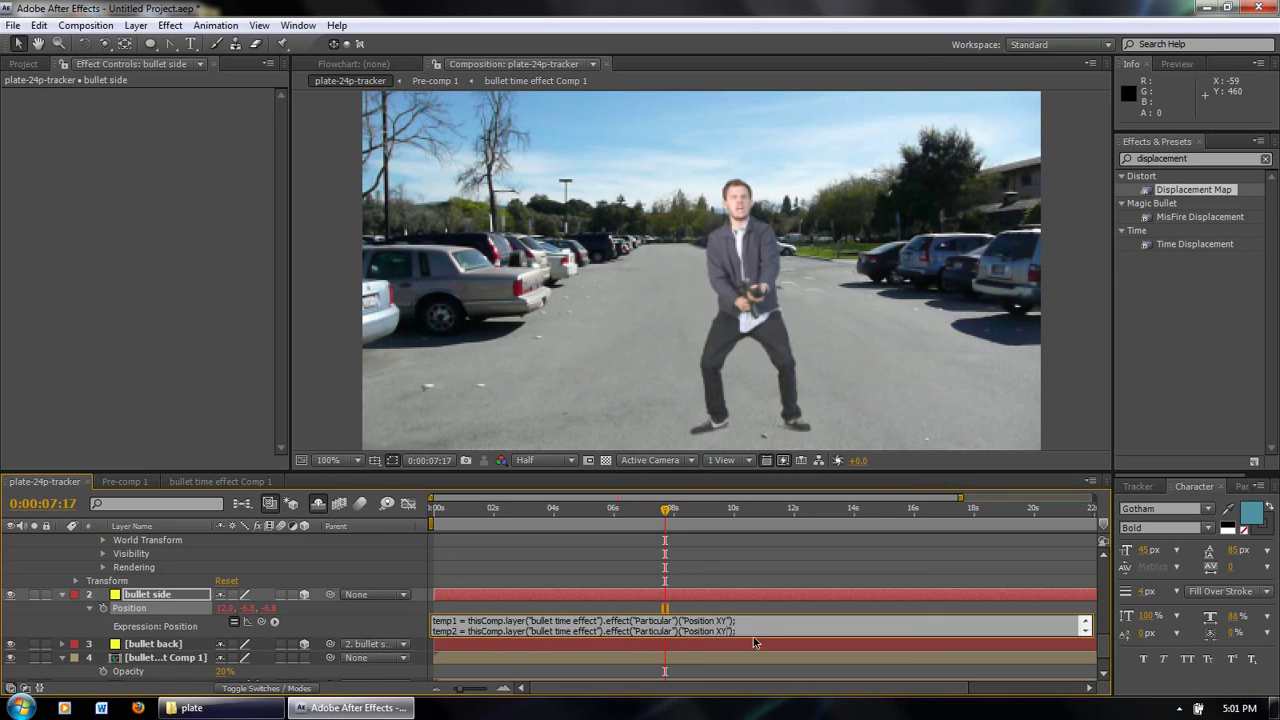
{"action": "type", "text": "Z"}
{"action": "key", "text": "Down"}
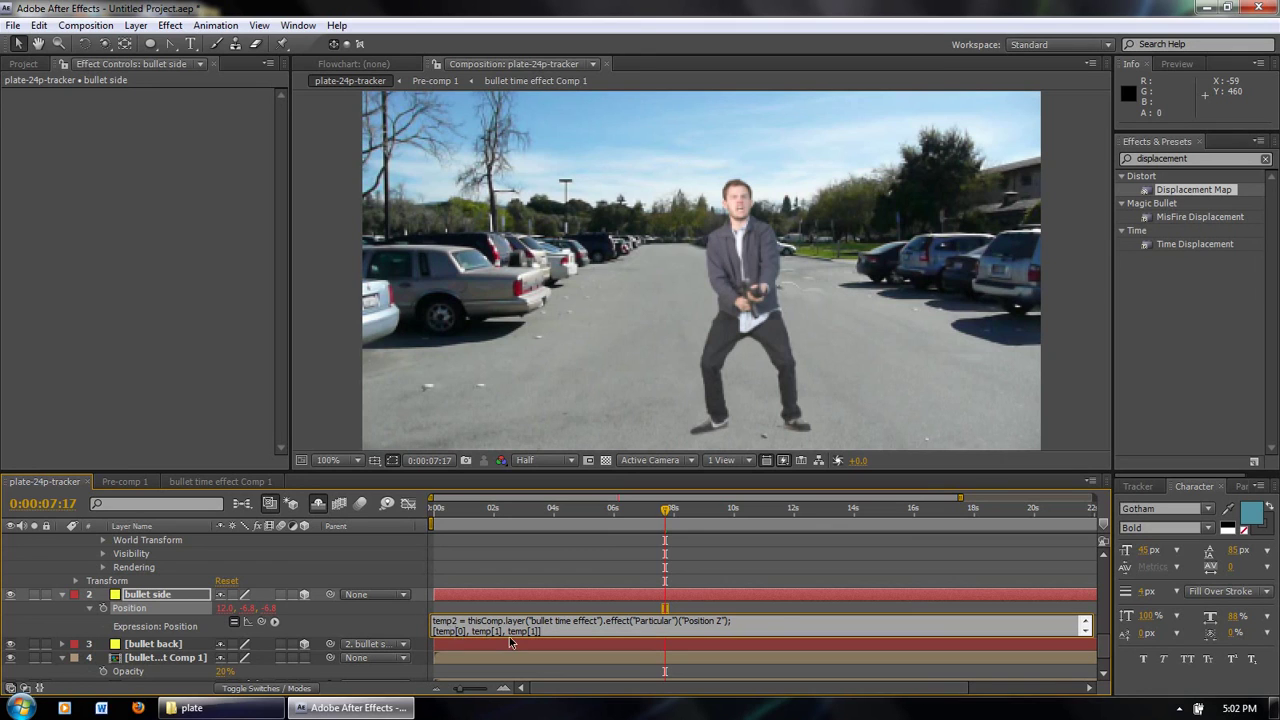
{"action": "type", "text": "1[1"}
{"action": "left_click", "coordinate": [490, 568]}
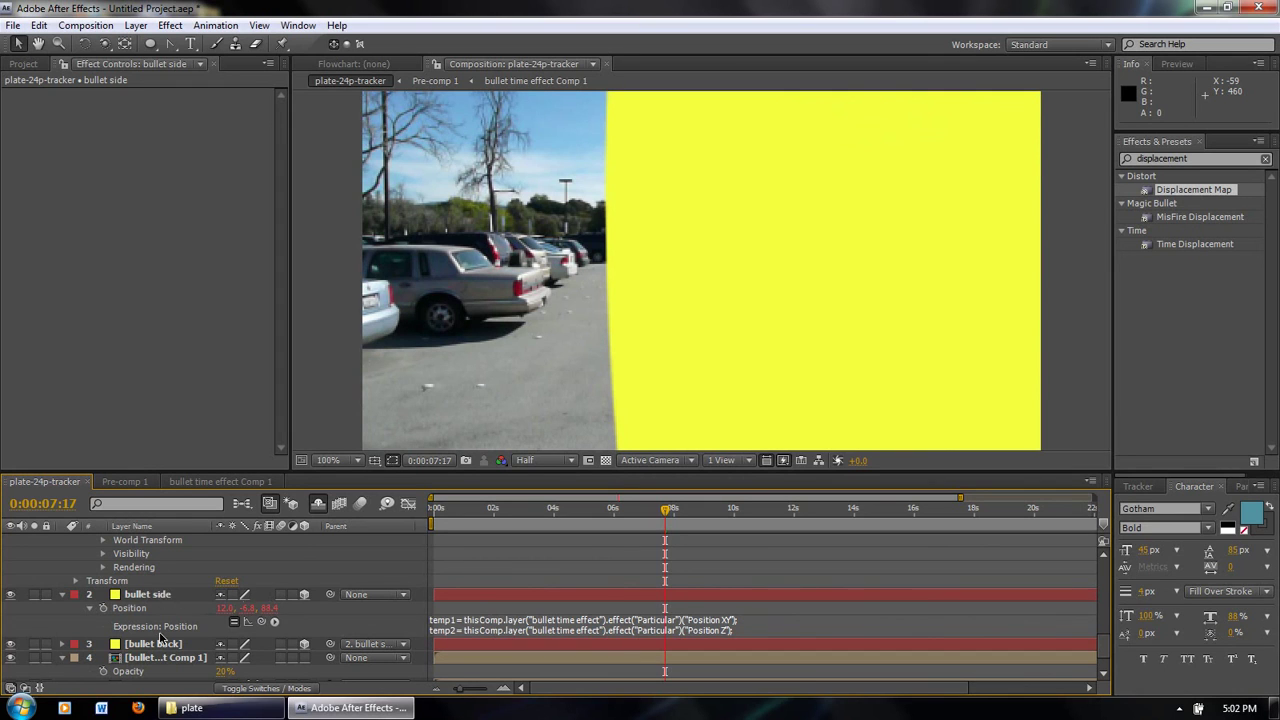
{"action": "scroll", "coordinate": [175, 610], "scroll_direction": "up", "scroll_amount": 5}
{"action": "scroll", "coordinate": [178, 590], "scroll_direction": "up", "scroll_amount": 2}
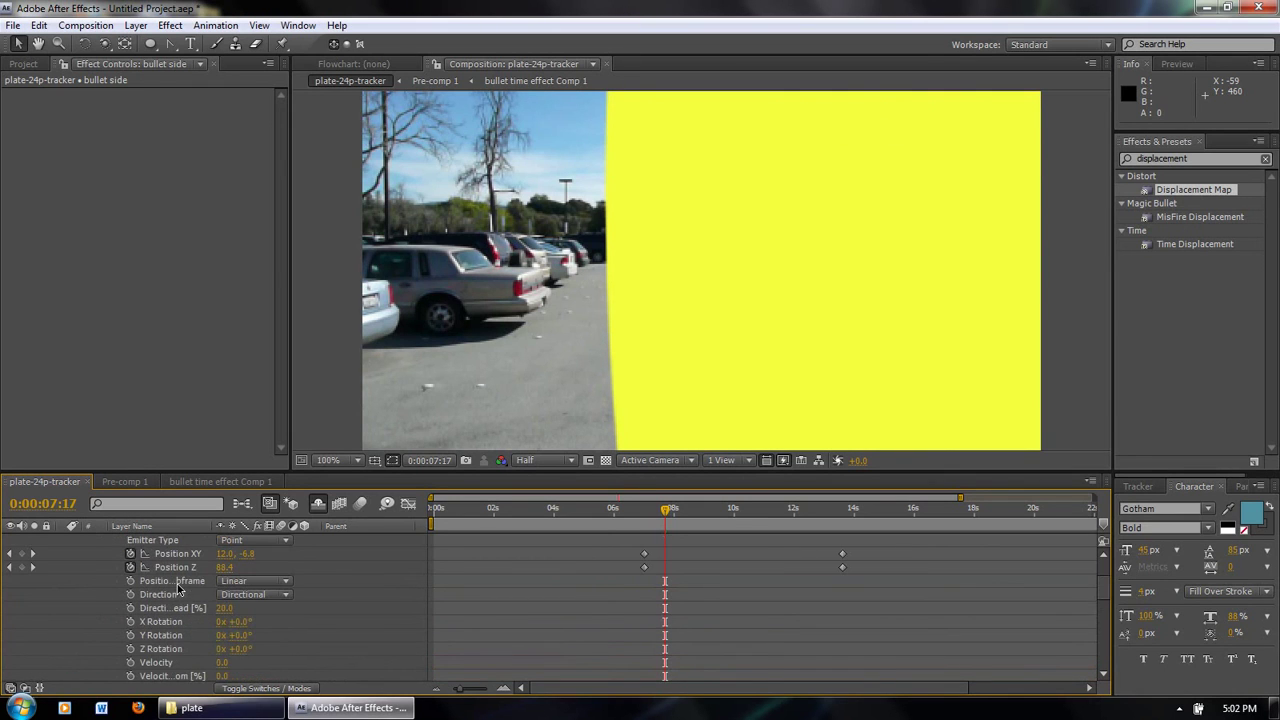
{"action": "scroll", "coordinate": [235, 589], "scroll_direction": "down", "scroll_amount": 10}
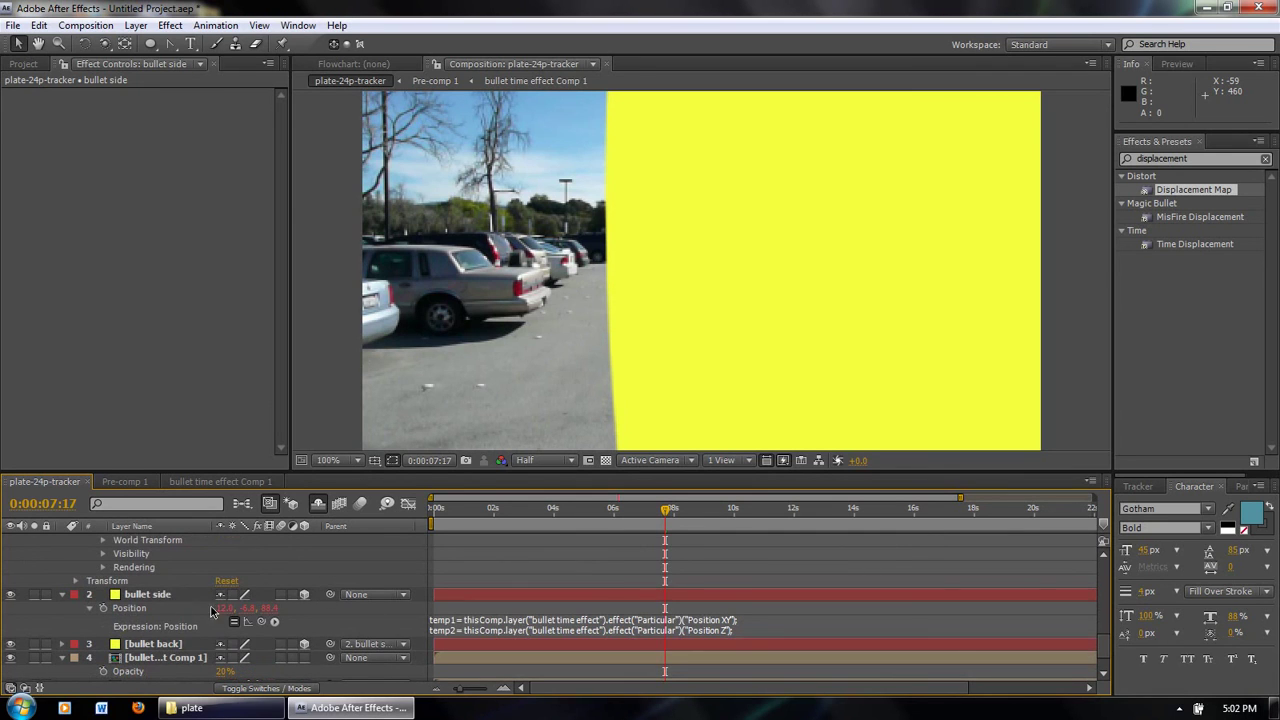
- Shrink bullet side's Scale step by step from 3% and 1% down to 0.1%
{"action": "left_click", "coordinate": [160, 599]}
{"action": "key", "text": "s"}
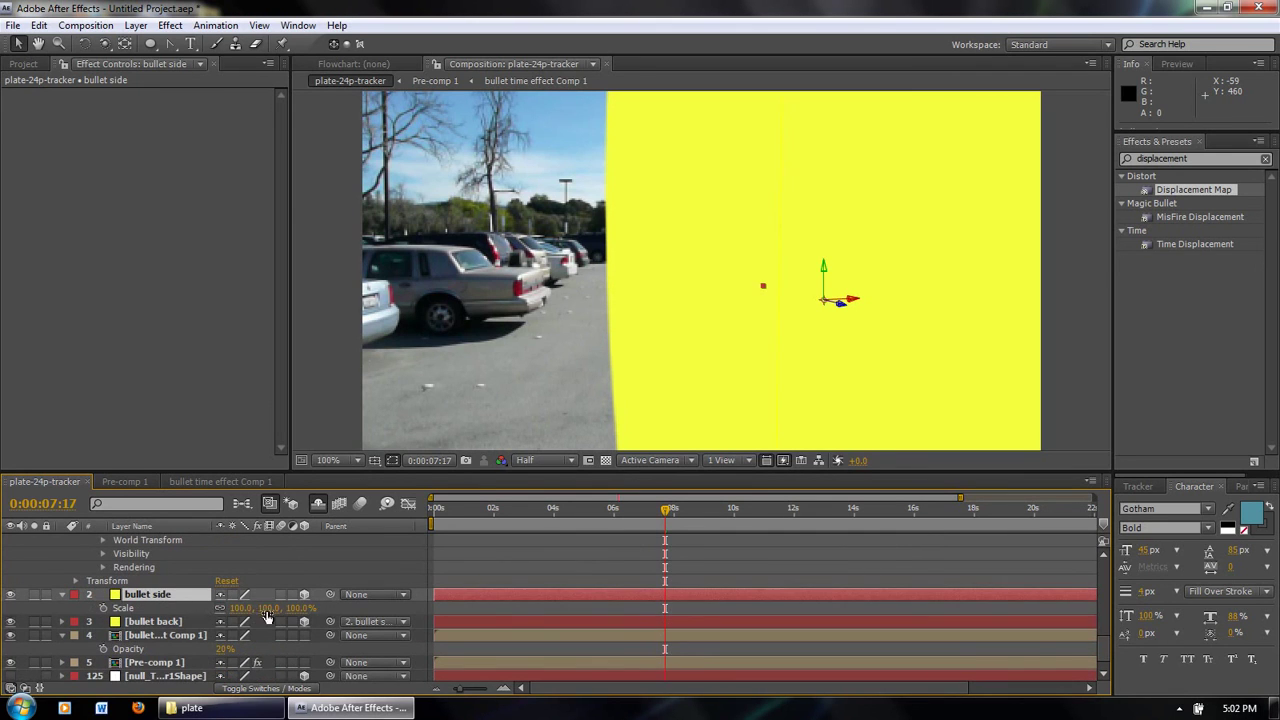
{"action": "left_click", "coordinate": [241, 608]}
{"action": "type", "text": "3"}
{"action": "key", "text": "Return"}
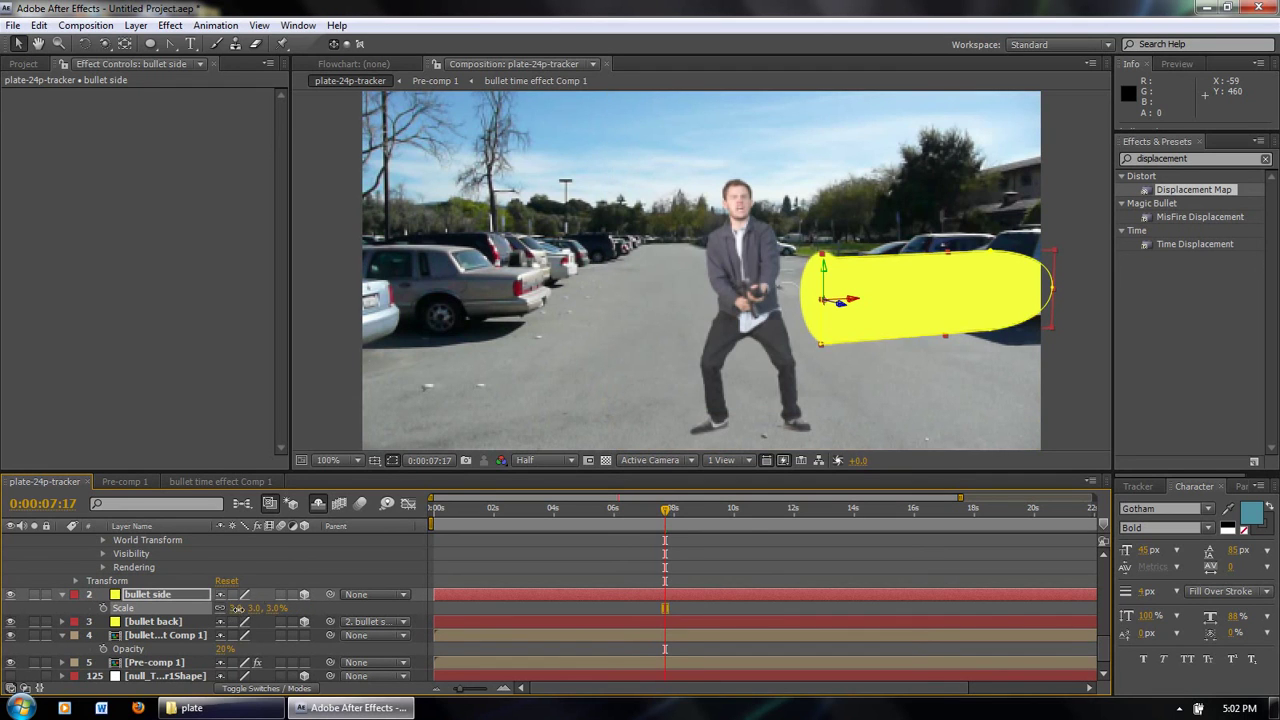
{"action": "left_click", "coordinate": [238, 608]}
{"action": "type", "text": "1"}
{"action": "key", "text": "Return"}
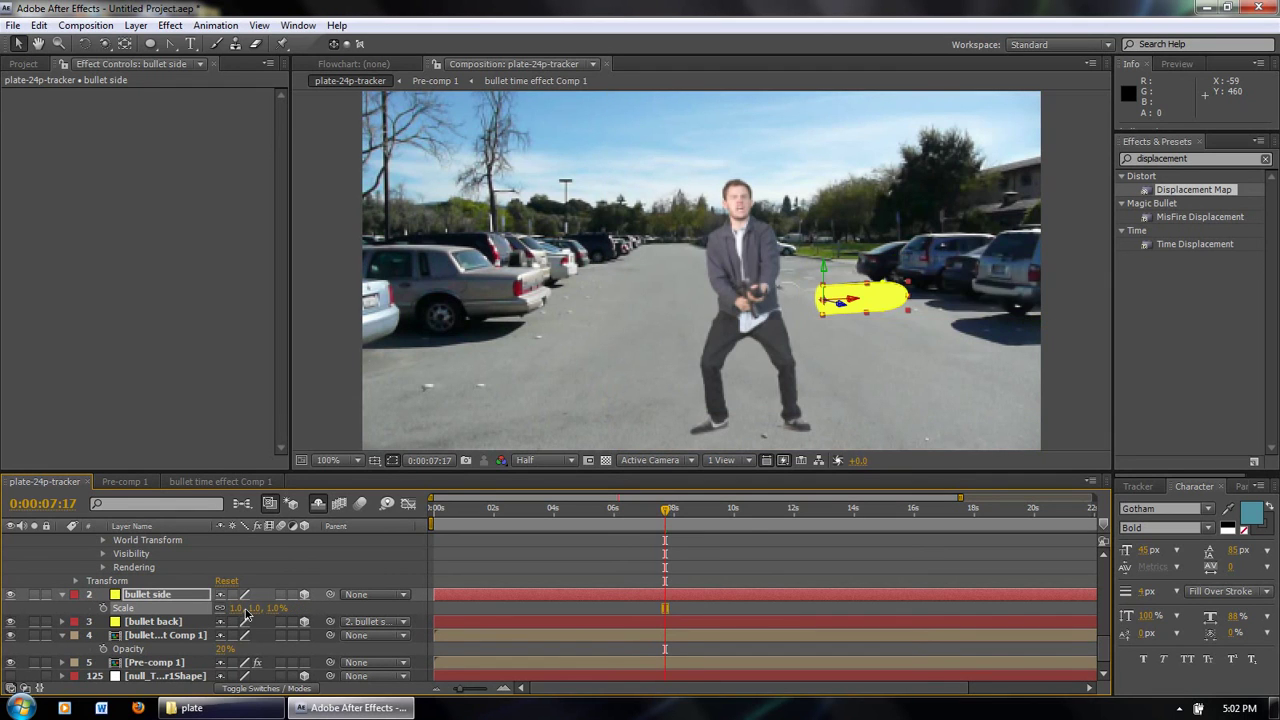
{"action": "left_click", "coordinate": [237, 608]}
{"action": "key", "text": "Return"}
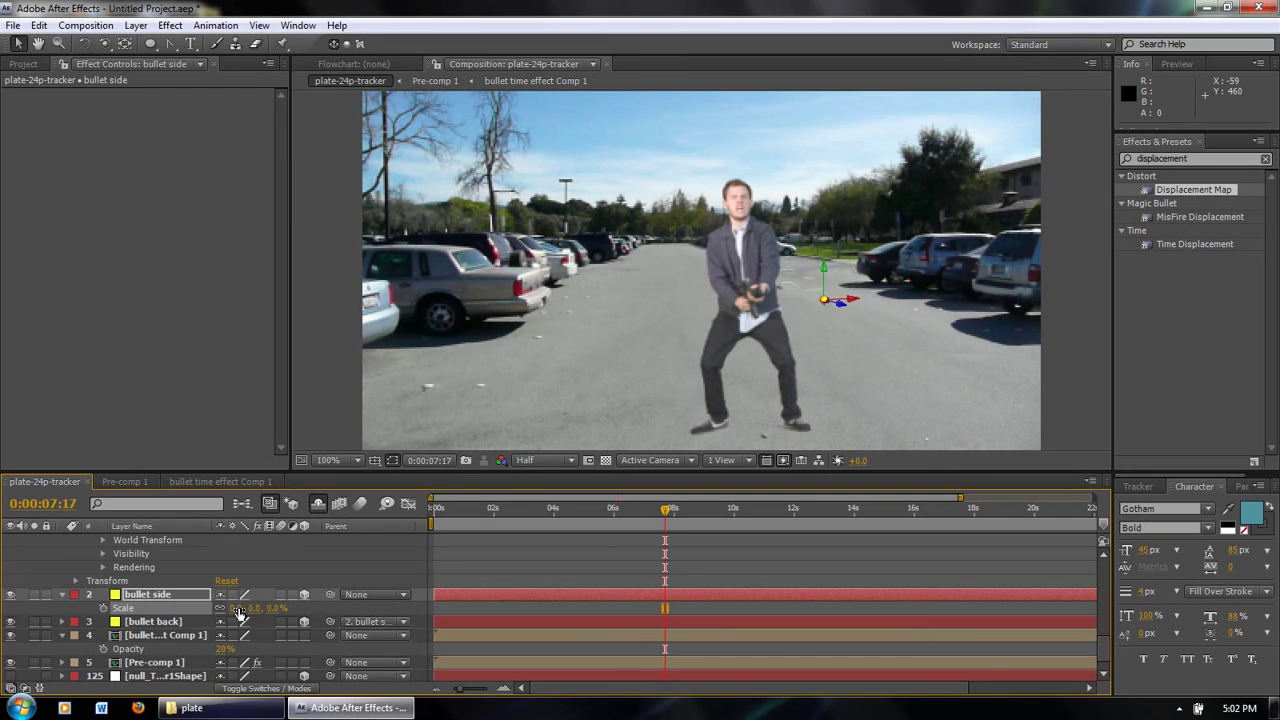
{"action": "left_click", "coordinate": [239, 608]}
{"action": "type", "text": "0.1"}
{"action": "key", "text": "Return"}
- Zoom the view to 200%, set preview resolution to Full, and rotate the bullet around its vertical axis
{"action": "key", "text": "period"}
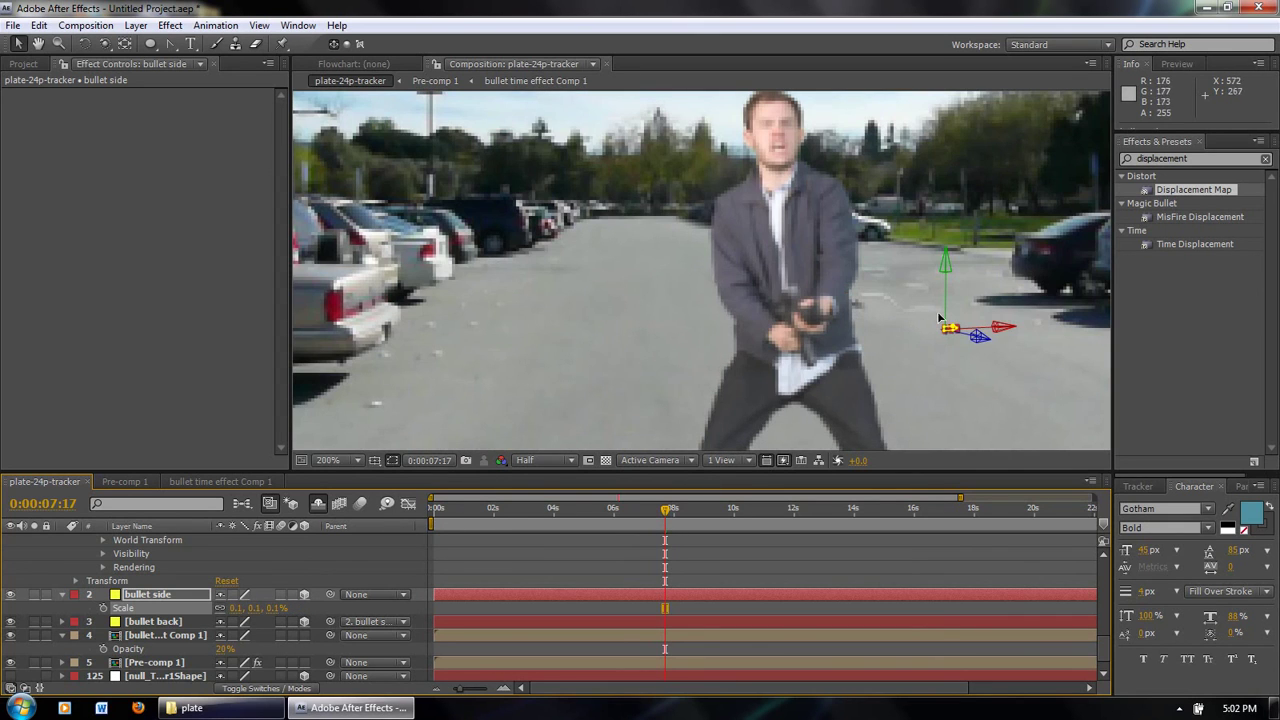
{"action": "key", "text": "w"}
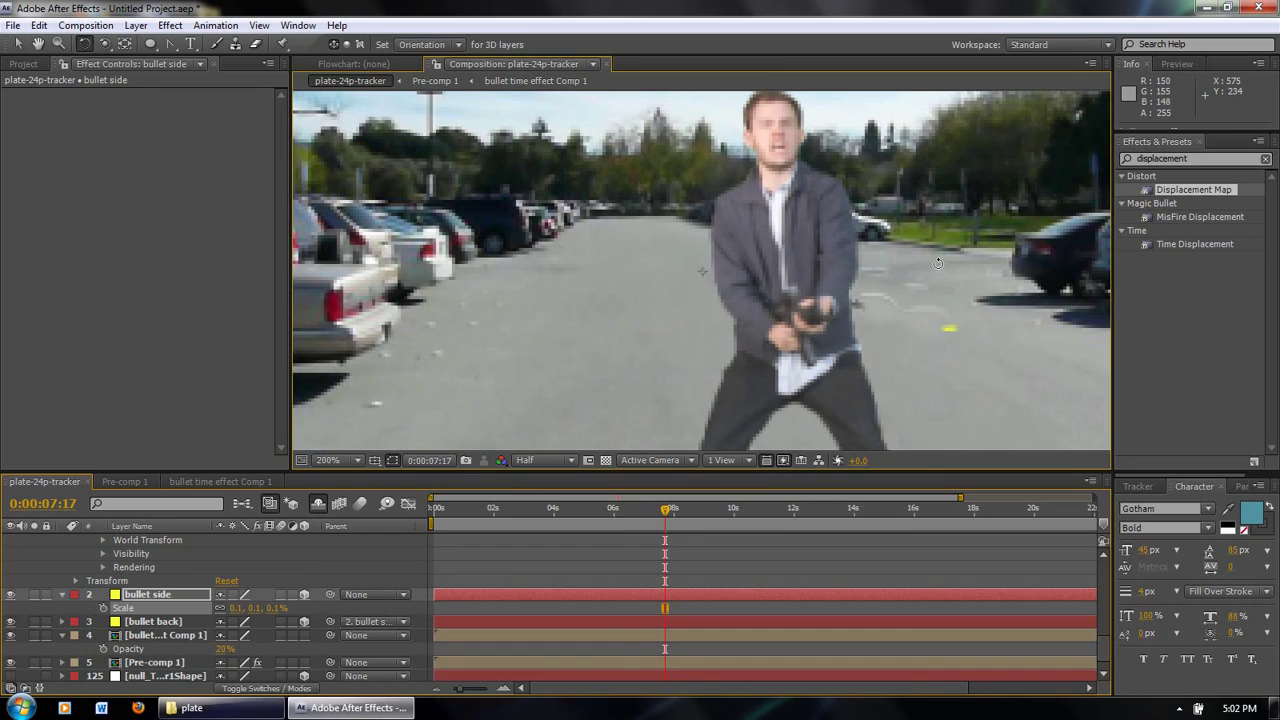
{"action": "left_click", "coordinate": [917, 268]}
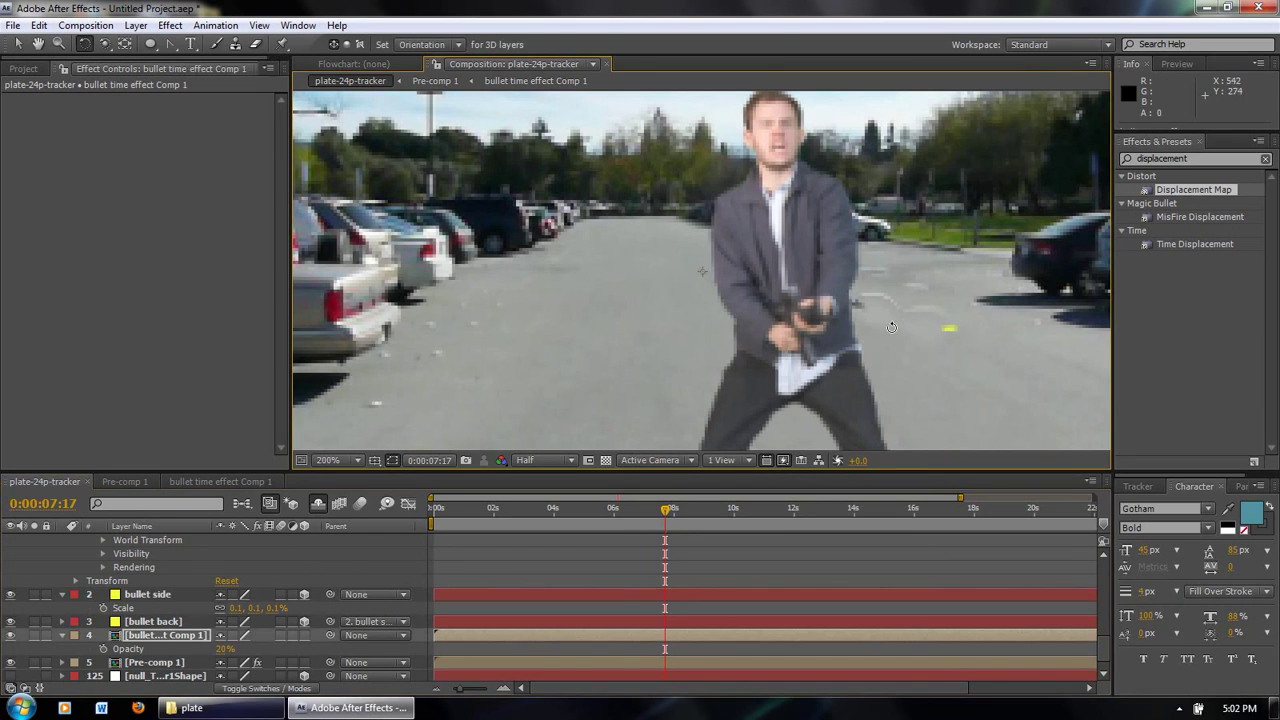
{"action": "left_click", "coordinate": [569, 462]}
{"action": "left_click", "coordinate": [546, 503]}
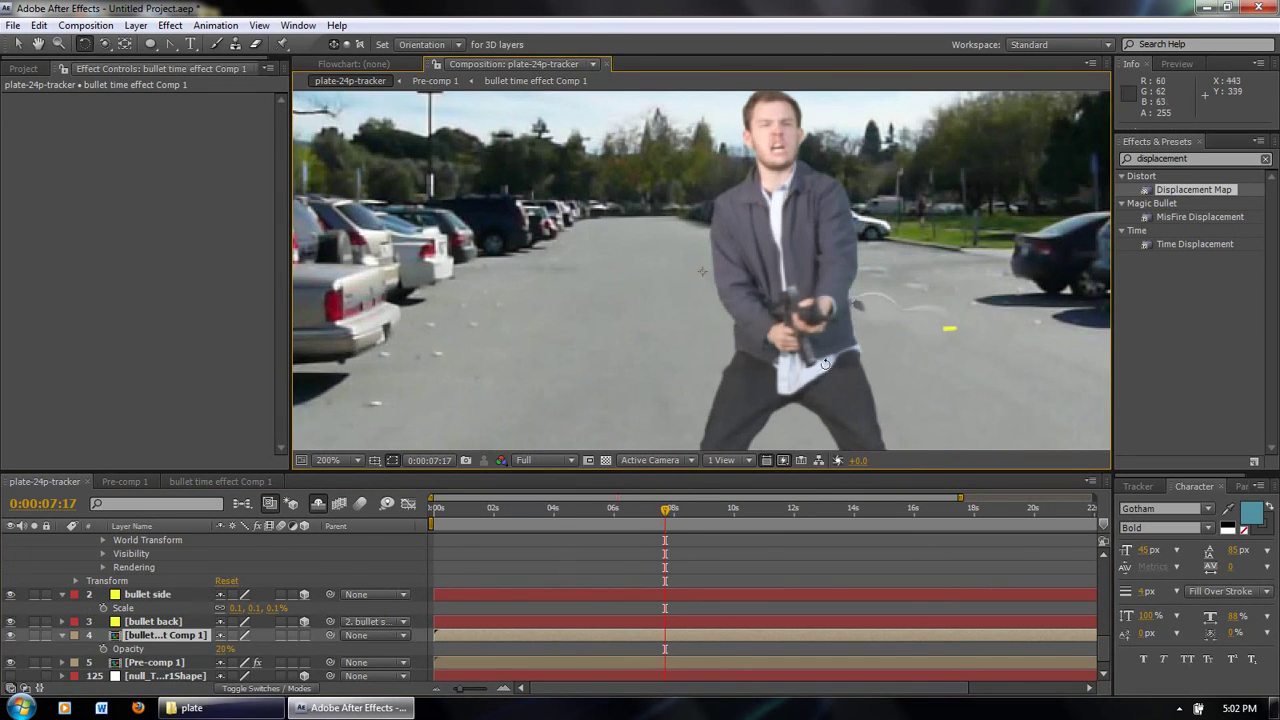
{"action": "left_click", "coordinate": [160, 595]}
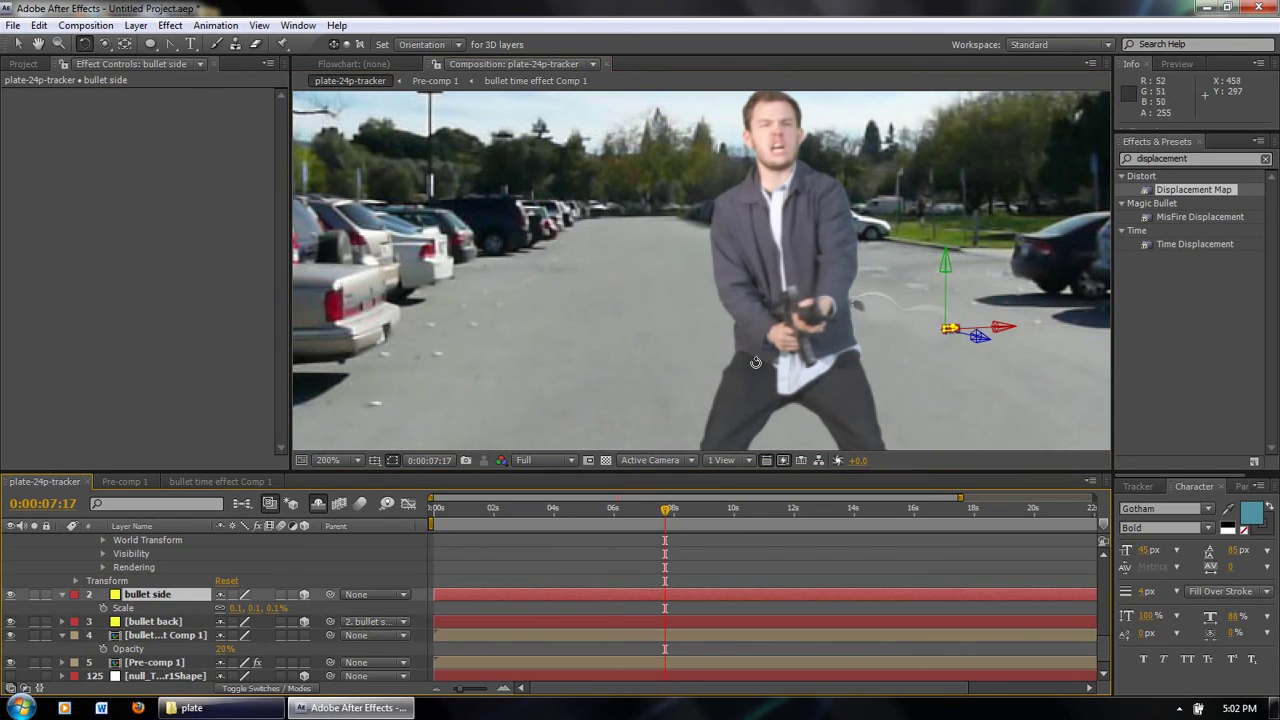
{"action": "left_click_drag", "start_coordinate": [945, 264], "coordinate": [830, 278]}
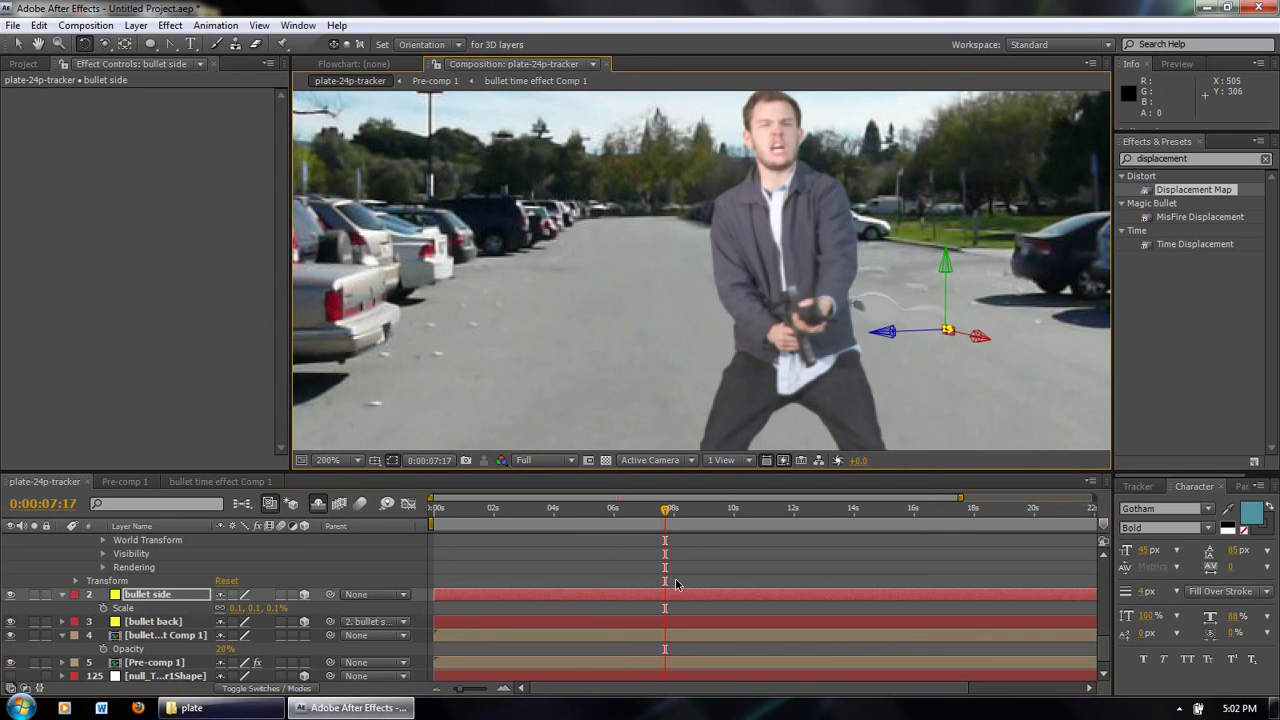
- Keyframe bullet side's Scale at 0.1% and scrub between 0:00:08:02 and 0:00:08:06
{"action": "left_click", "coordinate": [236, 608]}
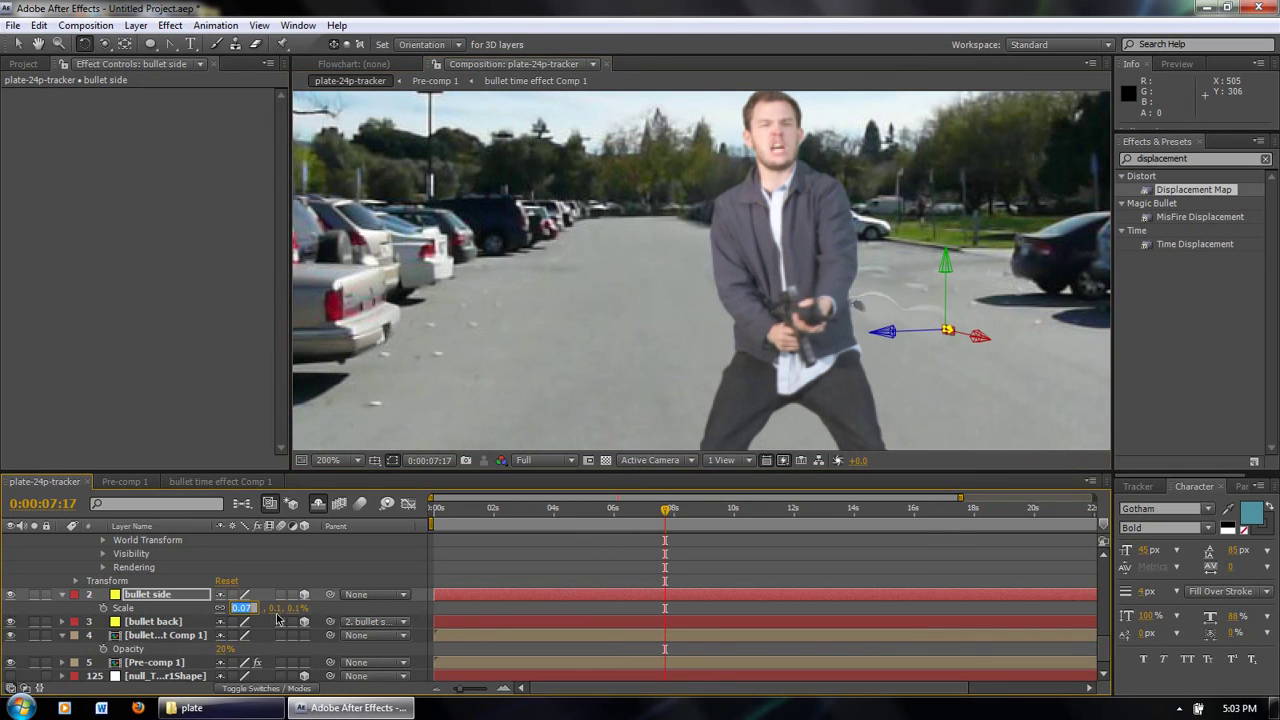
{"action": "type", "text": "0.1"}
{"action": "key", "text": "Return"}
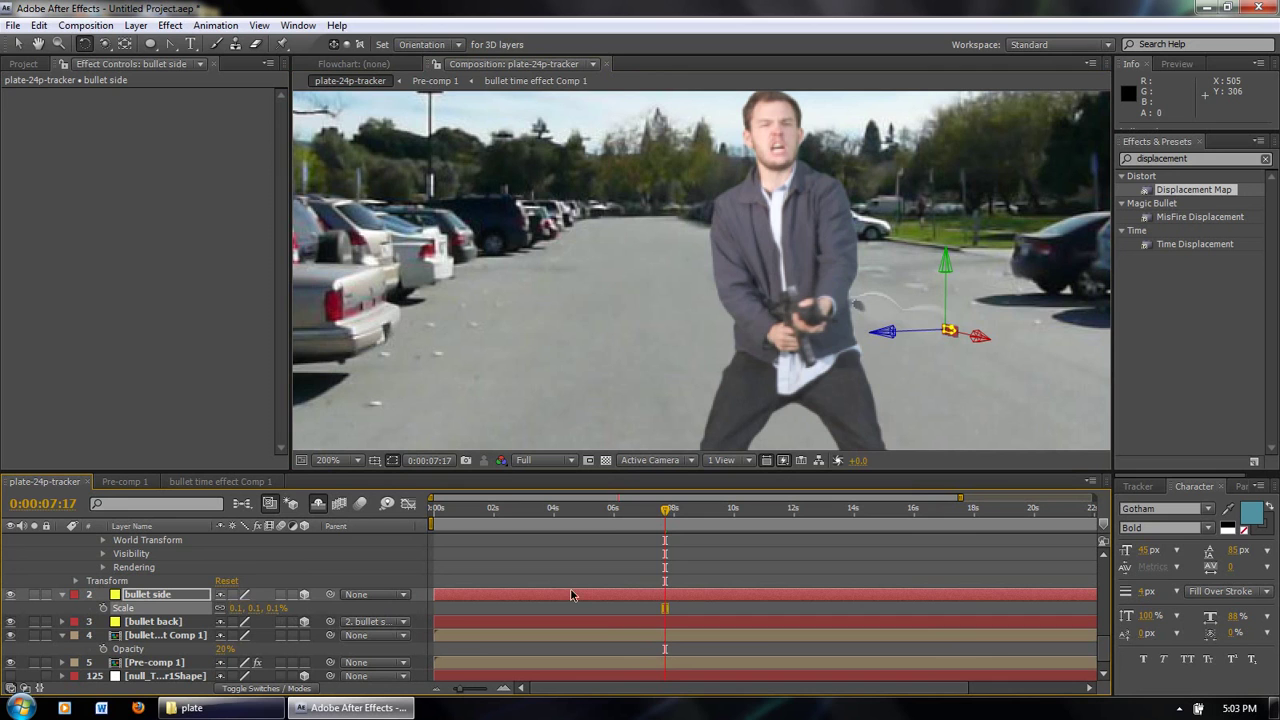
{"action": "left_click", "coordinate": [668, 510]}
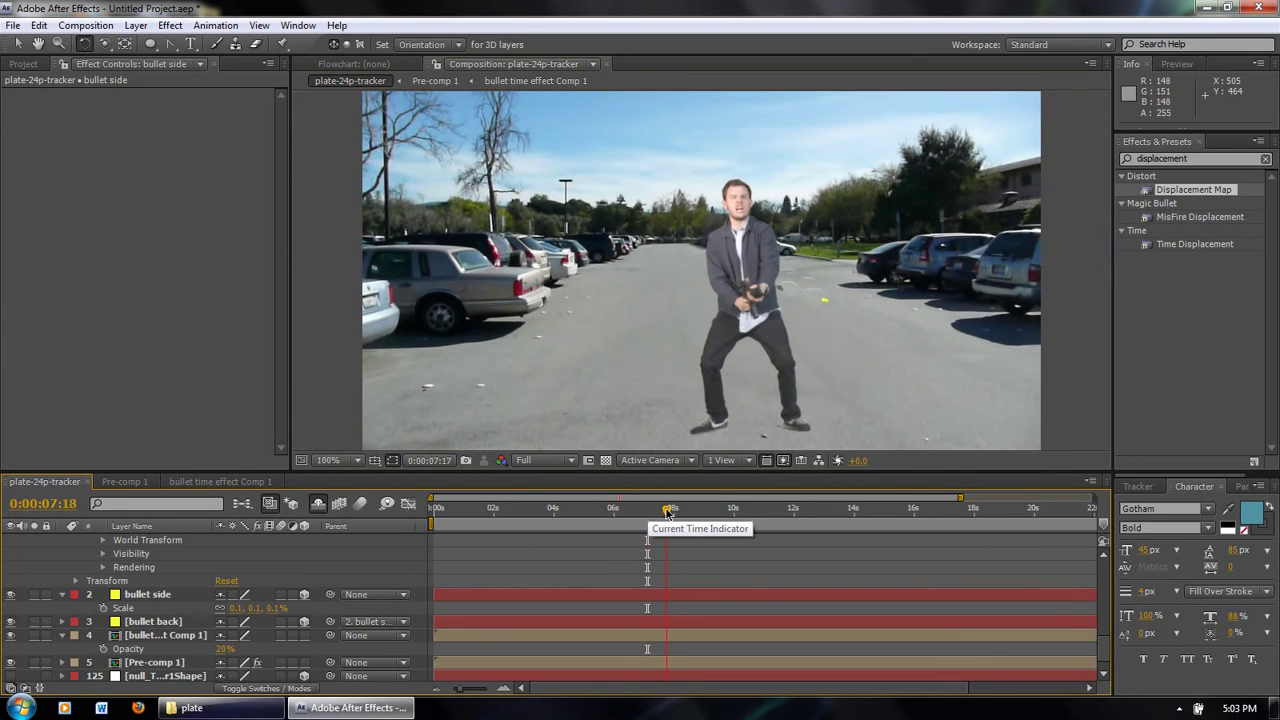
{"action": "left_click", "coordinate": [688, 511]}
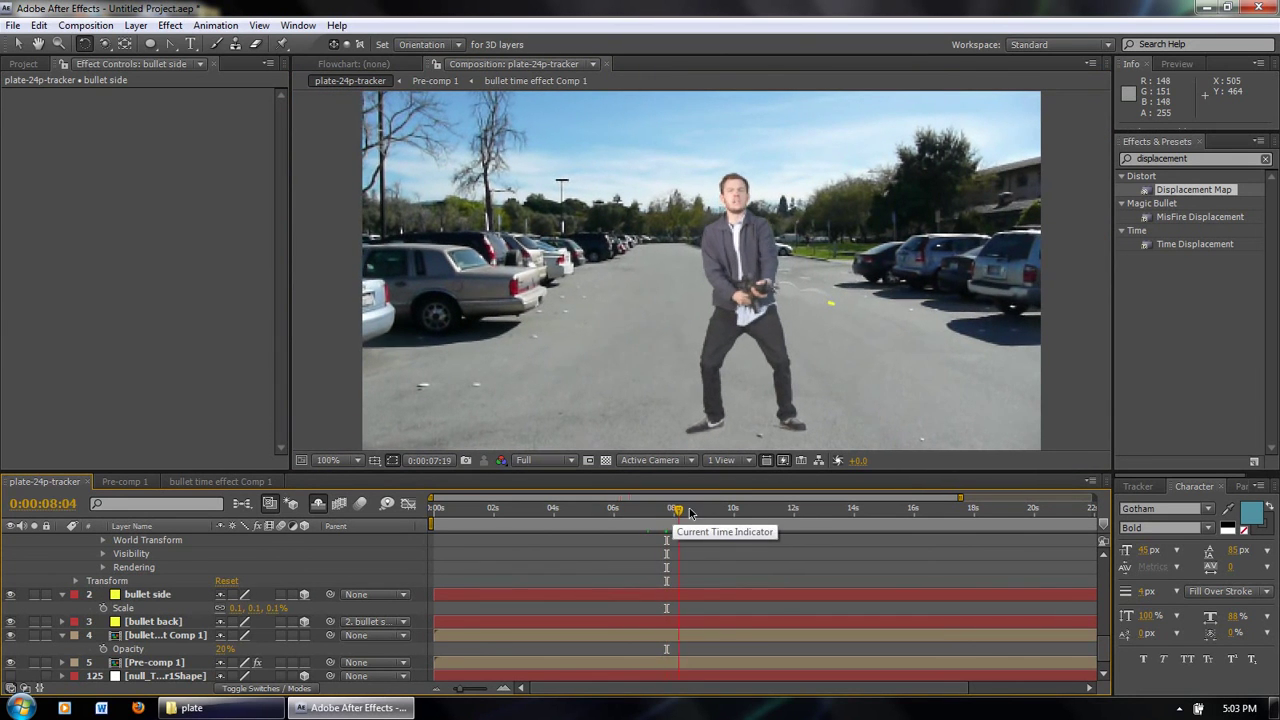
{"action": "left_click", "coordinate": [677, 513]}
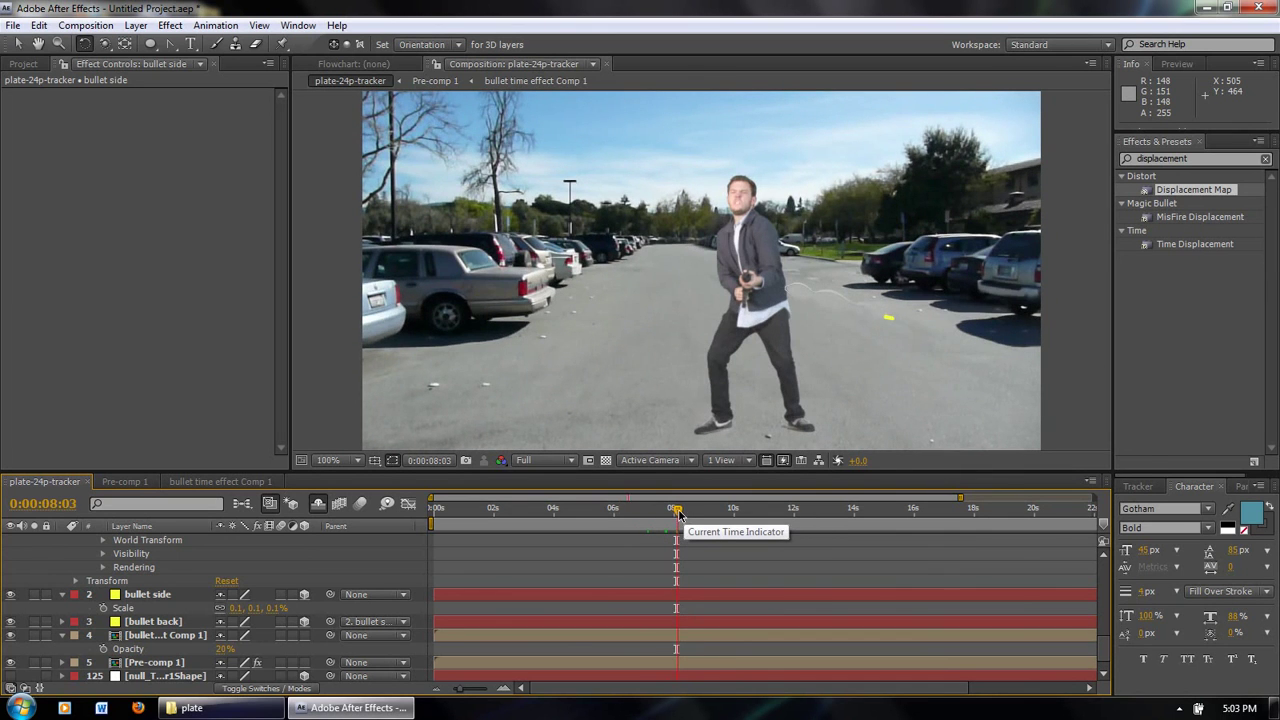
{"action": "mouse_move", "coordinate": [677, 513]}
{"action": "left_mouse_down"}
{"action": "mouse_move", "coordinate": [660, 515]}
{"action": "mouse_move", "coordinate": [678, 512]}
{"action": "left_mouse_up"}
{"action": "left_click", "coordinate": [643, 510]}
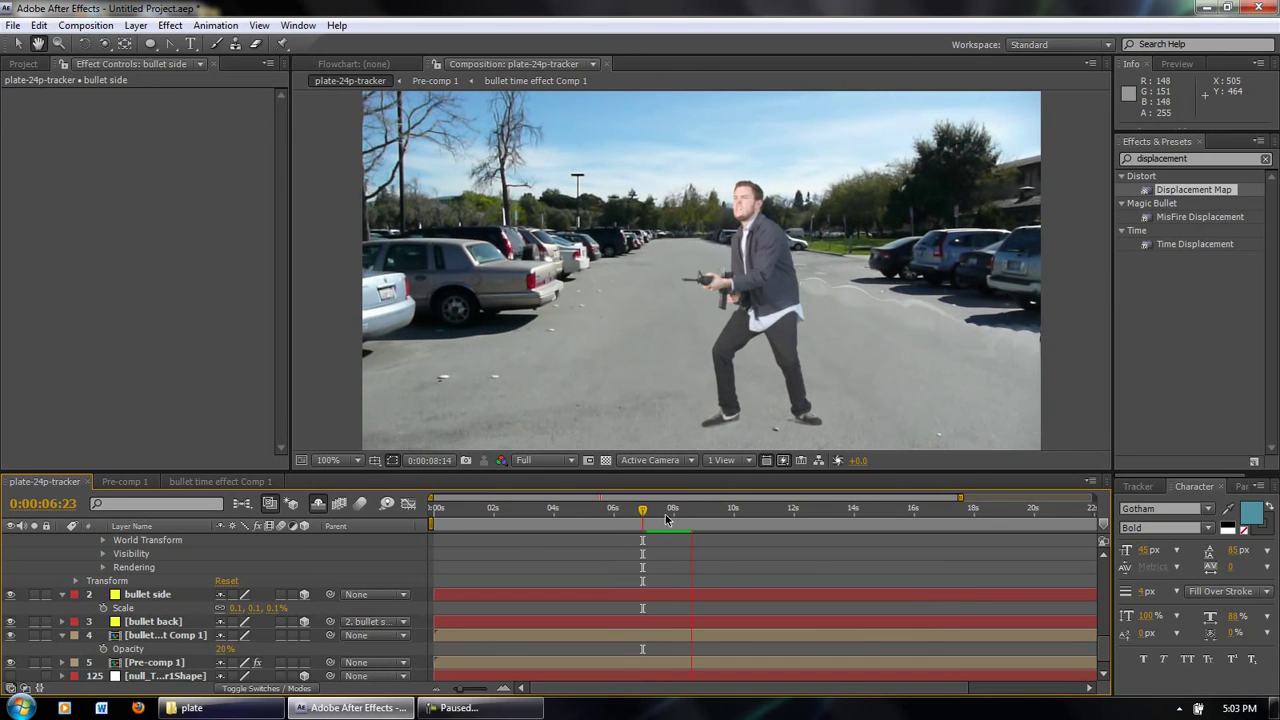
- Preview the bullet's flight from around 0:00:07:03–0:00:07:05, then fold away bullet side's properties
{"action": "key", "text": "w"}
{"action": "left_click", "coordinate": [648, 509]}
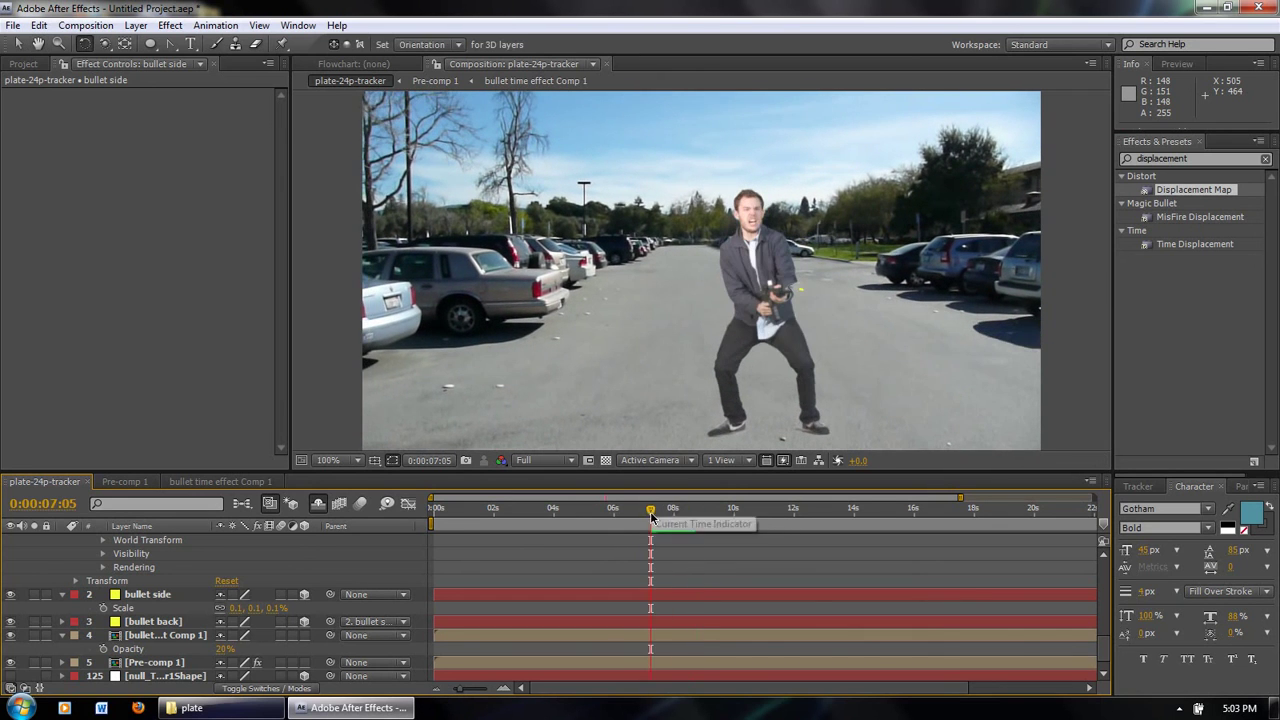
{"action": "key", "text": "space"}
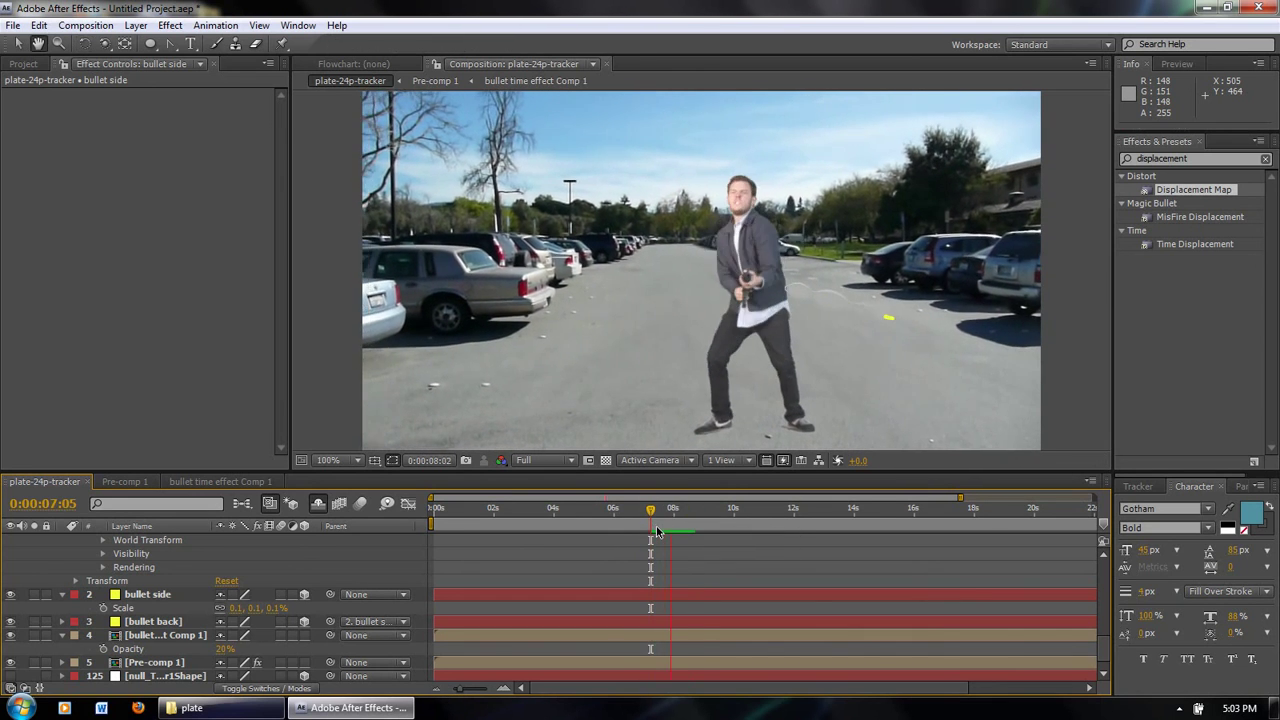
{"action": "key", "text": "w"}
{"action": "left_click", "coordinate": [648, 510]}
{"action": "key", "text": "space"}
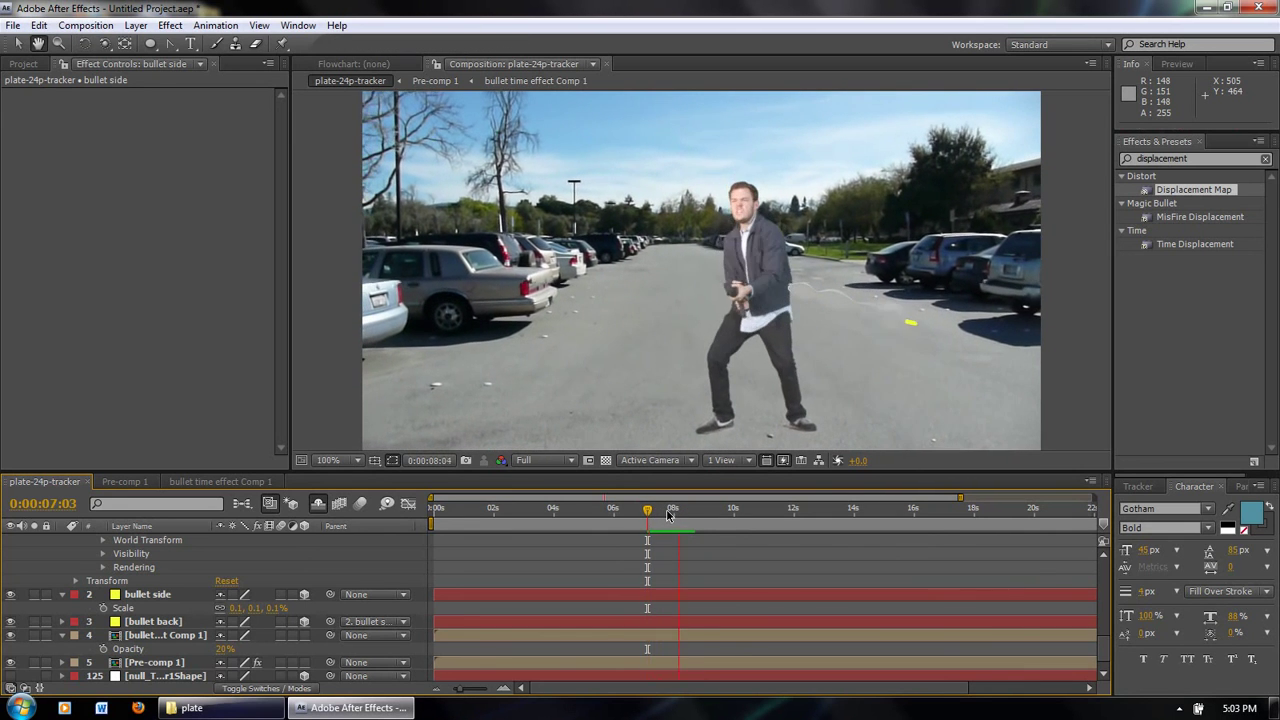
{"action": "left_click", "coordinate": [650, 510]}
{"action": "key", "text": "space"}
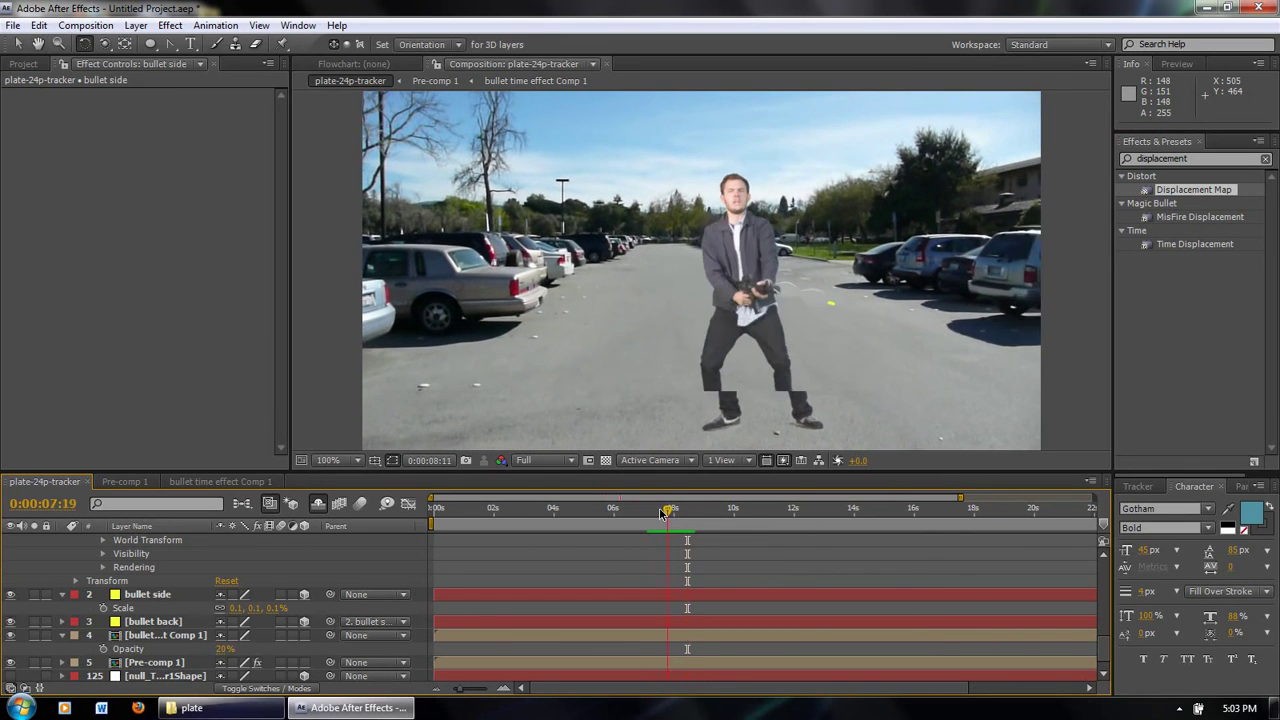
{"action": "left_click", "coordinate": [647, 510]}
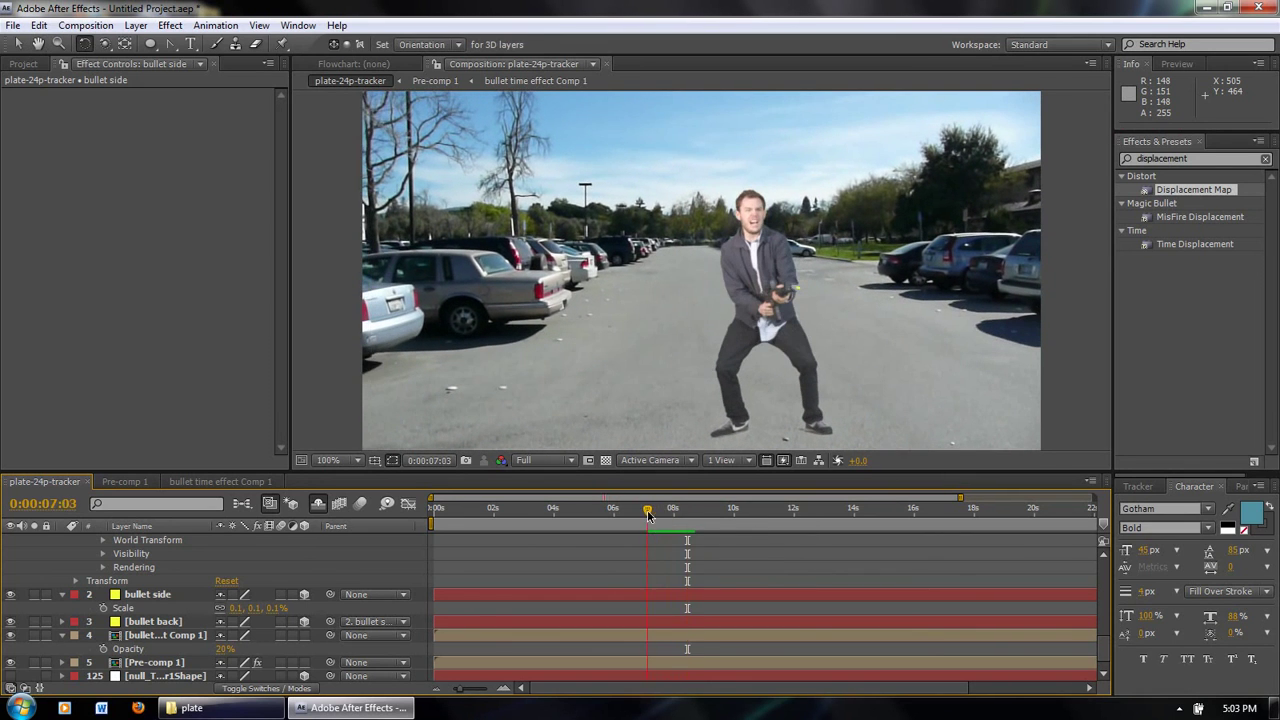
{"action": "left_click", "coordinate": [62, 595]}
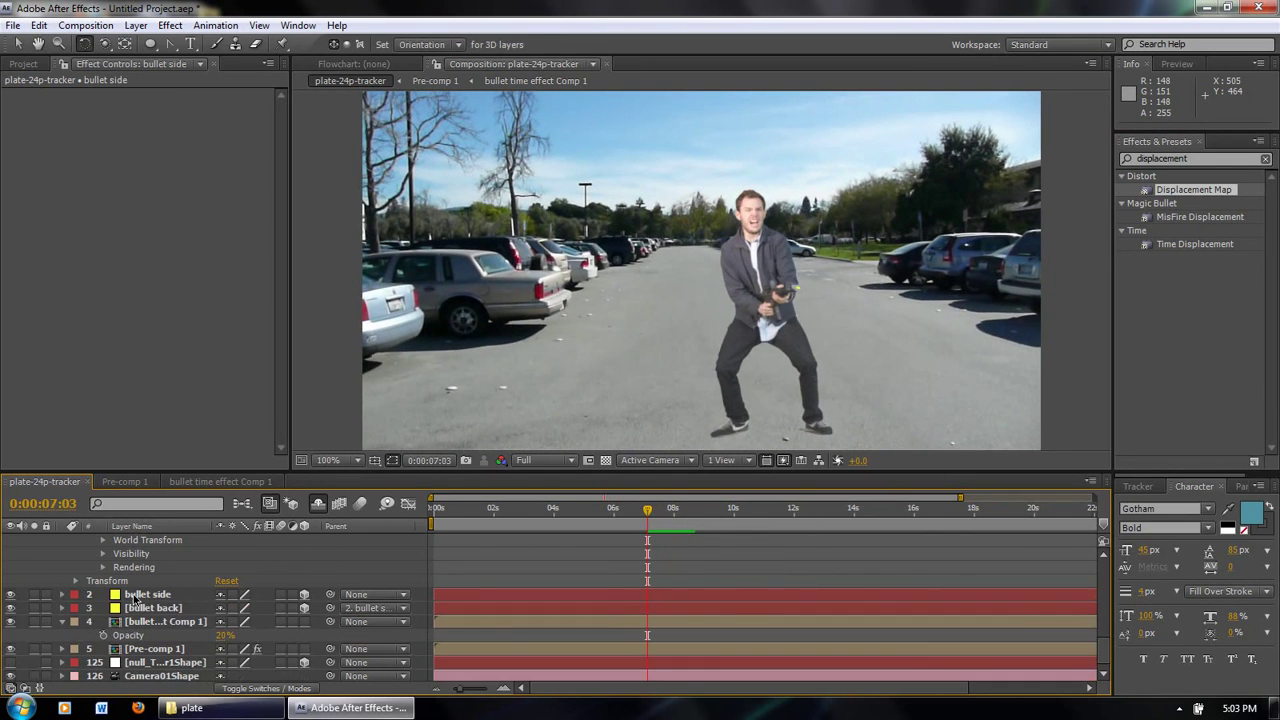
- Turn on motion blur for bullet side, bullet back and the composition
{"action": "left_click", "coordinate": [281, 595]}
{"action": "left_click", "coordinate": [281, 608]}
{"action": "left_click", "coordinate": [362, 506]}
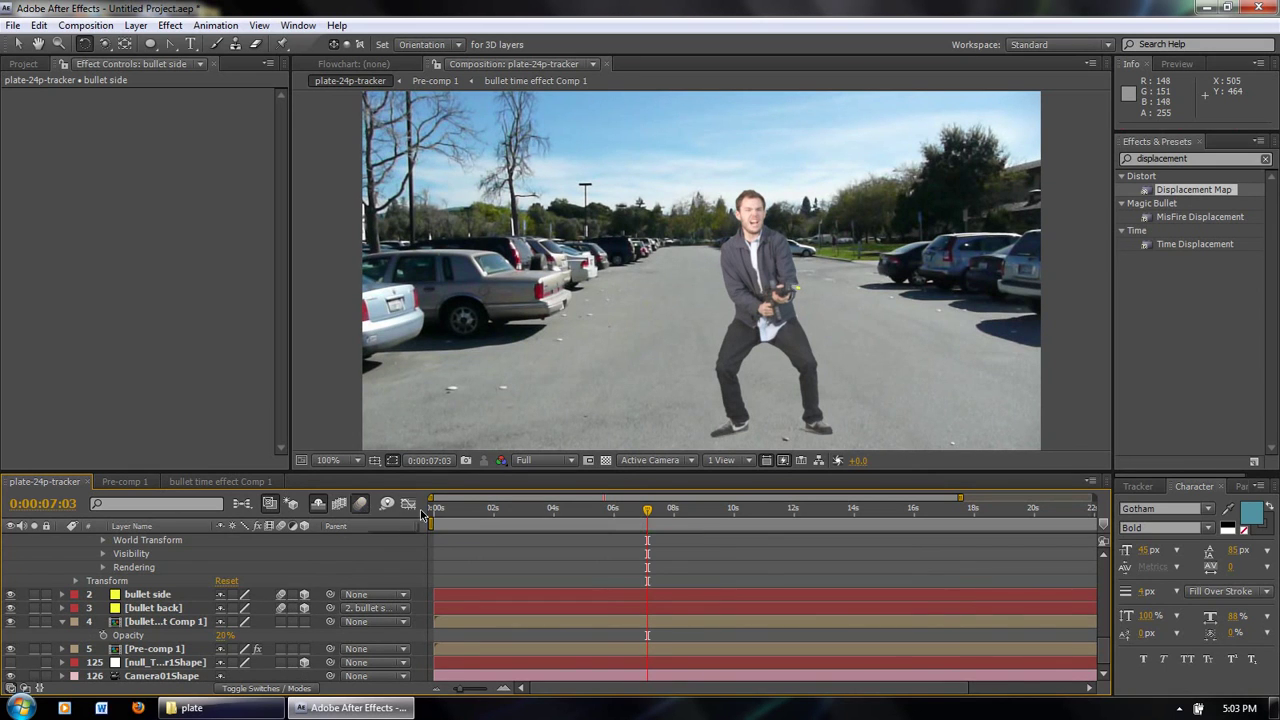
- Preview the motion-blurred bullet, scrubbing between 0:00:07:14 and 0:00:08:13
{"action": "left_click", "coordinate": [690, 511]}
{"action": "left_click_drag", "start_coordinate": [690, 513], "coordinate": [673, 513]}
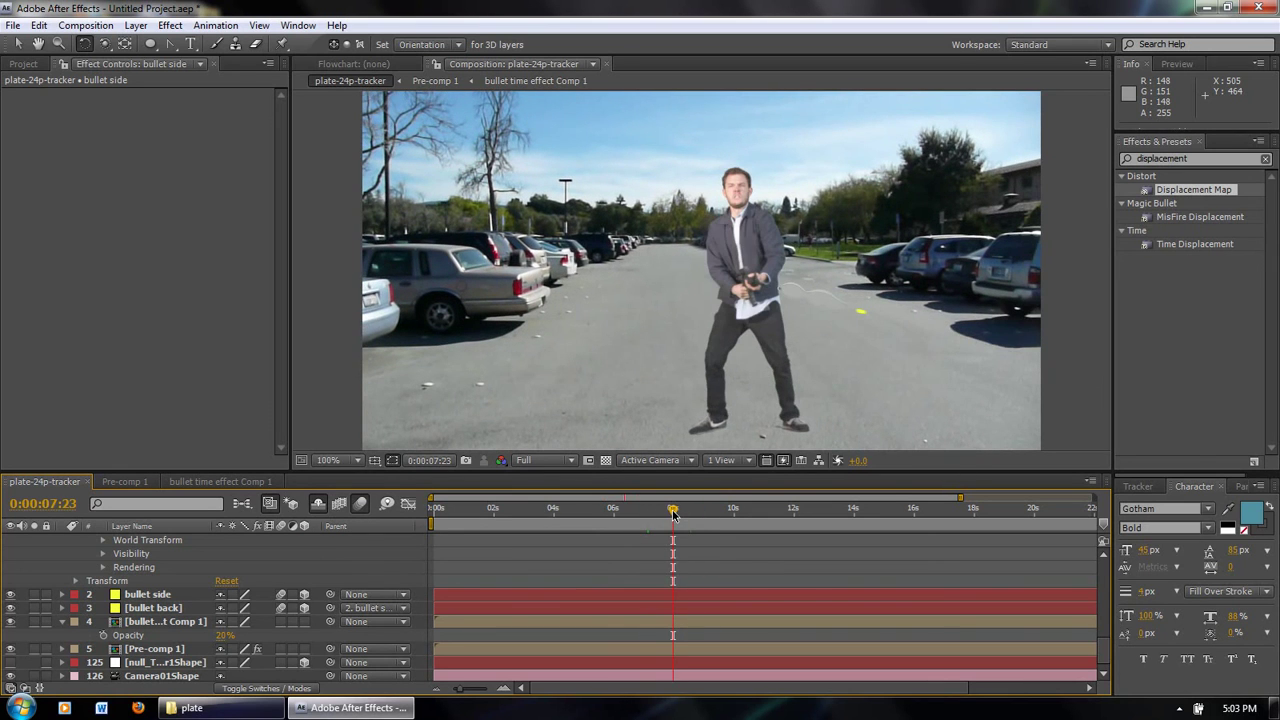
{"action": "key", "text": "h"}
{"action": "key", "text": "space"}
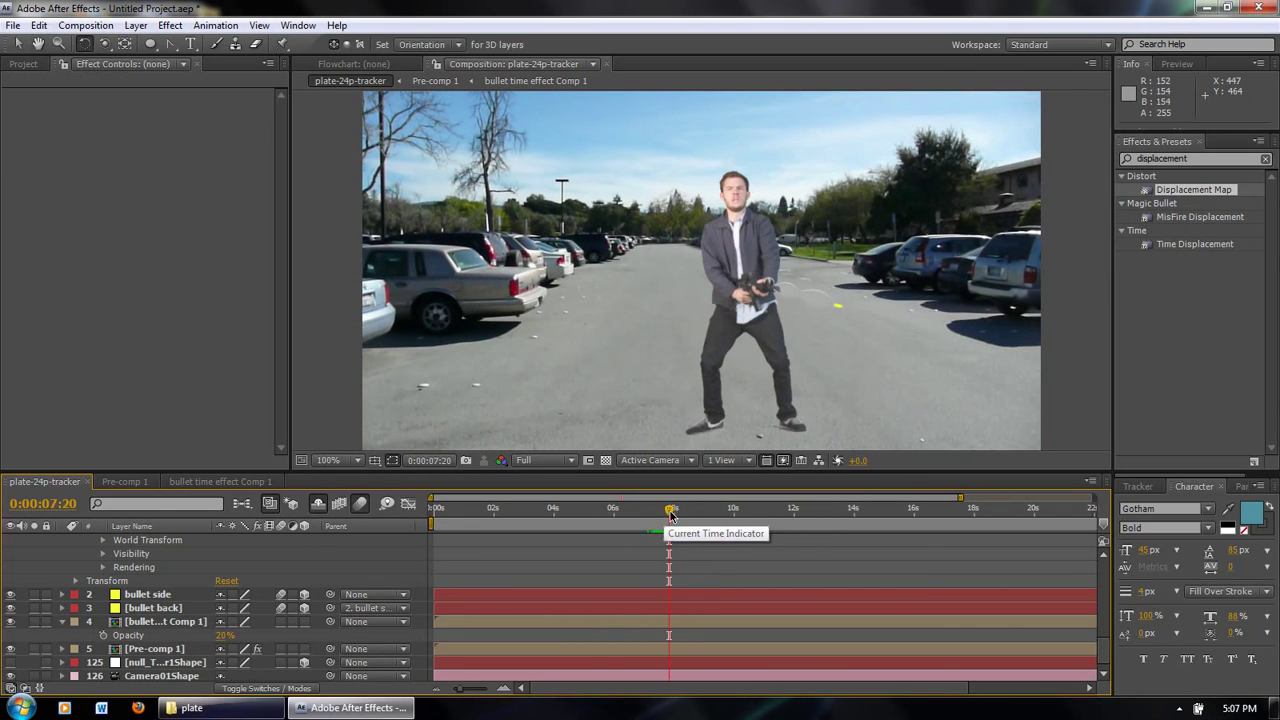
{"action": "mouse_move", "coordinate": [670, 514]}
{"action": "left_mouse_down"}
{"action": "mouse_move", "coordinate": [684, 508]}
{"action": "mouse_move", "coordinate": [672, 511]}
{"action": "left_mouse_up"}
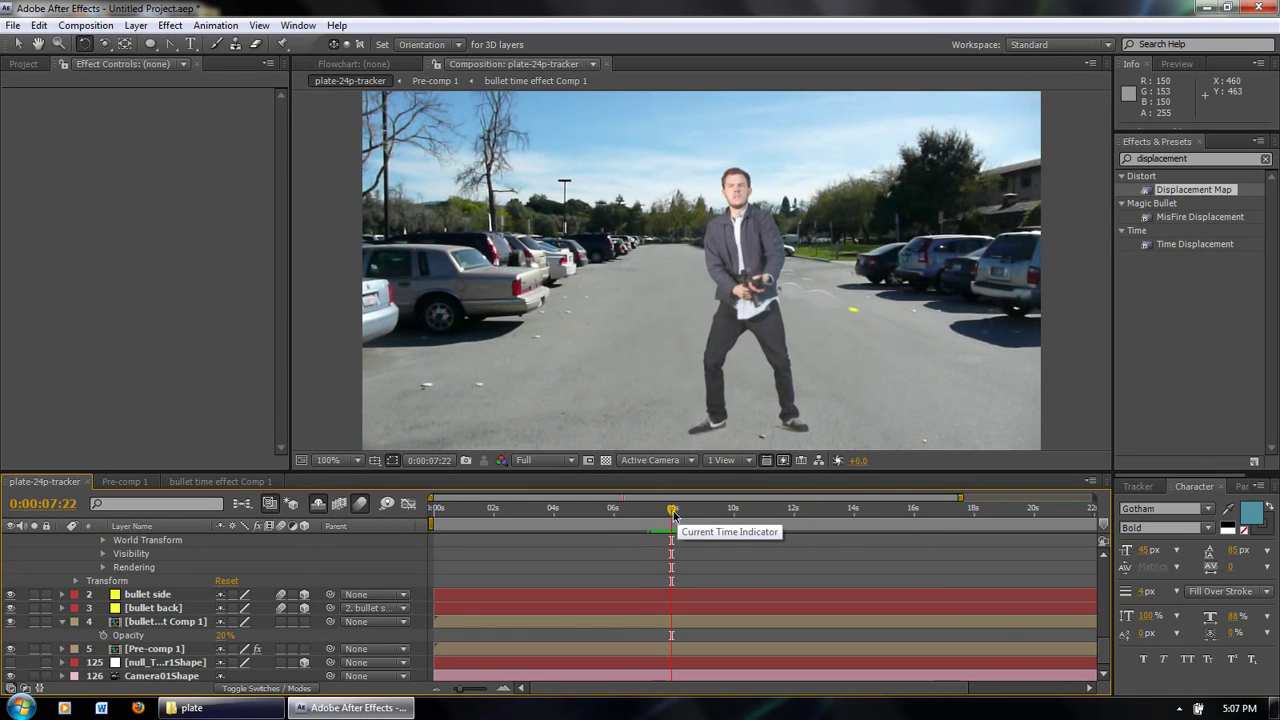
{"action": "mouse_move", "coordinate": [672, 513]}
{"action": "left_mouse_down"}
{"action": "mouse_move", "coordinate": [662, 519]}
{"action": "mouse_move", "coordinate": [674, 512]}
{"action": "left_mouse_up"}
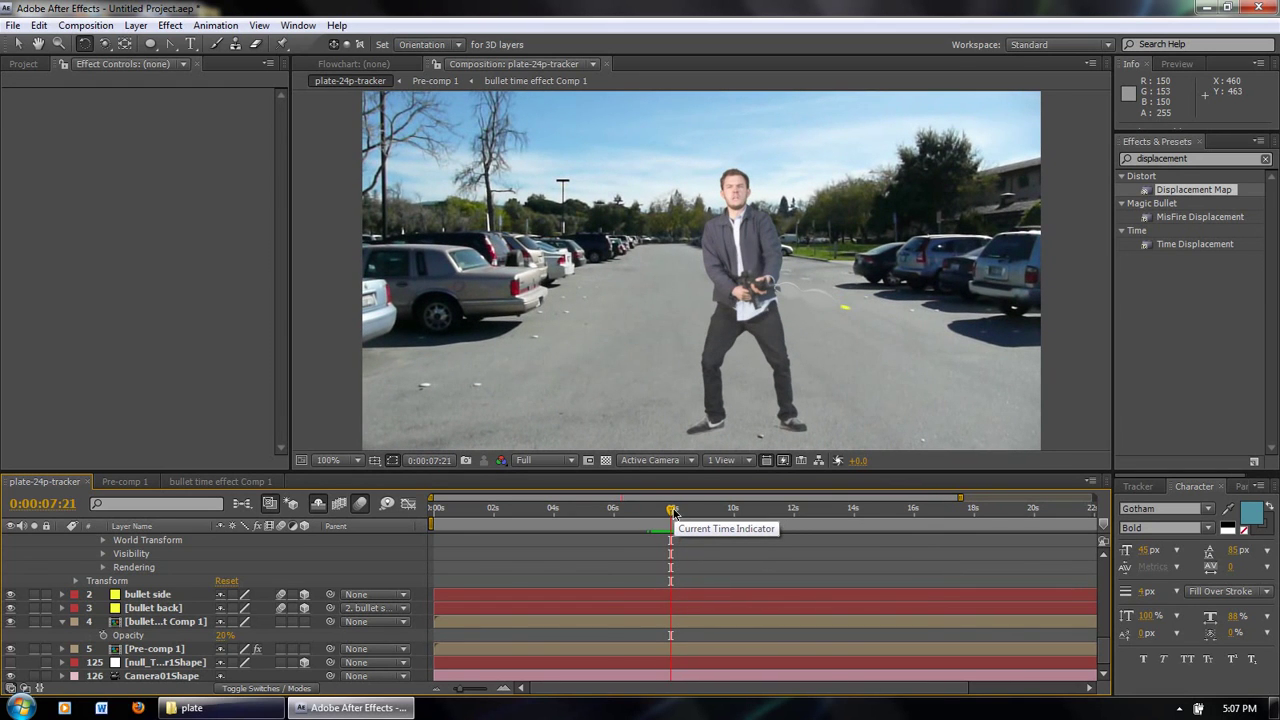
{"action": "left_click_drag", "start_coordinate": [671, 513], "coordinate": [670, 512]}
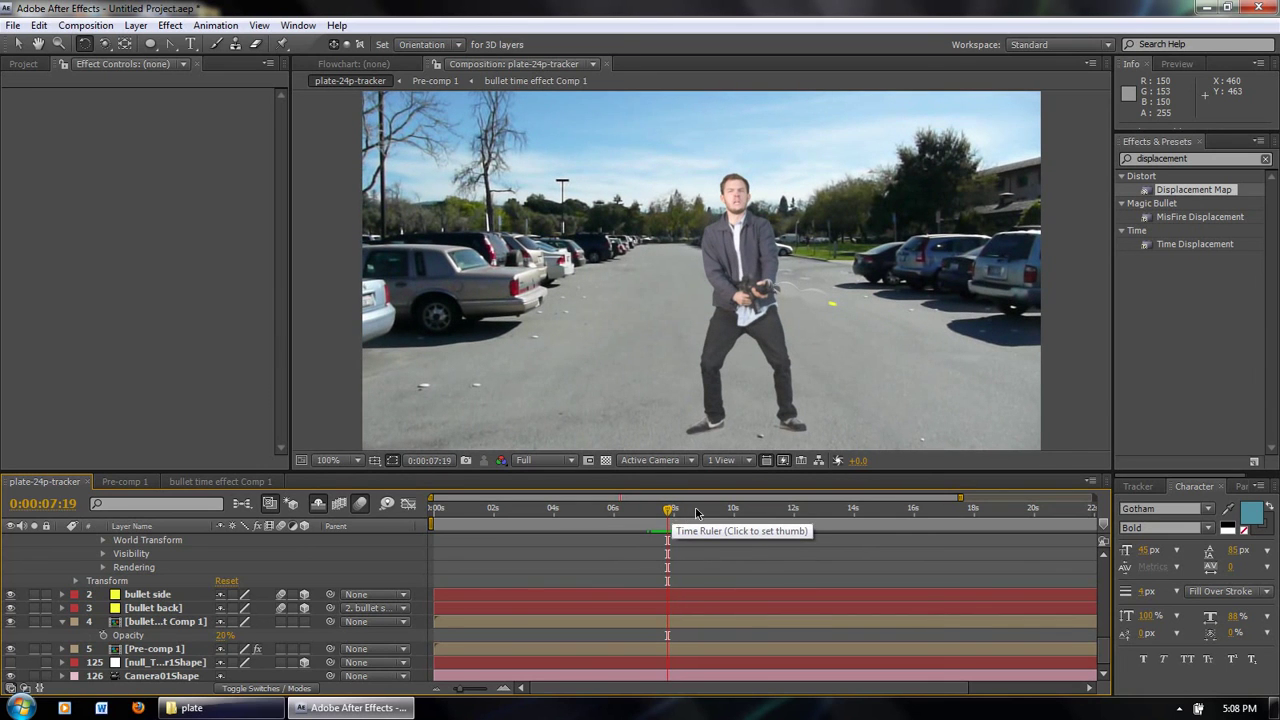
{"action": "left_click_drag", "start_coordinate": [669, 513], "coordinate": [665, 513]}
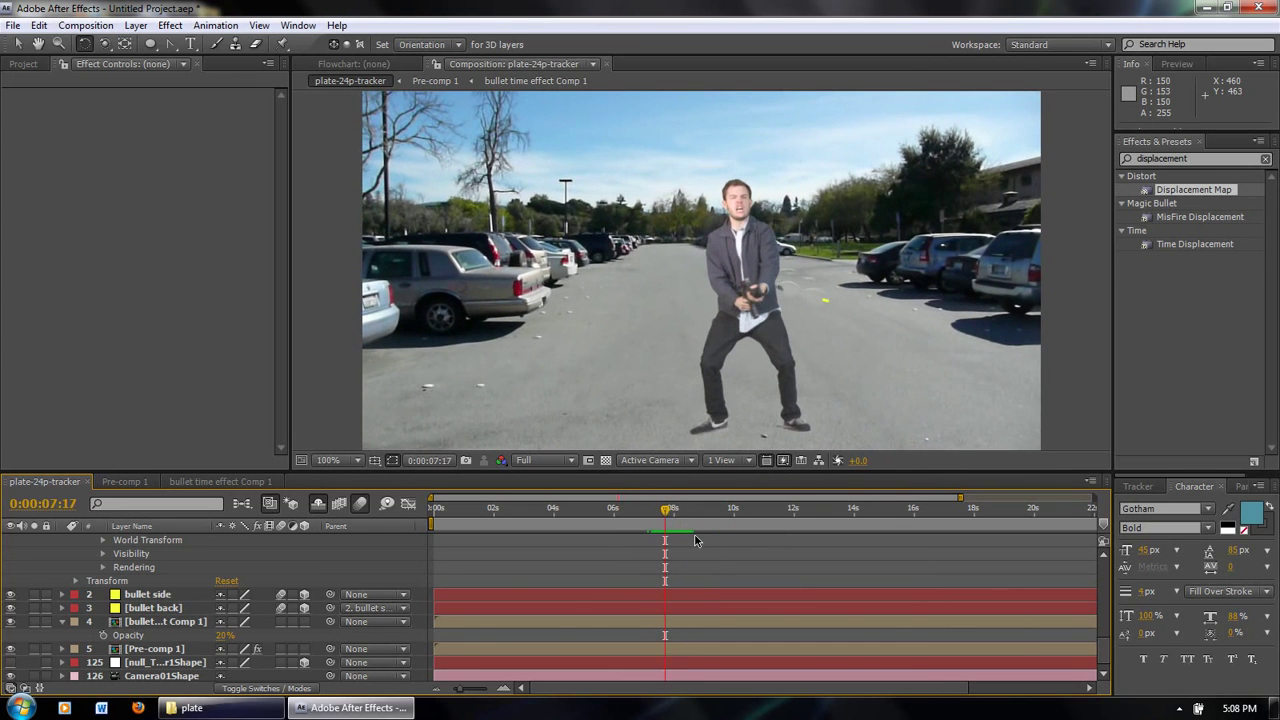